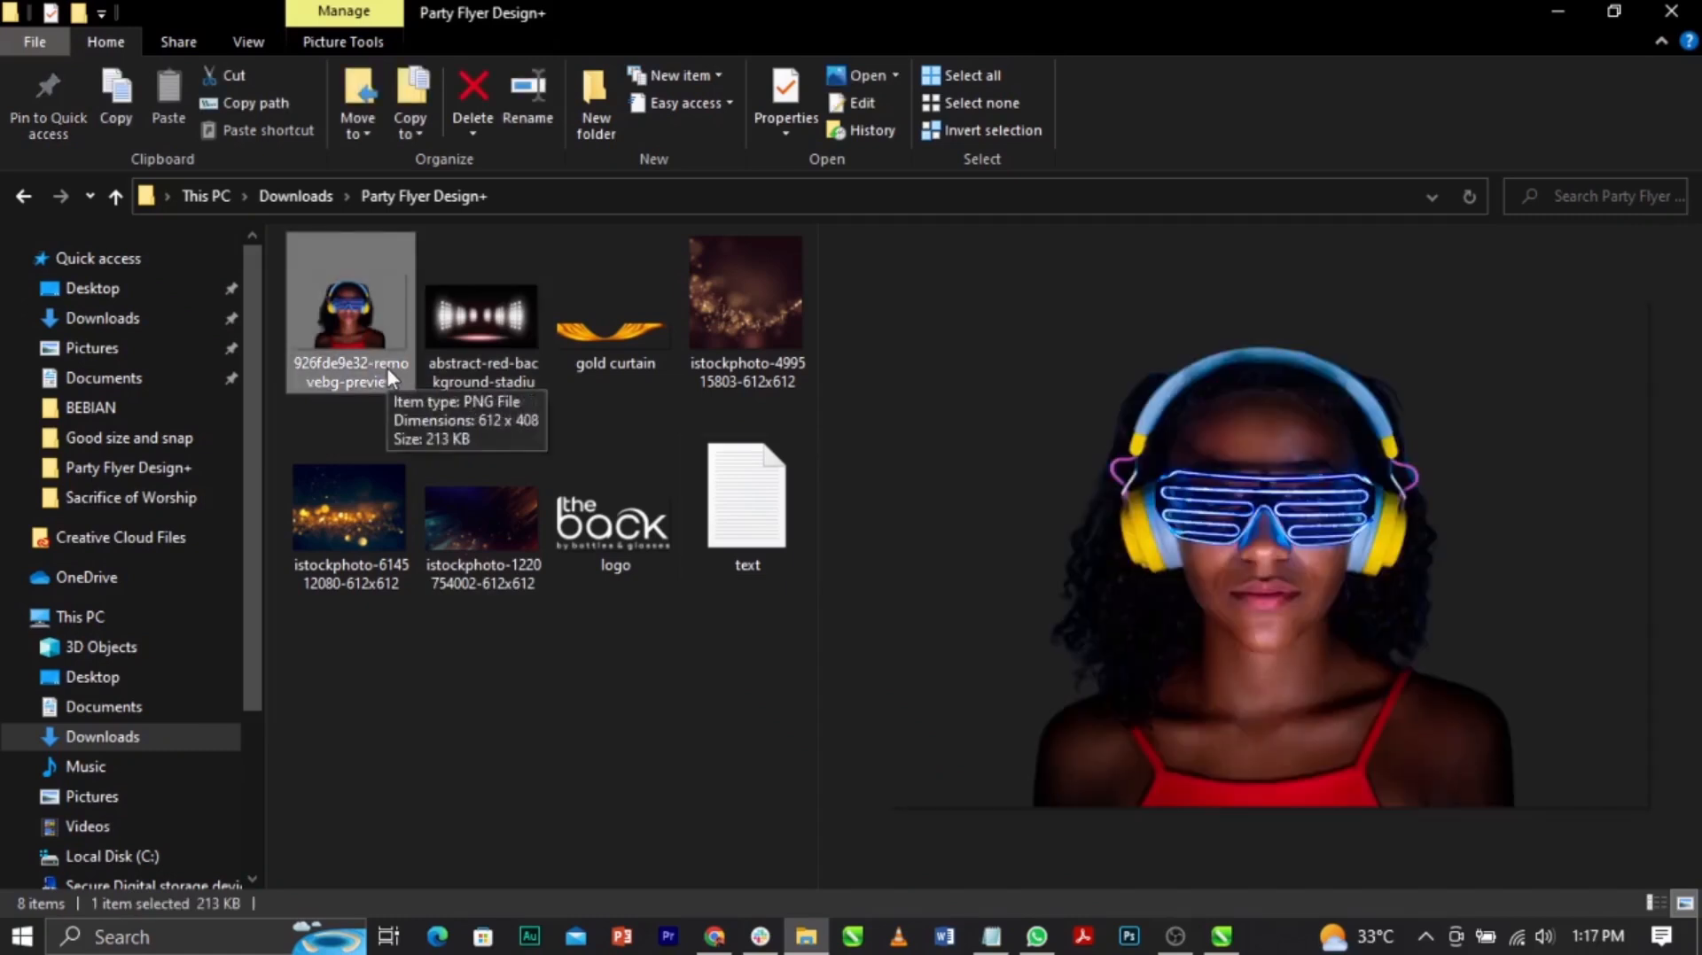
Step: Preview the gold curtain image in the Party Flyer Design+ folder
left_click(625, 320)
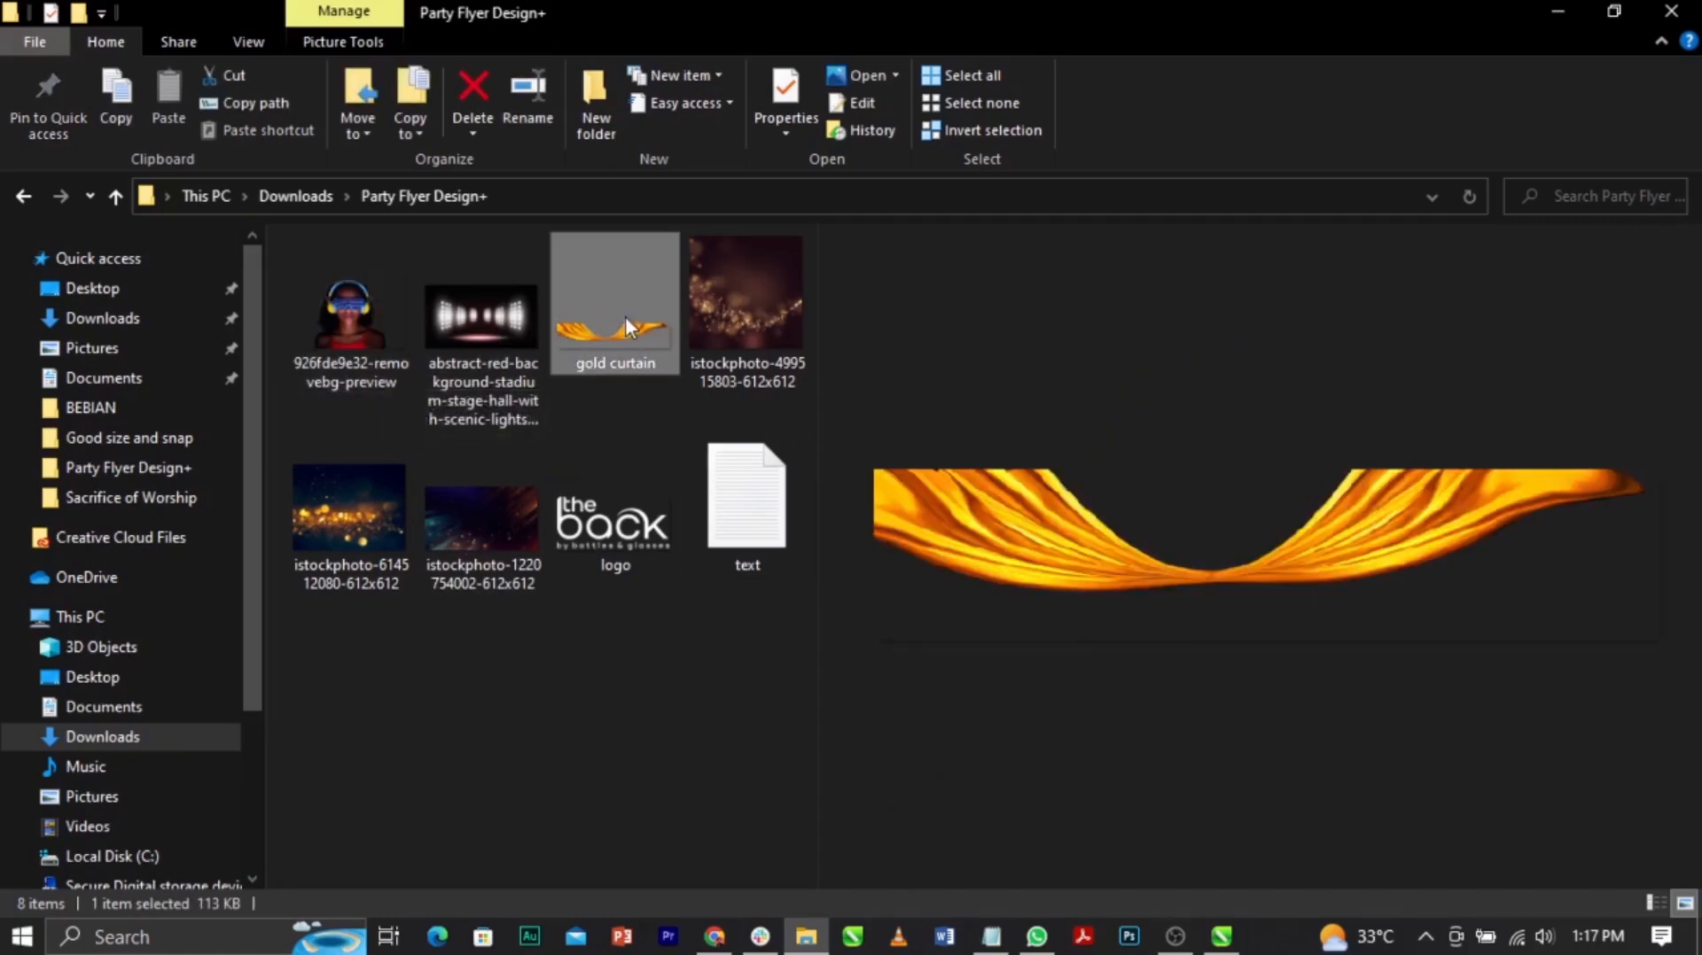
left_click(611, 754)
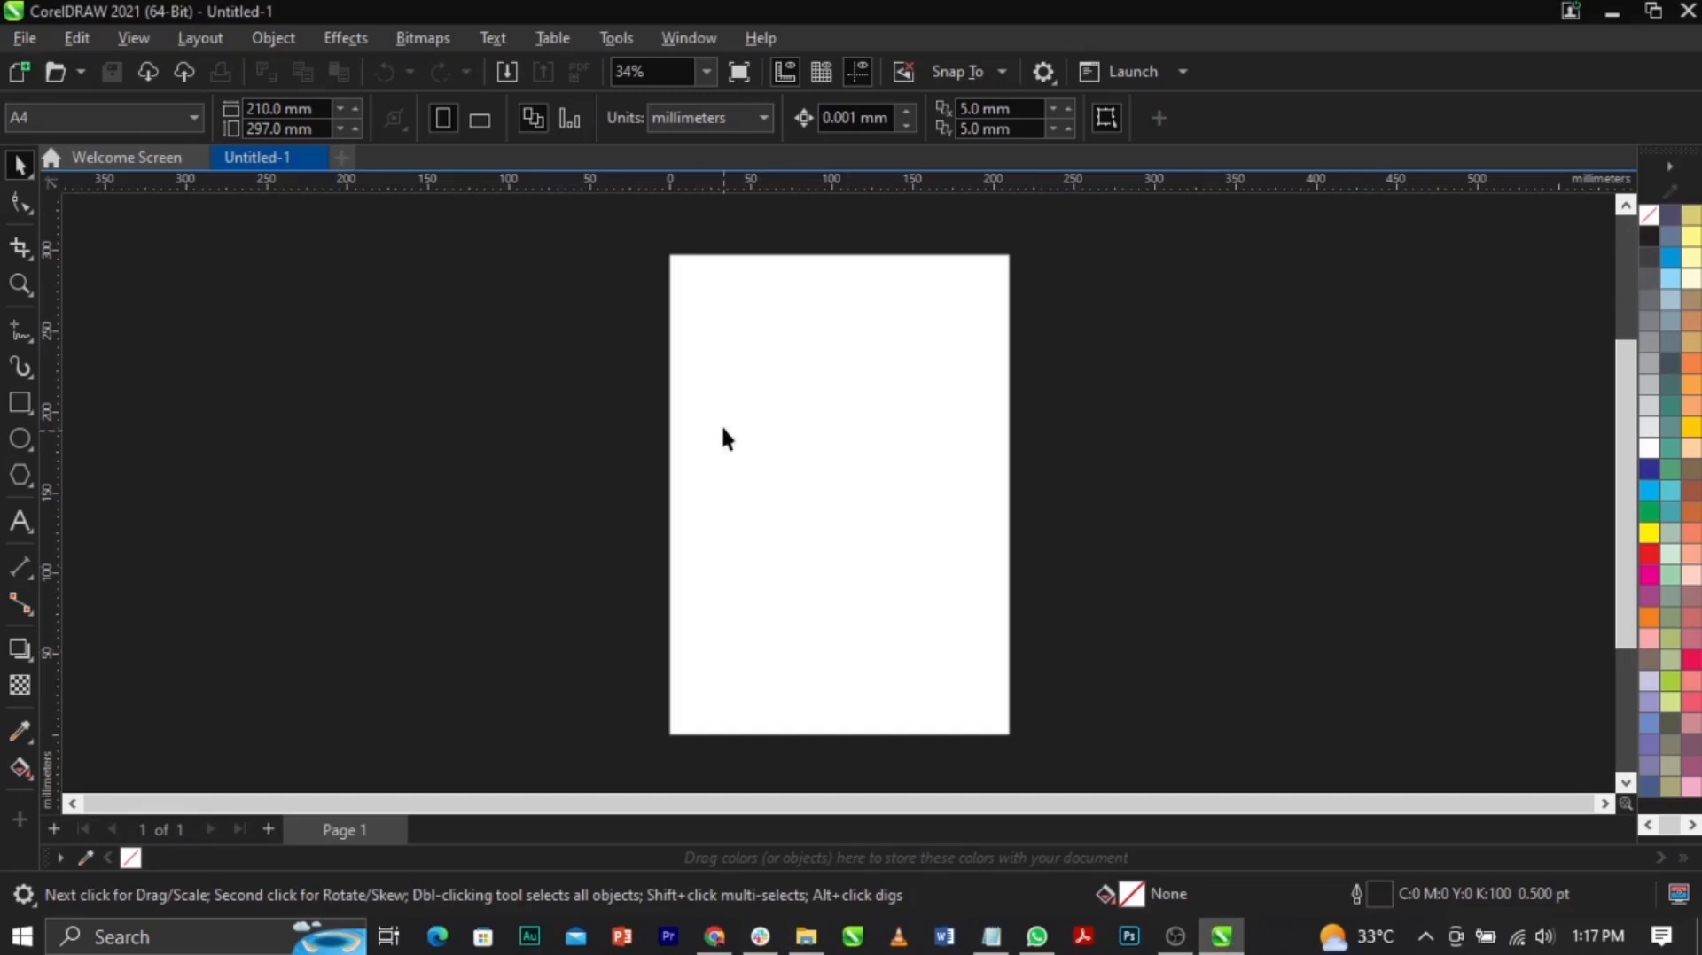
Step: Switch to CorelDRAW, set the document units to inches, and make the page 10 by 10 inches
left_click(725, 117)
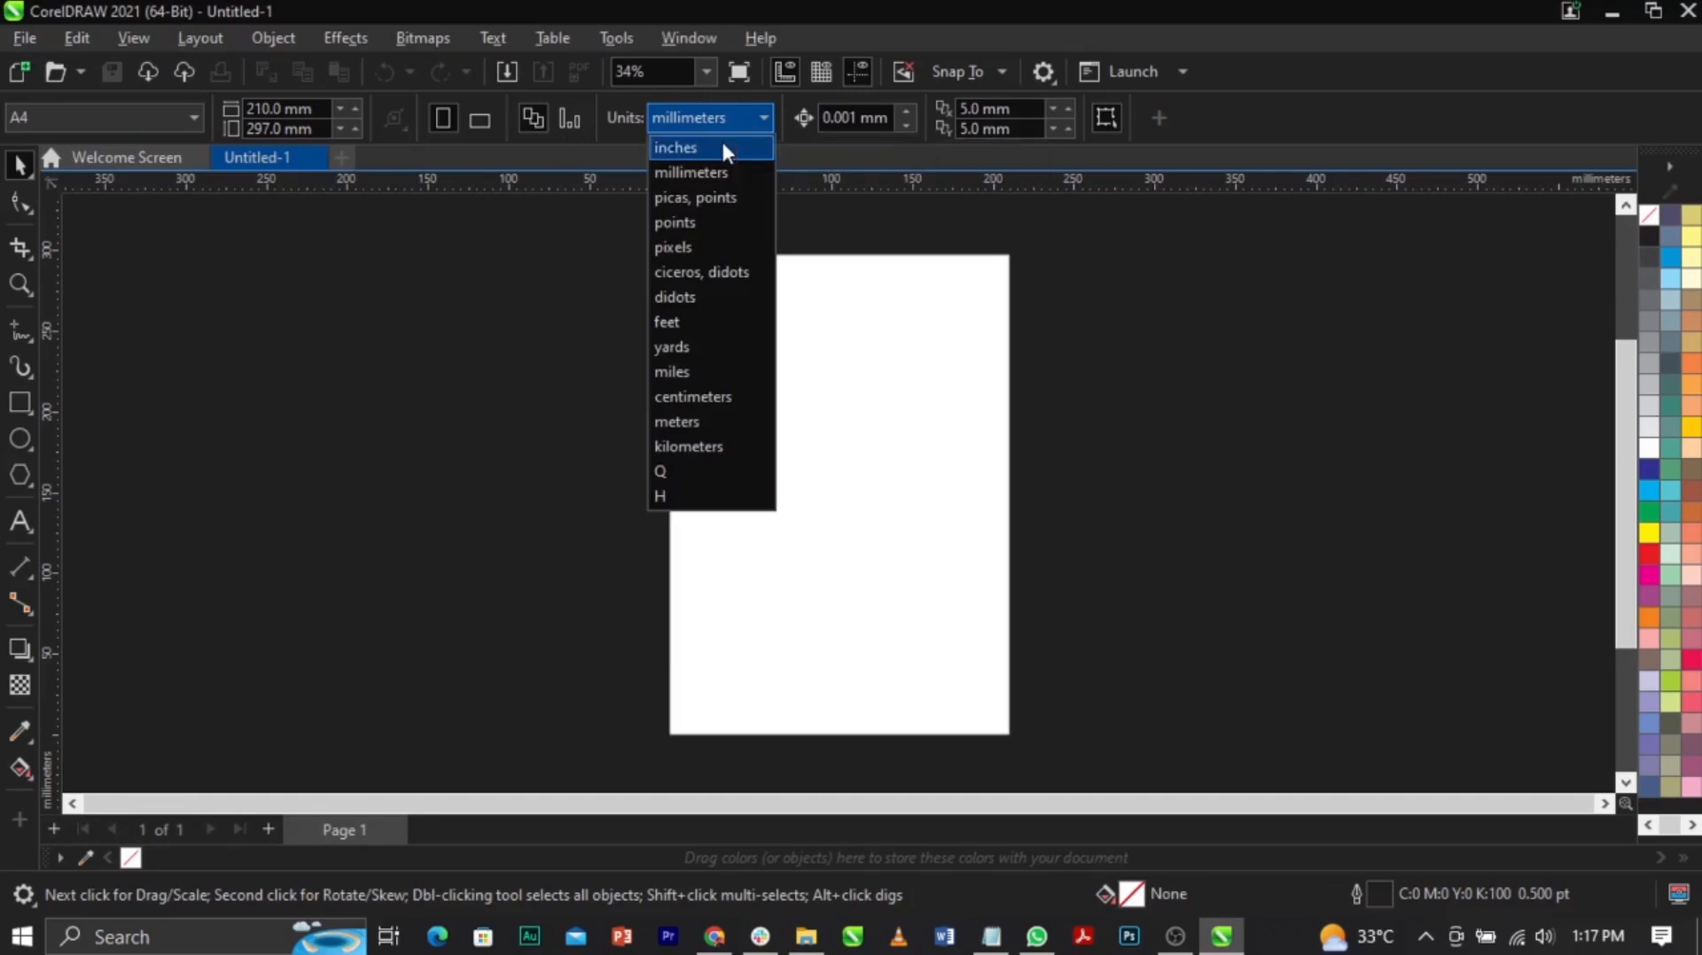
left_click(723, 148)
left_click(282, 108)
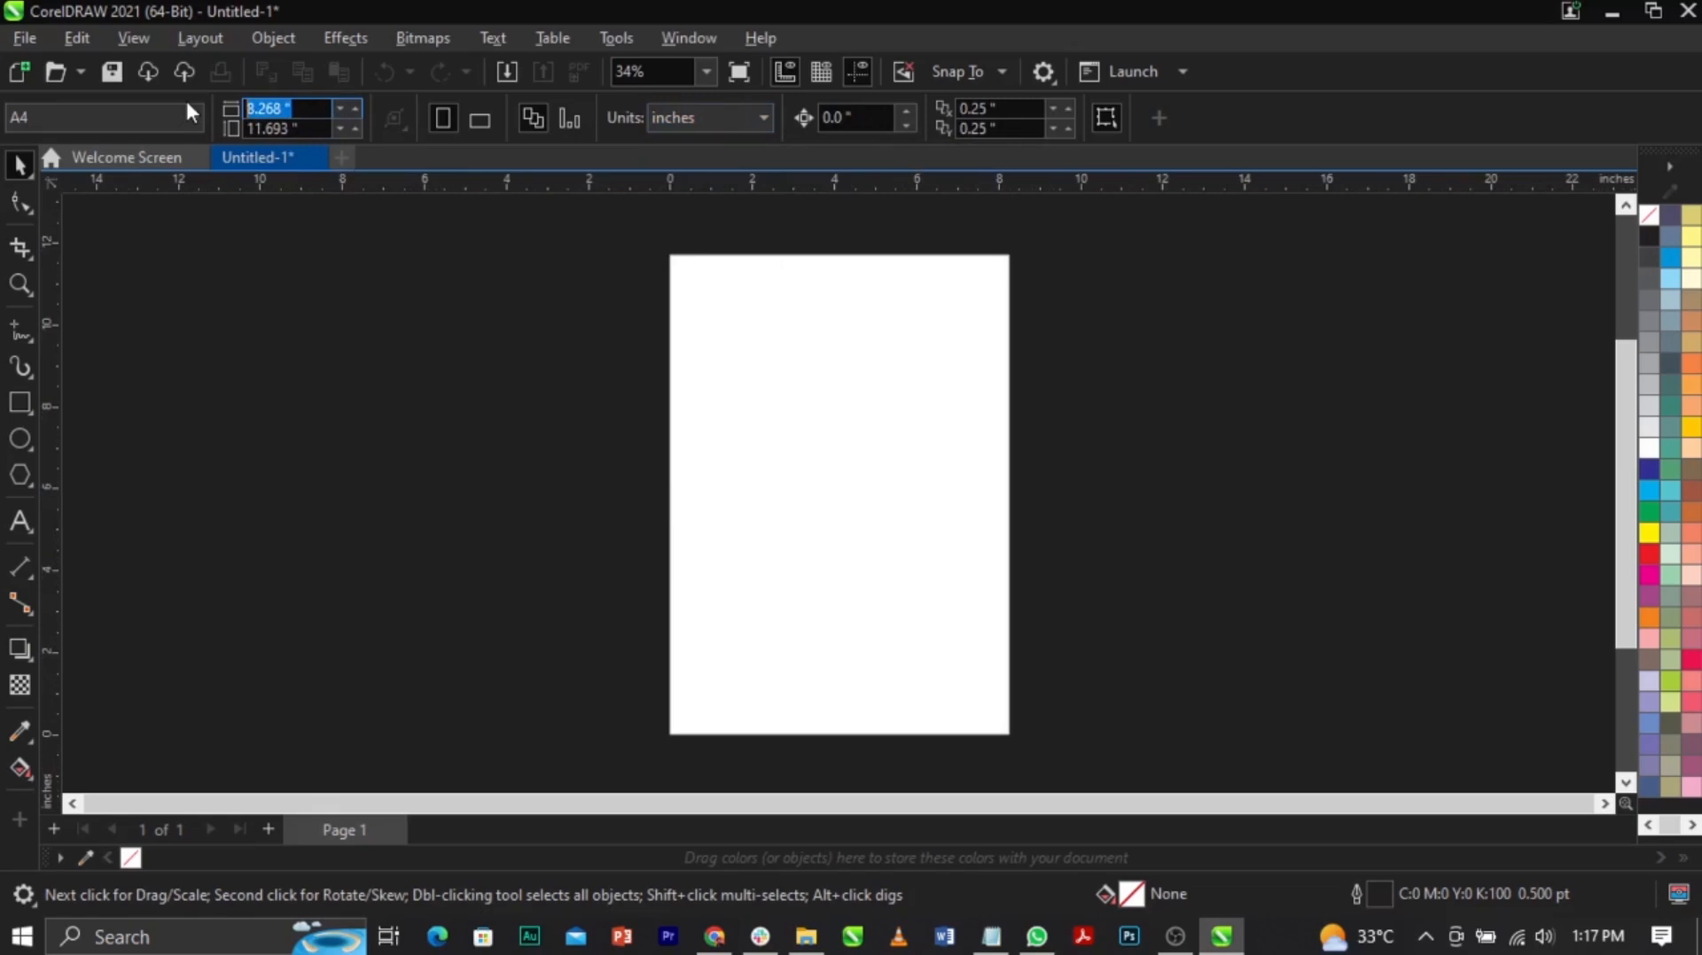
type("1")
key("Tab")
type("1")
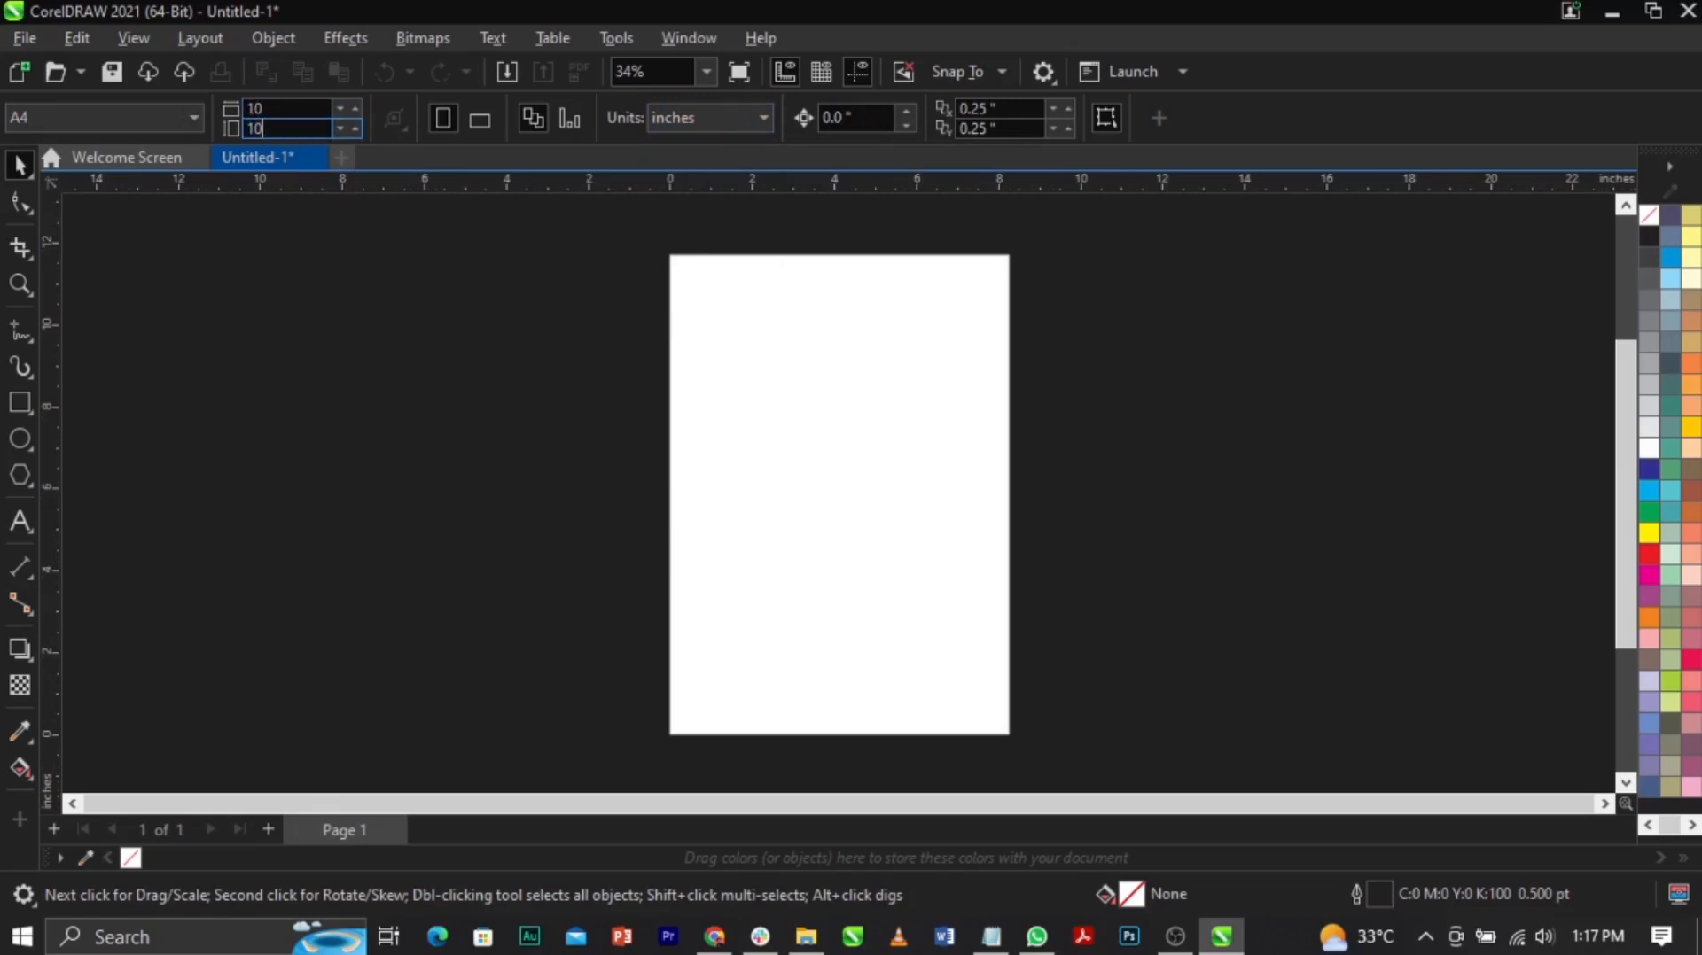
type("0")
key("Return")
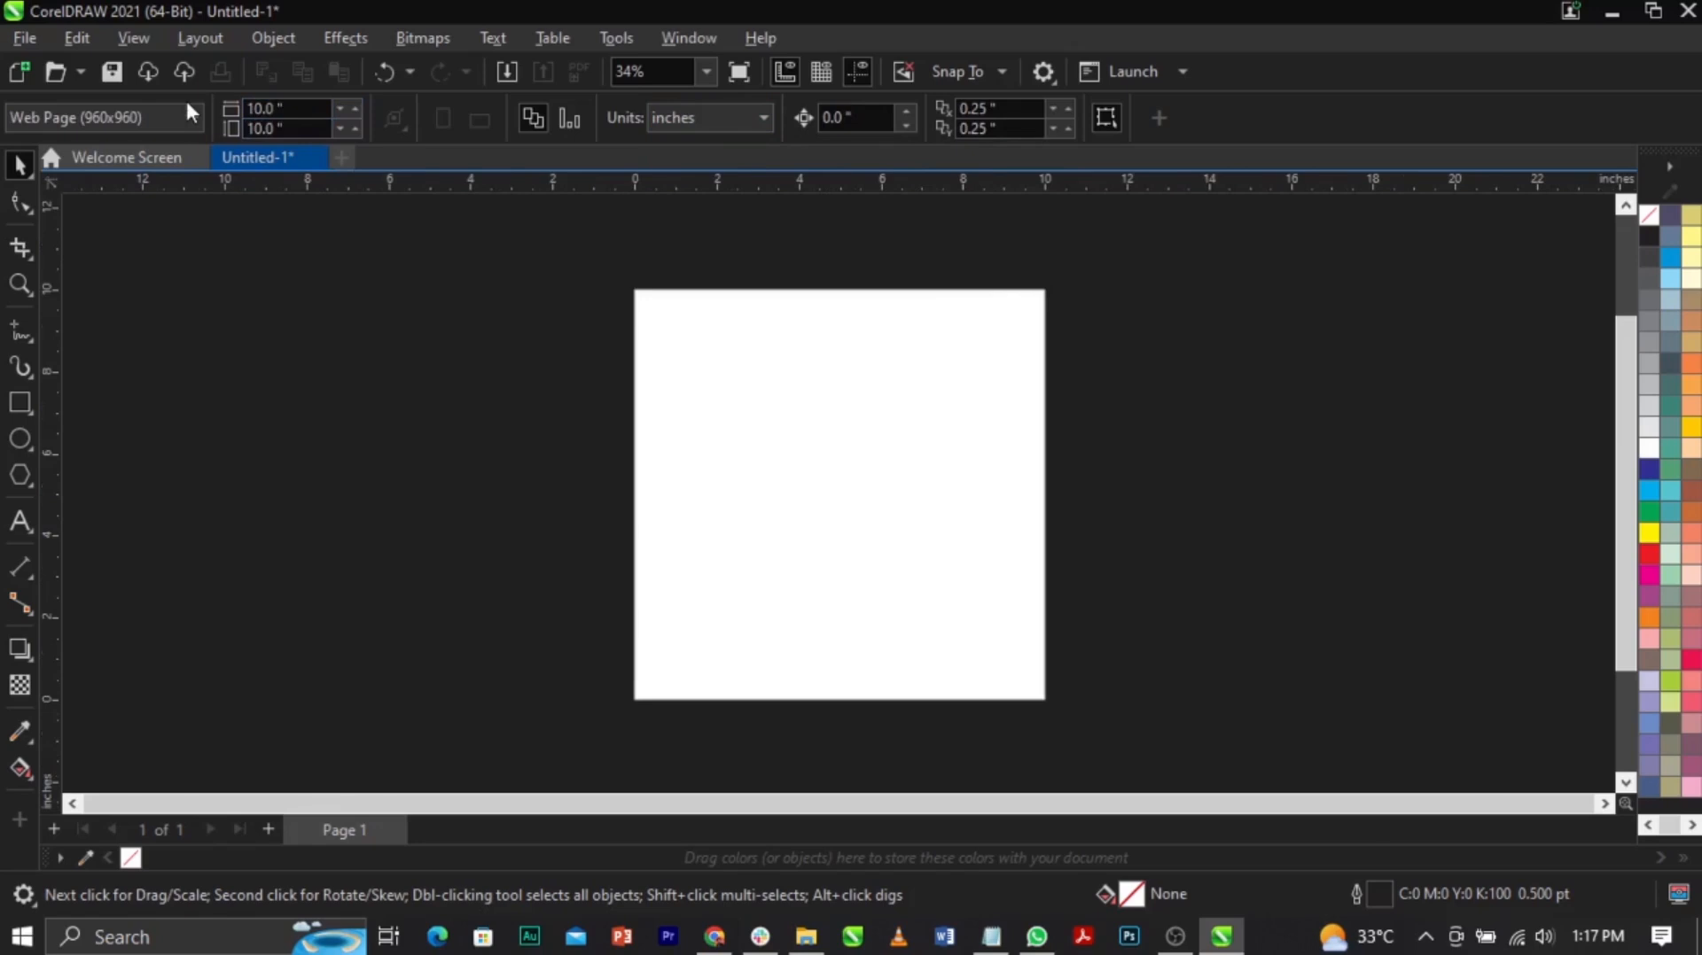
scroll(798, 358, "up", 1)
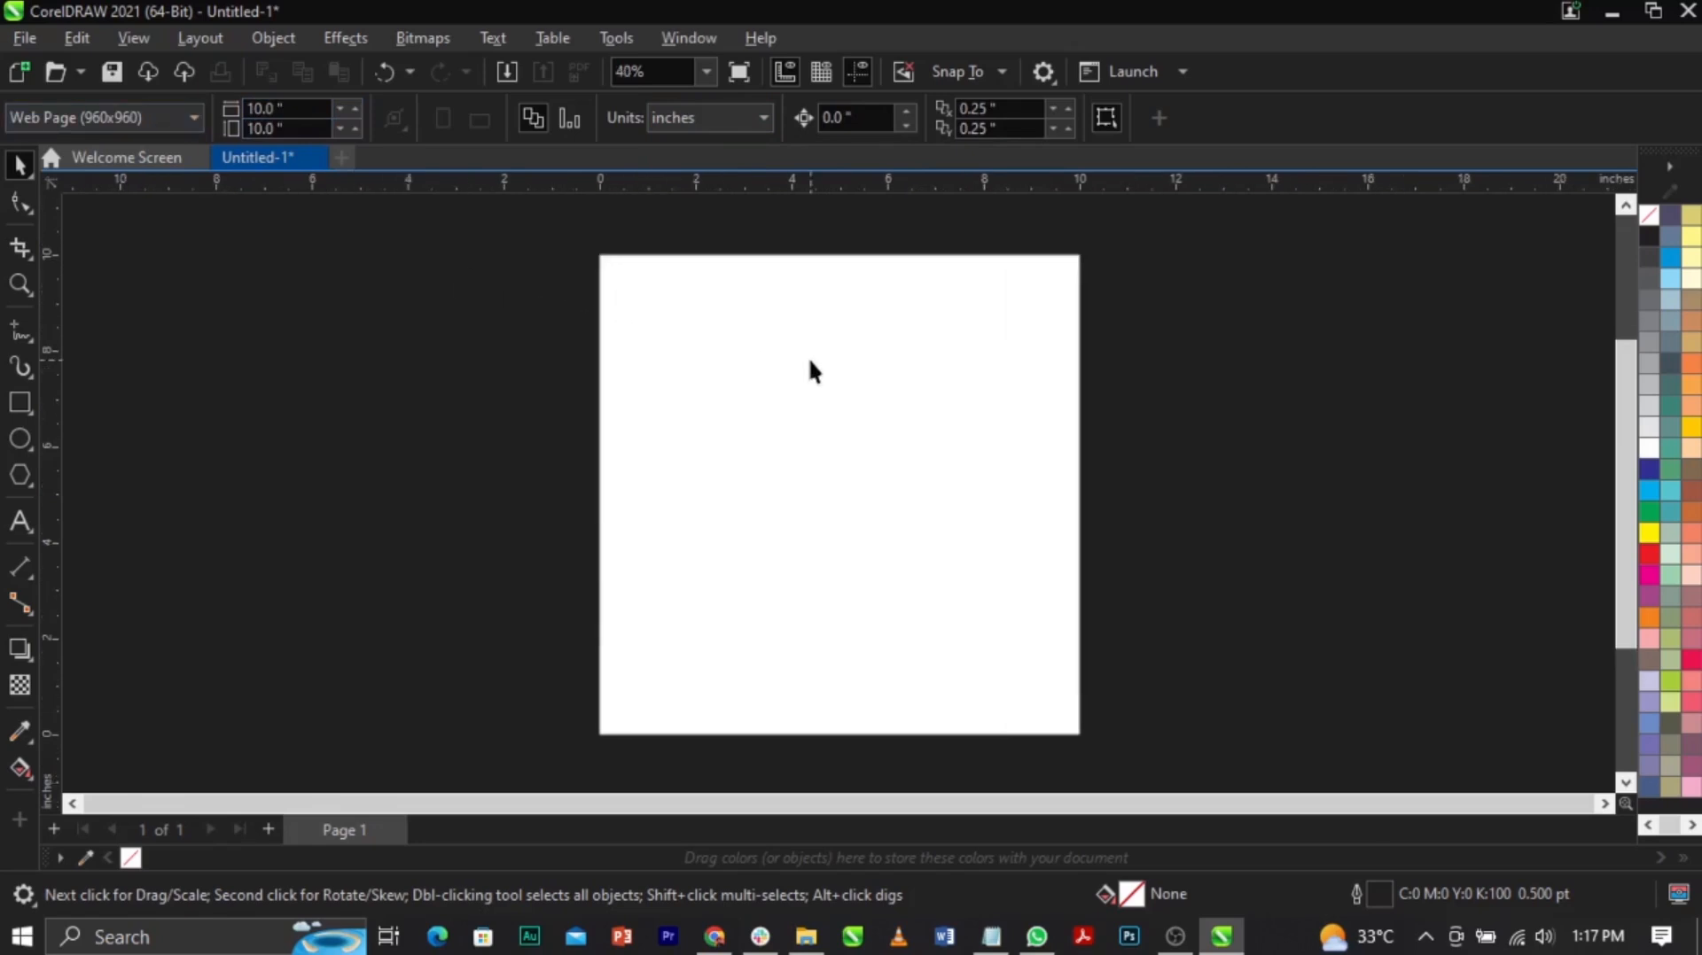
Step: Draw a rectangle, size it to 10 by 10 inches, and centre it on the page
left_click(35, 403)
left_click_drag(652, 266, 956, 685)
key("space")
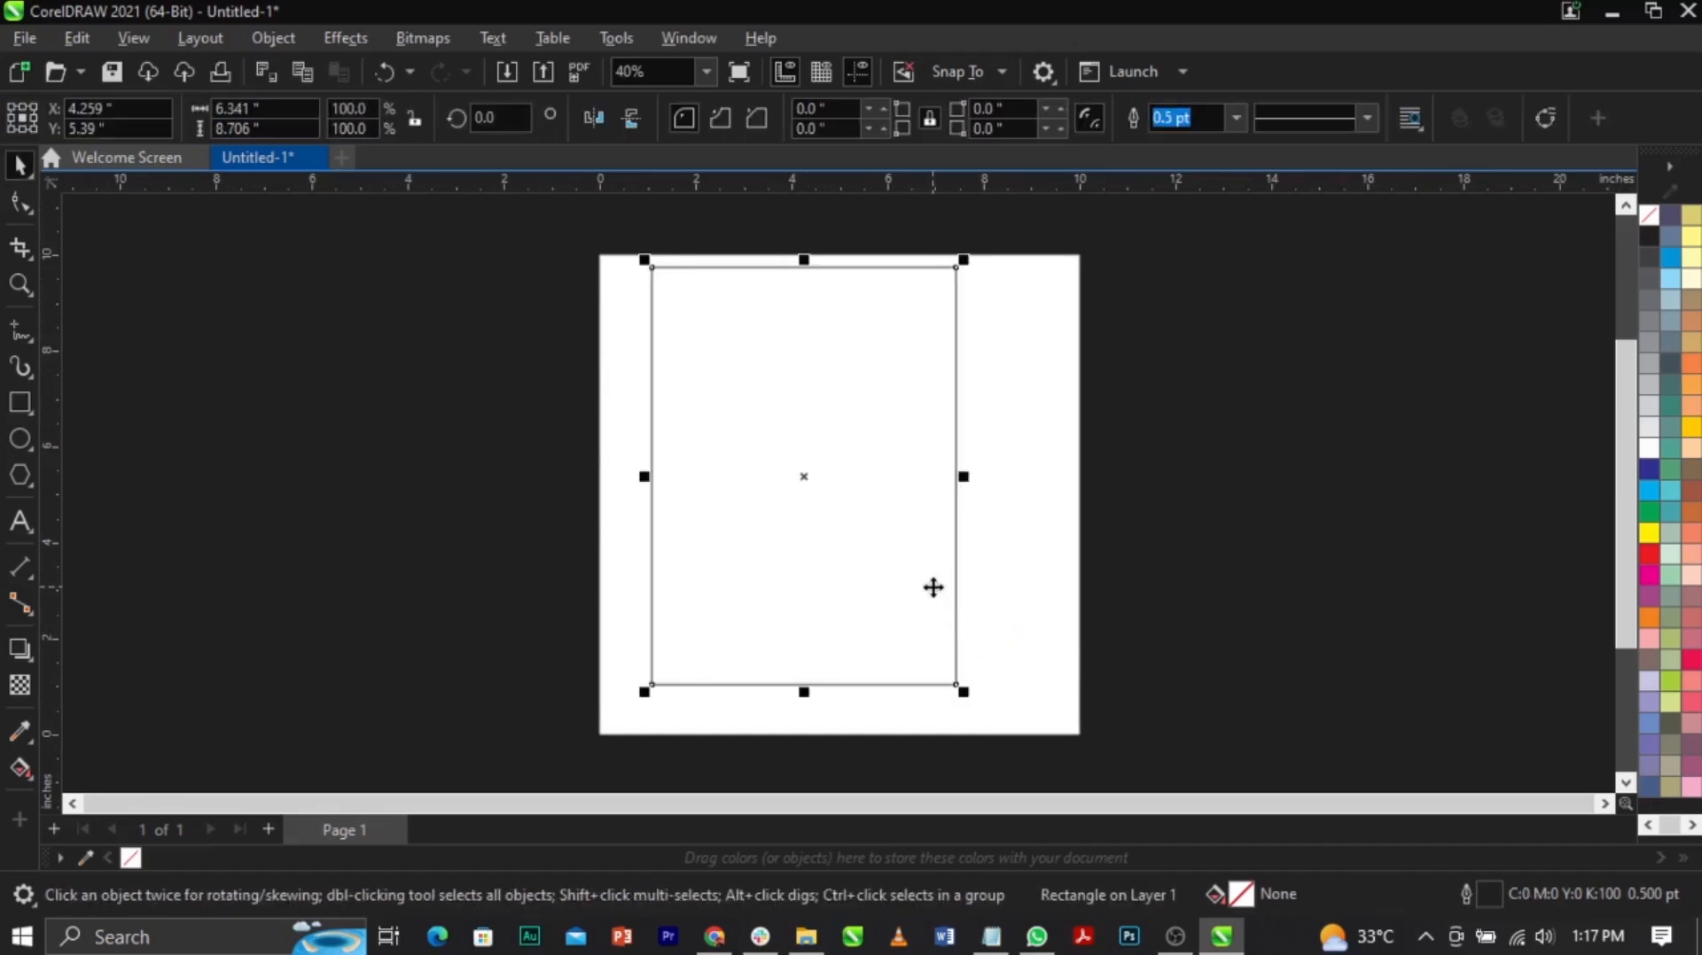
left_click(257, 108)
type("10")
key("Tab")
type("10")
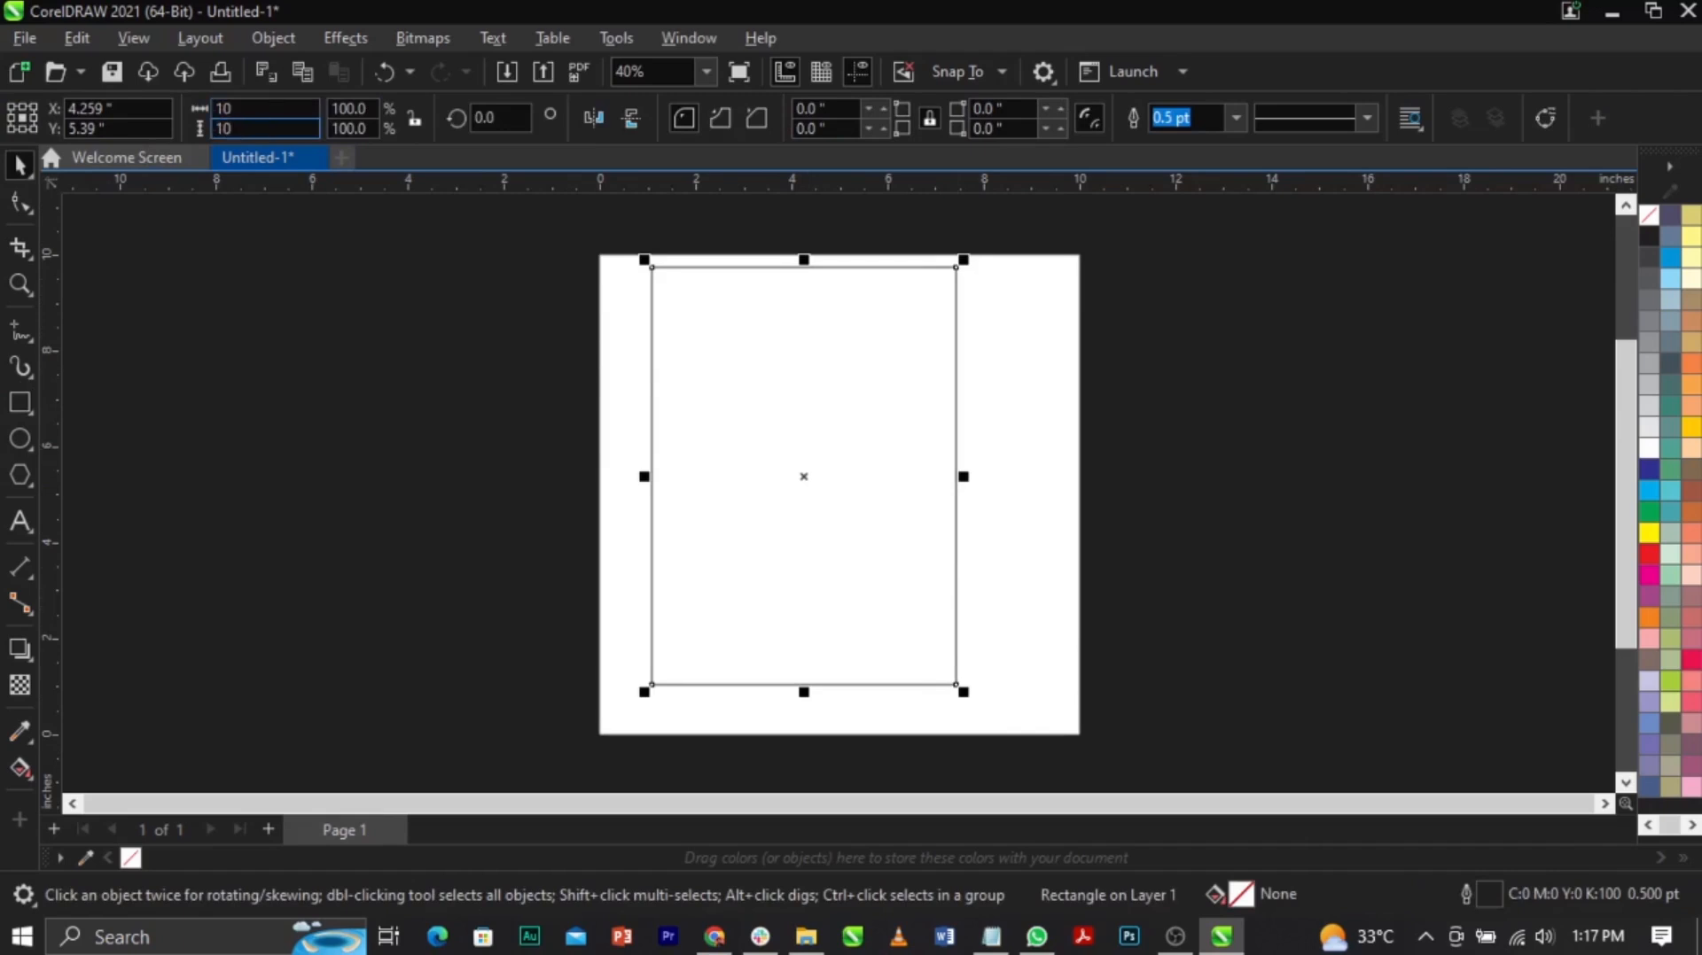
key("Return")
key("p")
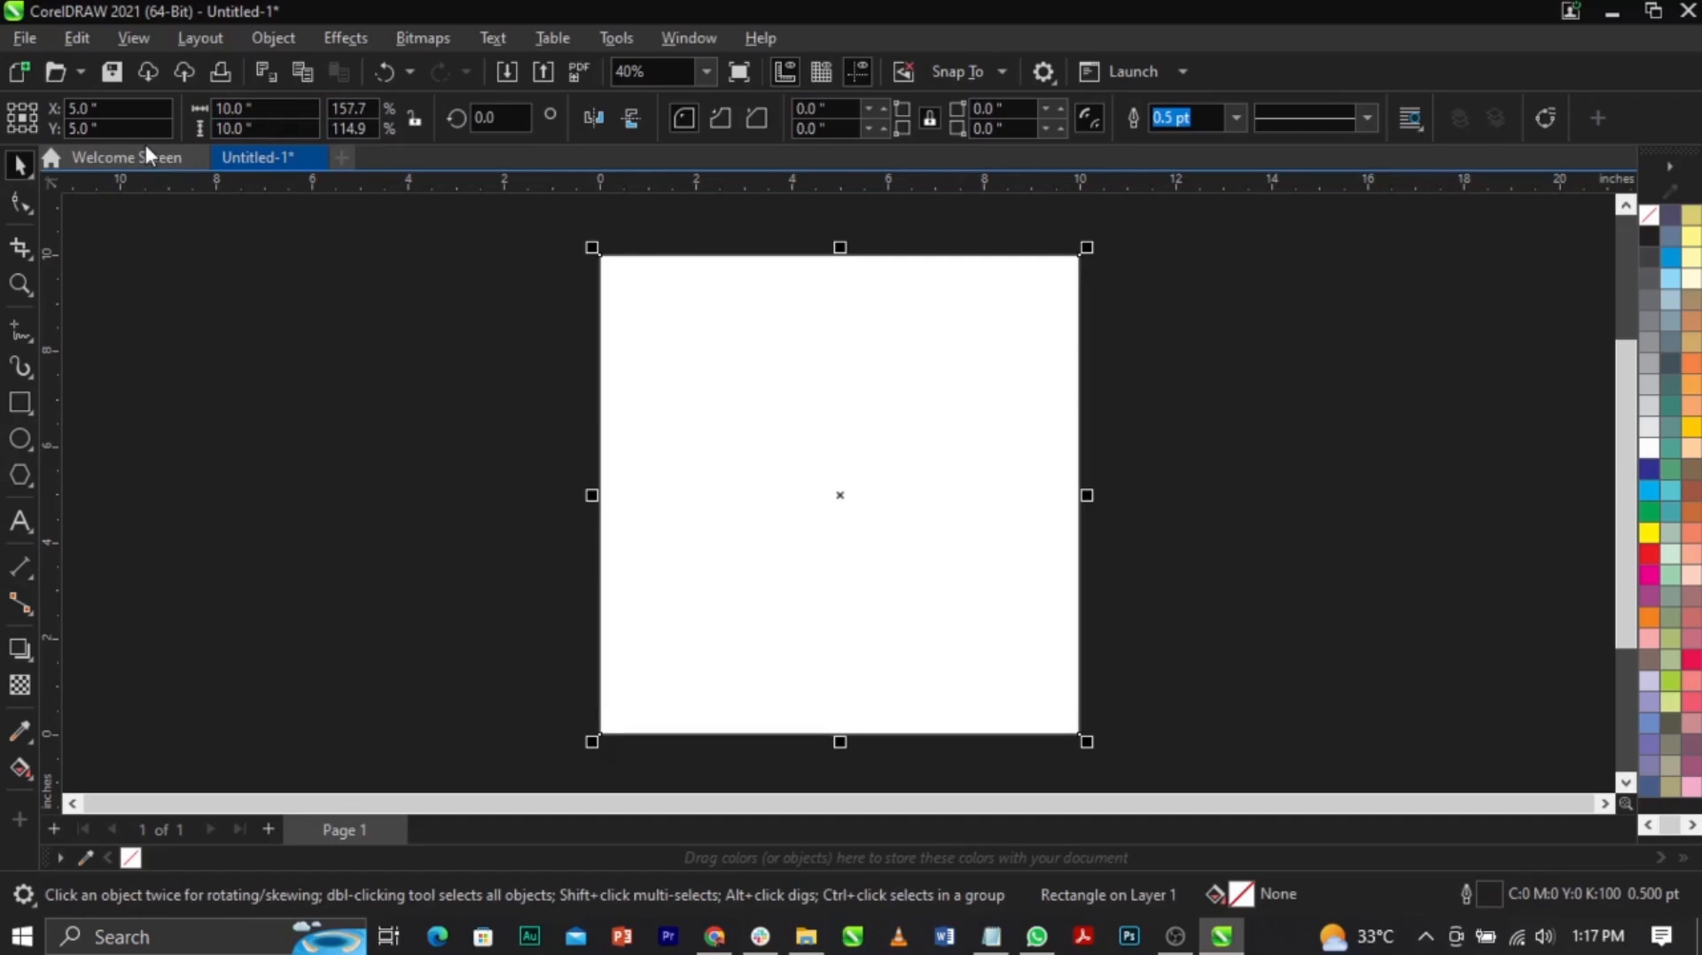
Step: Remove the outline from the 10-inch square
left_click_drag(670, 424, 725, 432)
key("ctrl+z")
right_click(1652, 209)
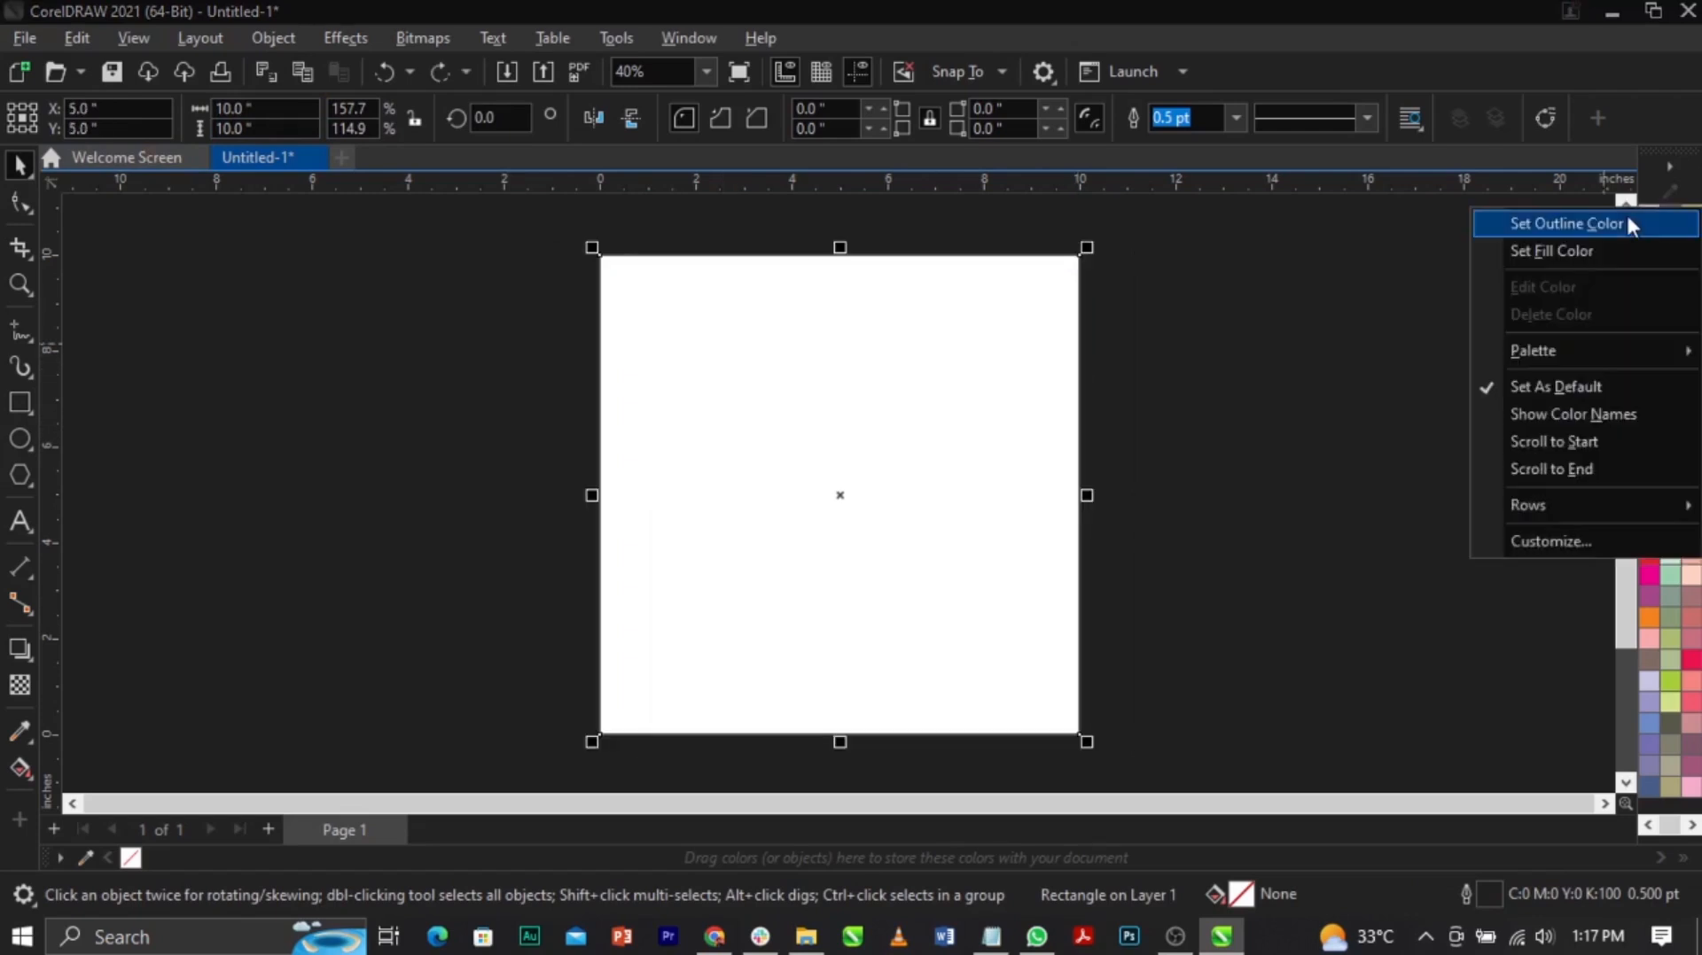
left_click(1629, 224)
left_click(1025, 493)
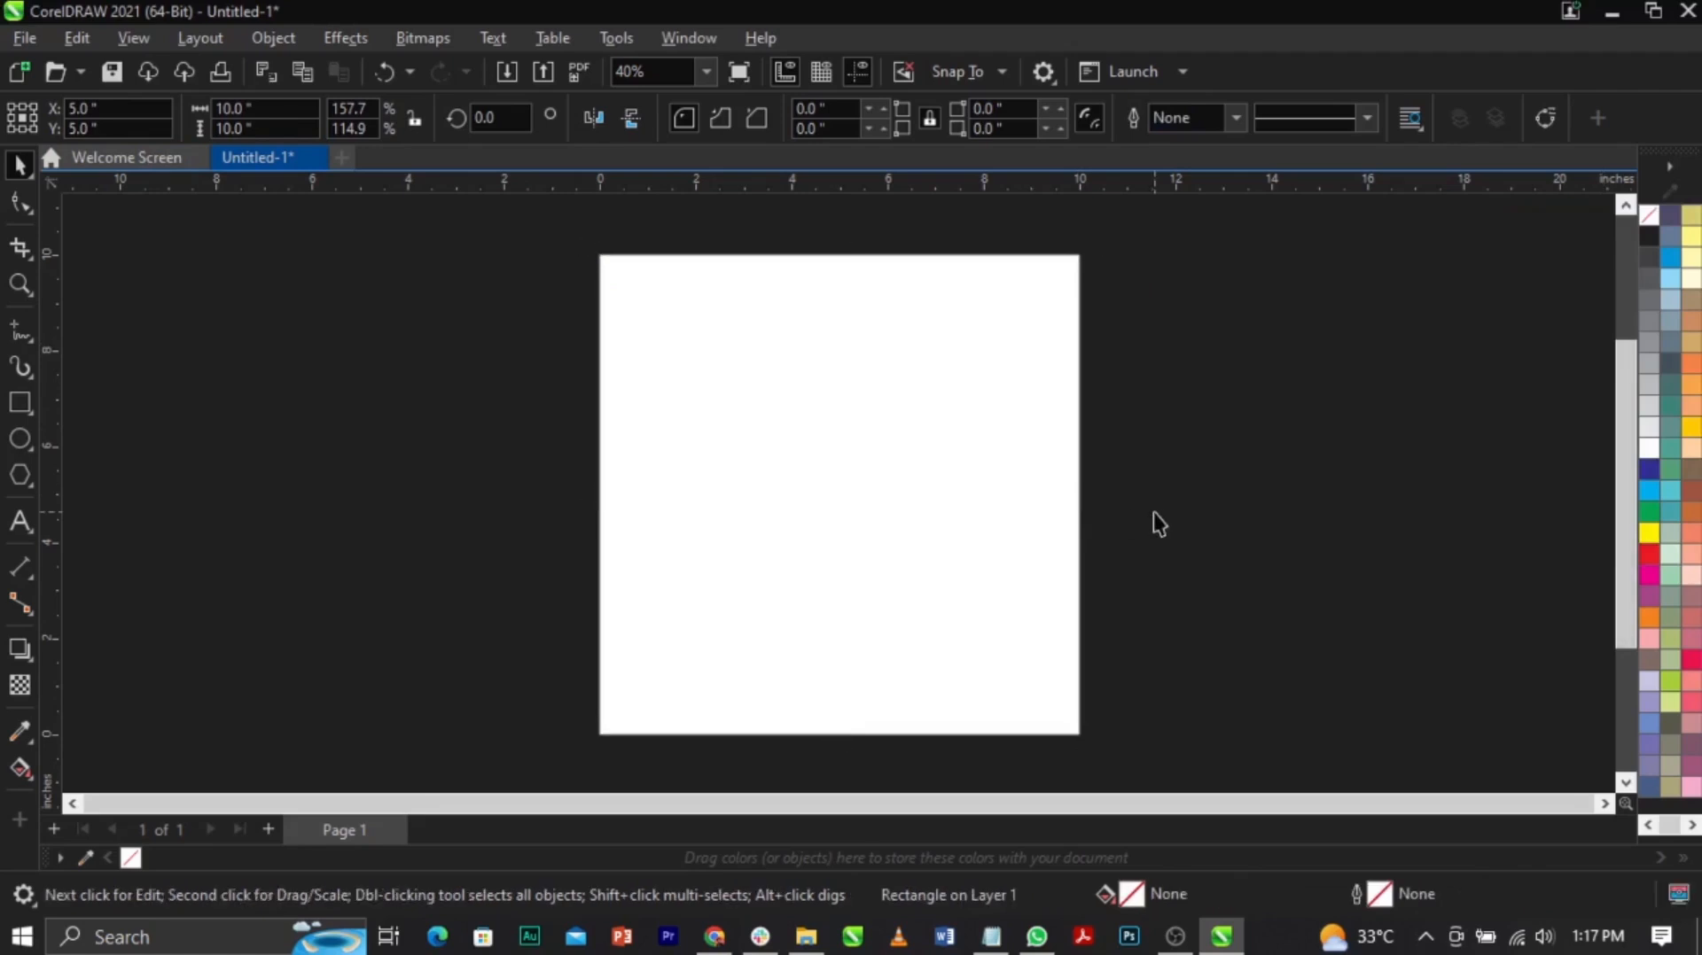
left_click(1157, 523)
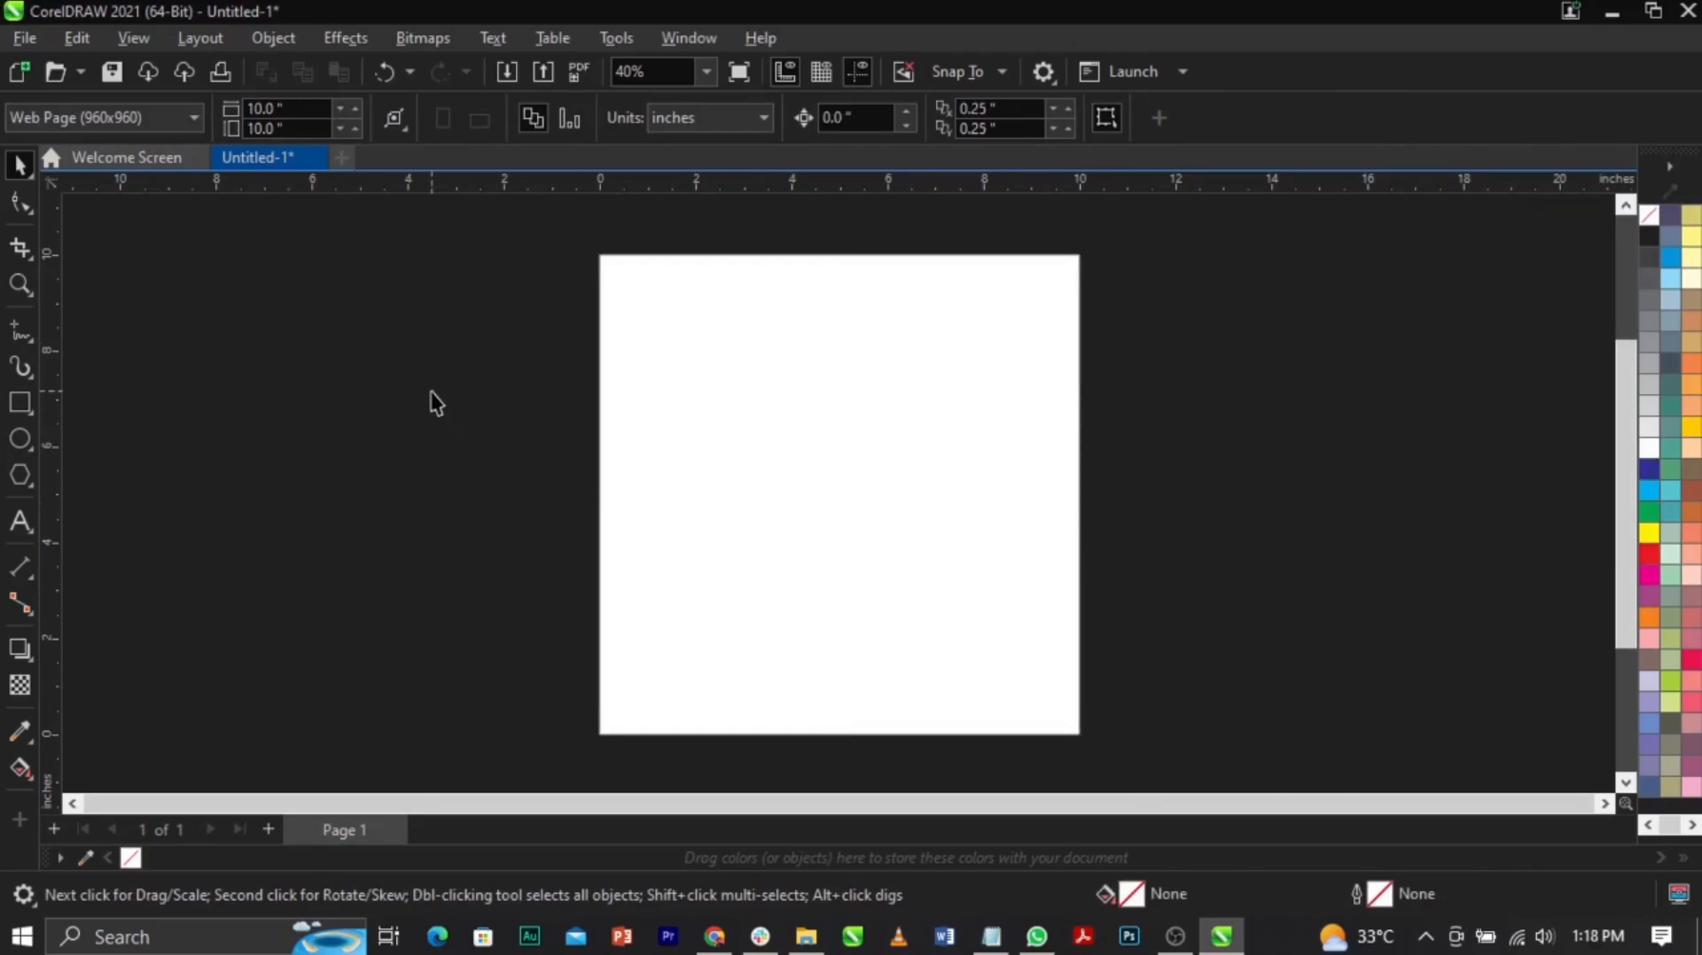
Step: Import all the pictures from the Party Flyer Design+ folder, including the gold curtain and logo, without the text file
left_click(24, 38)
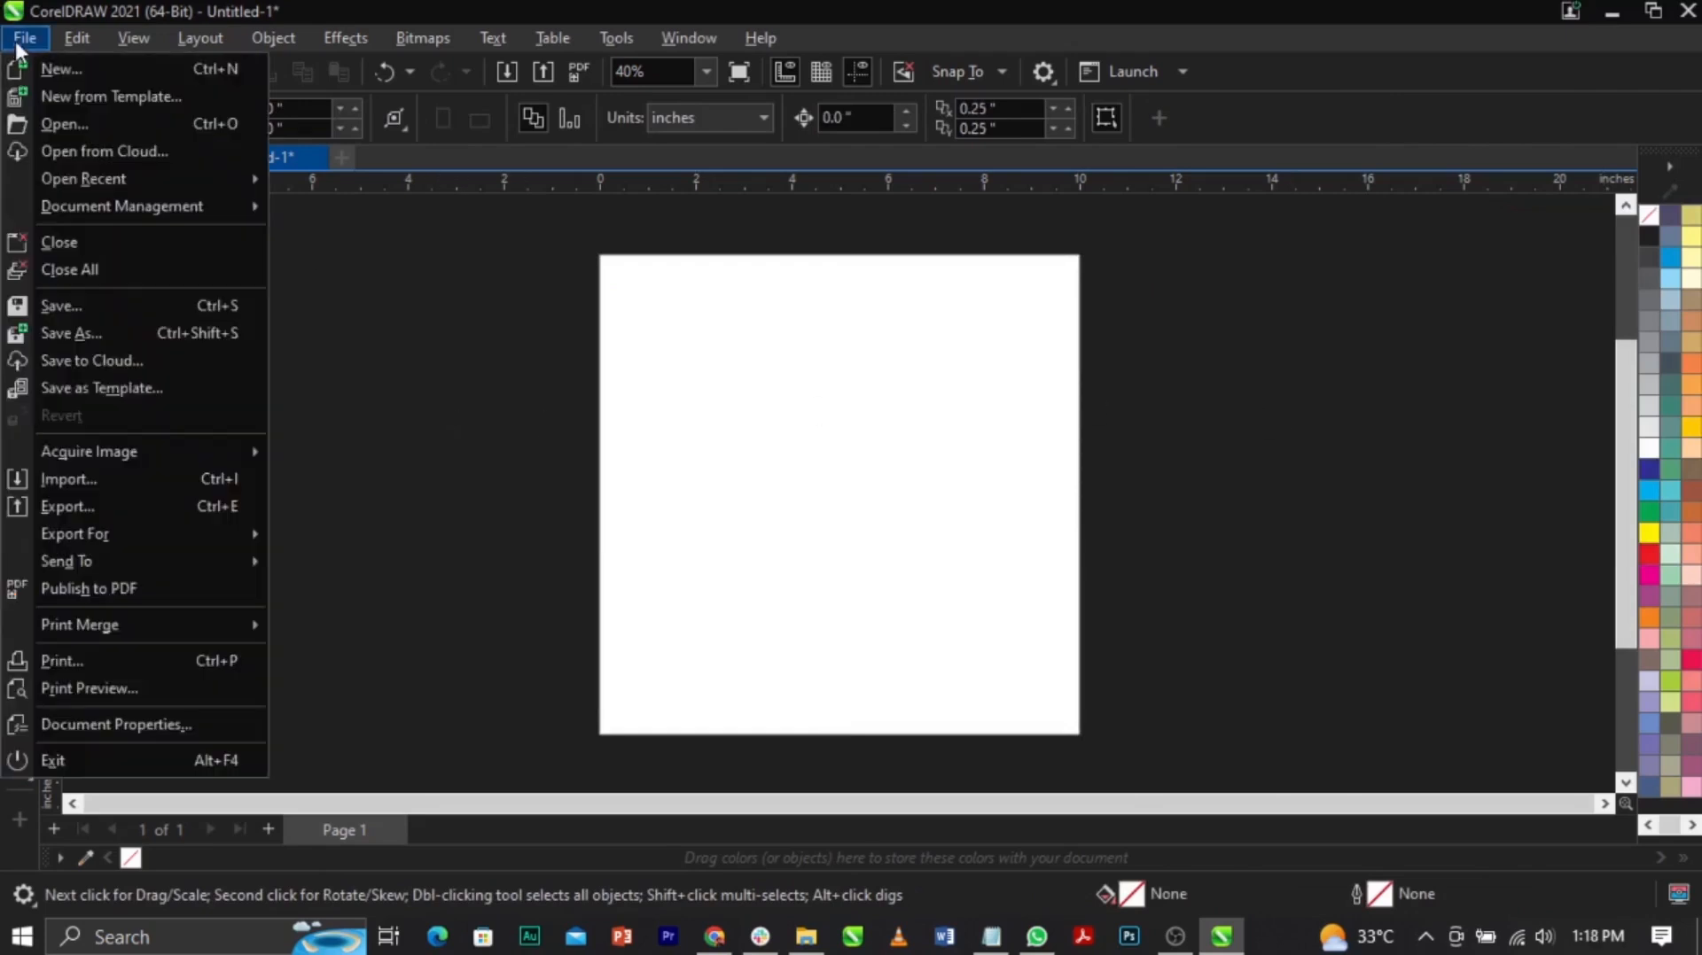
left_click(162, 479)
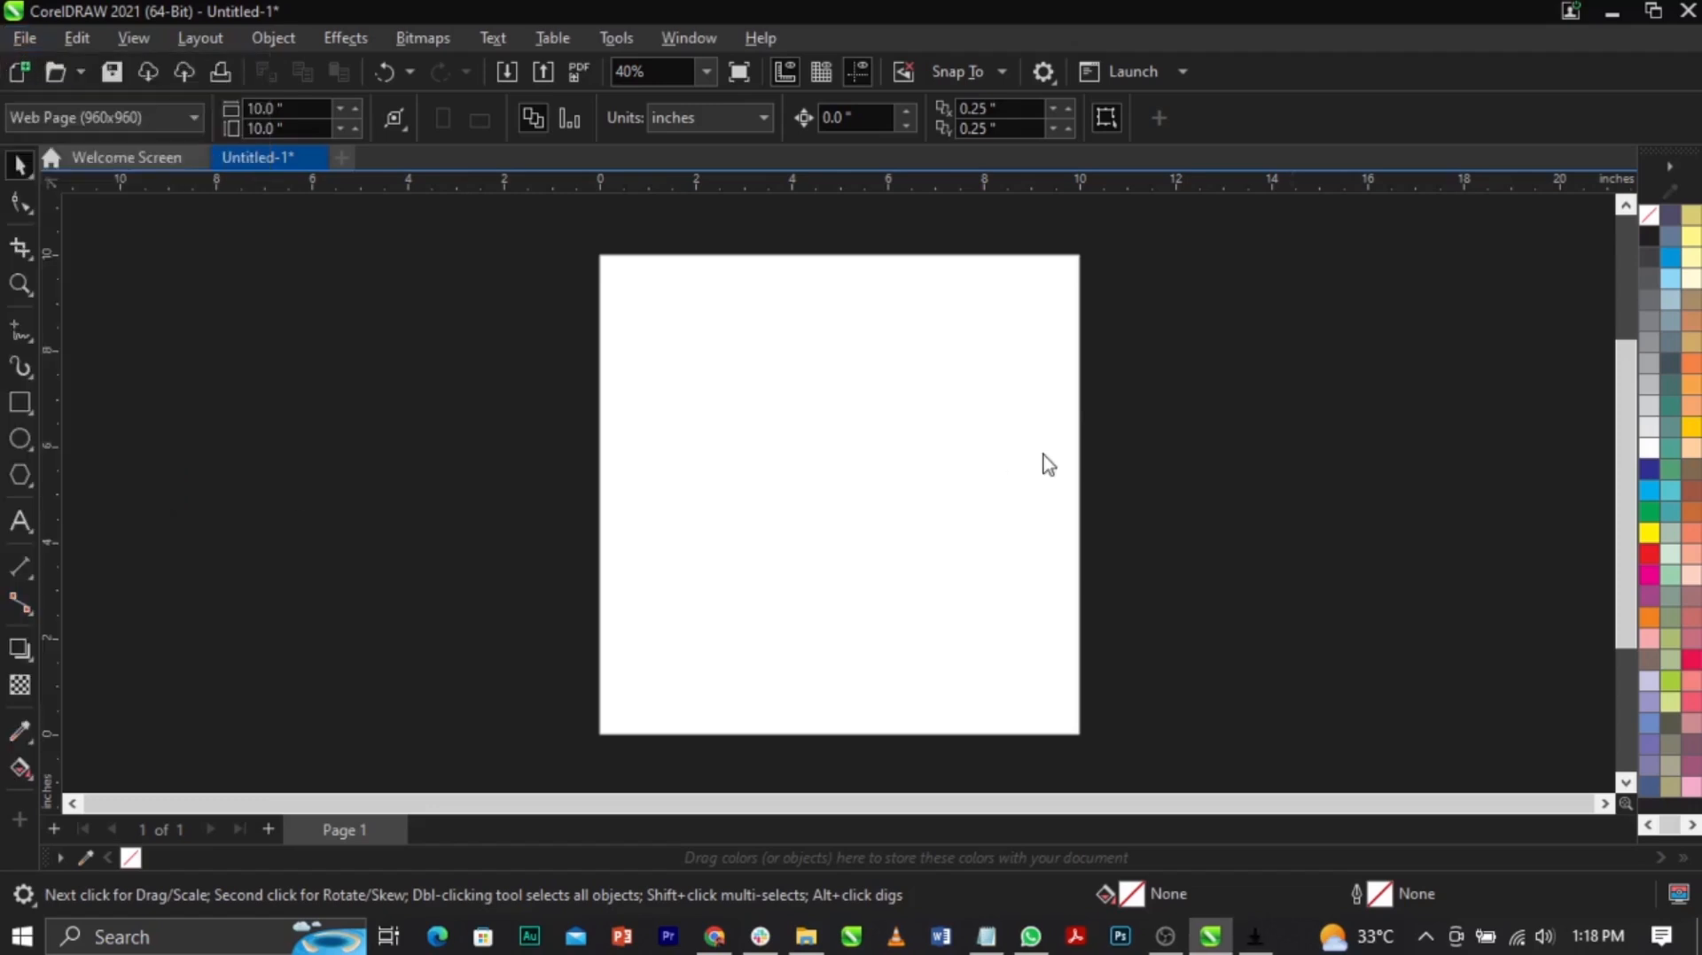
left_click(1010, 326)
double_click(1010, 326)
left_click(810, 300)
left_click(891, 289, "ctrl")
left_click(1019, 275, "ctrl")
left_click(1195, 266, "ctrl")
left_click(1328, 283, "ctrl")
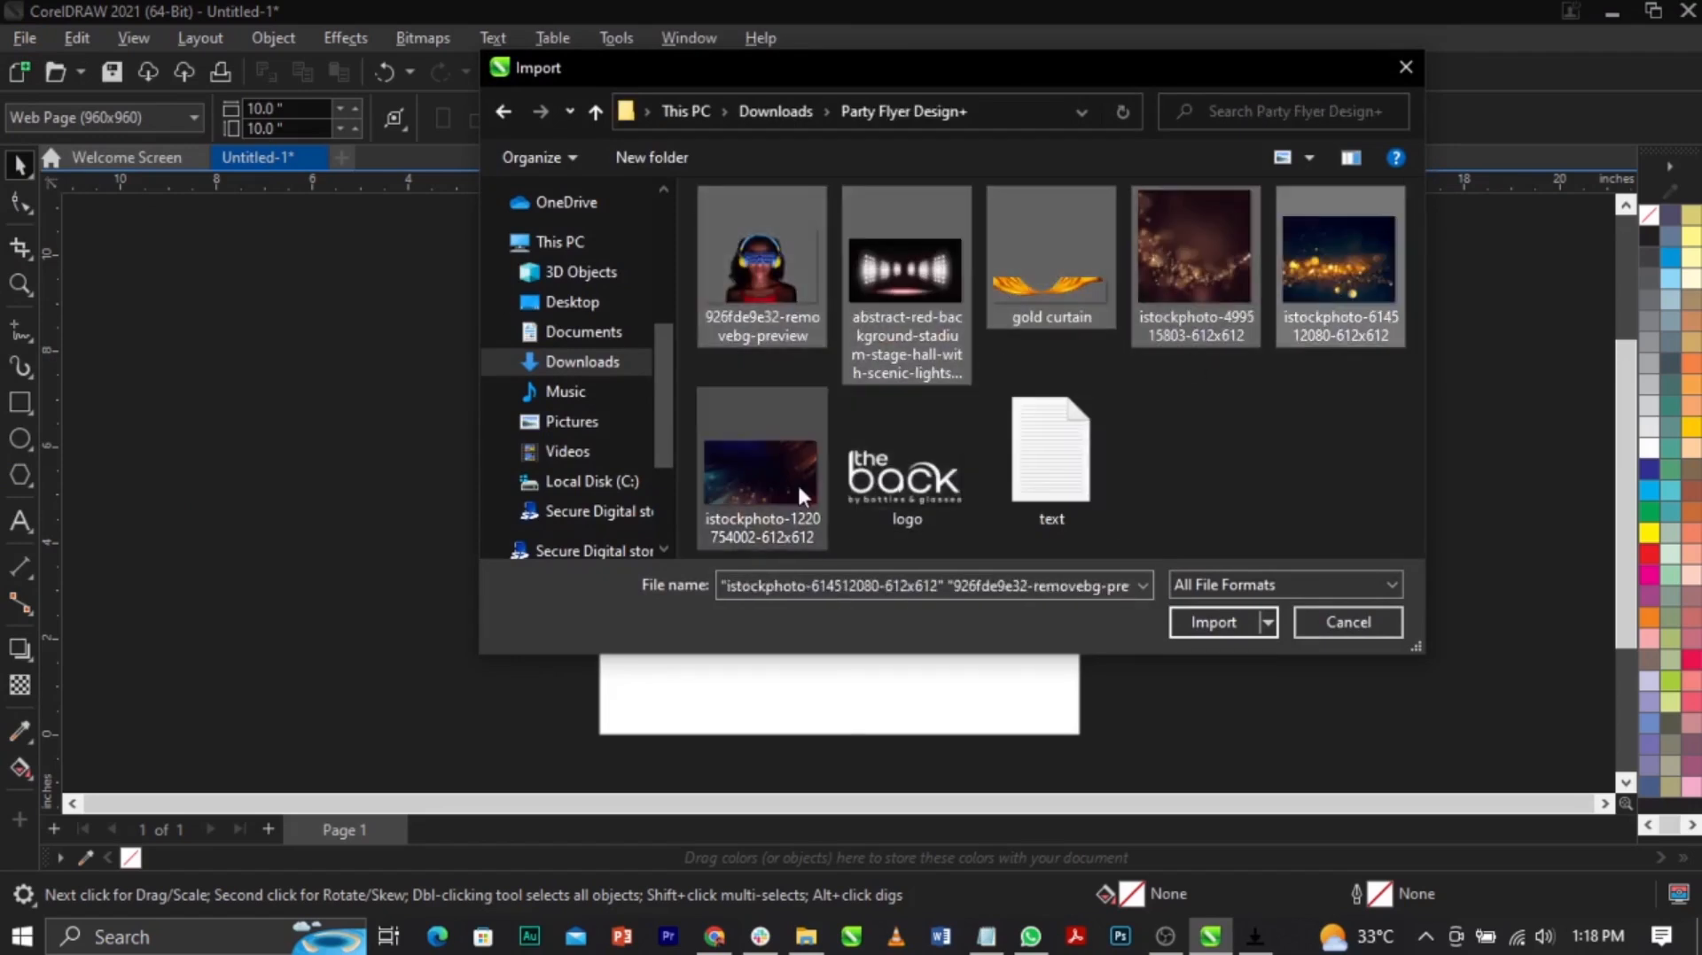
left_click(760, 474, "ctrl")
left_click(913, 480, "ctrl")
left_click(1188, 631)
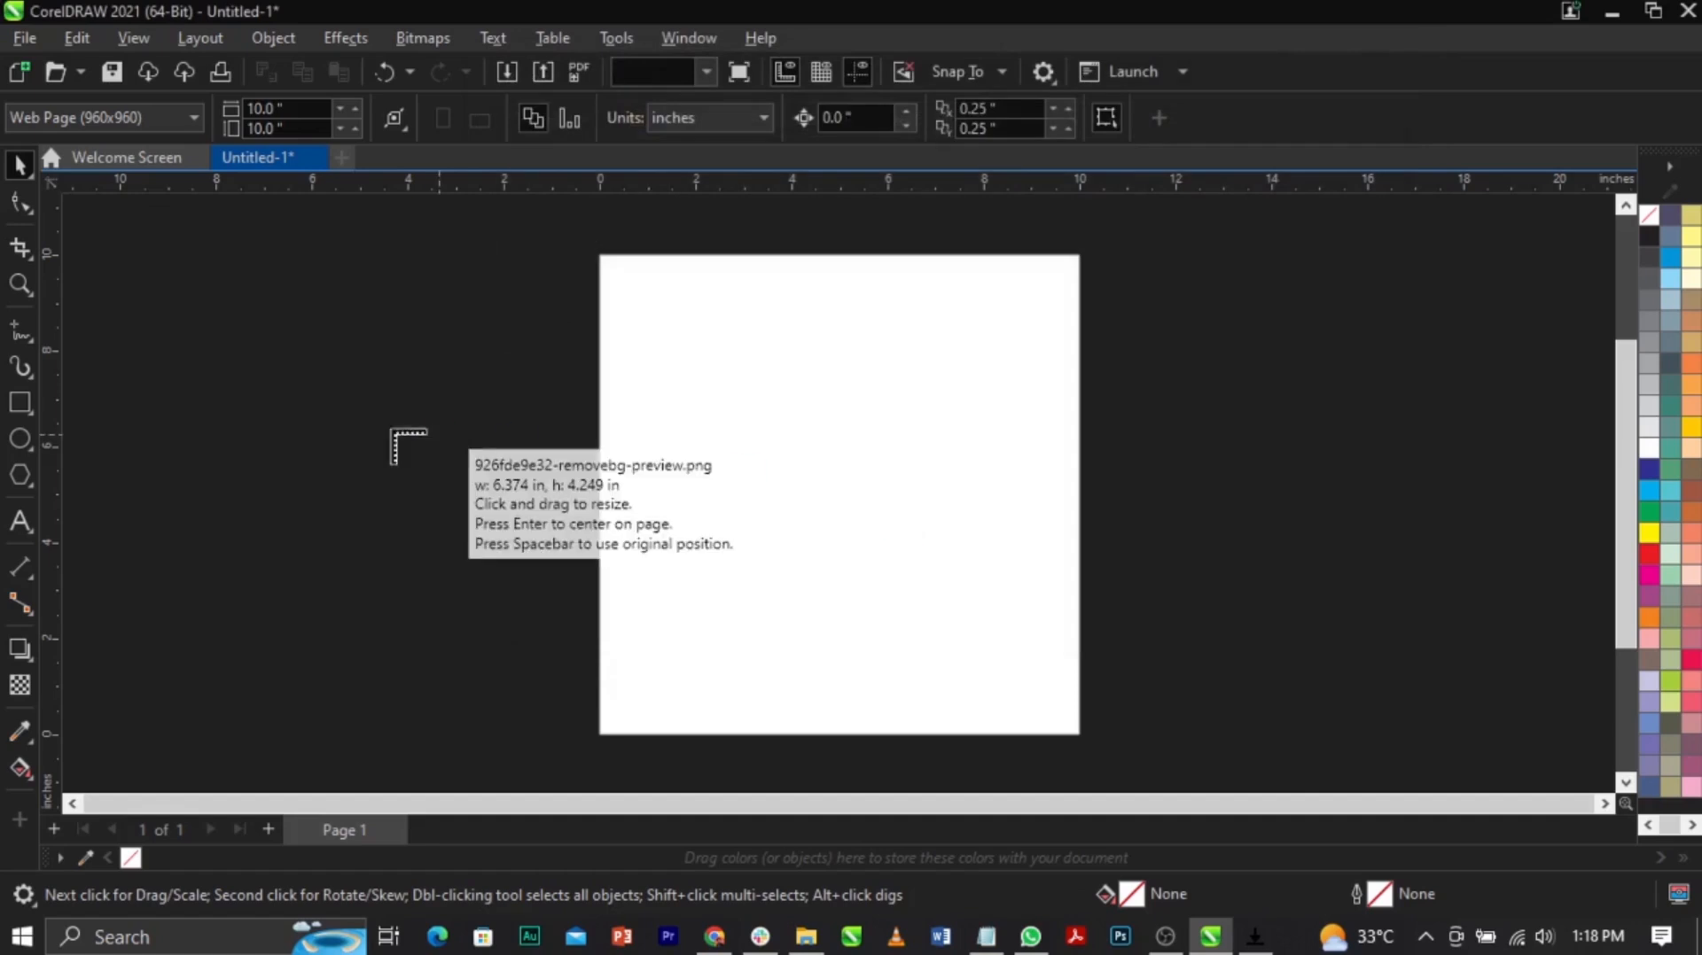
Step: Place the imported images beside the page and shrink the logo to about 1.5 inches wide
left_click(271, 348)
left_click(224, 463)
left_click(335, 499)
left_click(416, 498)
left_click(416, 354)
left_click(395, 440)
left_click(501, 454)
left_click_drag(558, 531, 273, 692)
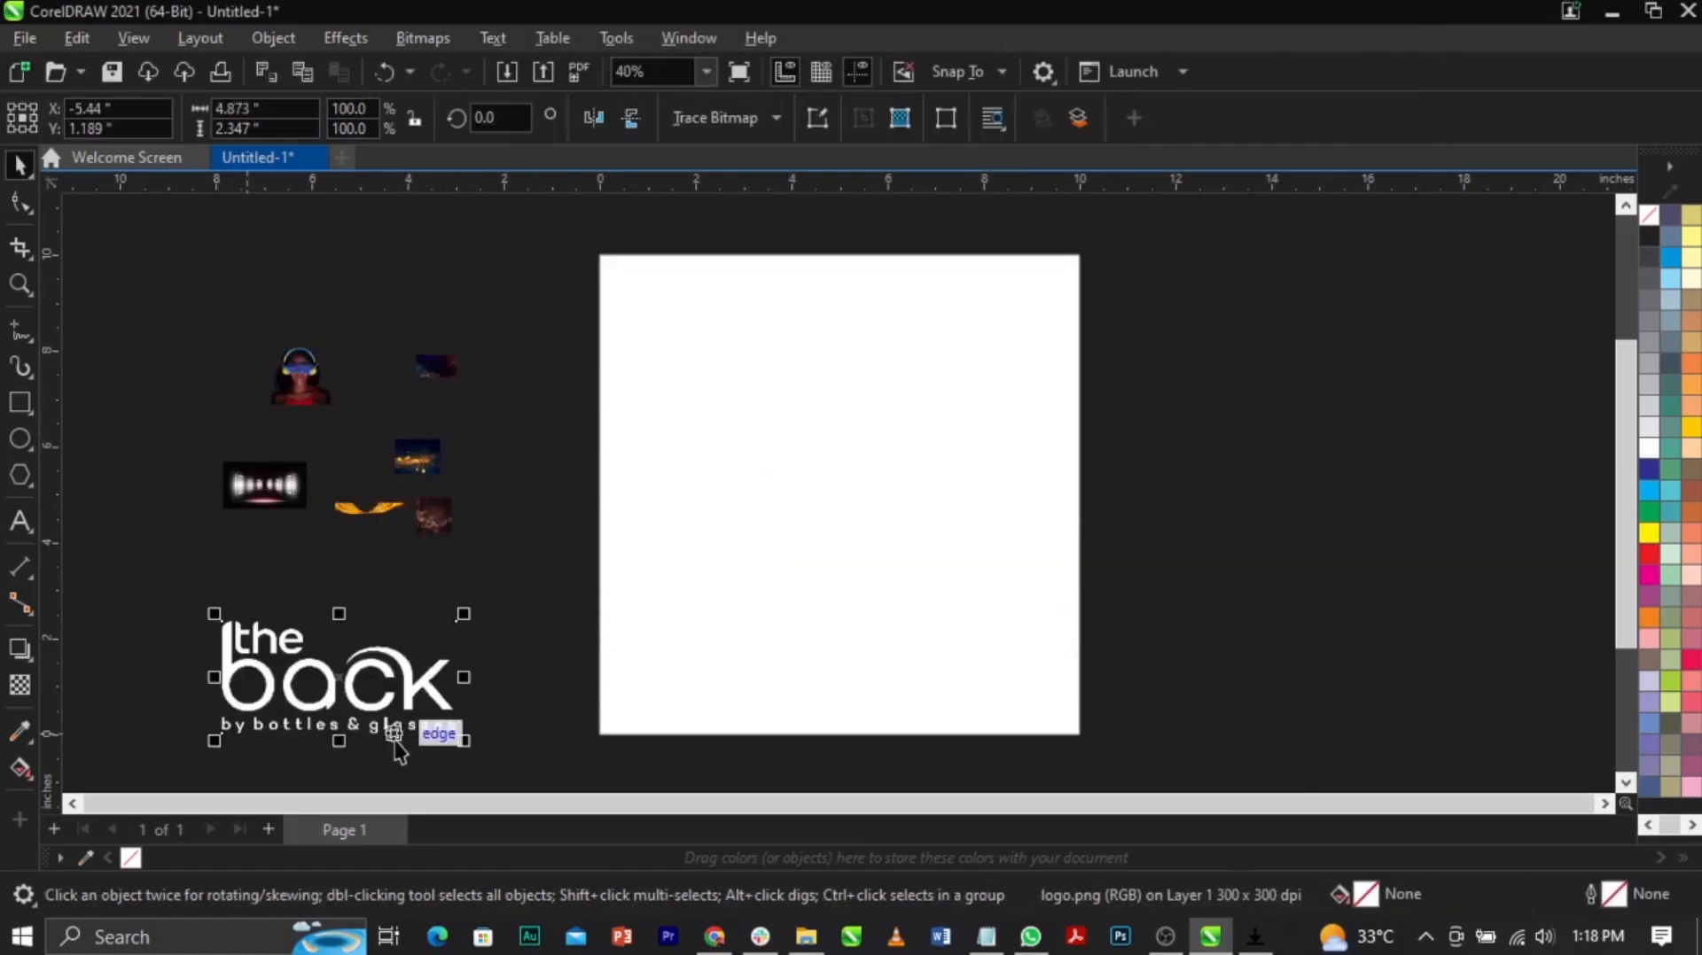
left_click_drag(463, 744, 297, 598)
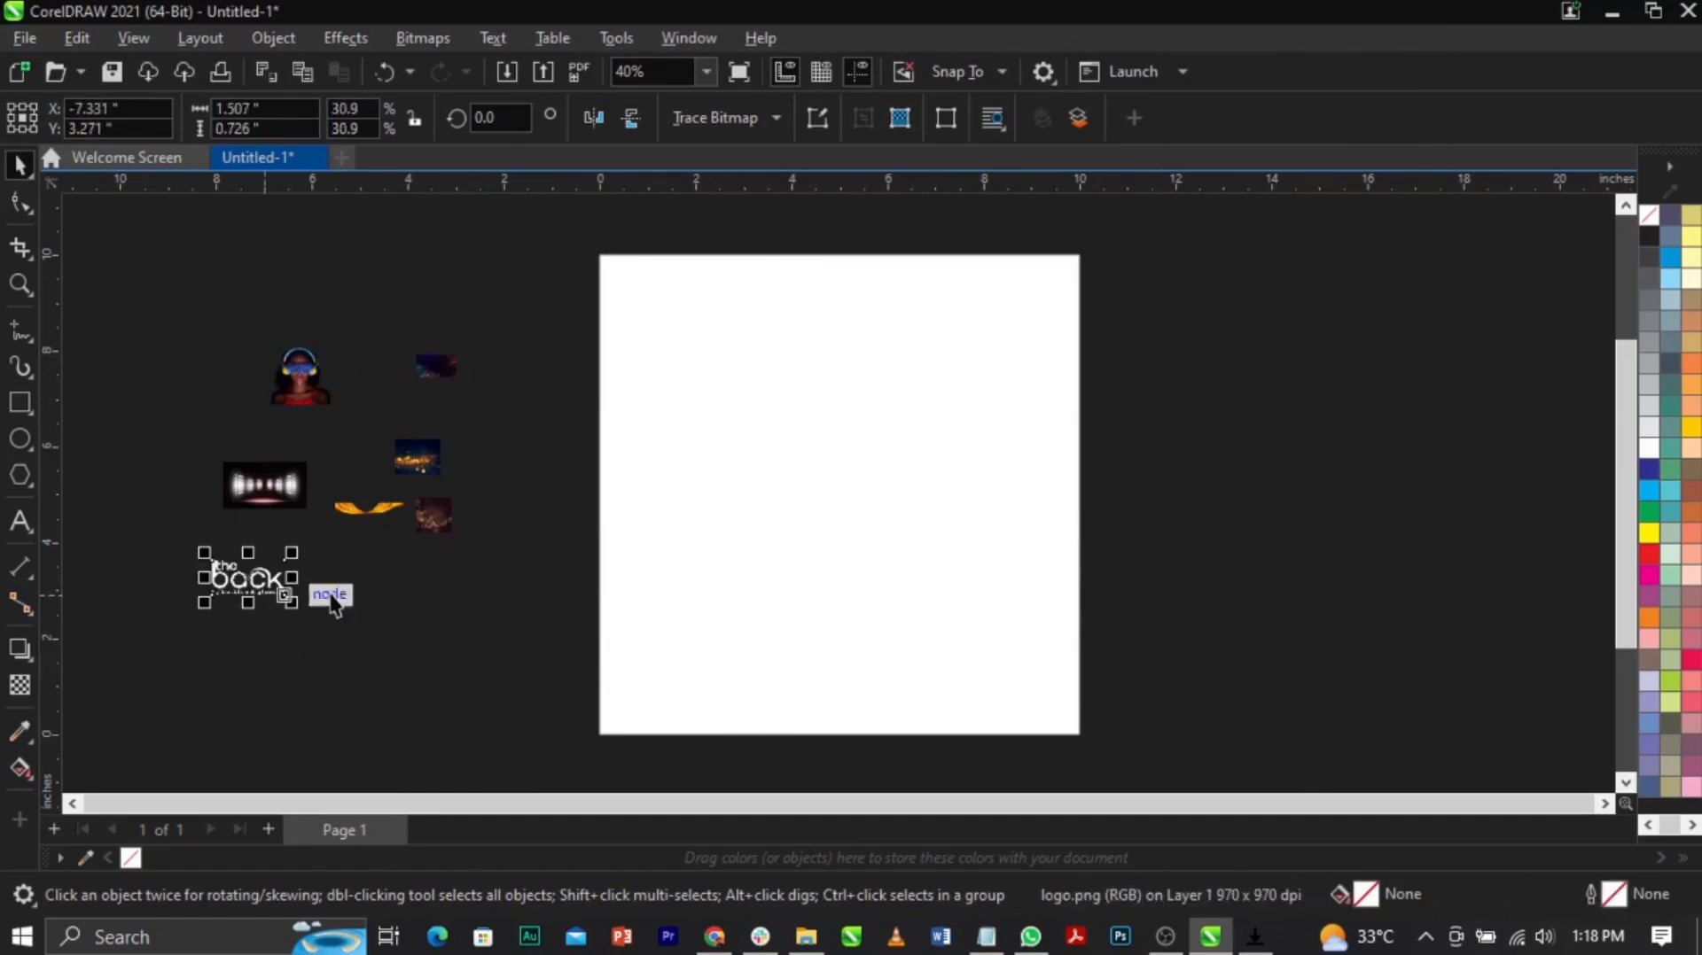
Step: Enlarge the brown sparkle image to about 9.7 inches square and move it to the page's right side
left_click(467, 429)
left_click(438, 505)
left_click_drag(461, 556, 576, 678)
left_click_drag(540, 541, 1453, 468)
left_click_drag(1150, 591, 1043, 703)
left_click_drag(1251, 564, 1234, 601)
Step: Enlarge the blue and gold bokeh image to about 4.3 inches wide and place it among the other images
left_click(425, 458)
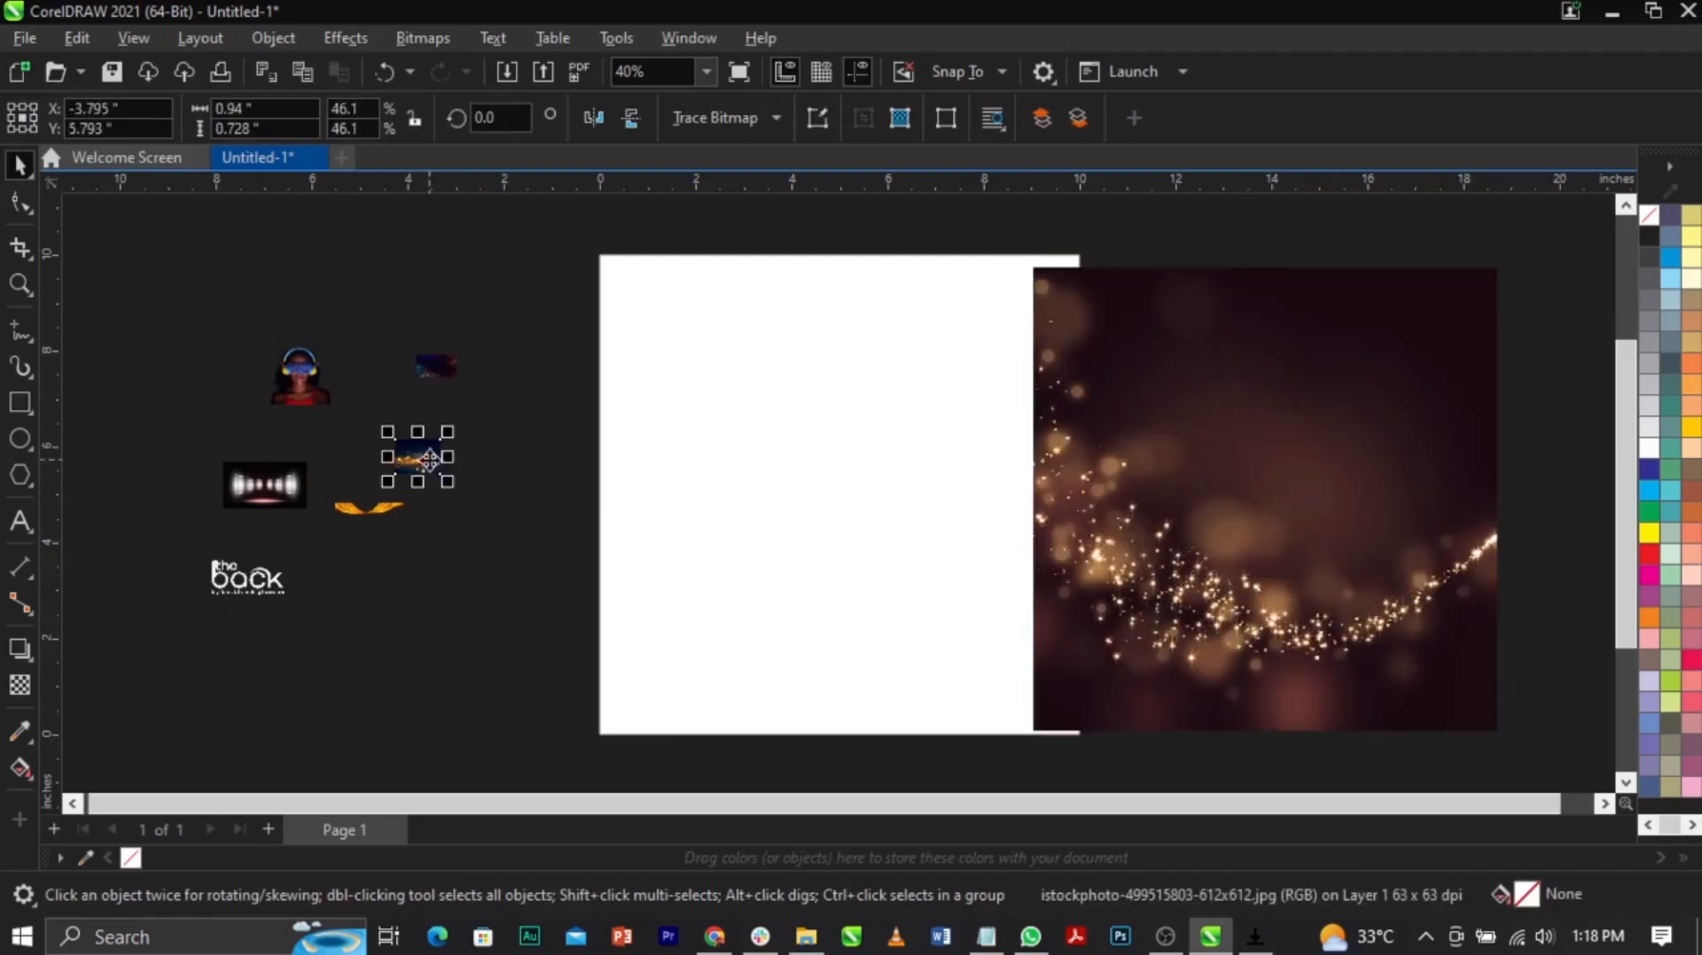
left_click_drag(449, 482, 607, 605)
left_click_drag(501, 548, 405, 450)
left_click(436, 366)
Step: PowerClip the brown sparkle image inside the 10-inch square
left_click(1227, 443)
right_click(1236, 430)
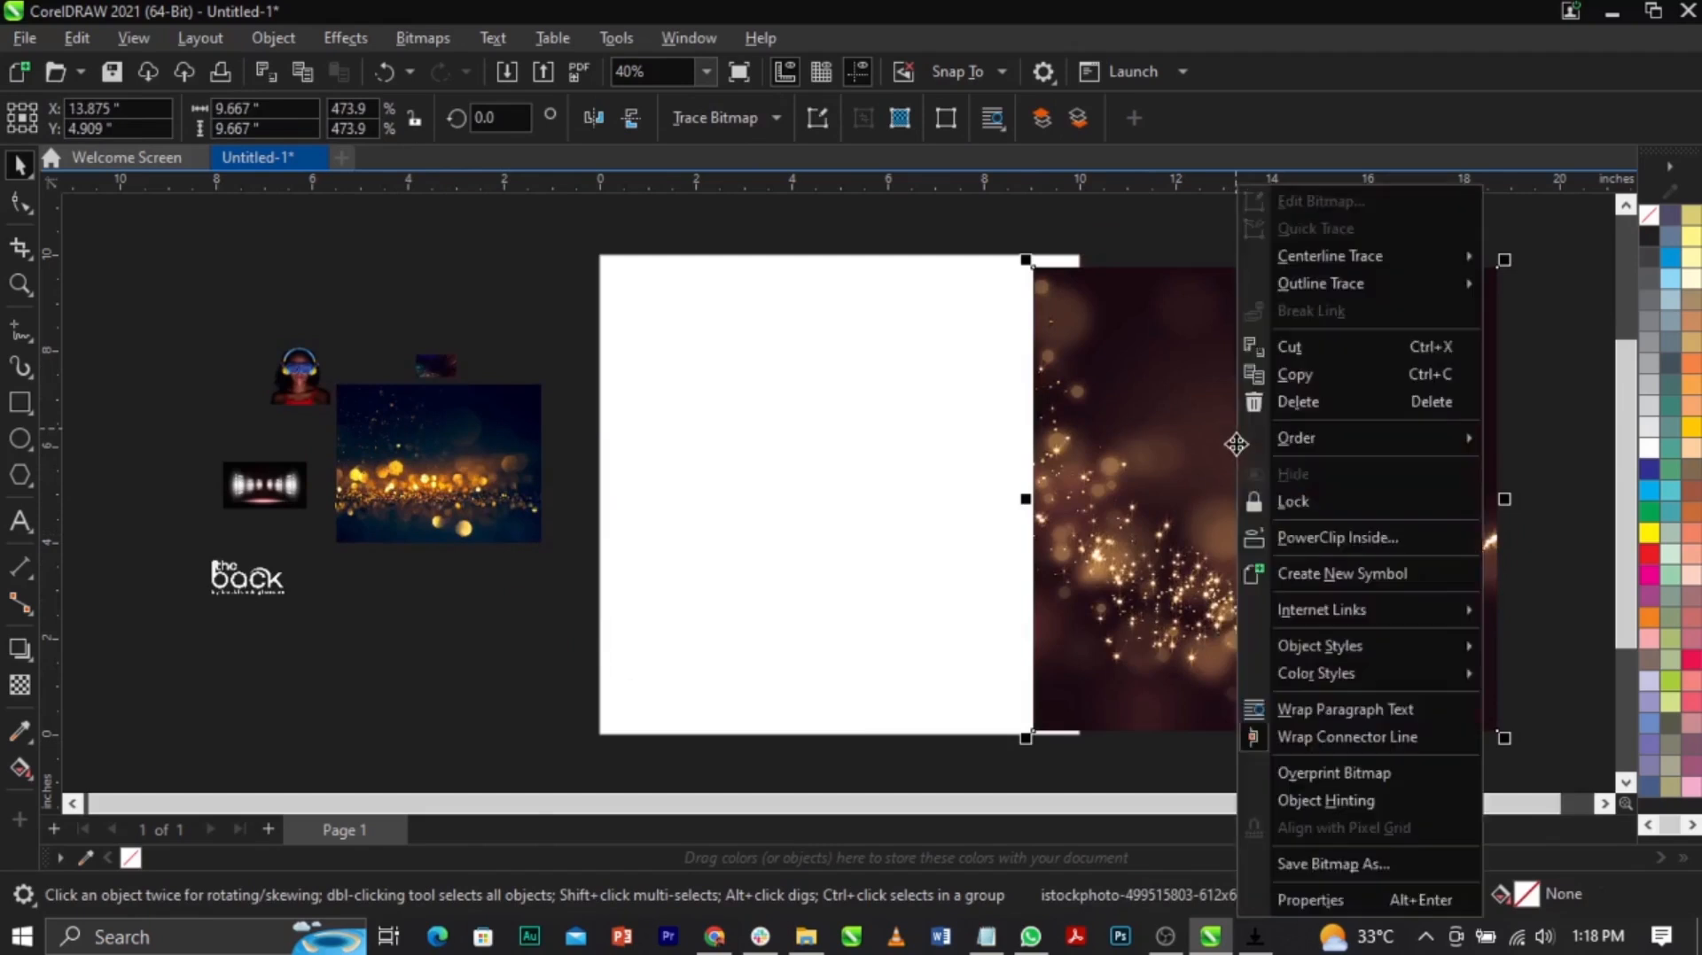
left_click(1299, 533)
left_click(944, 487)
Step: Edit the PowerClip, moving the sparkle image over the square and enlarging it to about 11.4 inches to cover the page
right_click(952, 489)
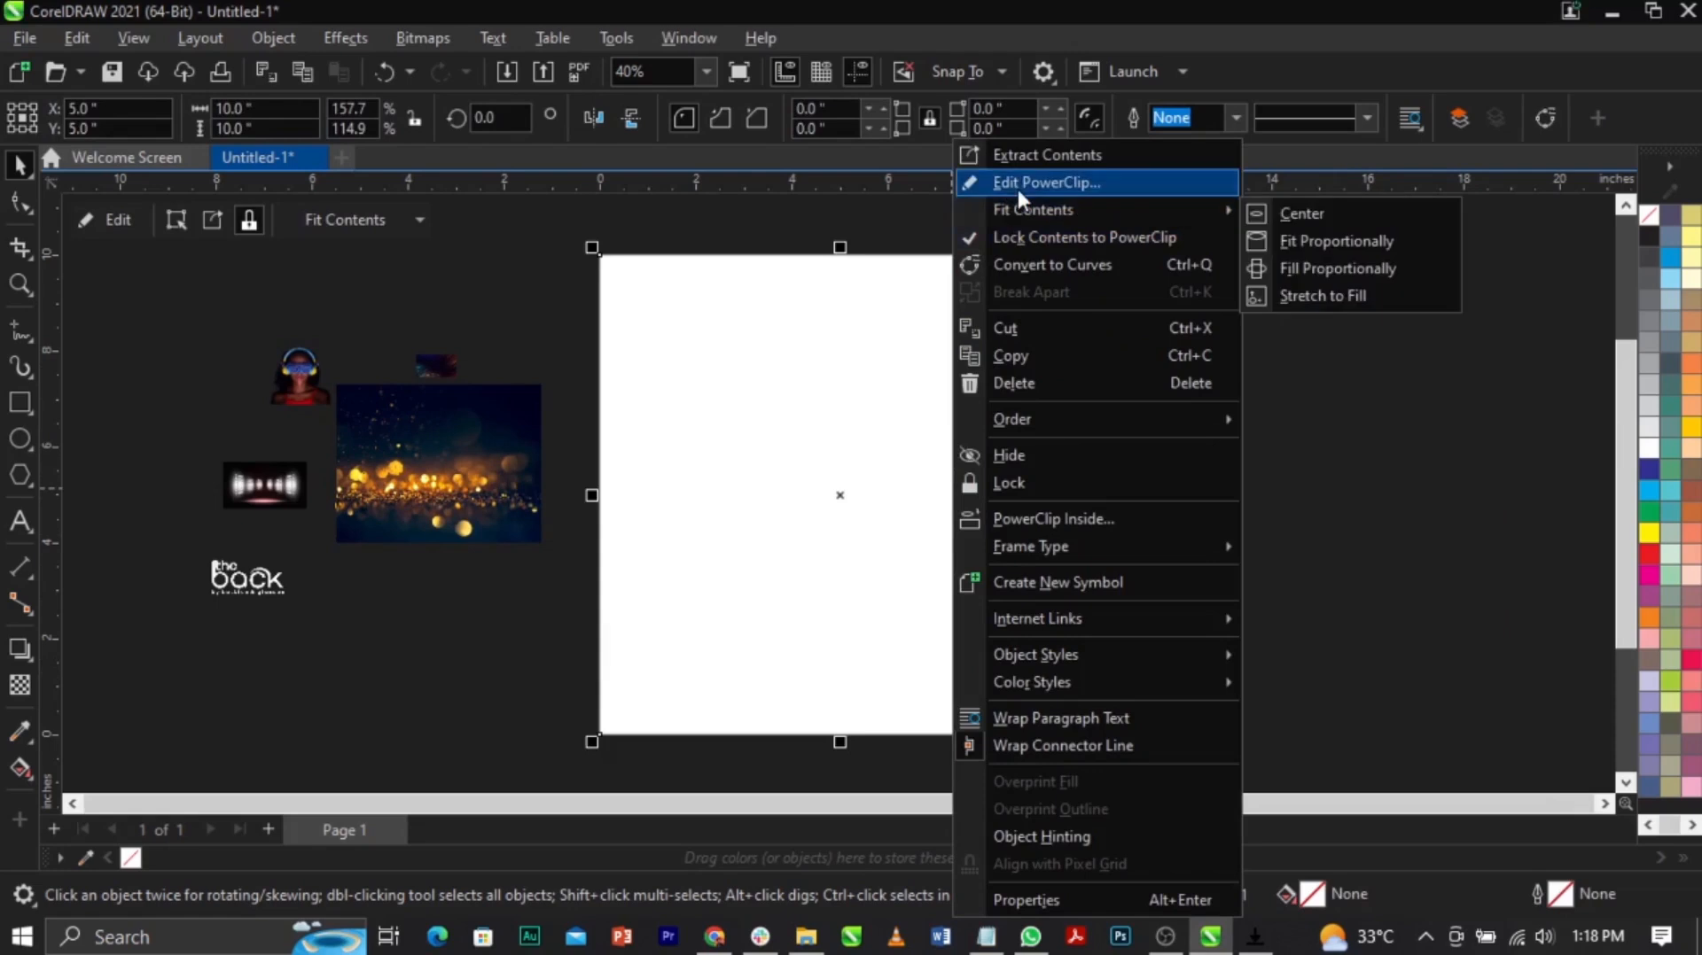
left_click(1018, 184)
left_click_drag(1205, 436, 783, 427)
left_click_drag(1073, 709, 1118, 760)
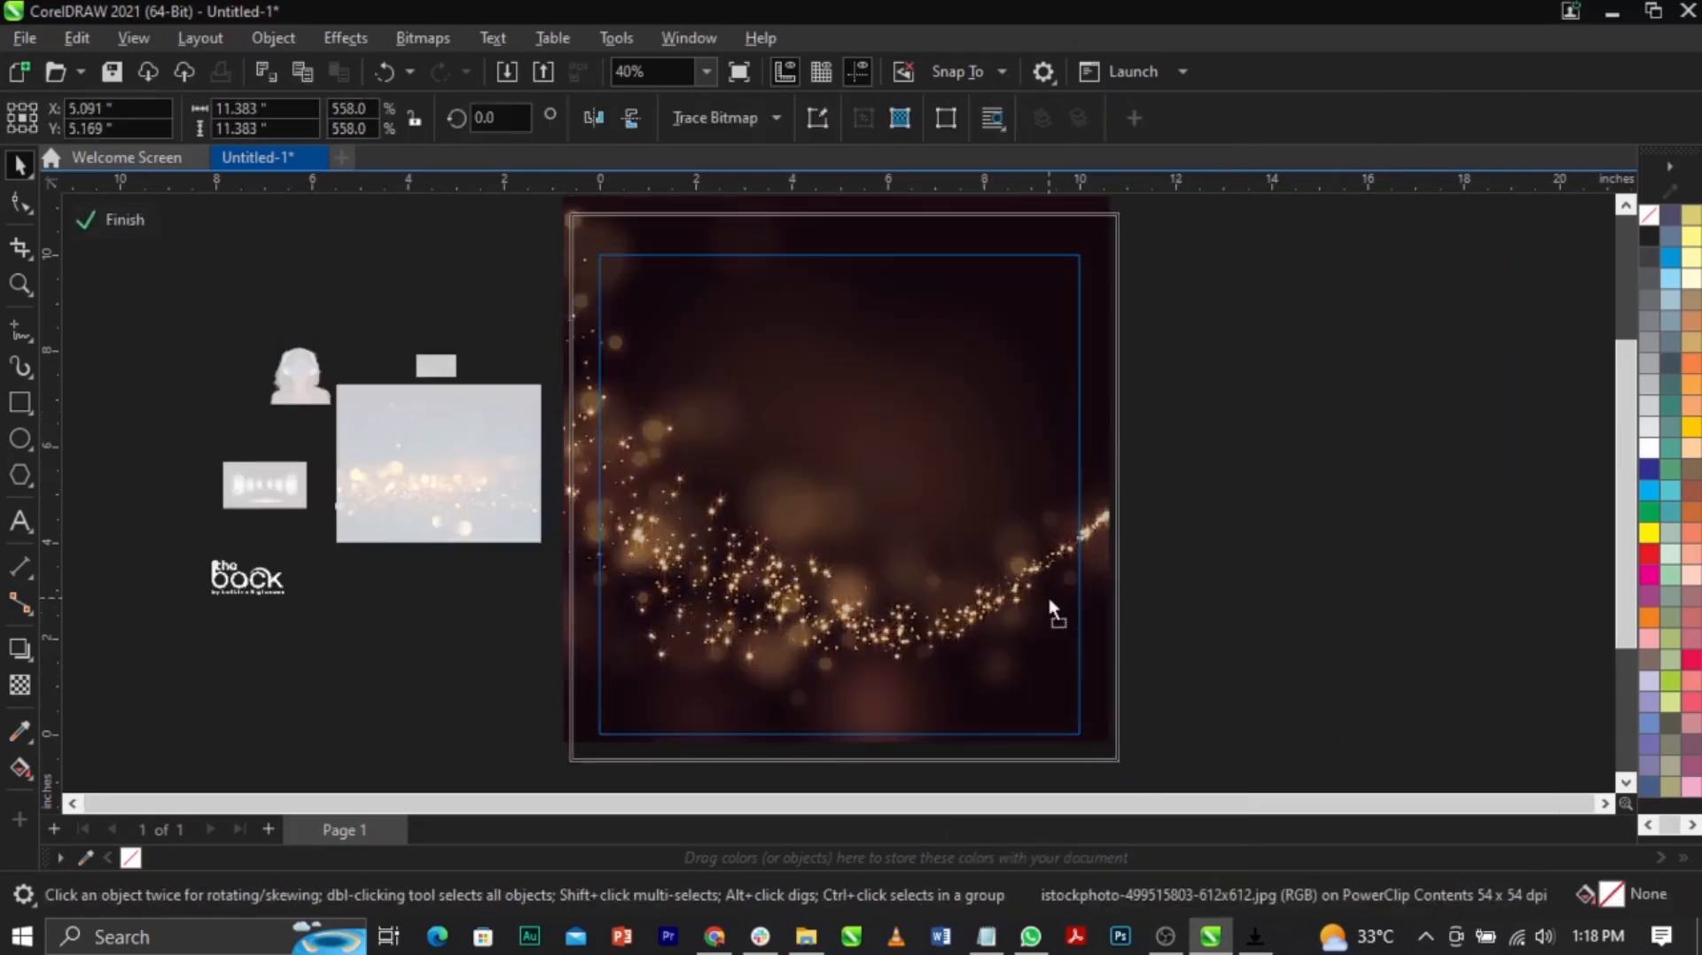
Step: Apply a Gaussian Blur with a 14.6-pixel radius to the sparkle image and finish editing the PowerClip
left_click(343, 42)
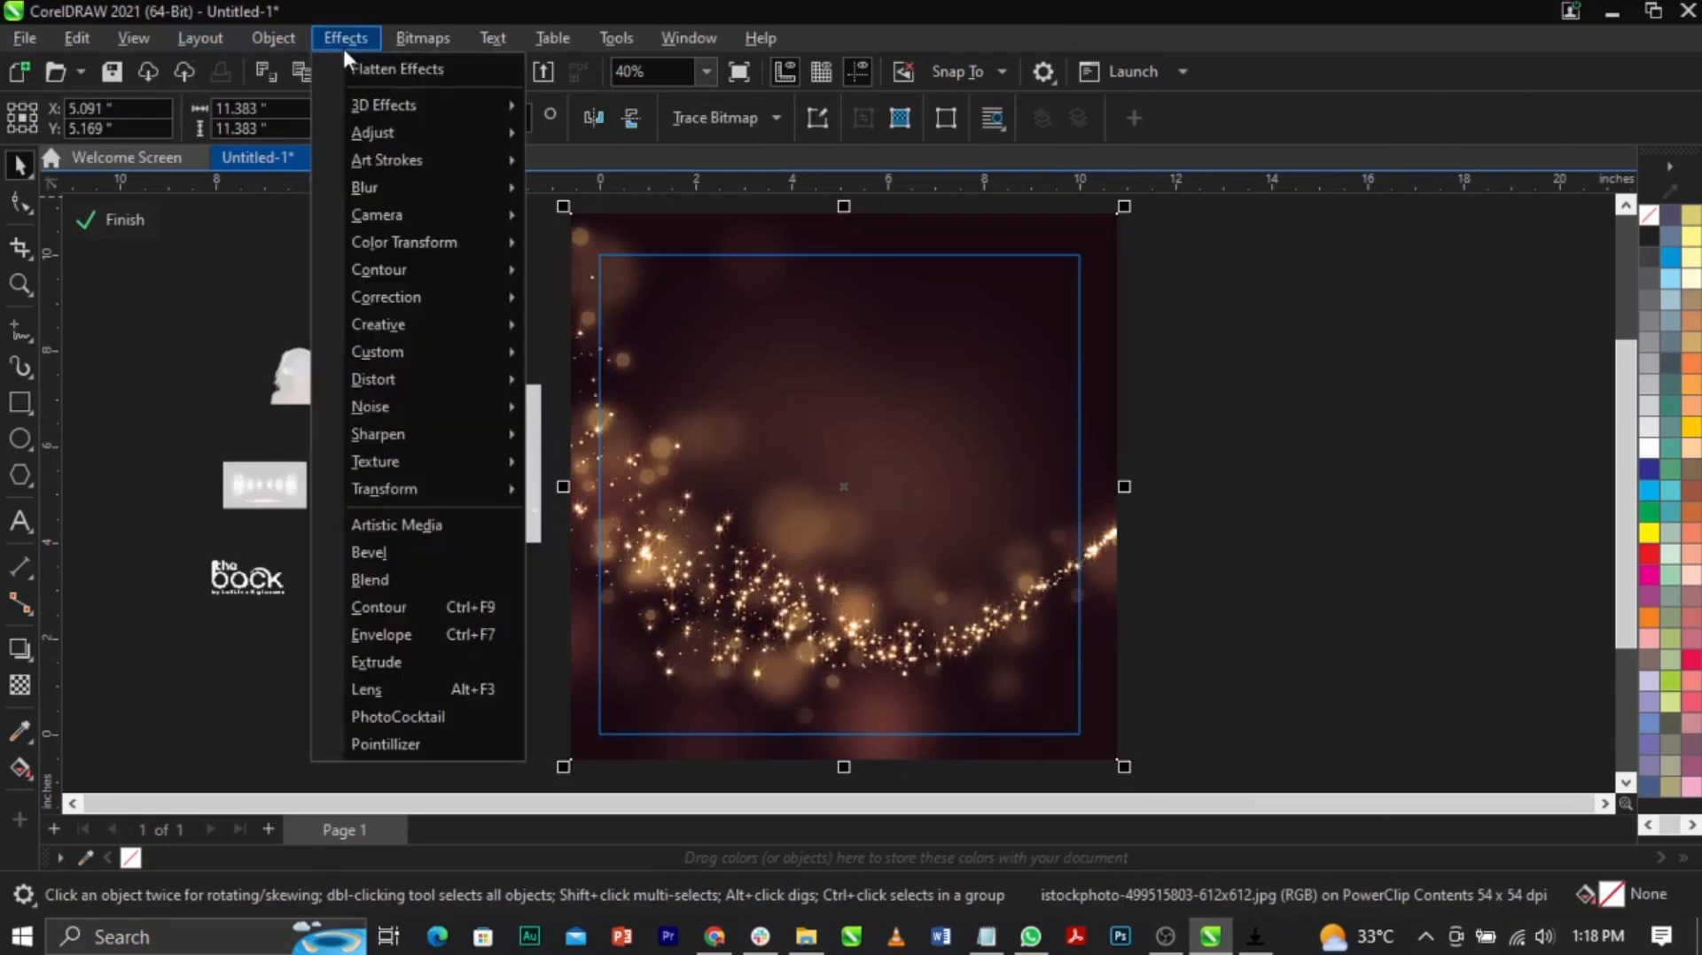
mouse_move(444, 193)
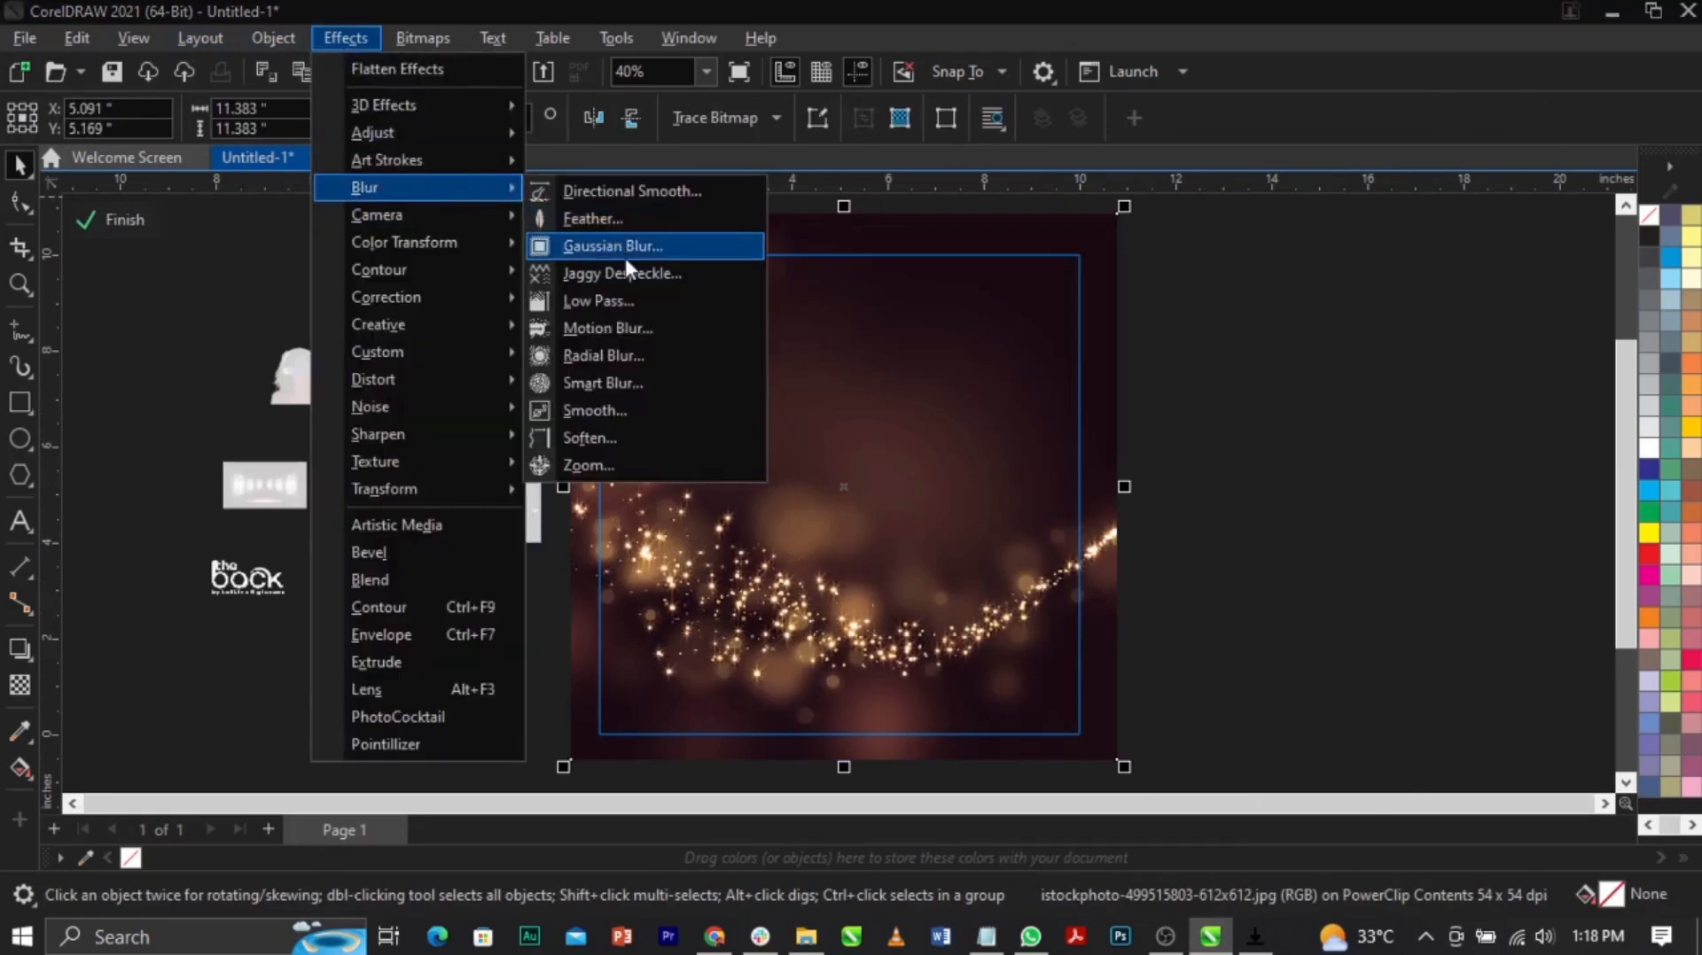
left_click(624, 250)
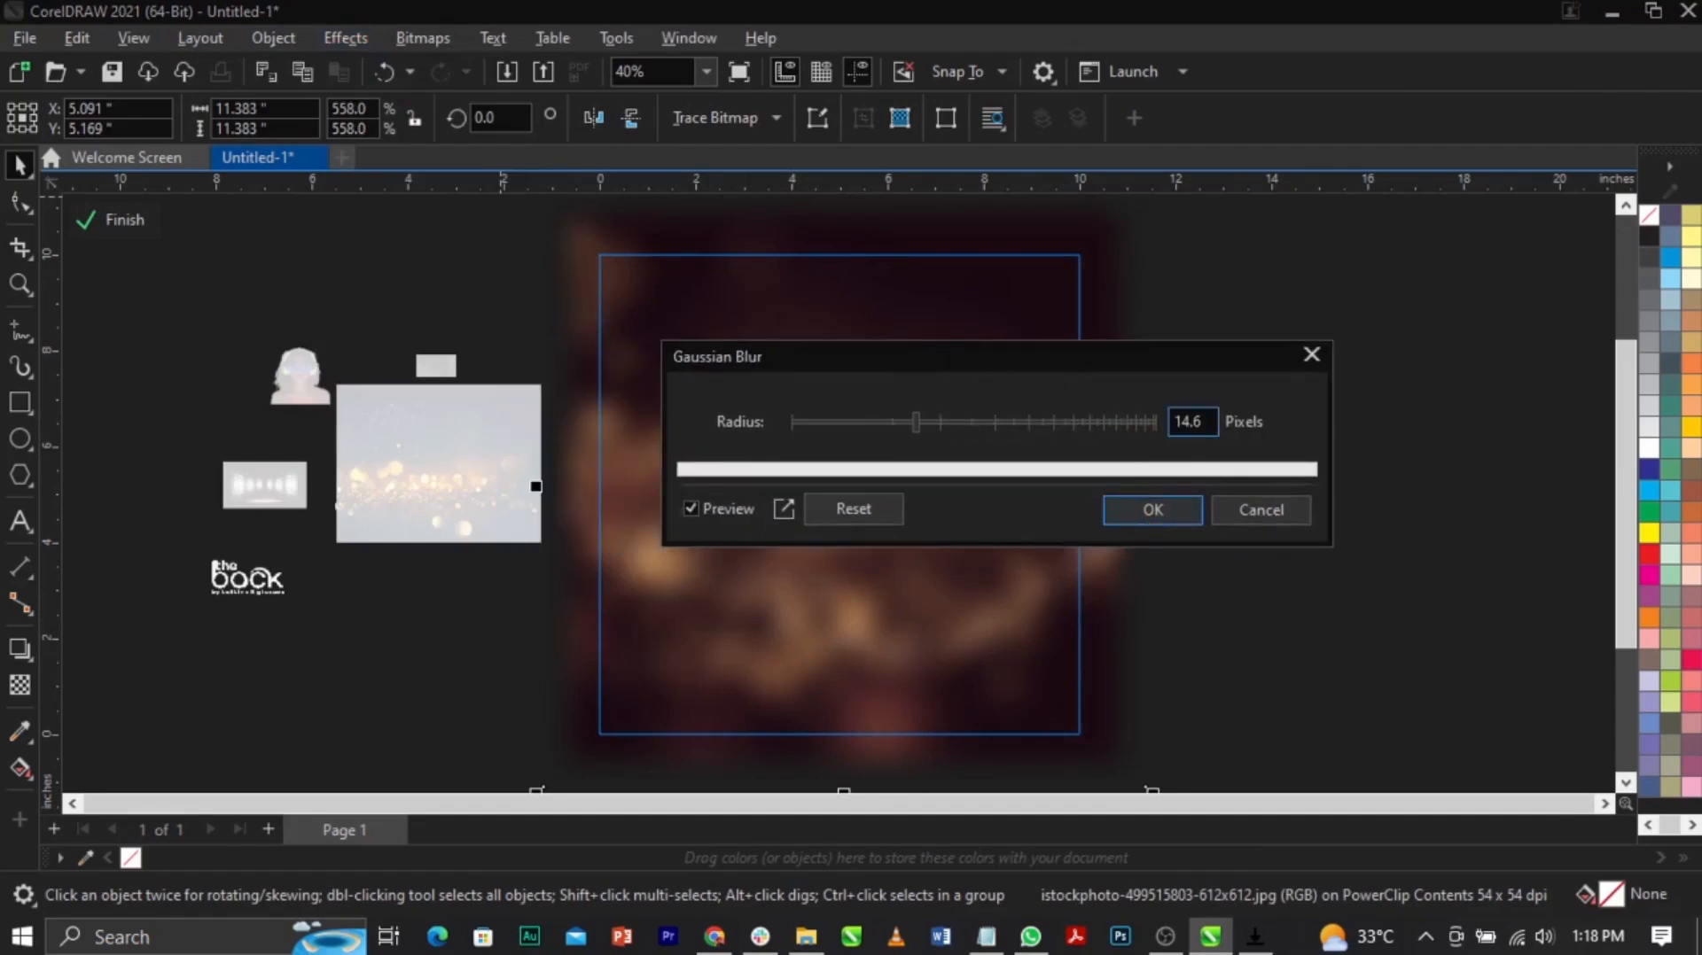
left_click(1179, 512)
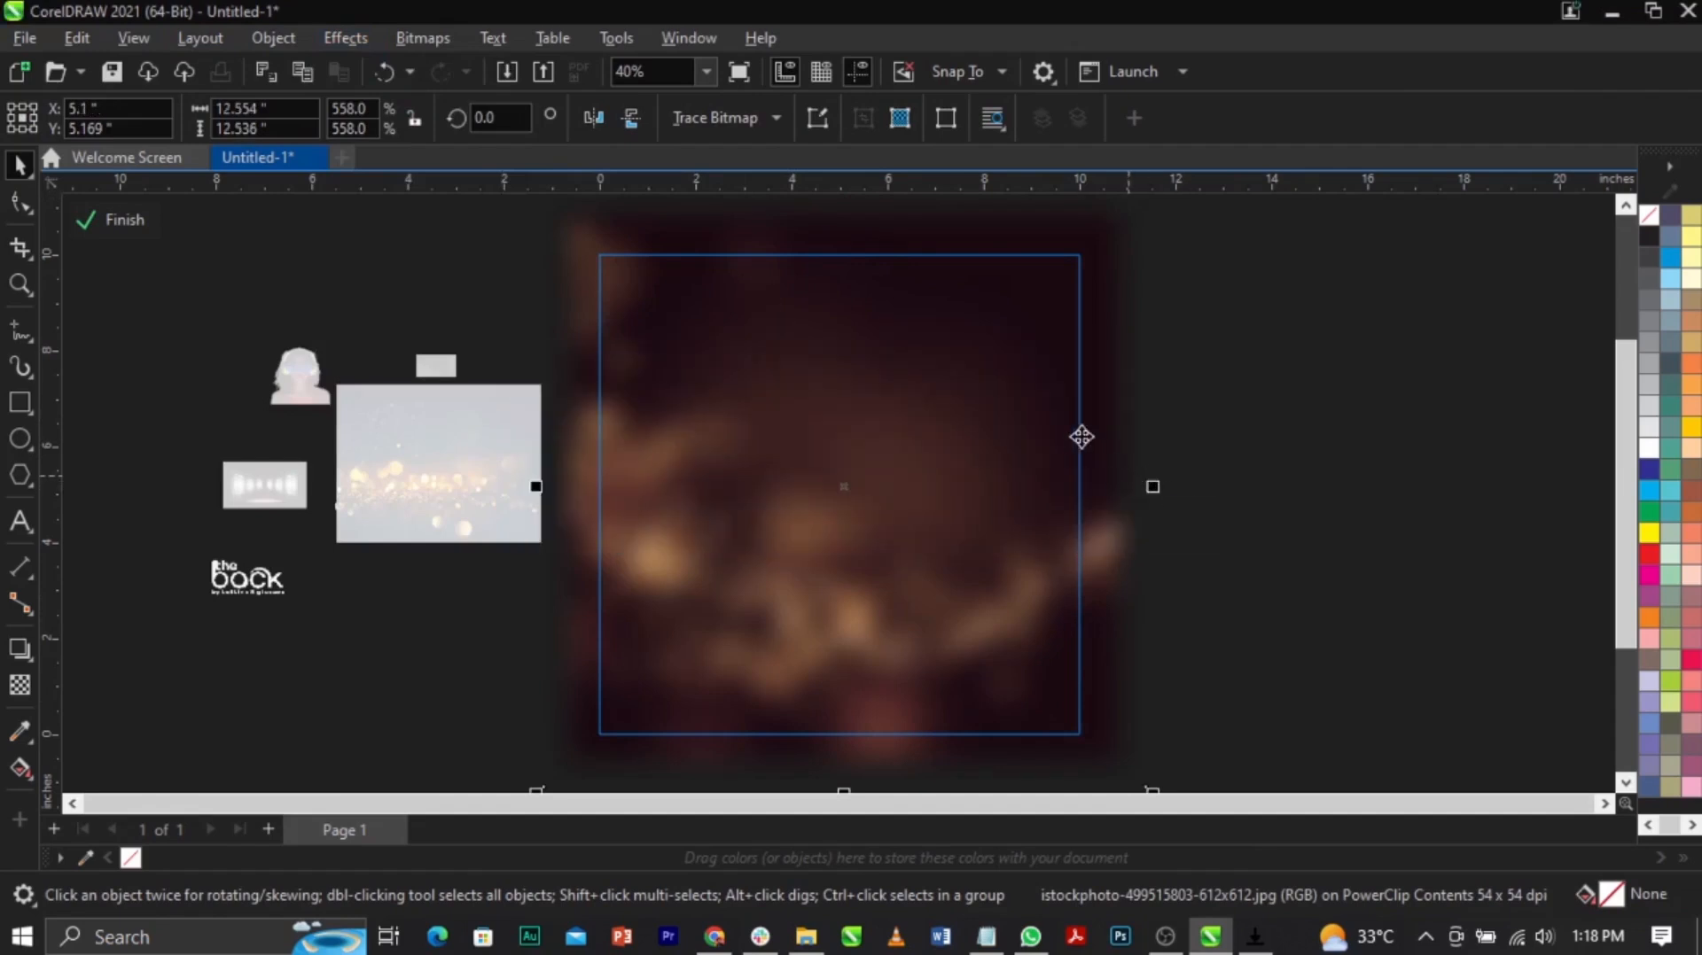
left_click(1383, 561, "ctrl")
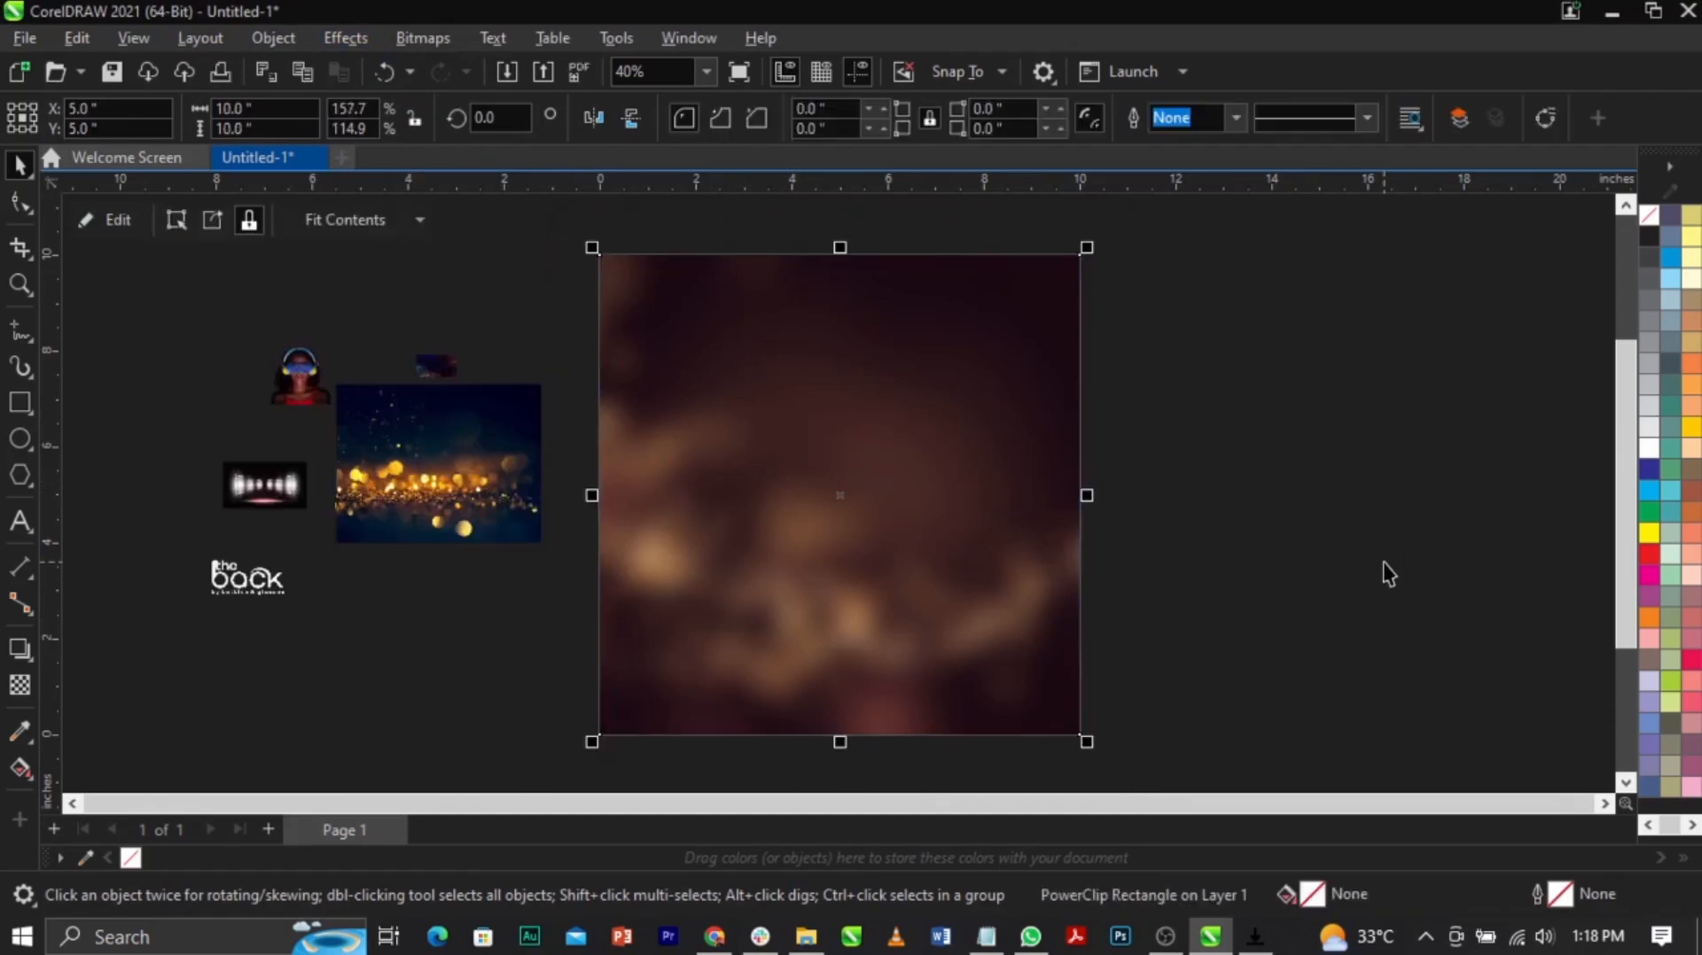
Step: PowerClip the blue and gold bokeh image inside the square and open the PowerClip contents for editing
left_click(435, 527)
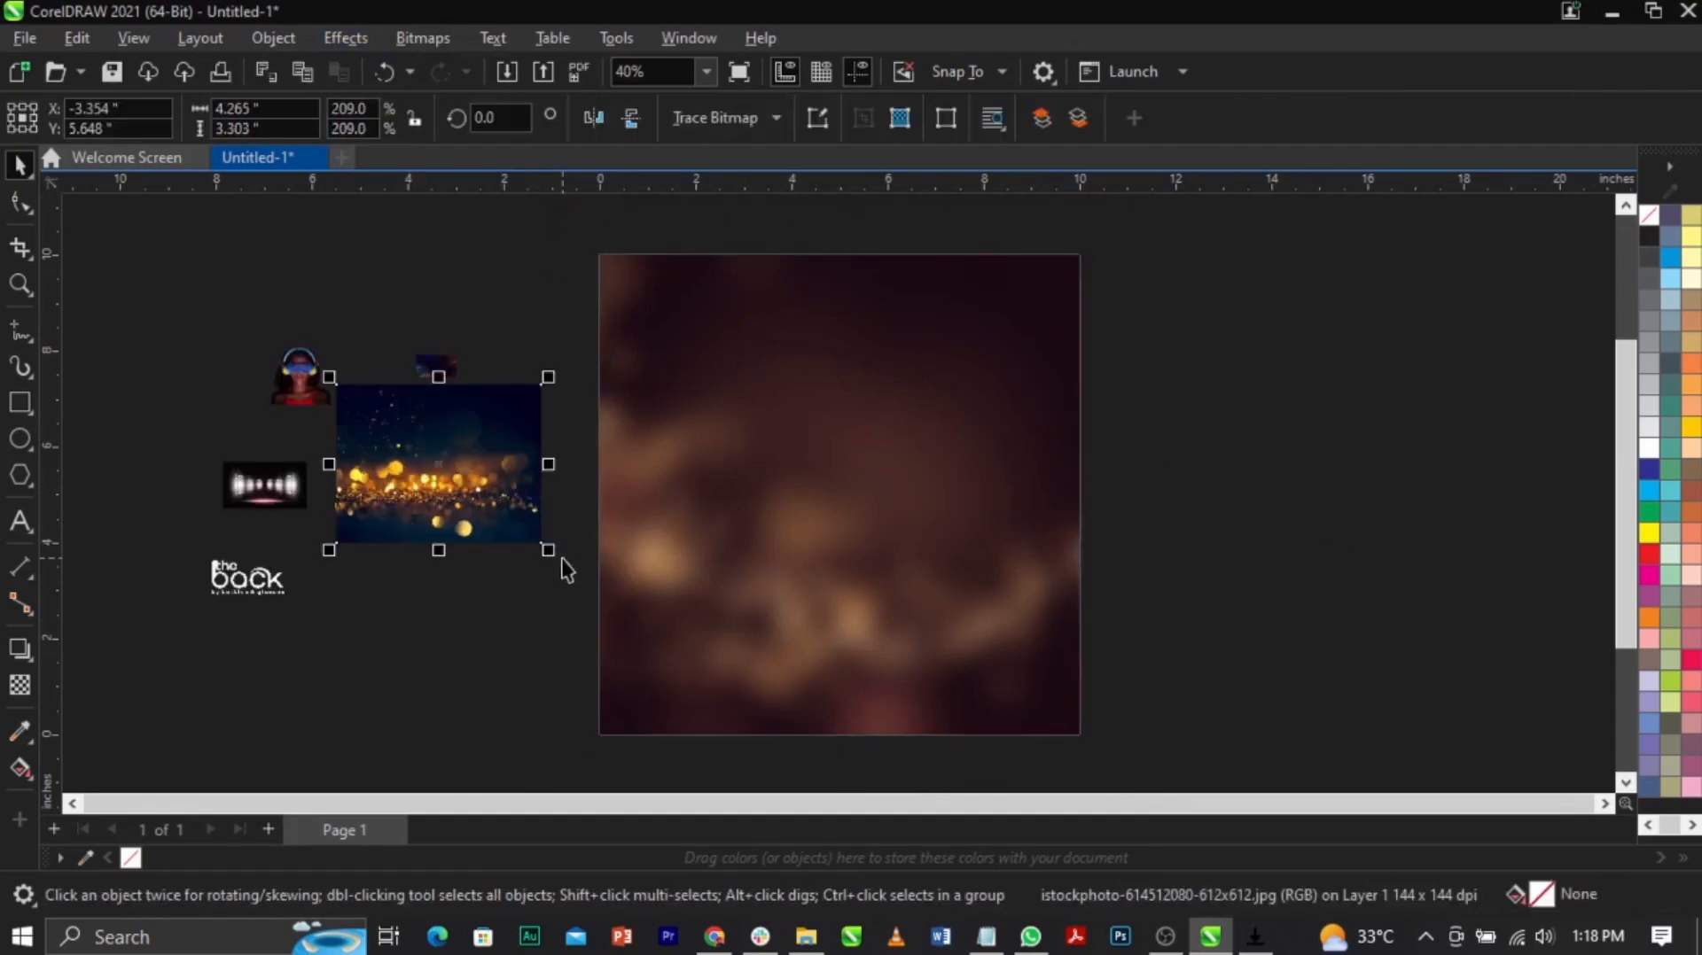
right_click(508, 498)
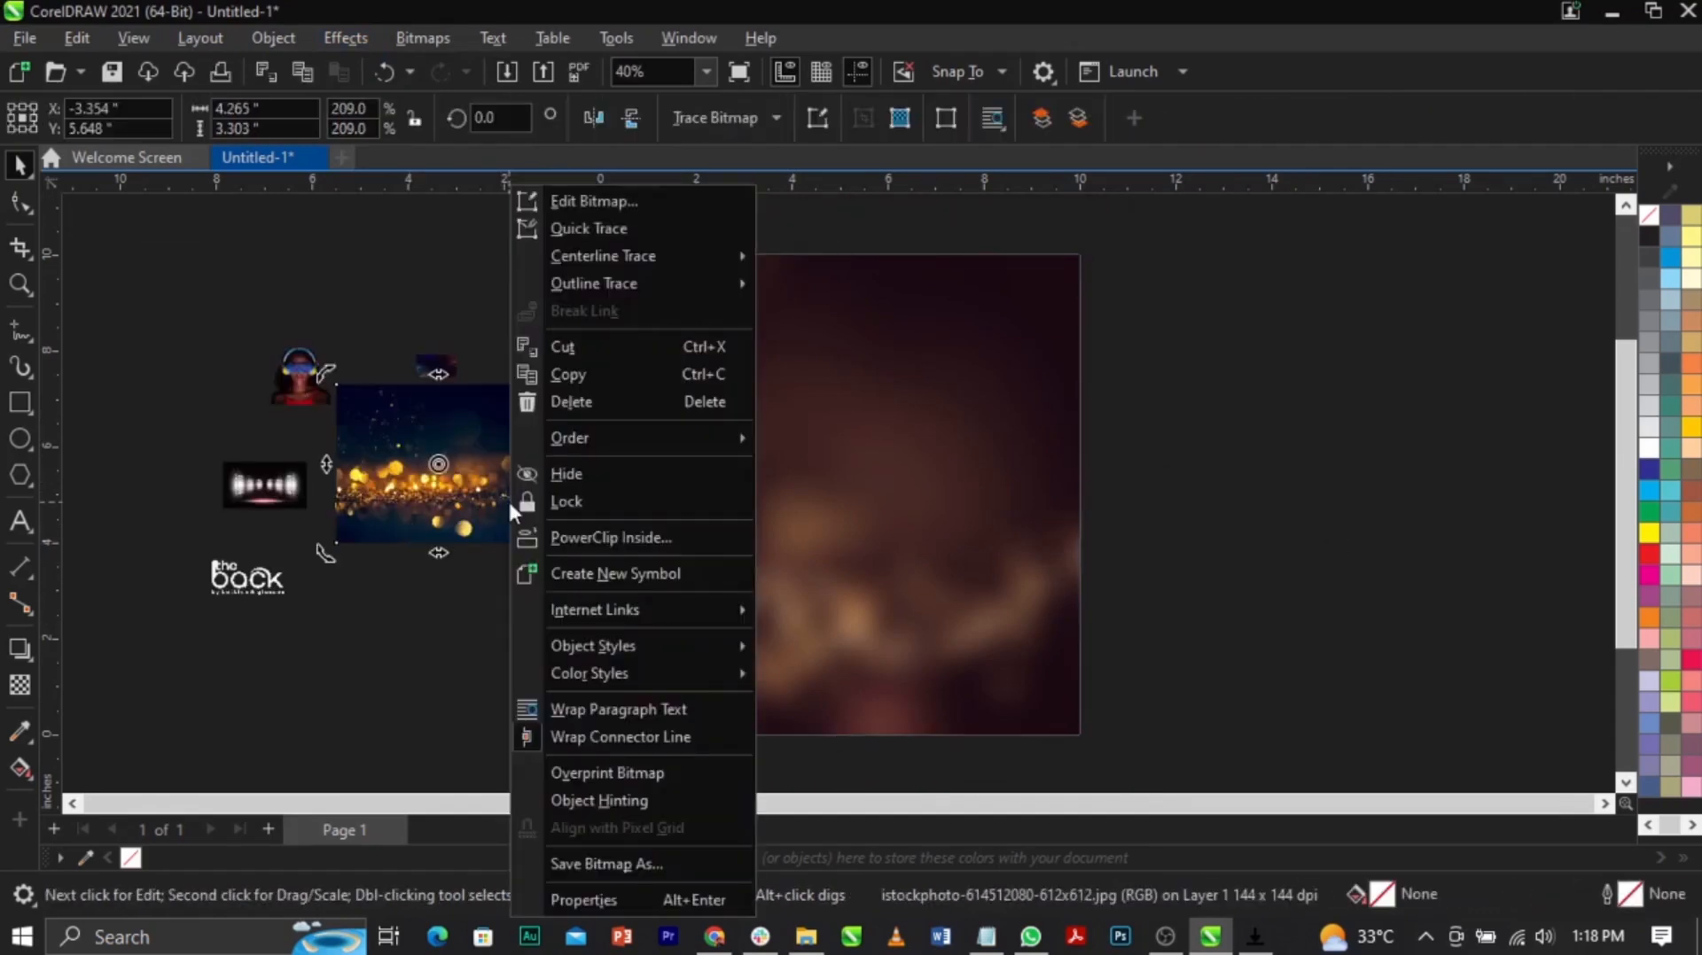
left_click(565, 537)
left_click(823, 552)
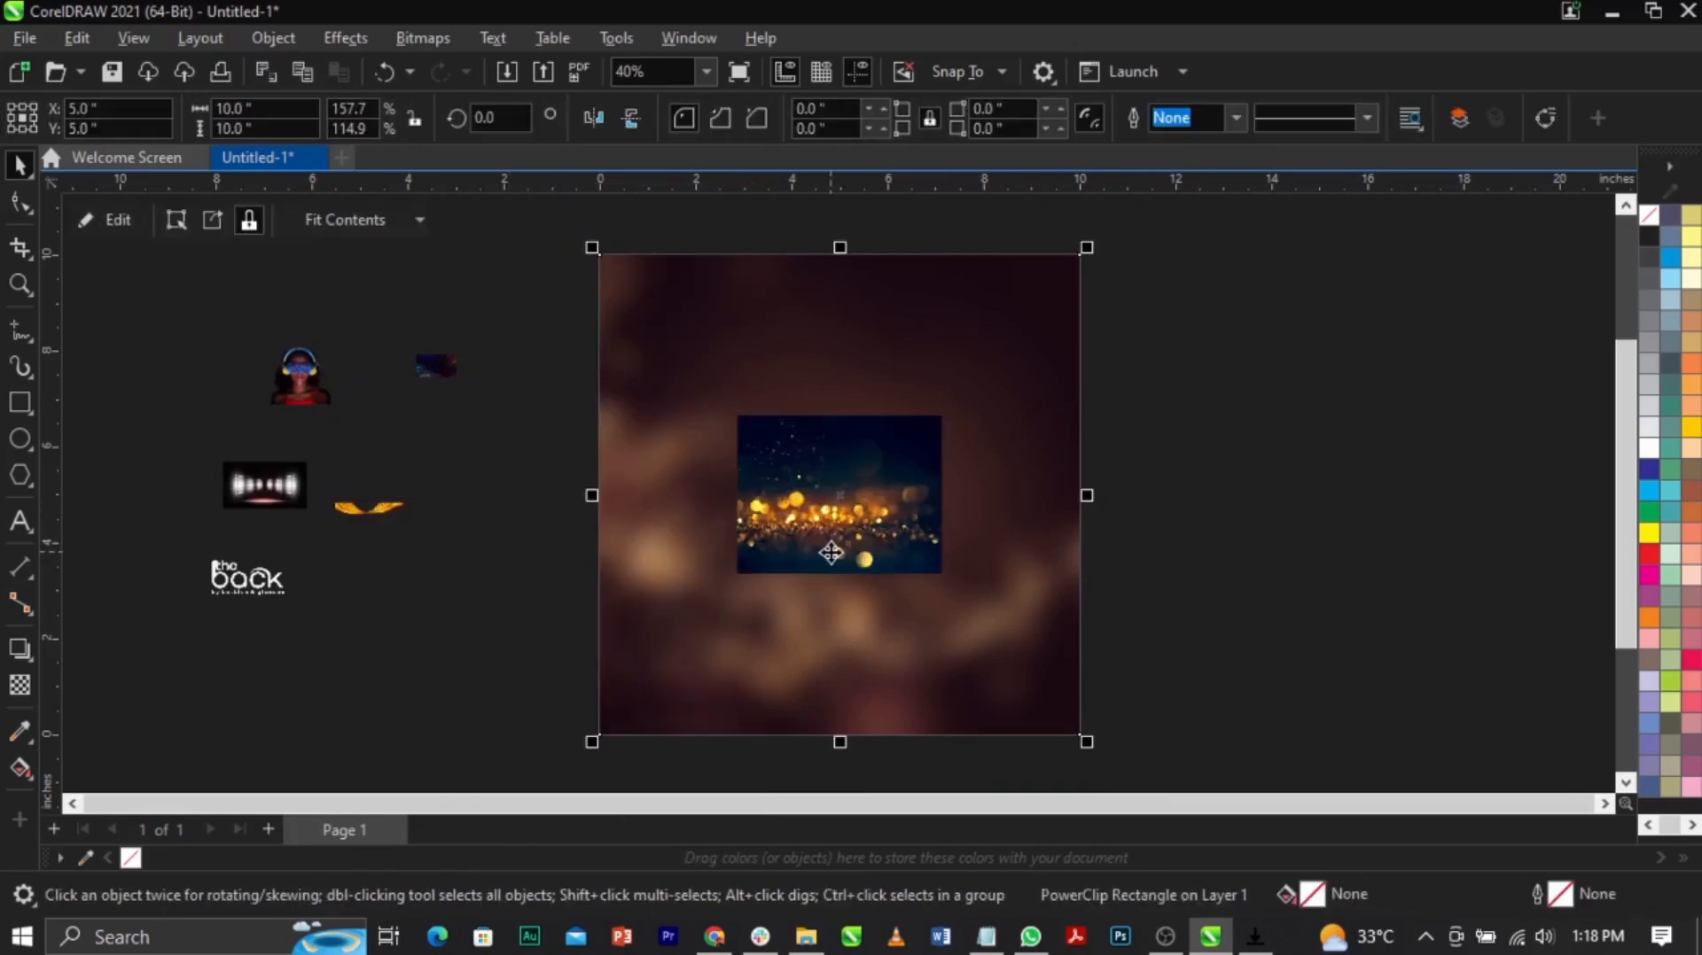
right_click(831, 553)
left_click(971, 173)
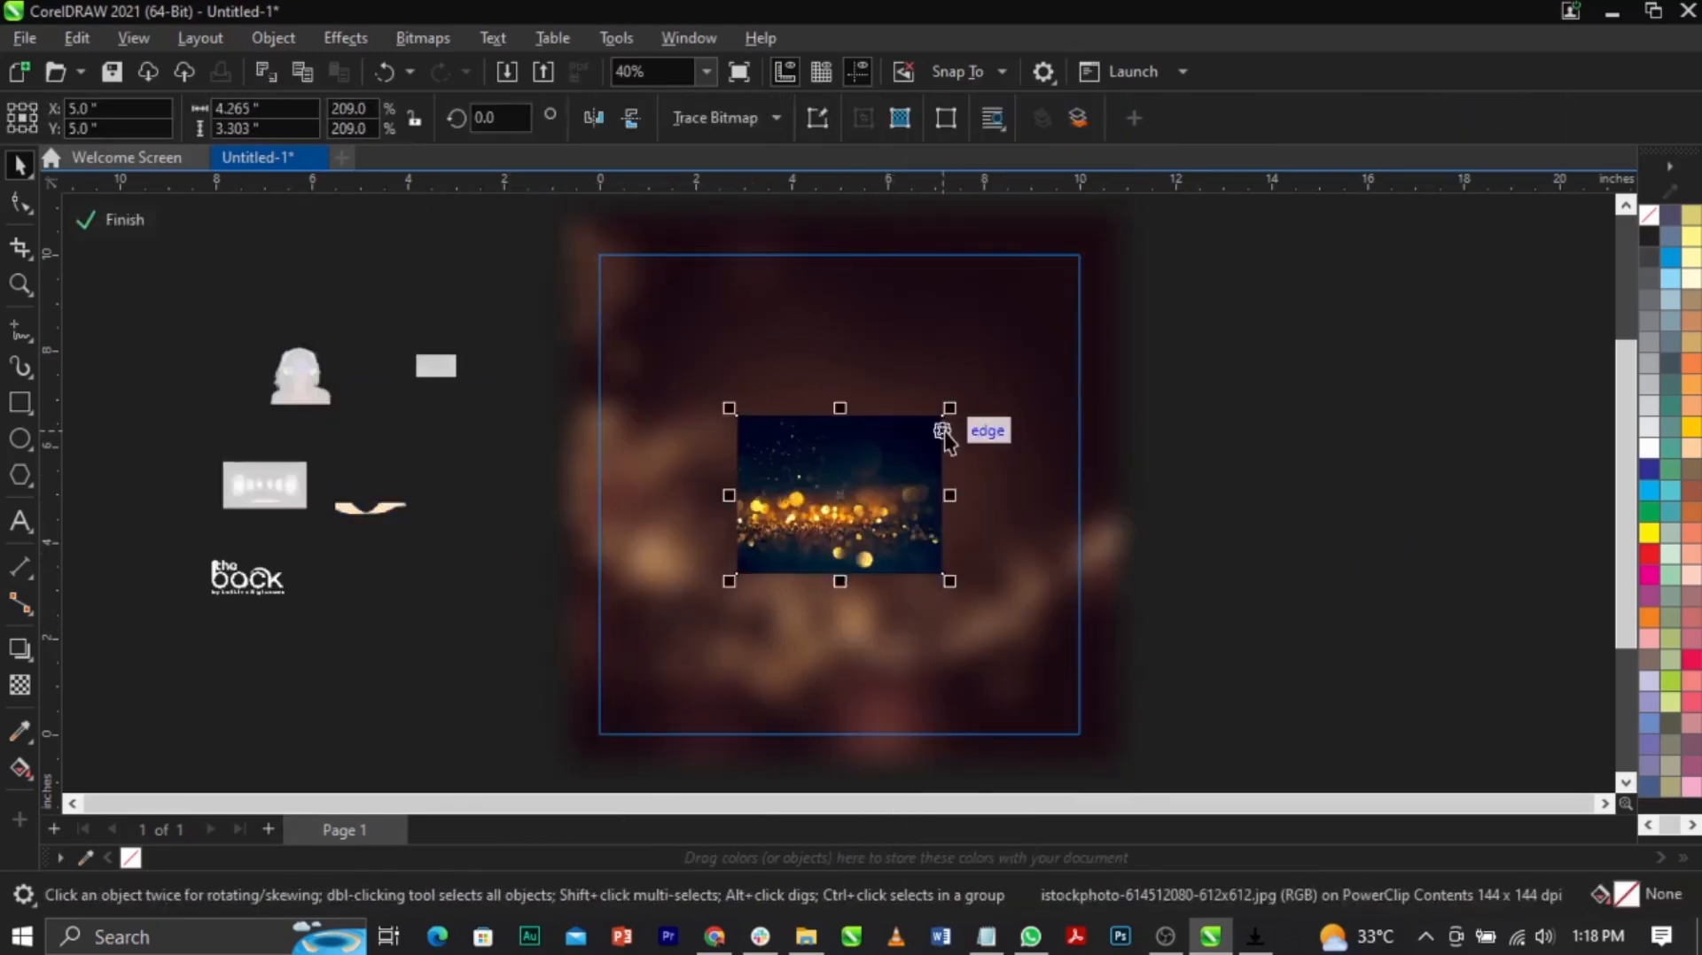
Step: Try enlarging the bokeh image proportionally from its corner, and undo the scaling
left_click_drag(949, 409, 1183, 222)
left_click(1260, 324)
key("ctrl+z")
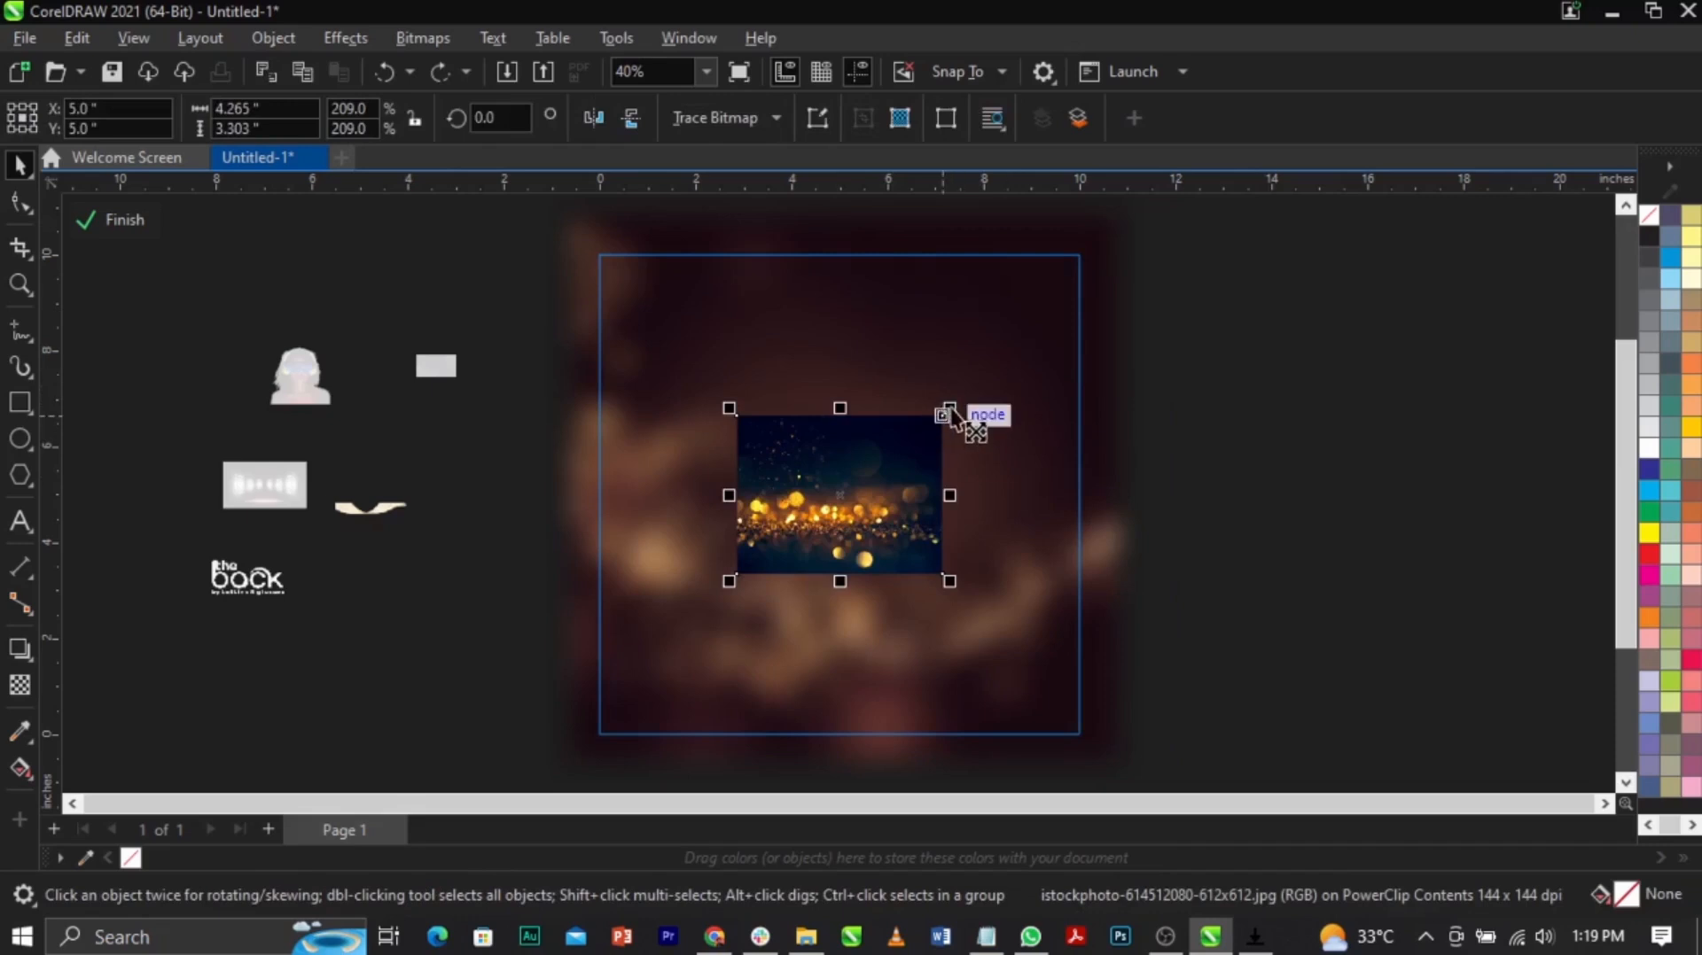
Step: Try stretching the bokeh image to about 9.9 inches wide and making it taller, and undo both changes
left_click_drag(951, 495, 1220, 496)
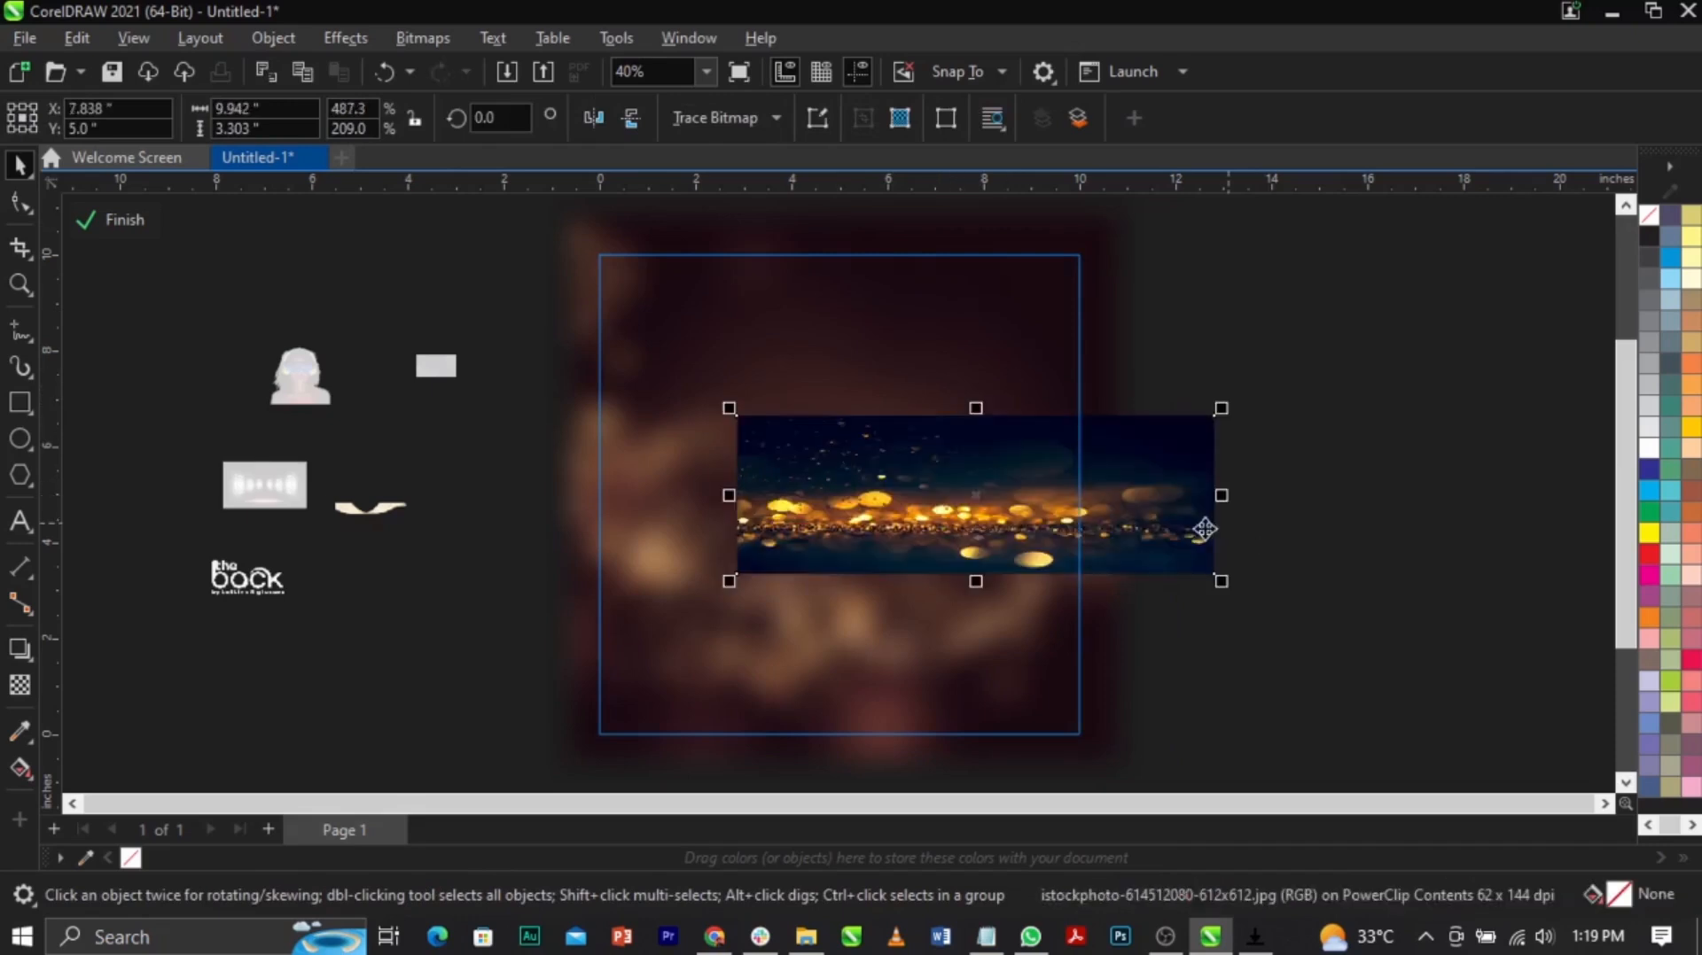
left_click_drag(971, 589, 976, 694)
key("ctrl+z")
key("ctrl+z")
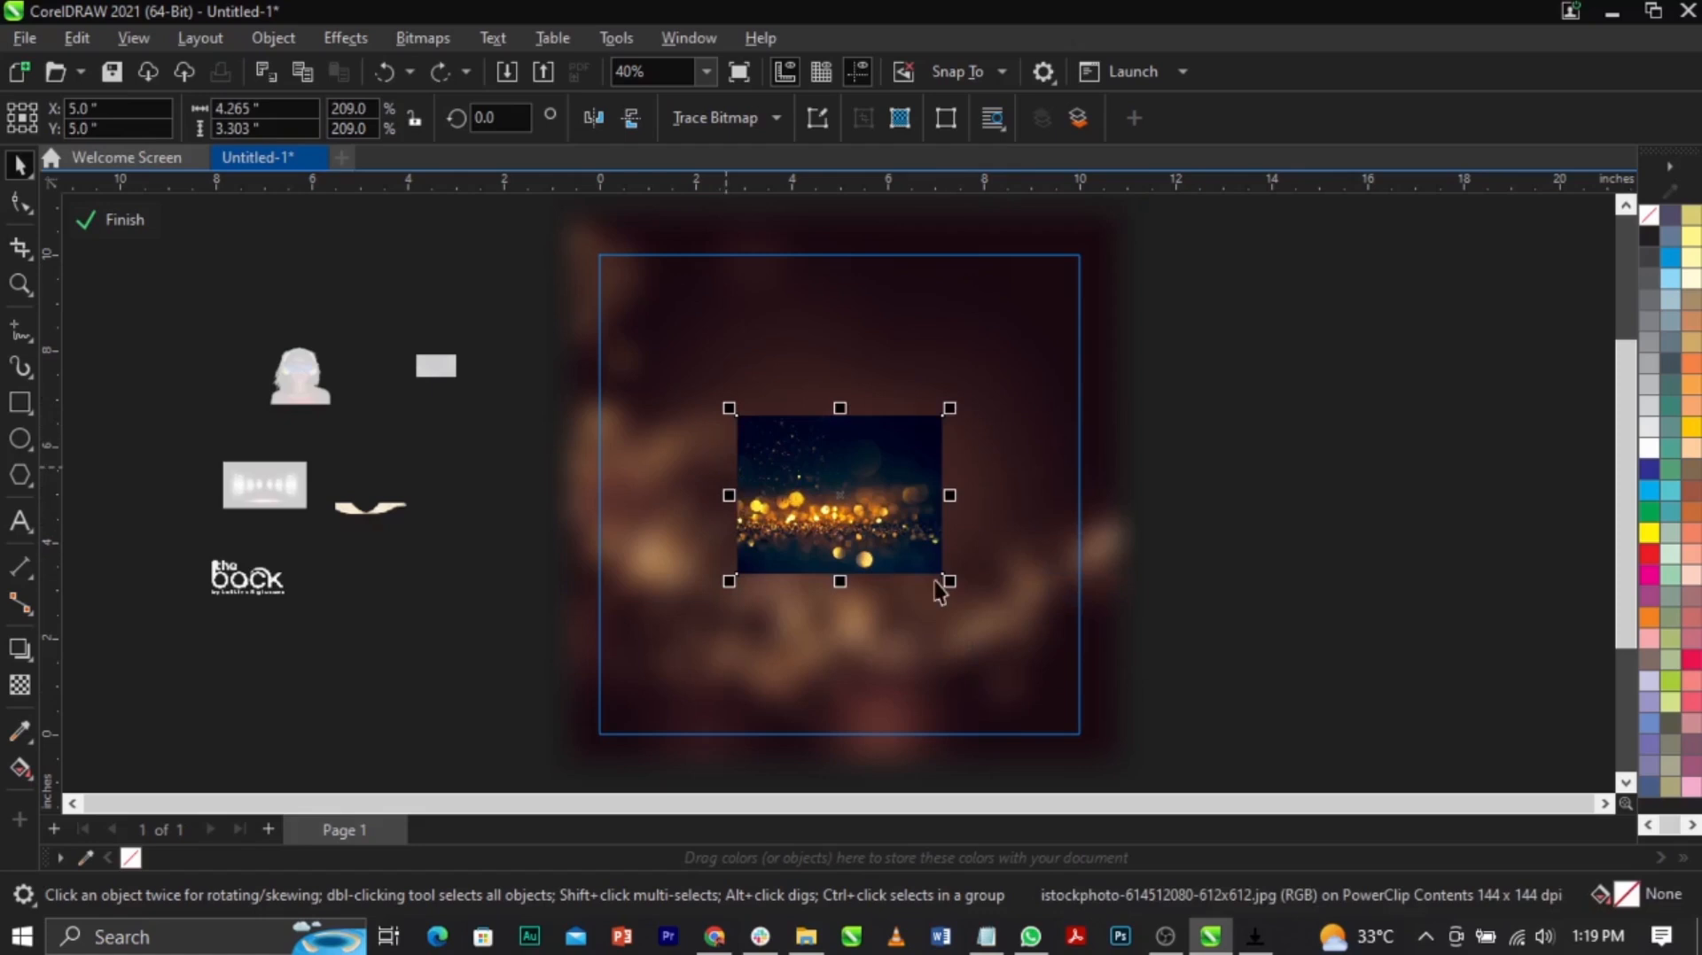
Step: Enlarge the bokeh image to about 14.06 by 10.89 inches, mirrored vertically and shifted slightly down over the square
left_click_drag(949, 408, 1185, 227)
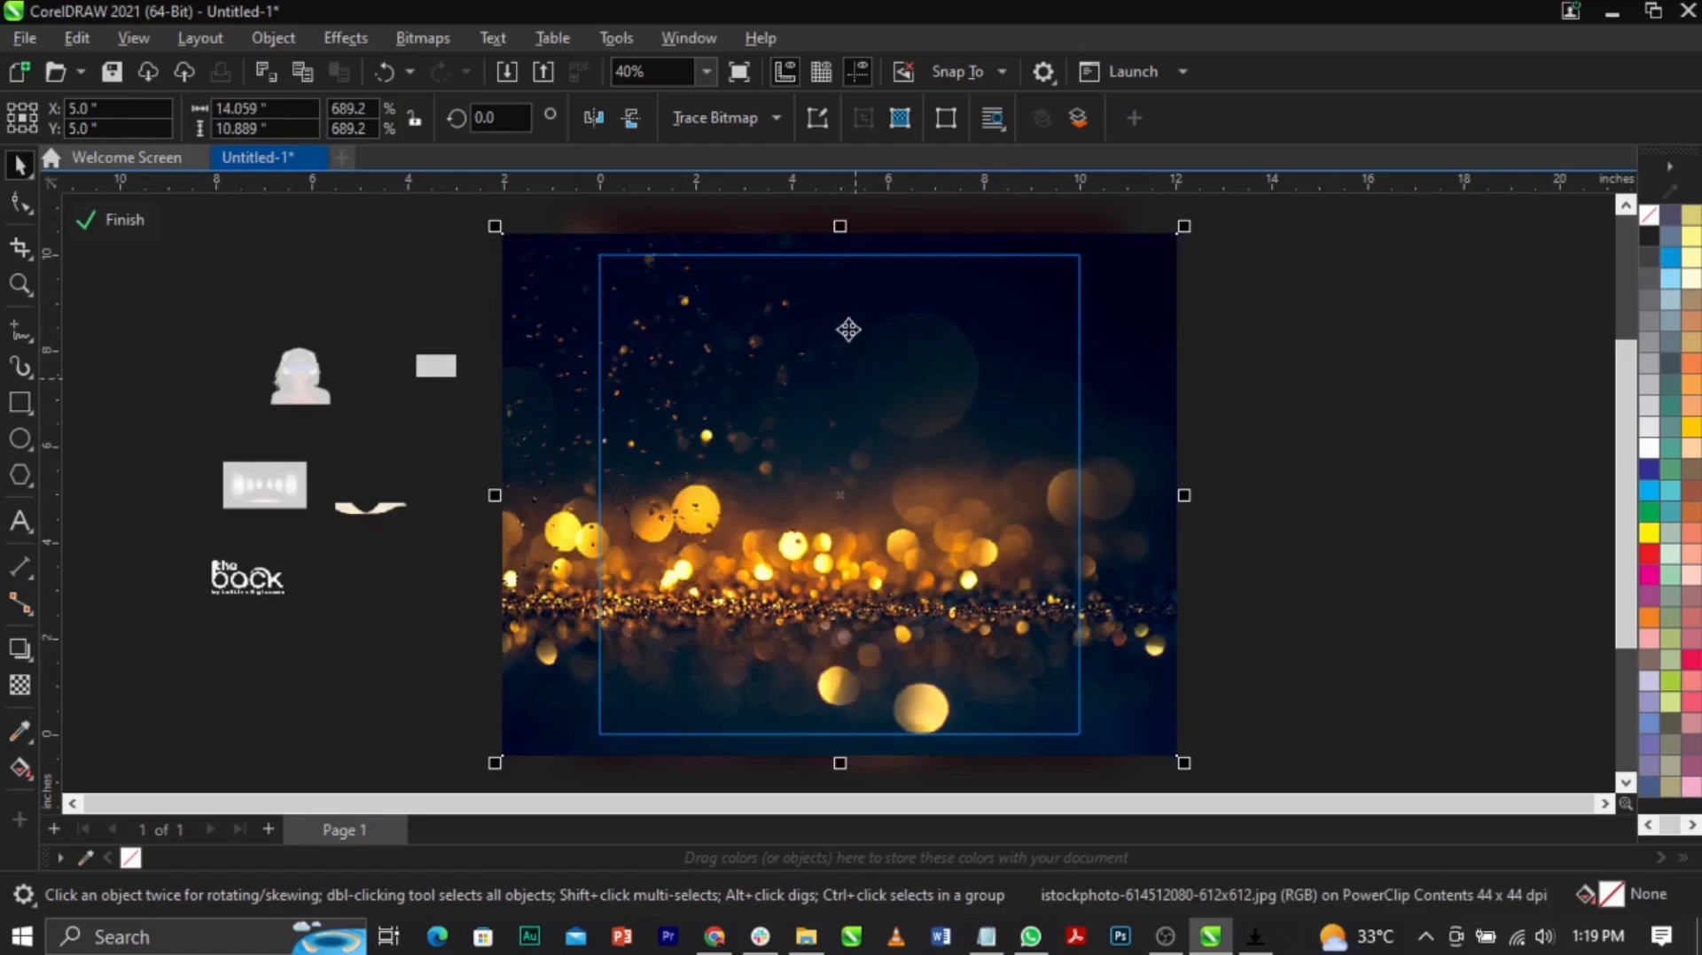
left_click(629, 113)
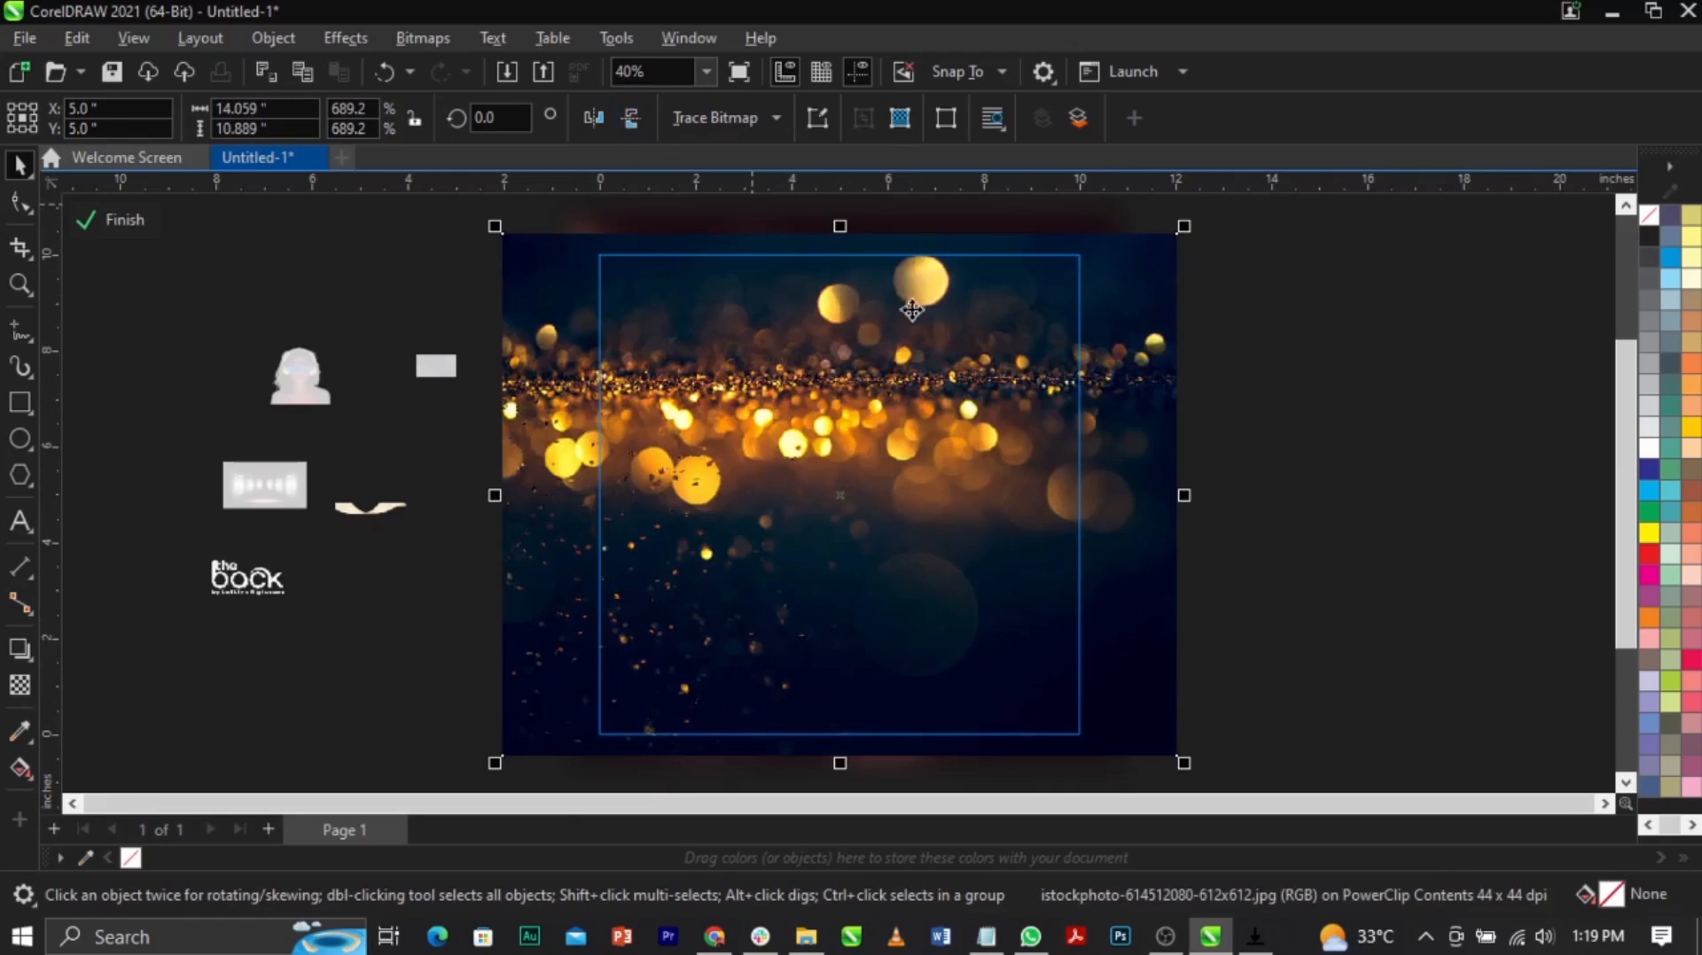
left_click_drag(918, 306, 922, 314)
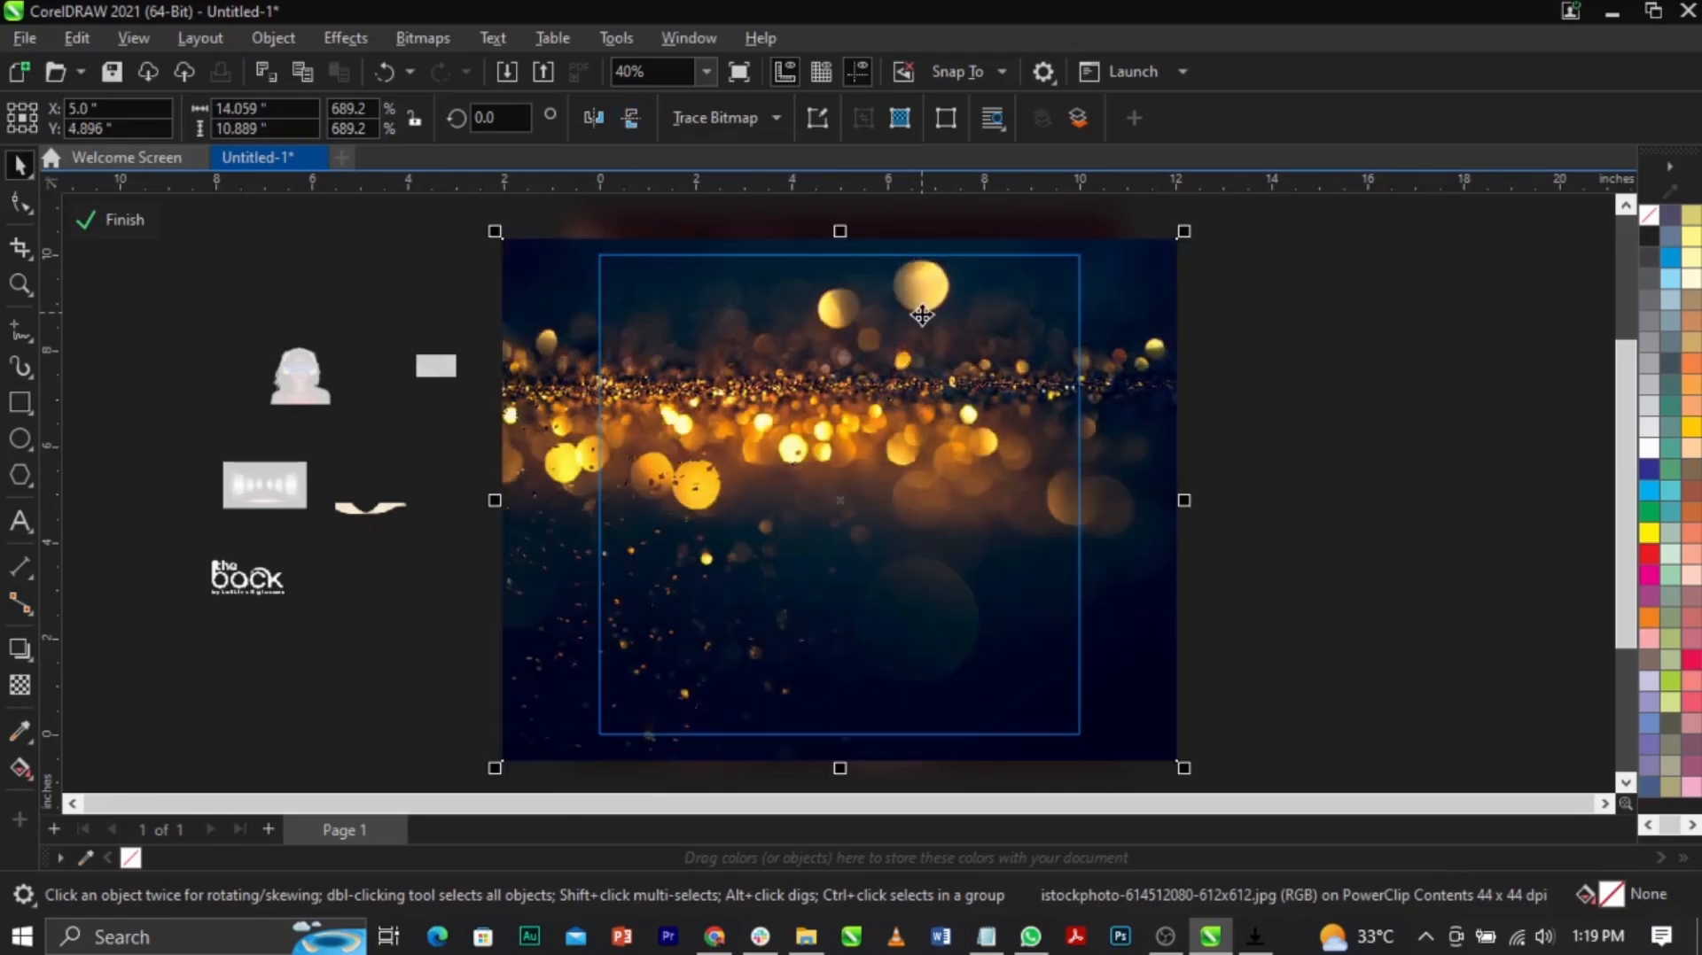
Step: Apply a Gaussian Blur with a 17.8-pixel radius to the bokeh image
left_click(327, 37)
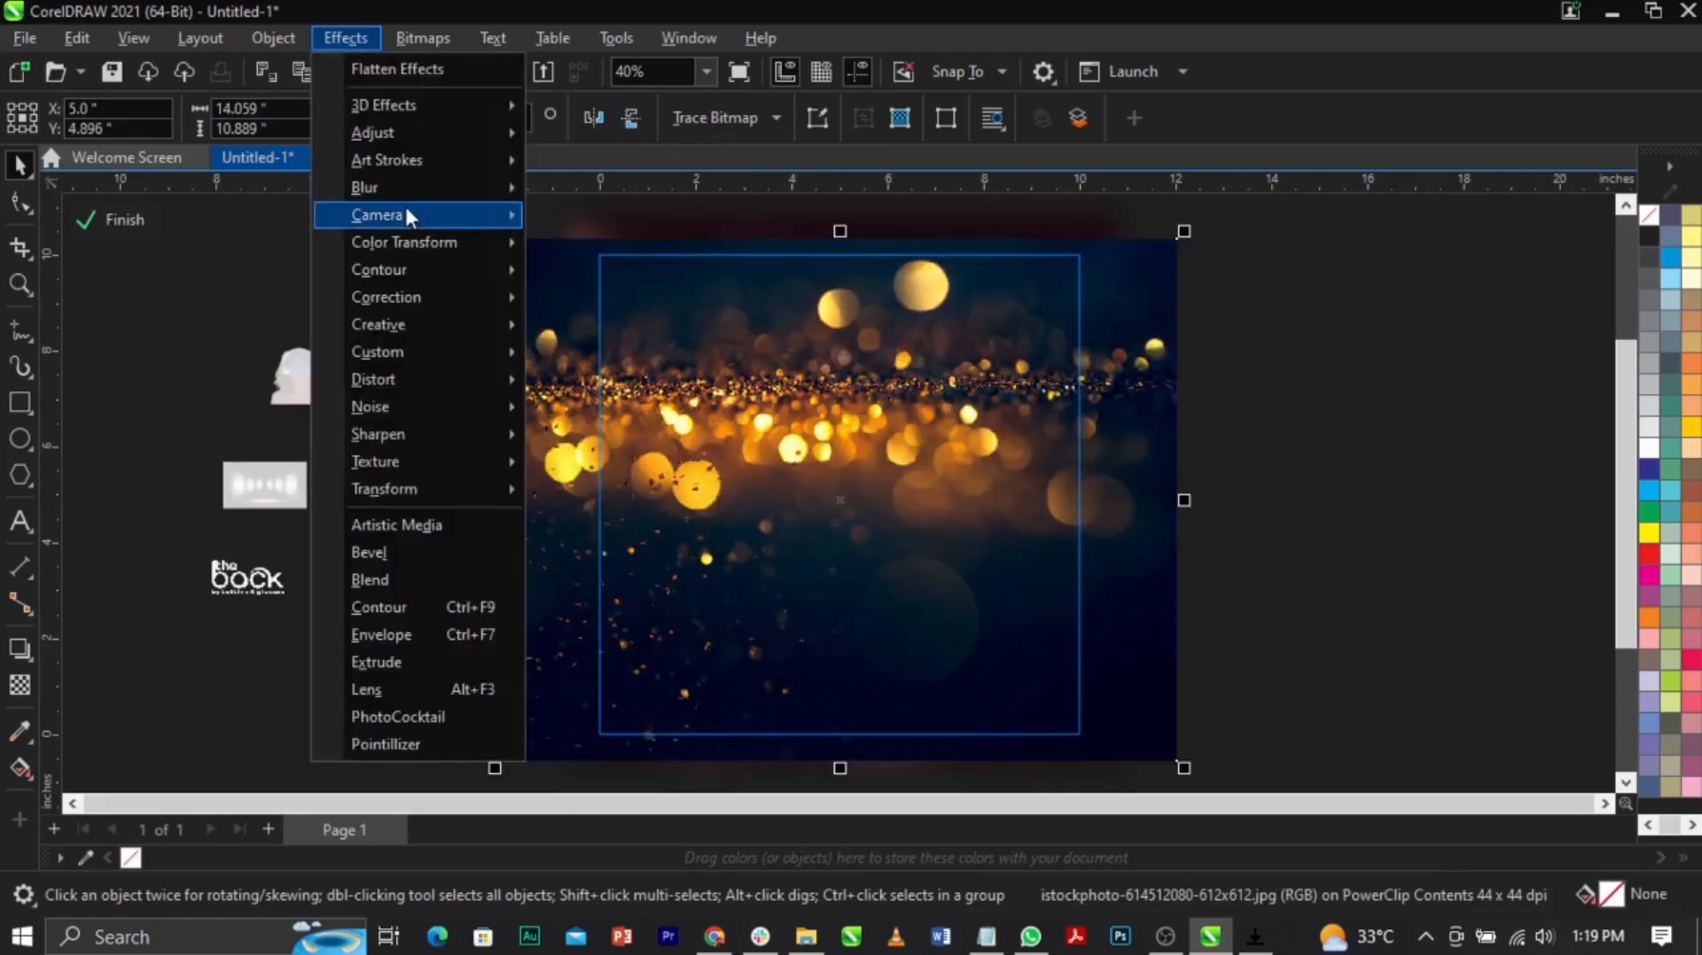
mouse_move(413, 190)
left_click(585, 237)
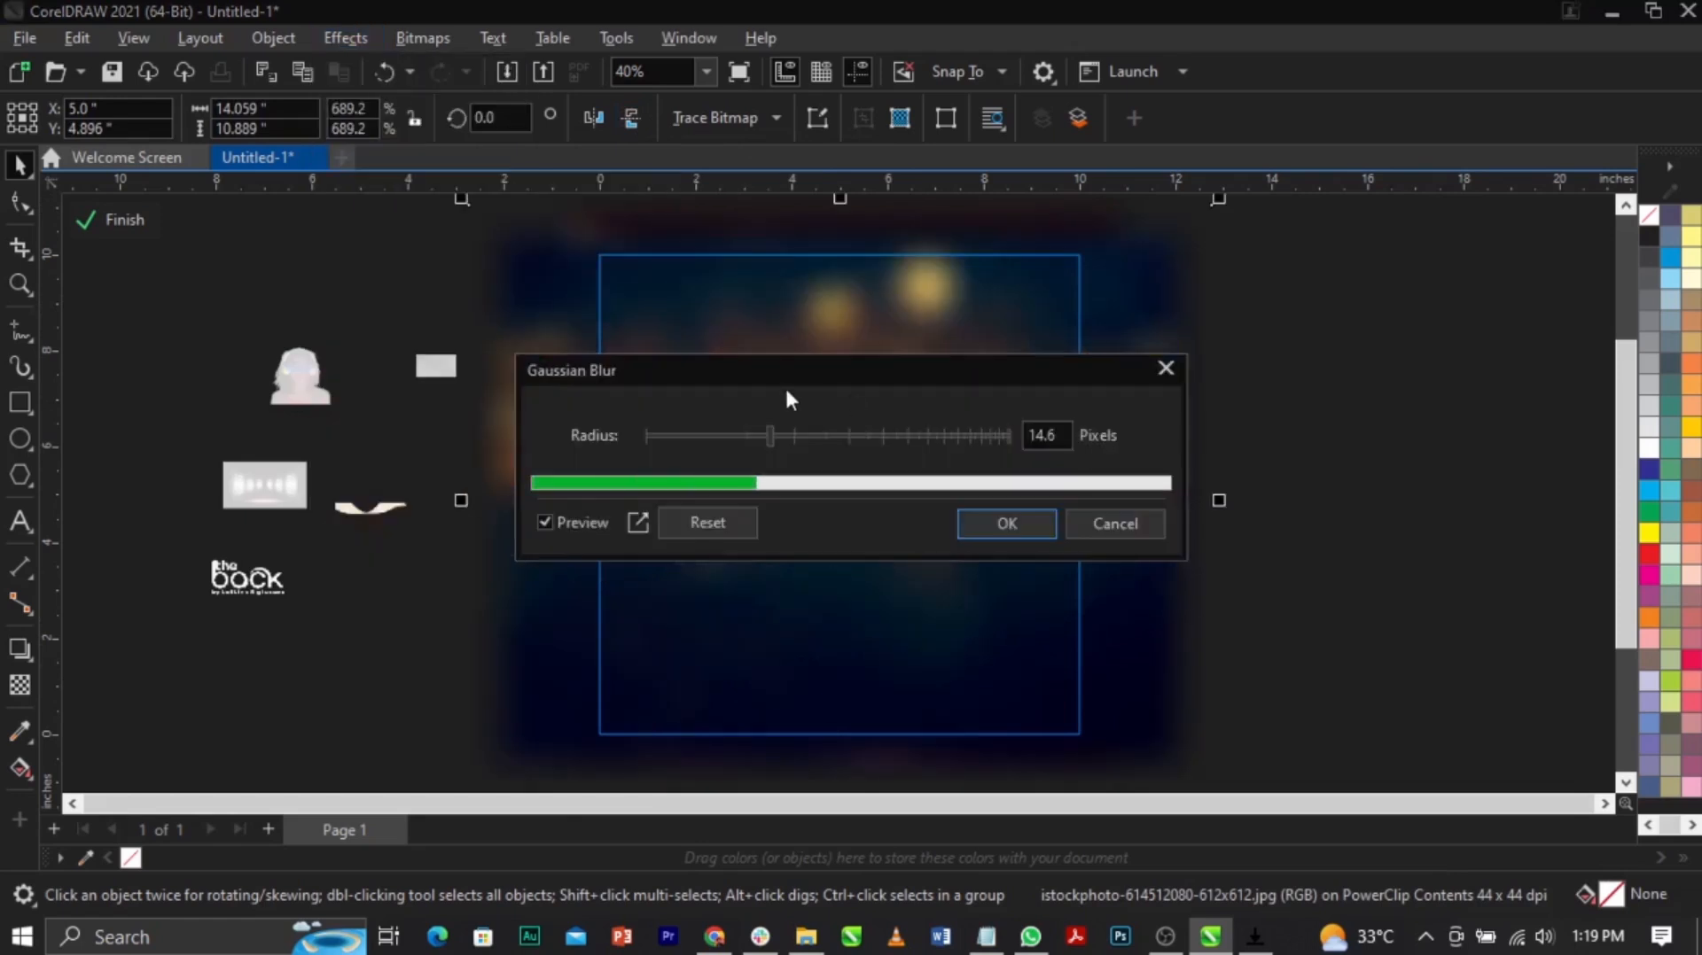
left_click_drag(777, 373, 1289, 300)
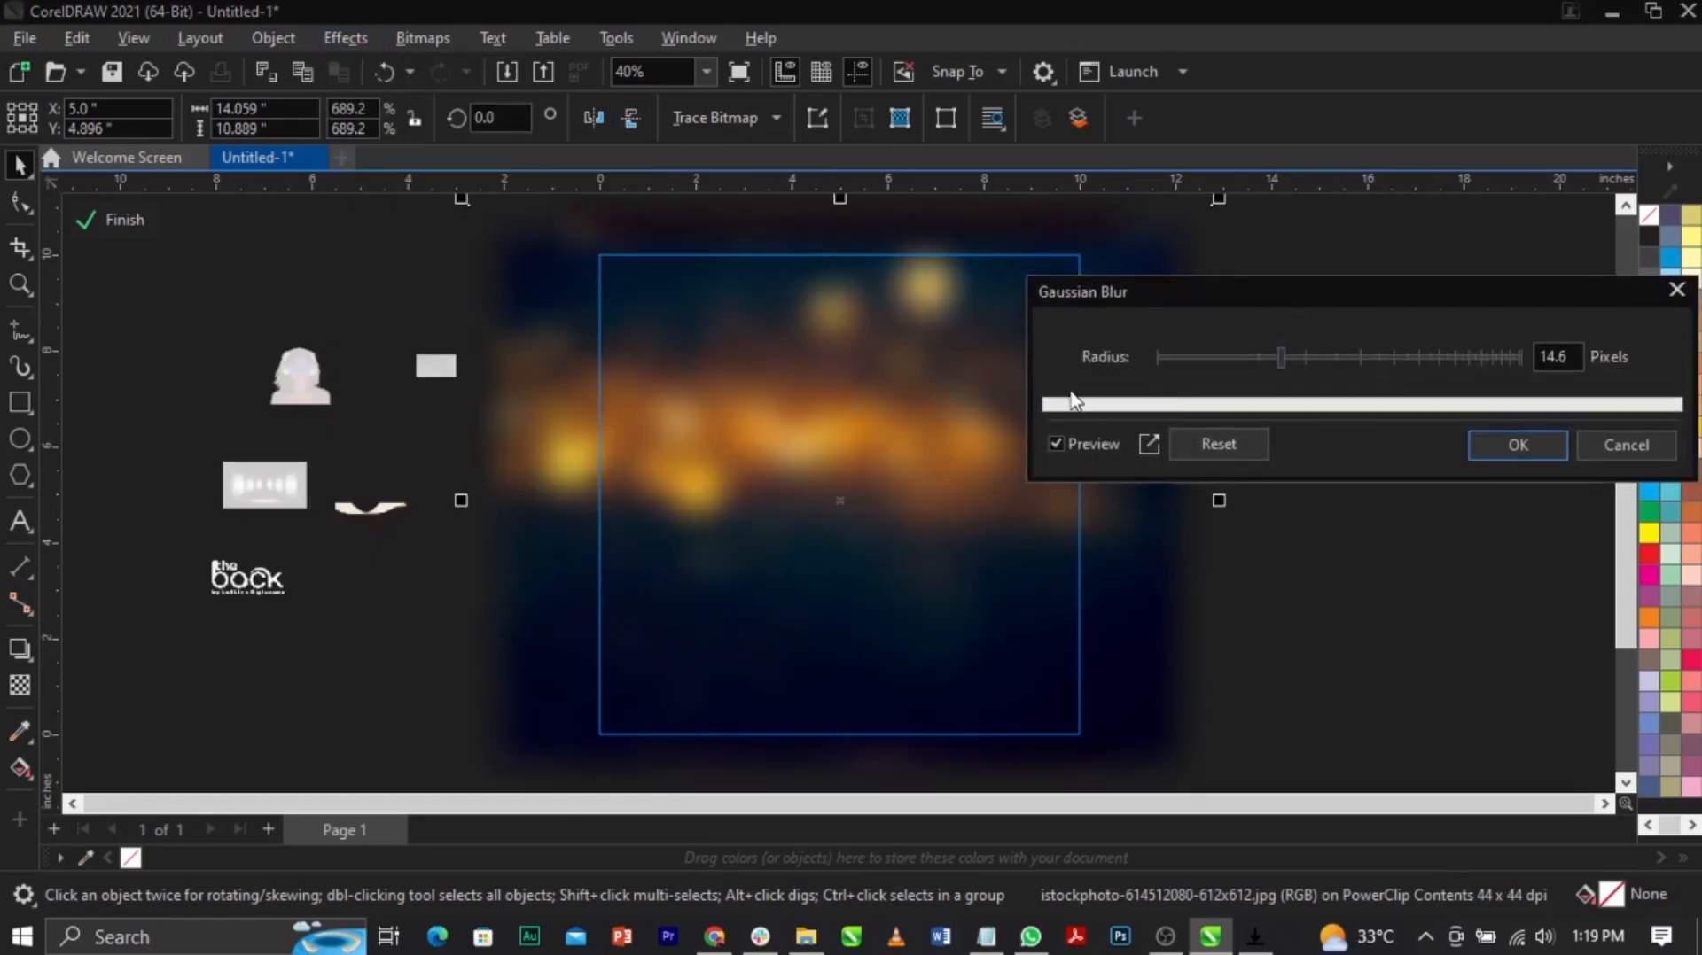
left_click(1321, 360)
left_click_drag(1321, 358, 1297, 347)
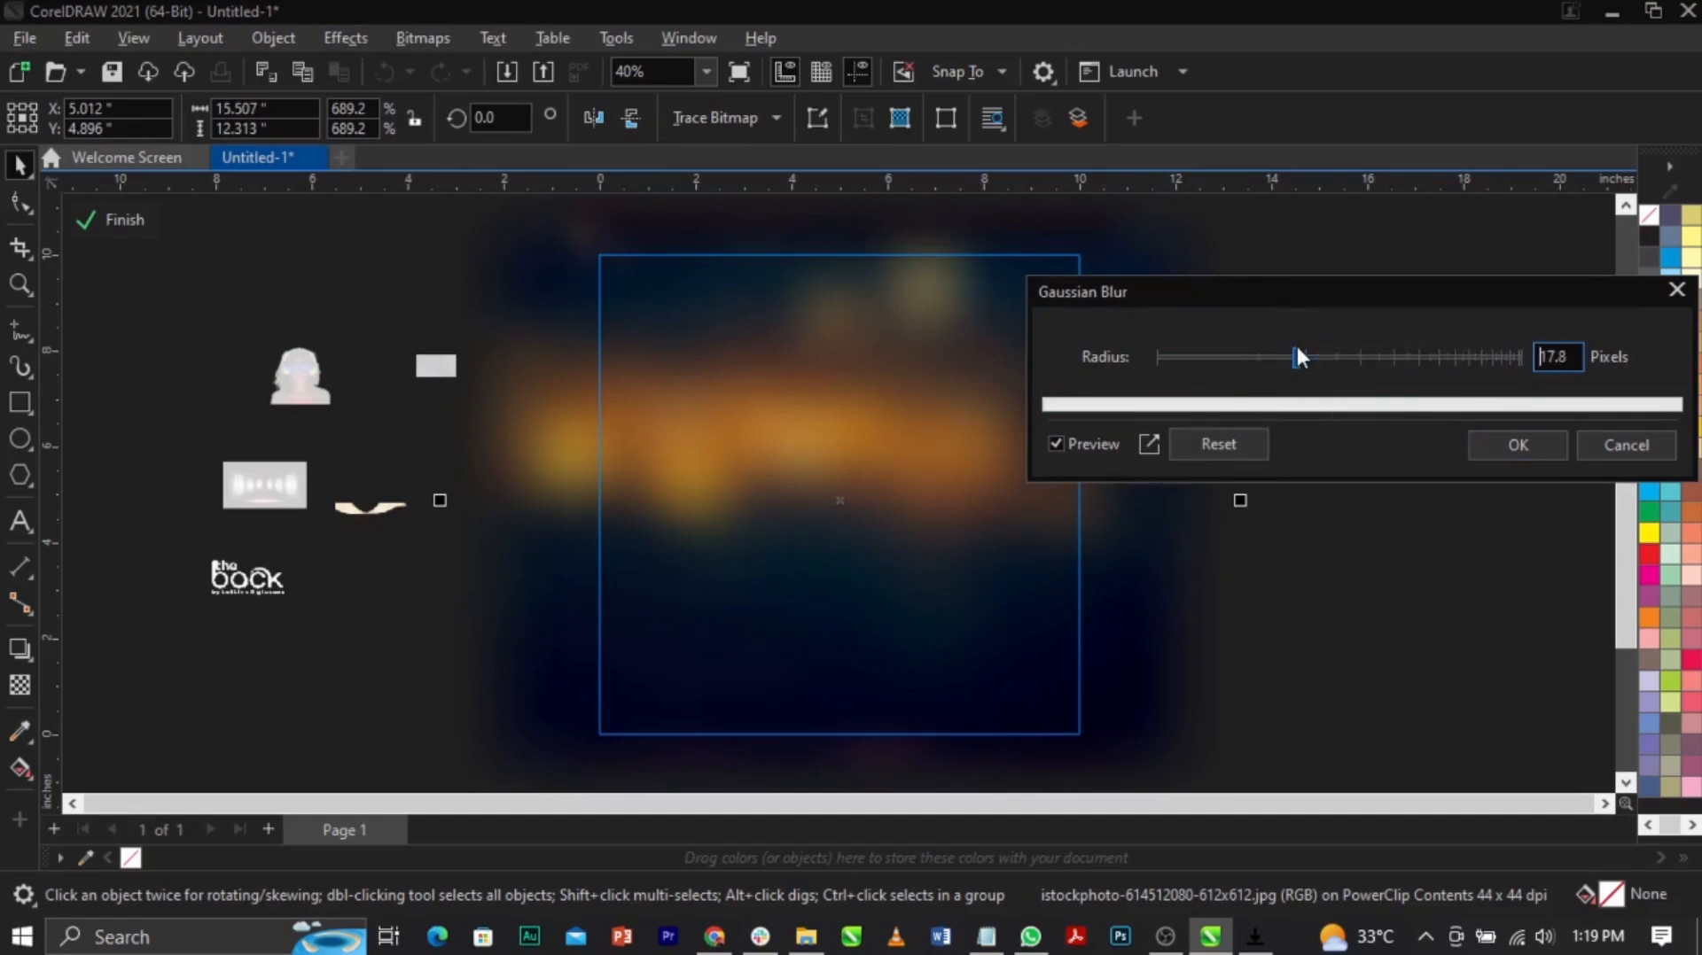
left_click(1521, 444)
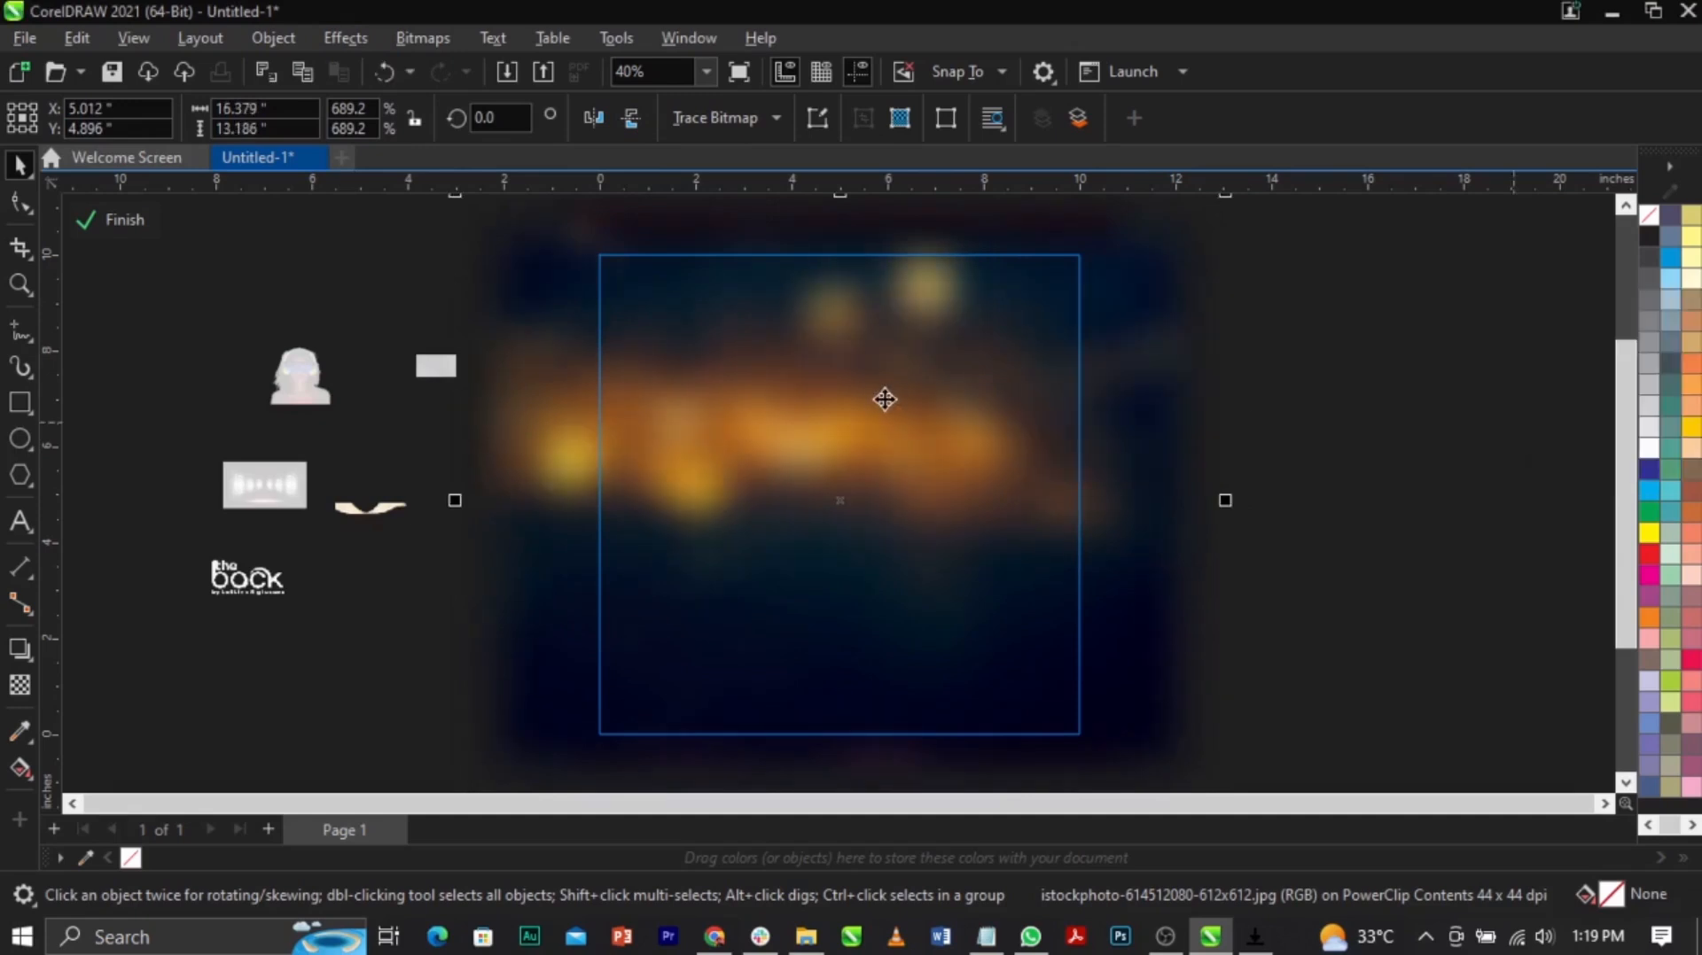
Step: Start a Color Balance adjustment on the blurred bokeh image and set Magenta–Green to -36
left_click(345, 40)
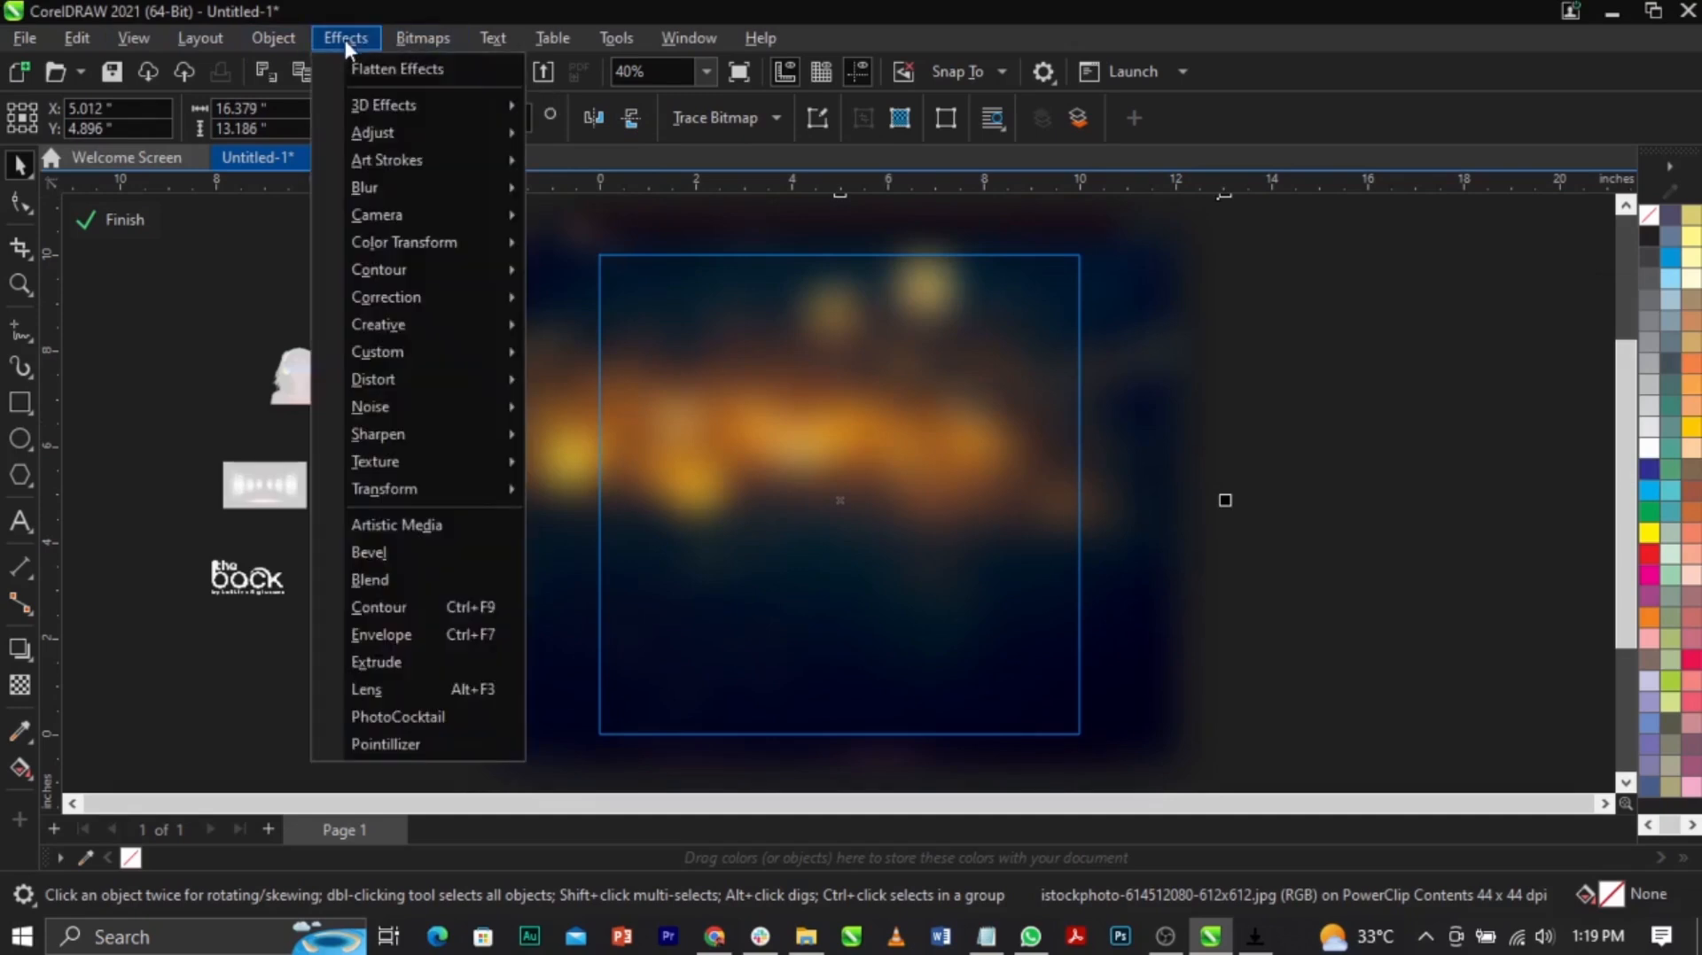
mouse_move(381, 133)
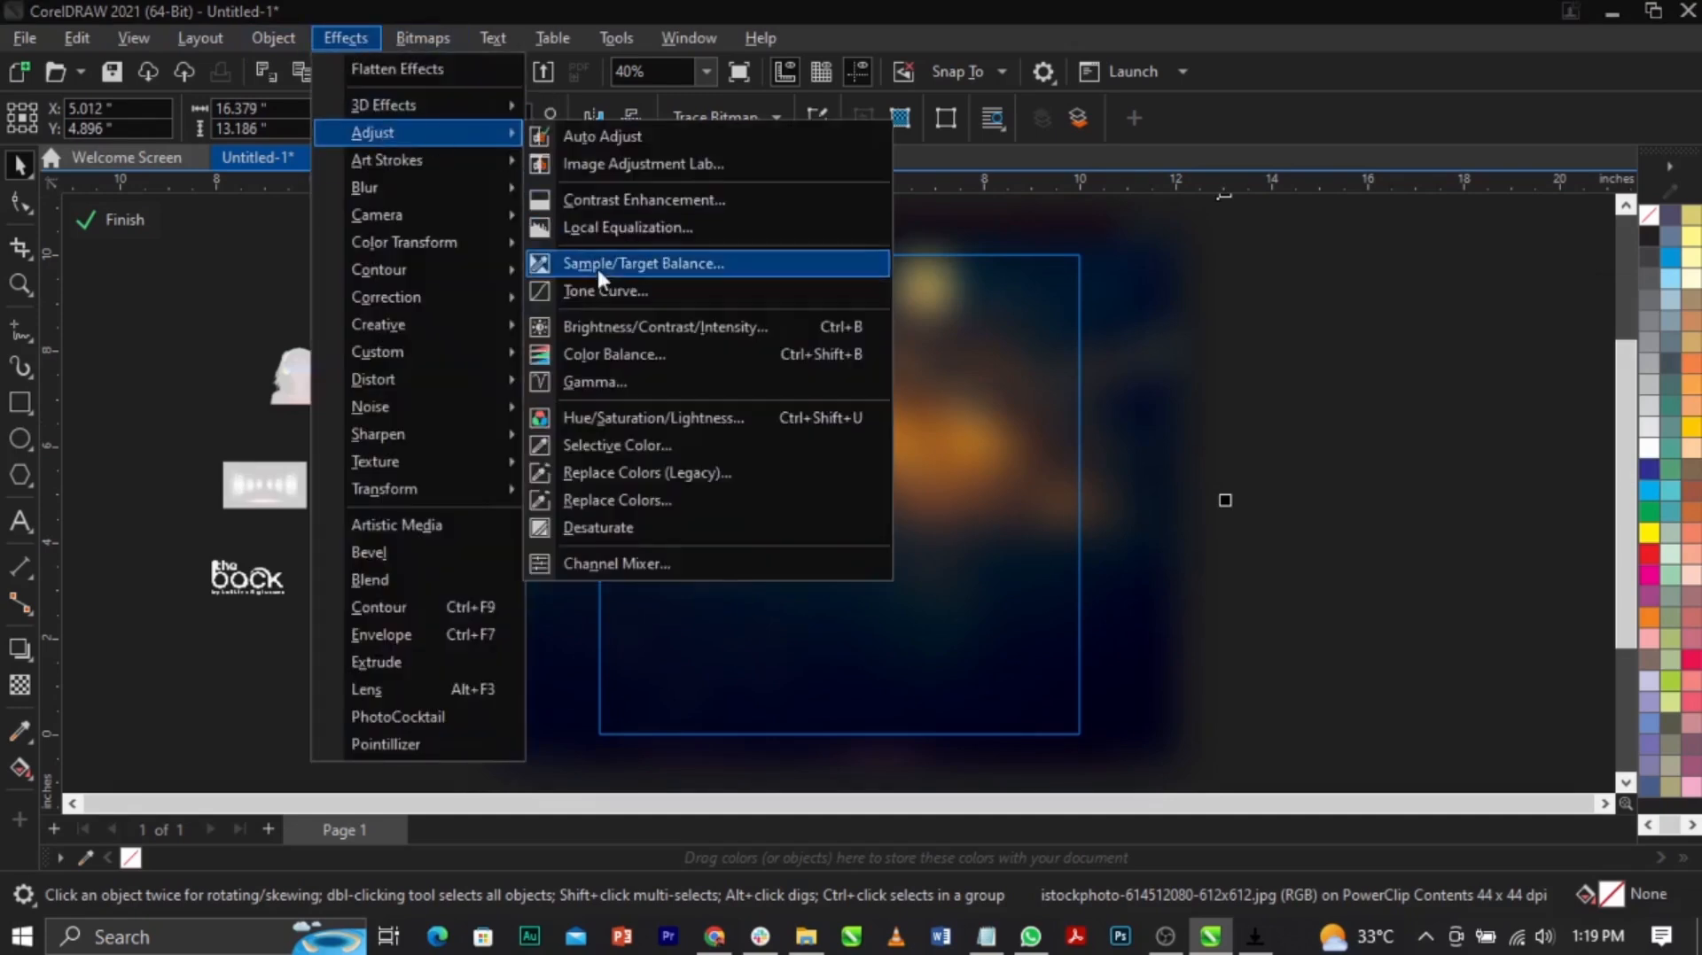
left_click(613, 344)
left_click_drag(942, 250, 1444, 203)
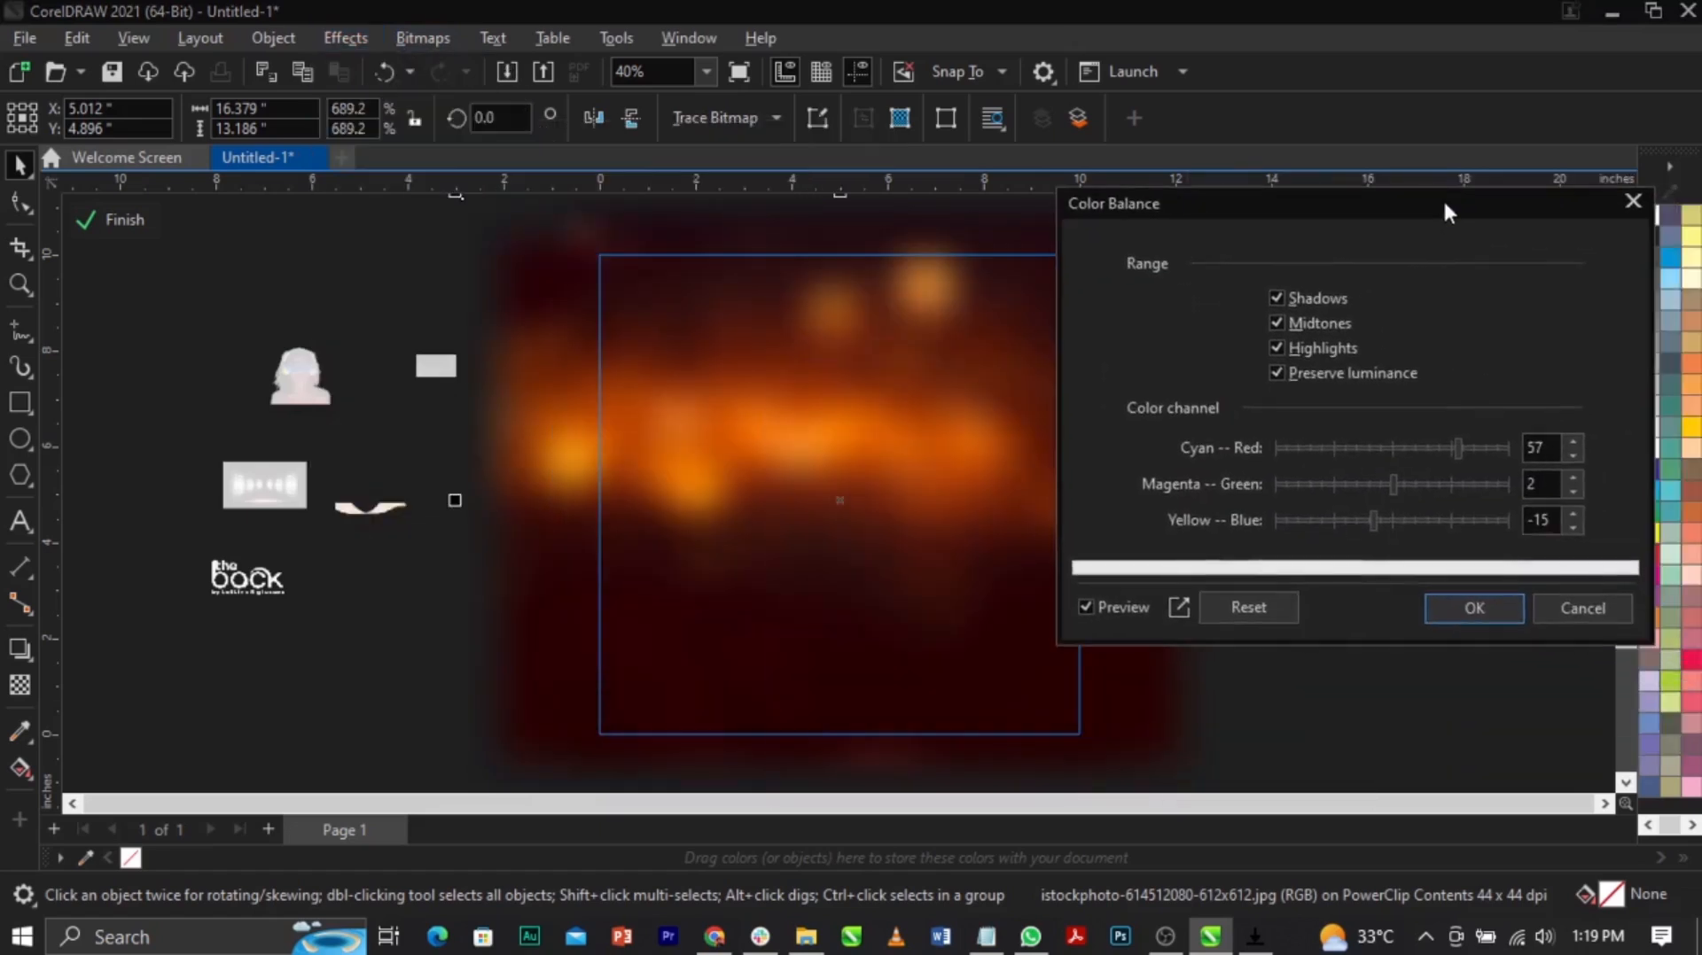
right_click(560, 482)
left_click(969, 507)
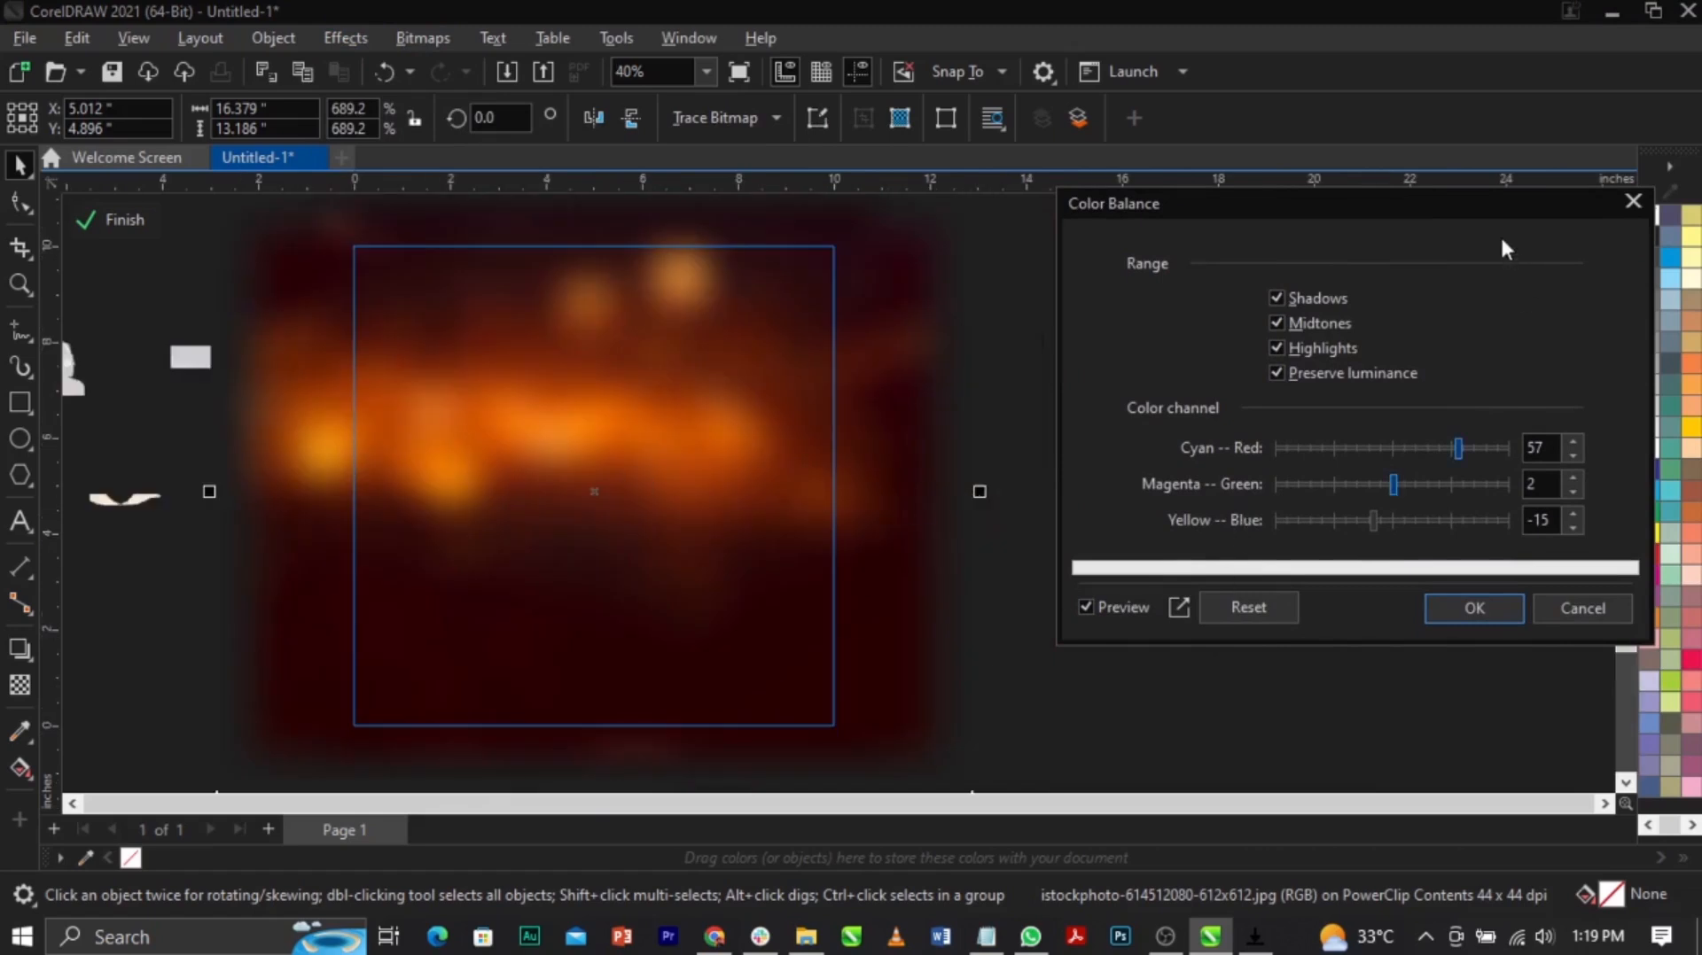
left_click_drag(1475, 220, 1355, 231)
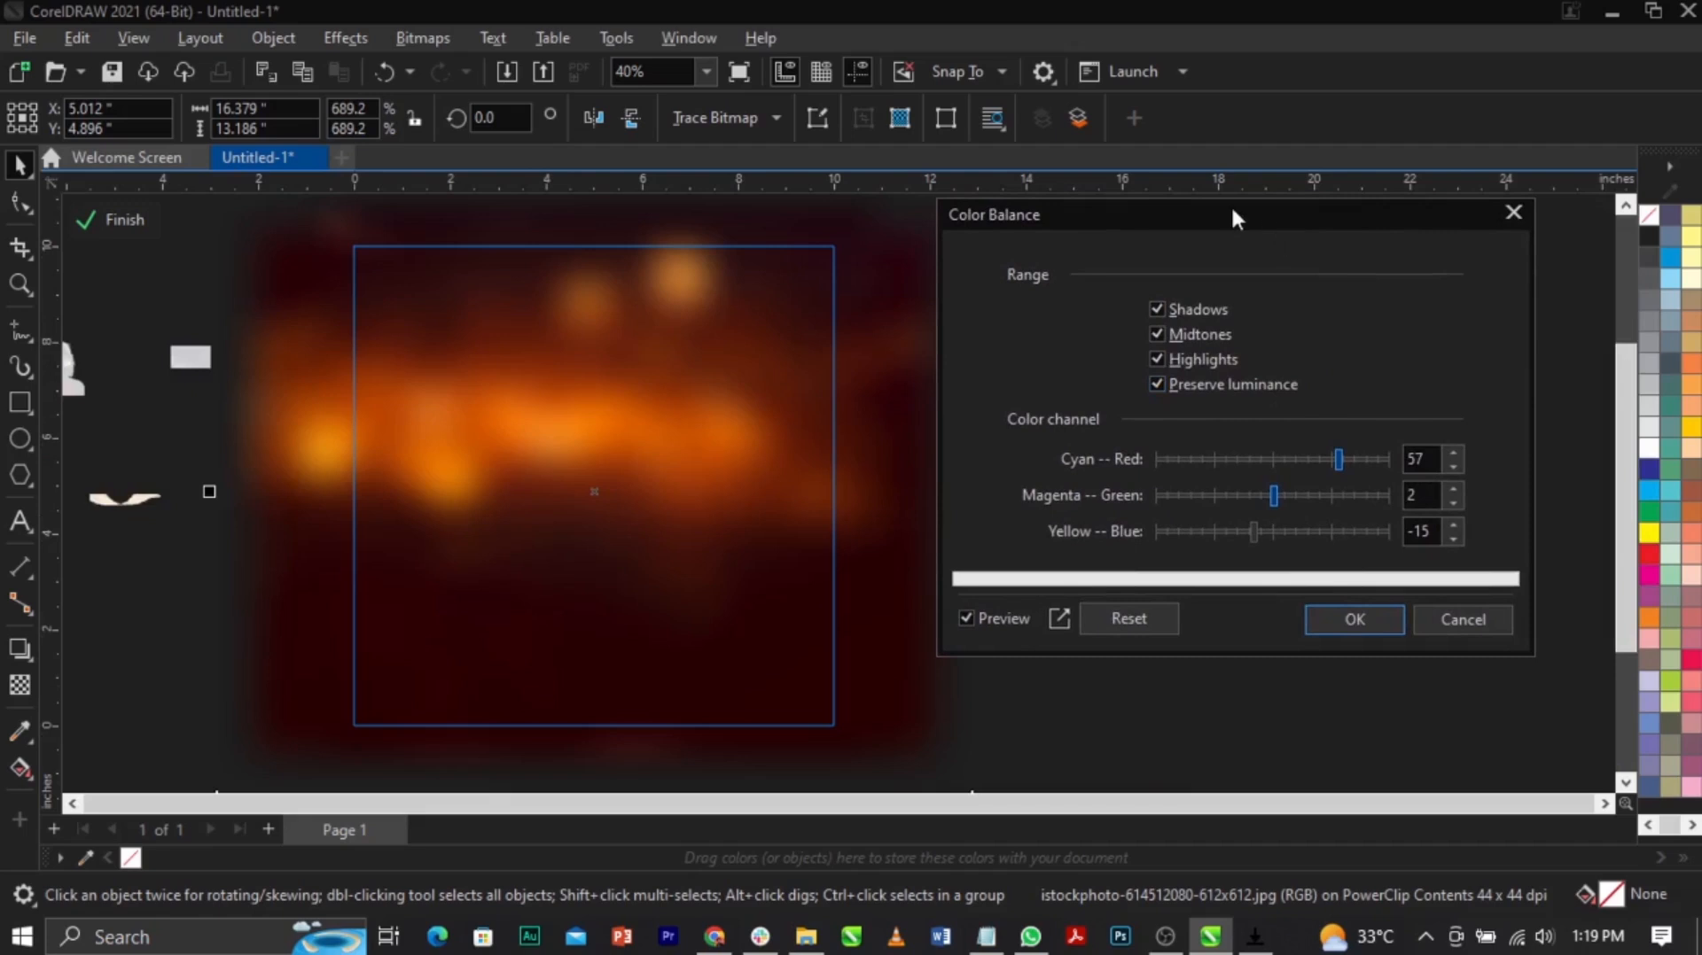
left_click_drag(1232, 210, 1247, 222)
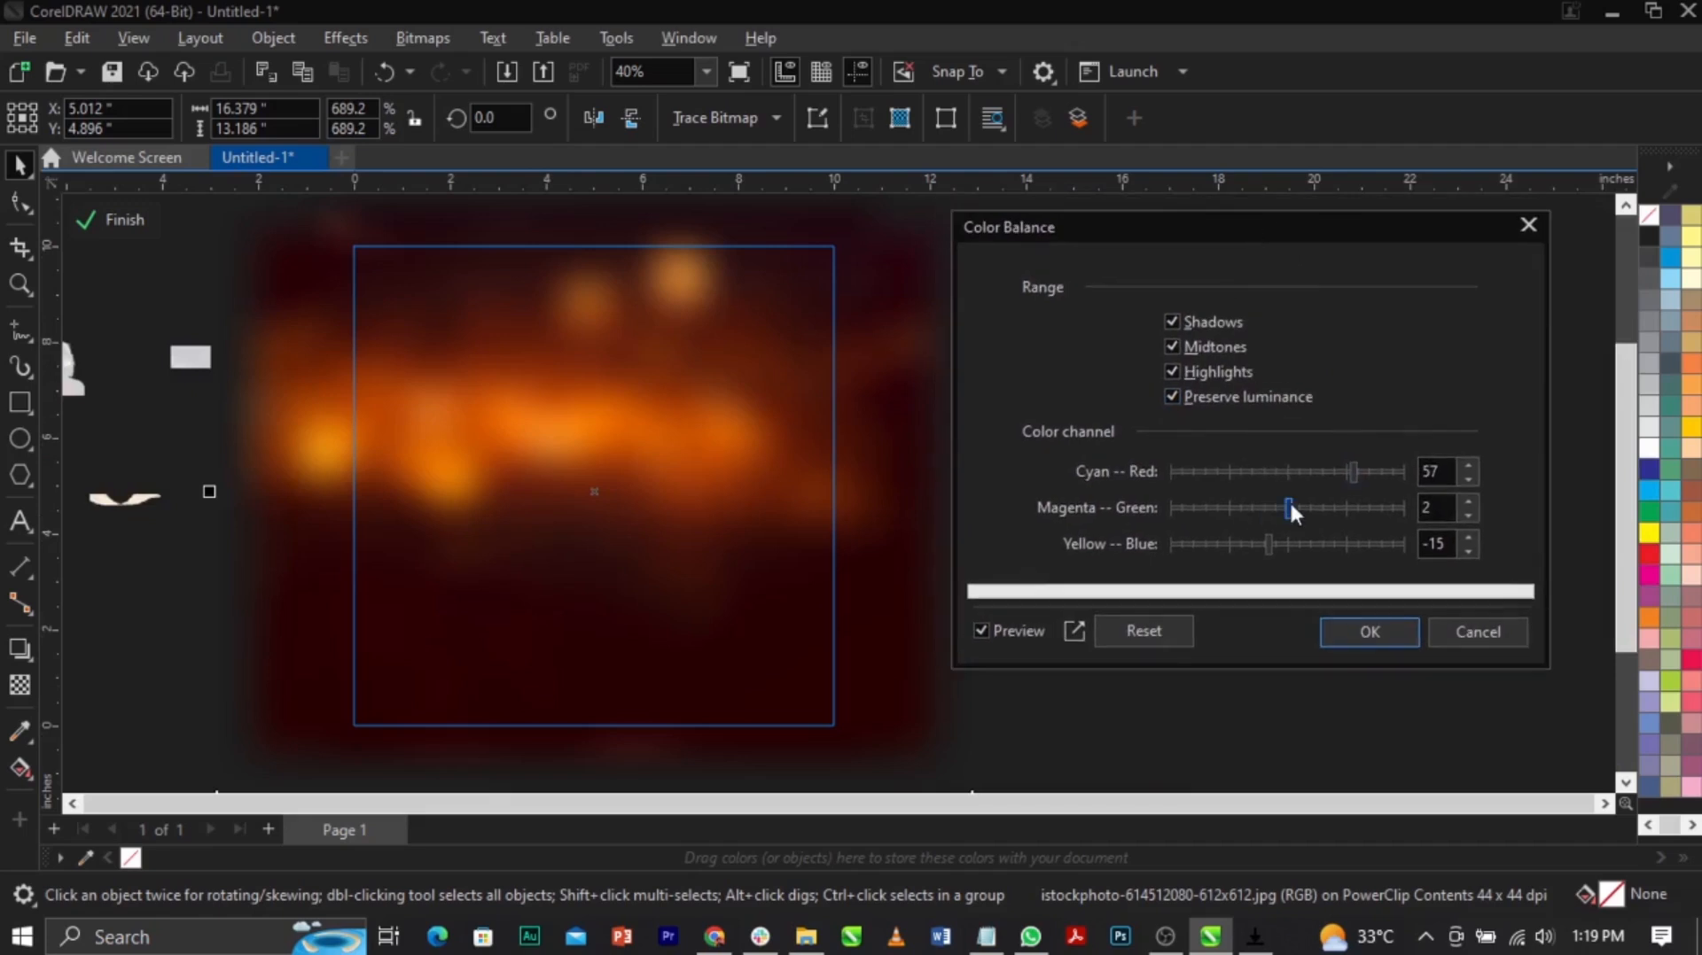
left_click(1237, 507)
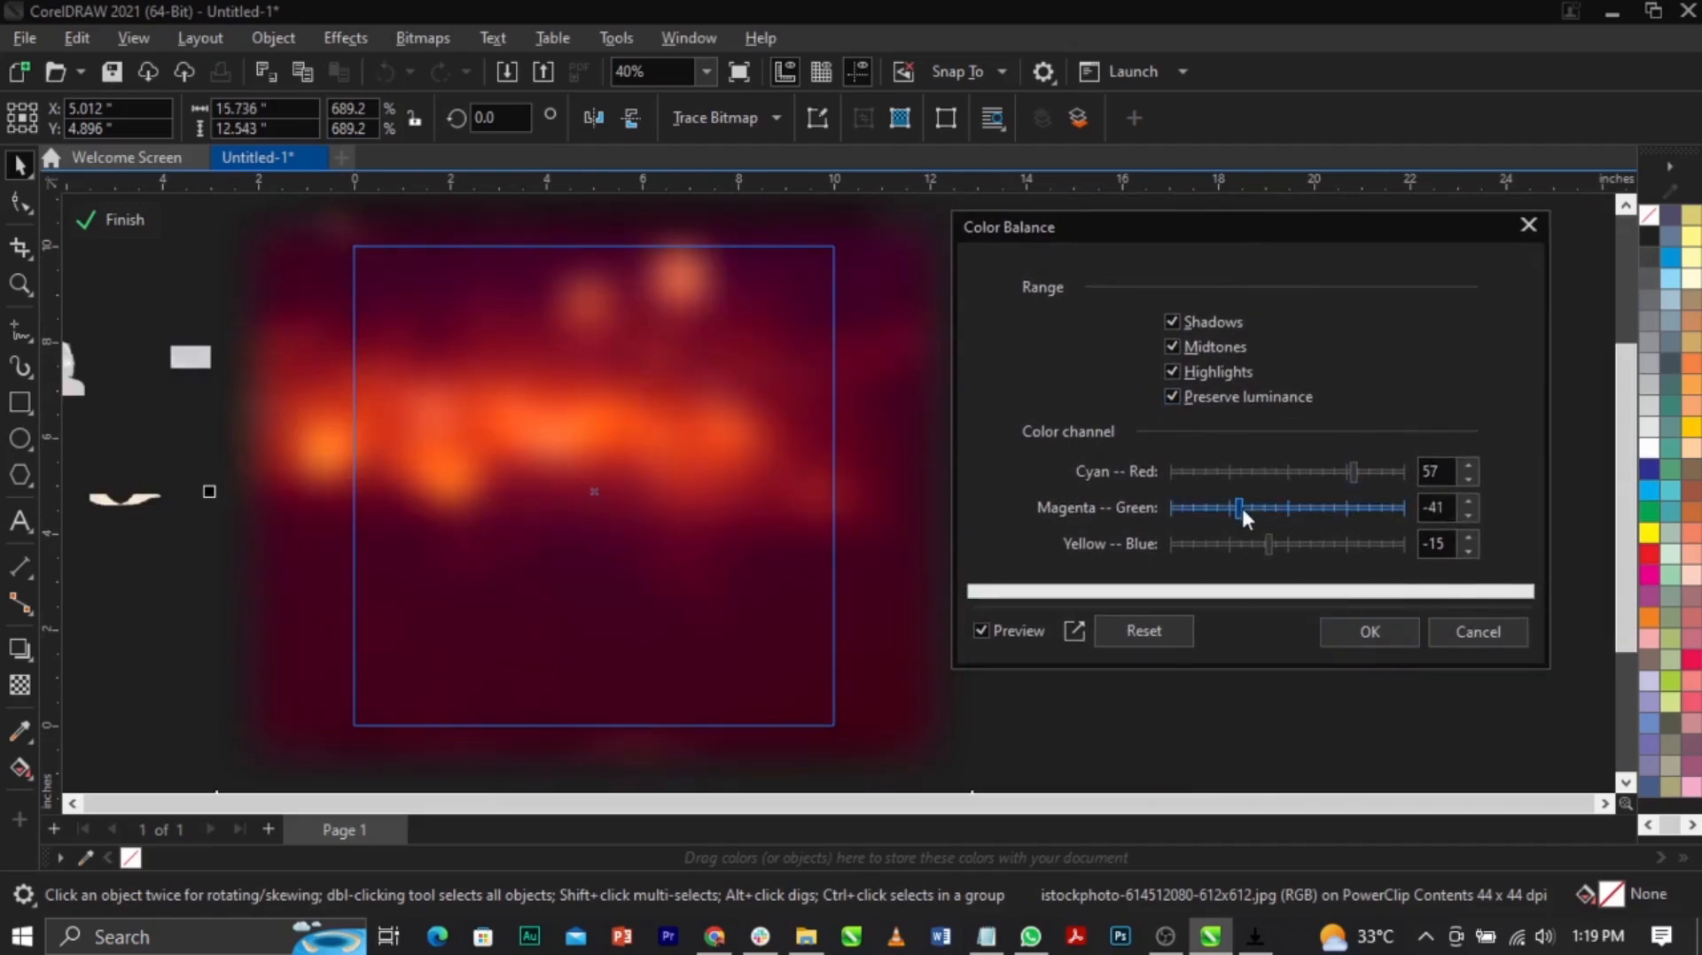
left_click(1246, 509)
left_click(1260, 511)
left_click(1253, 507)
left_click_drag(1253, 508, 1245, 510)
Step: Apply the color balance with Yellow–Blue set to -1 and finish editing the PowerClip
left_click(1246, 534)
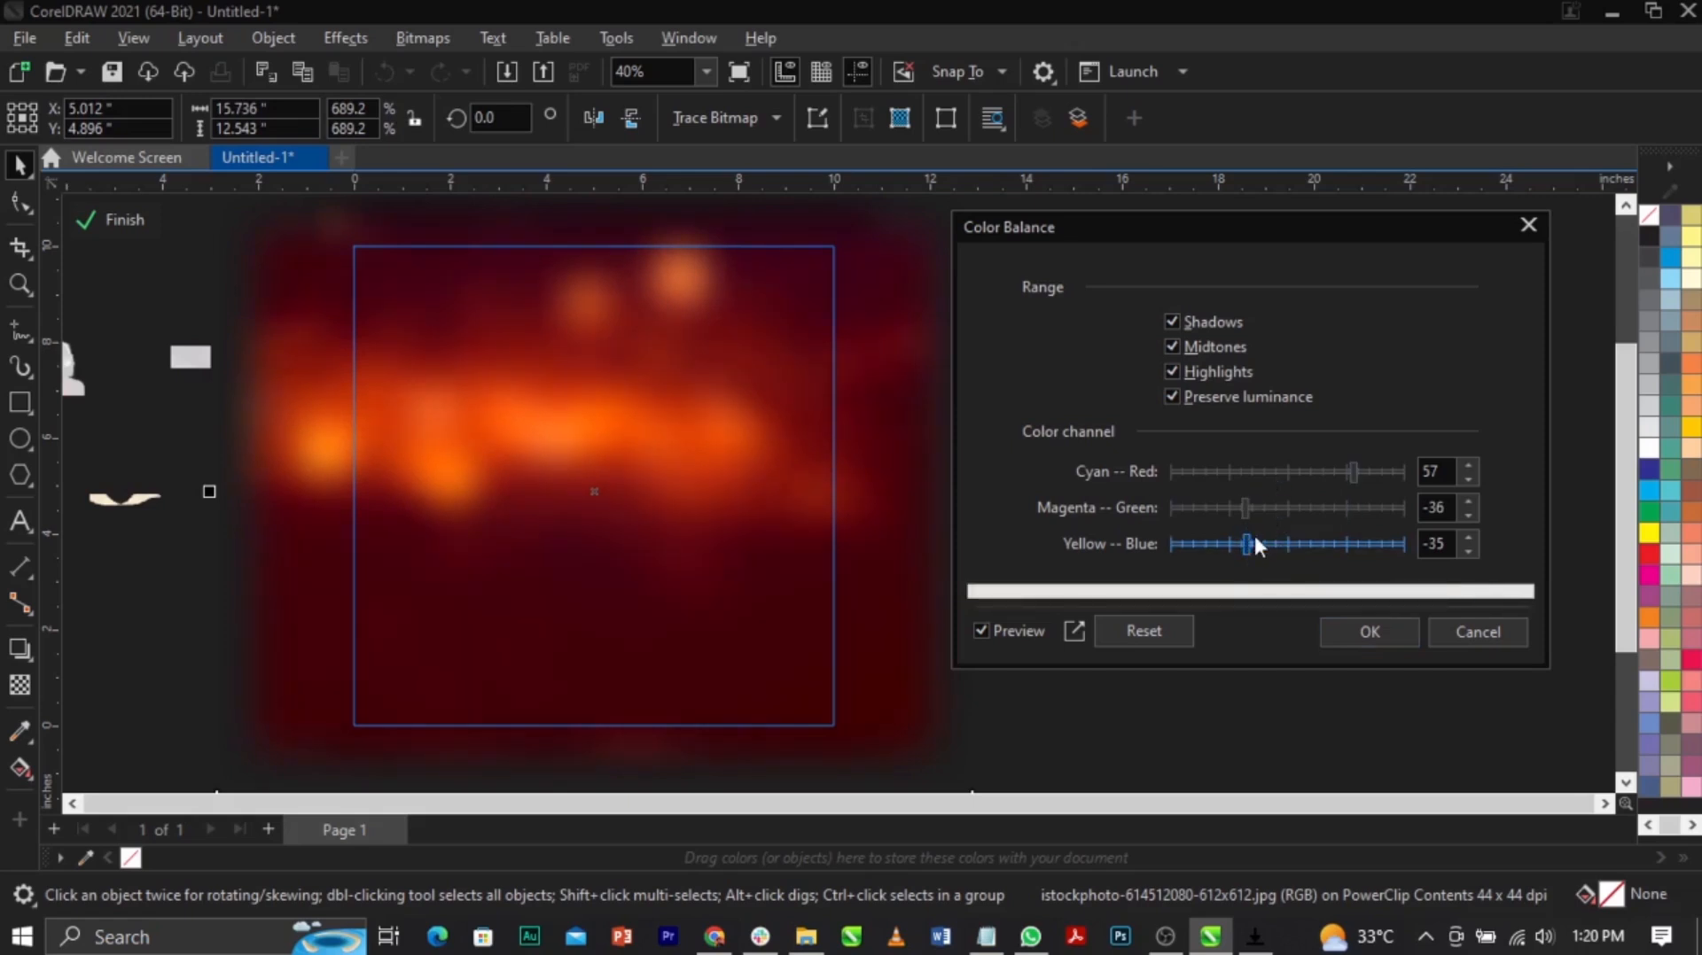
left_click(1294, 543)
left_click(1287, 543)
left_click(1280, 539)
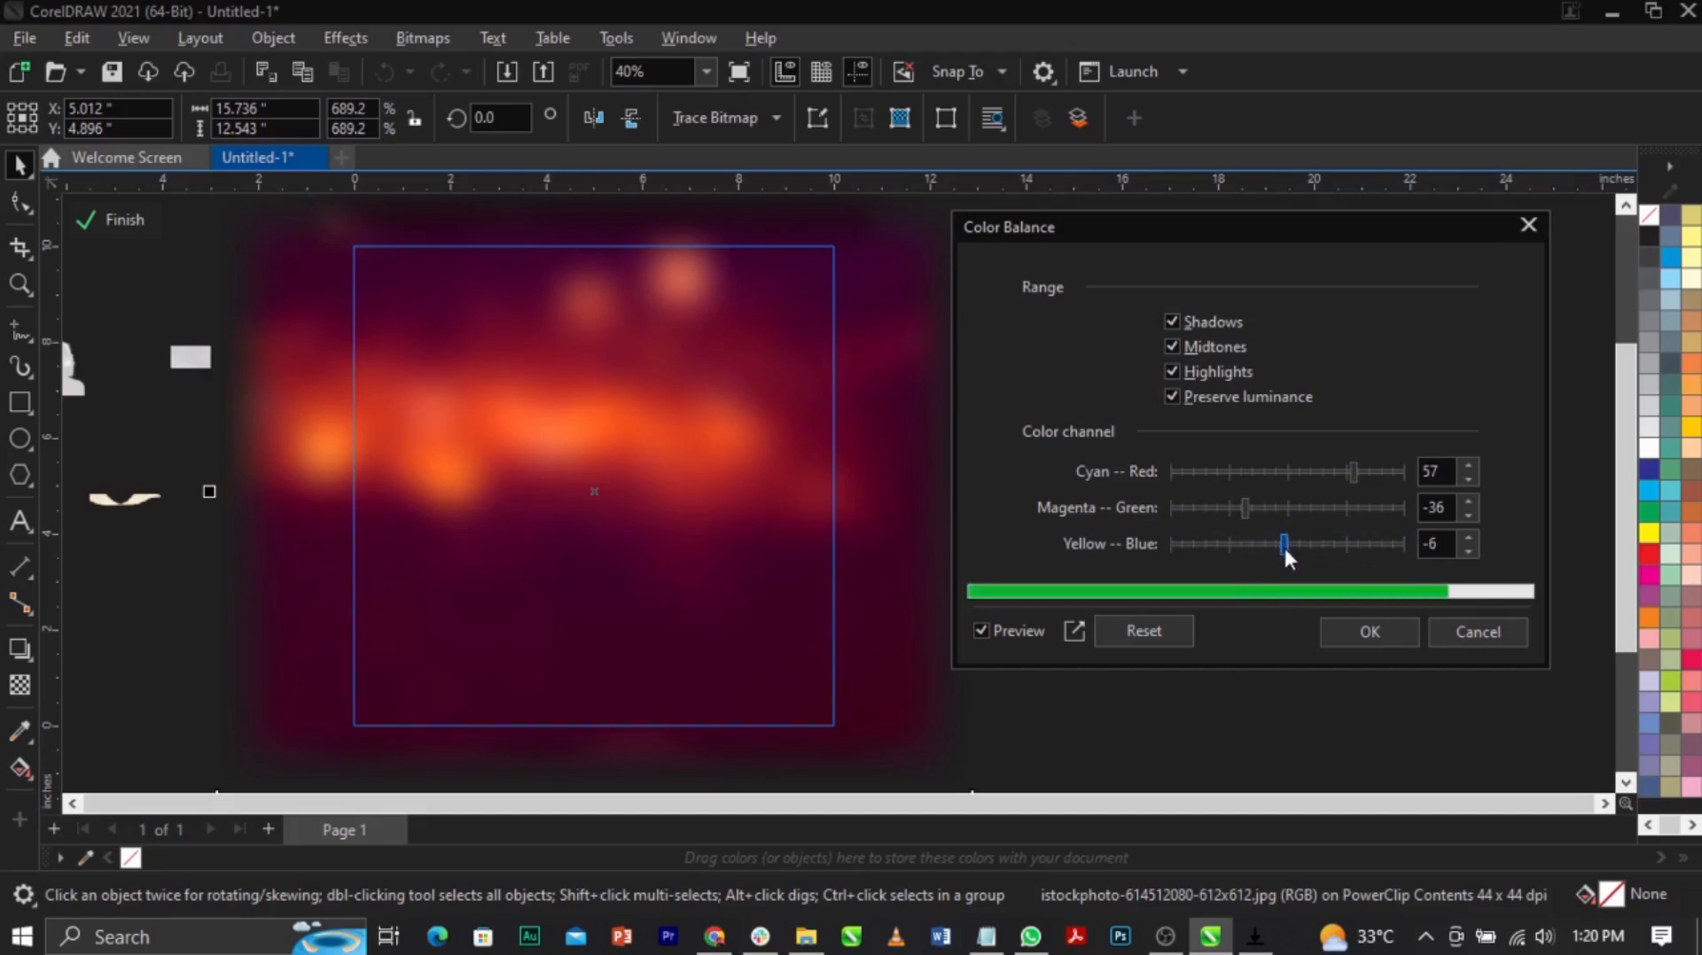
left_click(1289, 543)
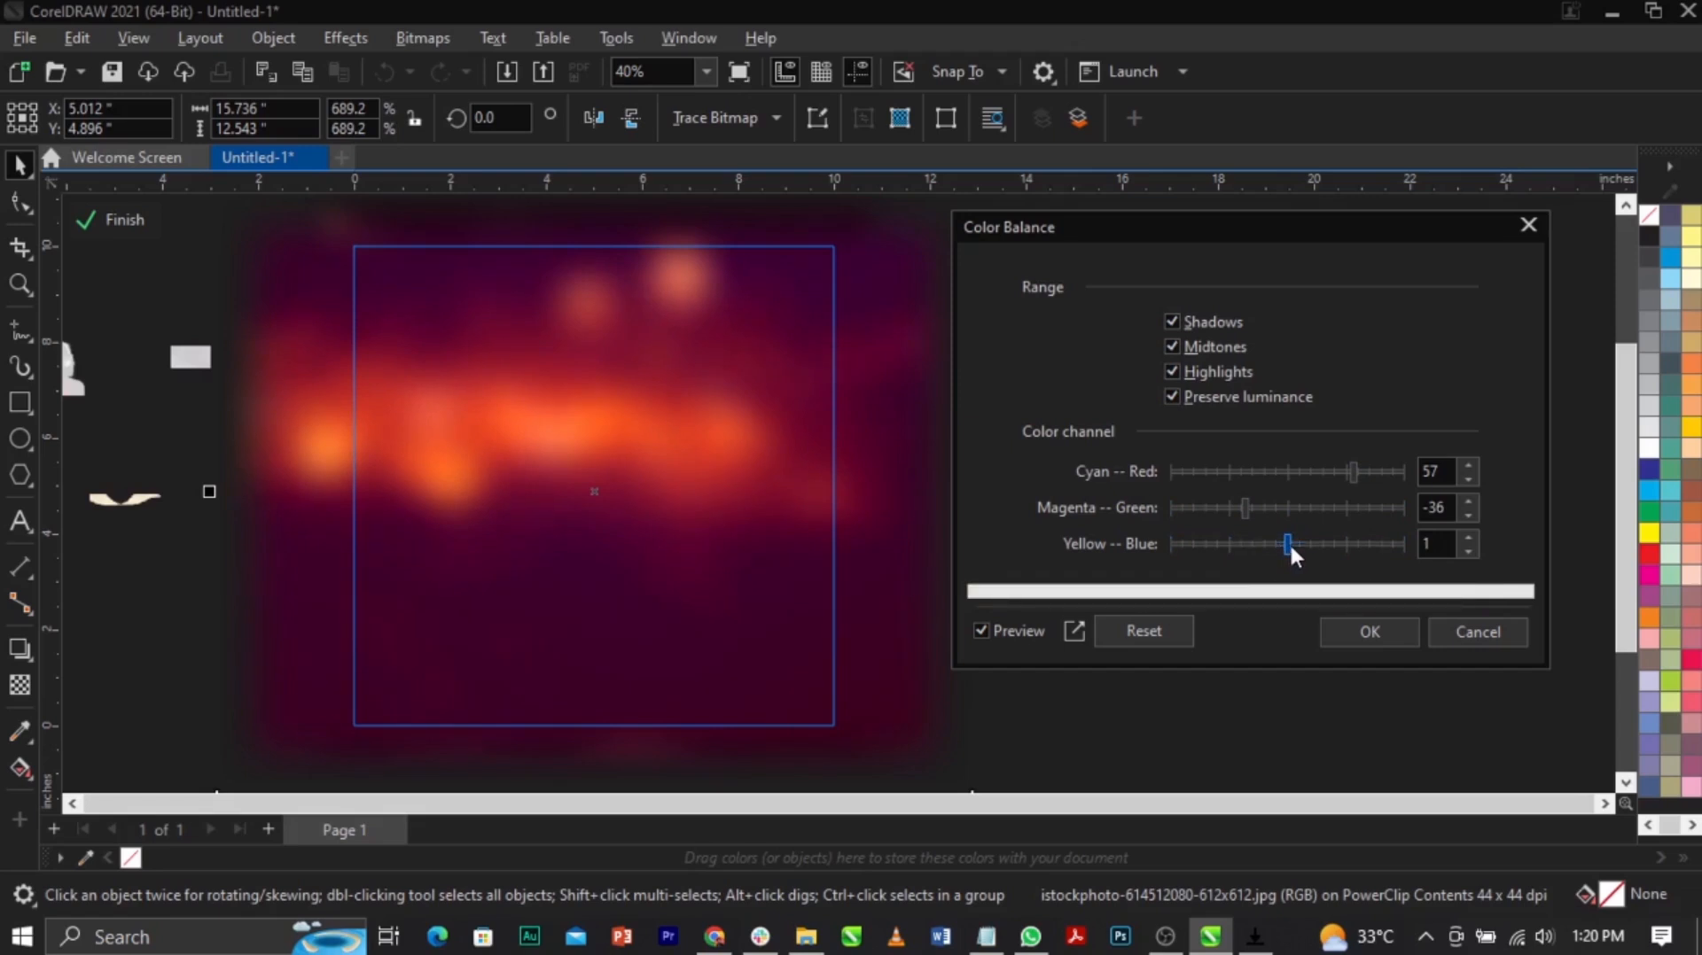
left_click(1285, 544)
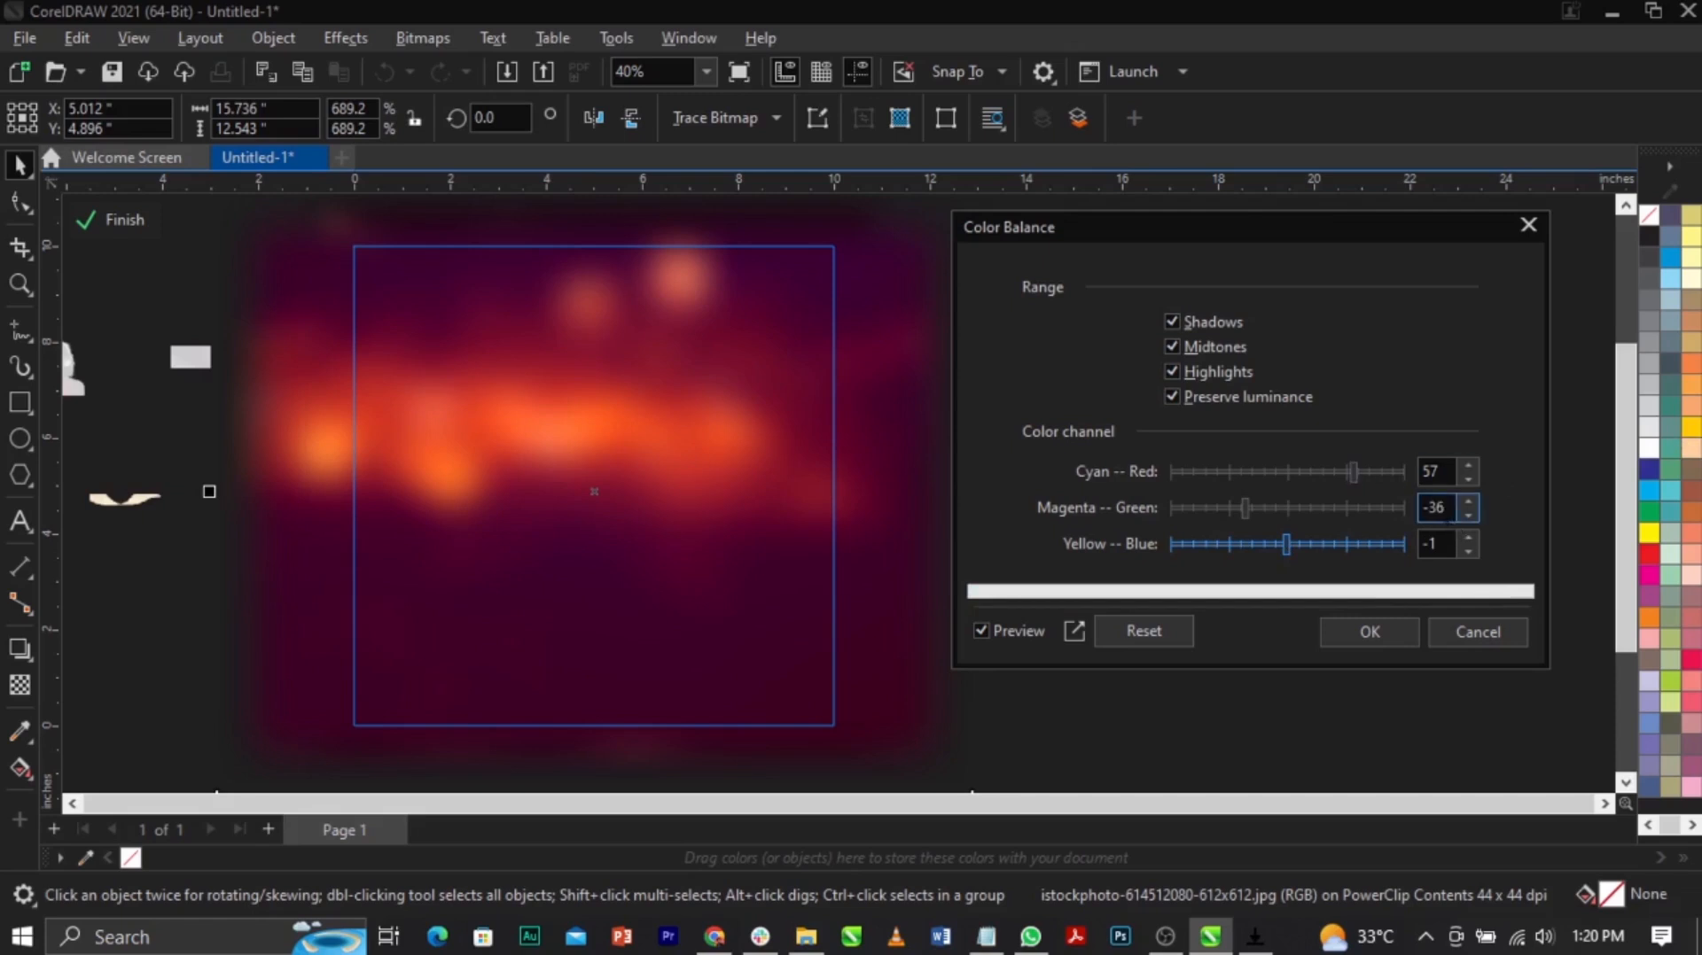
left_click(1432, 555)
left_click(1370, 631)
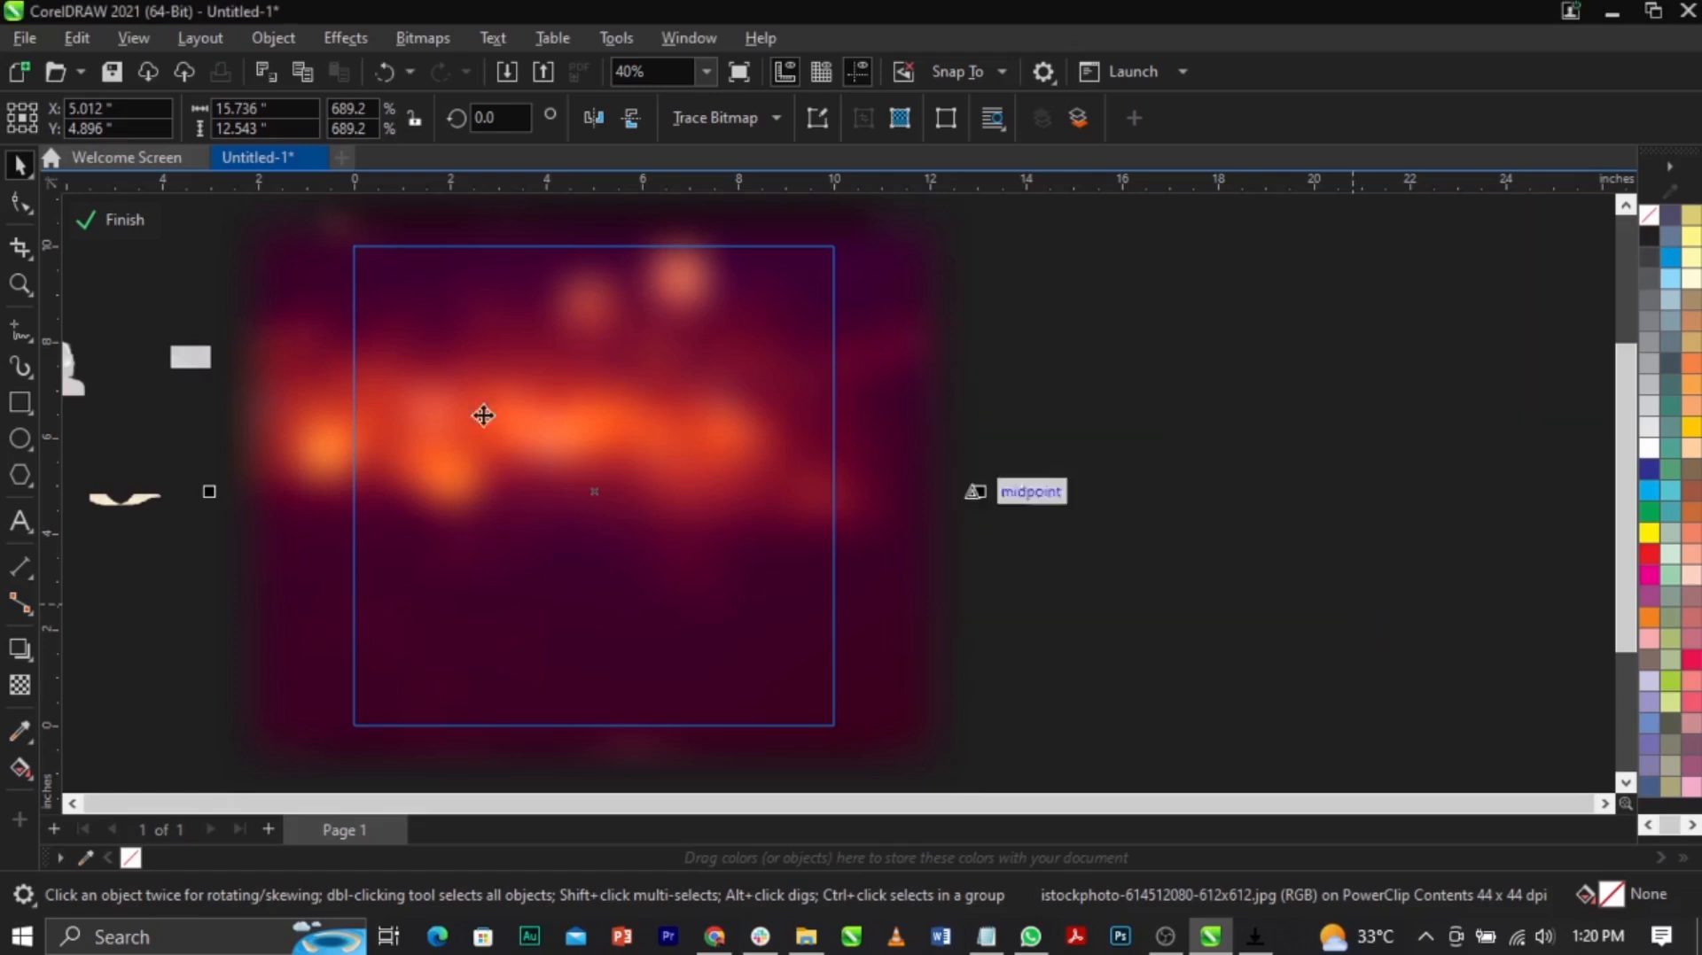
left_click(127, 226)
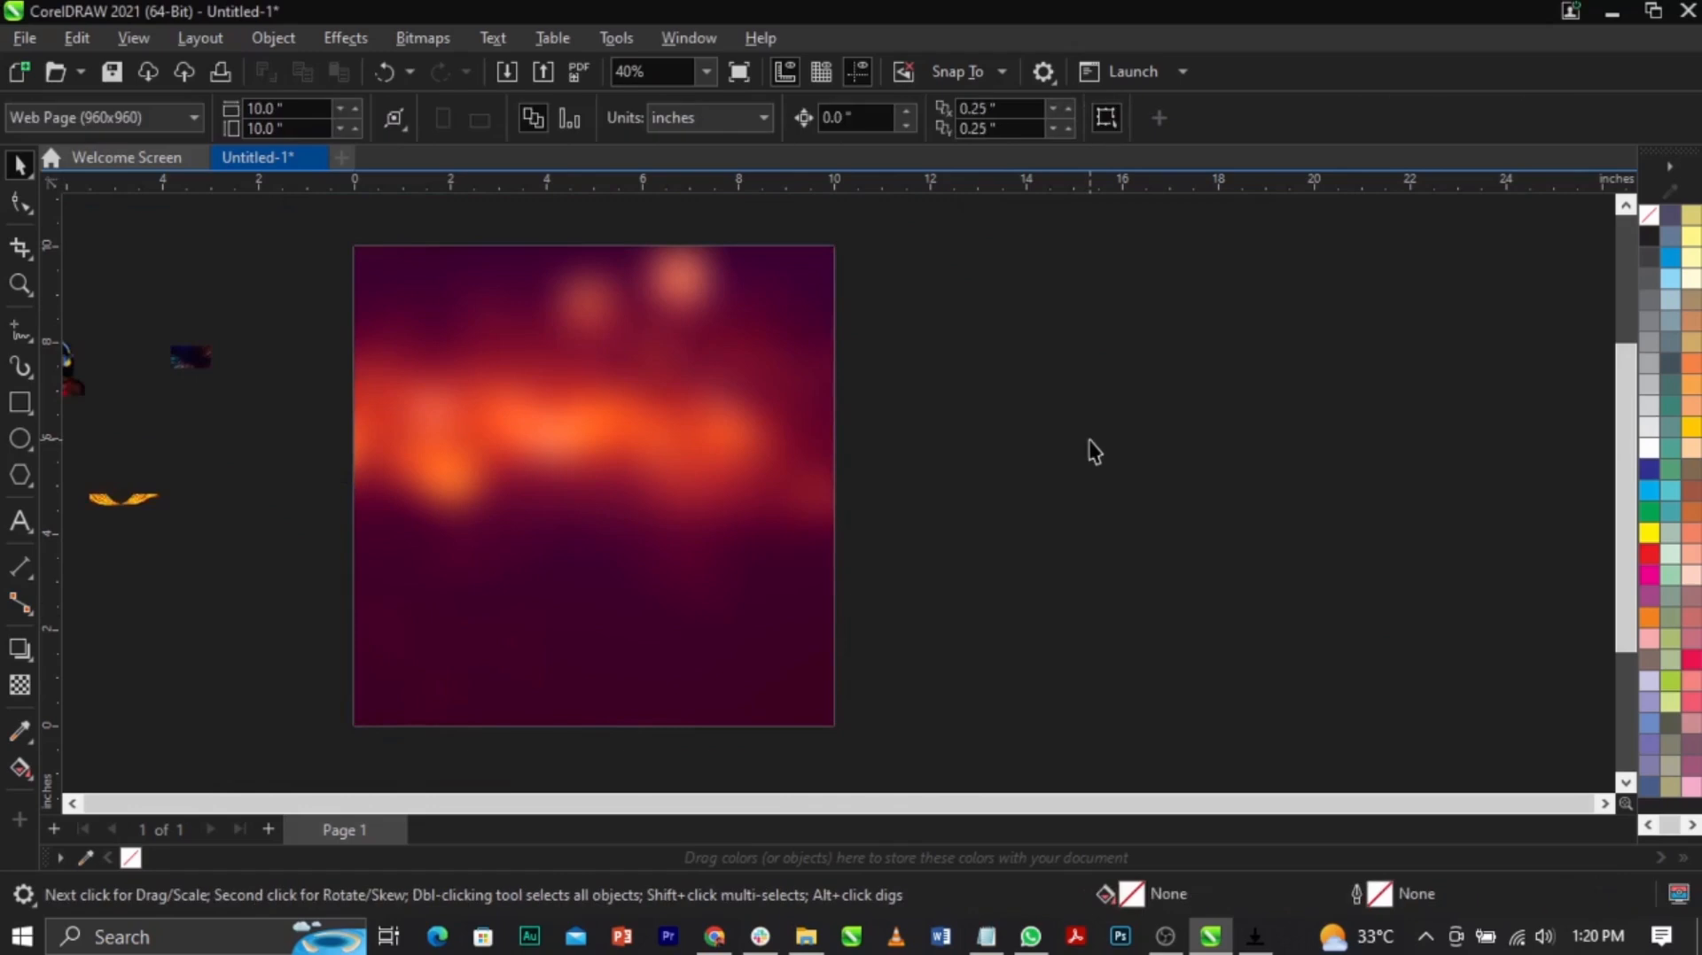
Step: Move the cutout image of the woman with headphones onto the square and center it horizontally
scroll(1095, 446, "down", 2)
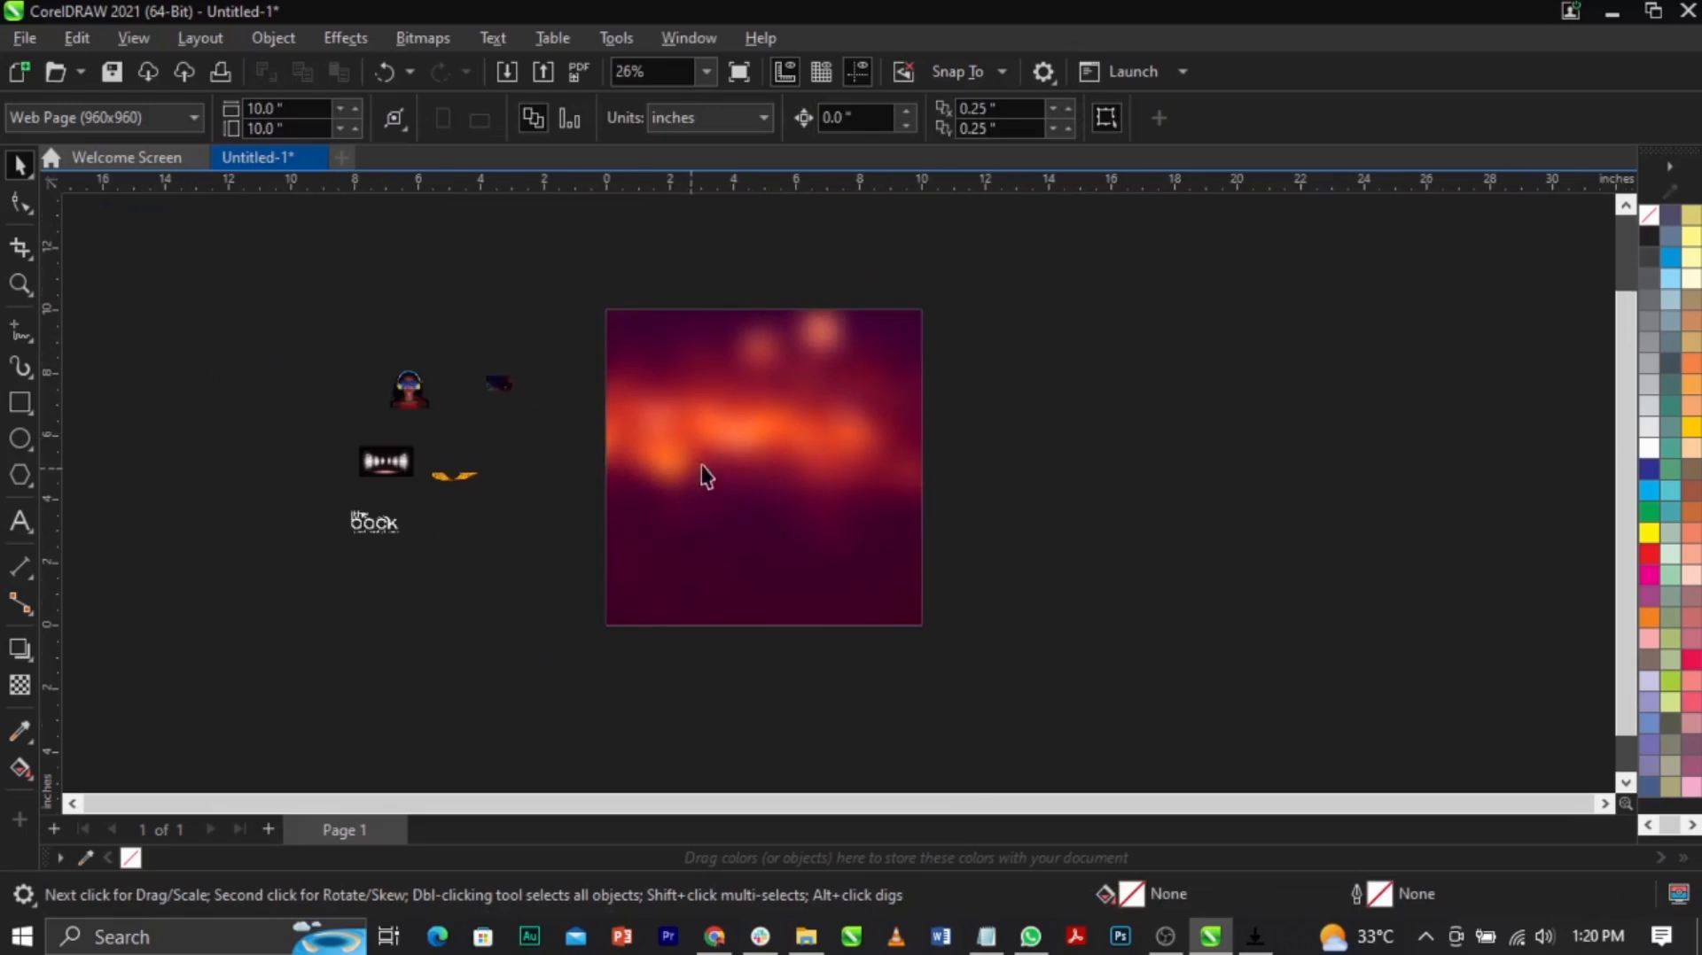
scroll(748, 478, "up", 1)
left_click(747, 507)
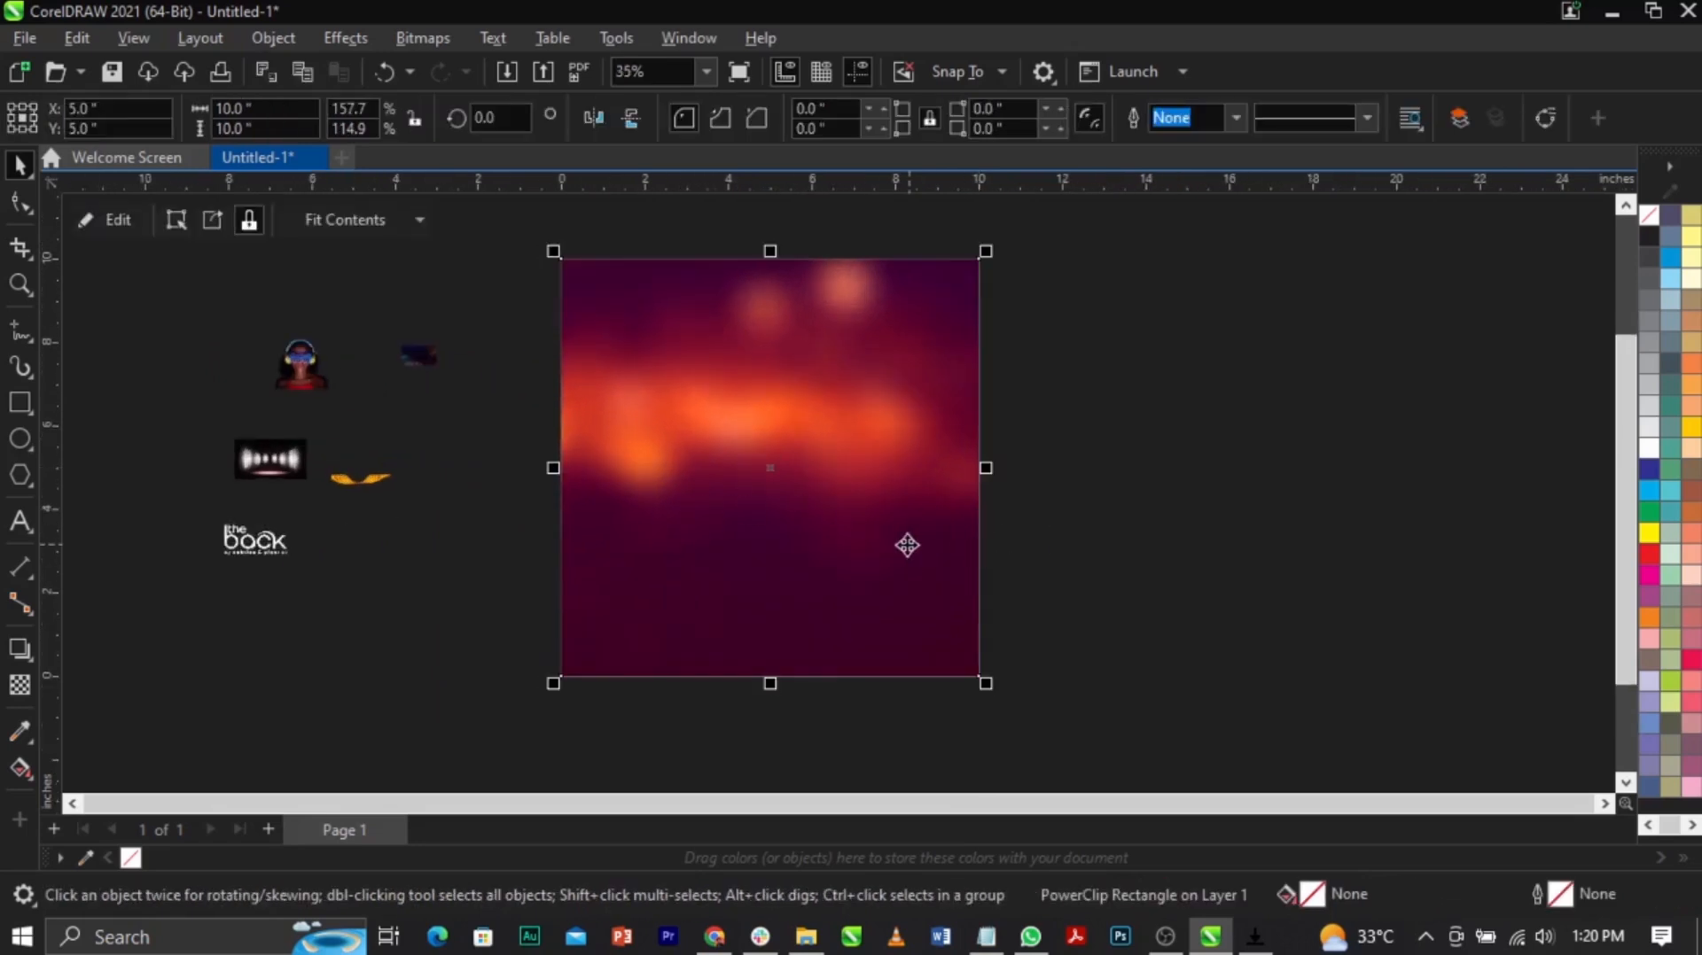
left_click_drag(281, 389, 904, 561)
left_click(881, 594, "shift")
scroll(769, 501, "up", 1)
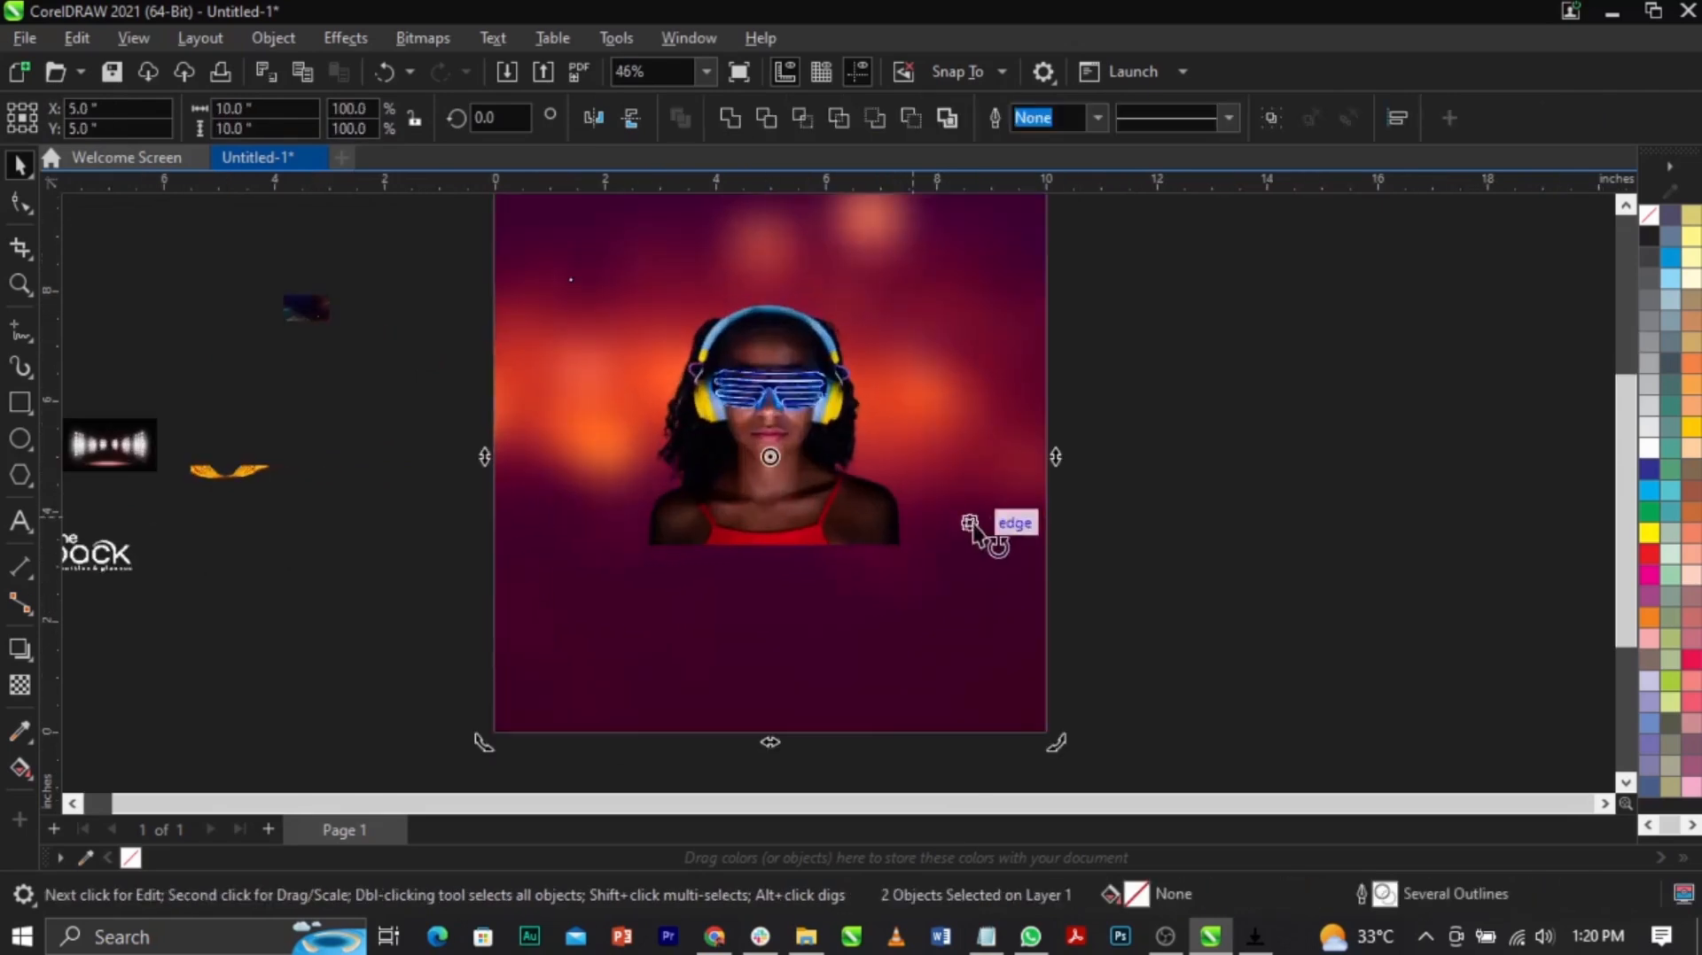
Step: Enlarge the woman image proportionally to about 9.65 inches wide and shift it slightly into place
left_click(844, 509)
left_click_drag(978, 556, 1048, 626)
left_click_drag(853, 530, 858, 537)
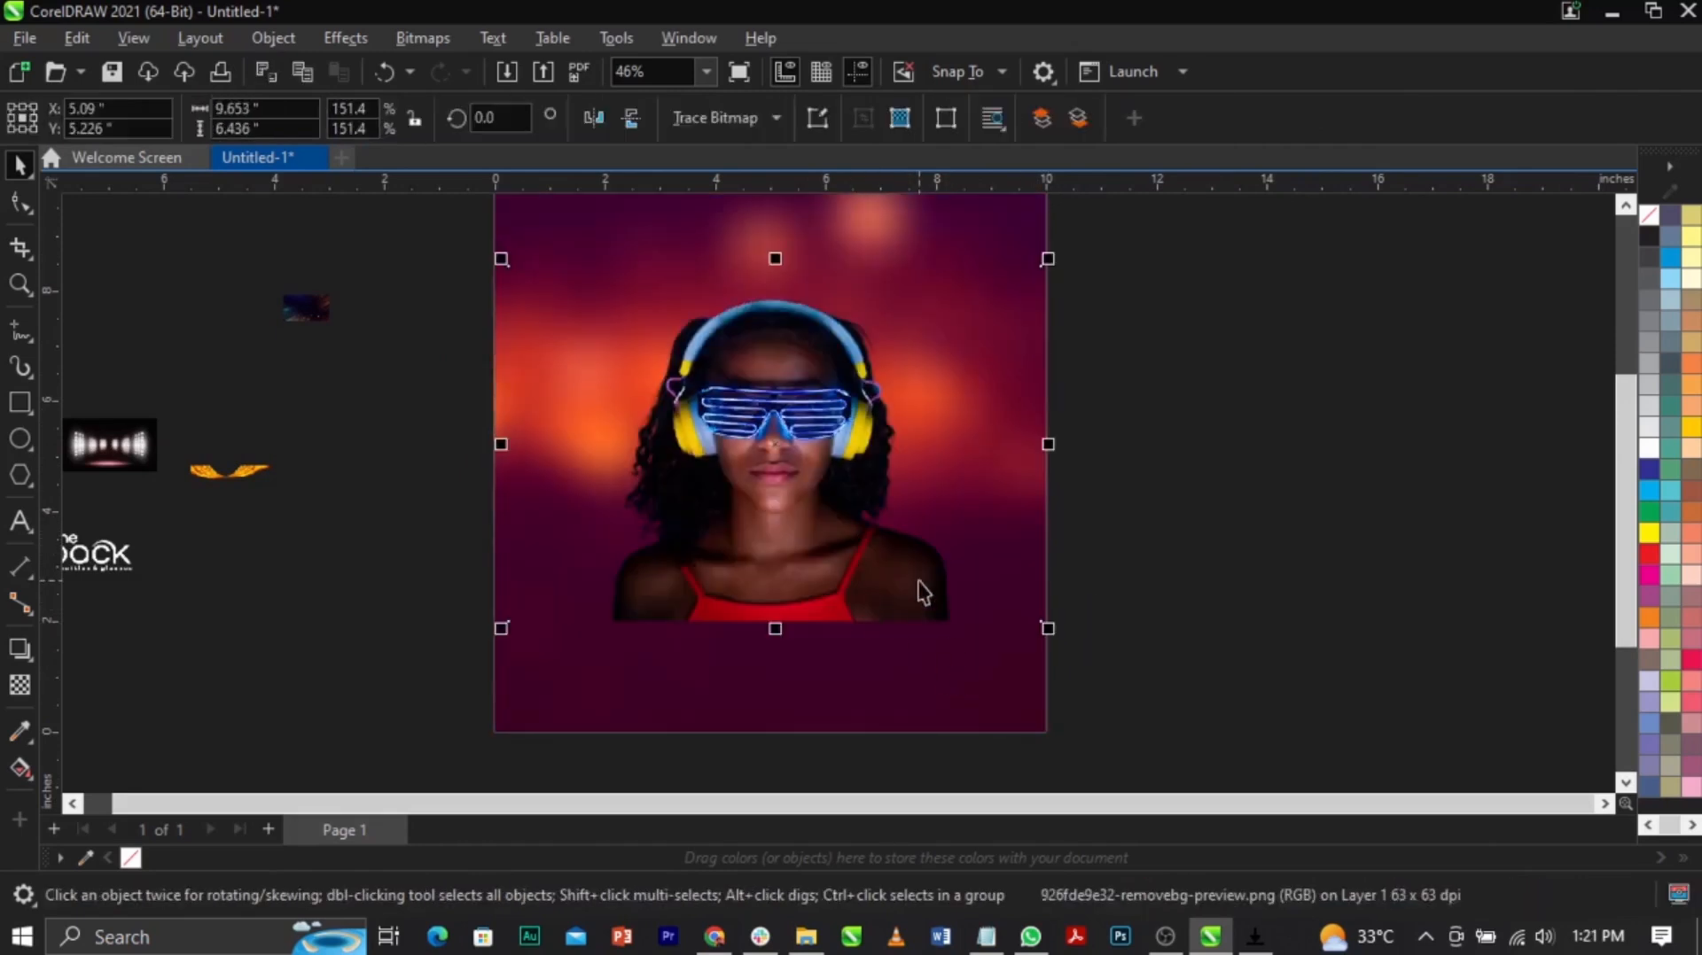
Step: Adjust the woman image with Brightness/Contrast/Intensity, using brightness 10, contrast 27 and intensity 0
left_click(351, 38)
mouse_move(370, 131)
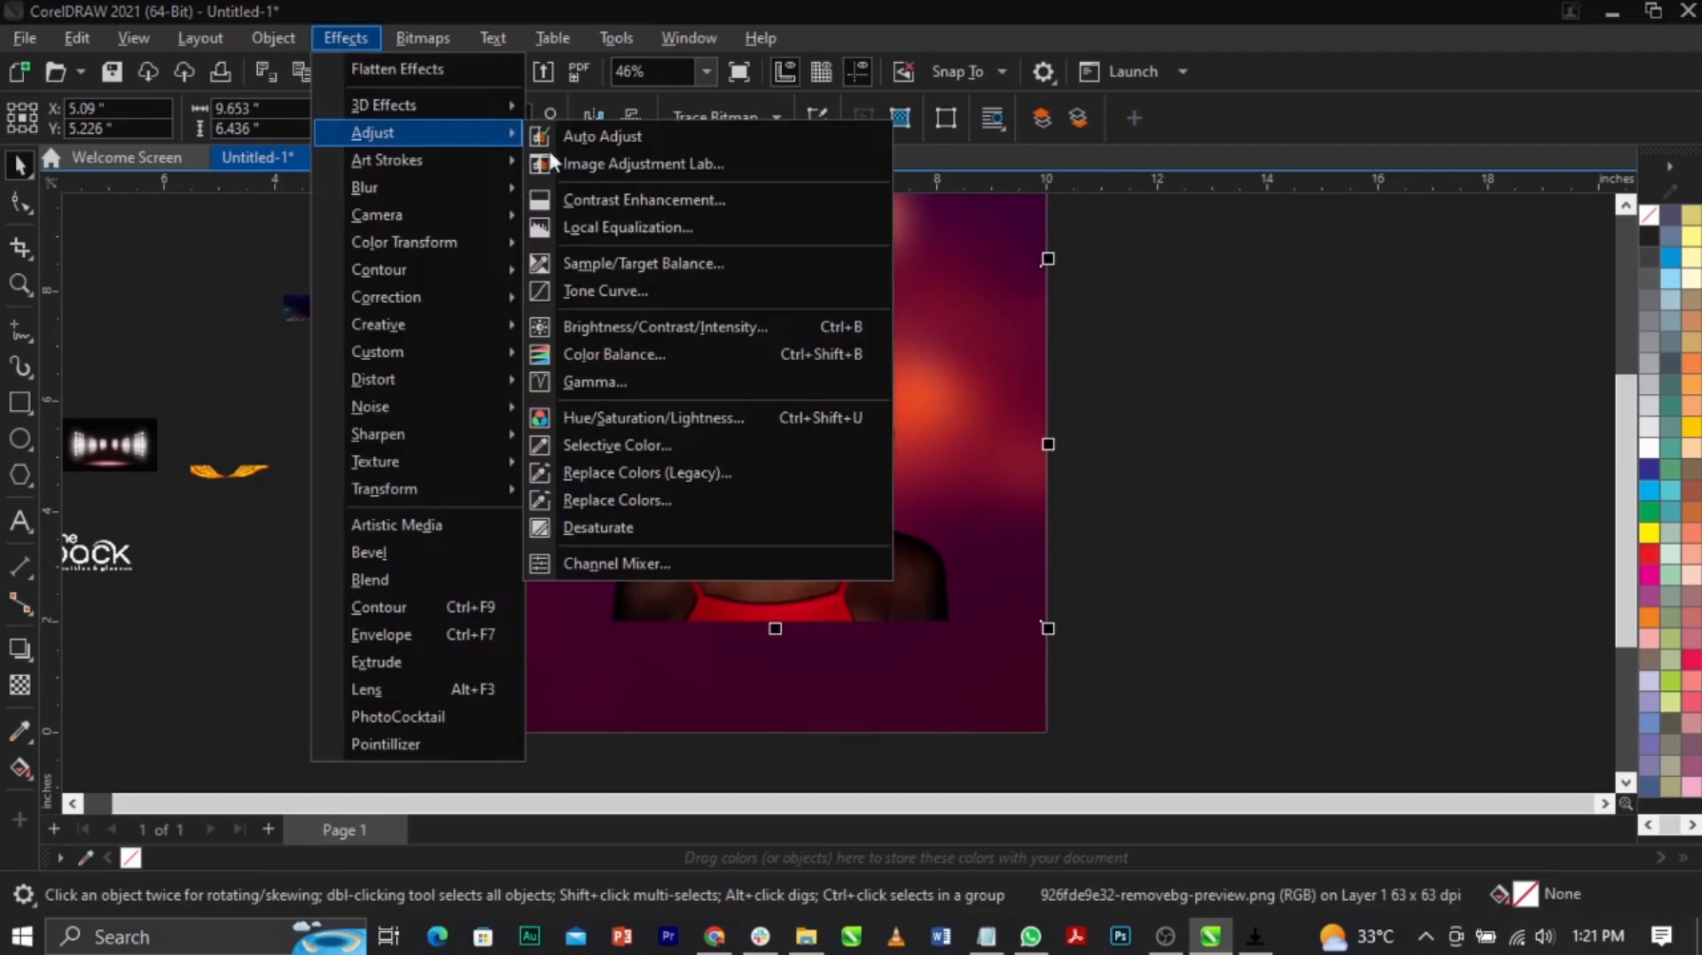
left_click(709, 321)
left_click_drag(897, 326, 1336, 137)
left_click(1336, 237)
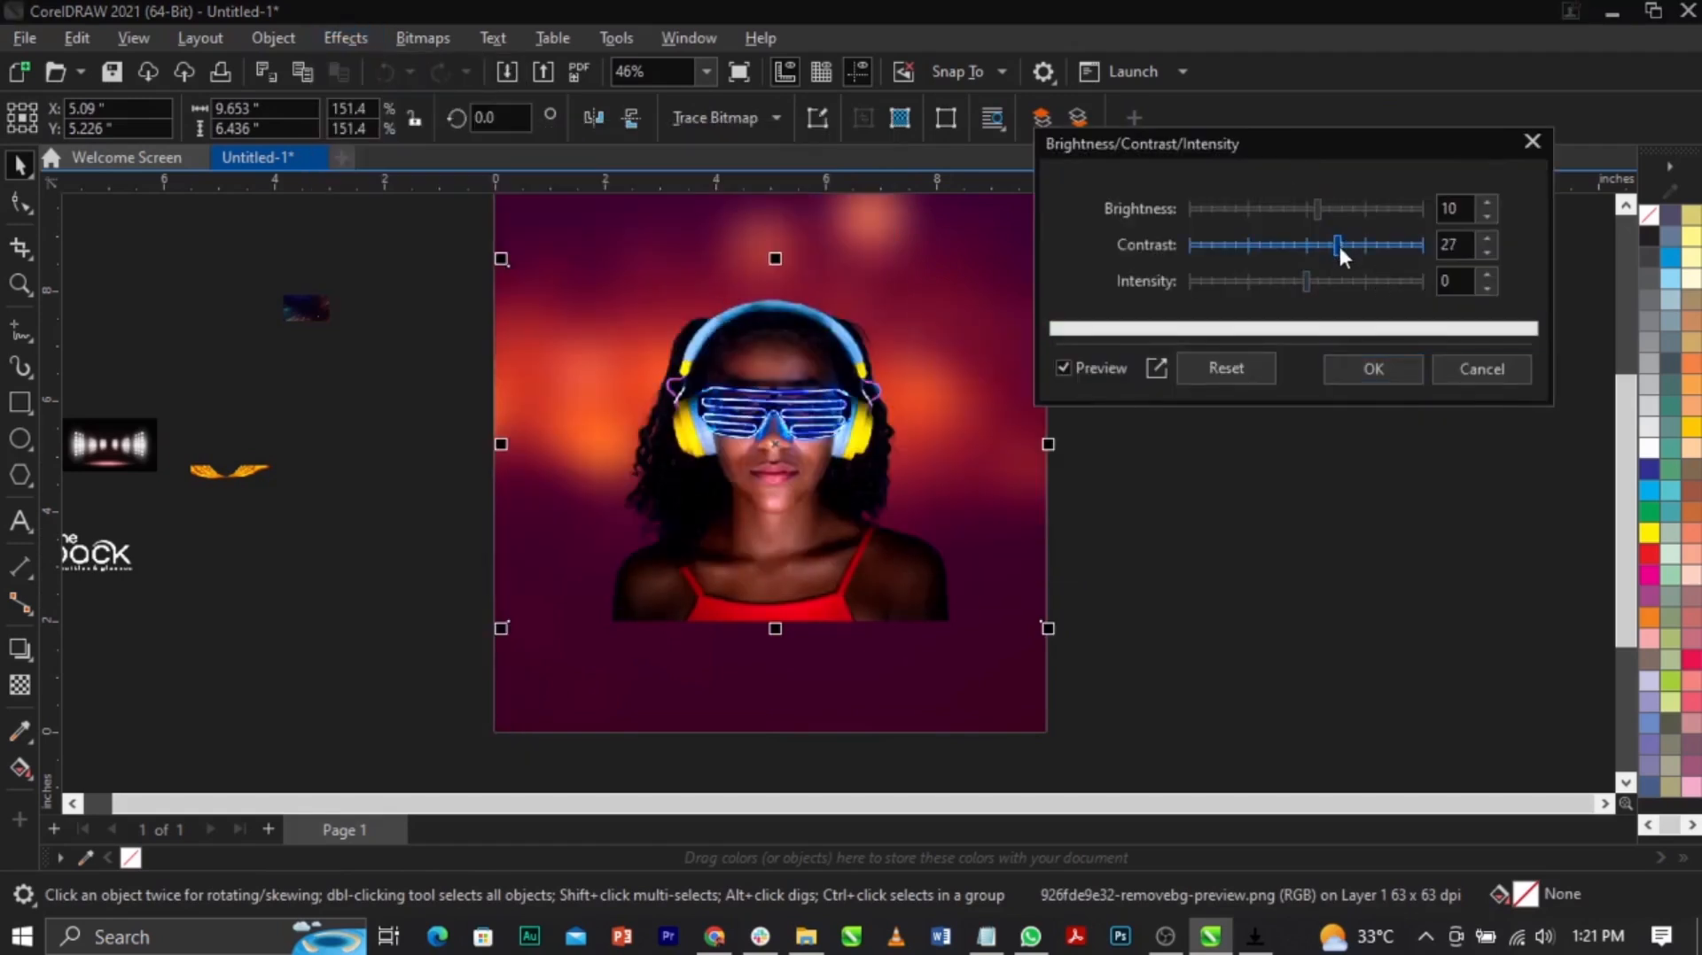
left_click(1375, 369)
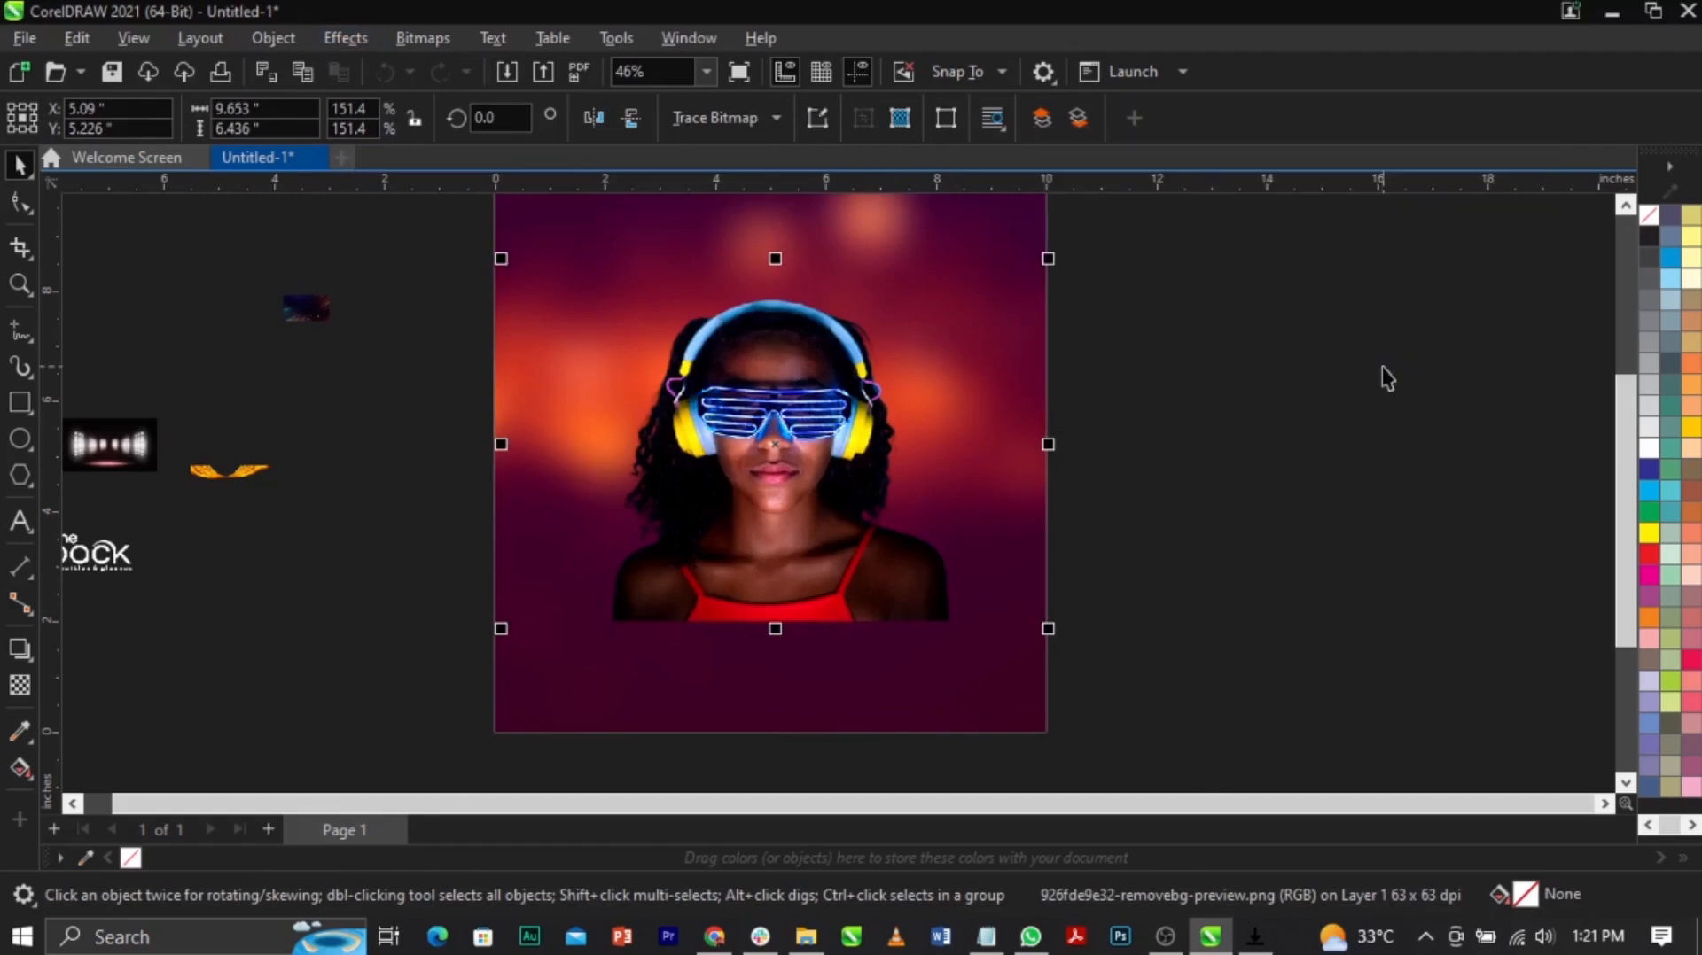
Step: Center the brightened woman image horizontally on the square and nudge it vertically
left_click(933, 722, "shift")
key("c")
left_click(1253, 598)
left_click(901, 524)
left_click_drag(782, 487, 782, 493)
Step: Apply a downward linear fountain transparency at -90° to the woman image, fading her shoulders into the background
left_click(19, 686)
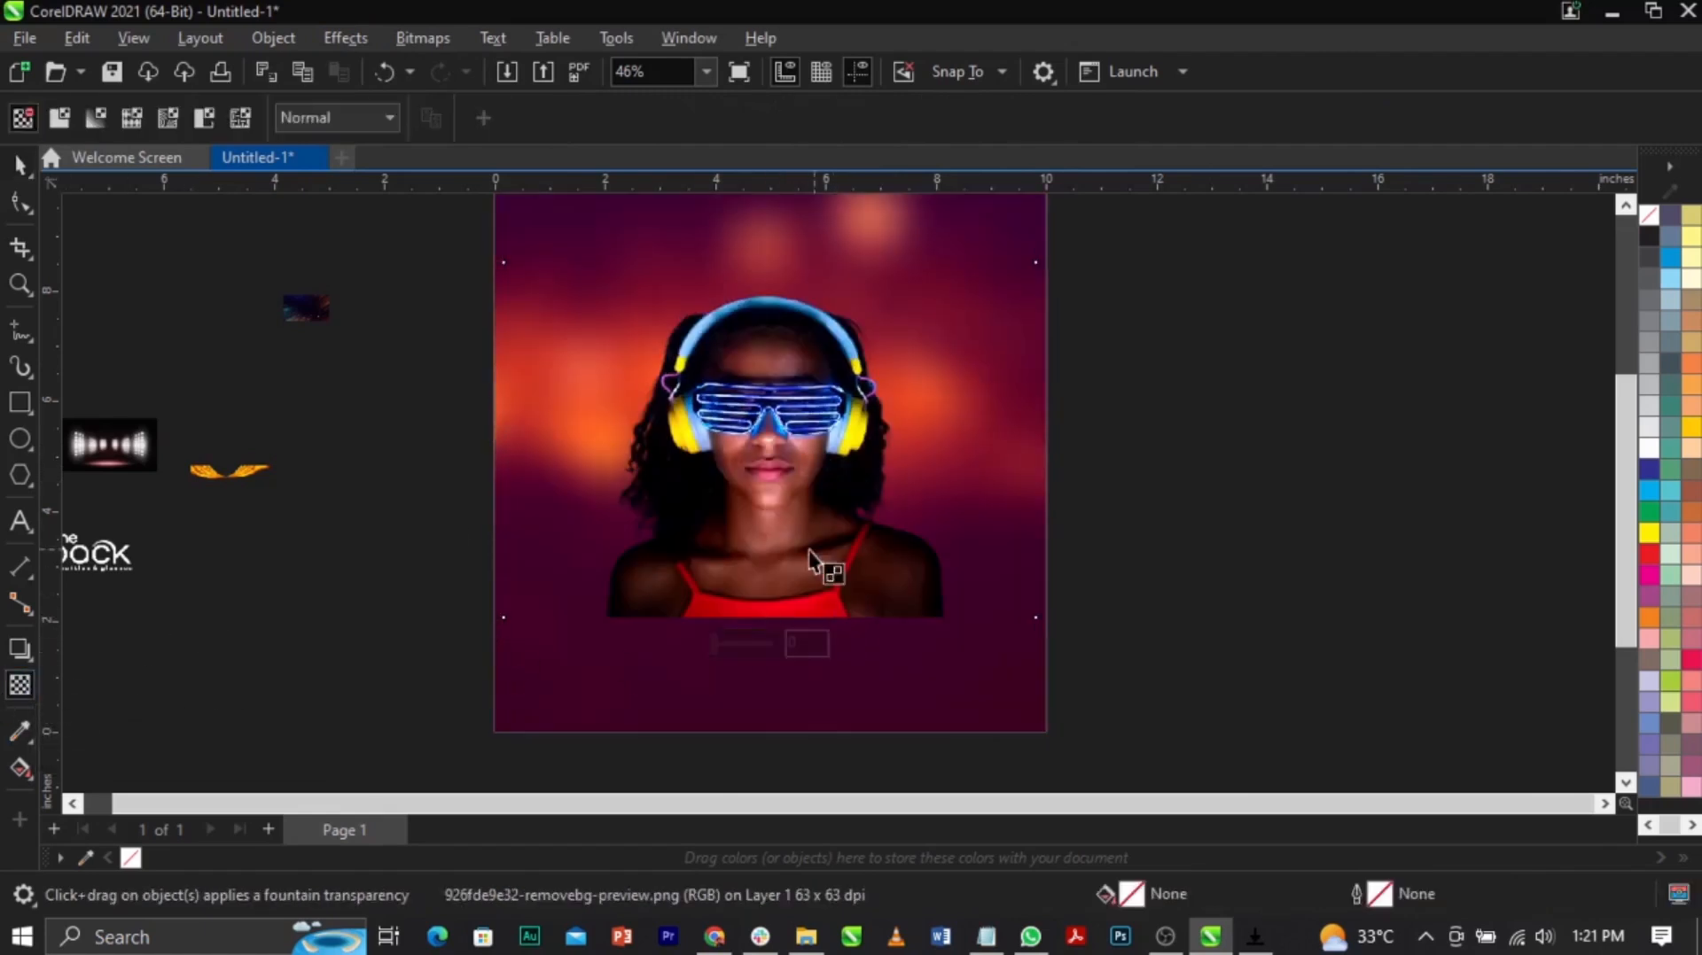
left_click_drag(788, 517, 782, 588)
left_click_drag(781, 479, 782, 417)
left_click_drag(781, 587, 783, 578)
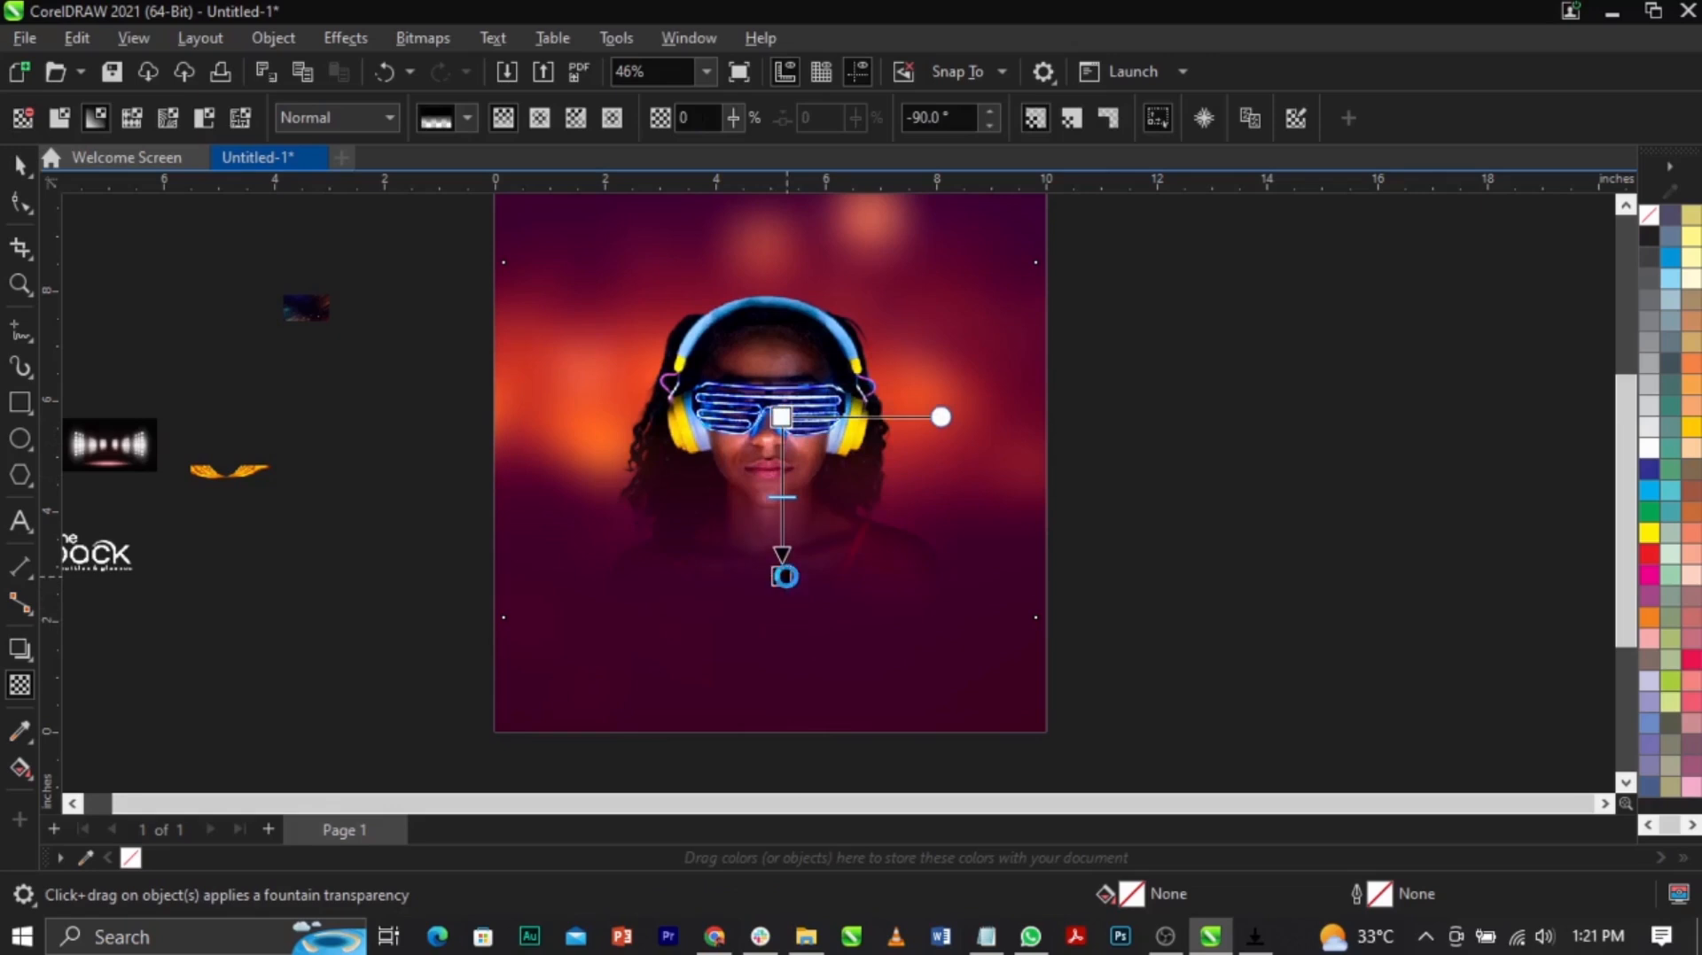
Step: Enlarge the faded woman image to about 10 inches wide and center it horizontally on the square
key("space")
left_click_drag(1043, 625, 1051, 631)
left_click_drag(866, 505, 870, 489)
scroll(869, 490, "down", 1)
scroll(863, 406, "up", 1)
left_click_drag(862, 407, 860, 414)
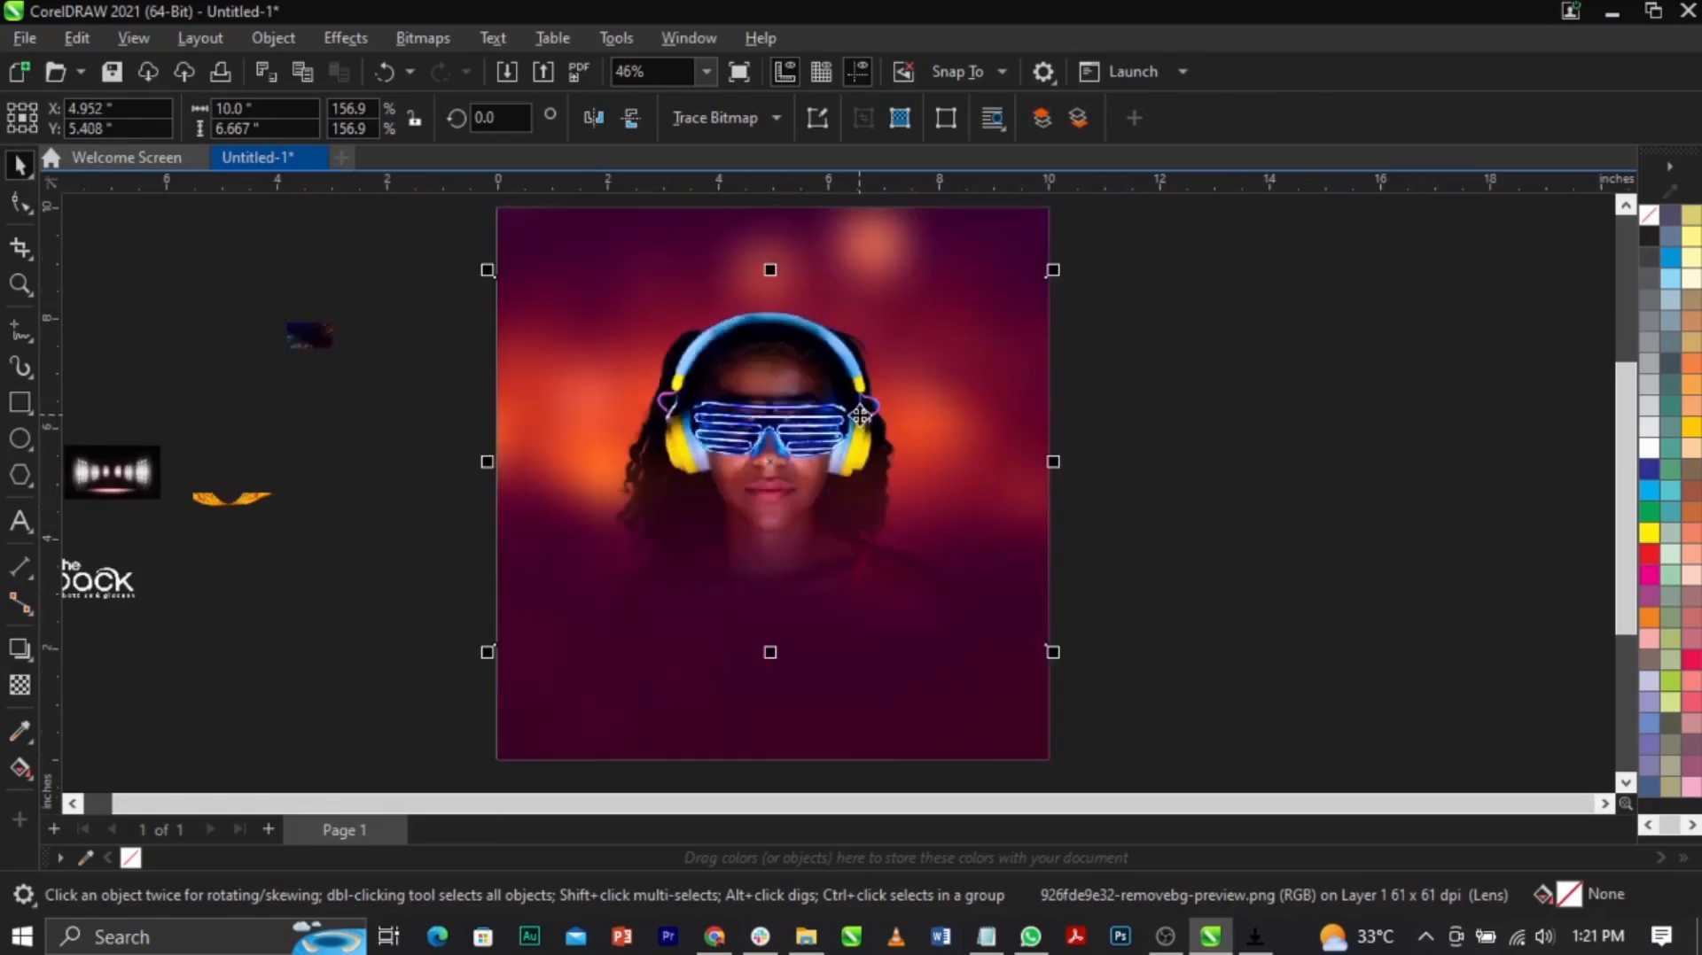
left_click(866, 738, "shift")
key("c")
left_click(1155, 600)
Step: PowerClip the woman image inside the square and open the PowerClip contents for editing
double_click(769, 492)
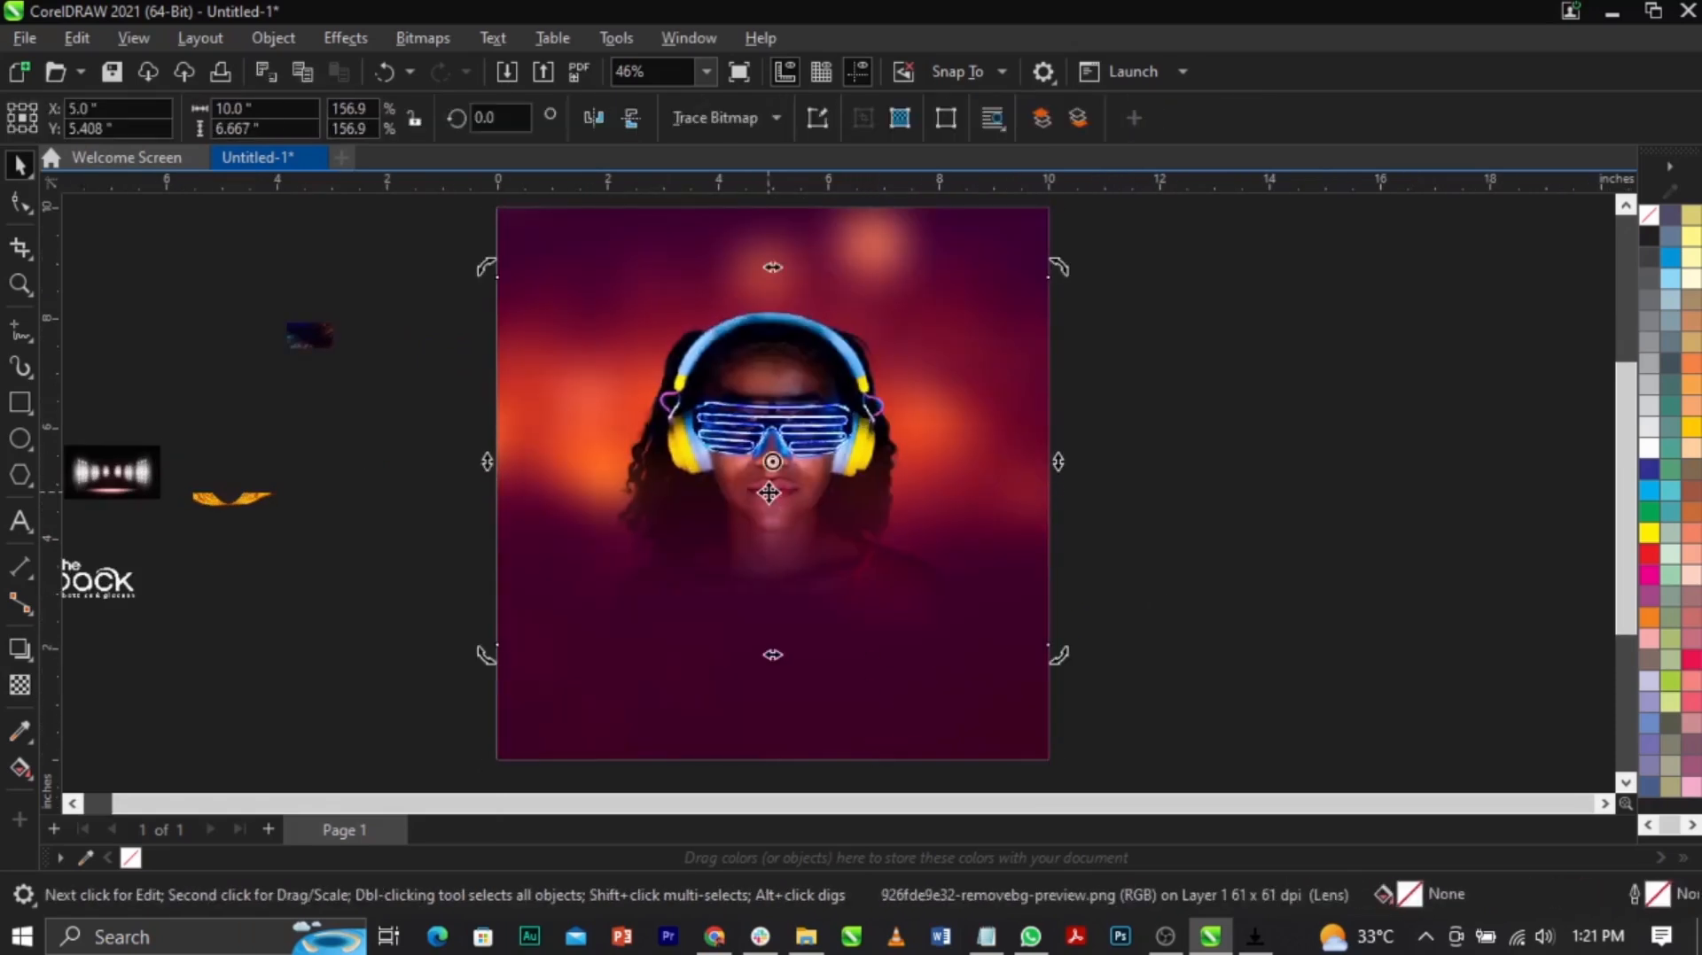
right_click(768, 493)
left_click(843, 537)
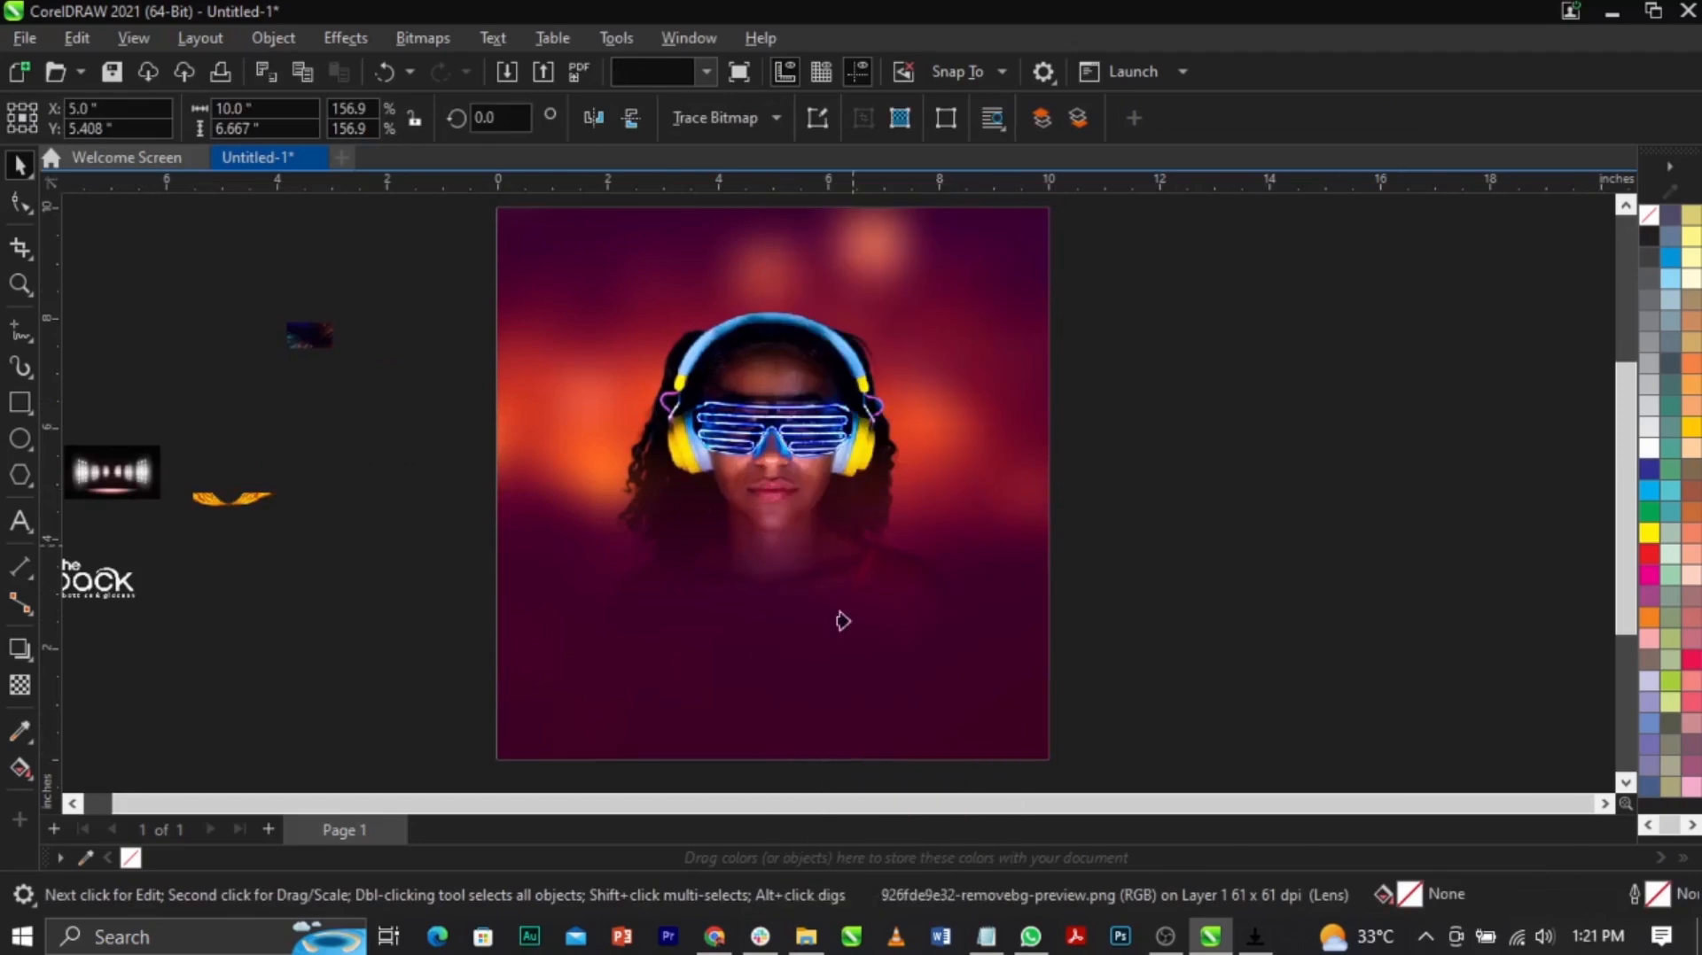
left_click(843, 544)
left_click(1187, 618)
left_click(833, 539)
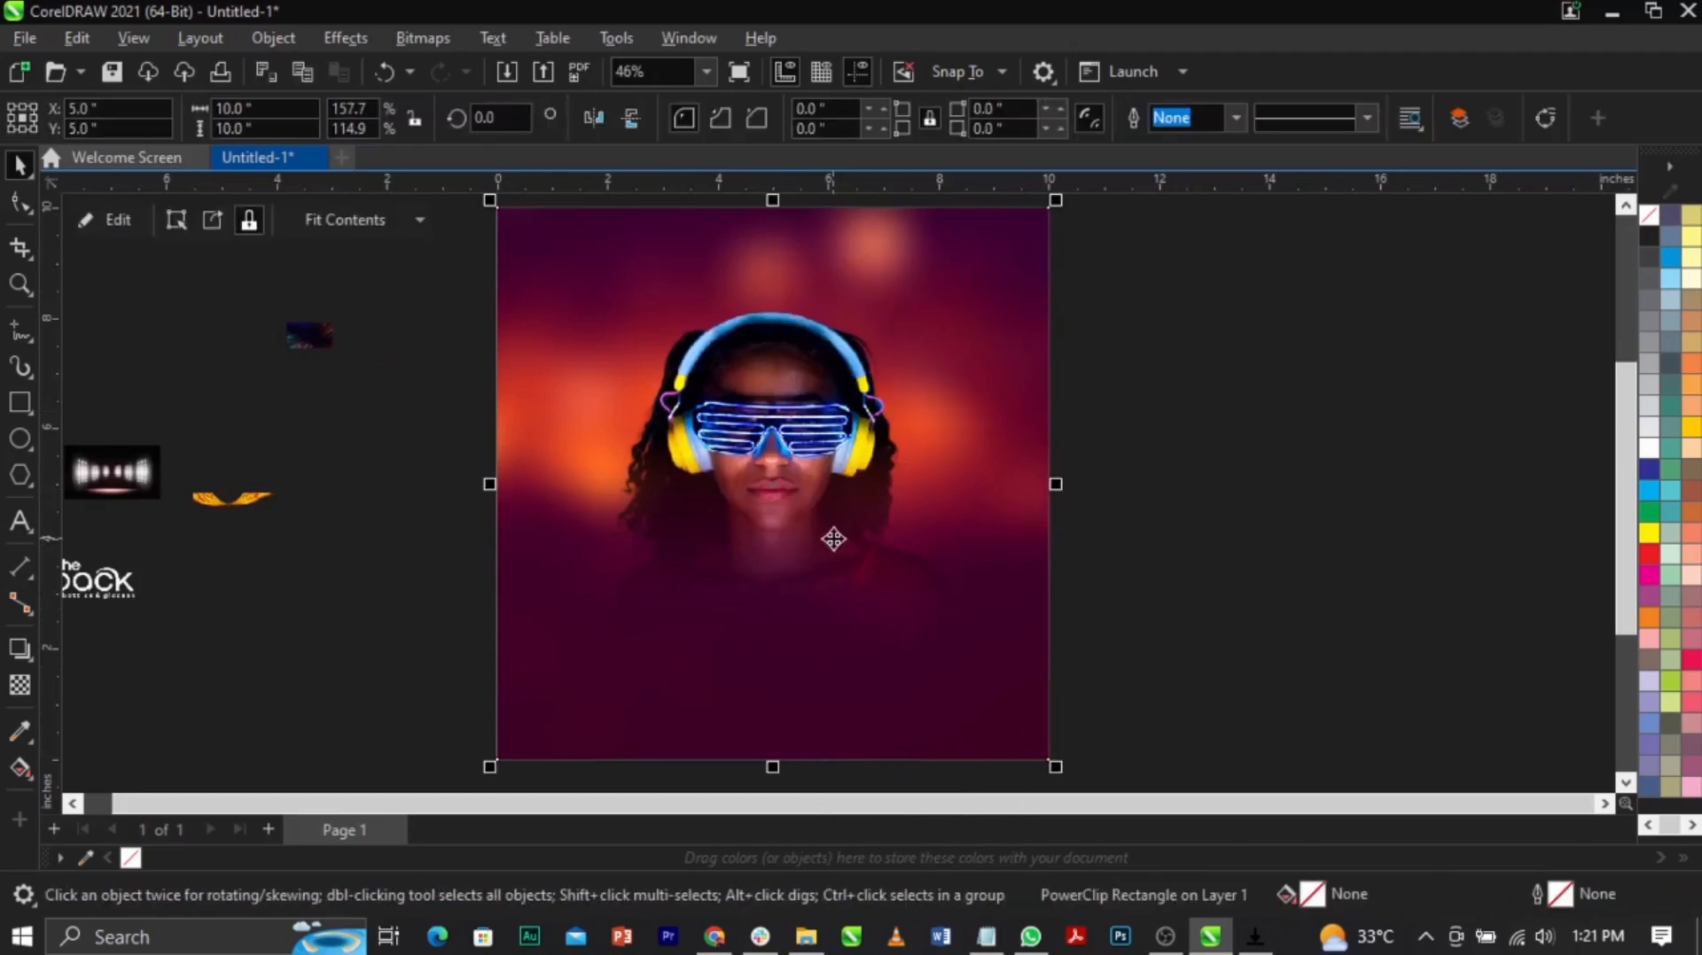
right_click(833, 539)
left_click(922, 183)
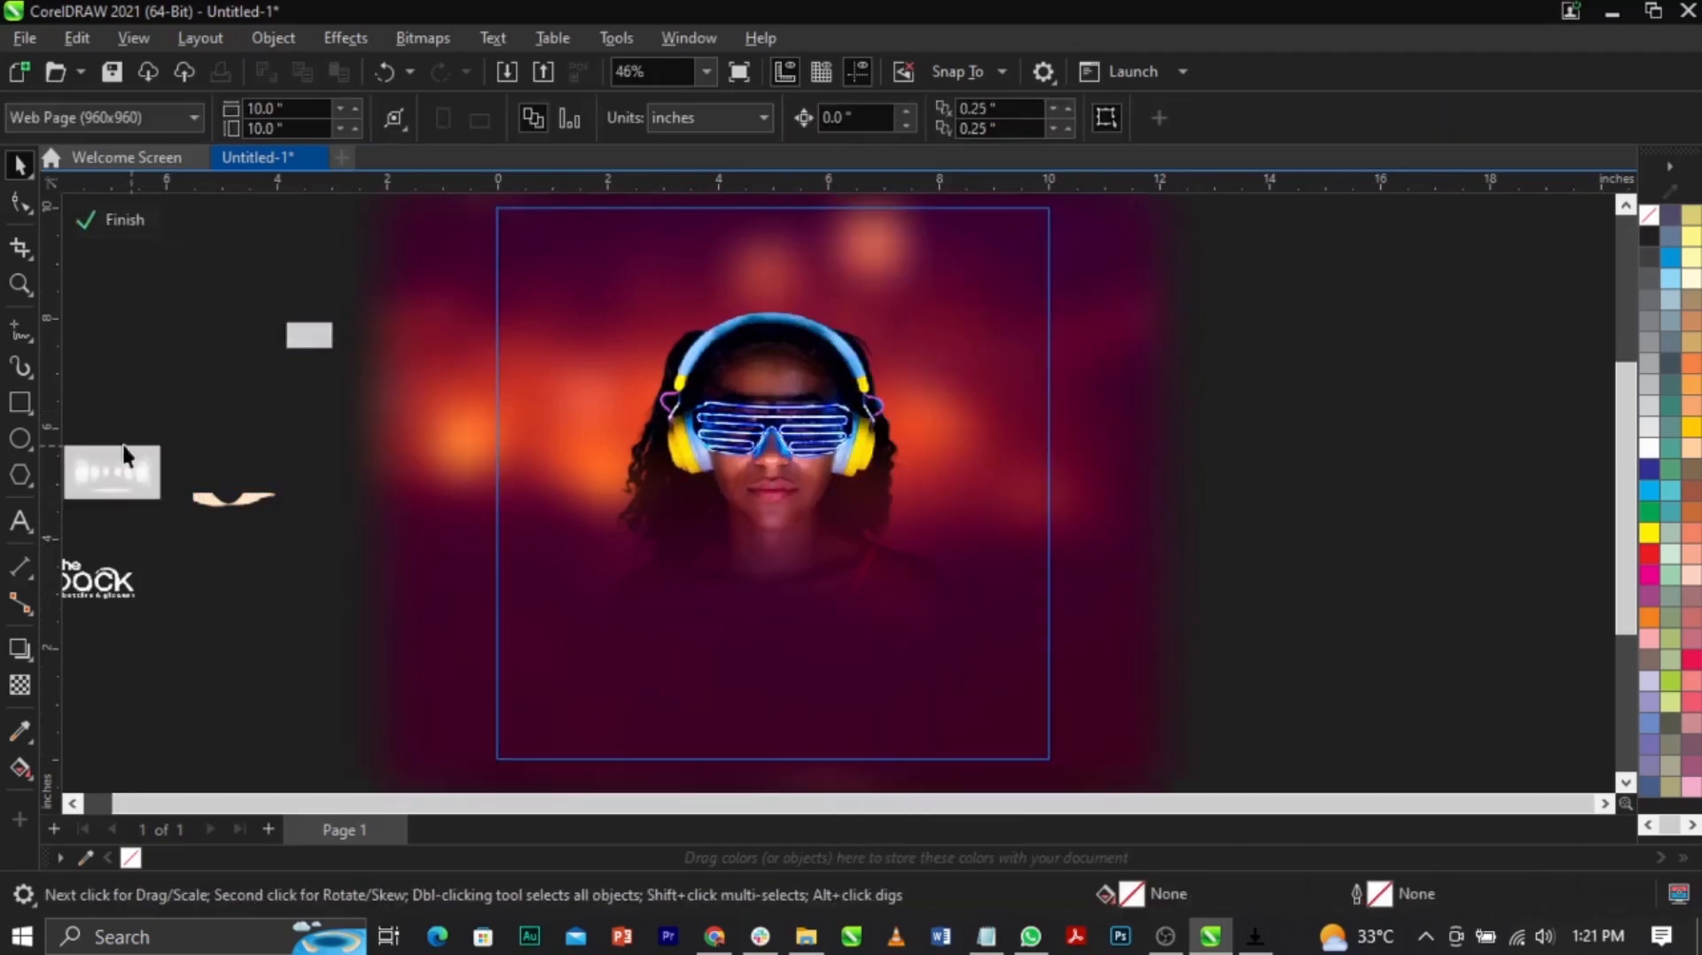
Step: Draw a rectangle about 10.87 by 4.23 inches across the lower part of the square and fill it with red
key("F6")
left_click_drag(479, 547, 1049, 734)
key("space")
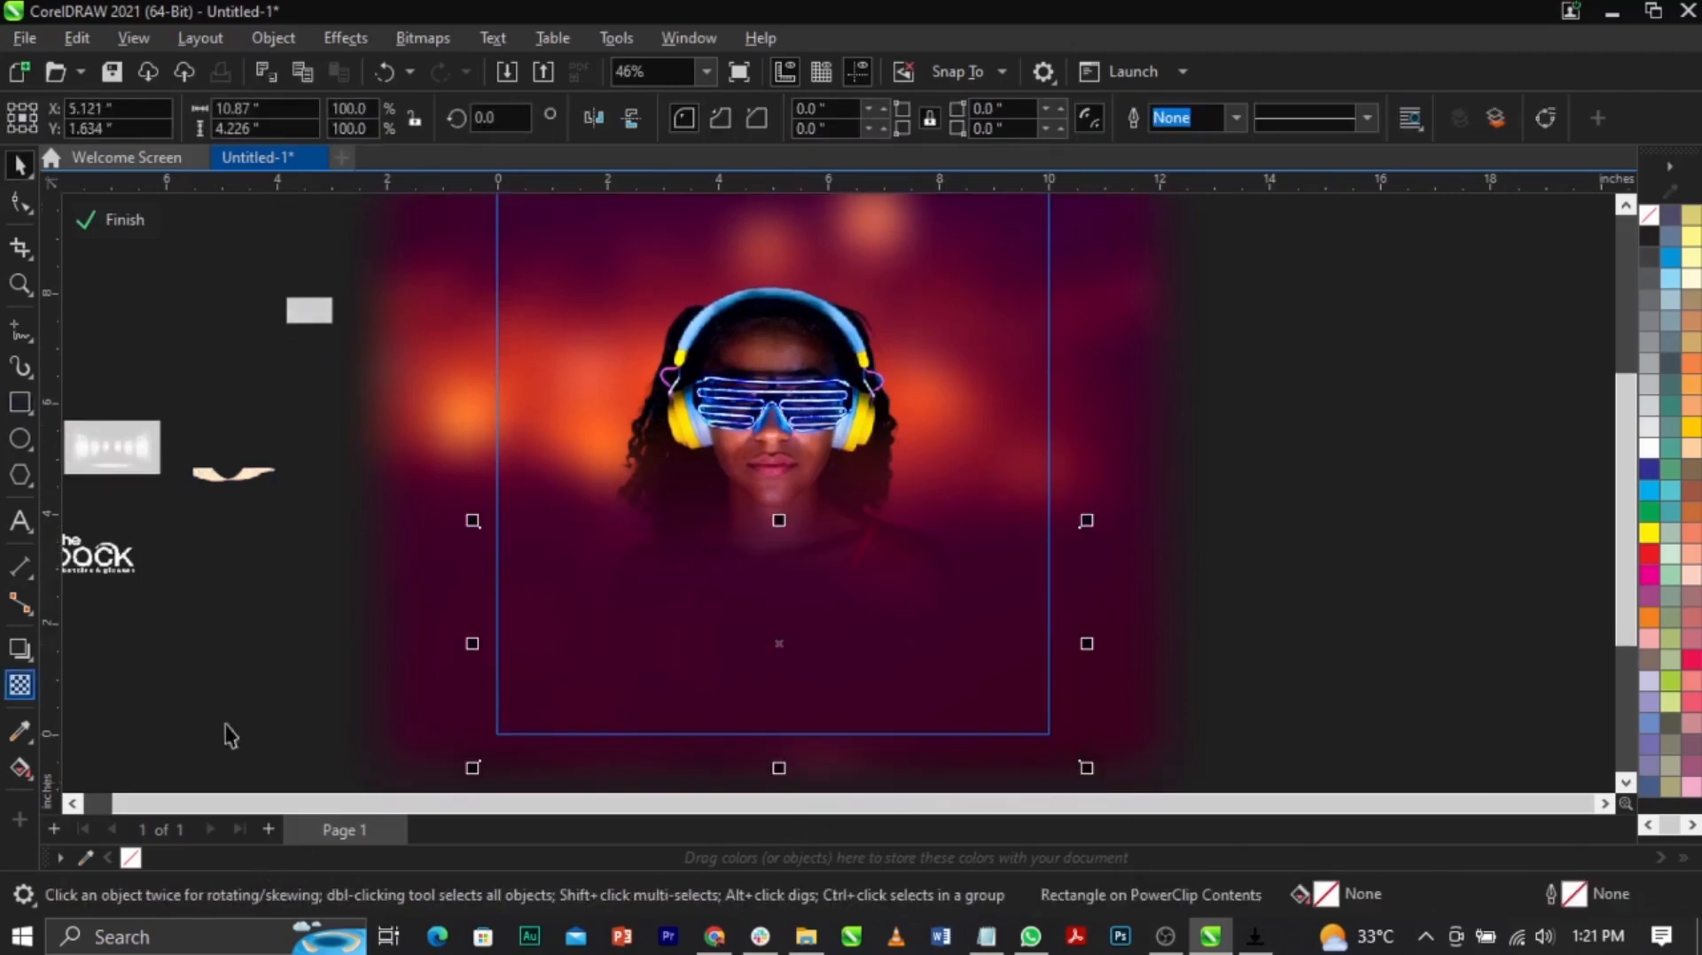
left_click(1646, 556)
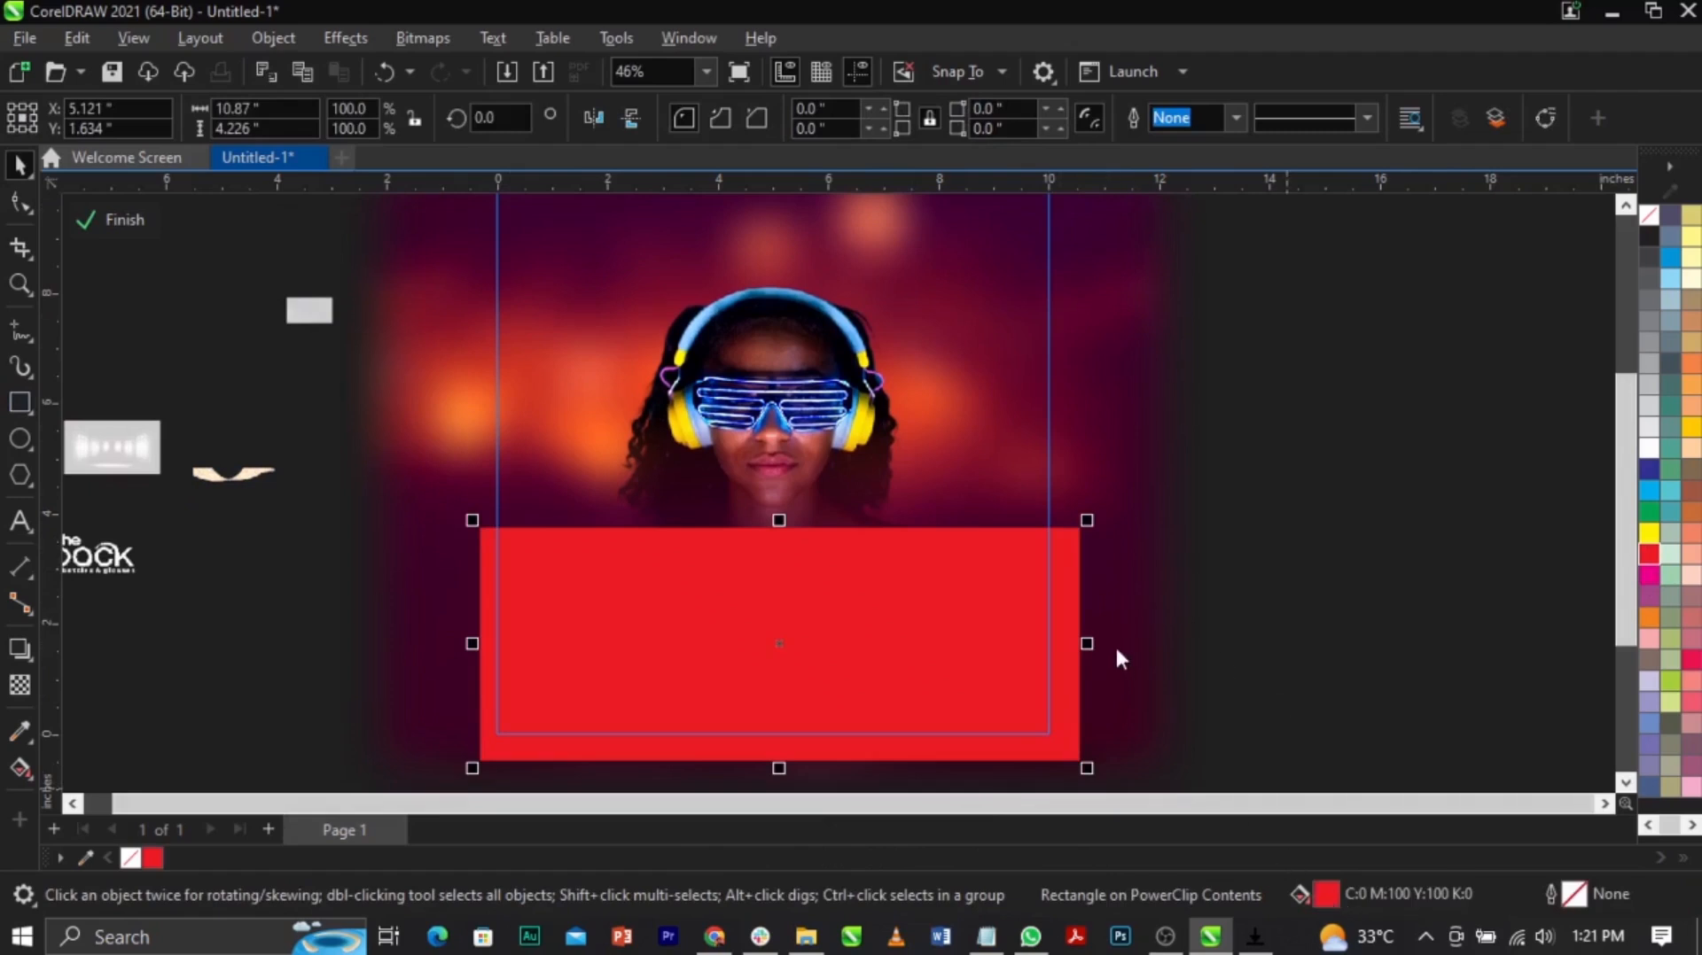
Step: Change the rectangle's uniform fill to dark red #360002 using the RGB color model
double_click(1326, 894)
left_click_drag(859, 138, 1407, 83)
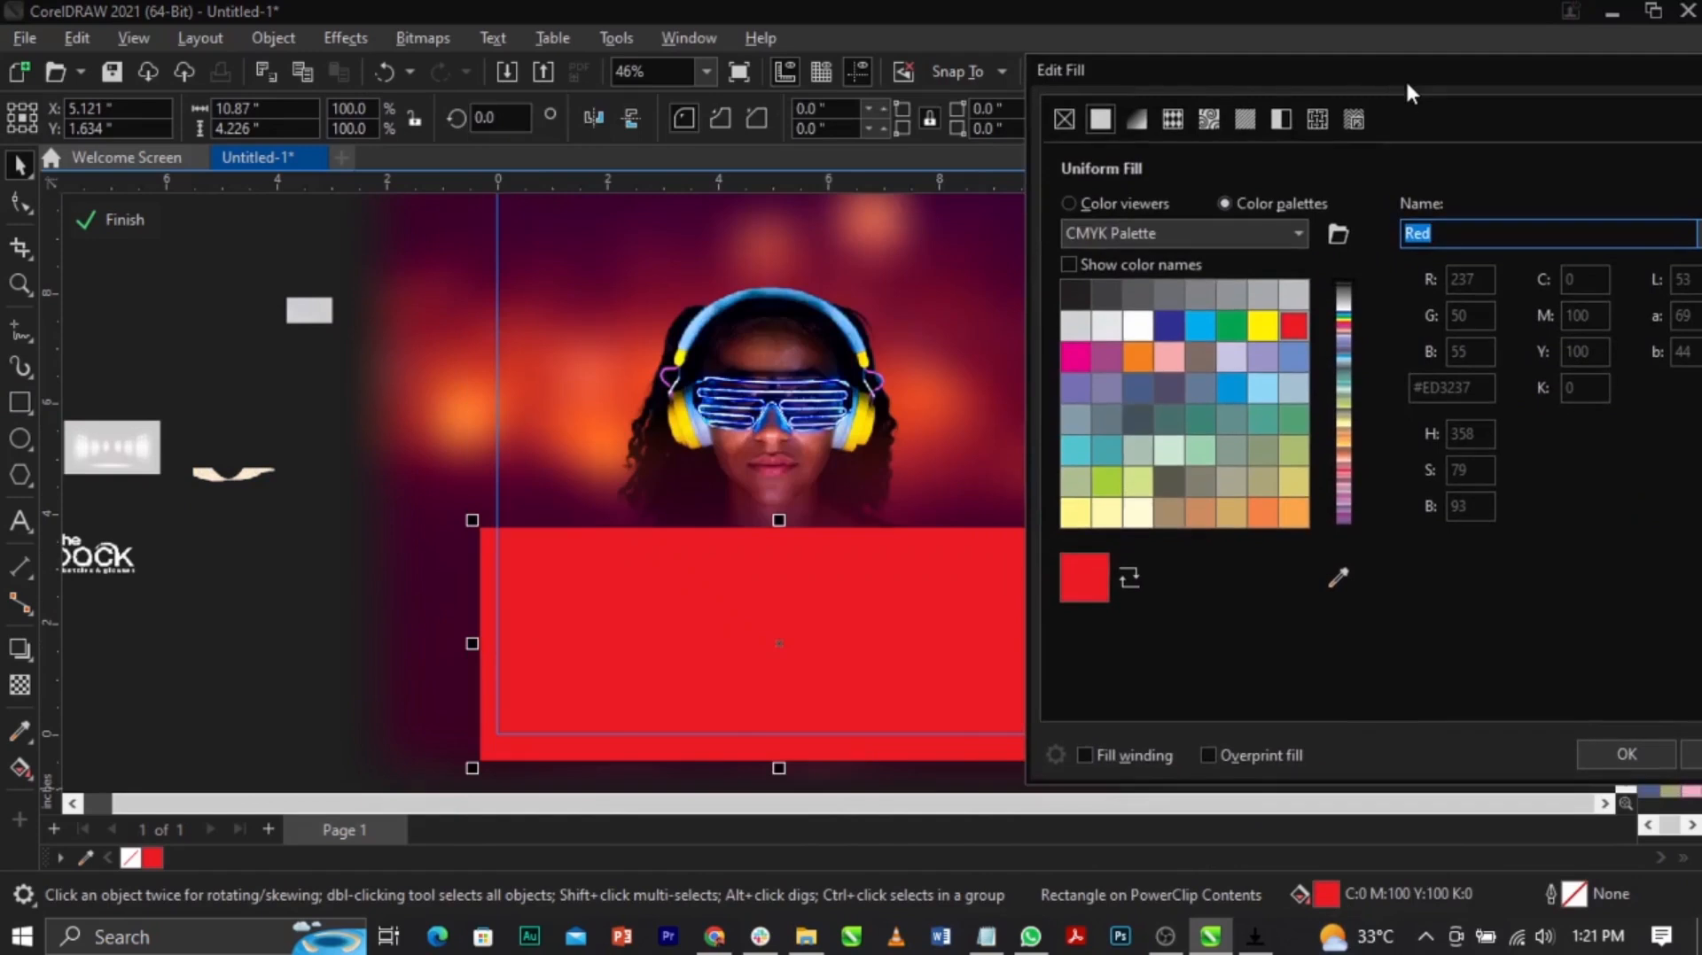
left_click(1157, 203)
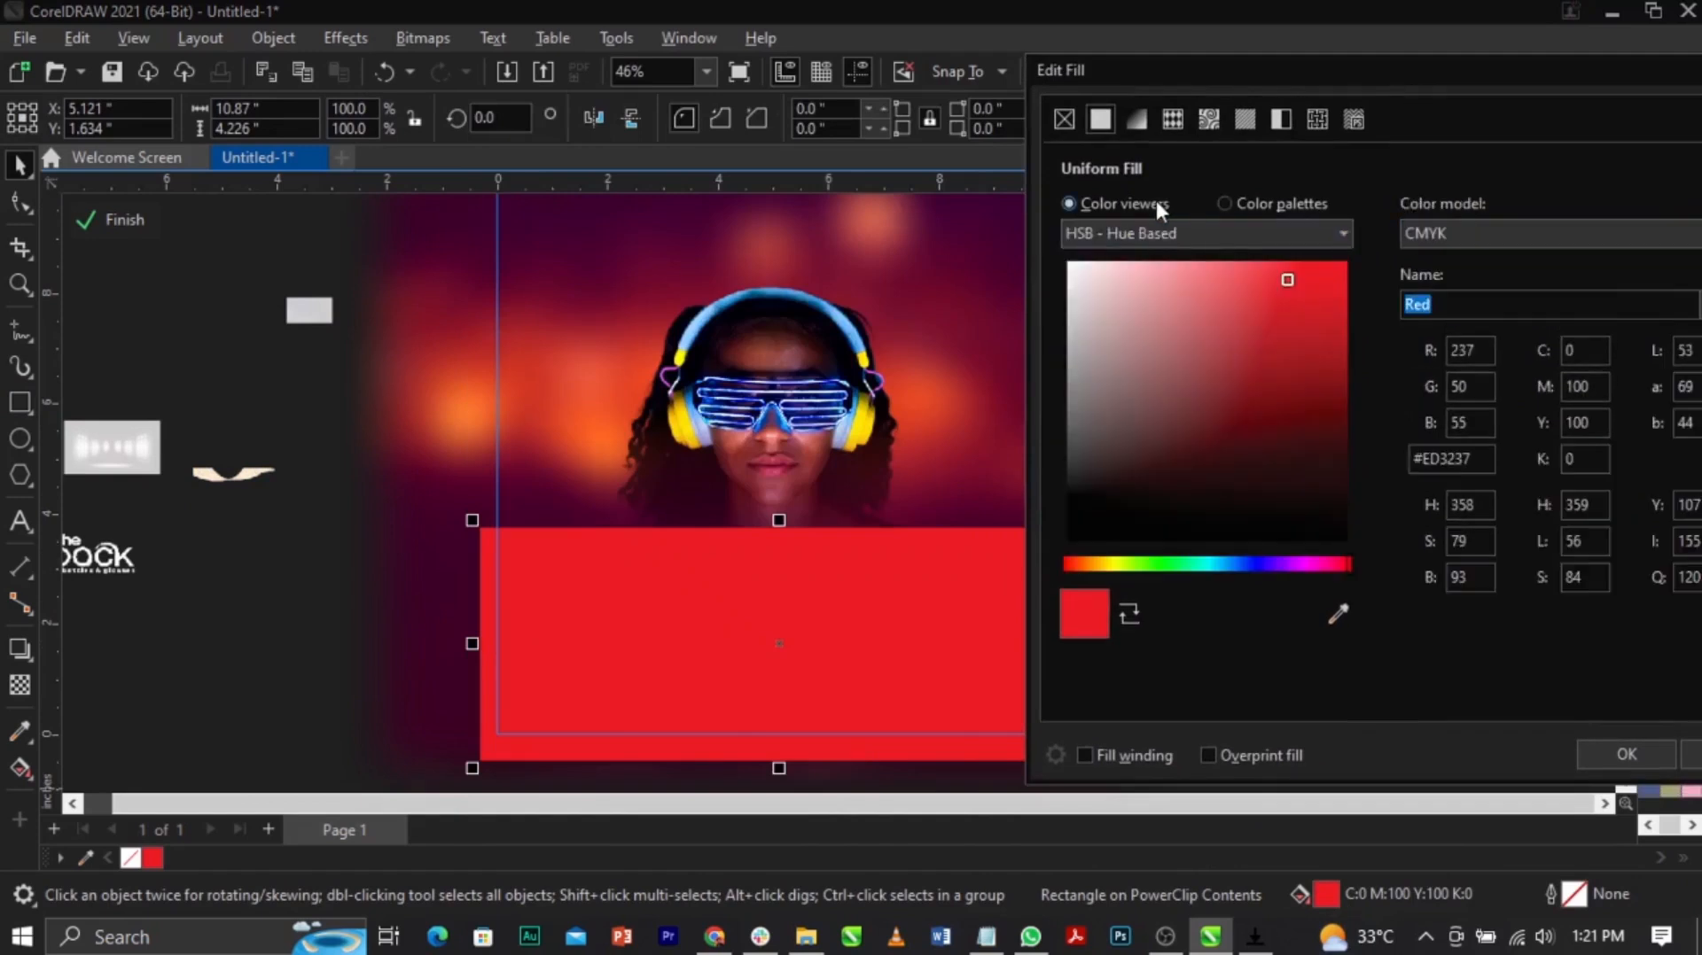
left_click(1462, 234)
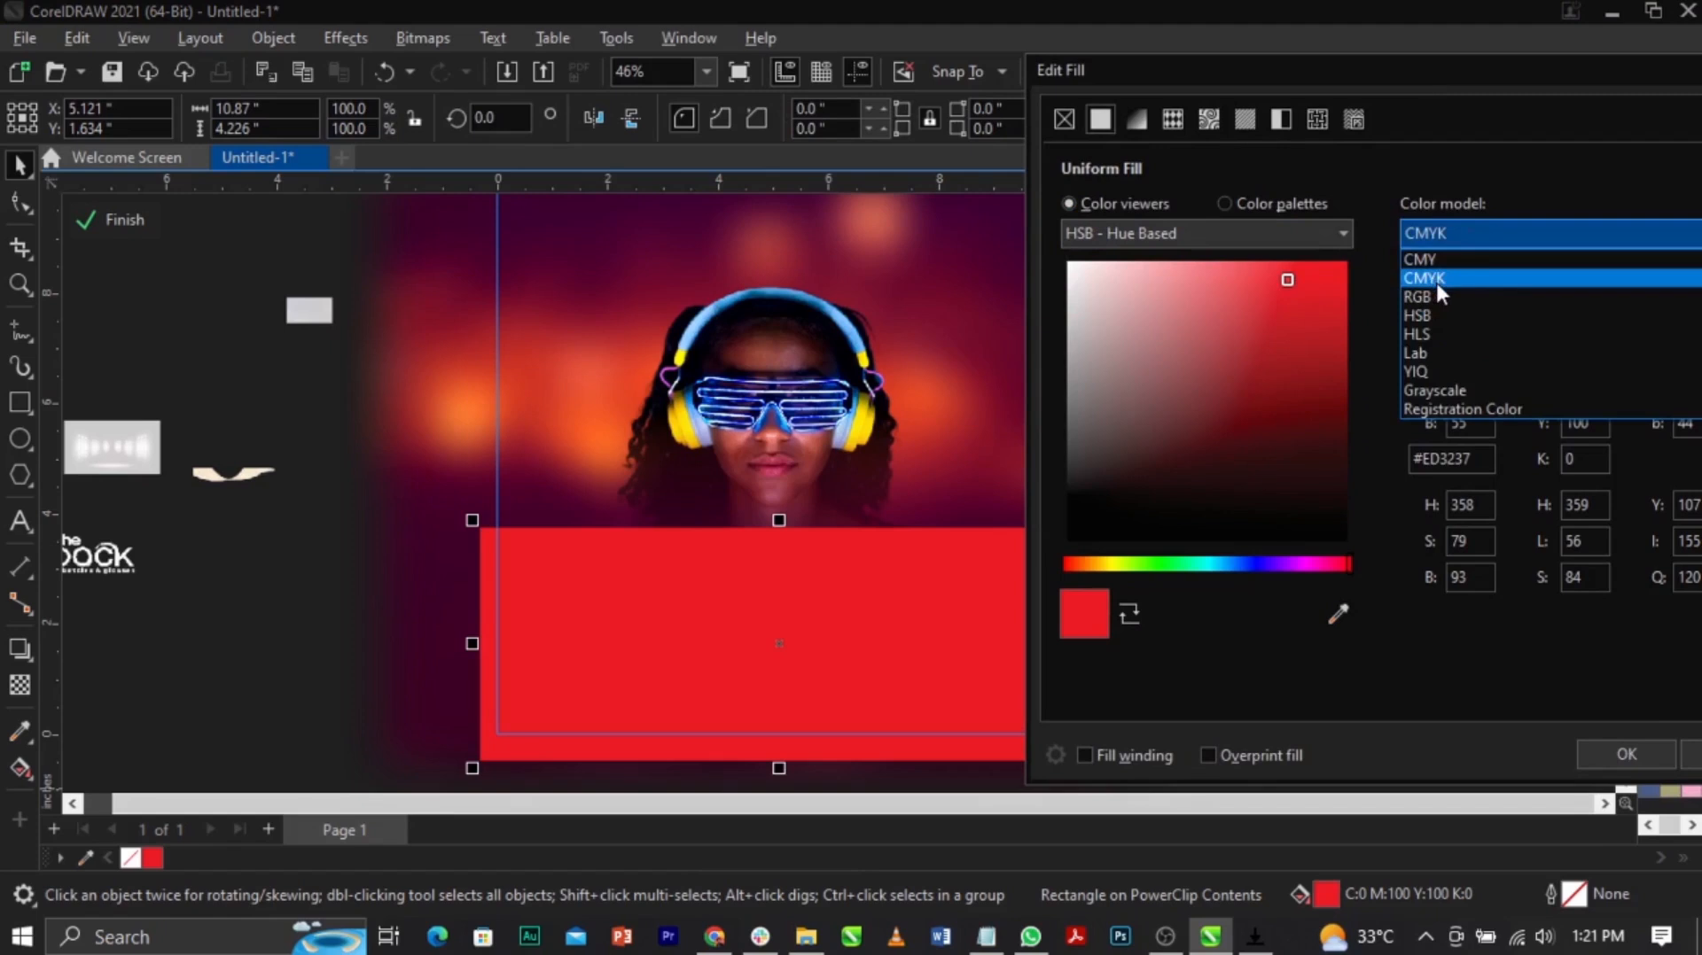
left_click(1436, 289)
left_click_drag(1327, 436, 1355, 485)
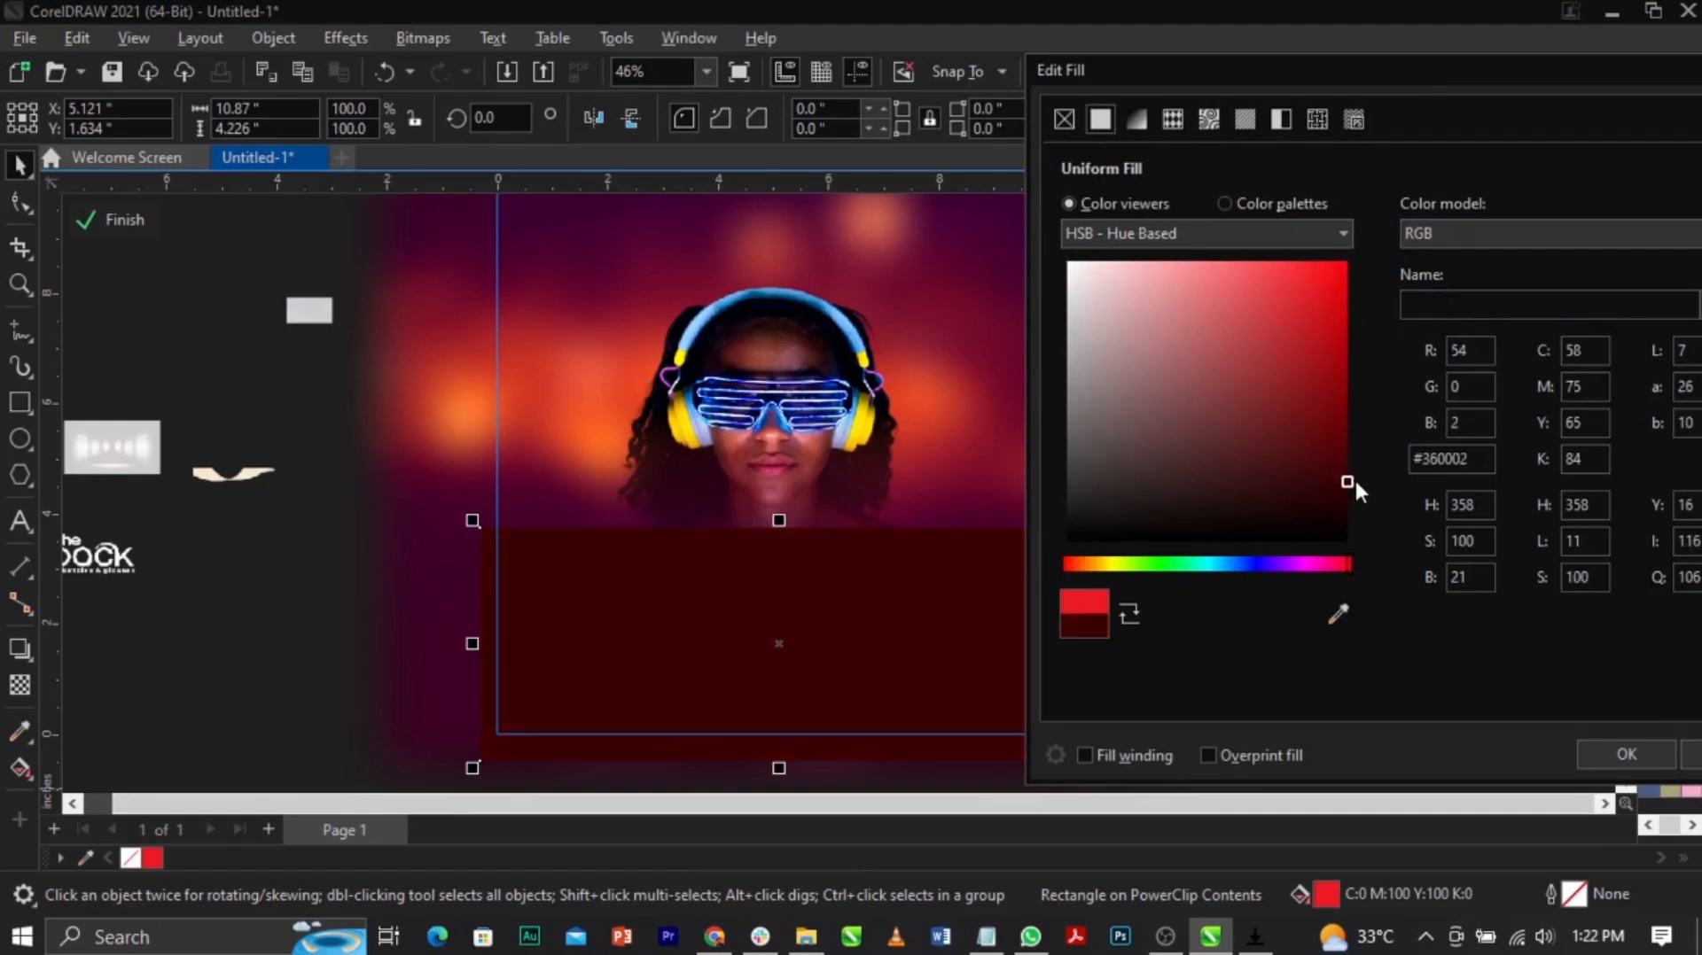
left_click(1640, 743)
Step: Apply an upward linear fountain transparency at 90° to the dark red rectangle, fading its upper edge into the woman's shoulders
left_click(18, 687)
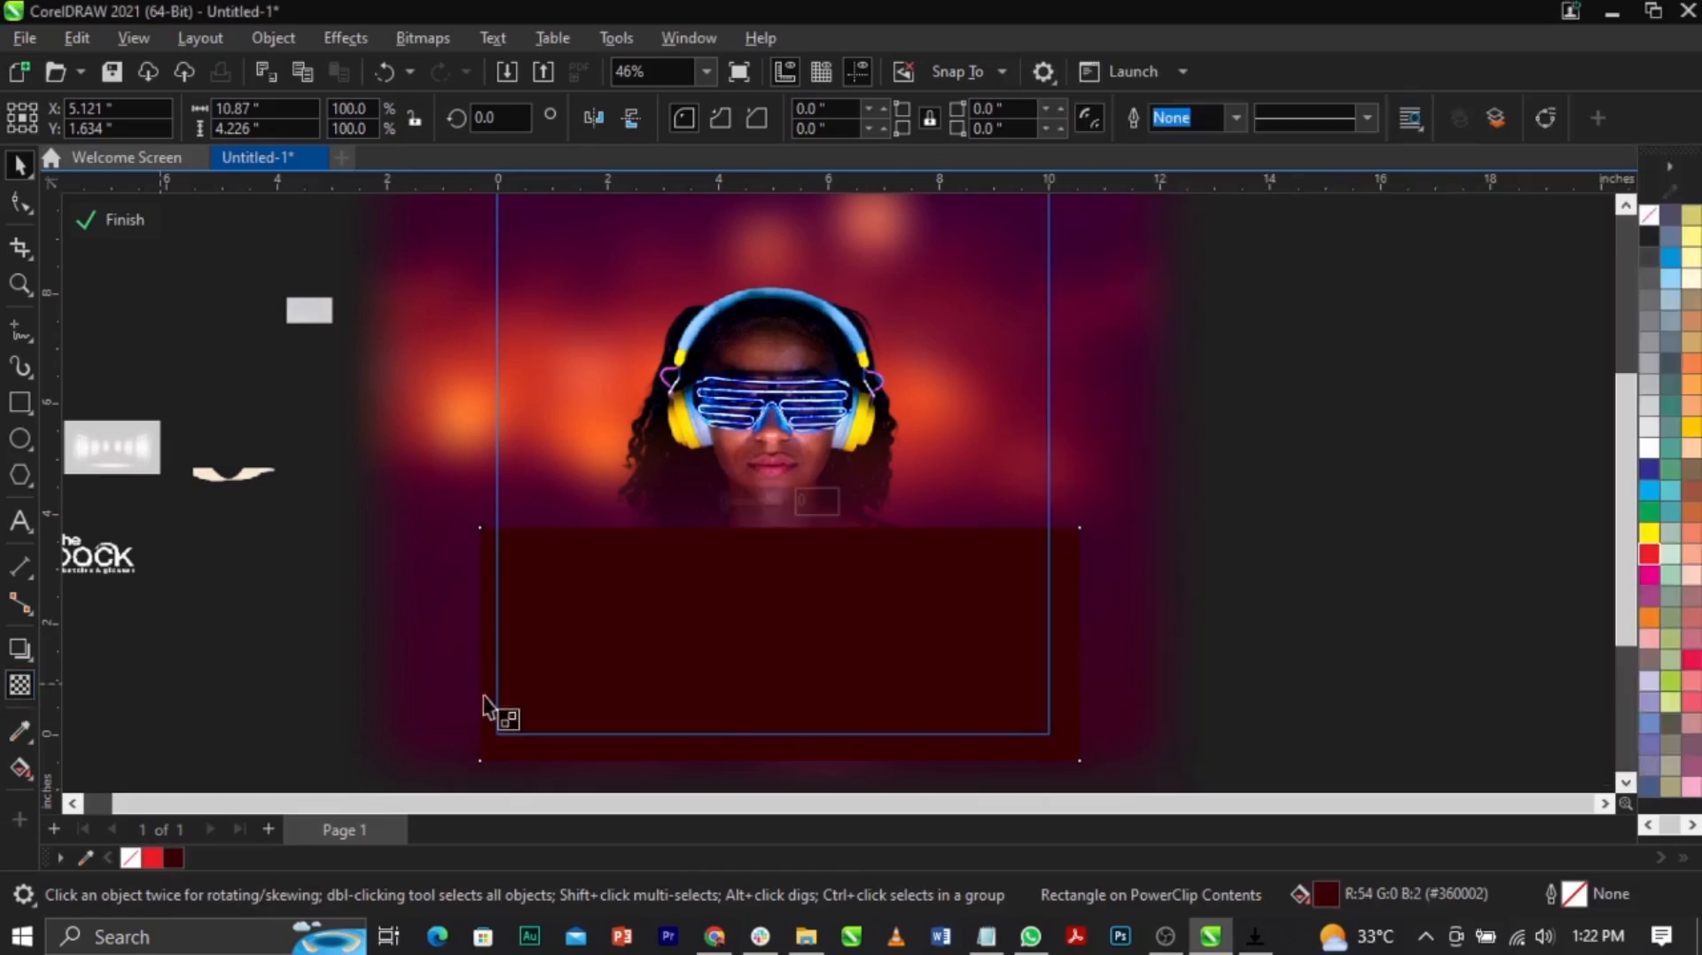
left_click_drag(794, 665, 795, 543)
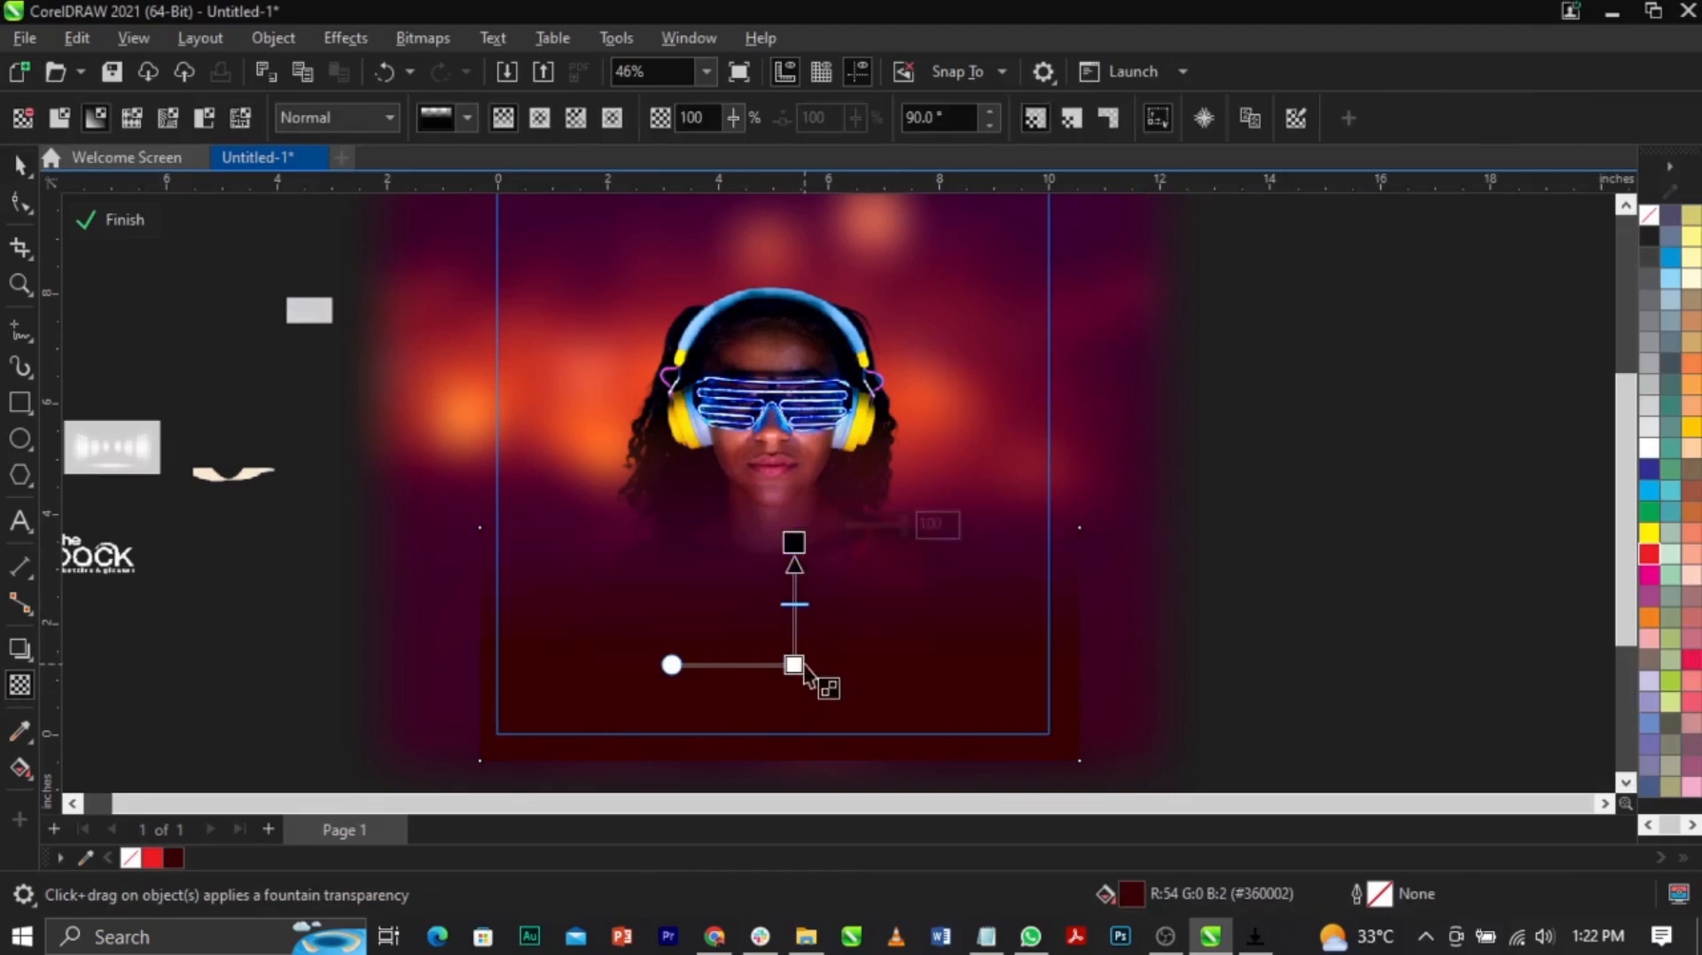
left_click_drag(795, 664, 794, 698)
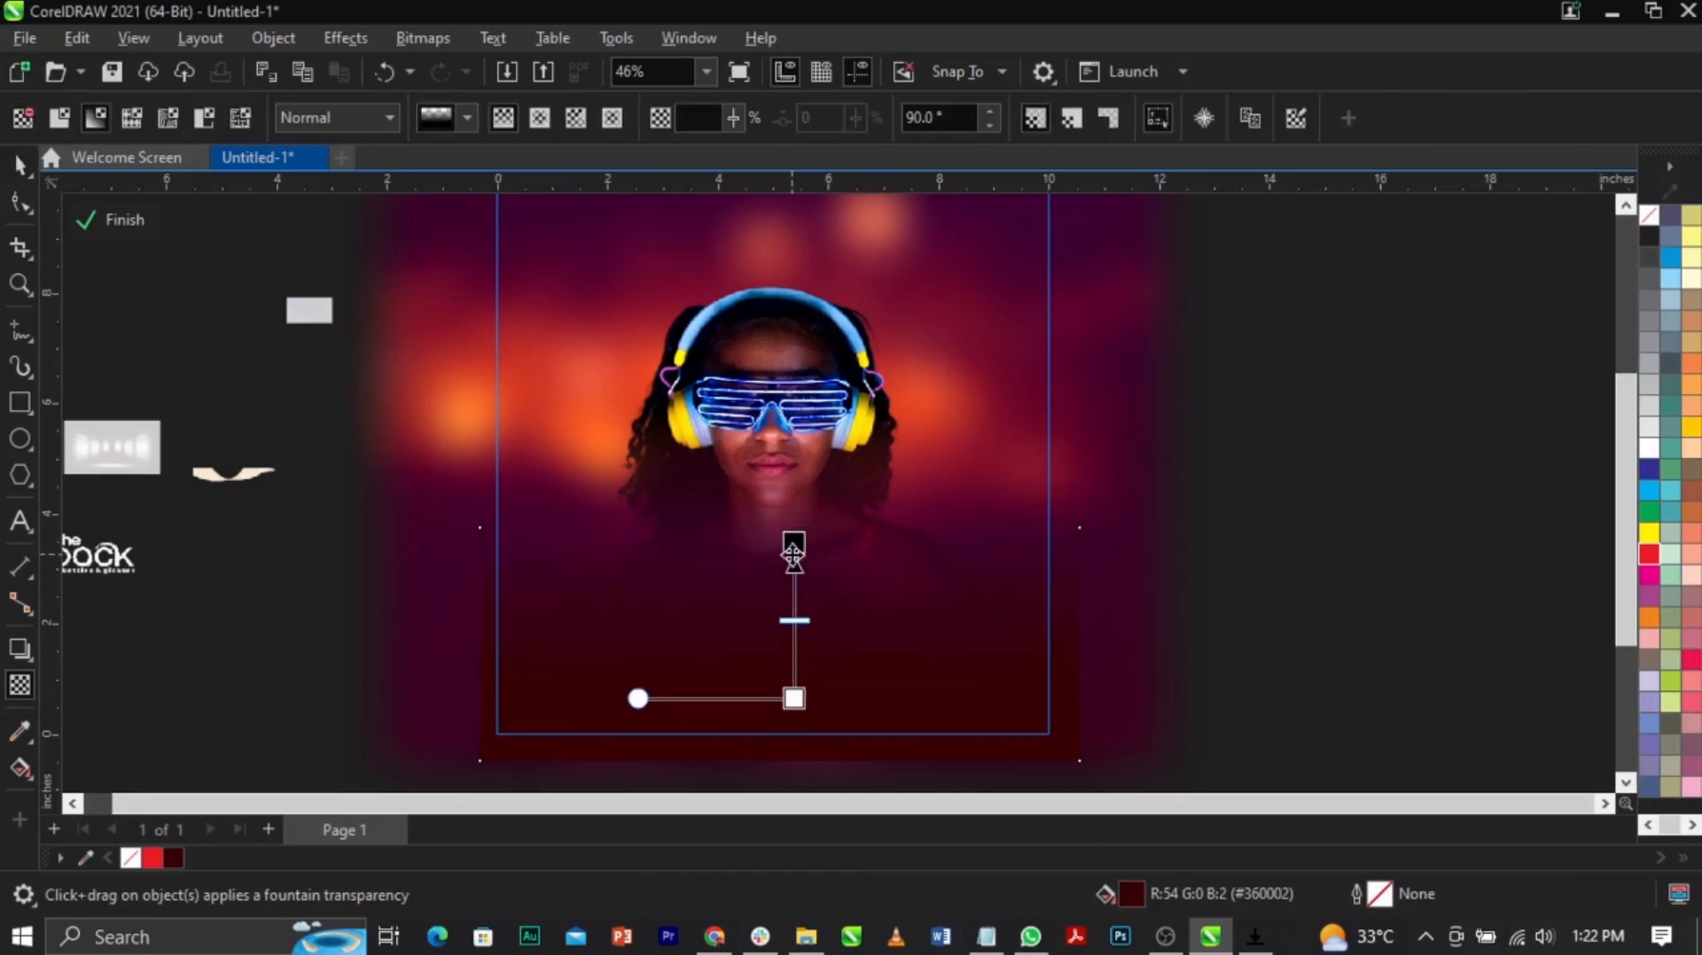
left_click_drag(793, 554, 787, 573)
key("space")
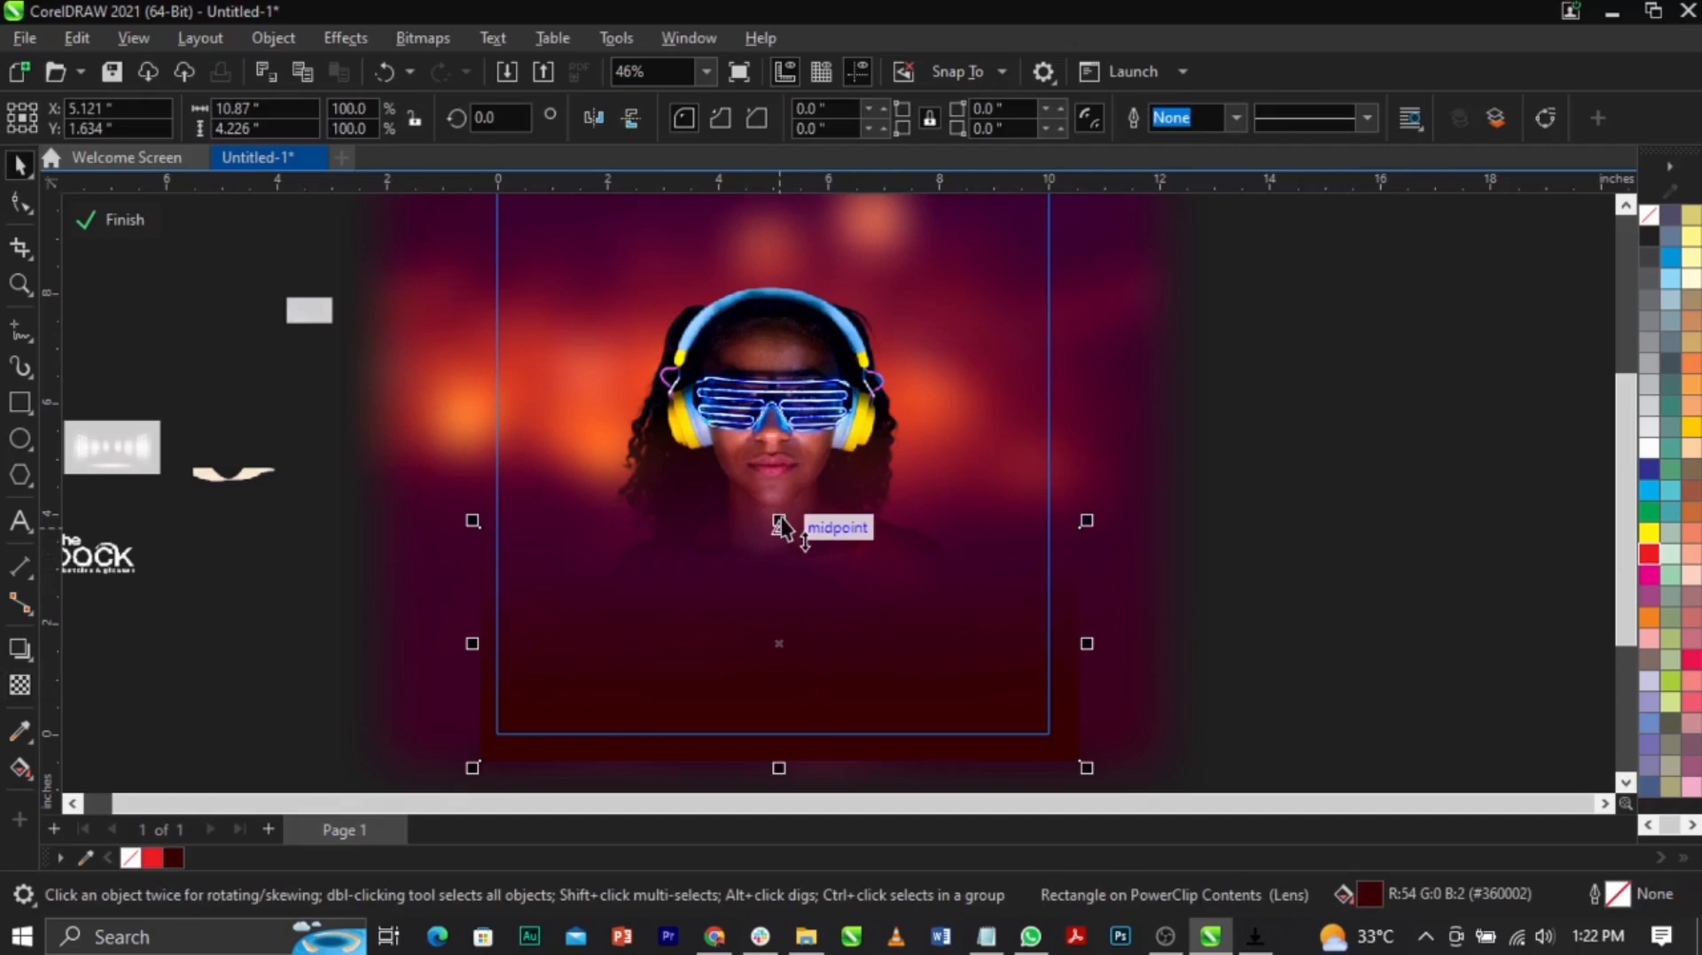
left_click_drag(778, 473, 778, 430)
Step: Finish editing the PowerClip contents and deselect the square
left_click(1278, 486, "ctrl")
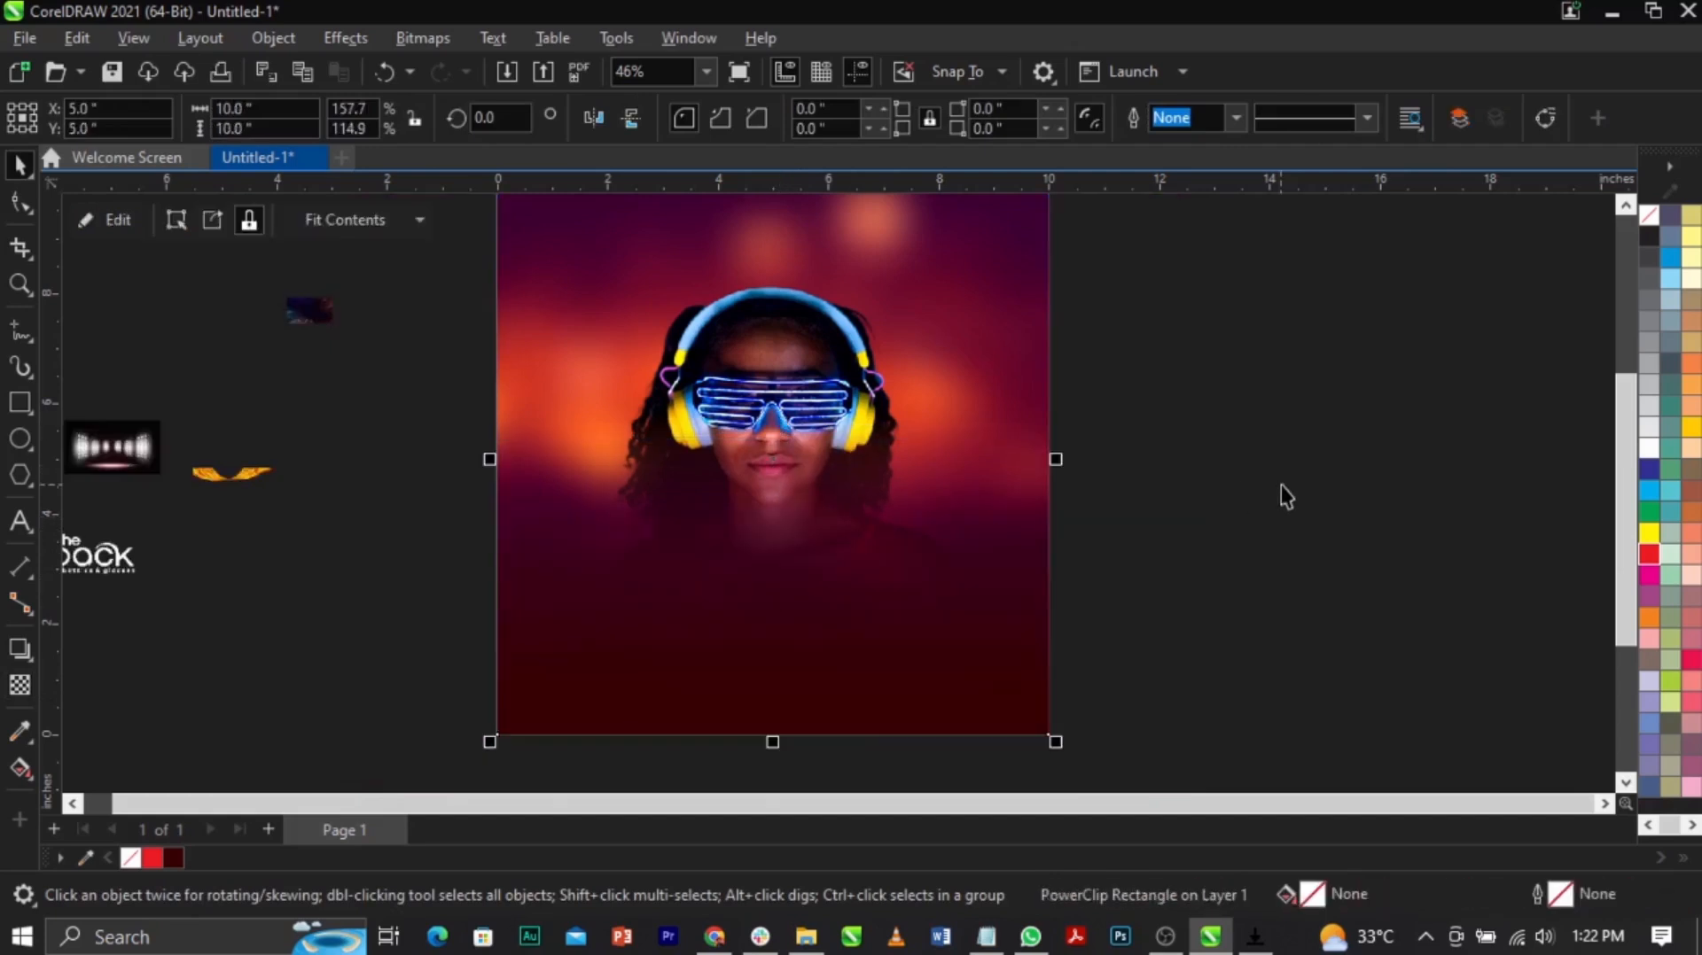
left_click(1280, 485)
scroll(1012, 496, "down", 2)
scroll(825, 481, "up", 1)
scroll(986, 478, "up", 1)
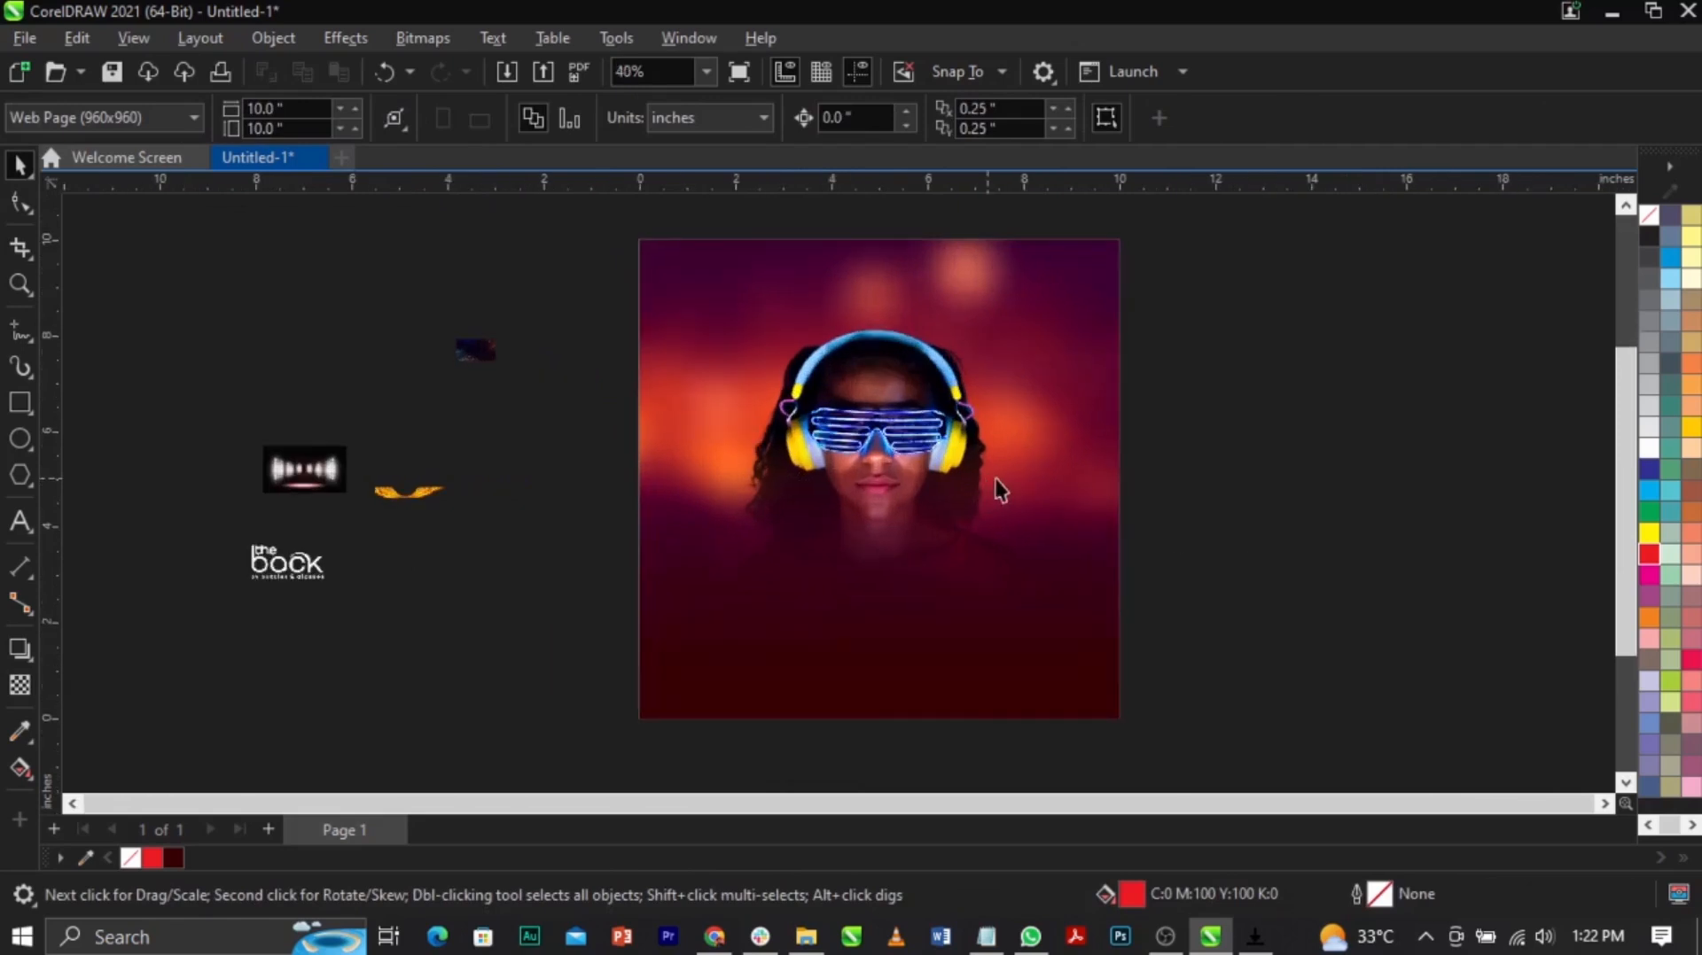
Step: Enlarge the stage-lights image to about 9.14 inches wide and place it over the woman
left_click(294, 488)
left_click_drag(354, 501, 540, 636)
left_click_drag(457, 541, 1014, 562)
scroll(1026, 480, "up", 1)
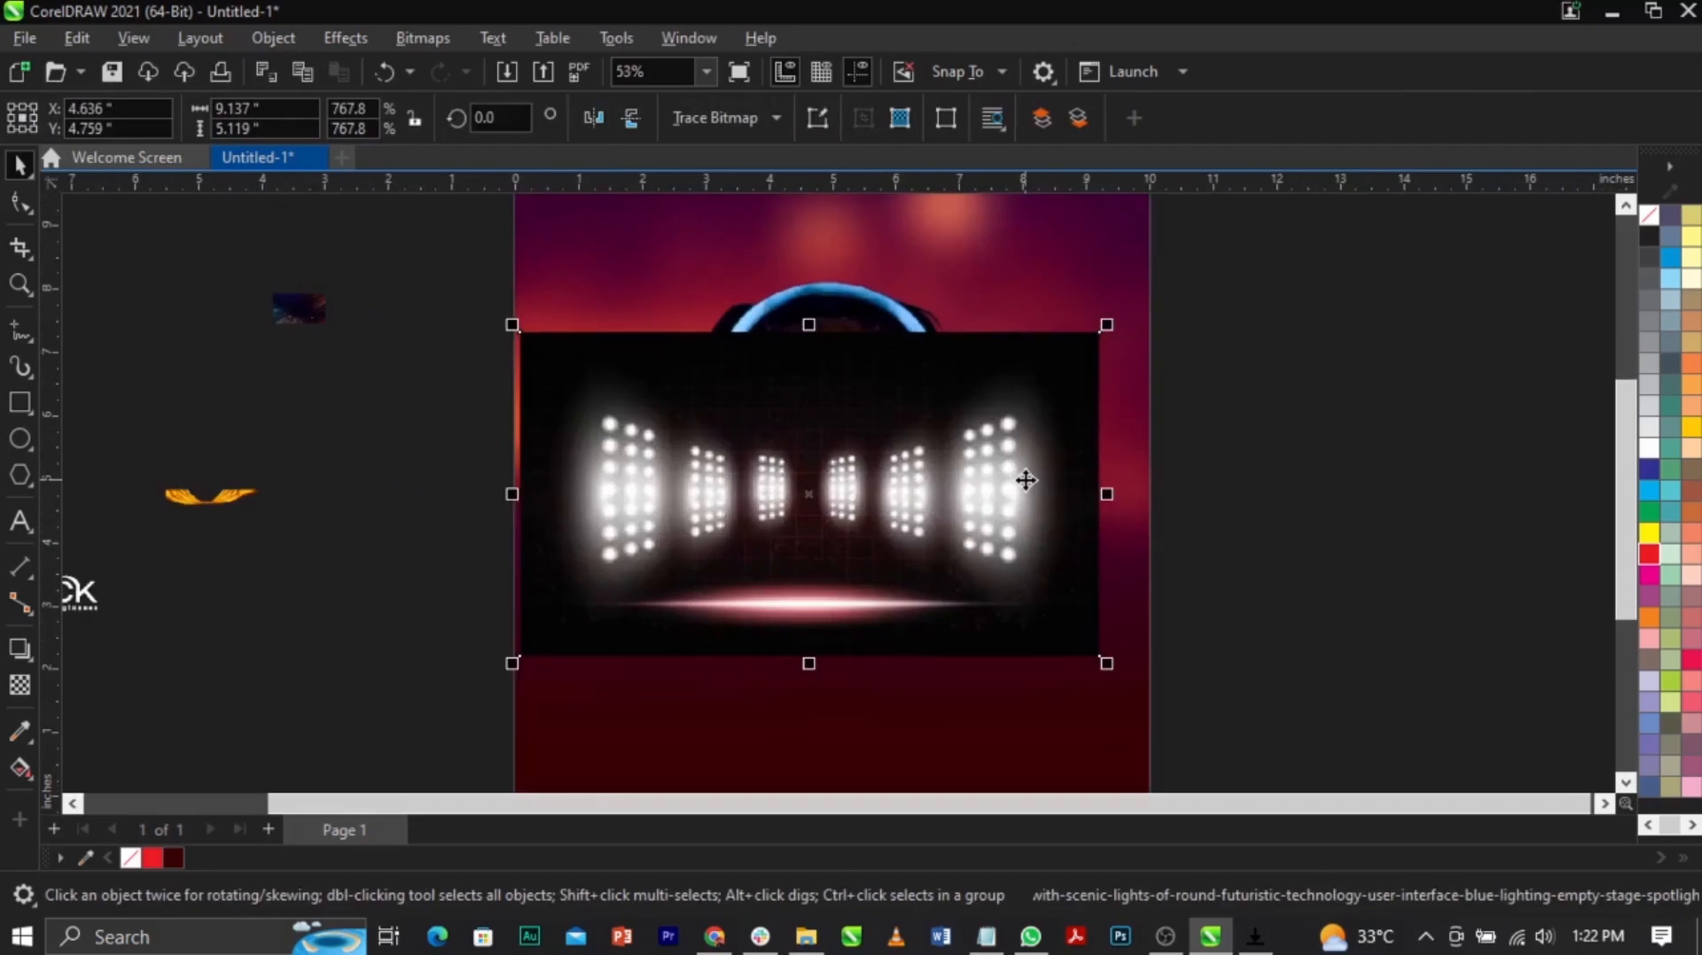
left_click(987, 461)
Step: Trim the stage-lights image with the Shape tool to its right part, about 3.64 inches wide, and move it up beside the woman's face
left_click(13, 206)
left_click_drag(398, 288, 637, 288)
left_click_drag(523, 336, 873, 362)
key("space")
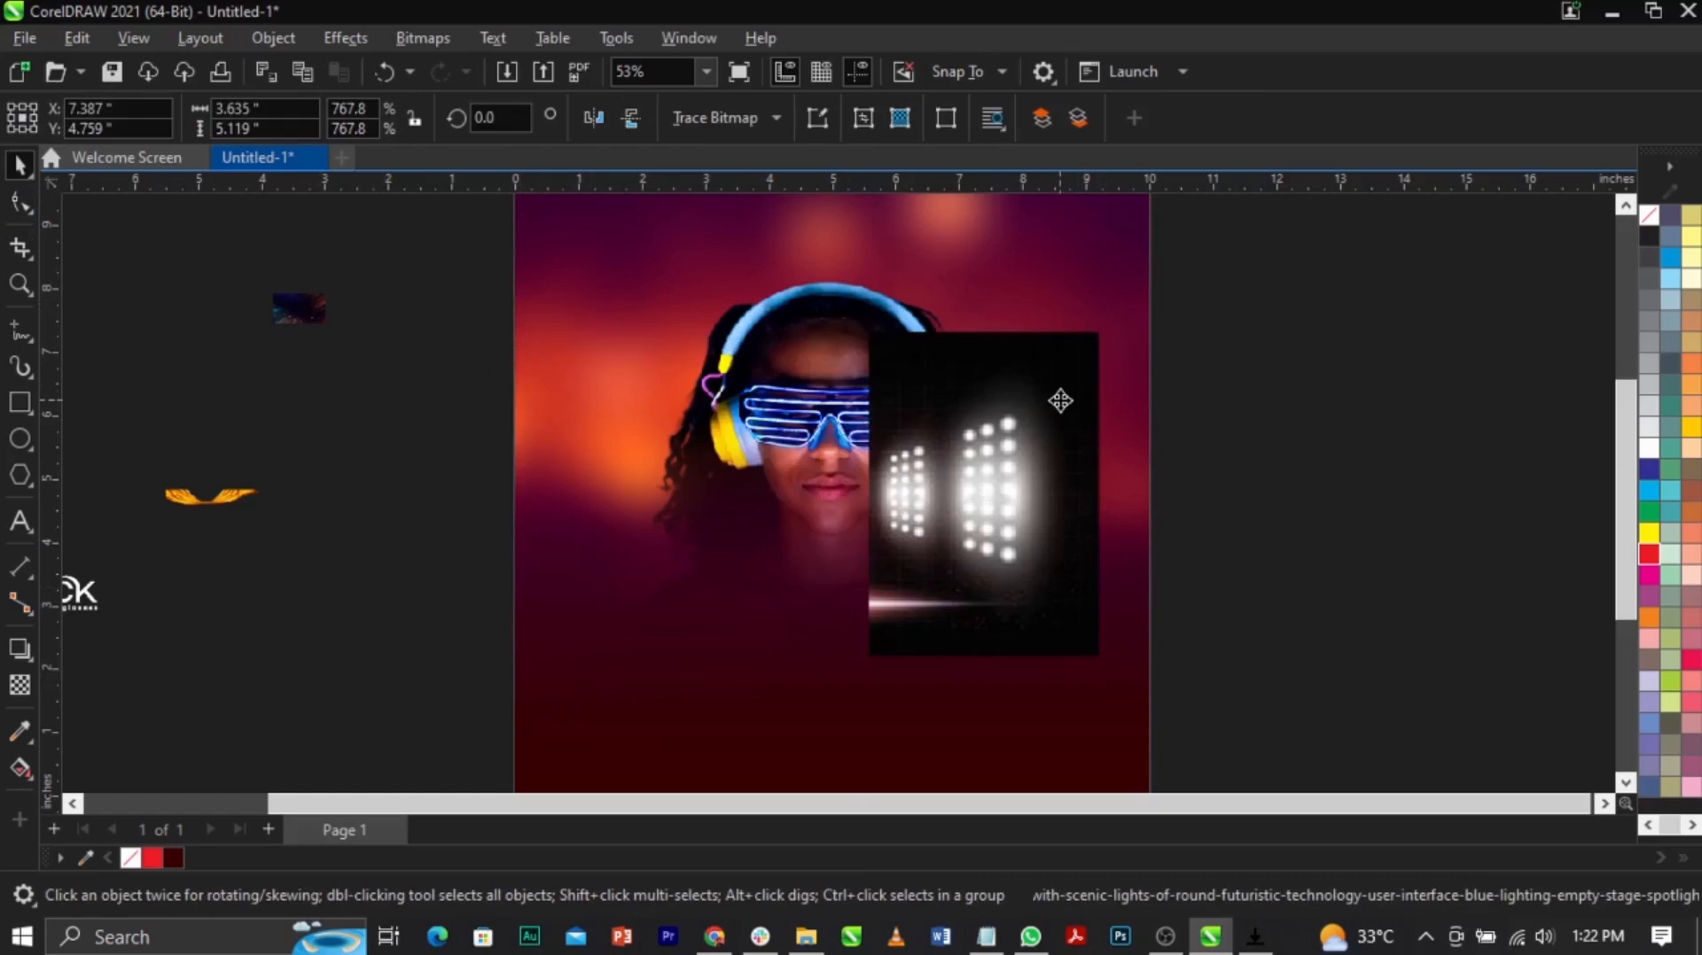
left_click_drag(1060, 400, 1075, 319)
scroll(1075, 319, "up", 1)
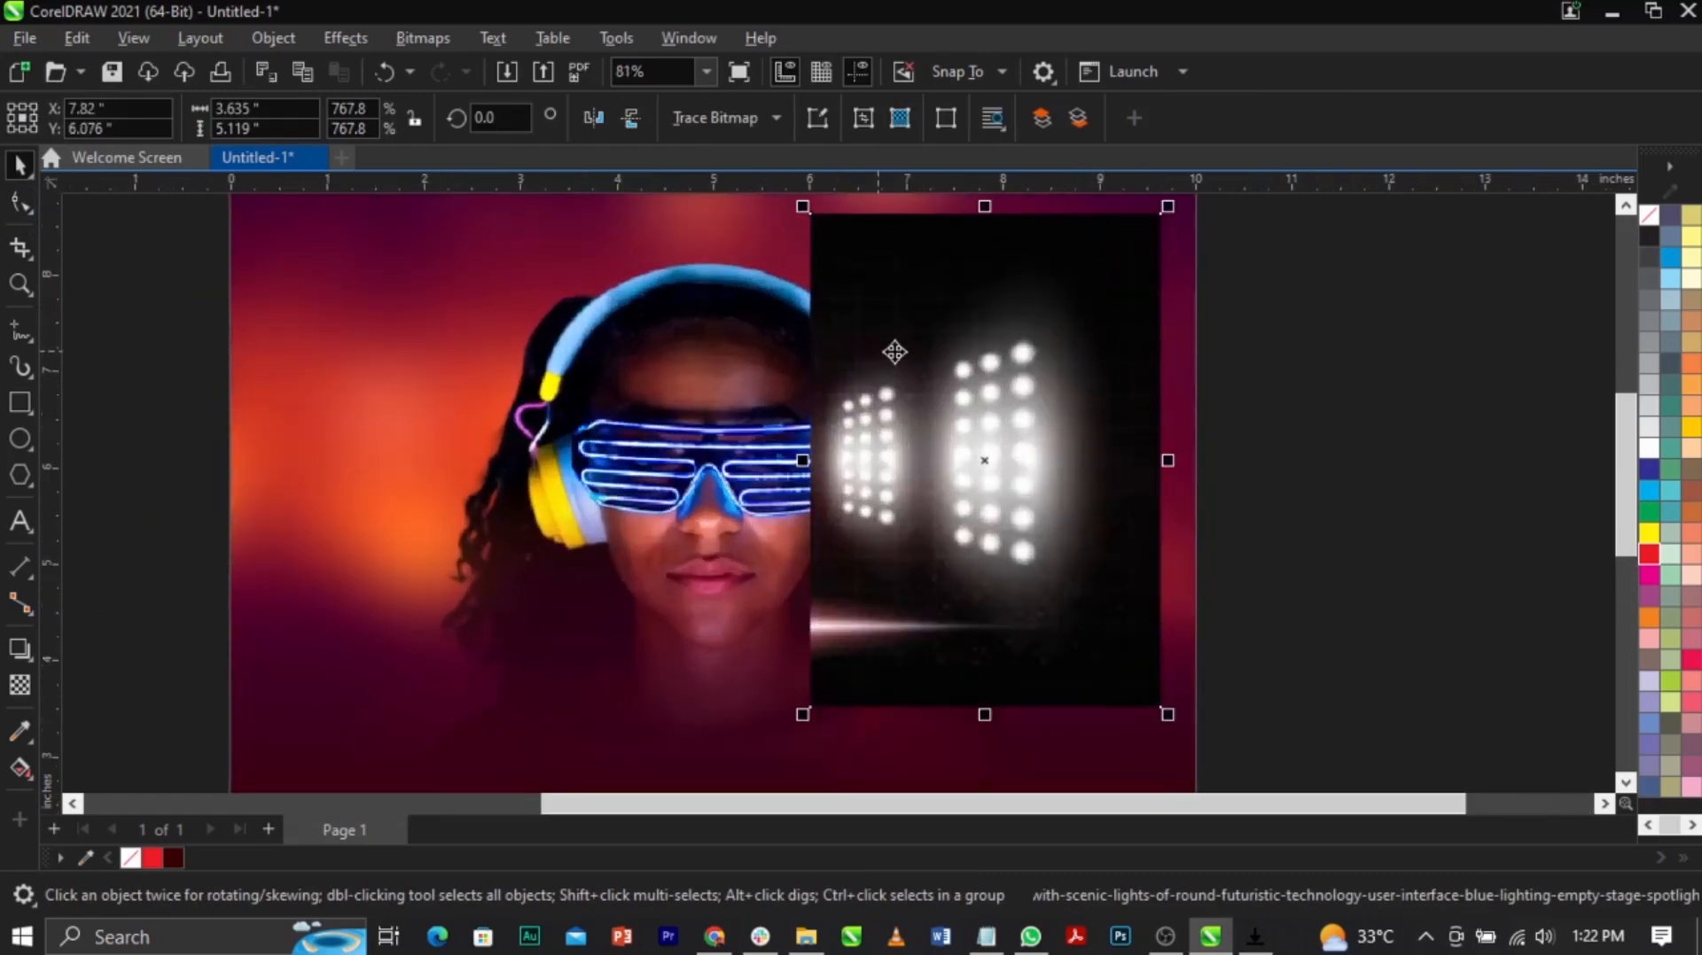
Step: Fade the stage lights' bottom edge with a -90° fountain transparency and convert the image to a 300 dpi RGB bitmap with transparent background
left_click(19, 684)
left_click_drag(991, 561, 991, 671)
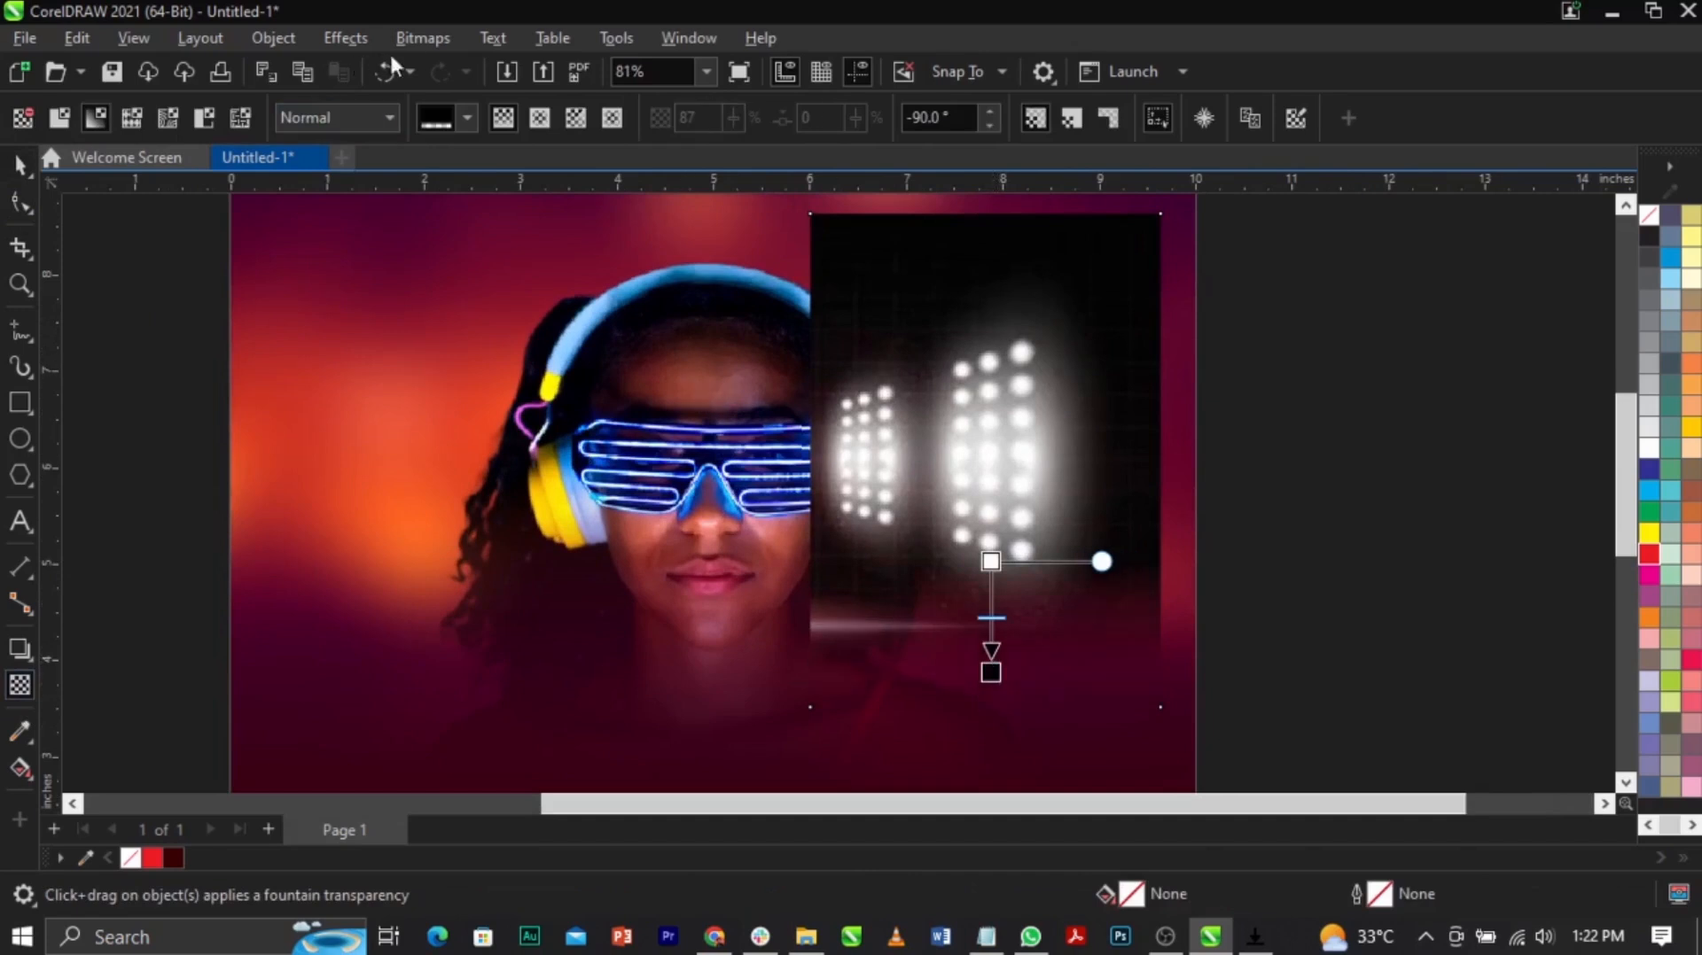
left_click(412, 46)
left_click(441, 62)
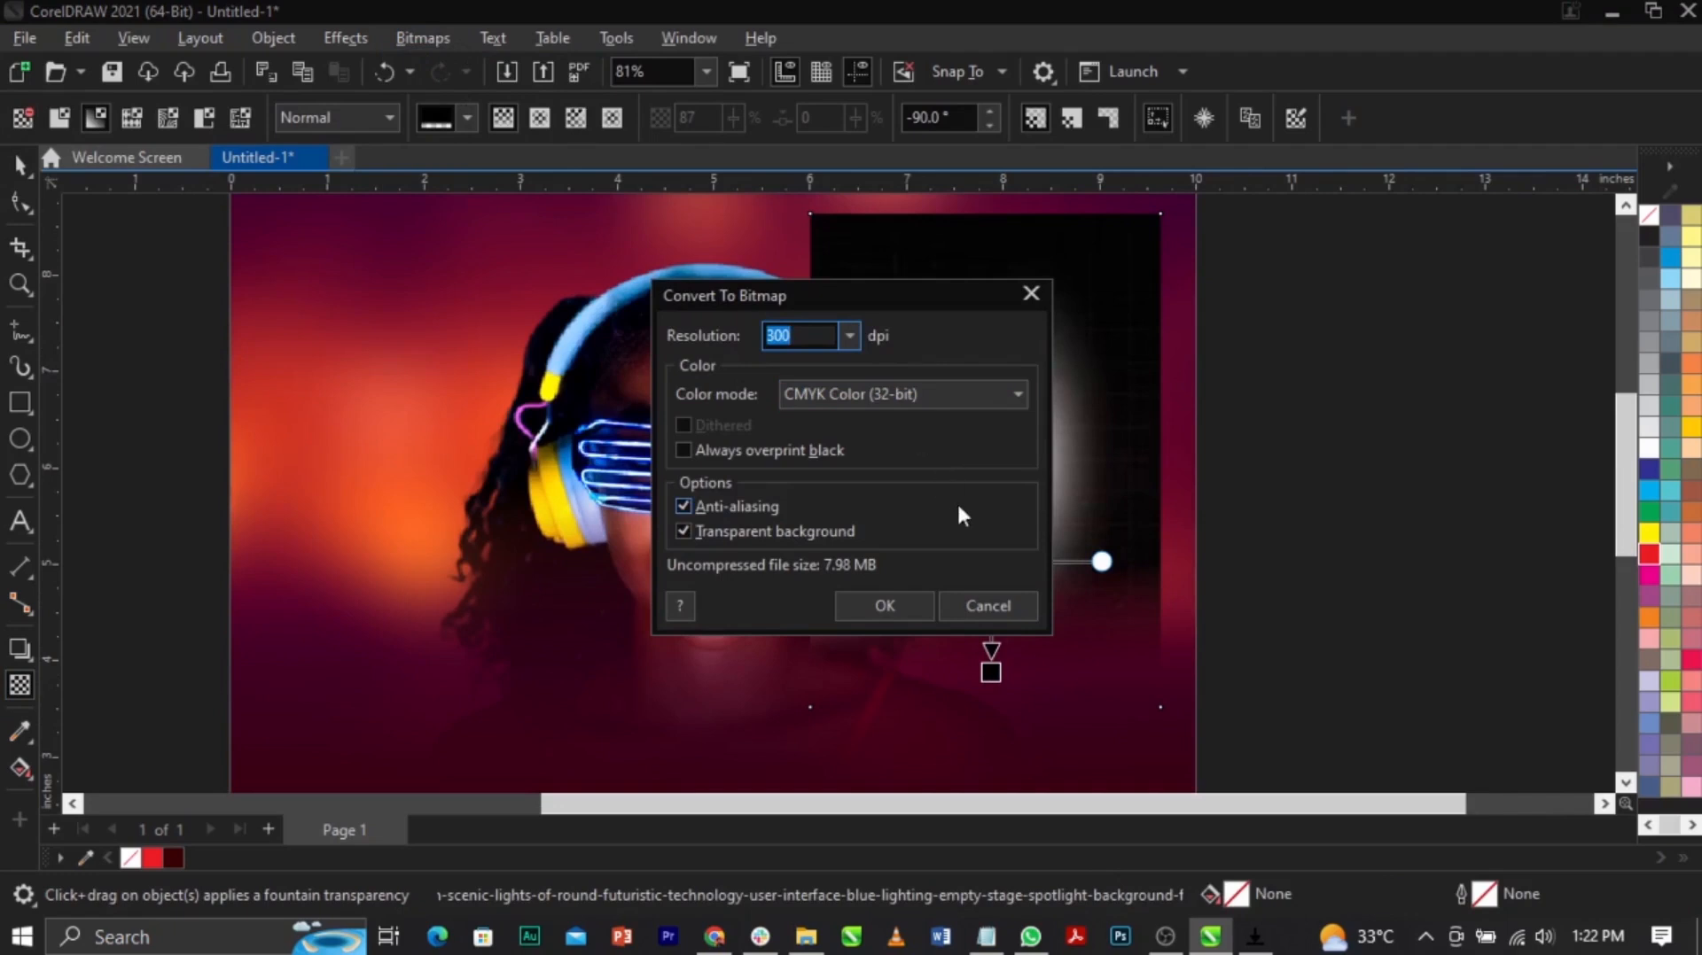
left_click(925, 398)
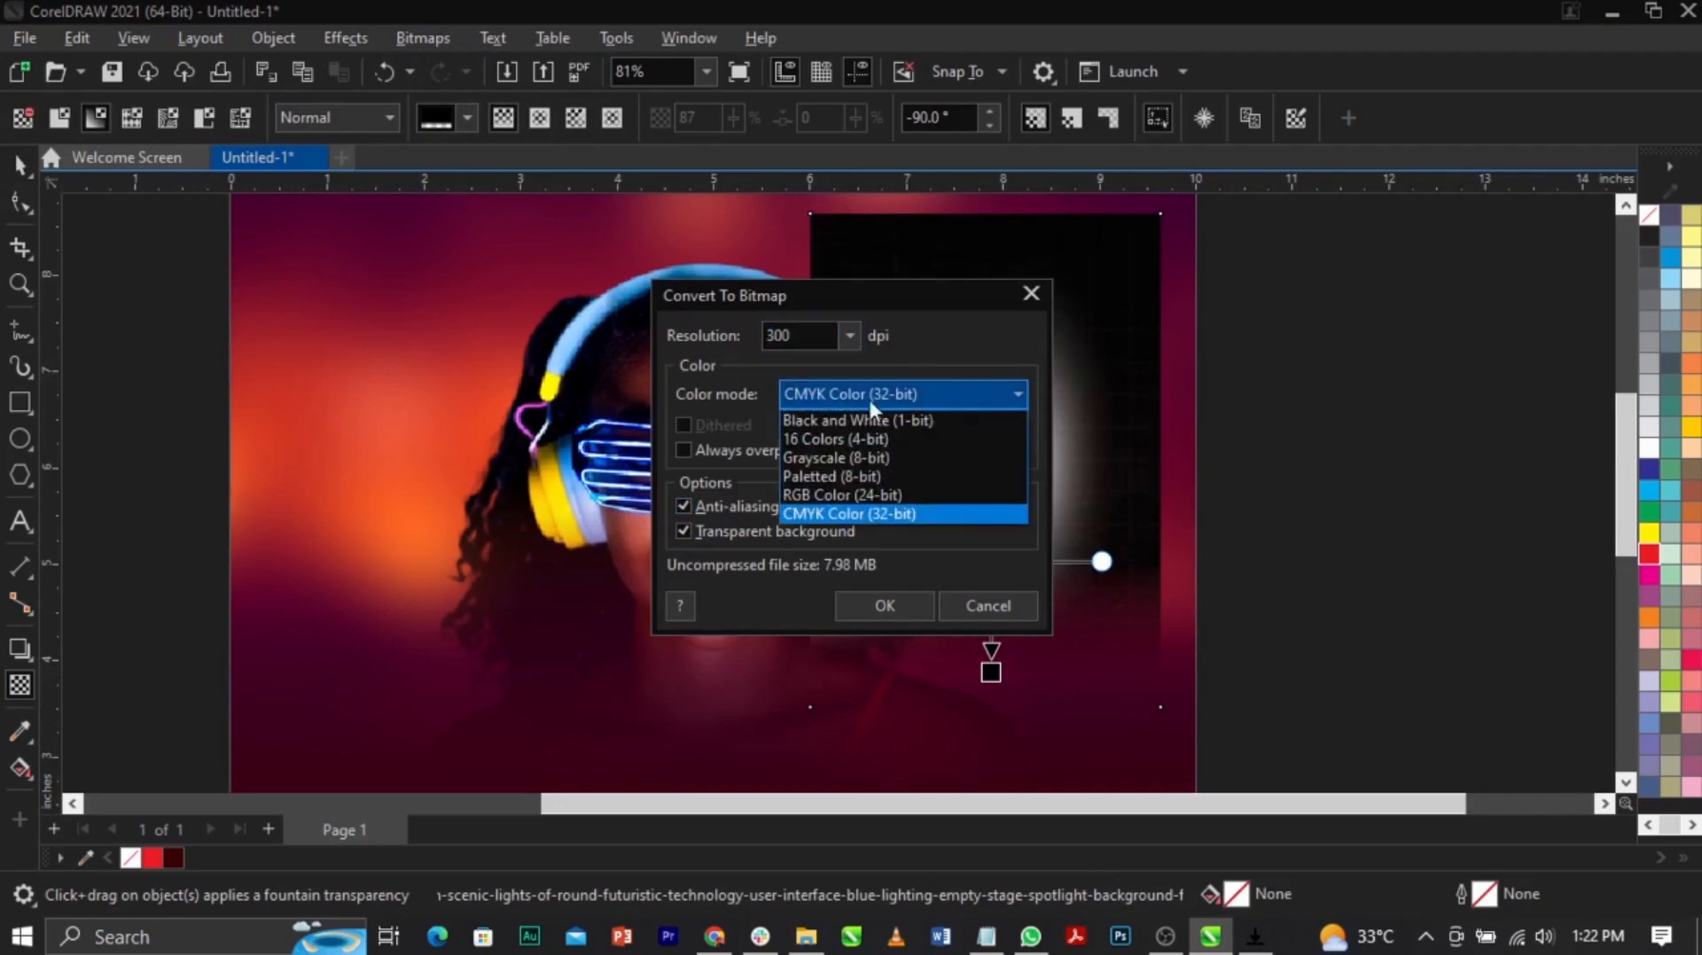
left_click(854, 495)
left_click(906, 599)
scroll(1005, 420, "down", 2)
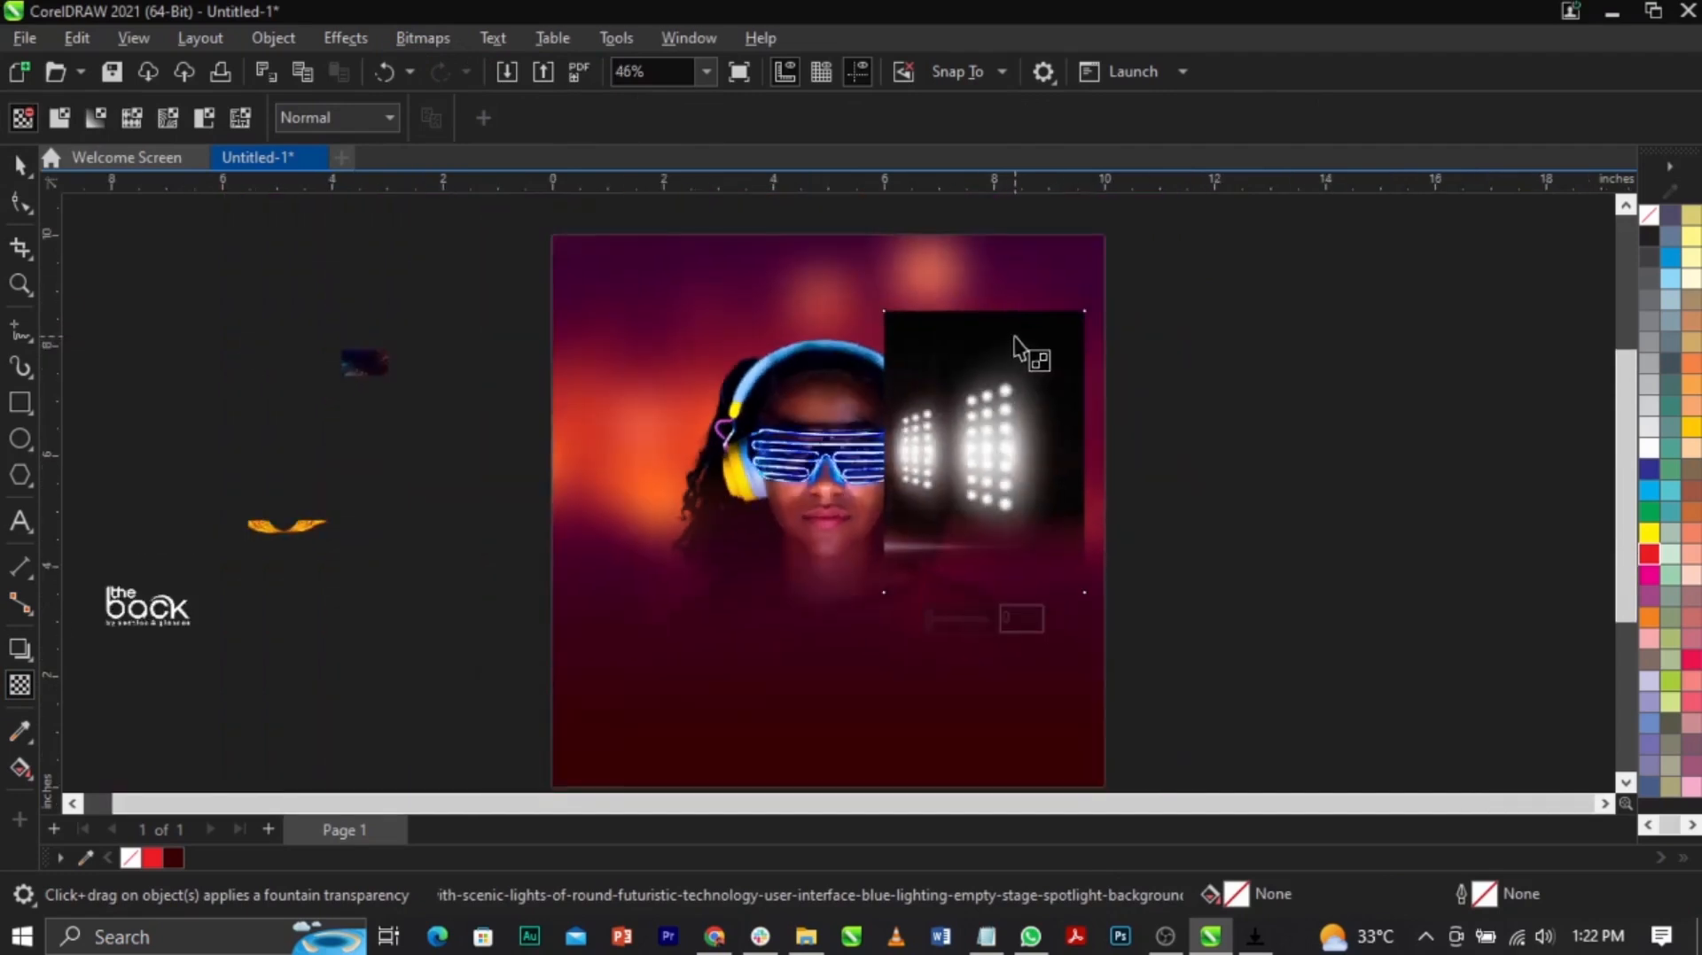
scroll(1018, 350, "up", 1)
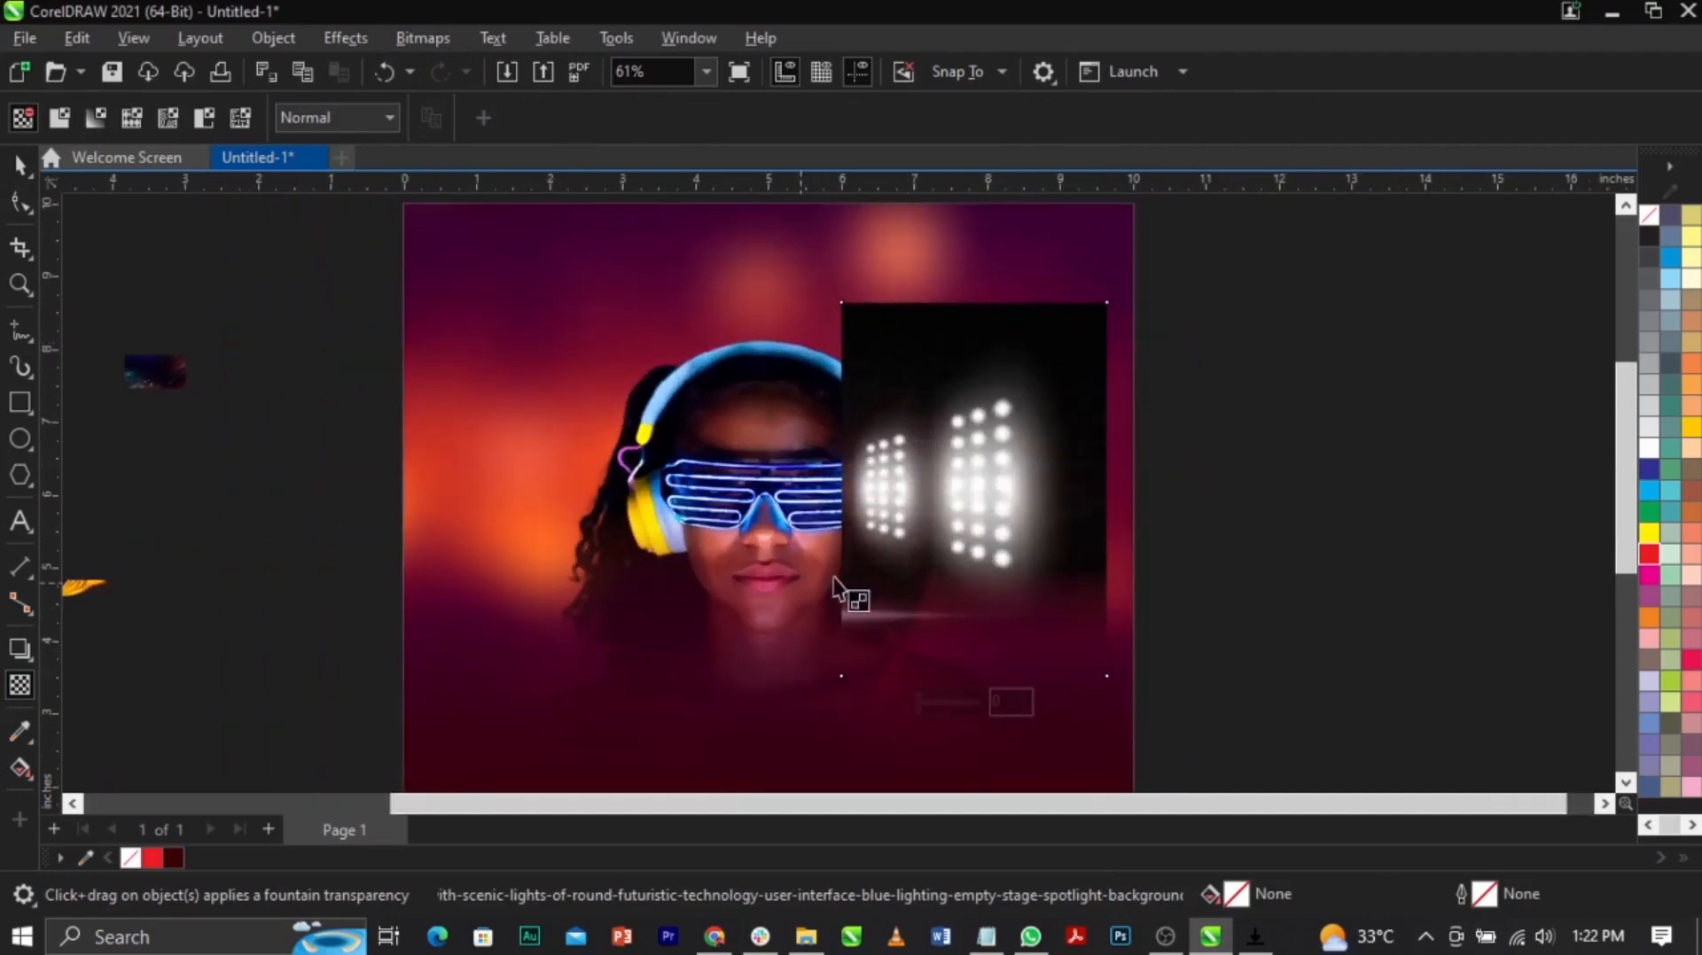
Step: Fade the stage lights' top edge with a 90° fountain transparency and convert the result to a 300 dpi RGB bitmap
left_click_drag(956, 399, 957, 302)
left_click(422, 37)
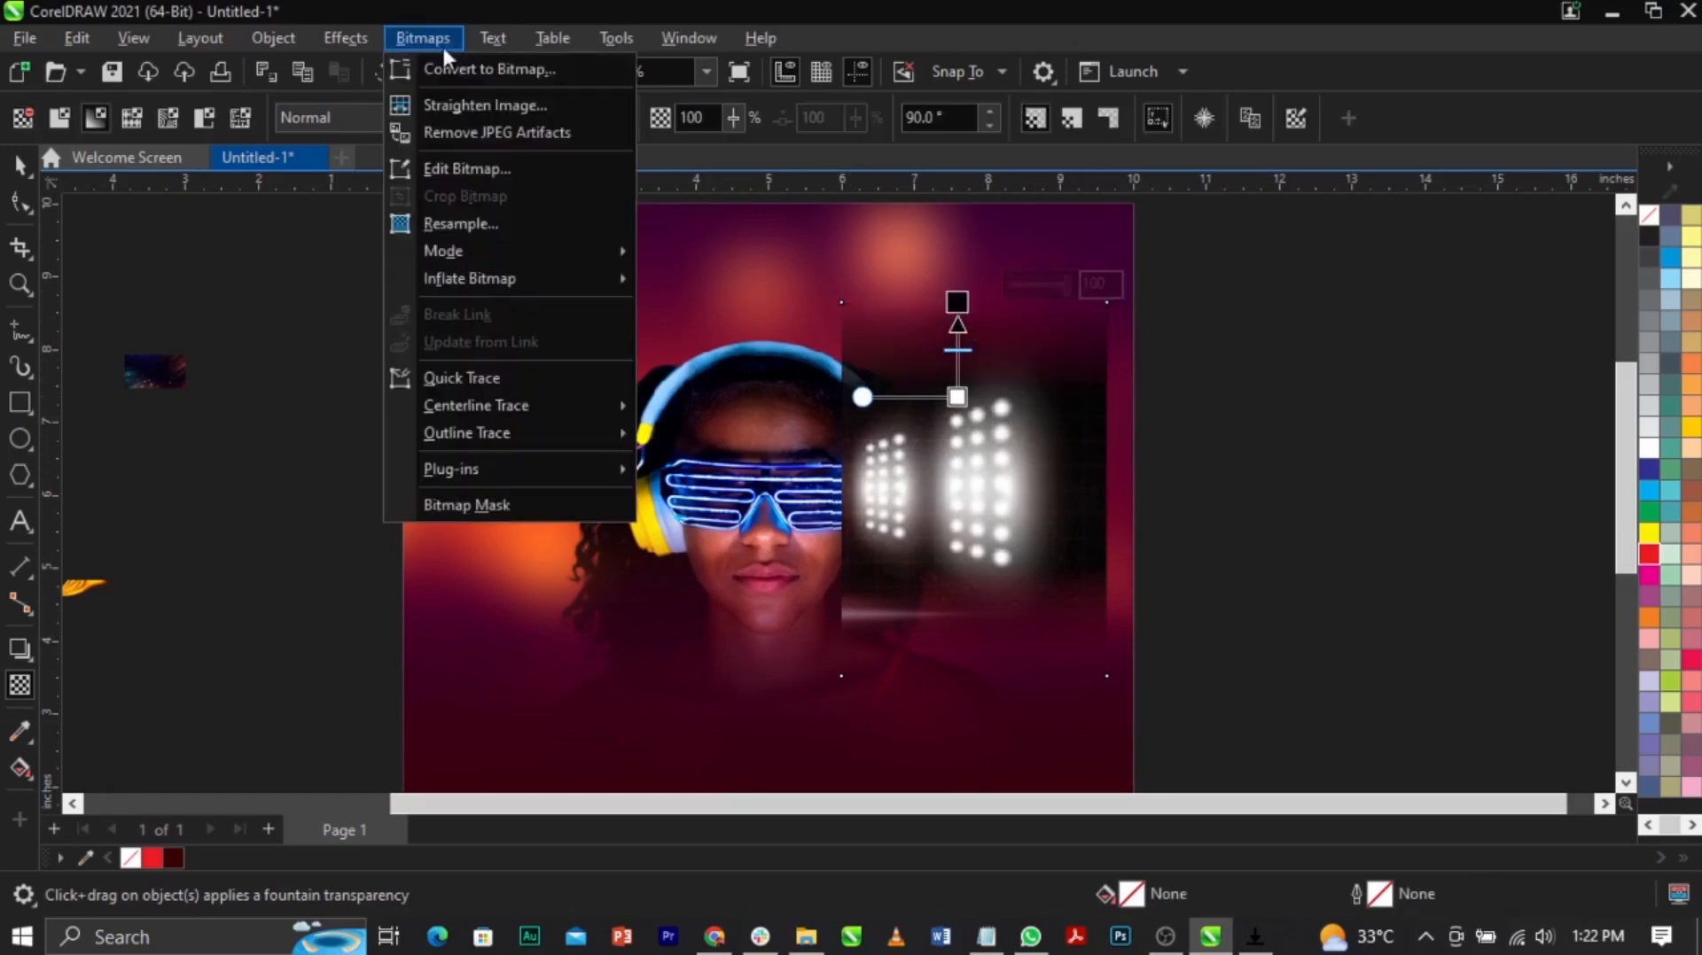
left_click(449, 64)
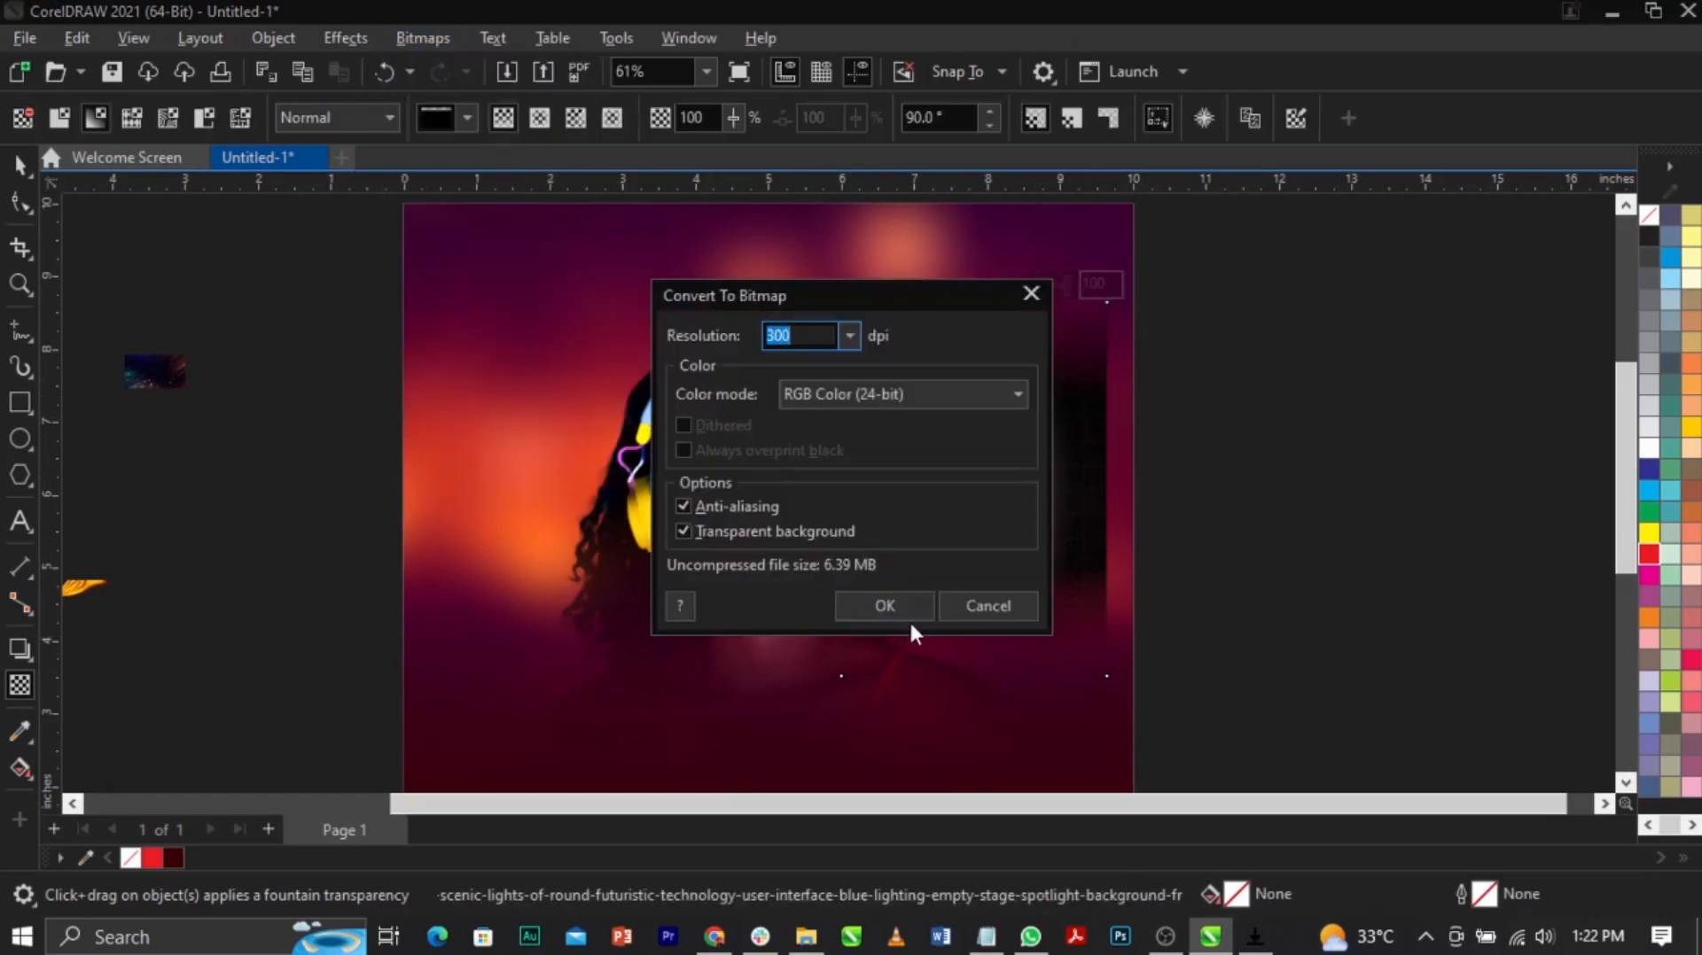
left_click(911, 602)
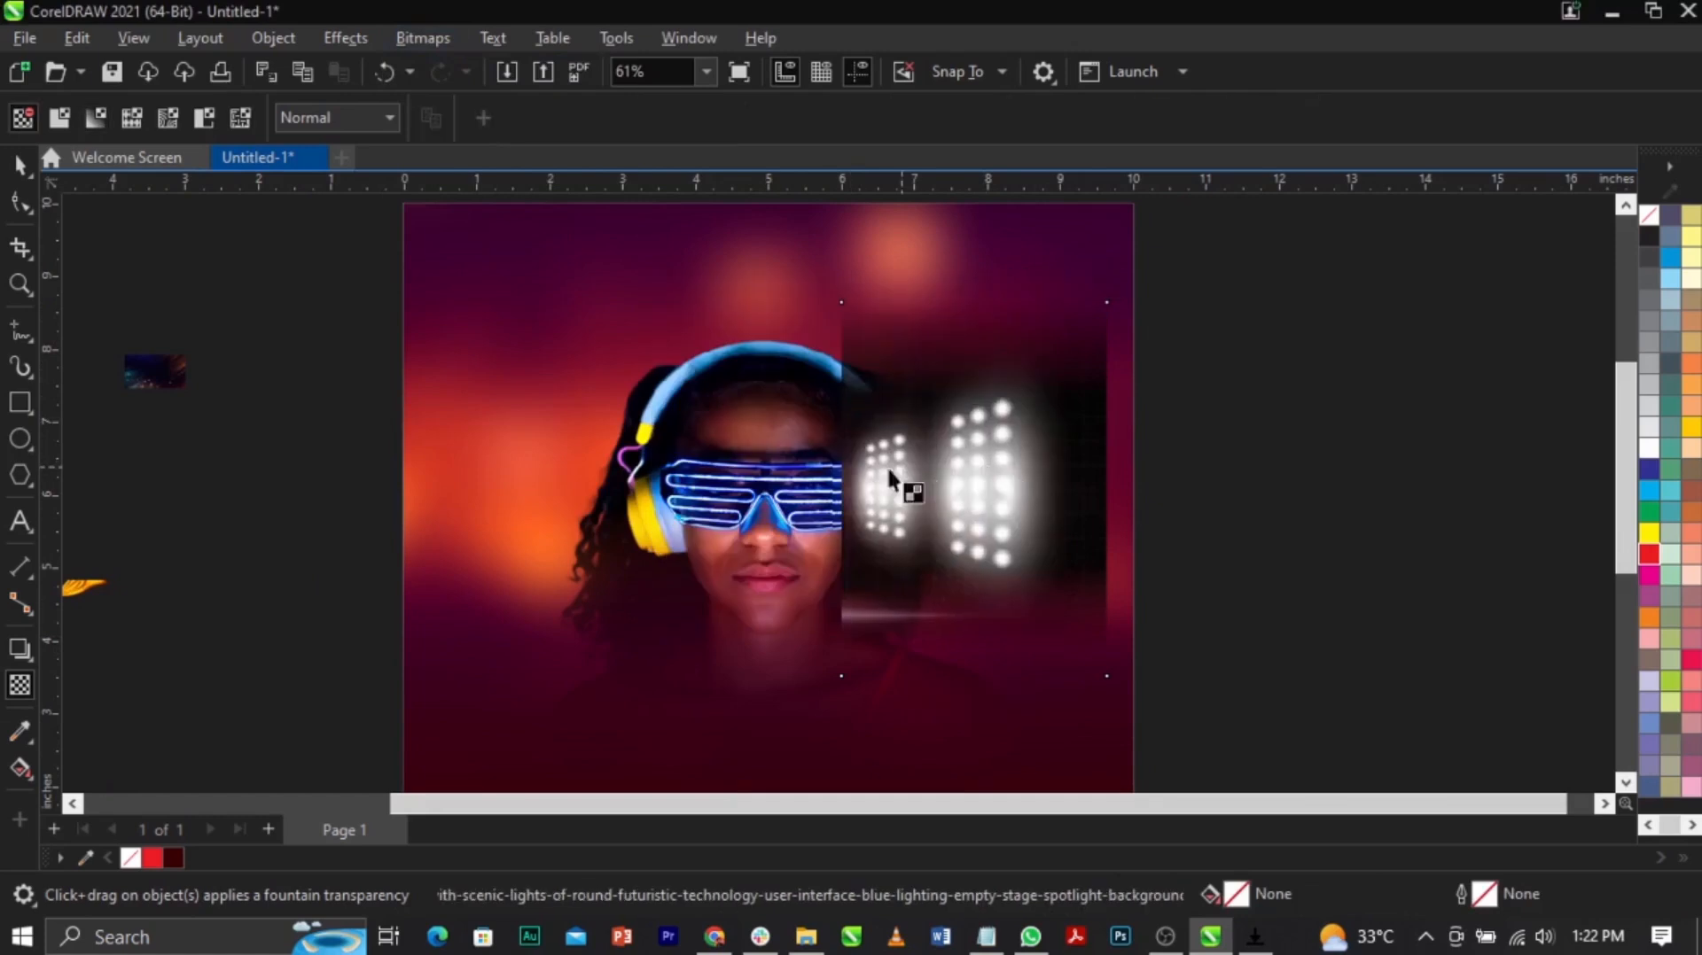
Step: Fade the stage lights' left edge with a horizontal fountain transparency and convert the result to a bitmap again
left_click_drag(841, 467, 917, 467)
left_click(424, 37)
left_click(438, 64)
left_click(880, 600)
Step: Fade the stage lights' right edge with a 0° fountain transparency and set its merge mode to Soft Light
left_click_drag(1029, 501, 1106, 499)
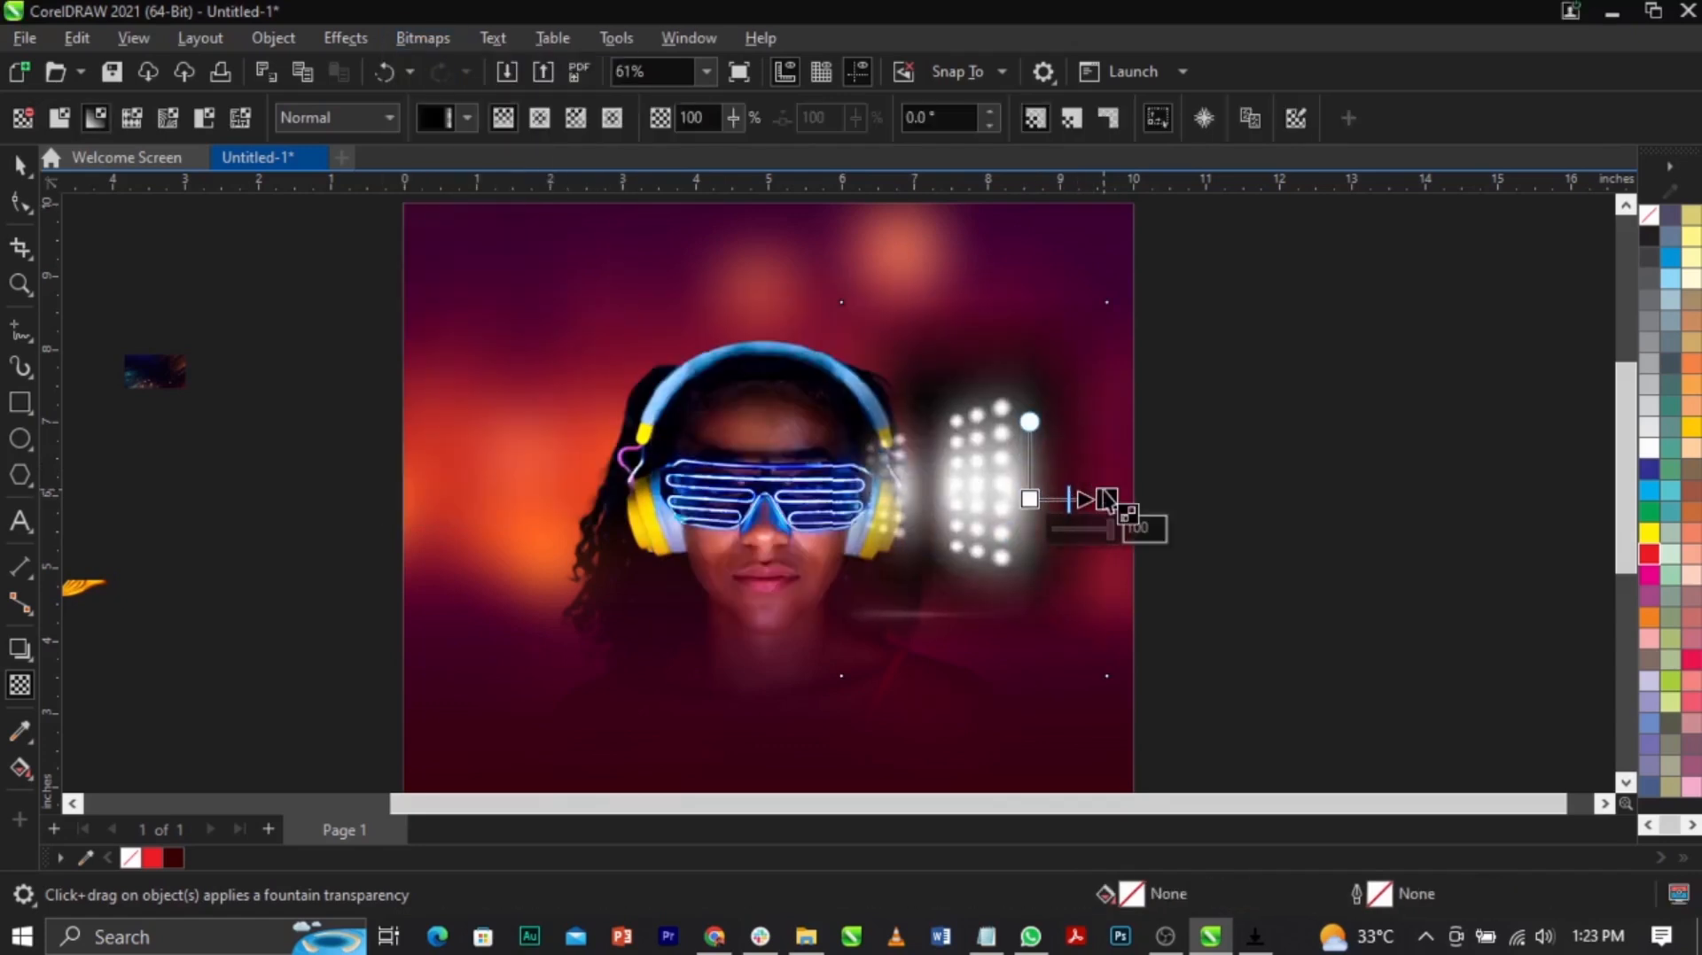
left_click(361, 115)
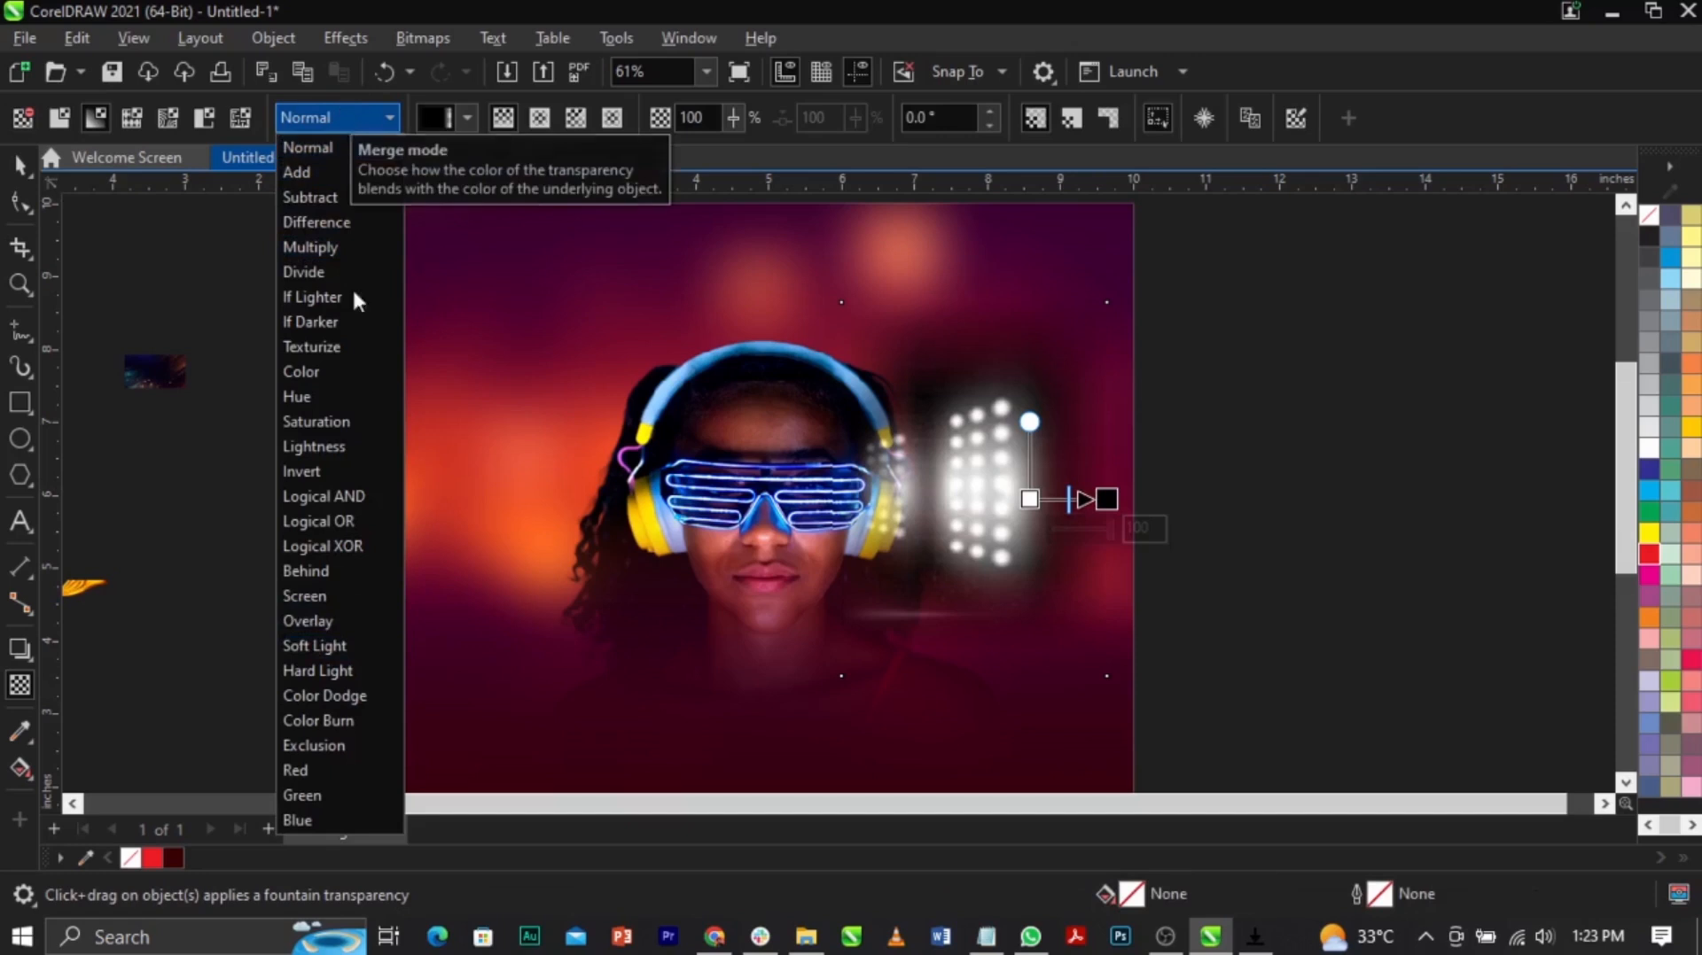
left_click(340, 646)
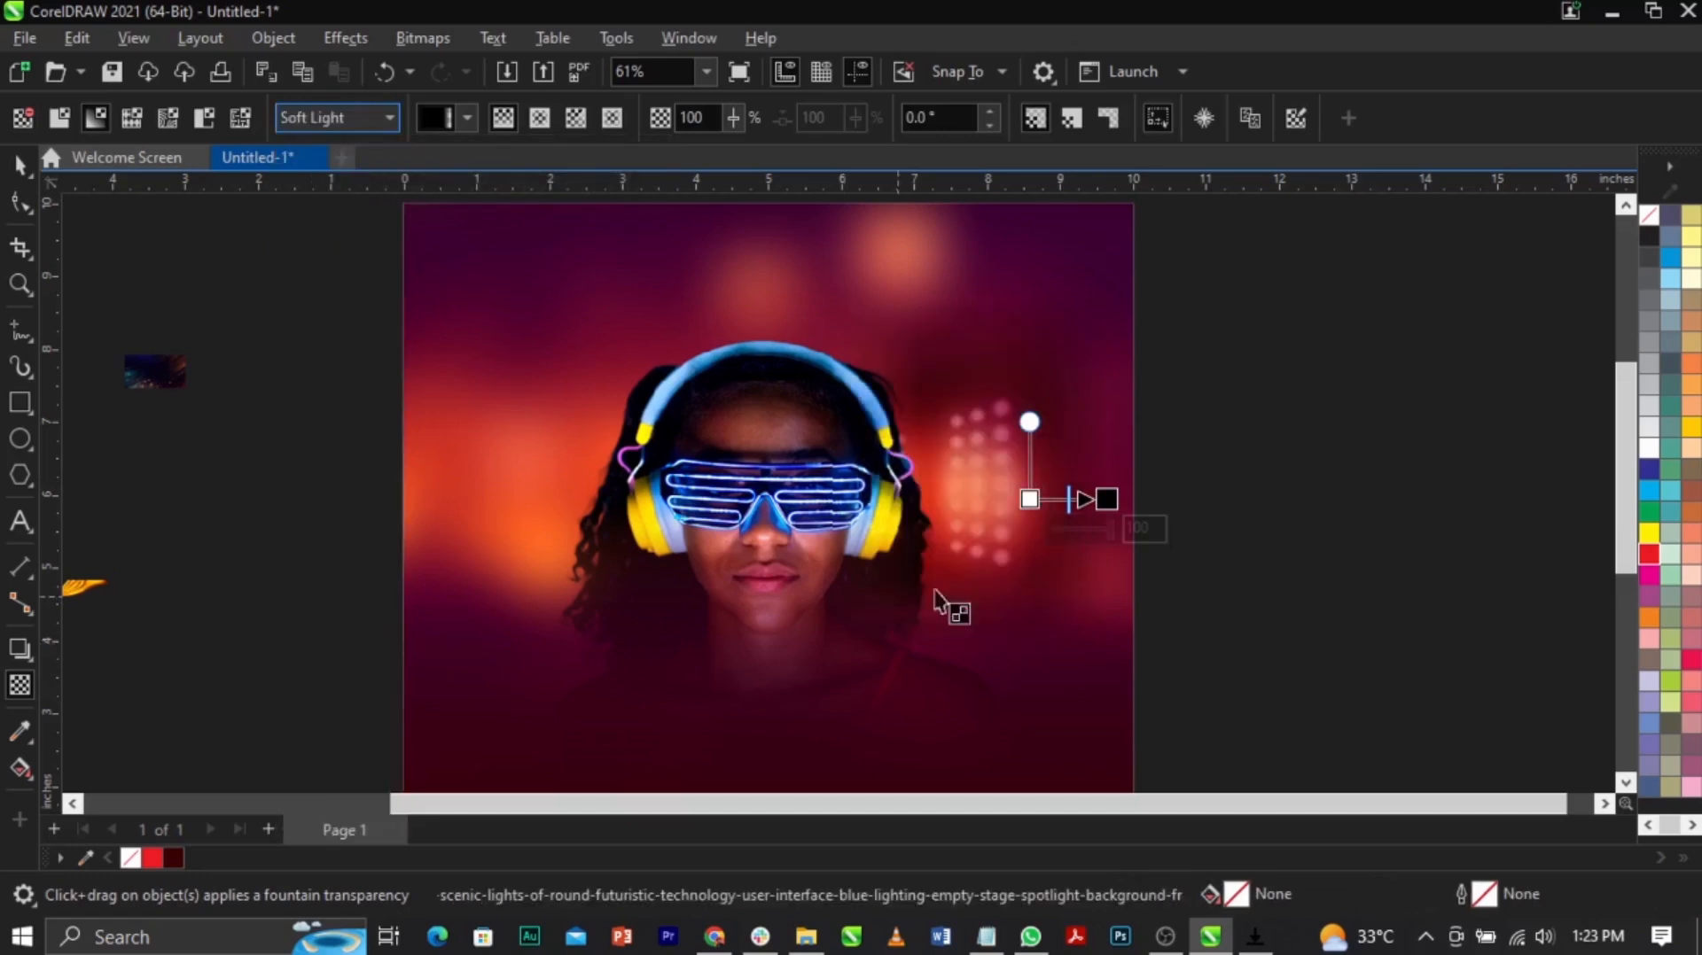
Step: Move the blended stage lights further right of the woman and enlarge them to about 4.10 by 5.78 inches
key("space")
left_click_drag(1035, 522, 1097, 529)
mouse_move(1185, 317)
left_mouse_down()
mouse_move(1215, 292)
mouse_move(1196, 305)
left_mouse_up()
left_click_drag(1120, 467, 1120, 480)
Step: PowerClip the stage lights inside the square and open the PowerClip contents for editing
left_click(1121, 481)
right_click(1119, 480)
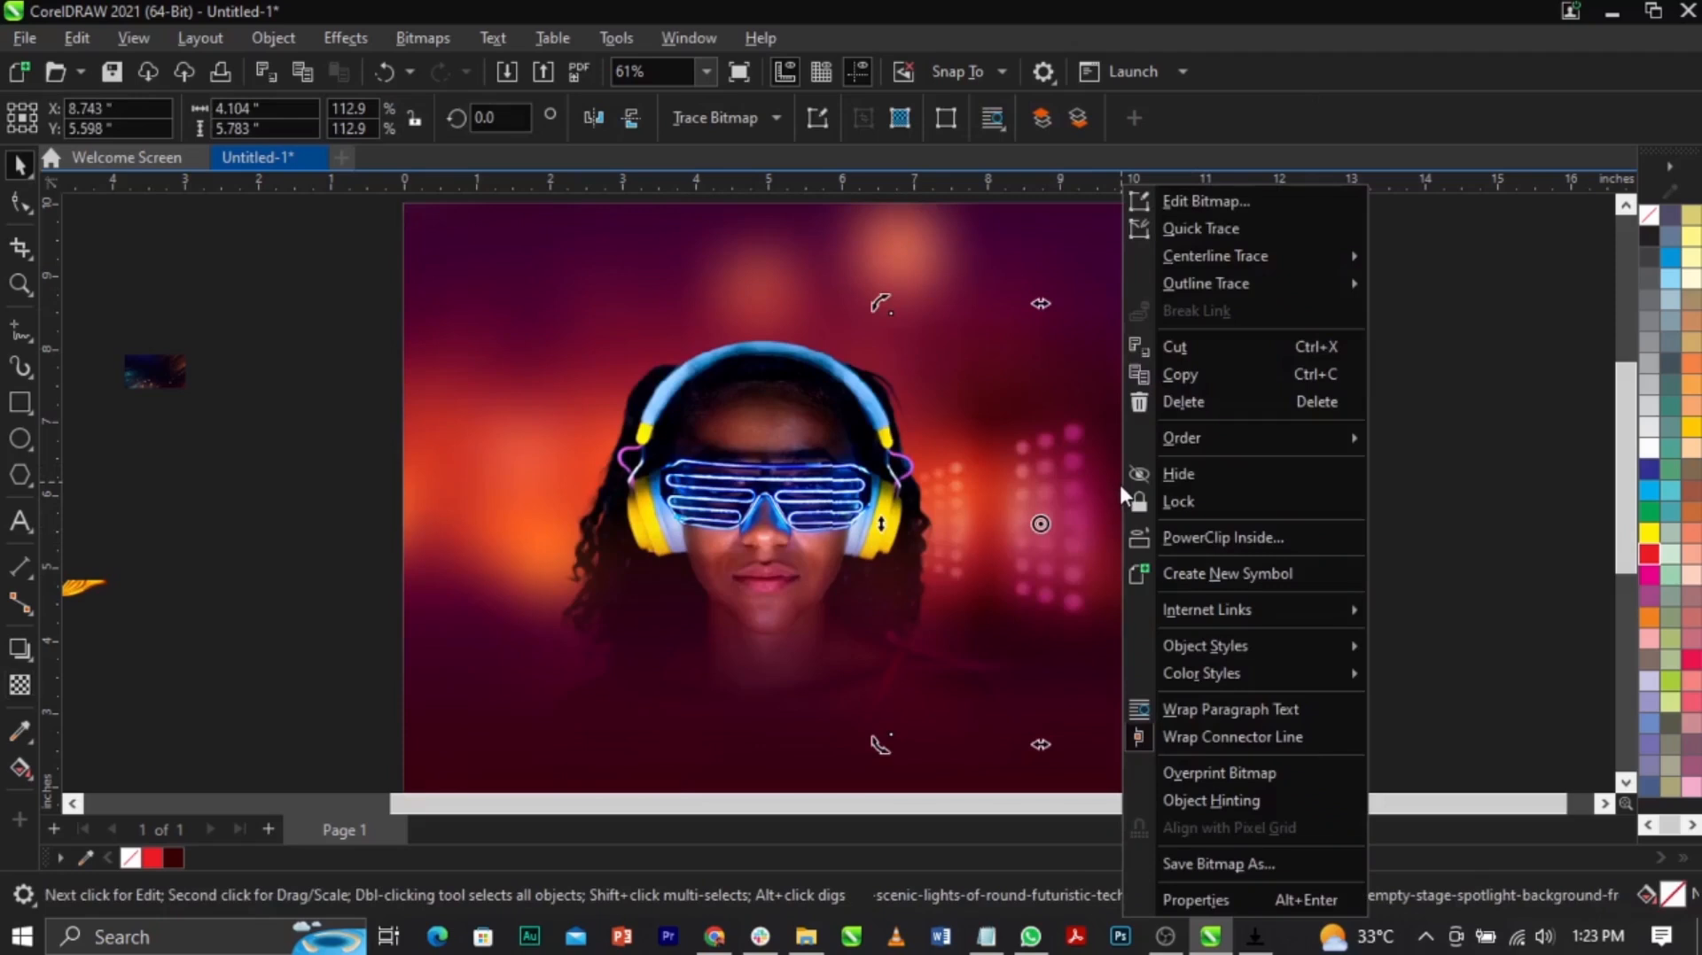
left_click(1214, 537)
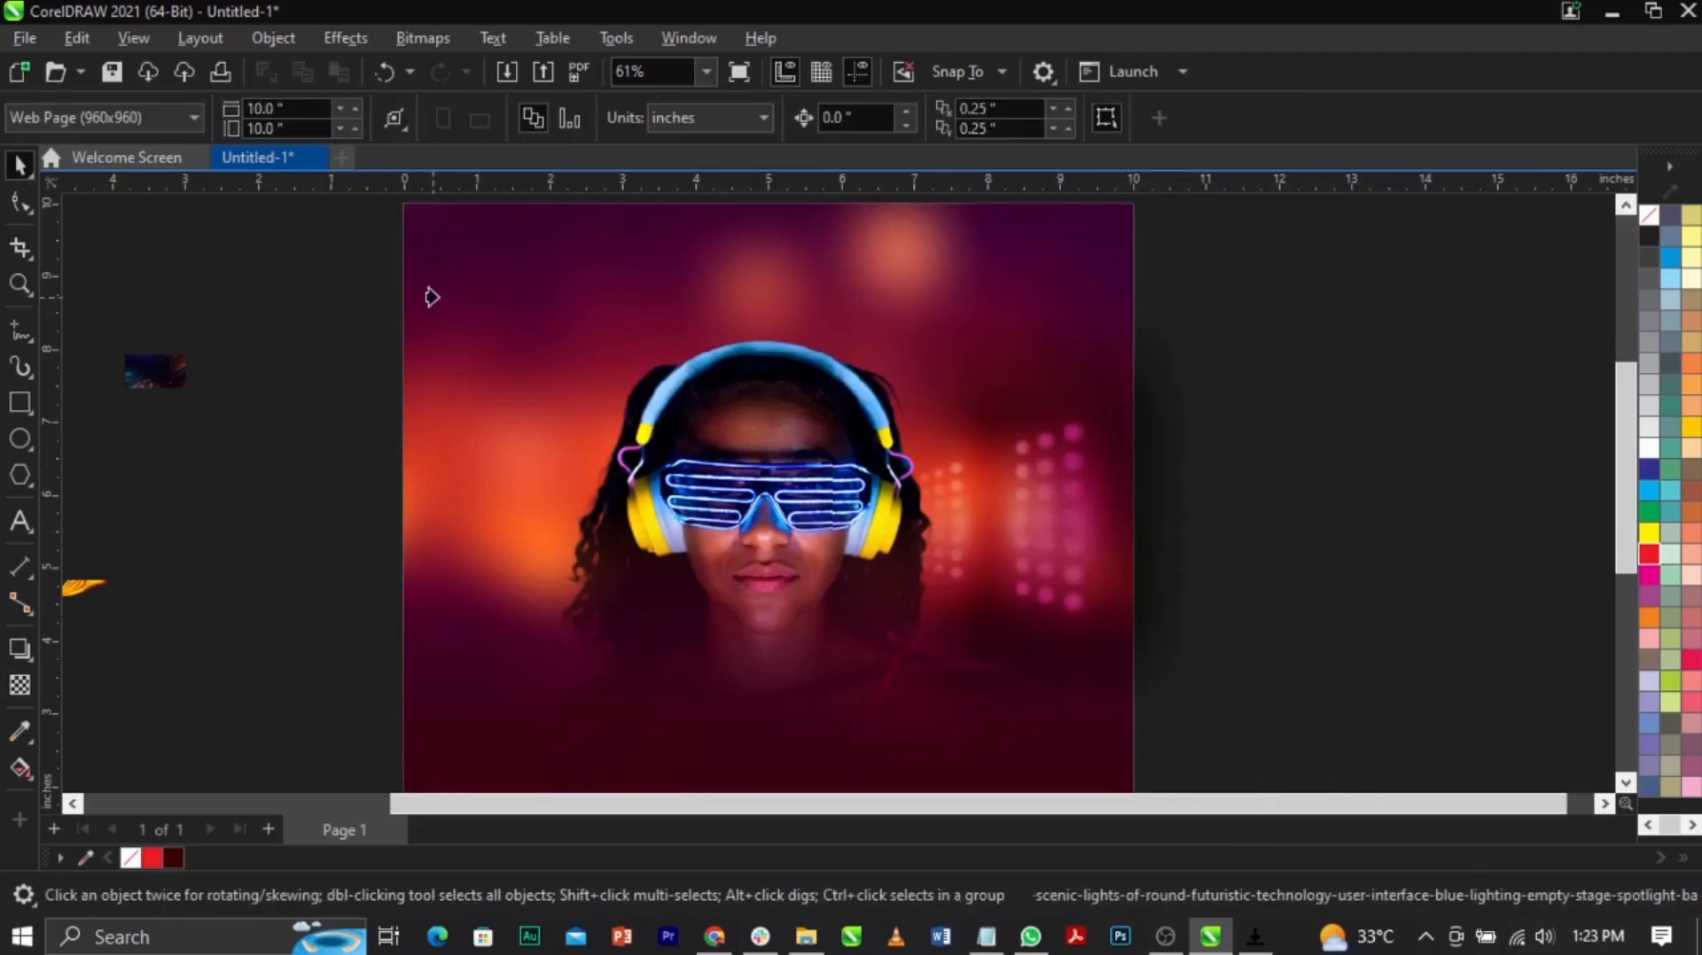
left_click(1029, 542)
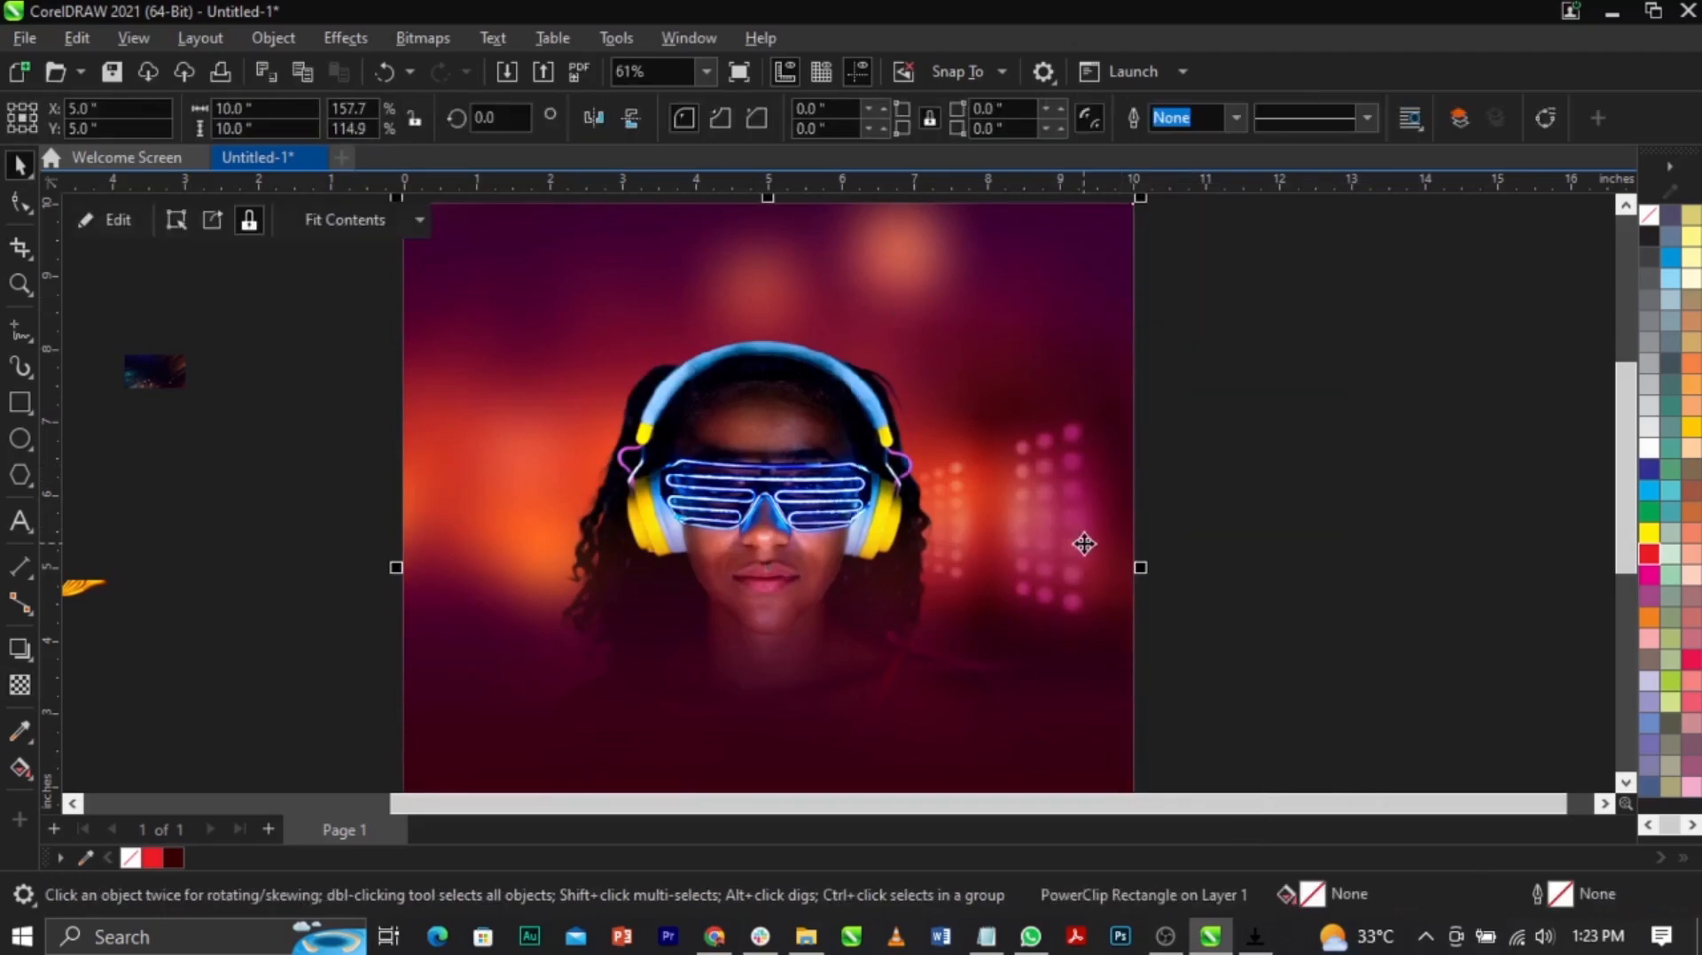
right_click(1083, 543)
left_click(1139, 183)
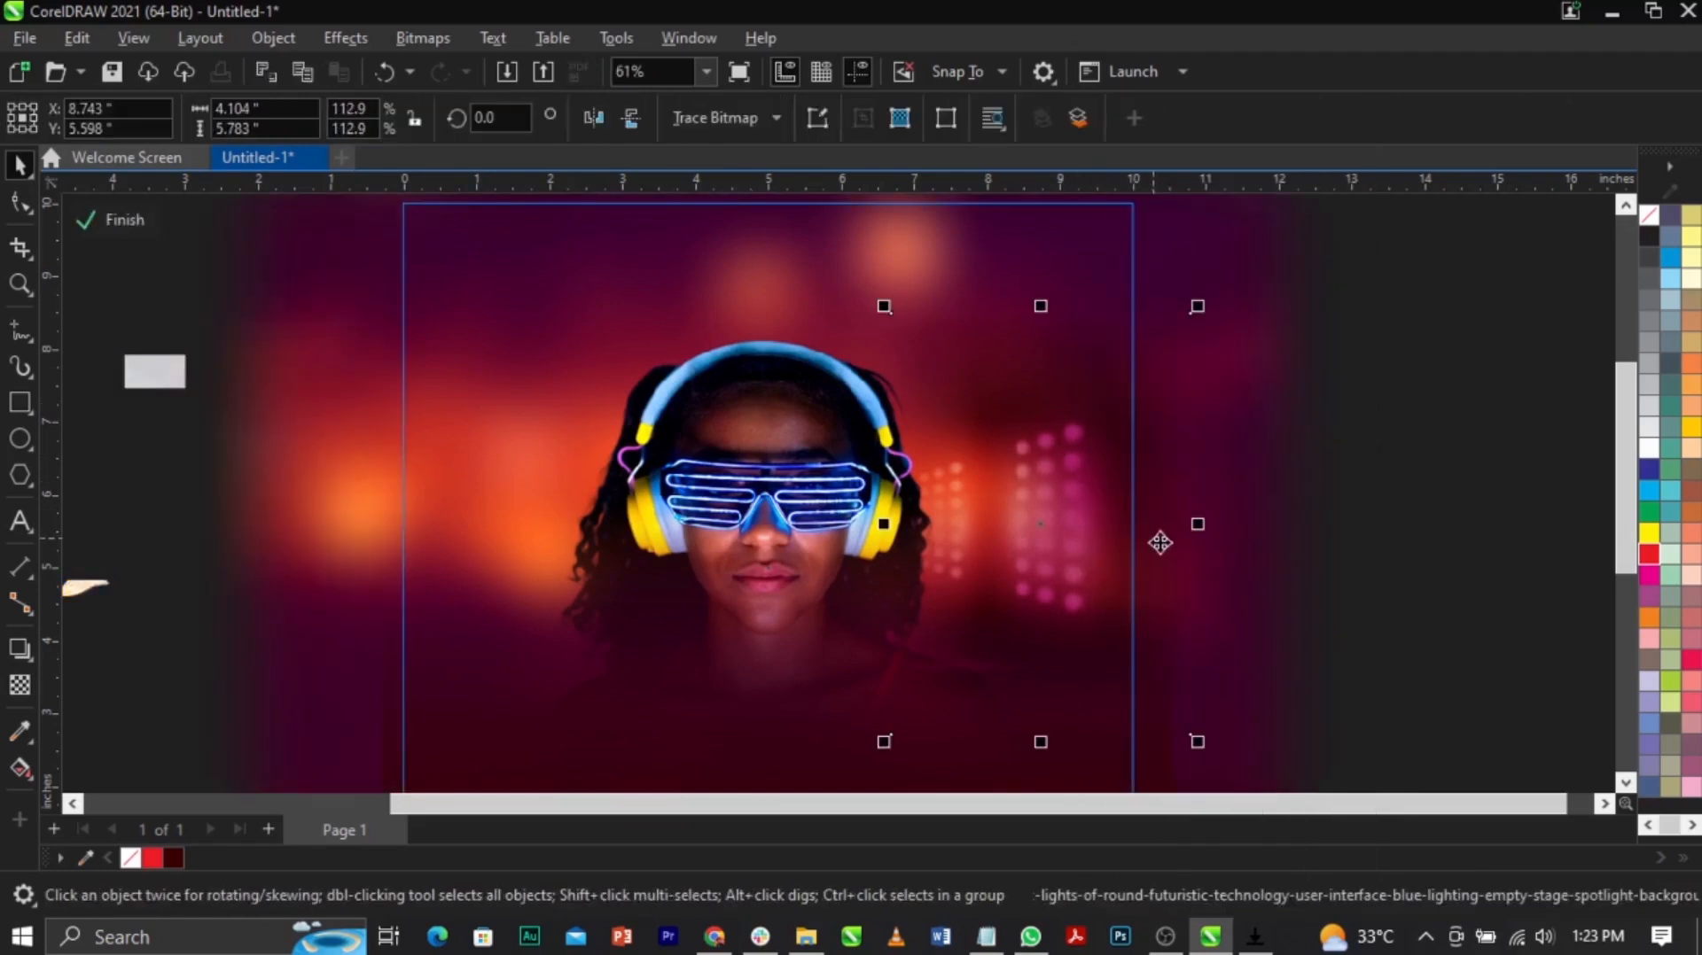
Step: Place a copy of the stage lights rotated 180° on the woman's other side and finish editing the PowerClip contents
left_click_drag(1188, 531, 509, 539)
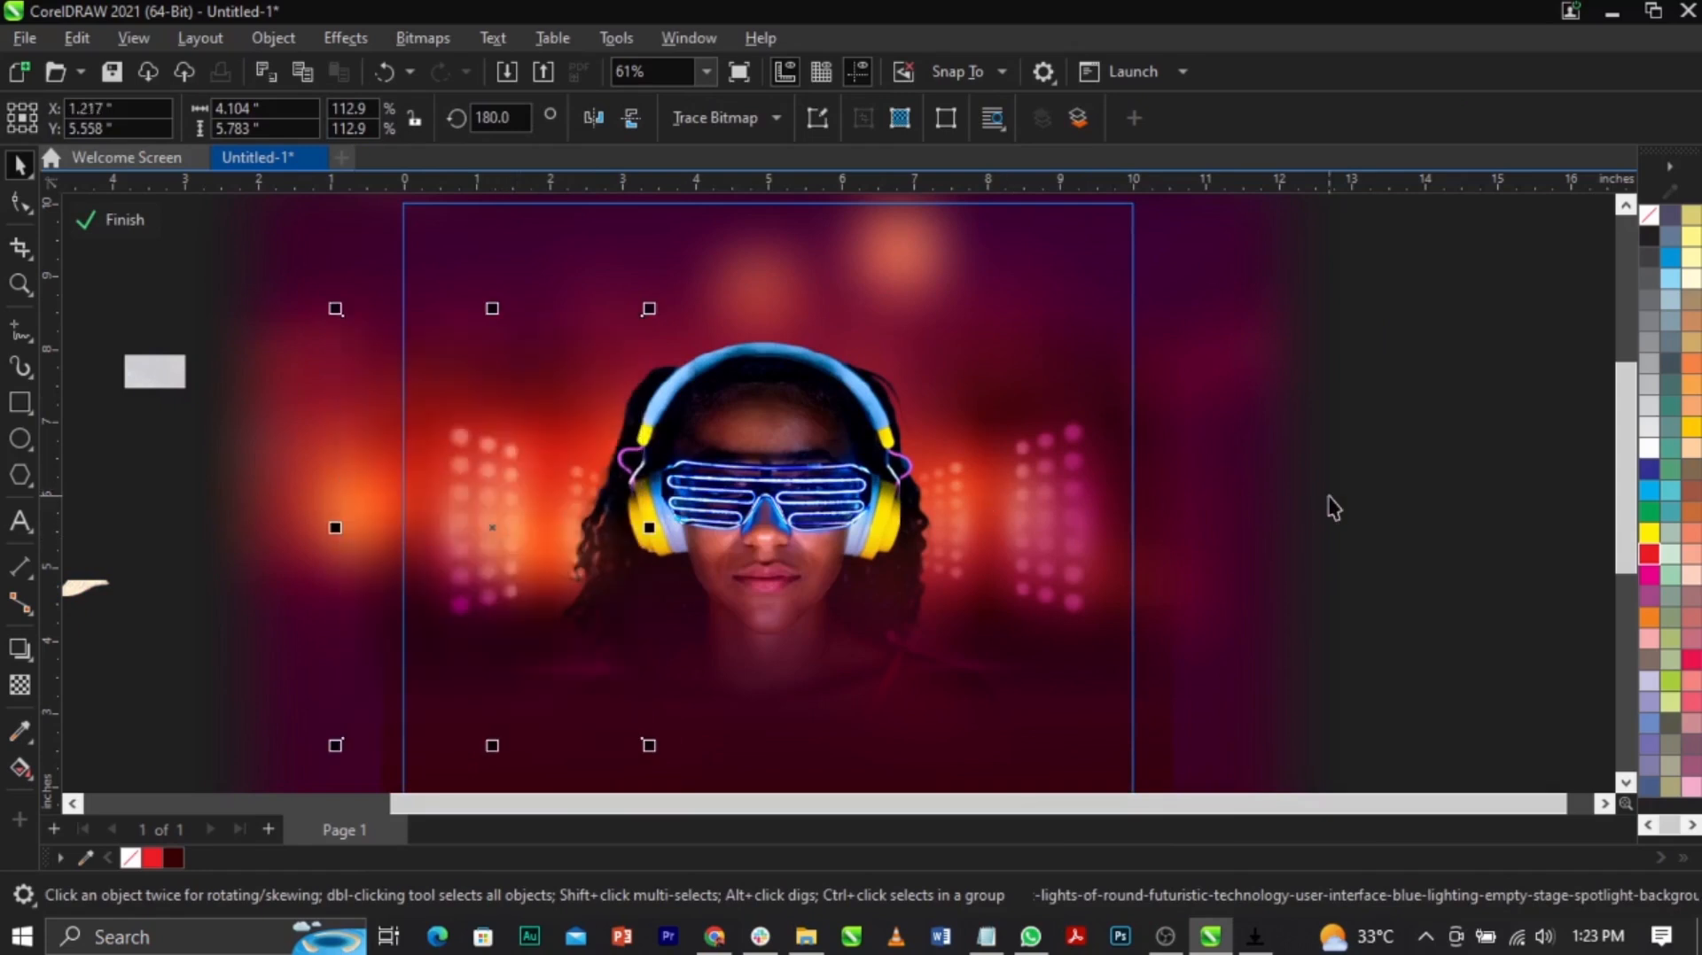
left_click_drag(528, 459, 522, 459)
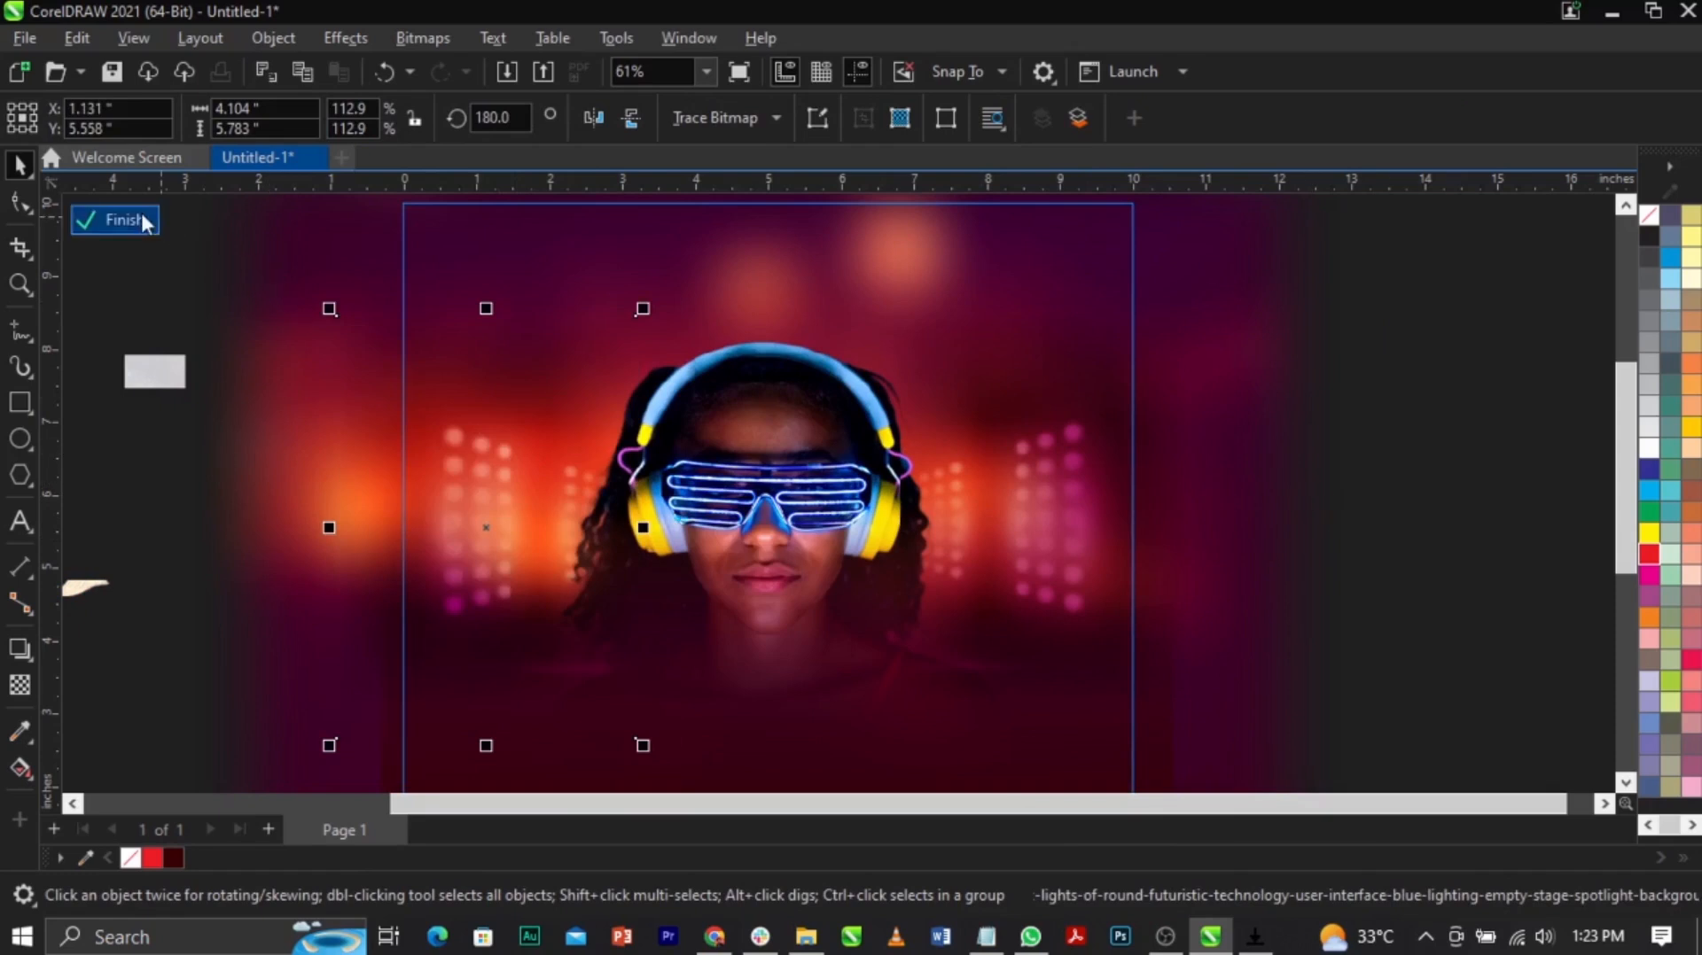
left_click(110, 219)
left_click(1223, 364)
scroll(931, 349, "down", 2)
scroll(895, 329, "up", 1)
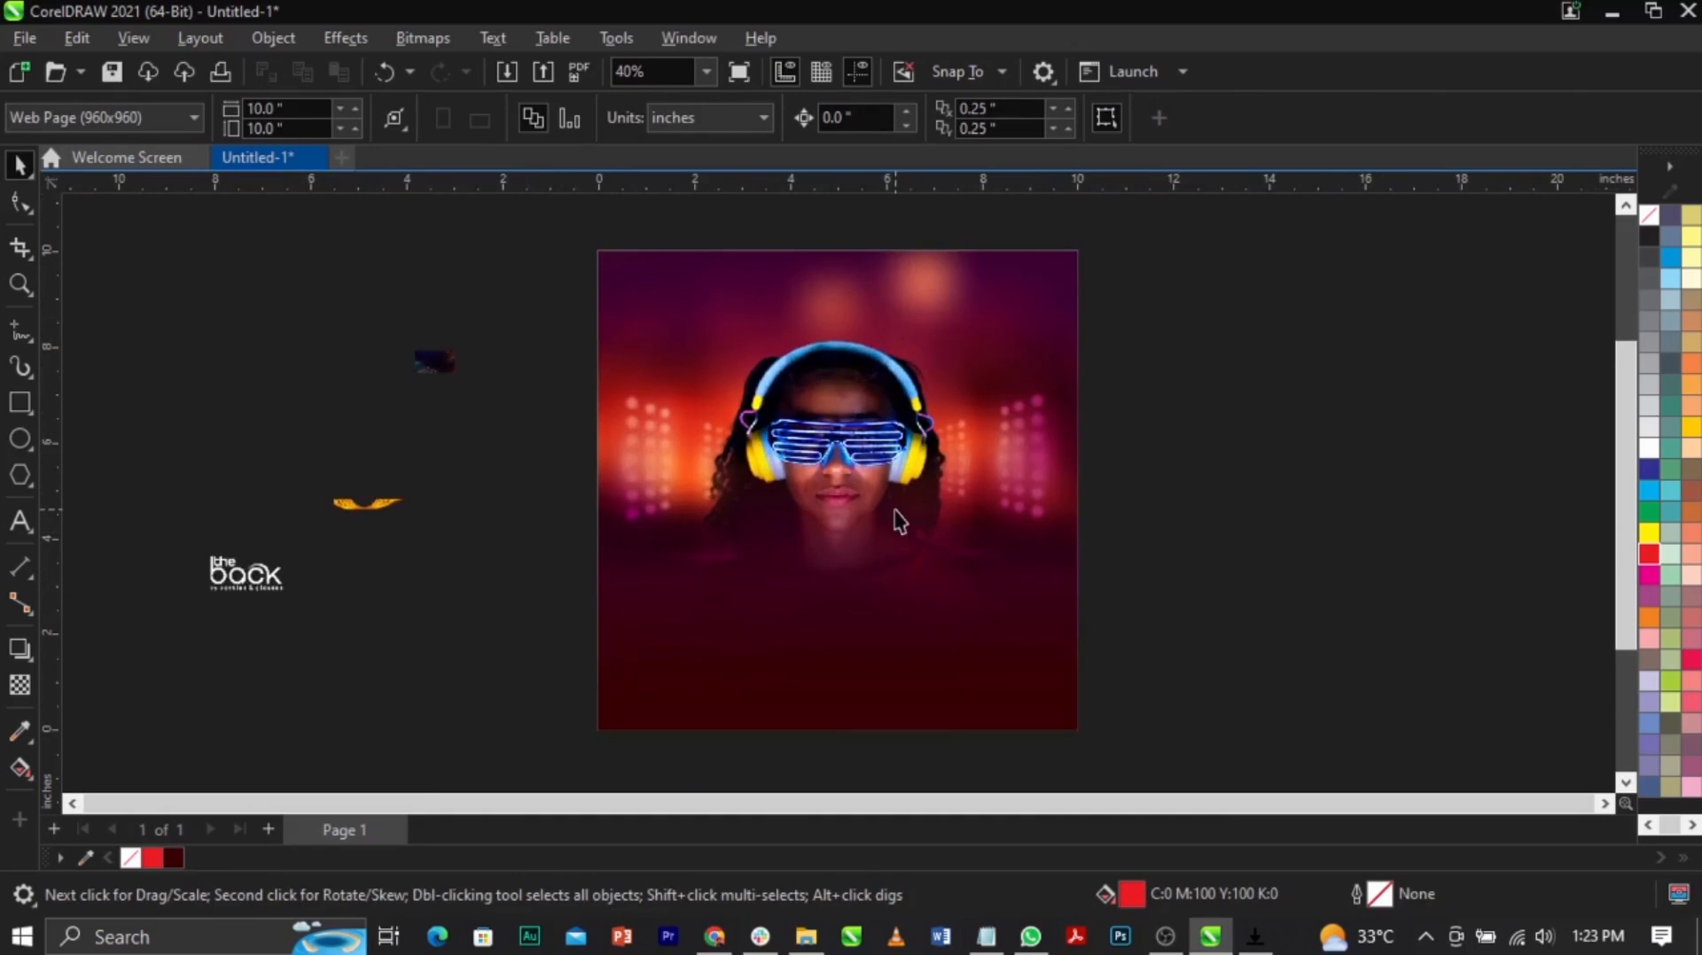
Step: Enlarge the glowing particles and light-streaks image beyond the square's width and place it over the square's upper half
left_click(448, 372)
left_click_drag(470, 388, 689, 562)
left_click_drag(611, 474, 1010, 471)
Step: Fade the lower part of the particles image with a vertical fountain transparency and set its merge mode to Soft Light
left_click(25, 692)
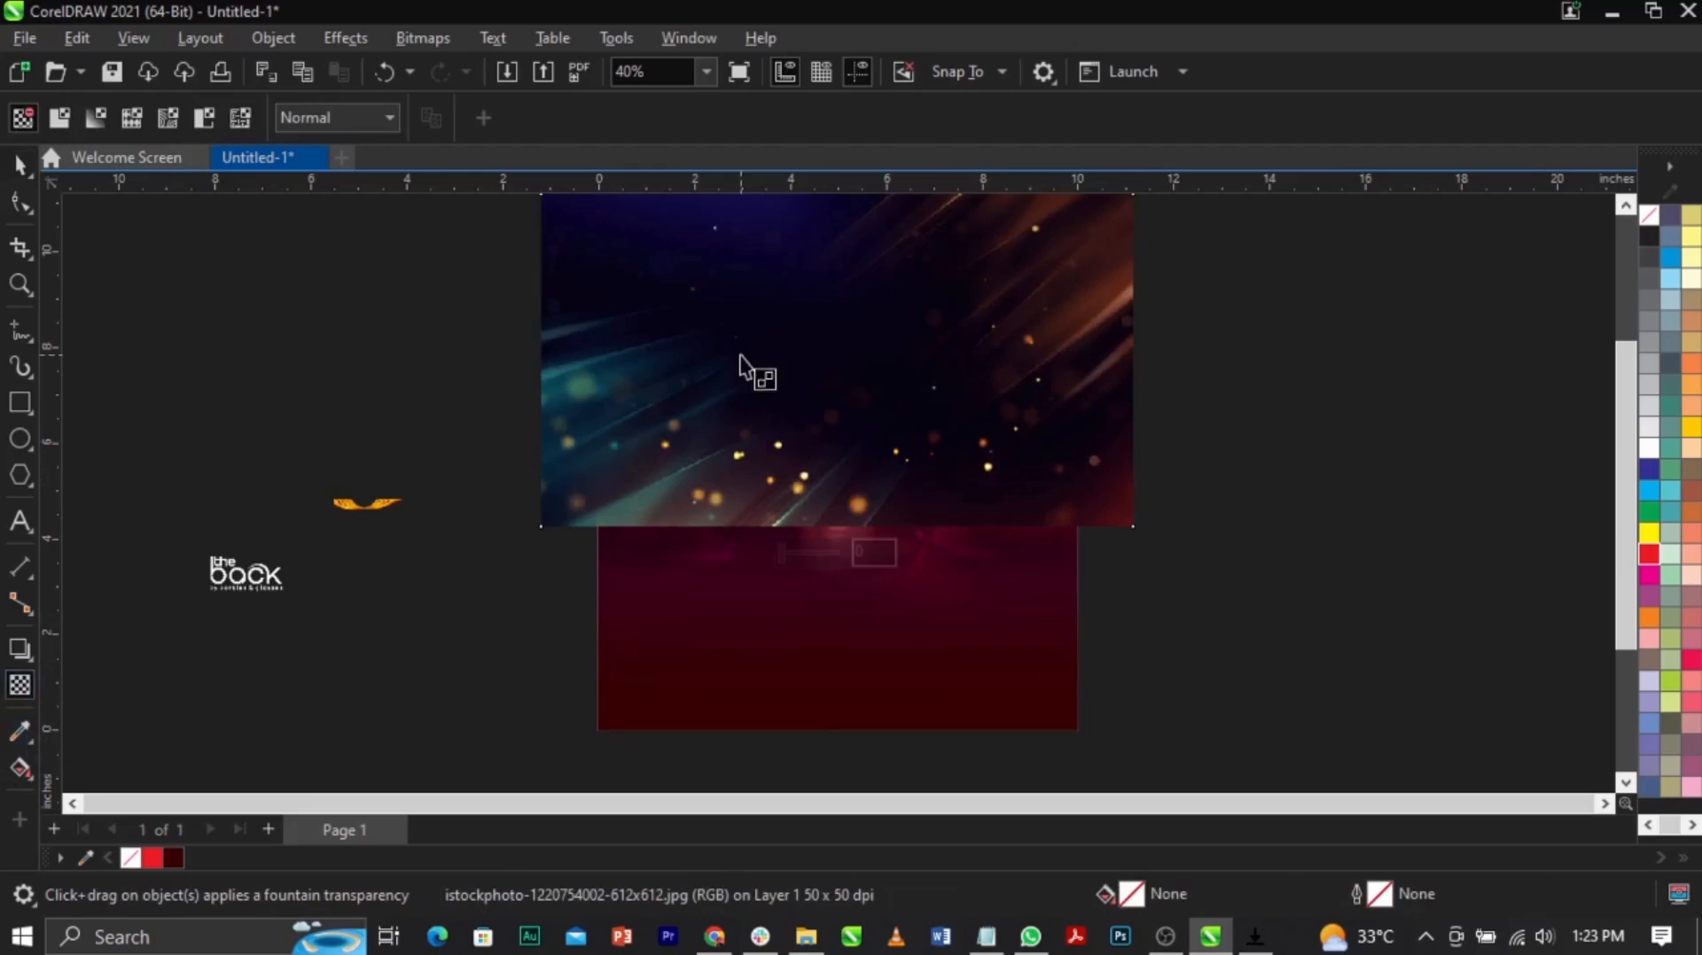
left_click_drag(837, 364, 838, 492)
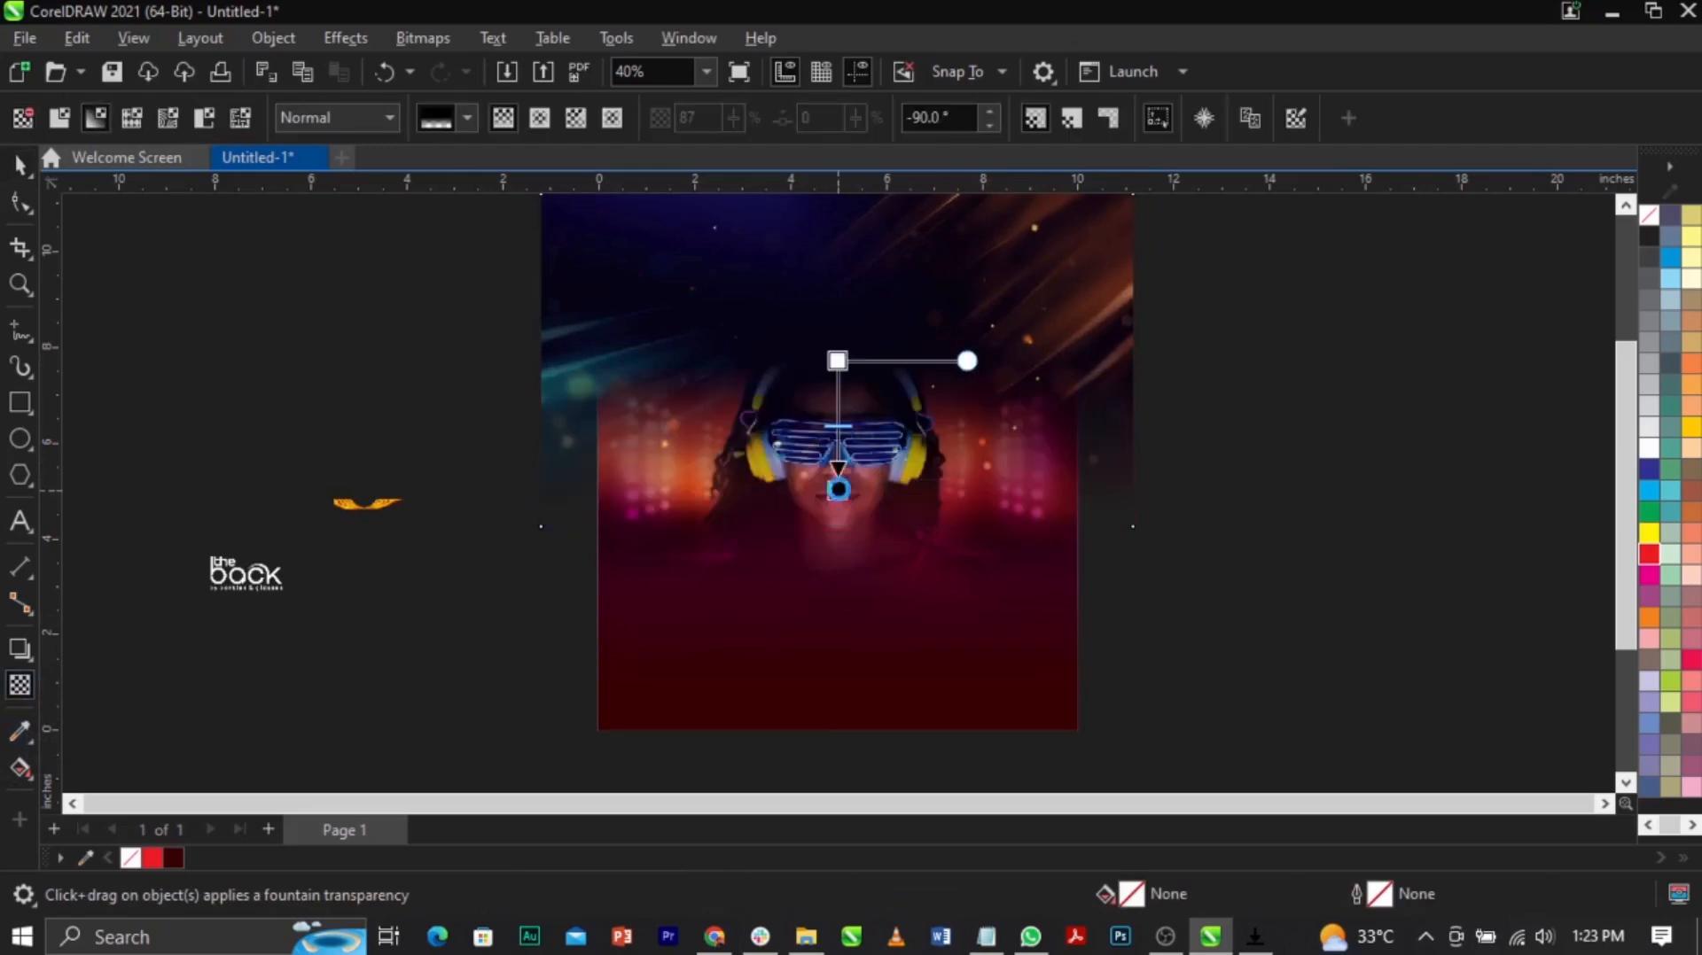
left_click(364, 118)
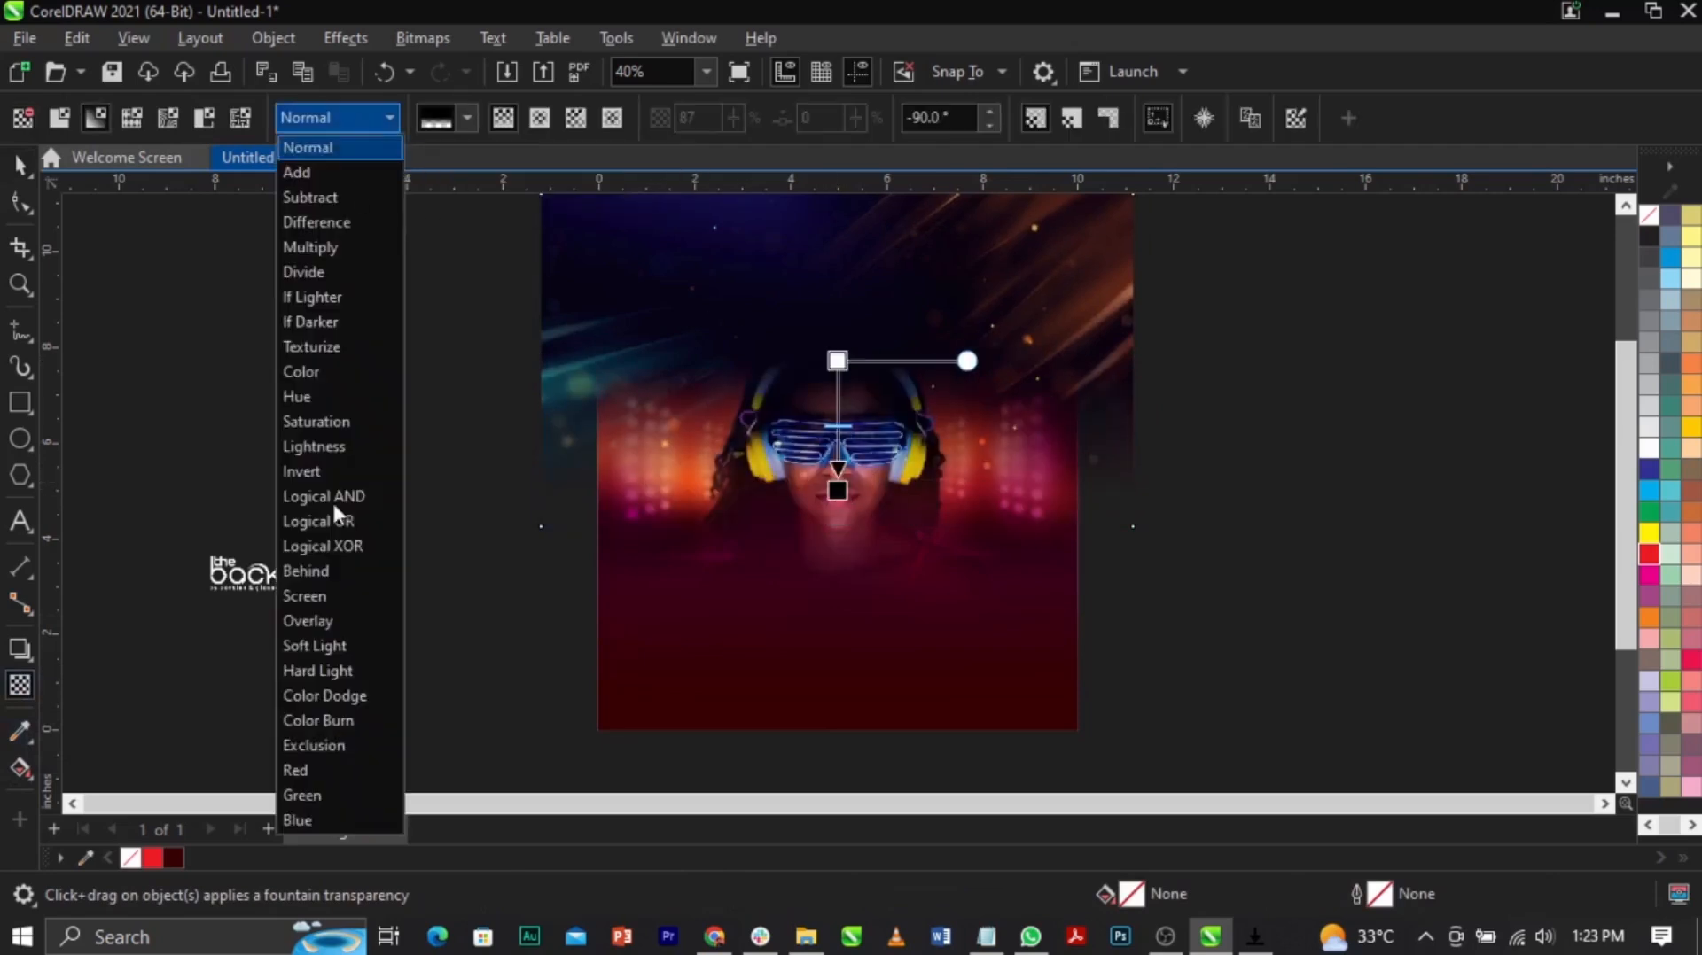
left_click(352, 621)
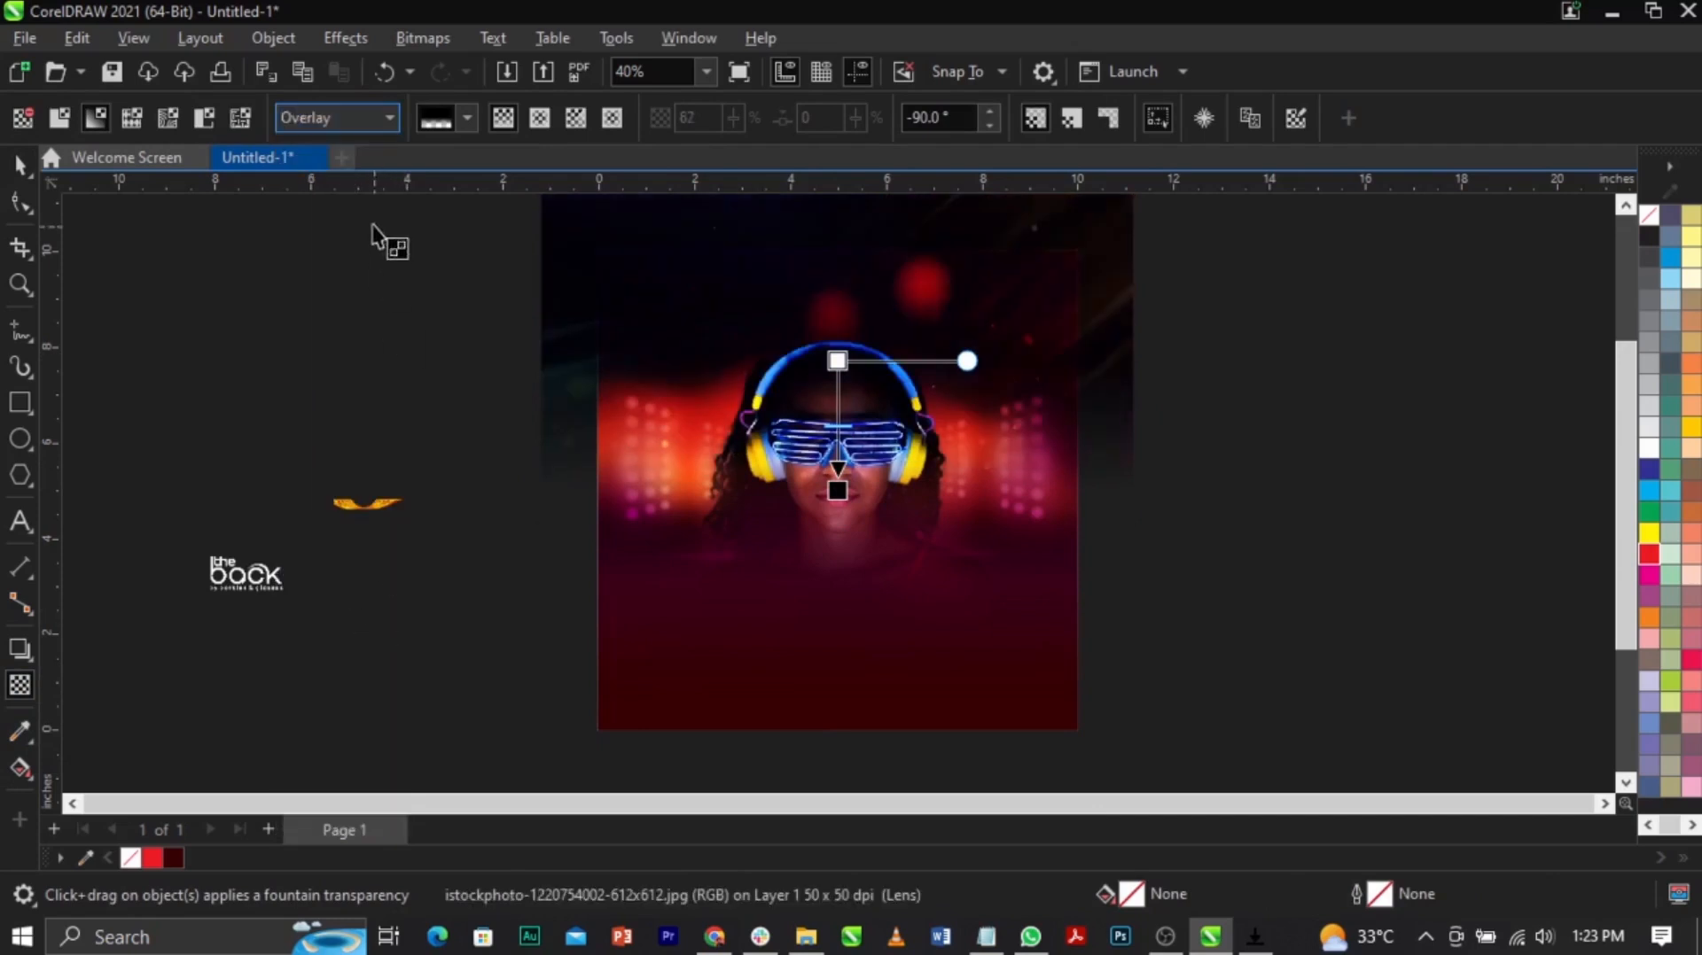
left_click(349, 124)
left_click(306, 650)
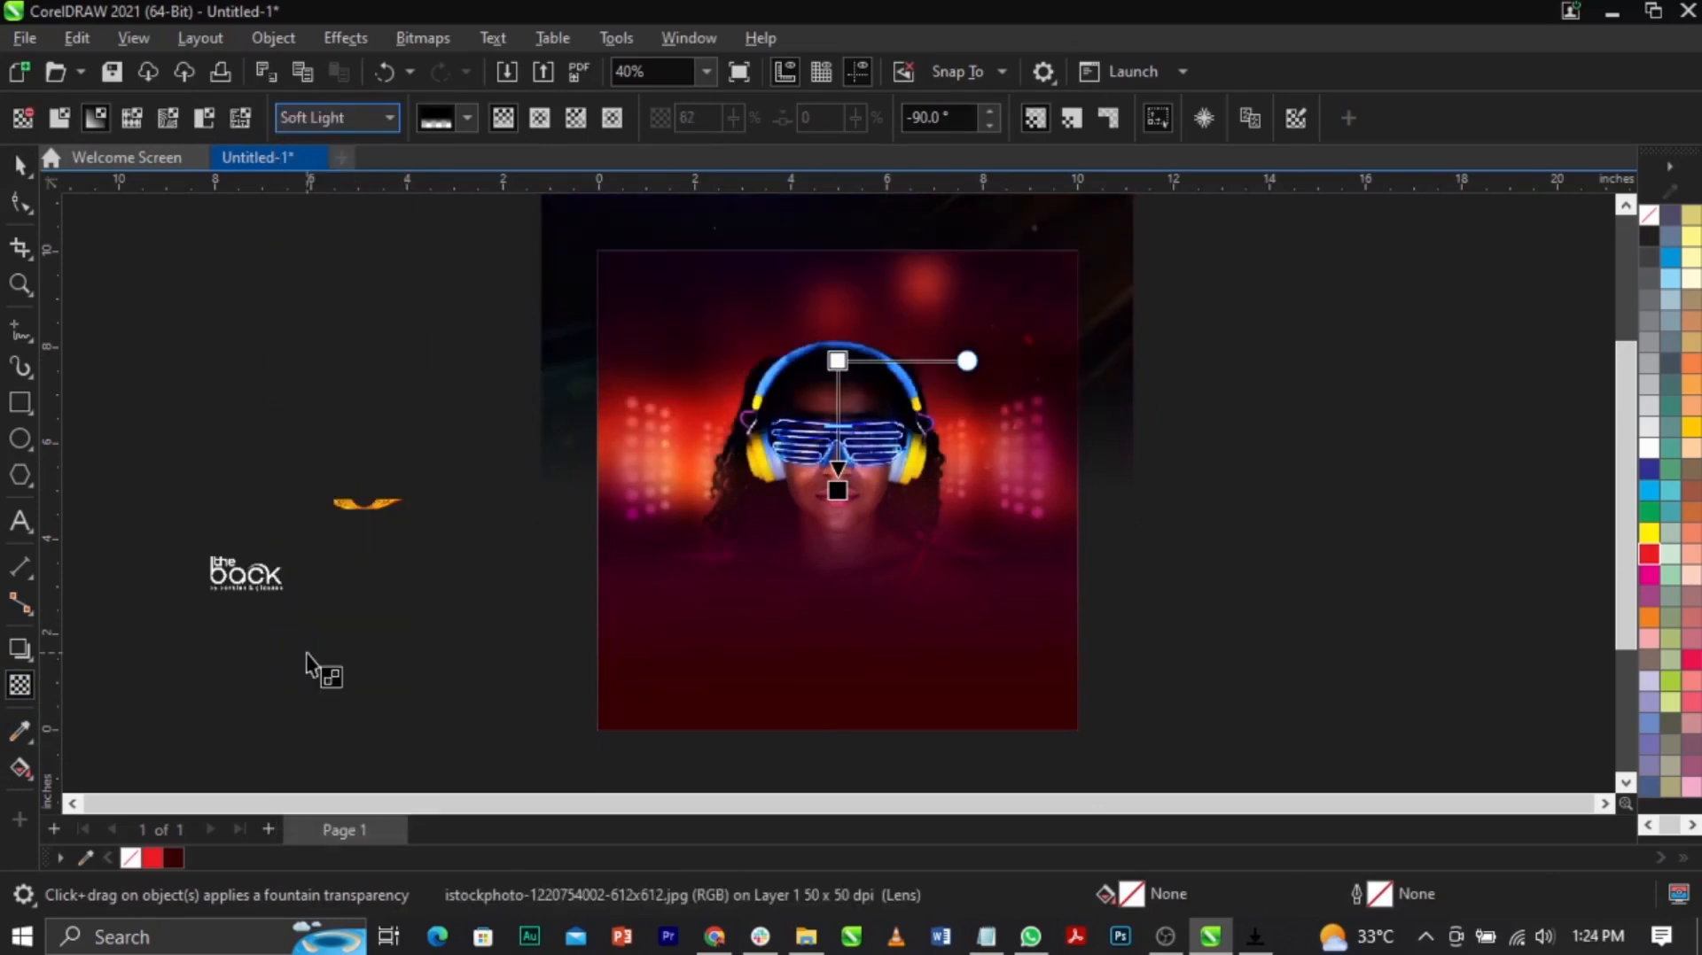
left_click(1173, 334)
Step: PowerClip the particles image inside the square and open the PowerClip contents for editing
left_click(1113, 319)
key("space")
mouse_move(1113, 321)
left_mouse_down()
mouse_move(1098, 354)
mouse_move(1105, 334)
left_mouse_up()
right_click(1105, 334)
left_click(1241, 537)
left_click(1032, 641)
double_click(1063, 322)
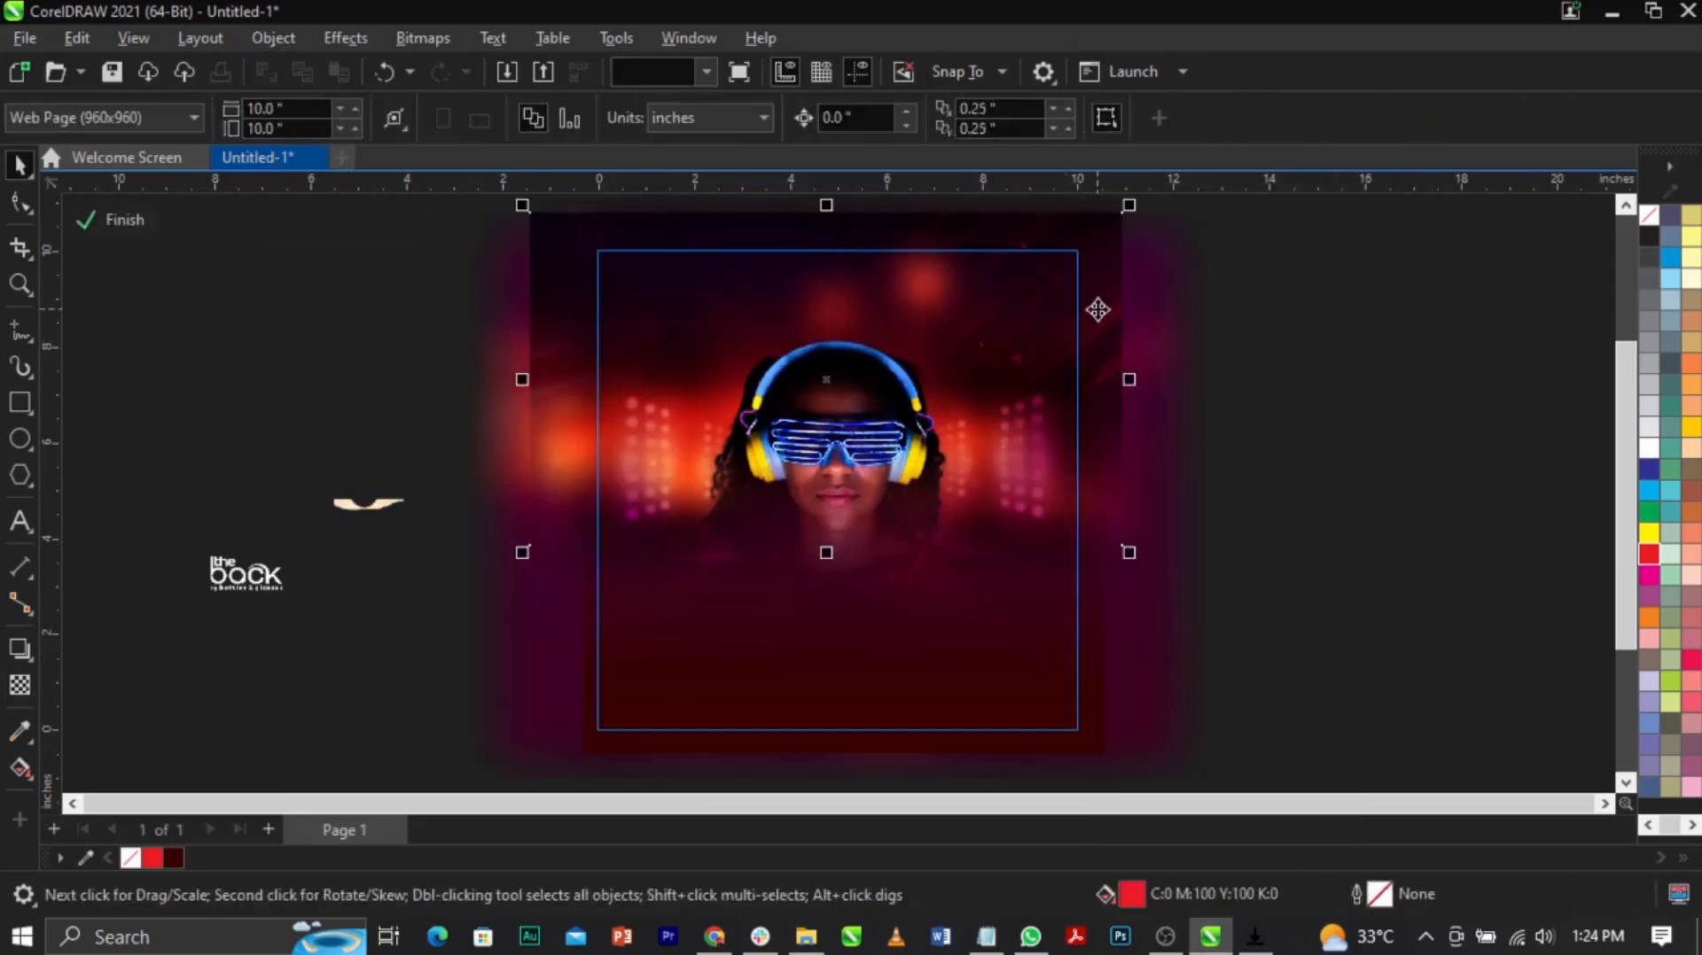
Step: Move the particles image slightly up within the square and finish editing the PowerClip contents
left_click(1096, 308)
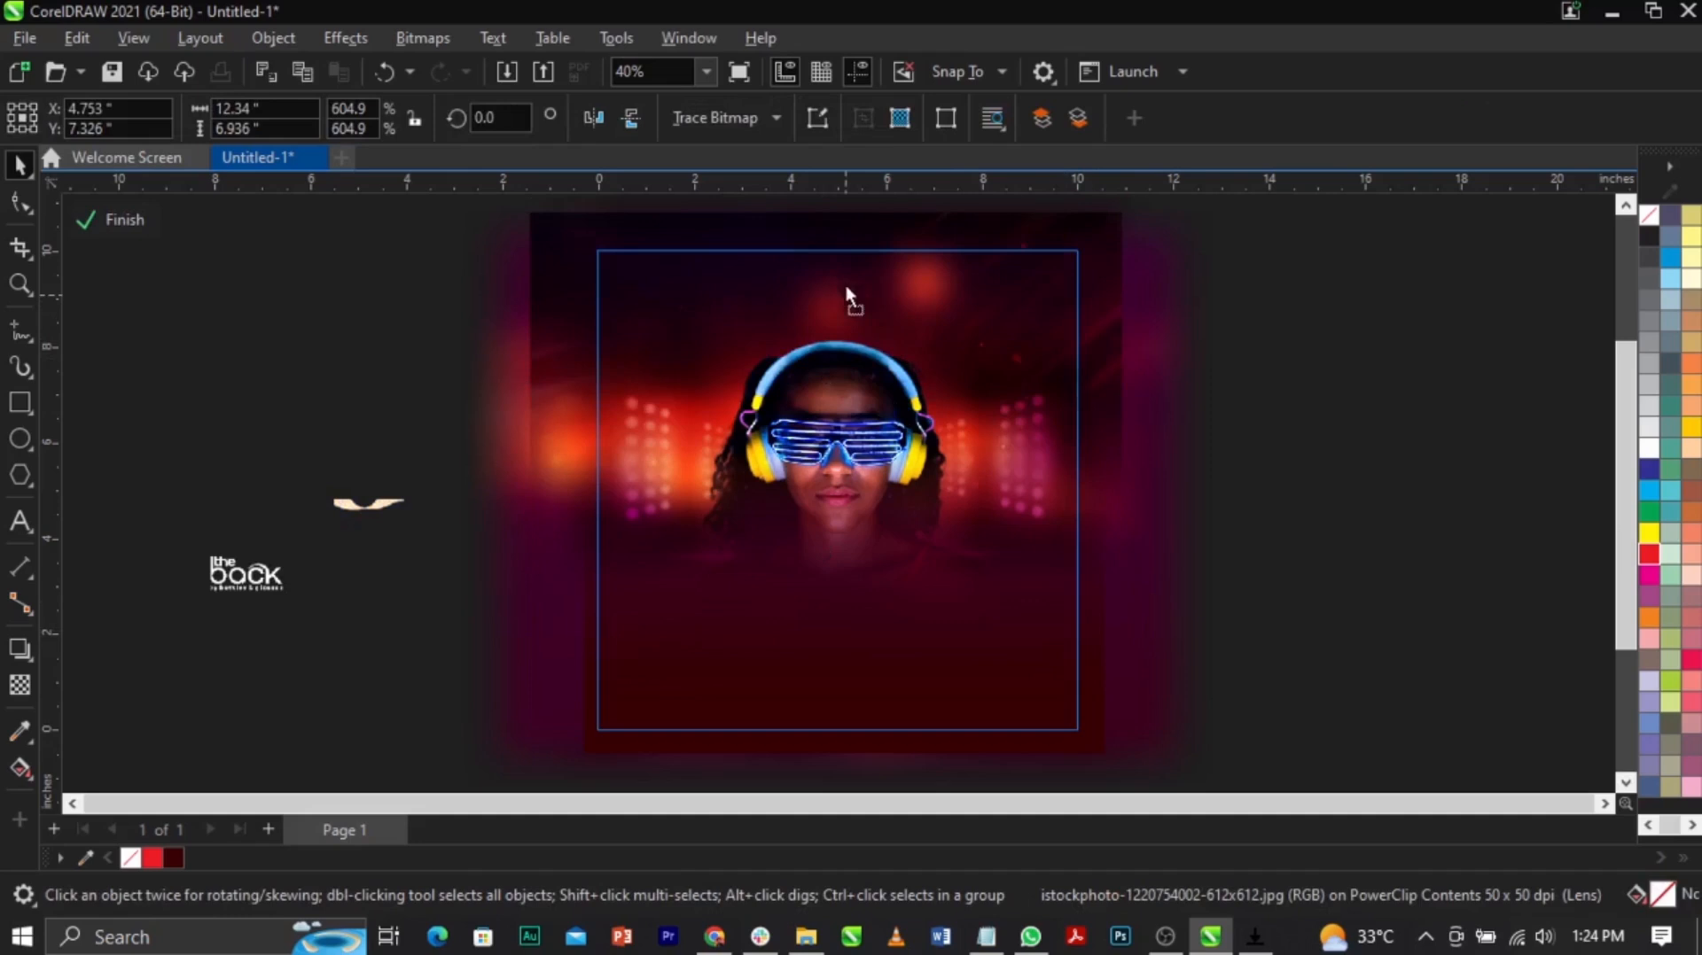
left_click_drag(846, 296, 846, 278)
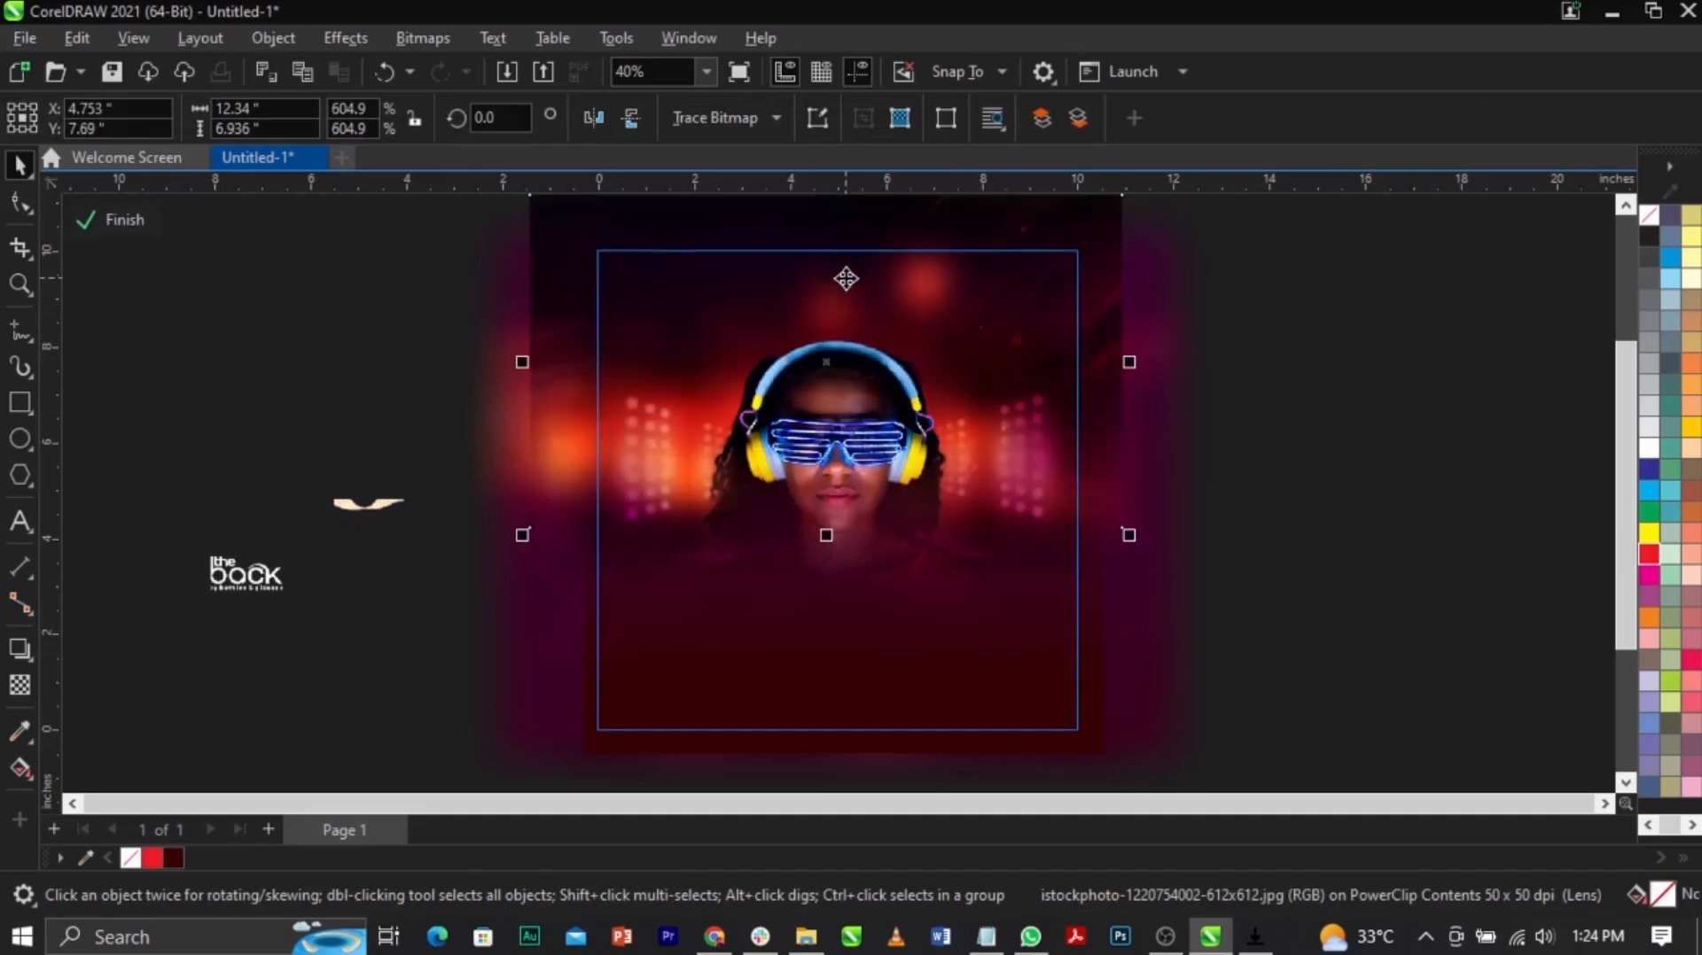
left_click(1341, 425, "ctrl")
left_click(1341, 425)
scroll(982, 344, "down", 2)
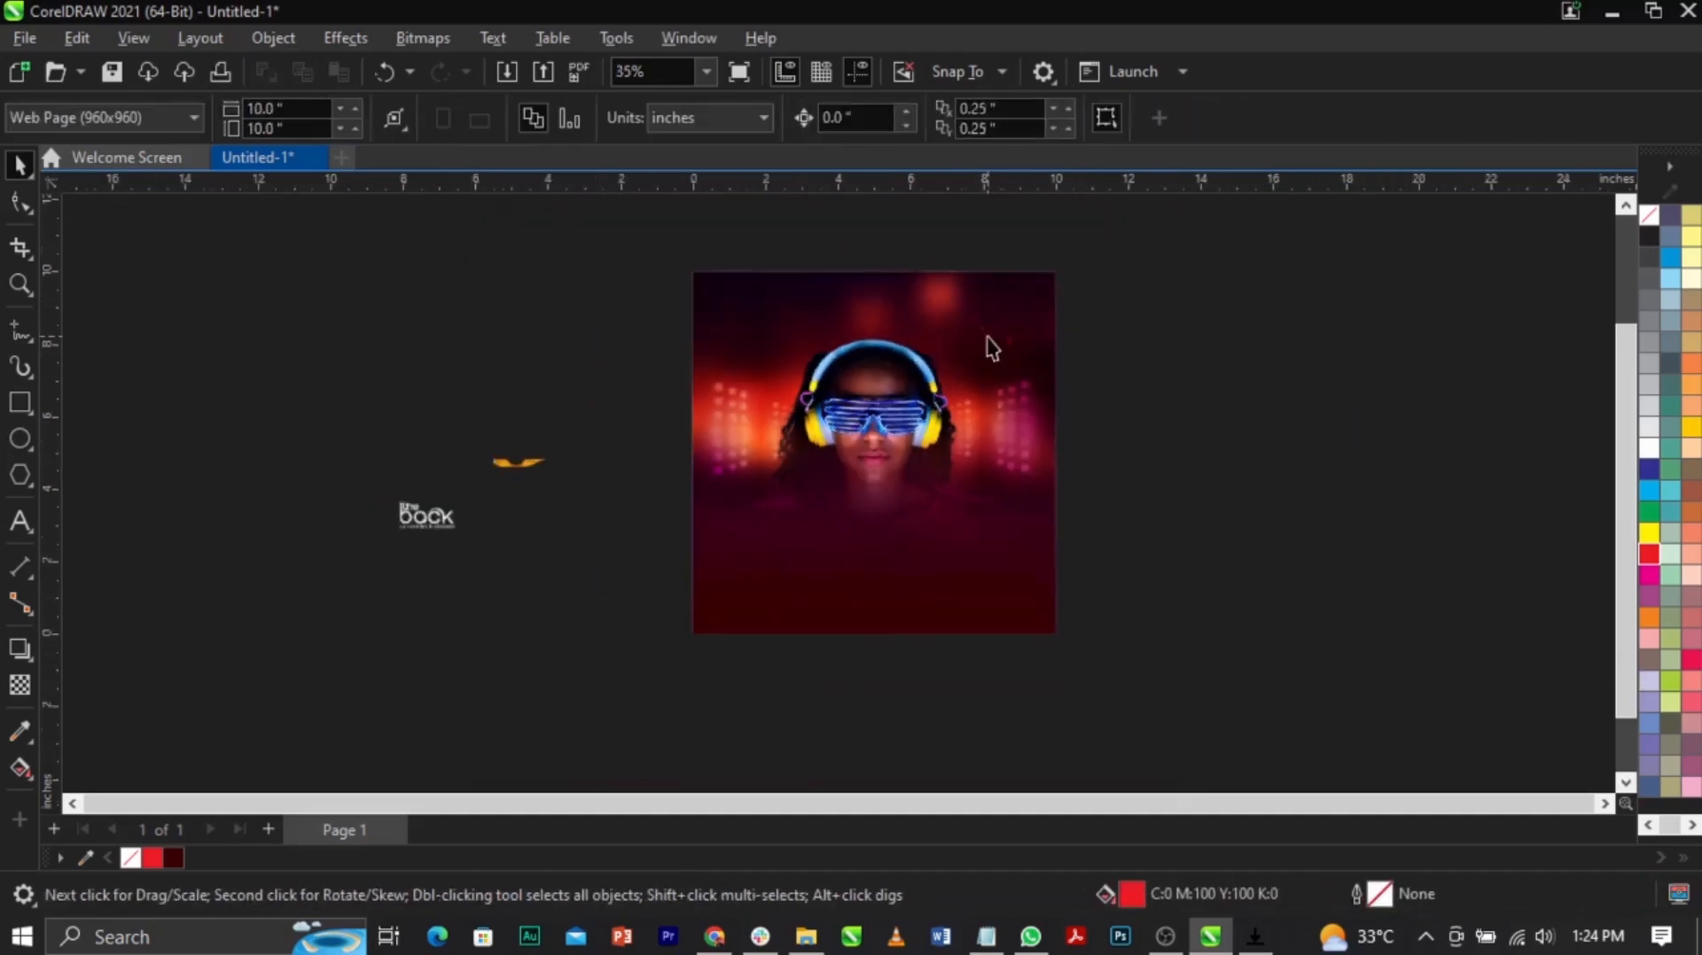
Step: Place the logo above the woman's head, shrink it to about 1.12 by 0.54 inches and centre it horizontally on the square
scroll(979, 355, "up", 3)
mouse_move(148, 602)
left_mouse_down()
mouse_move(826, 268)
mouse_move(815, 295)
left_mouse_up()
scroll(866, 251, "up", 3)
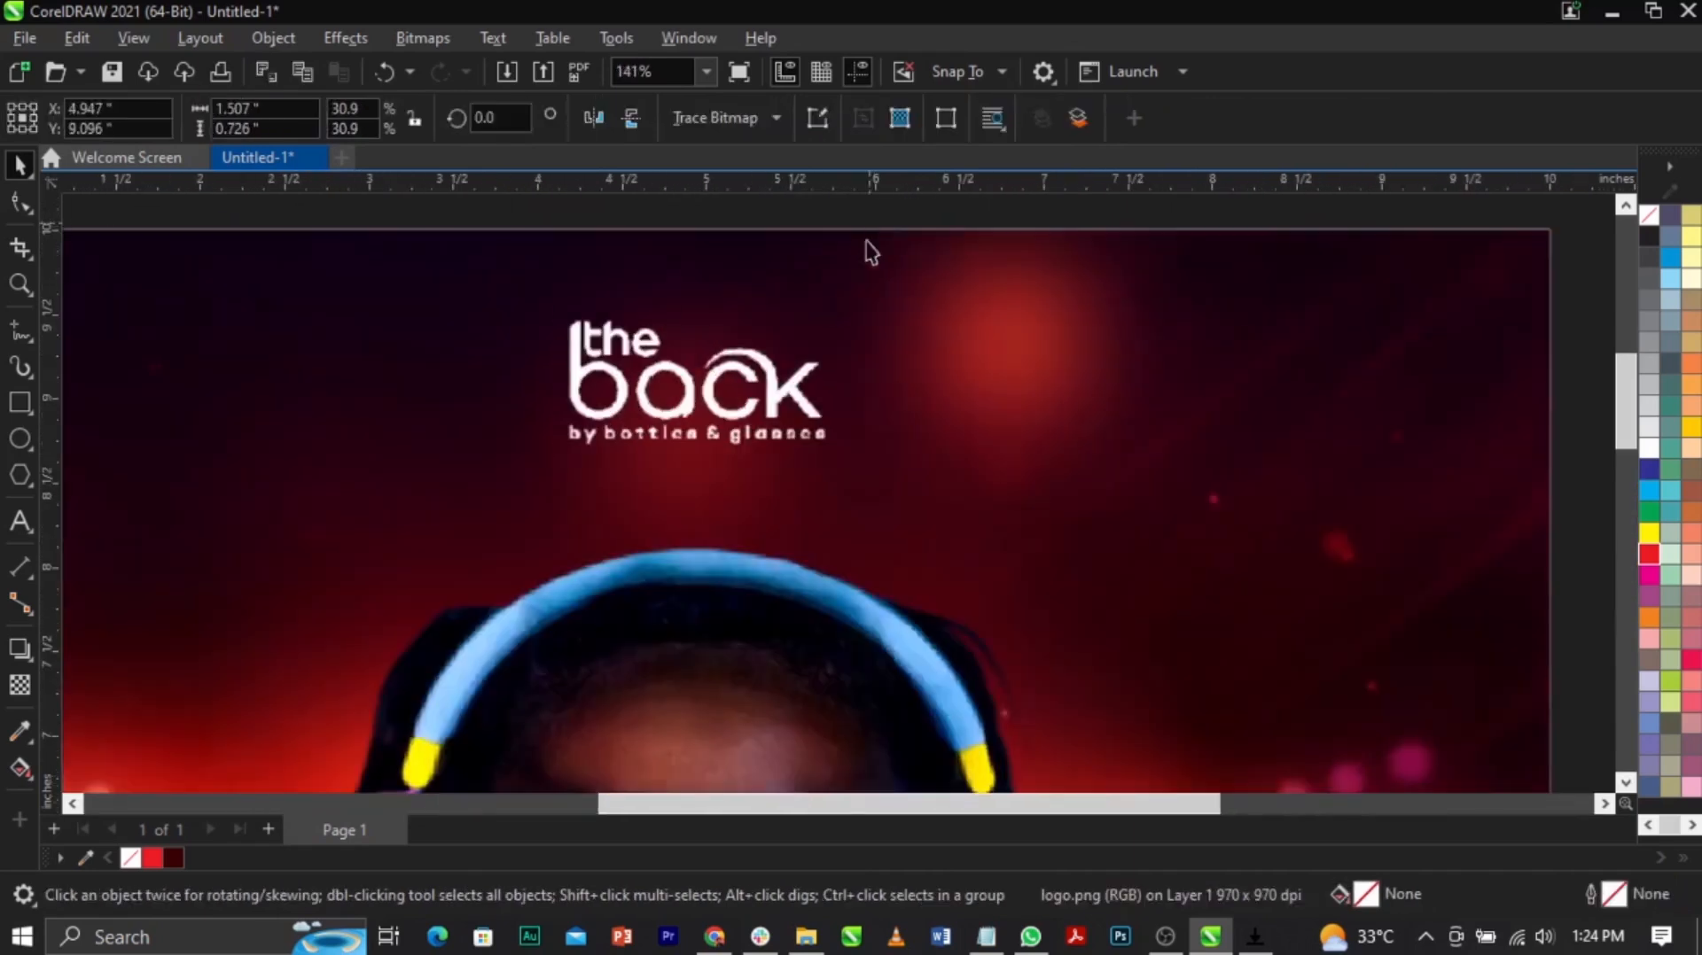
left_click_drag(838, 455, 810, 462)
scroll(889, 342, "down", 5)
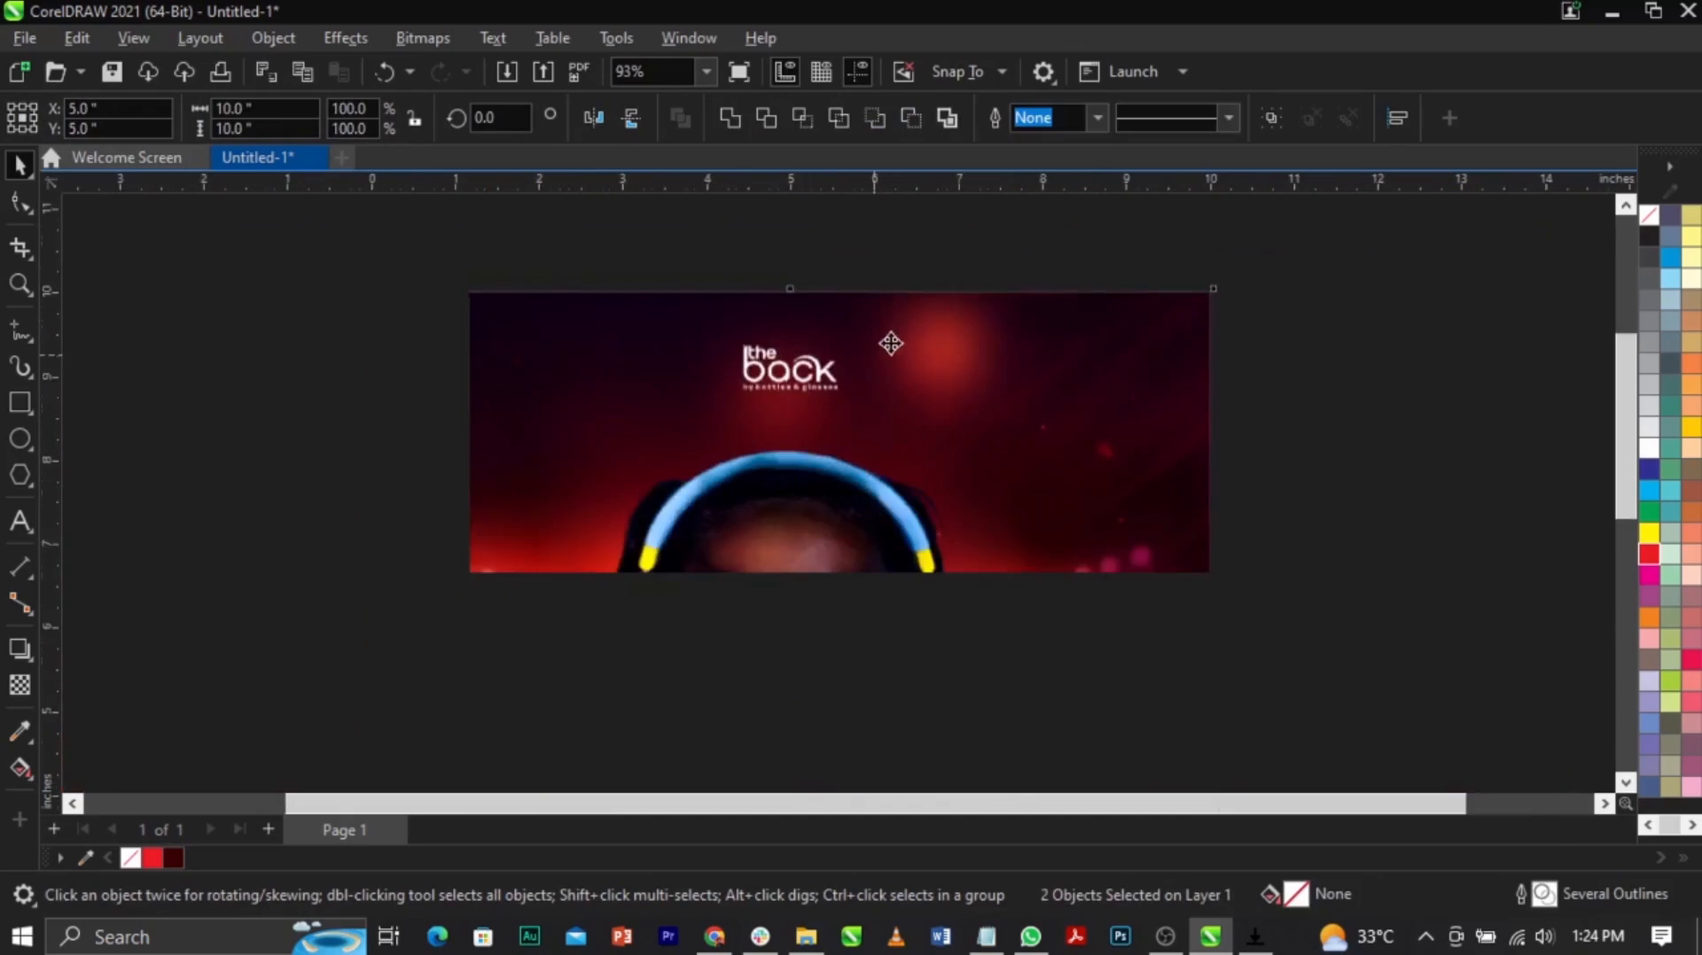
left_click(1291, 403)
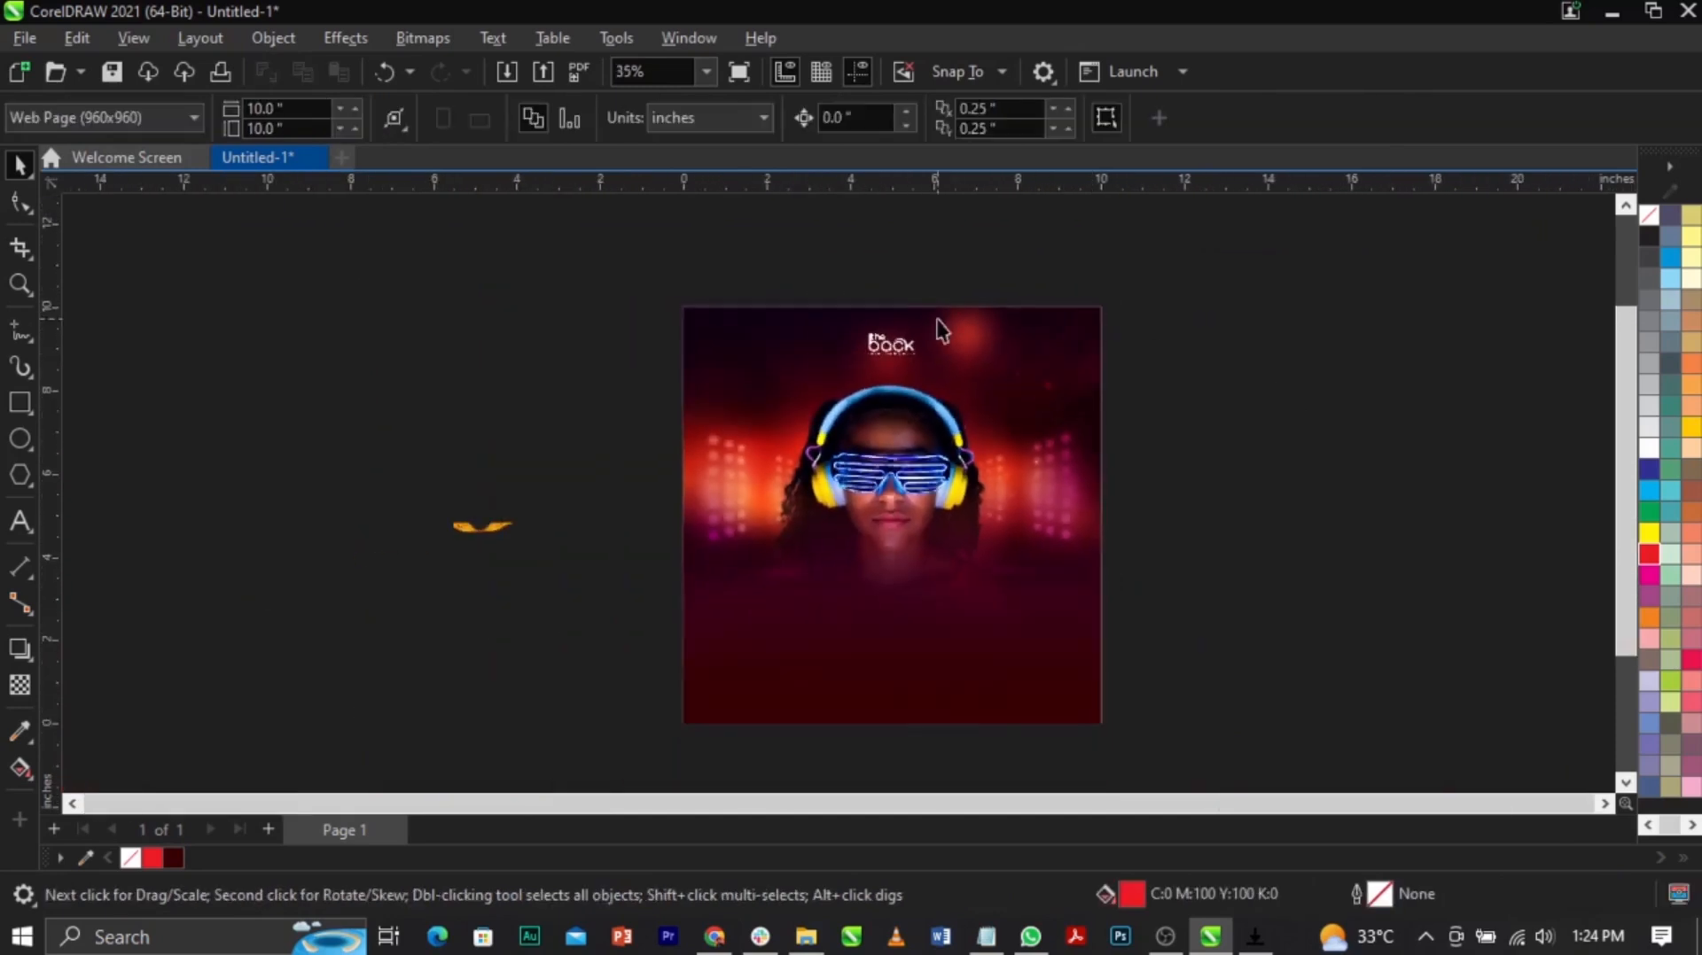
Step: Enlarge the gold curtain image to about 11.33 by 2.45 inches and place its end over the square's upper-left corner
left_click(507, 529)
left_click_drag(525, 545, 677, 647)
scroll(435, 524, "up", 2)
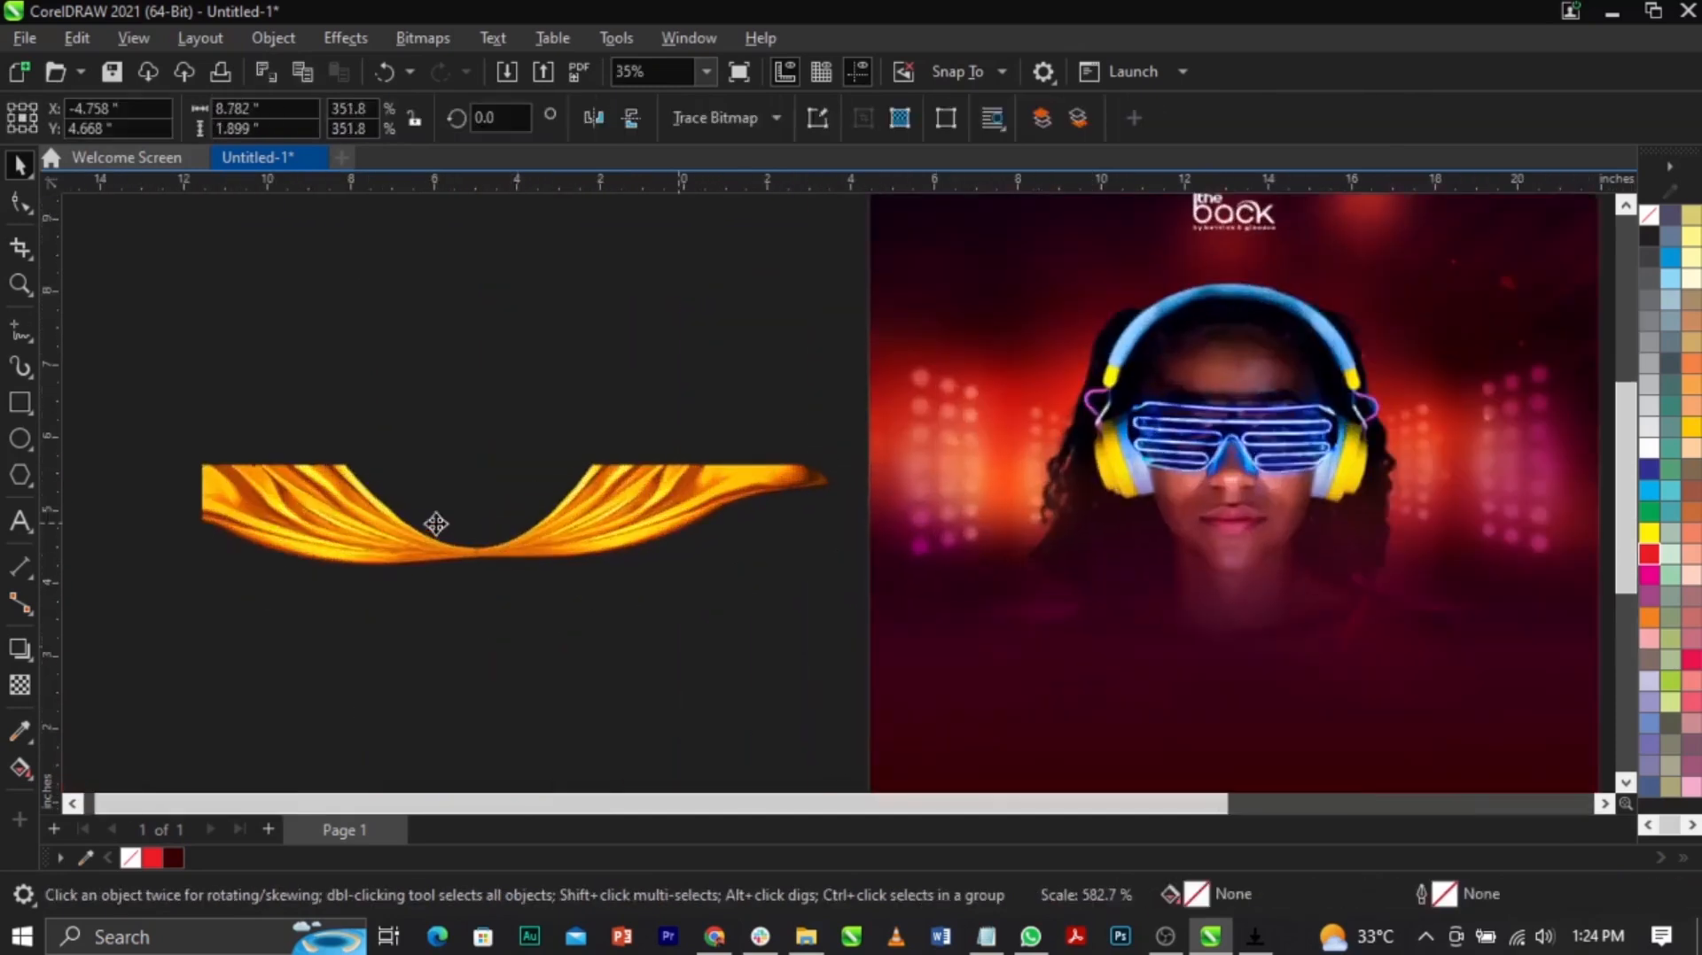
scroll(435, 524, "down", 2)
left_click_drag(464, 501, 623, 349)
scroll(792, 331, "up", 4)
left_click_drag(772, 474, 883, 504)
left_click_drag(753, 444, 706, 368)
Step: PowerClip the gold curtain inside the square and open the PowerClip contents for editing
right_click(707, 363)
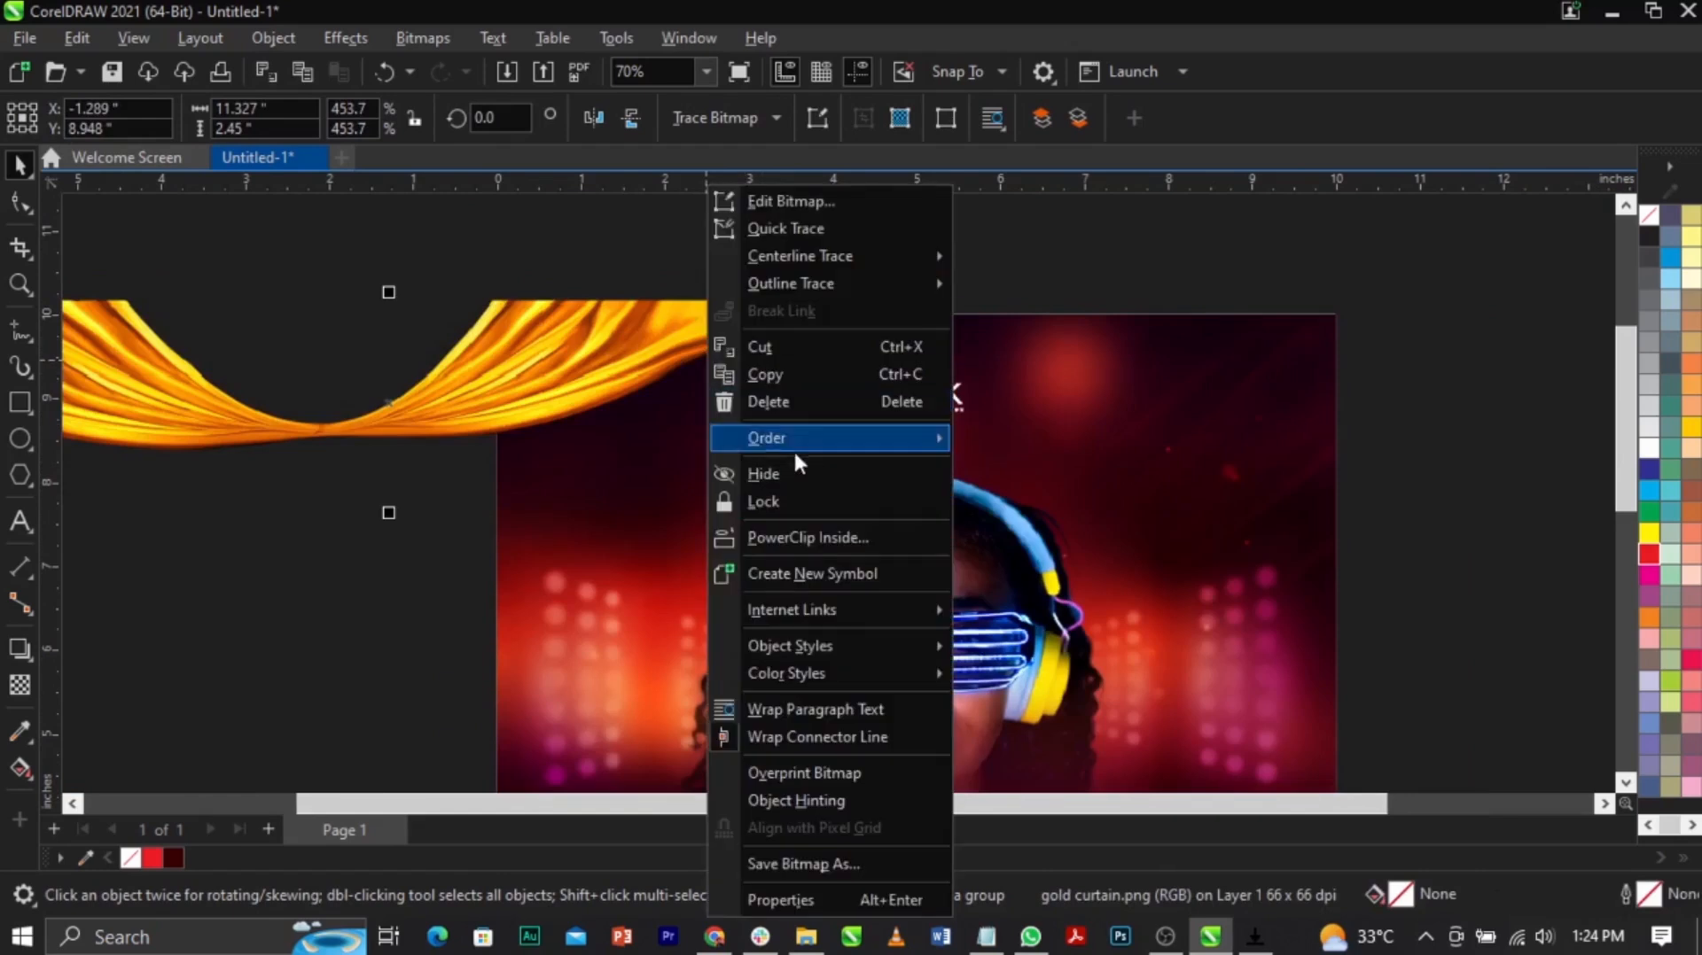
left_click(829, 540)
left_click(1159, 498)
scroll(853, 251, "down", 1)
double_click(723, 323)
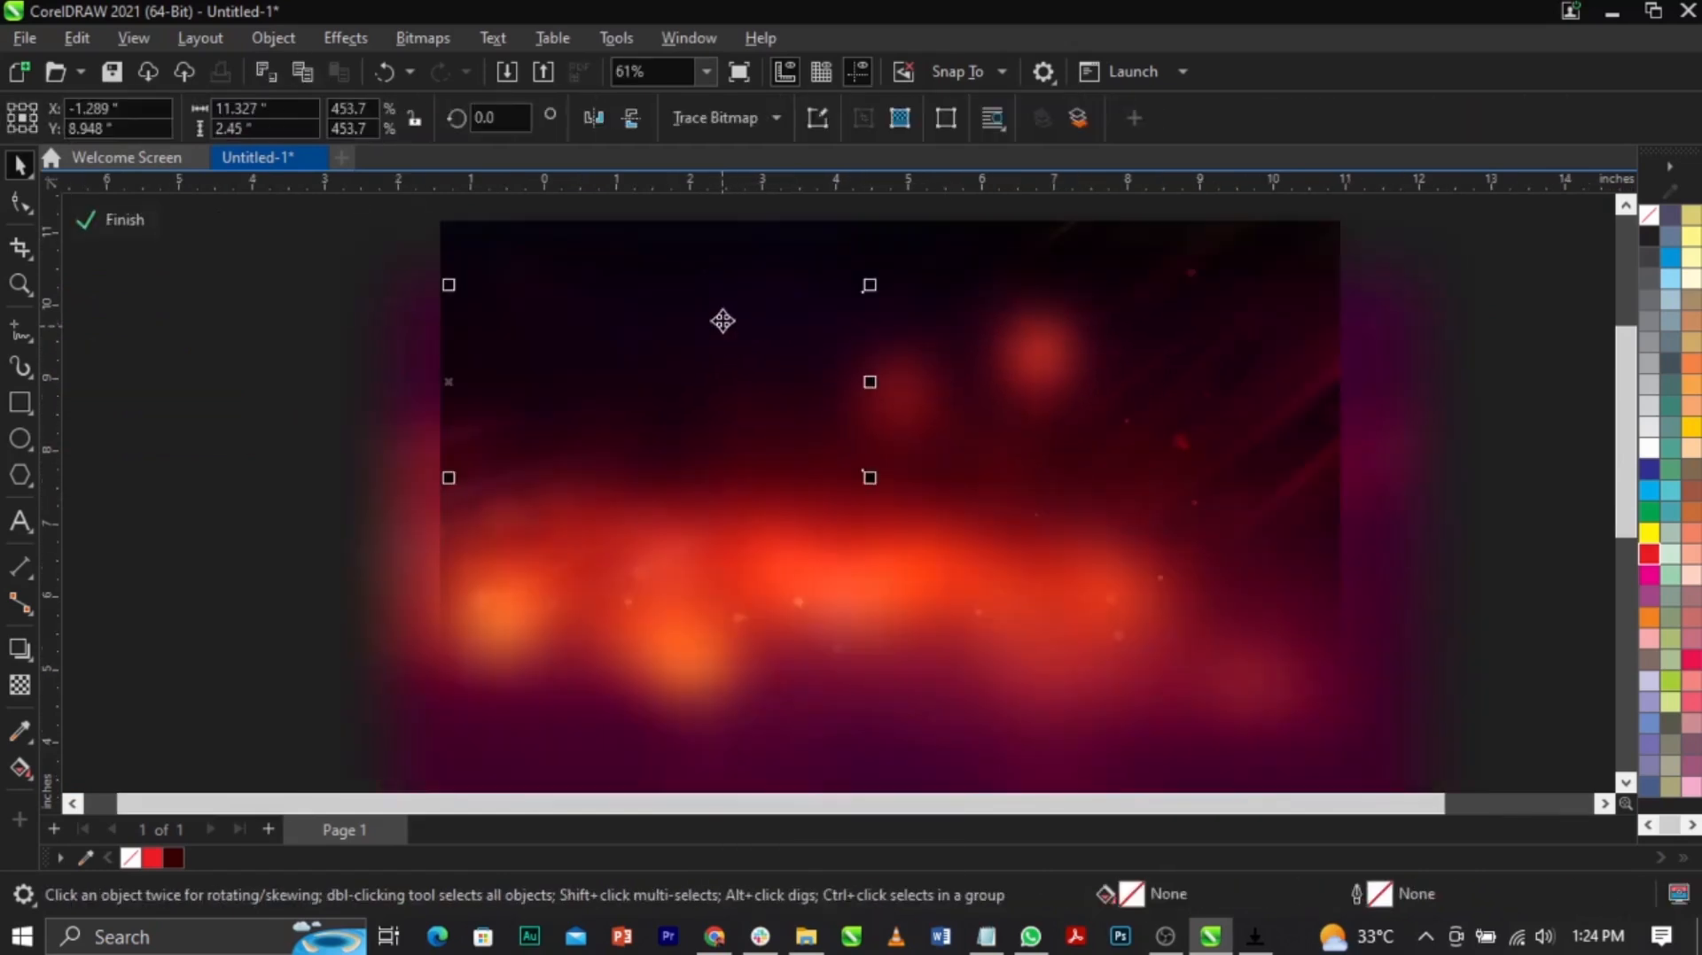
Step: Move the gold curtain slightly right and up across the square's upper-left corner and finish editing the PowerClip contents
left_click(726, 311)
mouse_move(727, 310)
left_mouse_down()
mouse_move(742, 292)
mouse_move(746, 306)
left_mouse_up()
scroll(829, 317, "up", 3)
scroll(562, 373, "down", 4)
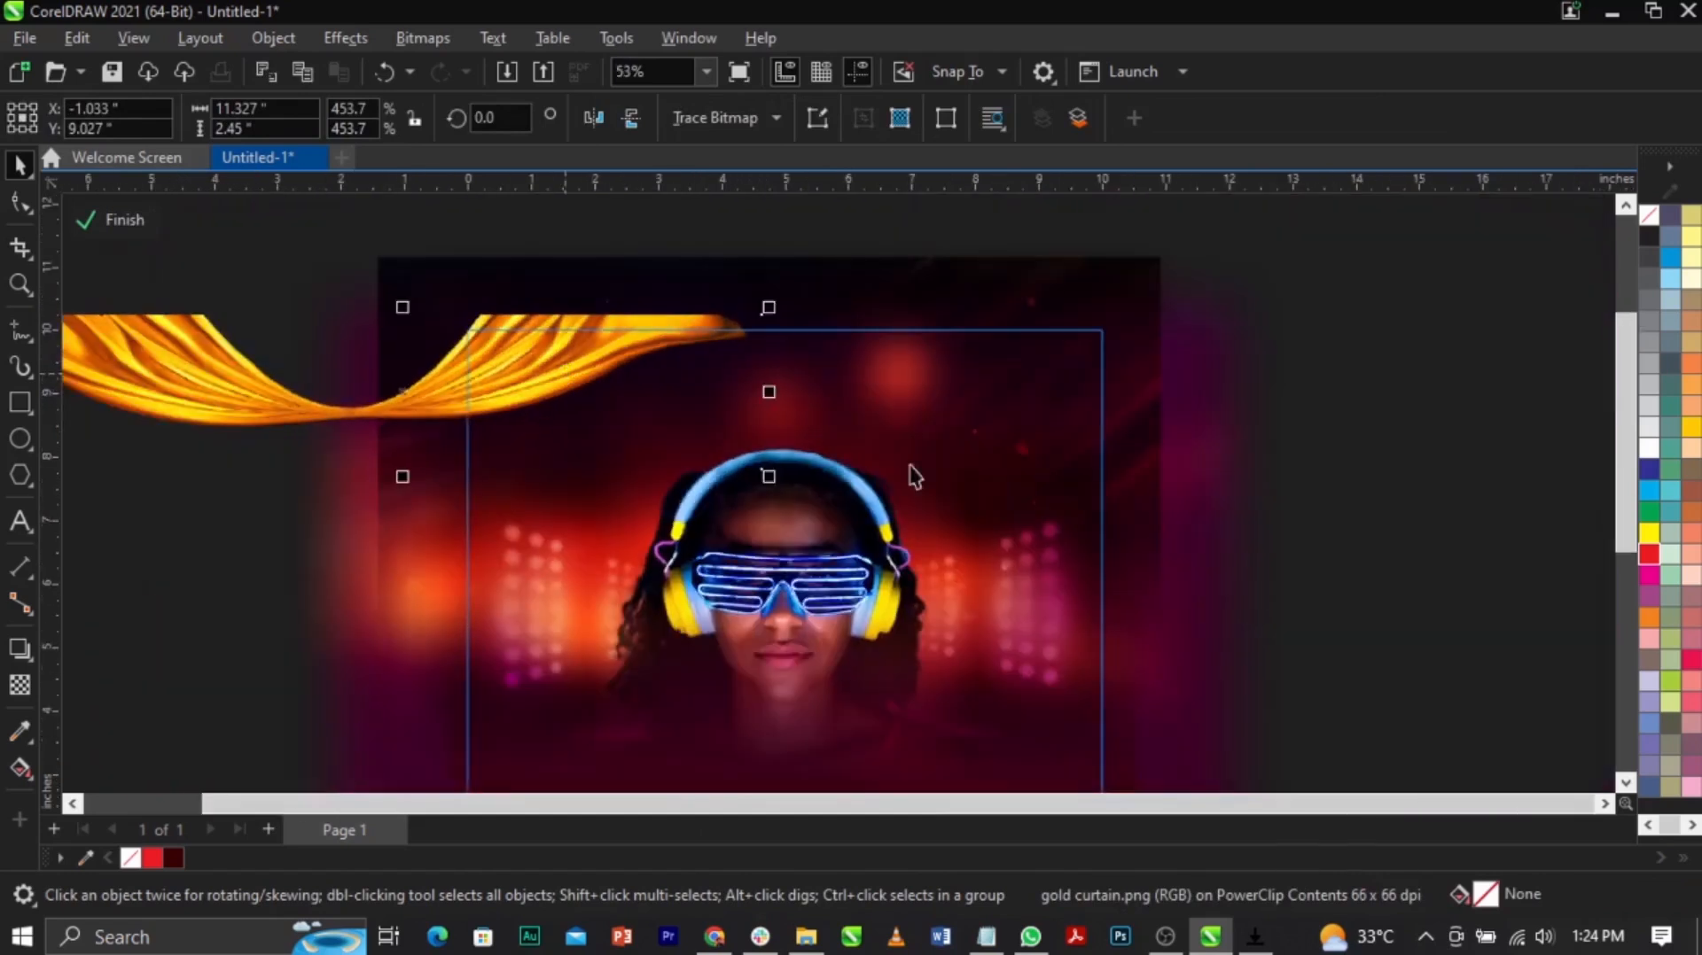
left_click(1342, 489, "ctrl")
left_click(1325, 466)
key("shift+F4")
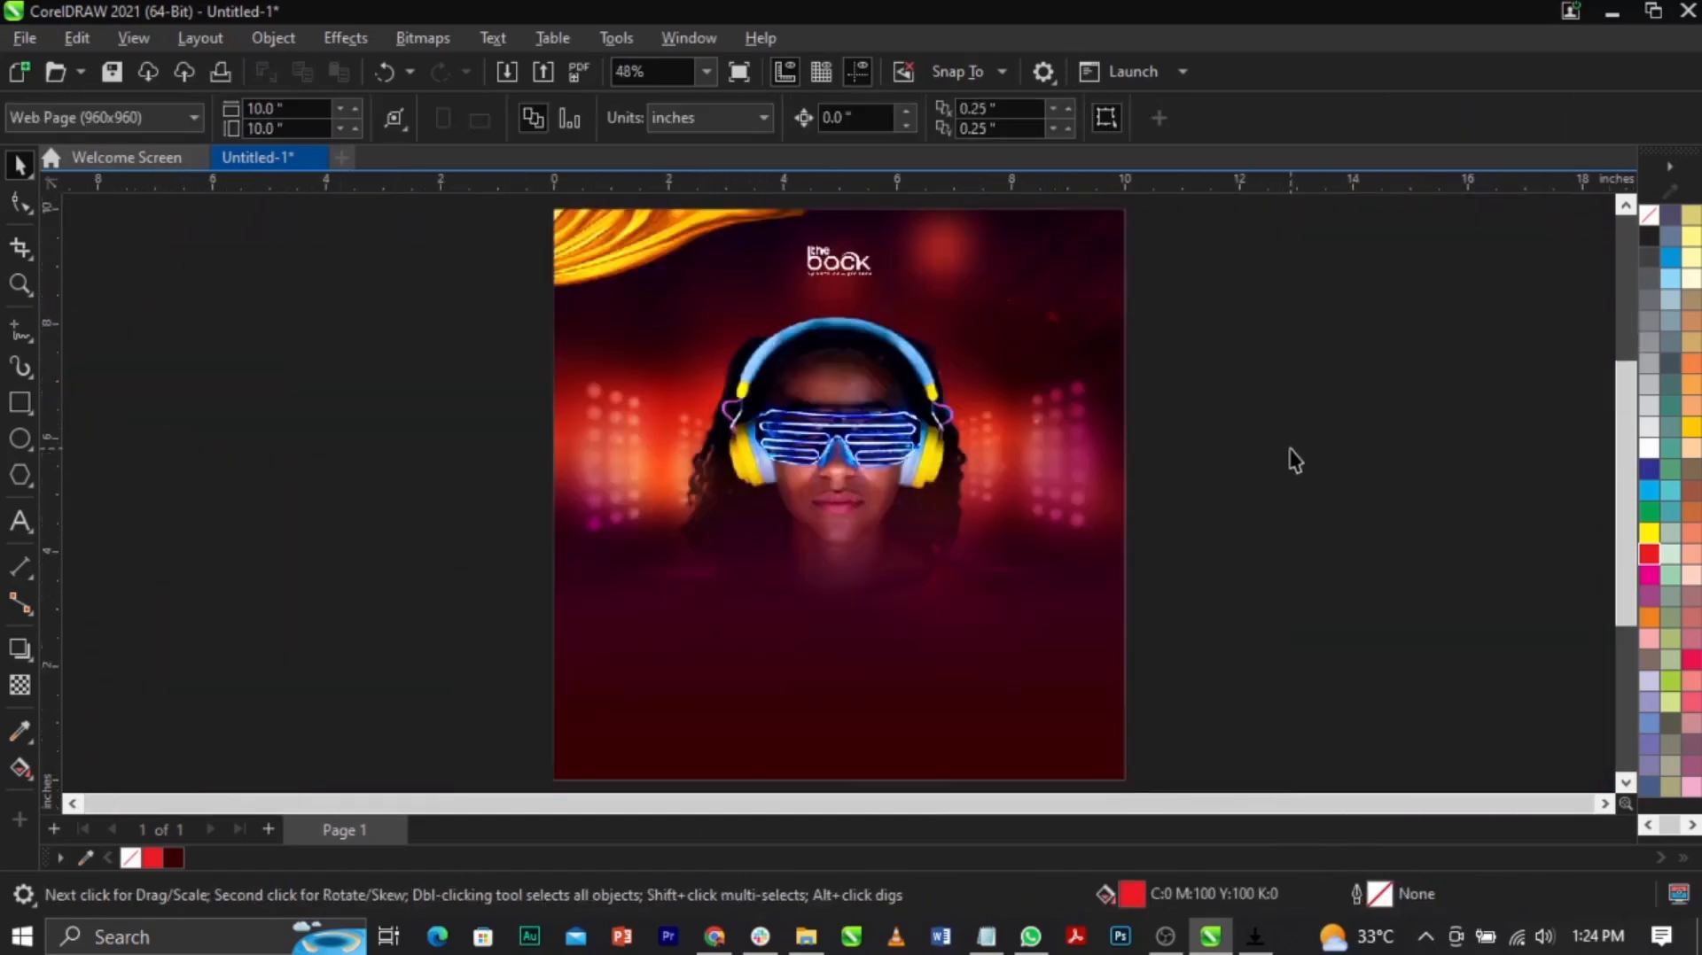
Step: Enlarge the logo slightly, lower it a little and centre it horizontally on the square
scroll(838, 257, "up", 5)
left_click(891, 315)
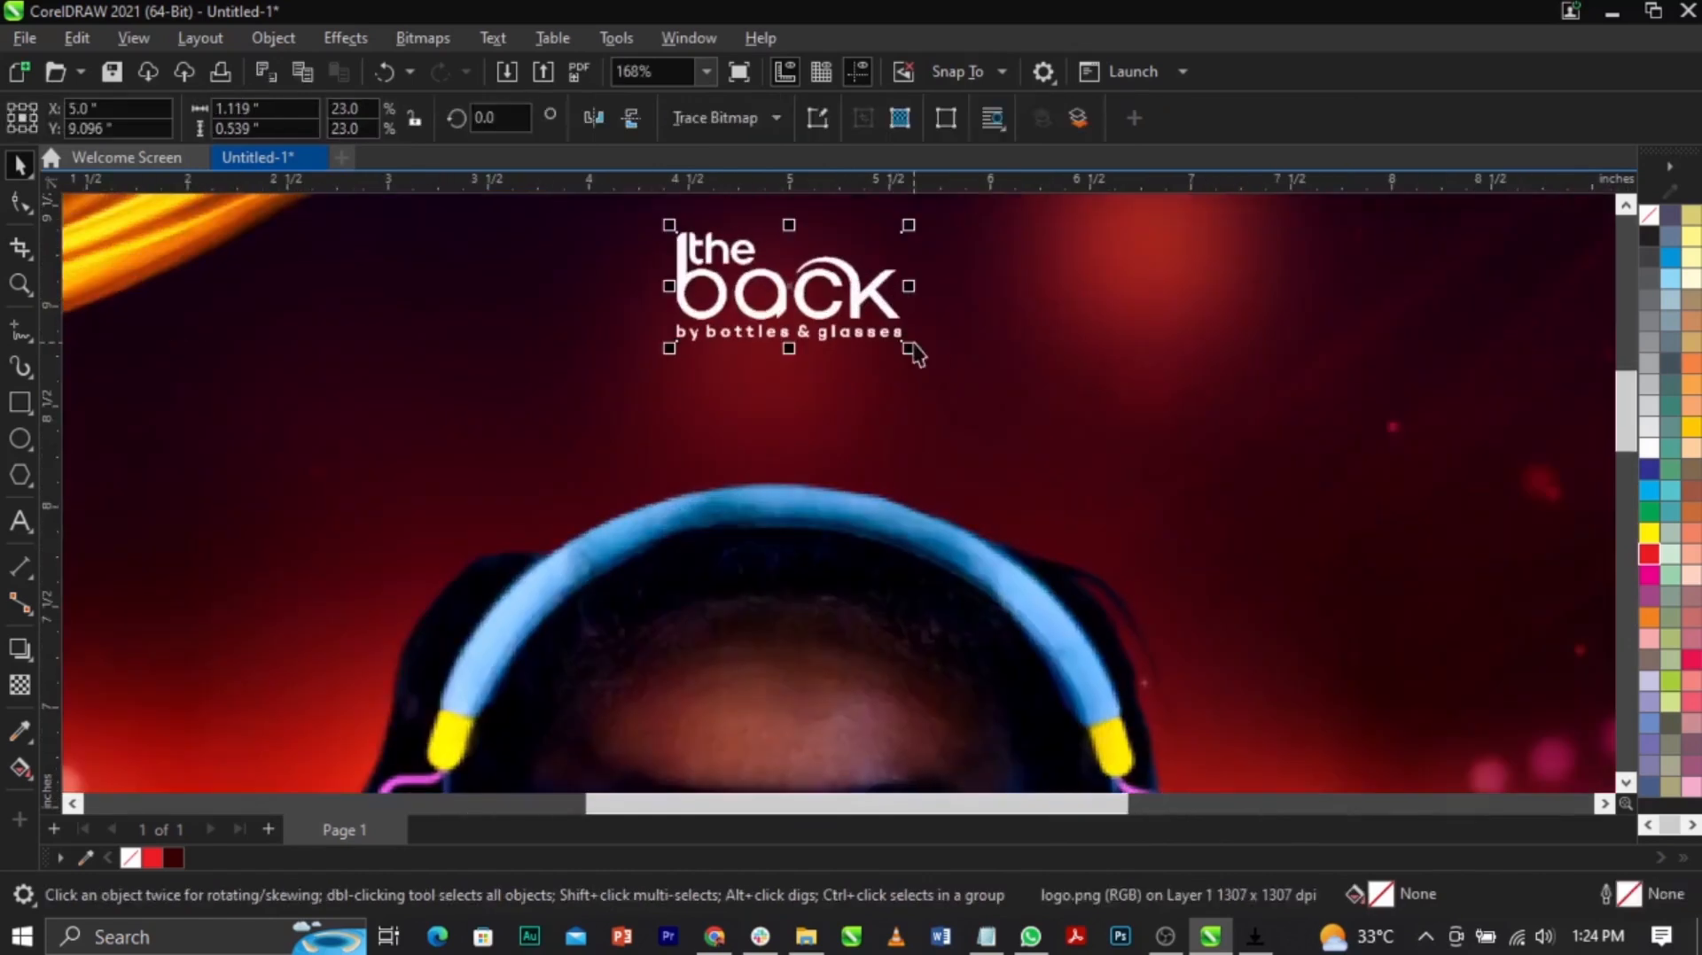
left_click_drag(929, 359, 934, 363)
left_click_drag(891, 310, 890, 321)
left_click(1072, 342, "shift")
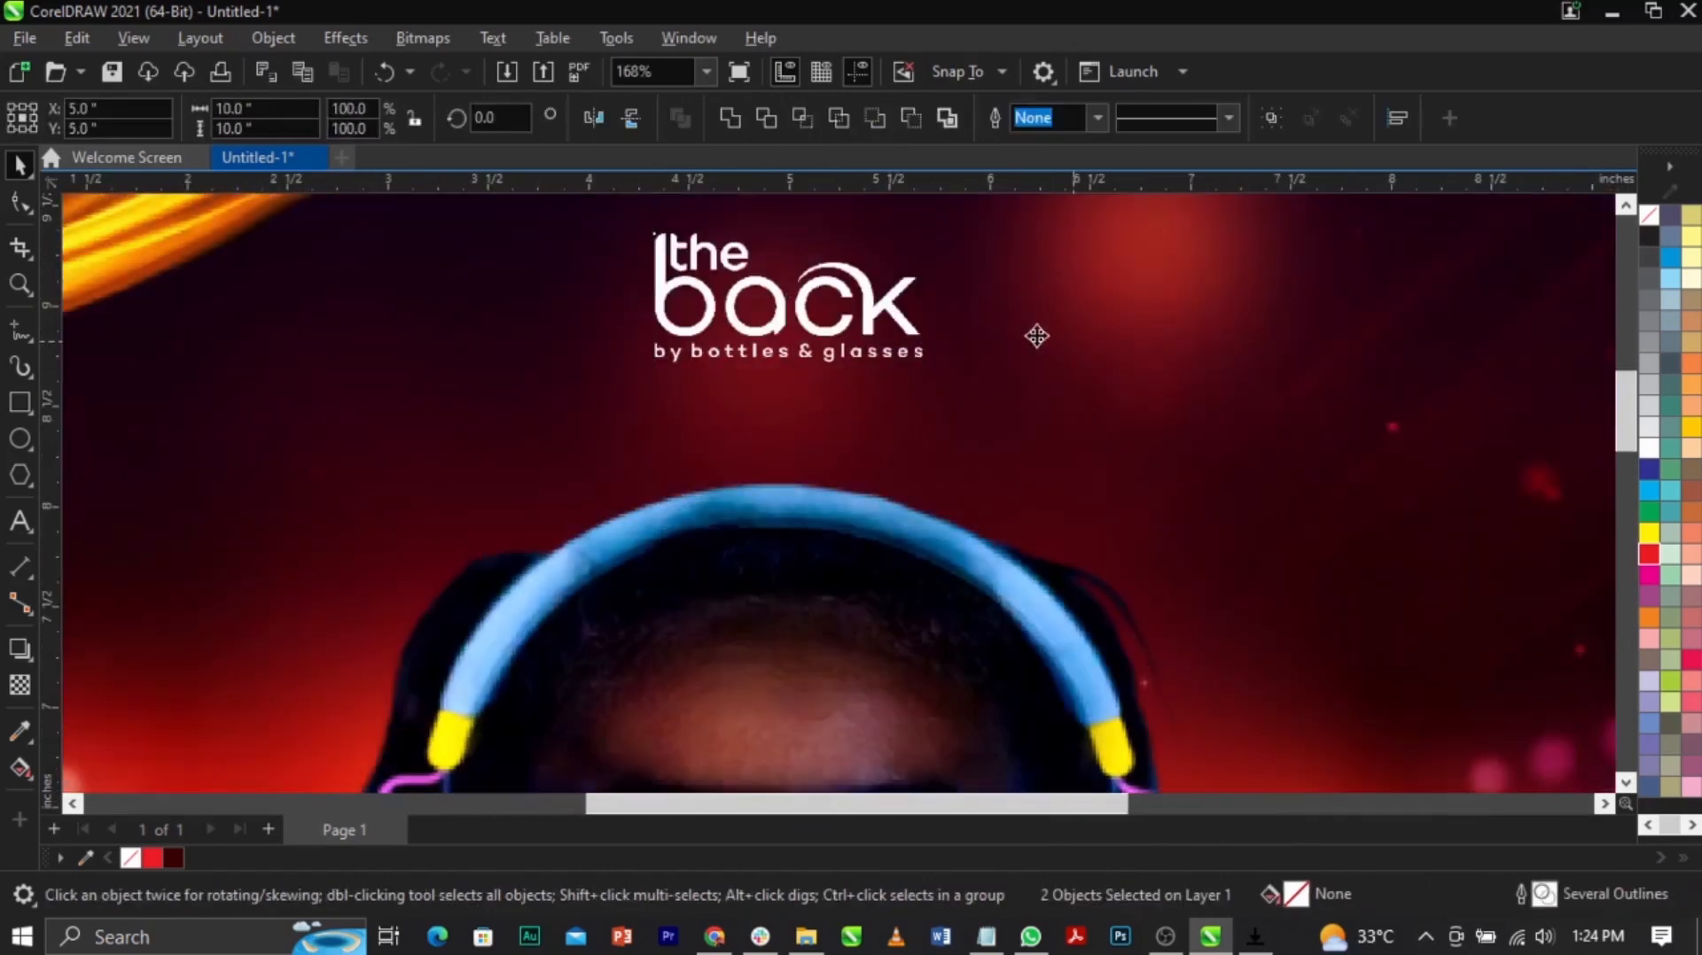
scroll(838, 318, "down", 1)
scroll(839, 318, "down", 7)
left_click(1198, 456)
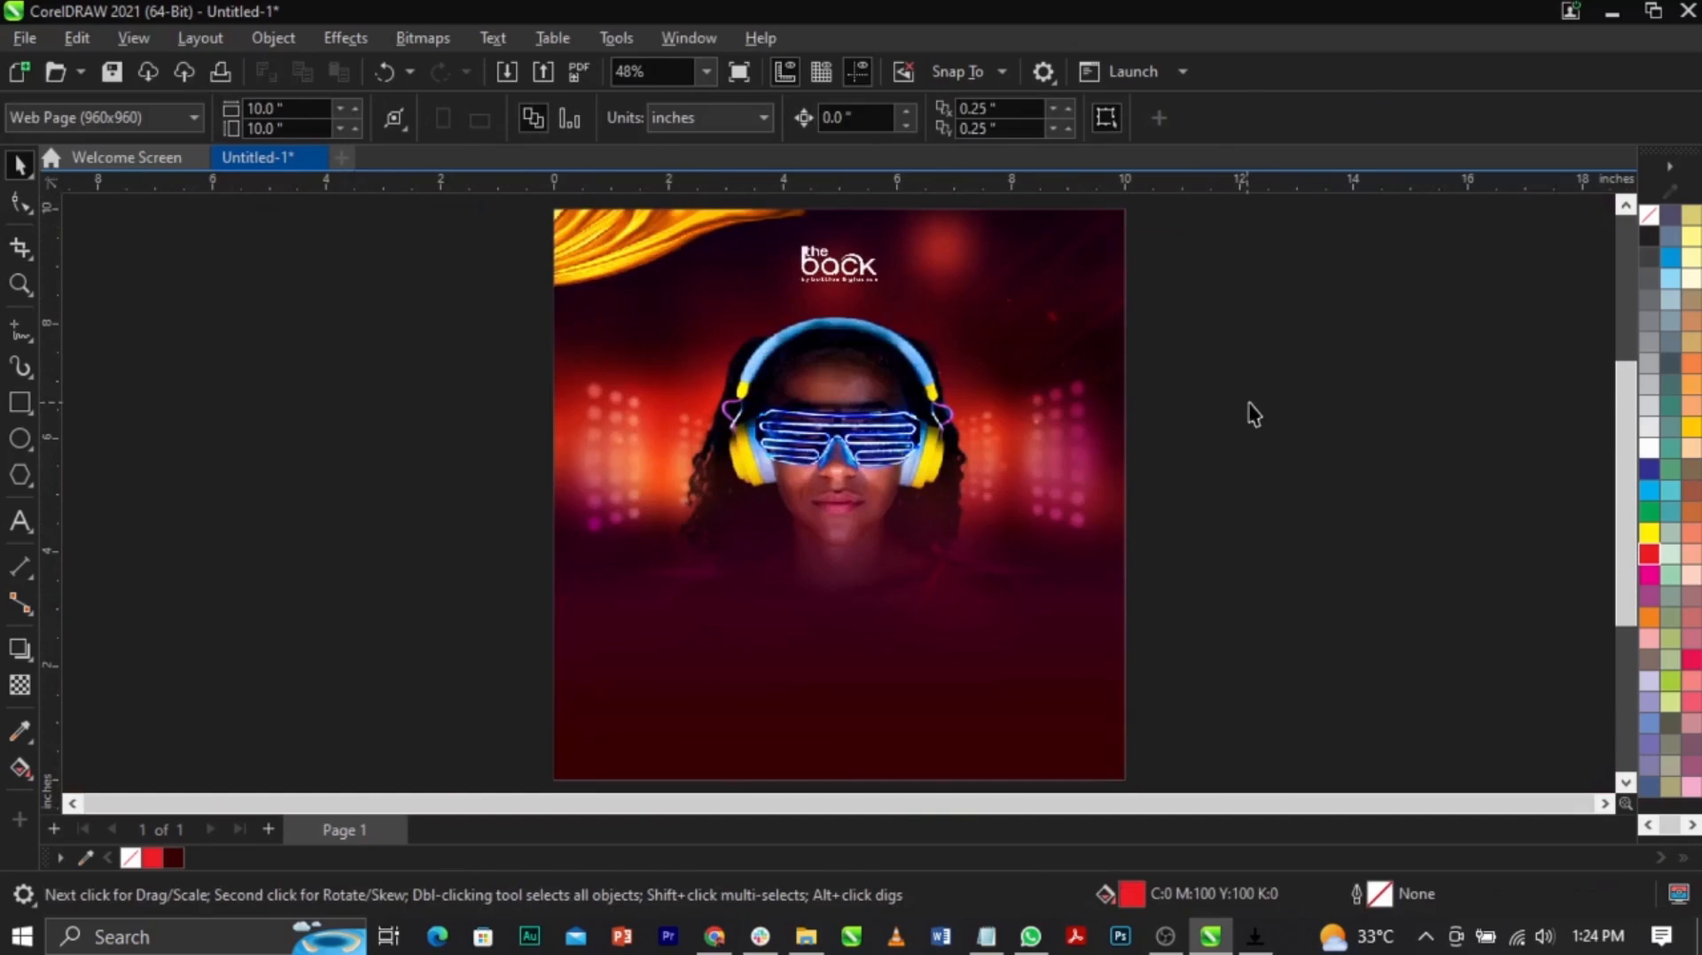
Step: Switch to the Notepad file named text and copy the event details from Pre-club Friday through the reservation line
left_click(985, 936)
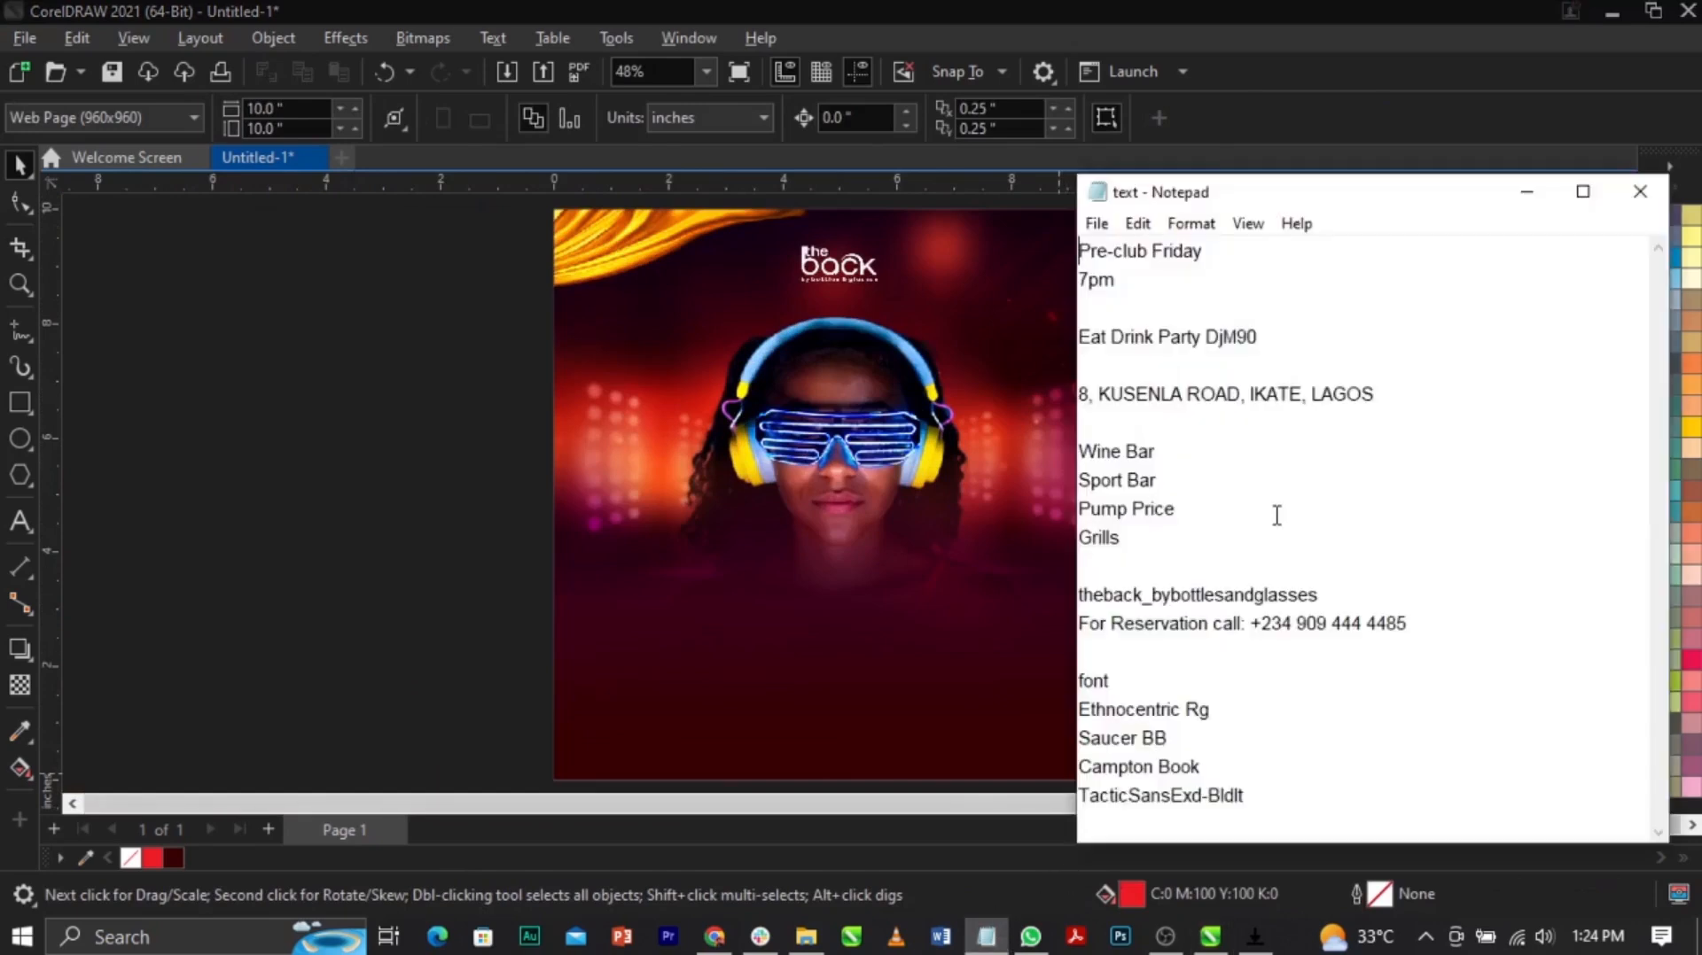
left_click_drag(1265, 802, 1079, 709)
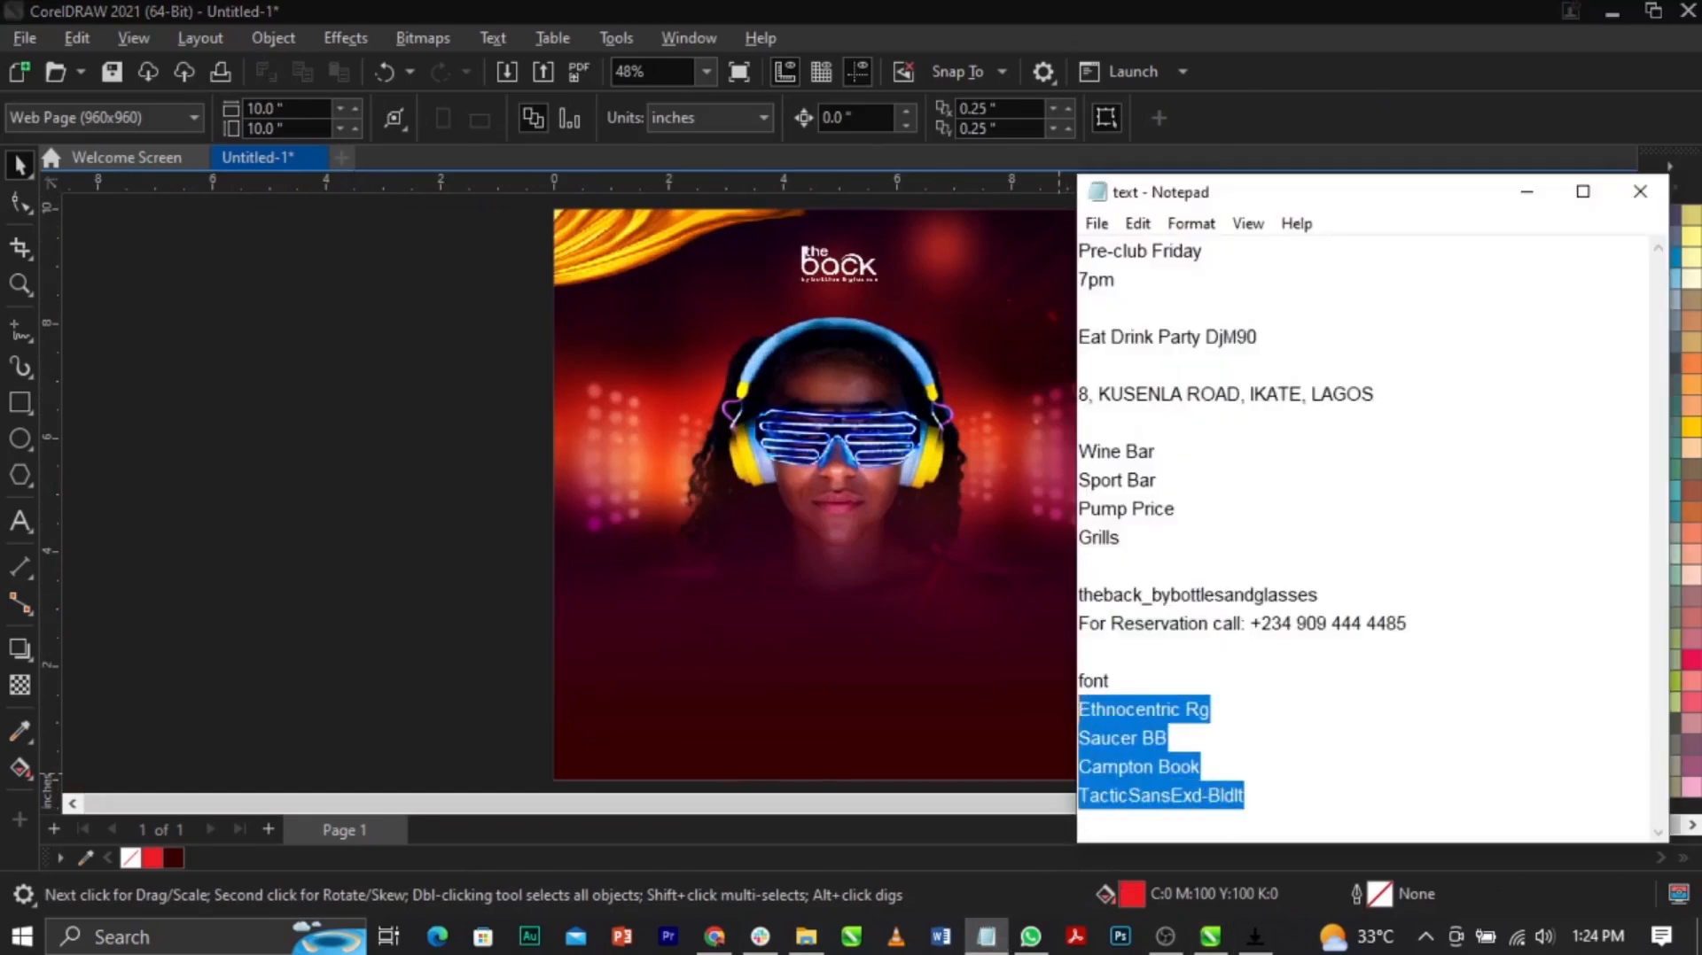
left_click(1263, 691)
left_click_drag(1425, 628, 1023, 229)
left_click(399, 523)
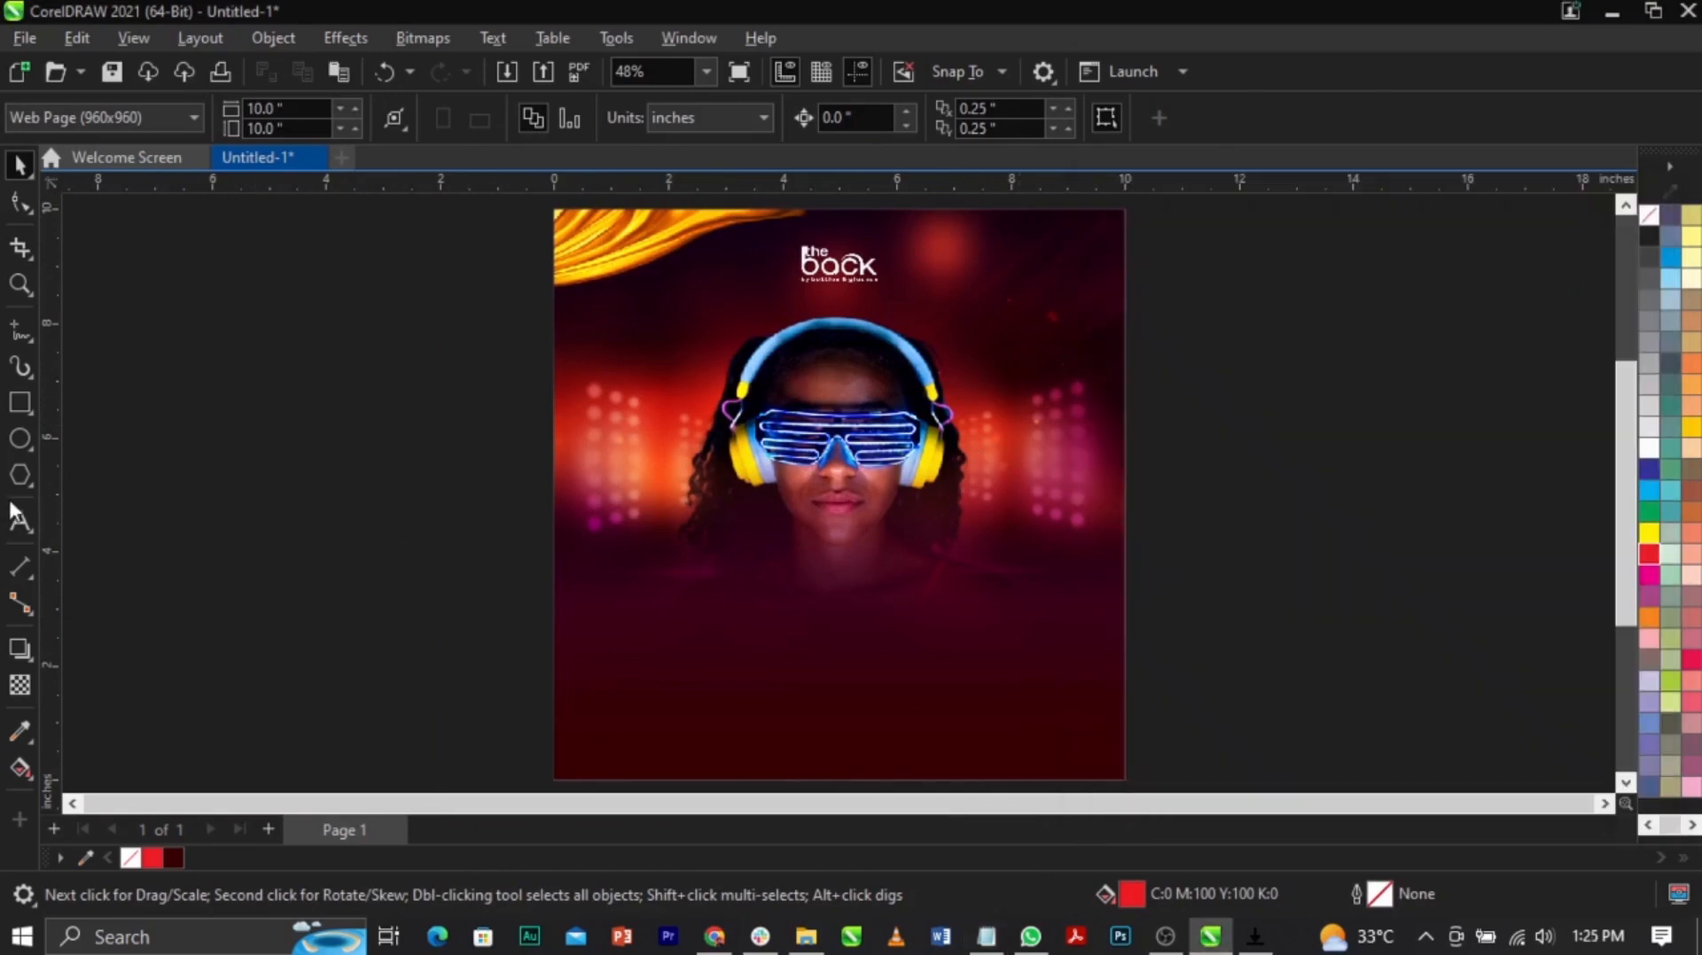
Step: Paste the copied event details as text, fill it white and place it to the right of the square
left_click(25, 522)
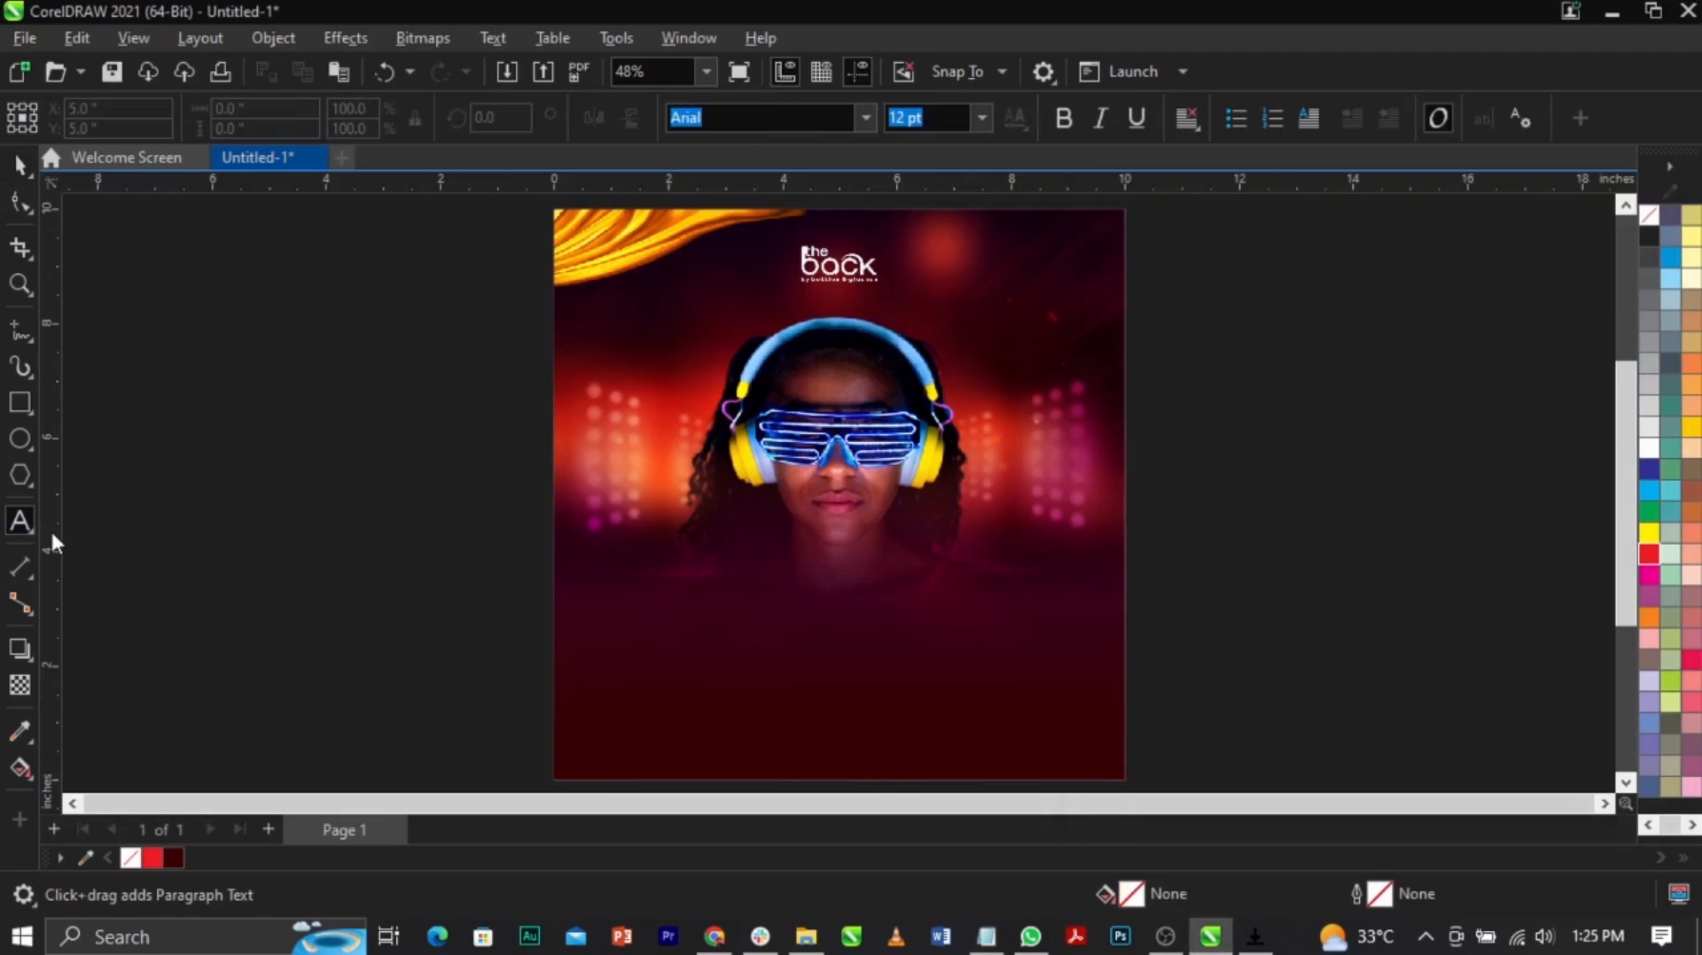
left_click(395, 474)
key("ctrl+v")
key("ctrl+space")
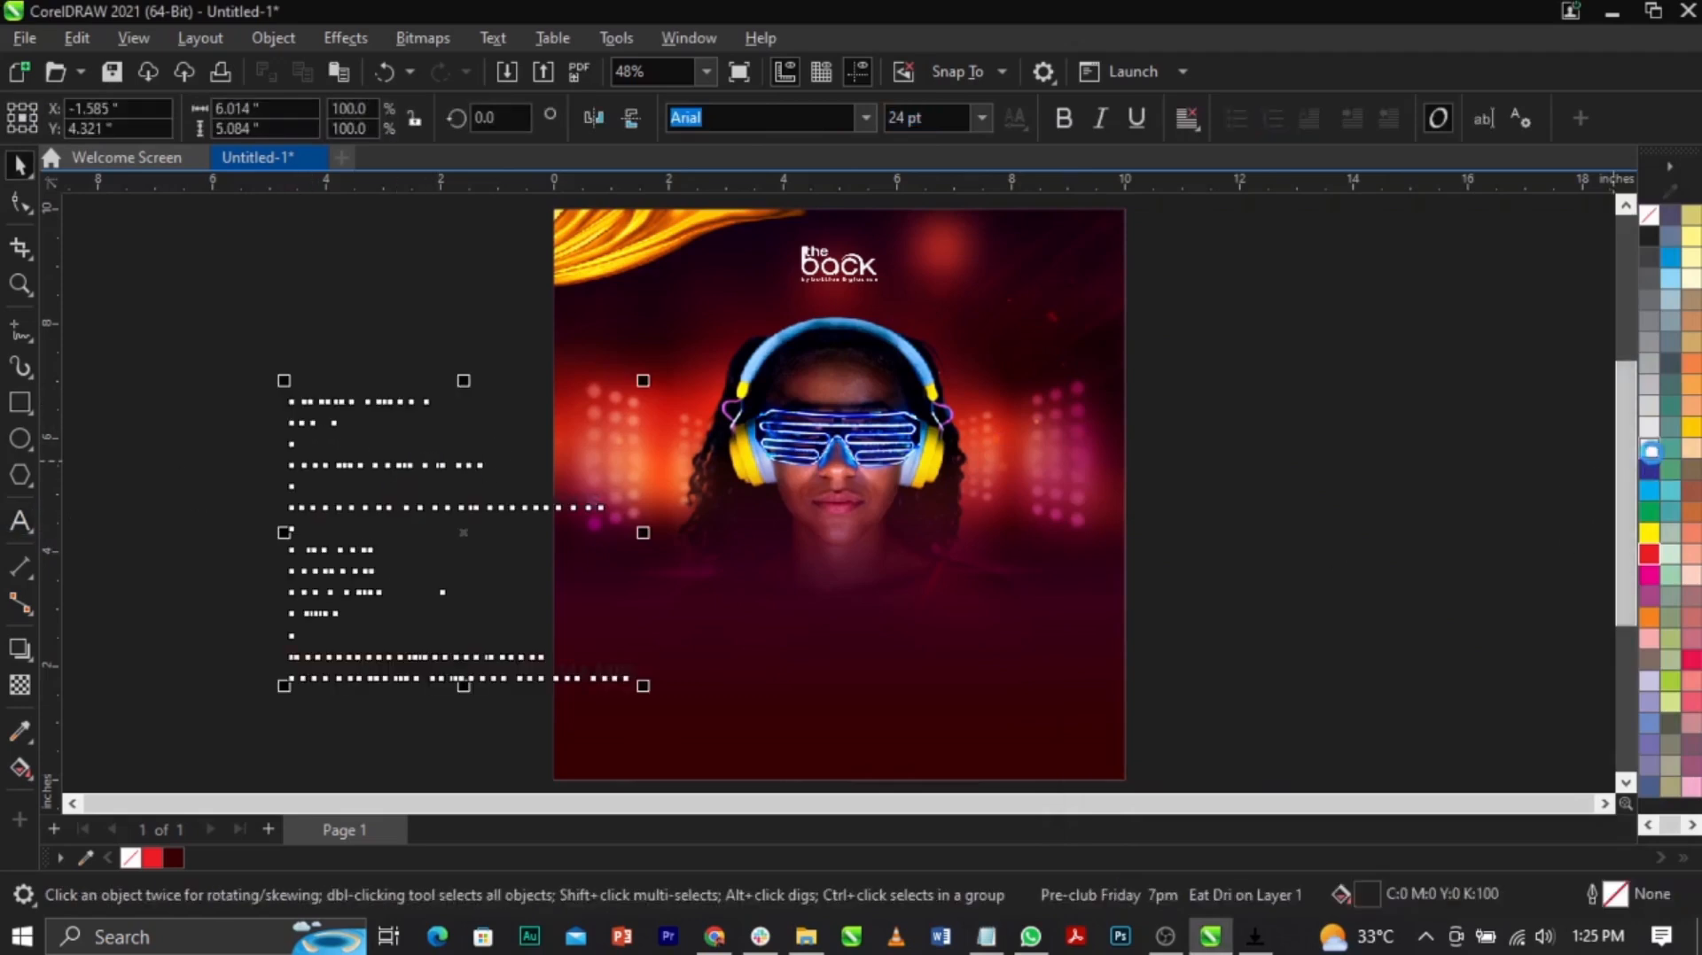
left_click(1650, 451)
left_click_drag(410, 519, 1299, 444)
left_click(1412, 536)
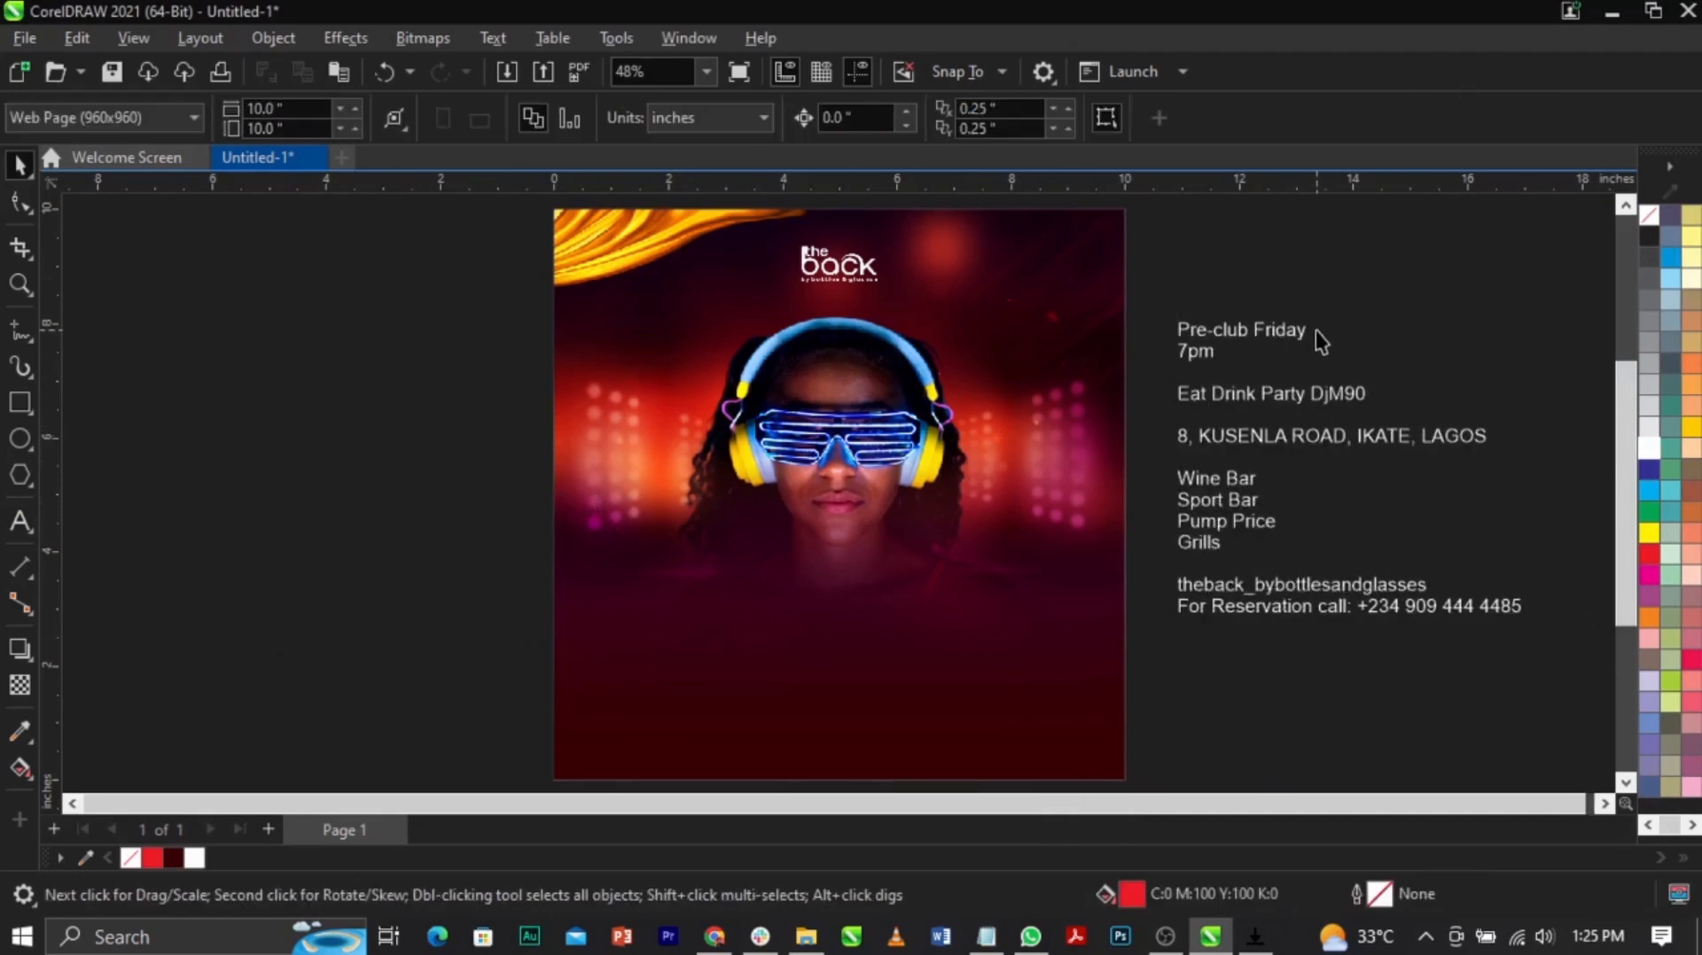
Step: Cut the Pre-club Friday line from the event text and paste it as separate text in the square's lower part
double_click(1299, 331)
left_click_drag(1308, 334, 1100, 326)
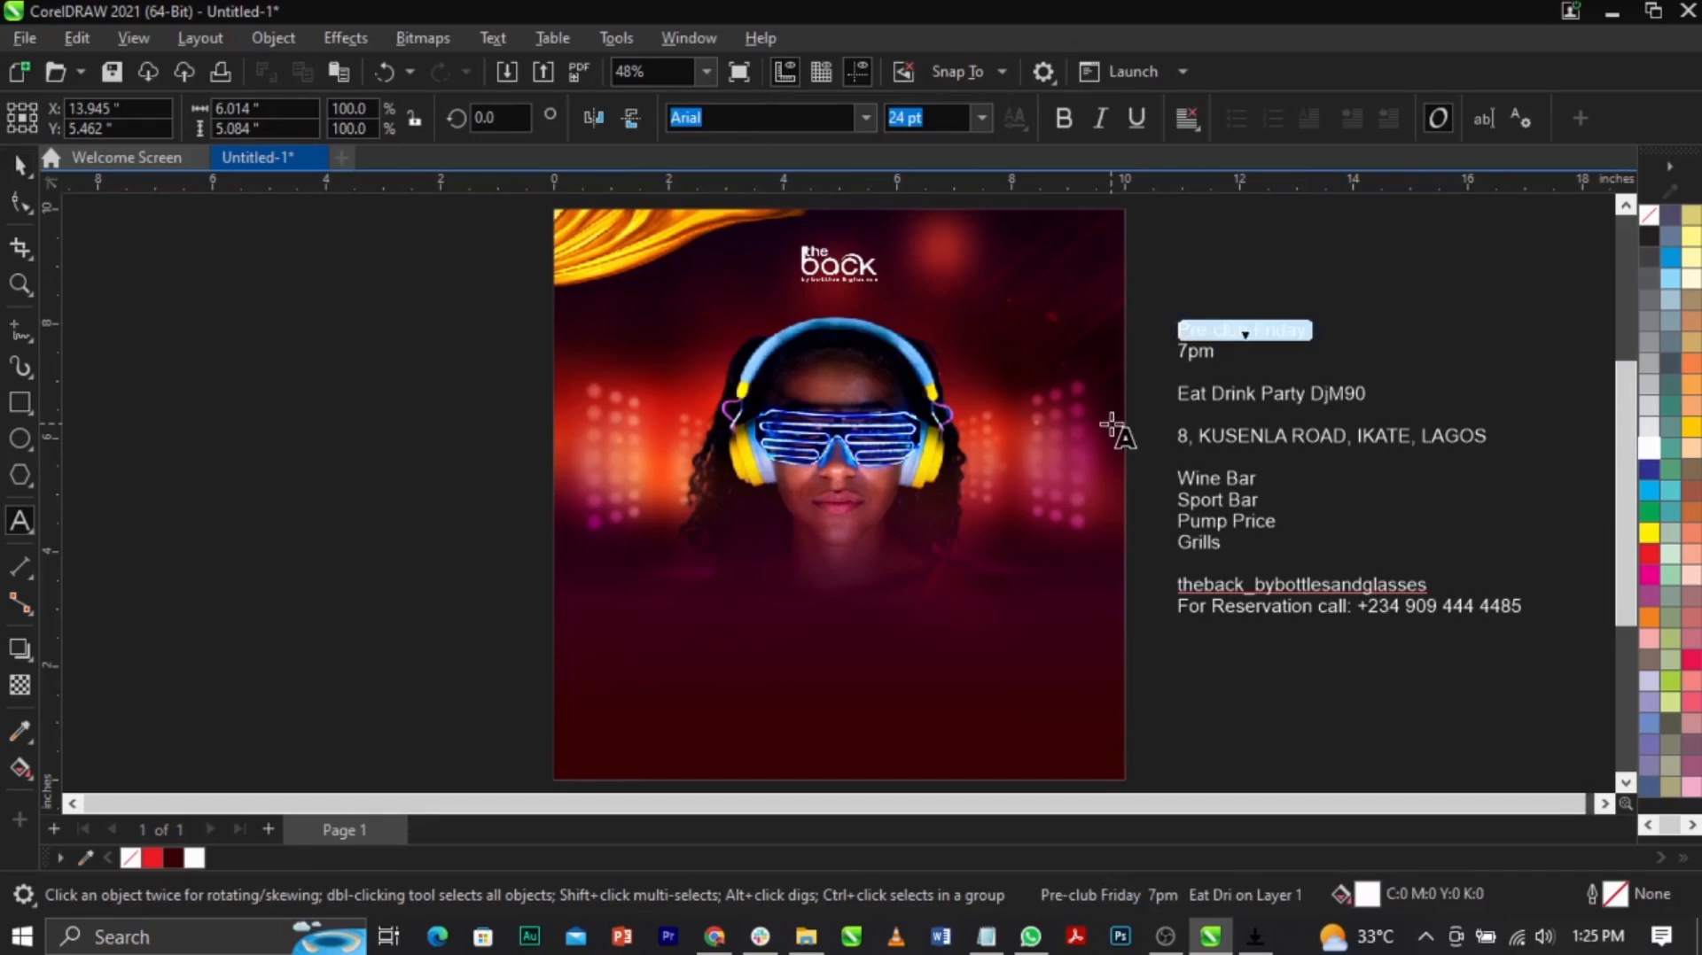
key("ctrl+x")
left_click(753, 660)
key("ctrl+v")
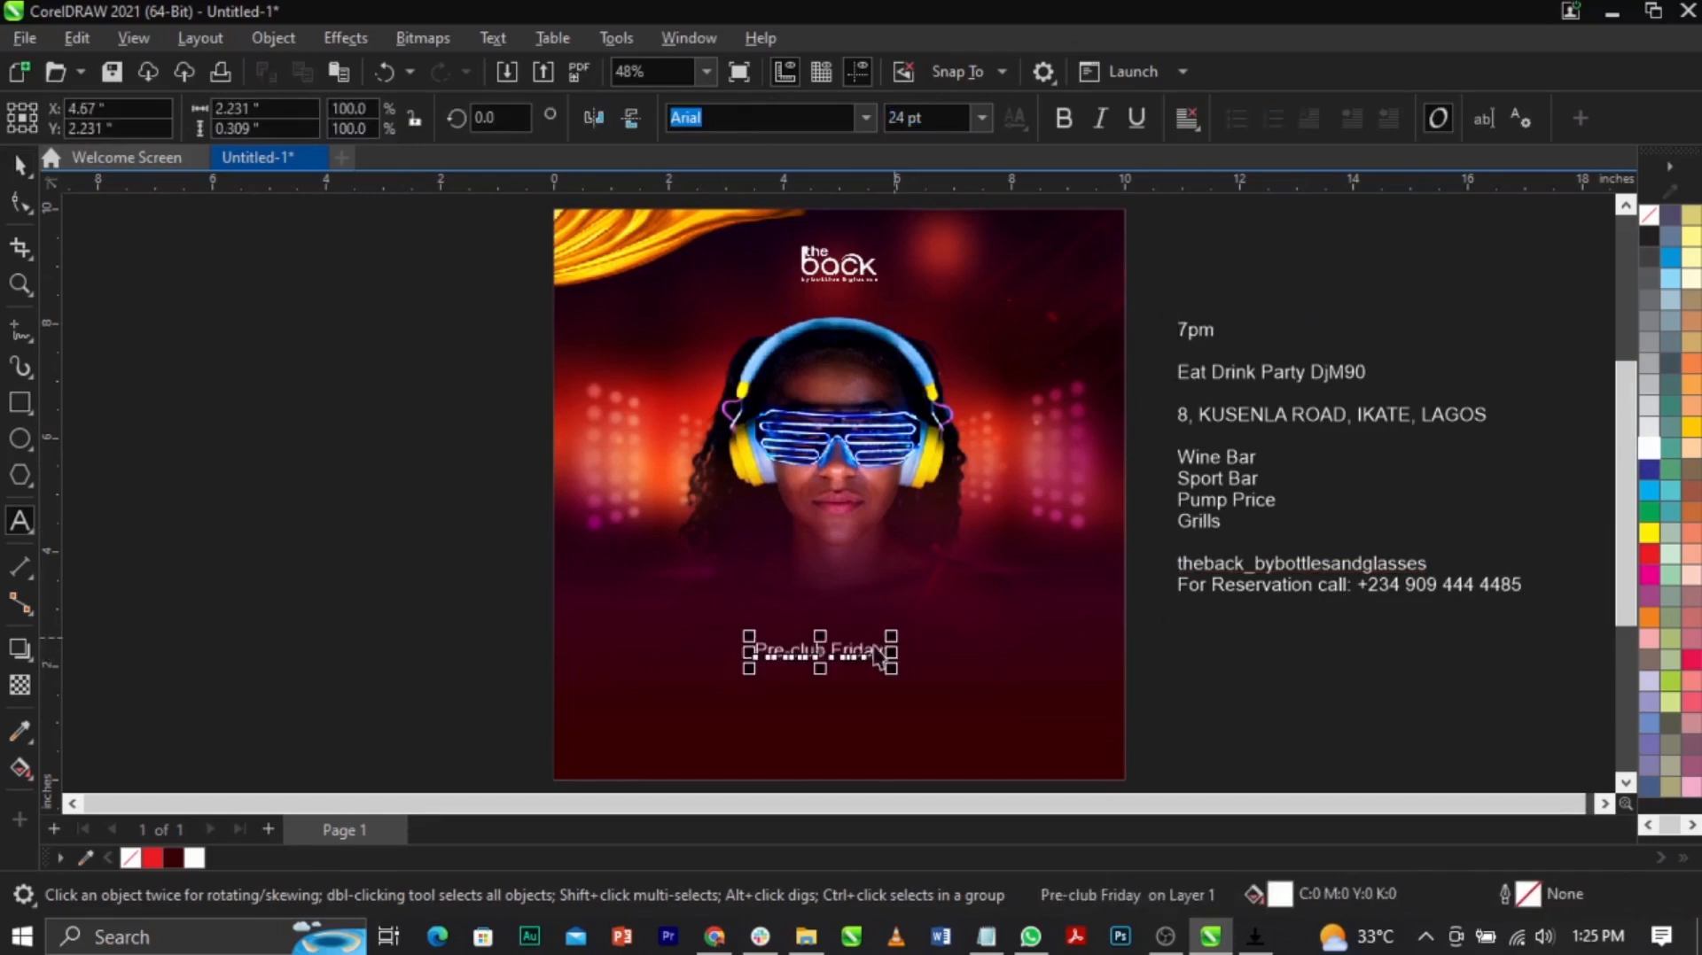
Step: Enlarge the Pre-club Friday text to about 4.32 by 0.60 inches and position it just below the woman
scroll(873, 646, "up", 1)
left_click_drag(871, 648, 1058, 611)
left_click(1481, 660)
left_click(938, 590)
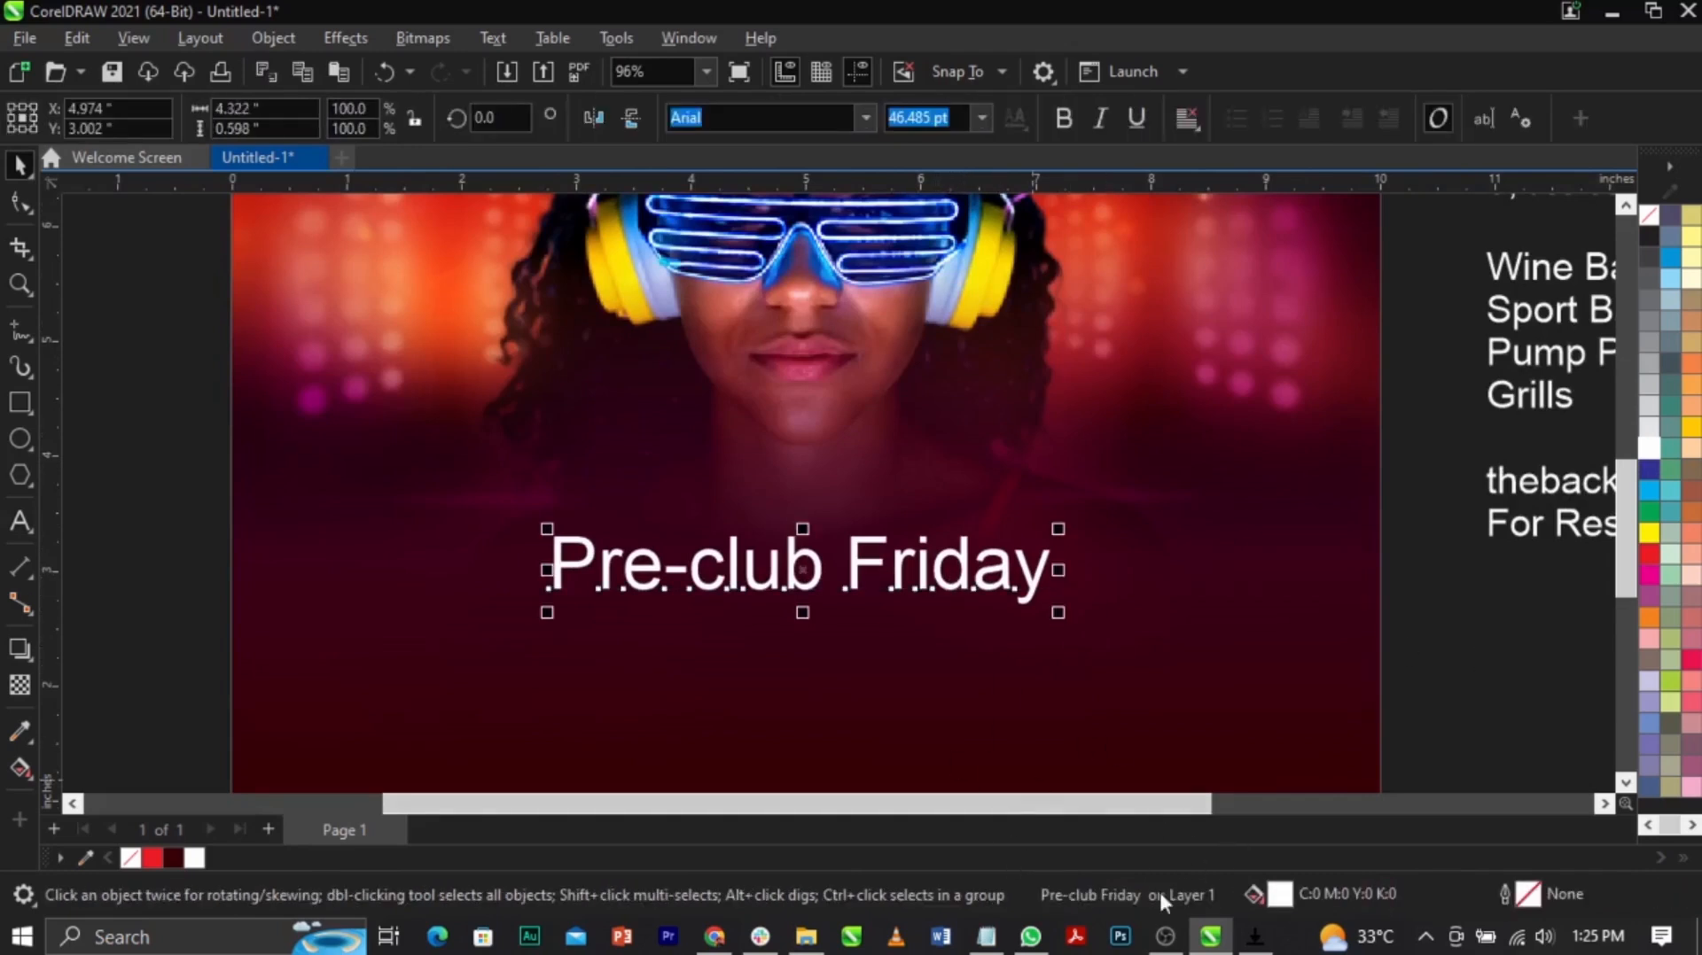
Step: Copy the font name Ethnocentric Rg from the Notepad file and apply that font to the Pre-club Friday text in CorelDRAW
left_click(1004, 926)
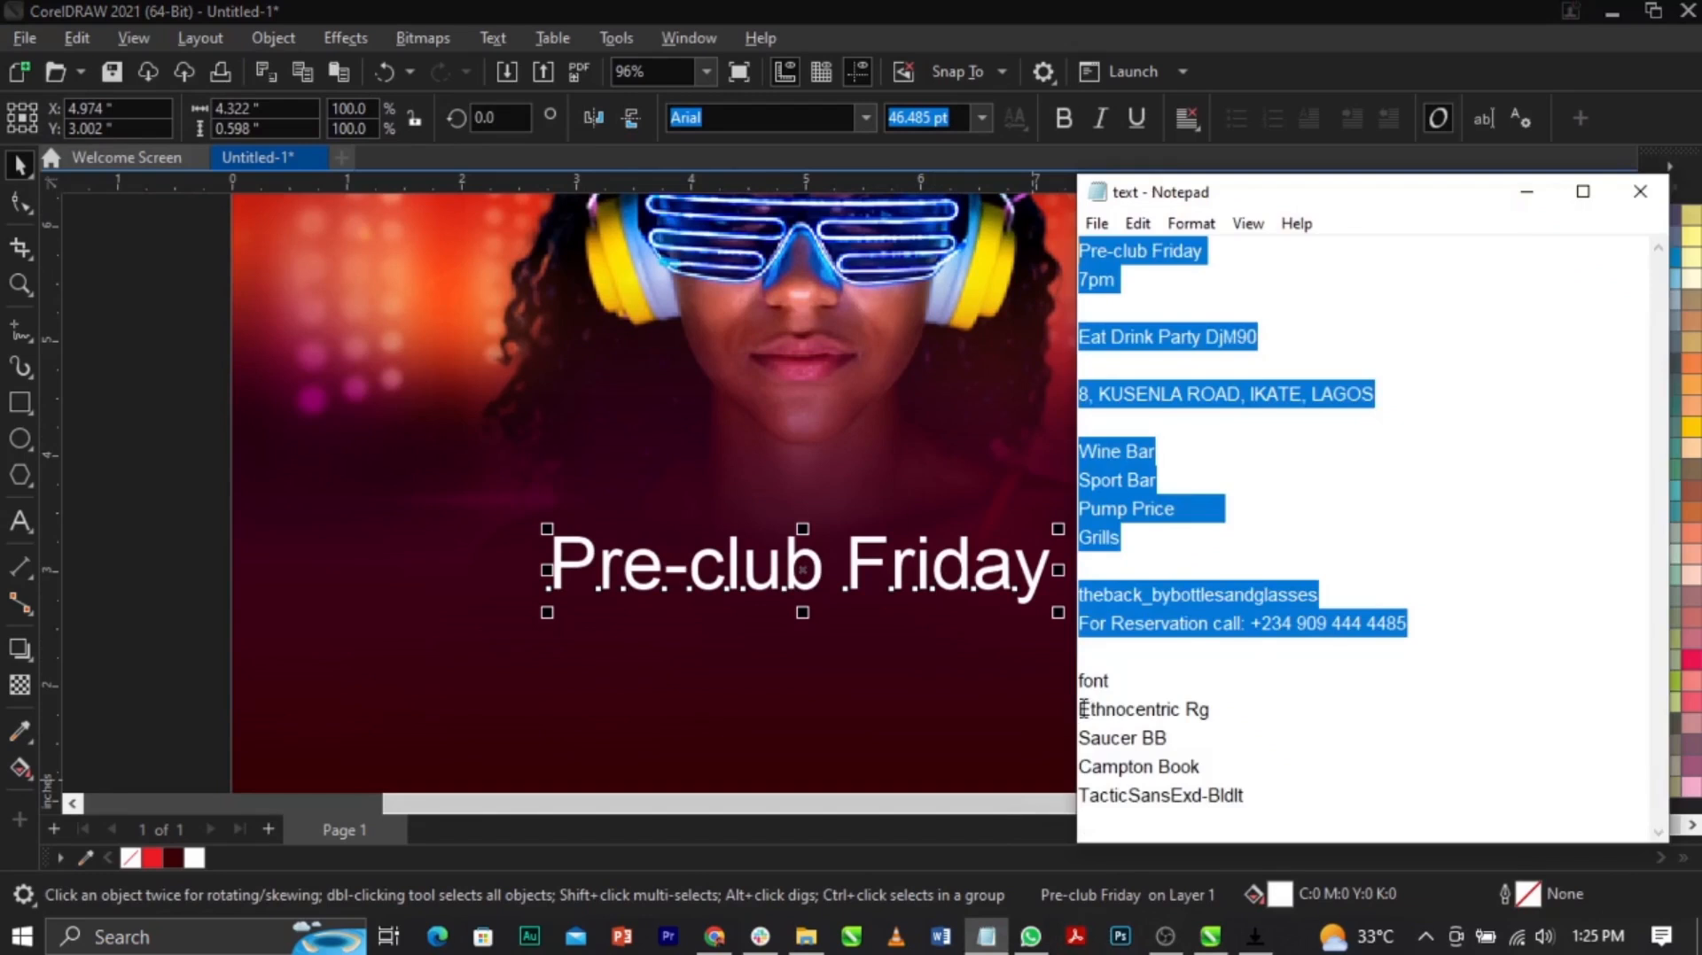
left_click_drag(1083, 709, 1283, 709)
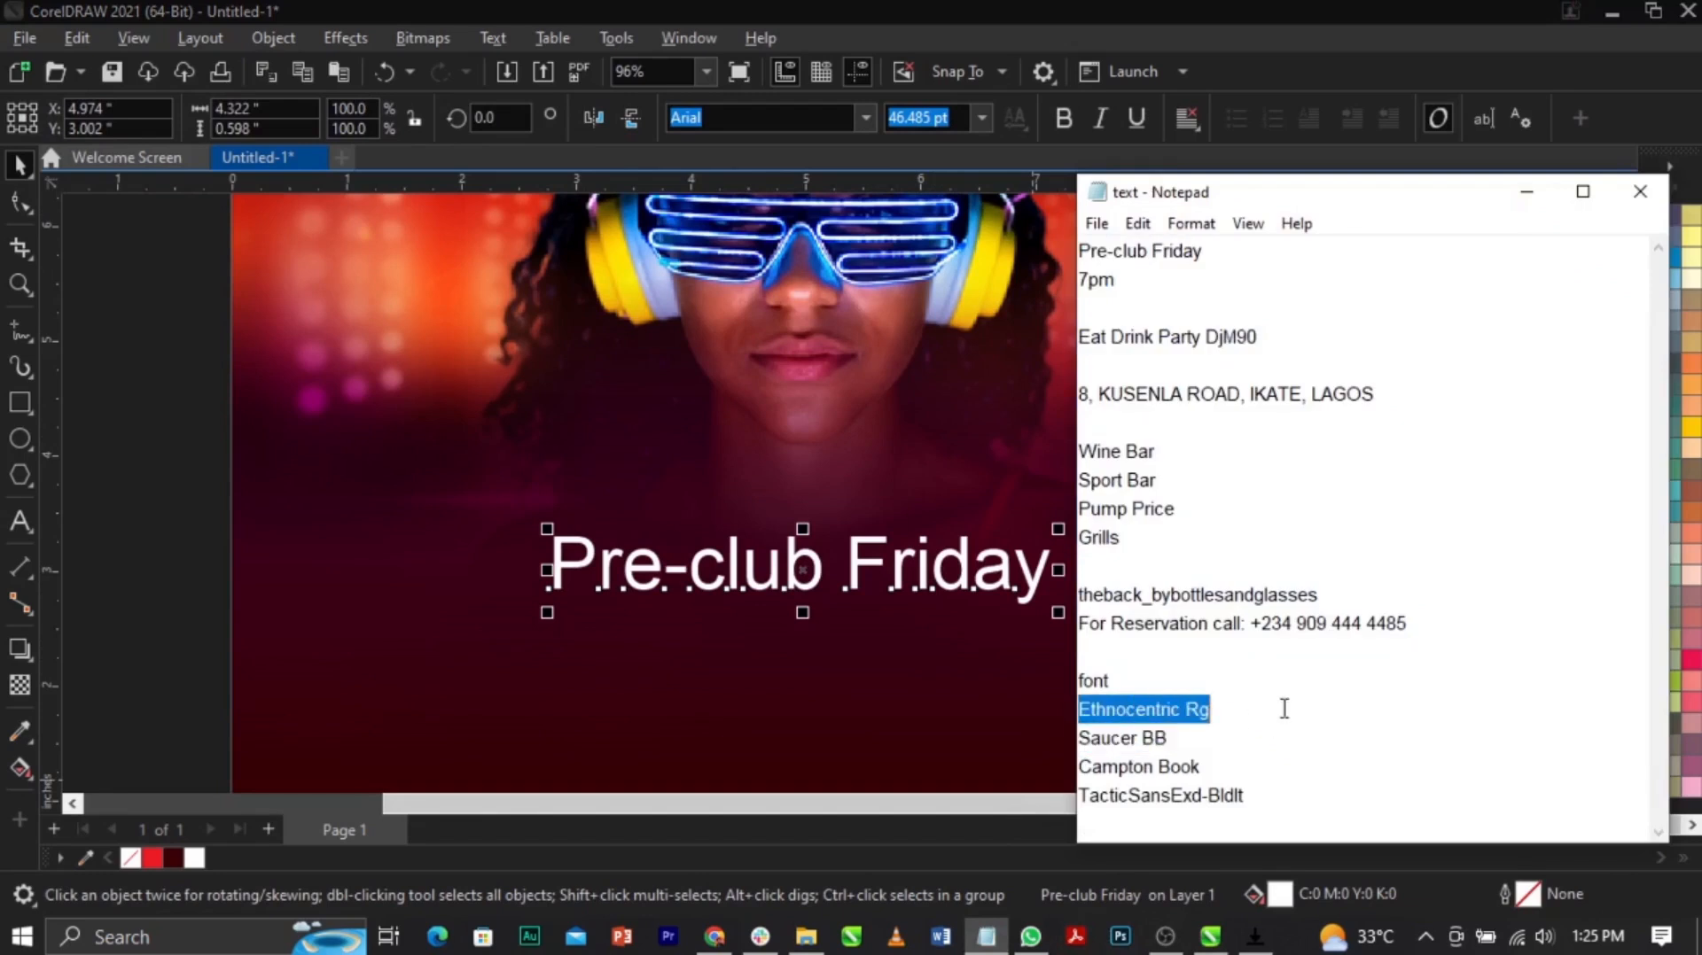
left_click(854, 582)
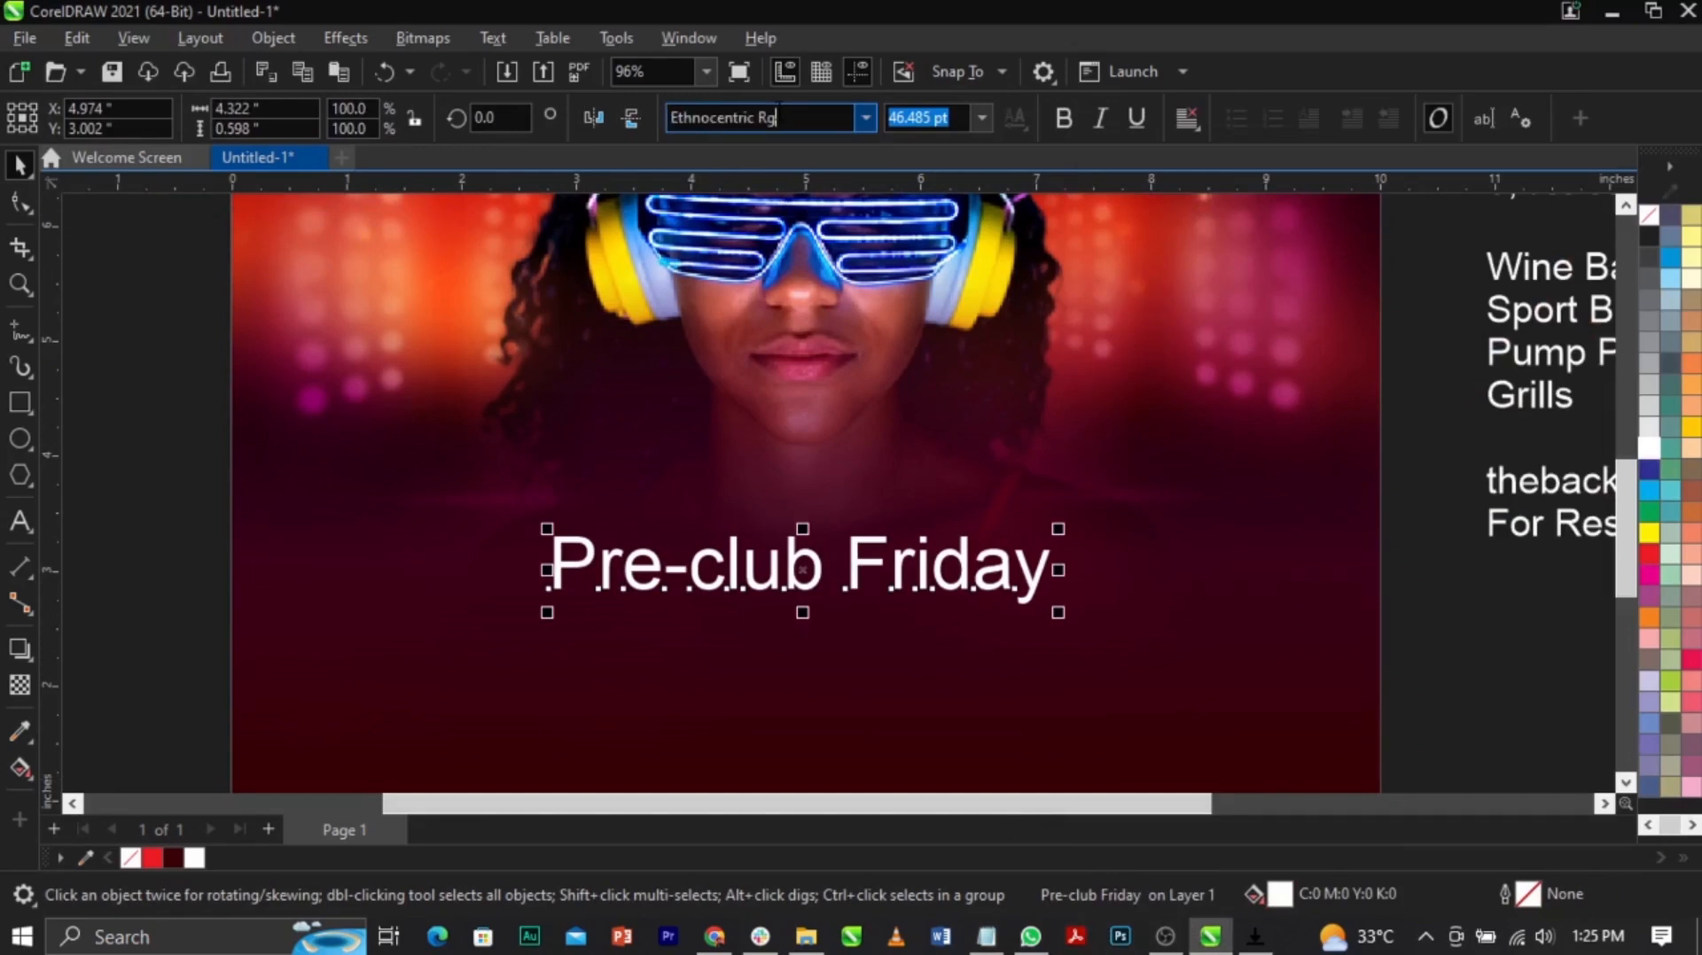
key("Return")
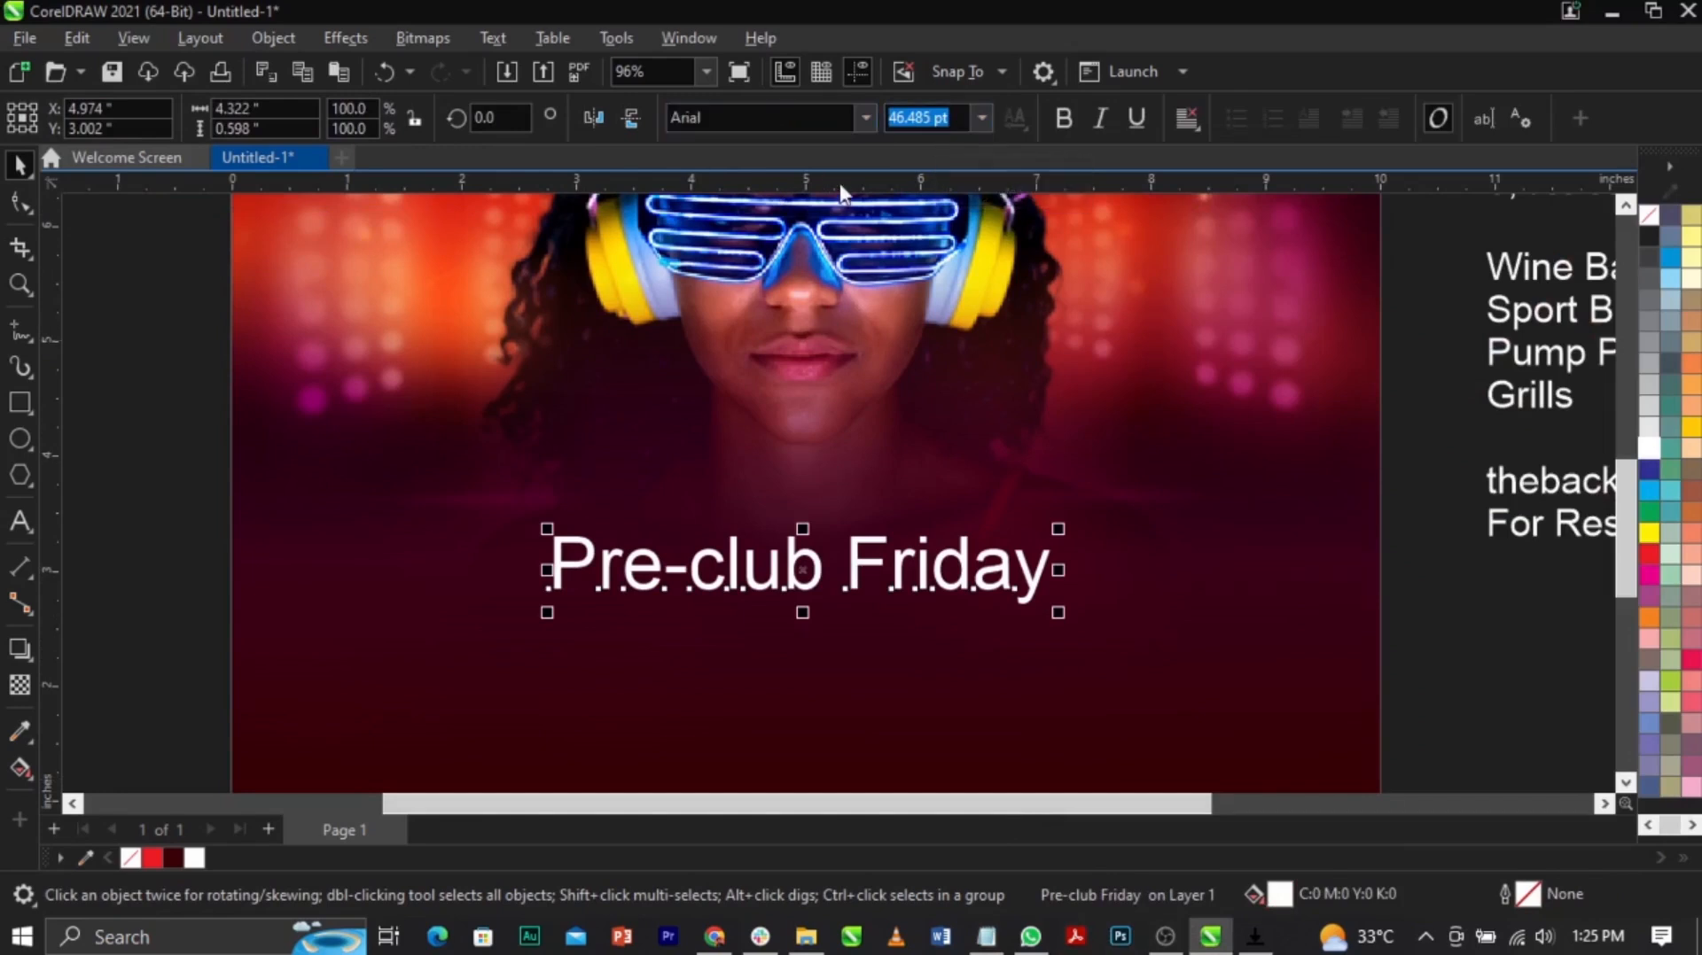
key("ctrl+v")
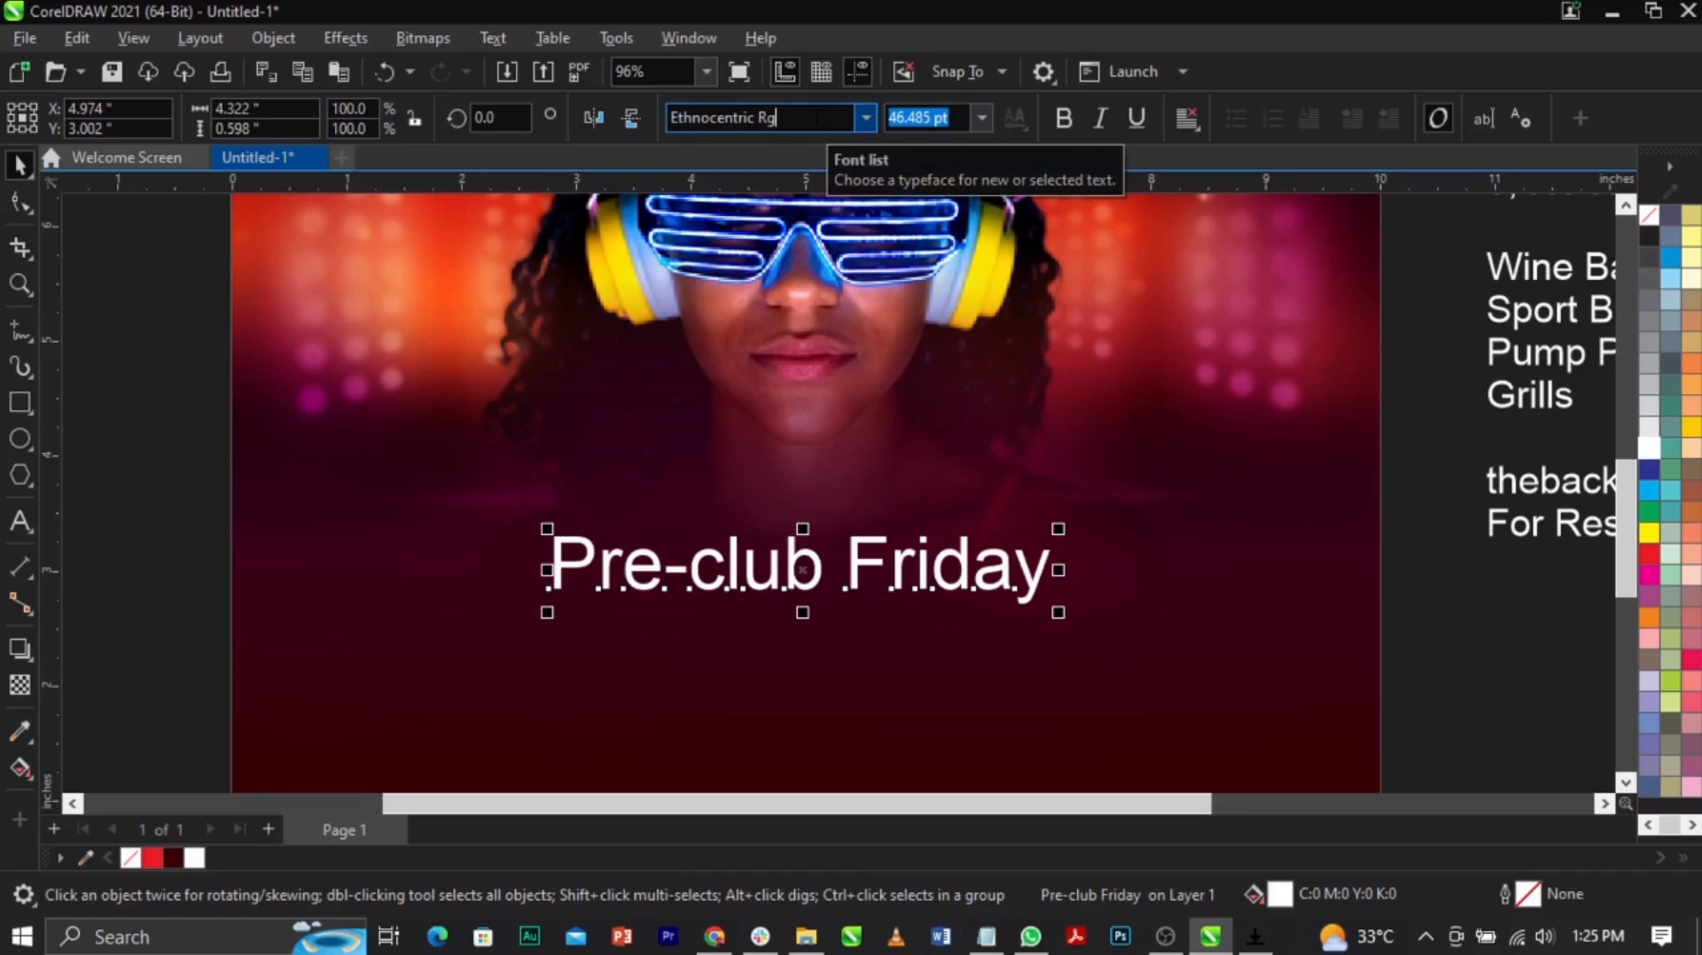
left_click(817, 118)
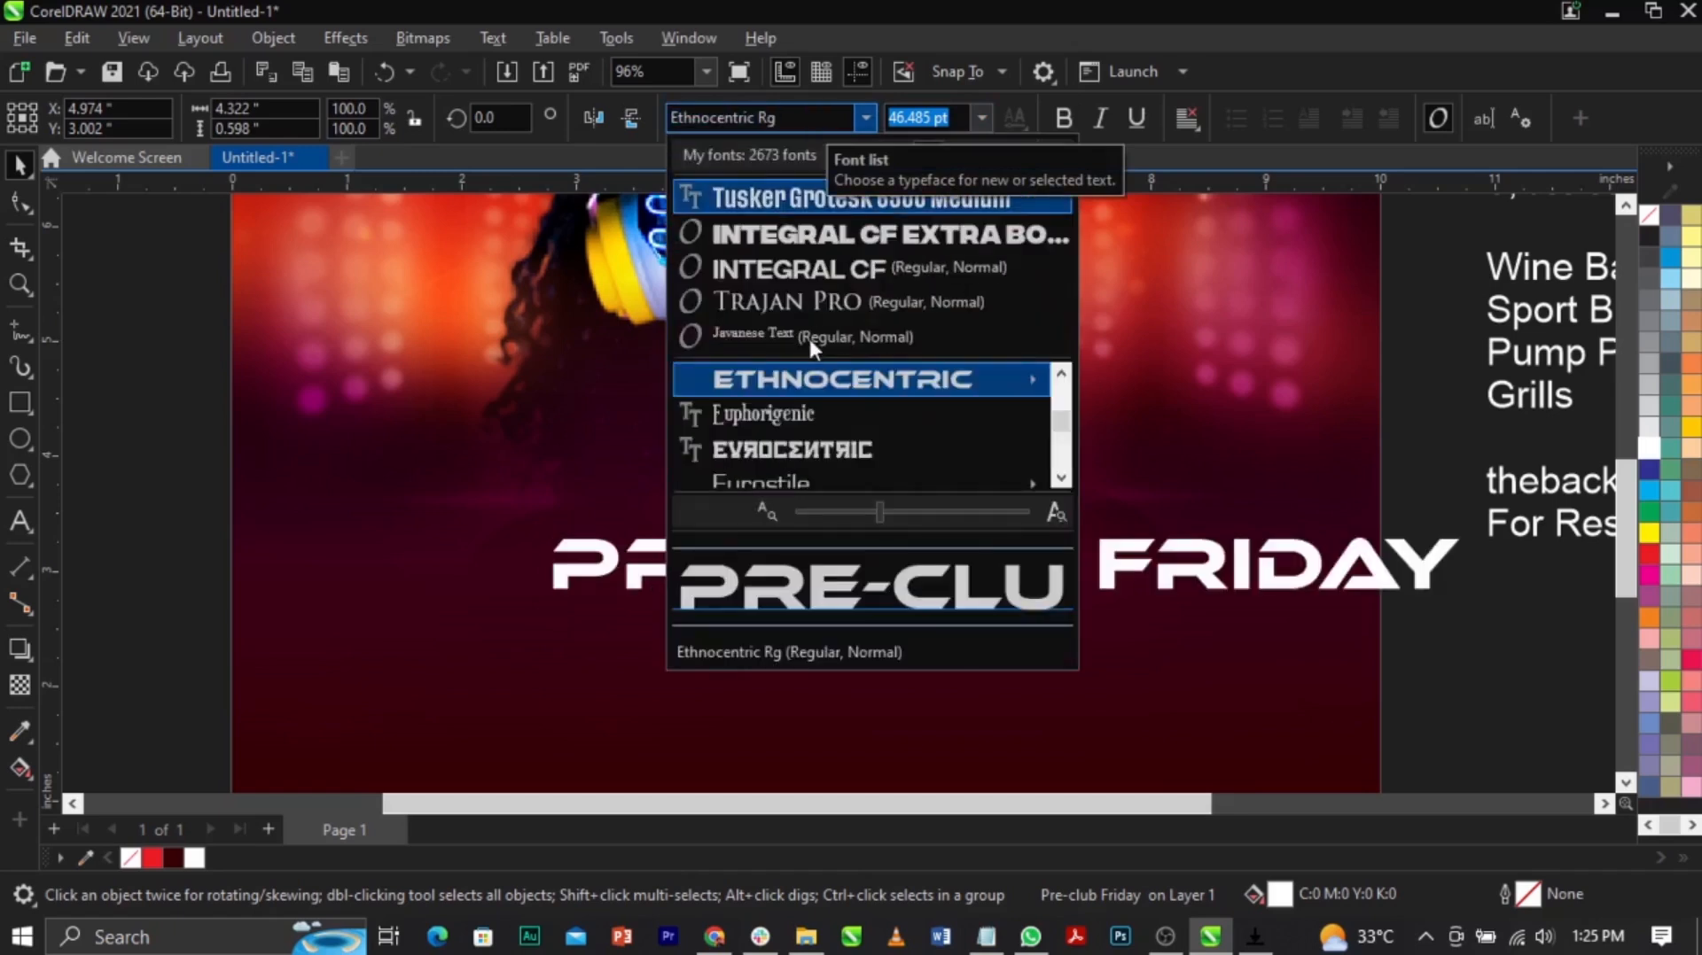
left_click(833, 390)
Step: Put Friday on a second line below Pre-club and break the two lines apart into separate text objects
double_click(1099, 567)
key("Return")
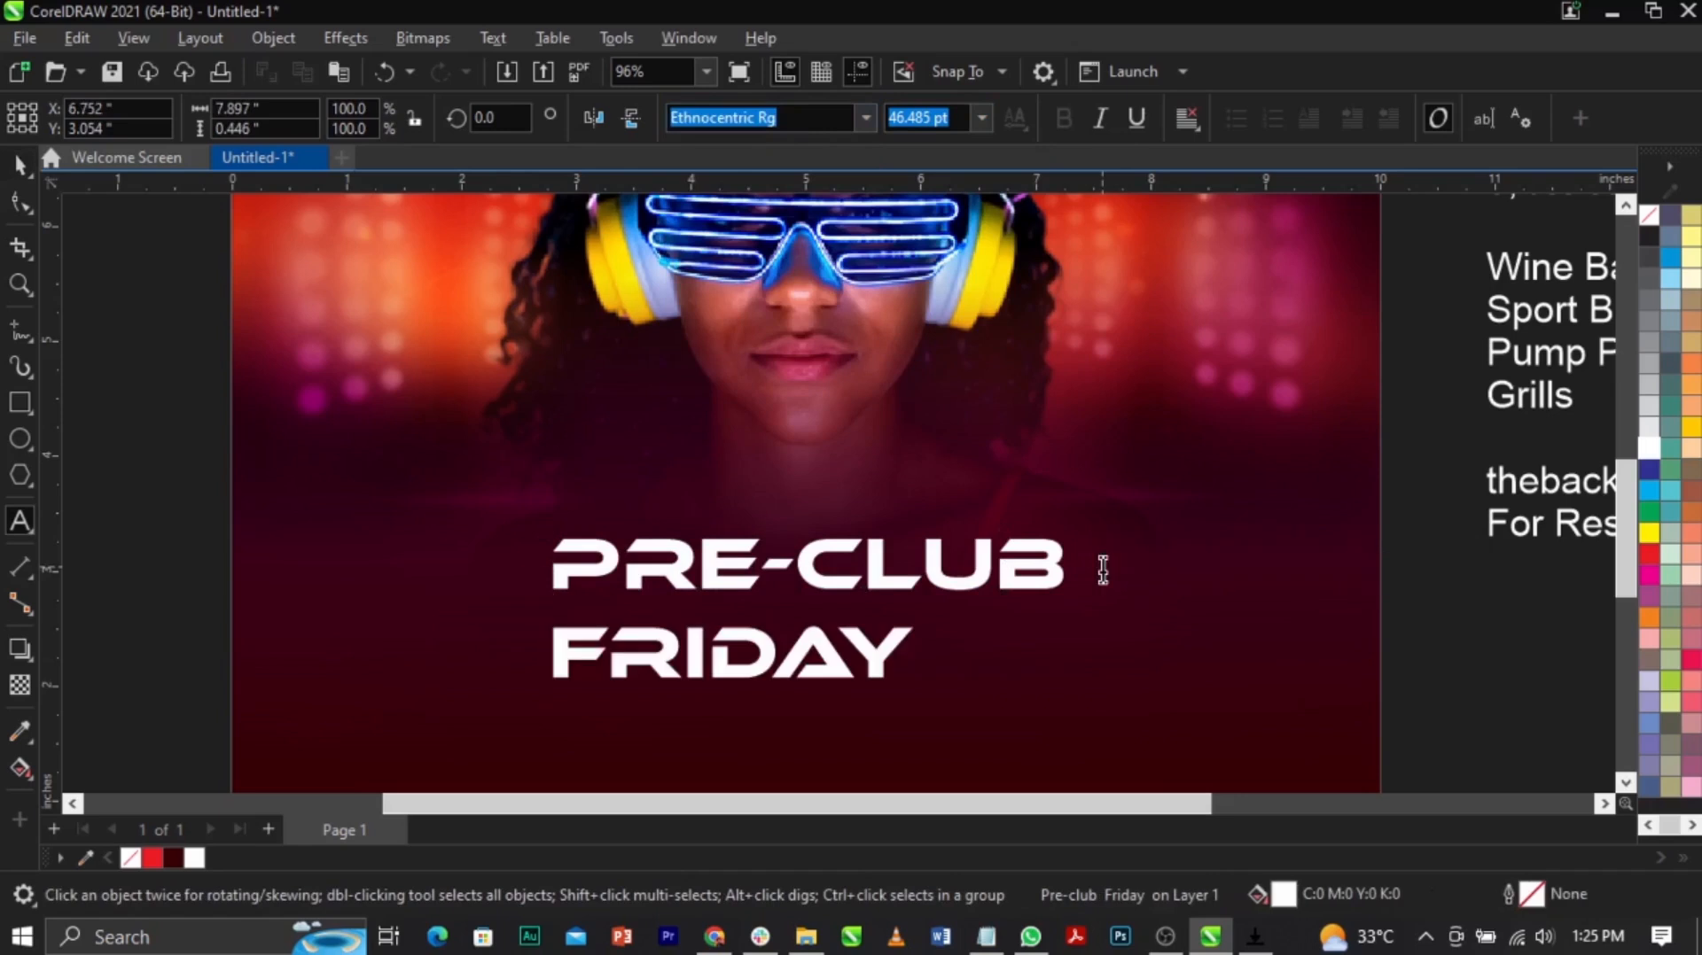
key("ctrl+space")
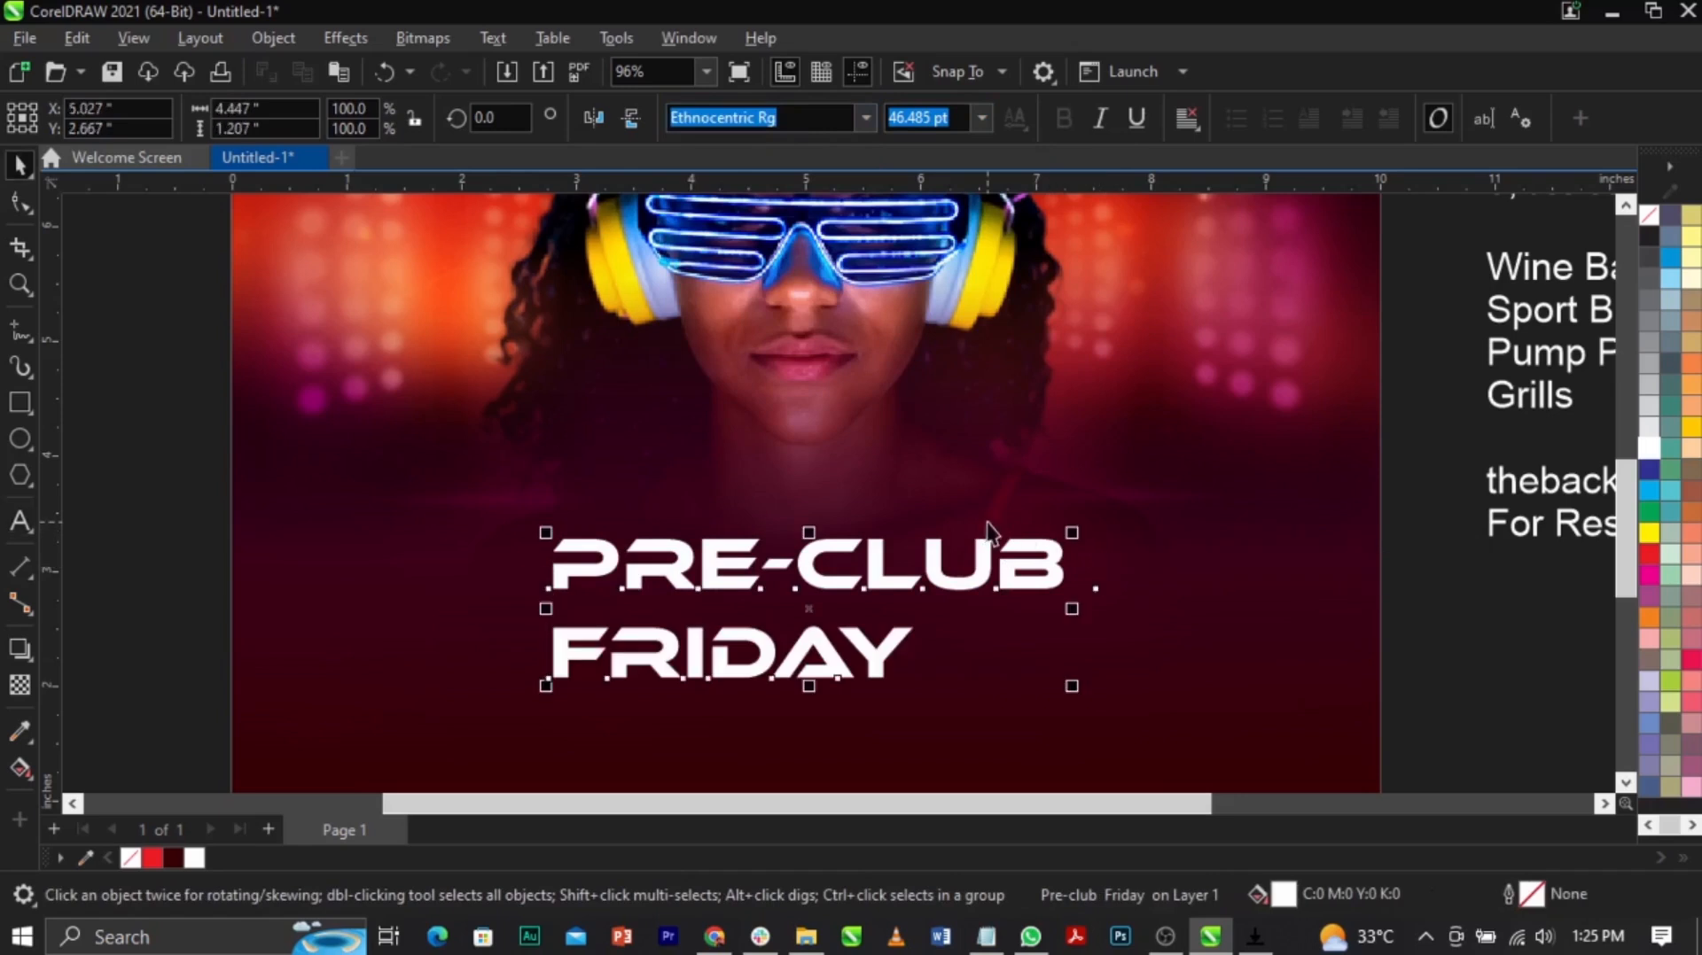
key("ctrl+k")
Step: Enlarge the Pre-club and Friday lines to about 55 pt each and place Friday close beneath Pre-club
left_click_drag(981, 565, 987, 550)
left_click_drag(1081, 592, 1143, 623)
left_click(1117, 623, "shift")
left_click(1450, 656)
left_click_drag(896, 653, 1033, 669)
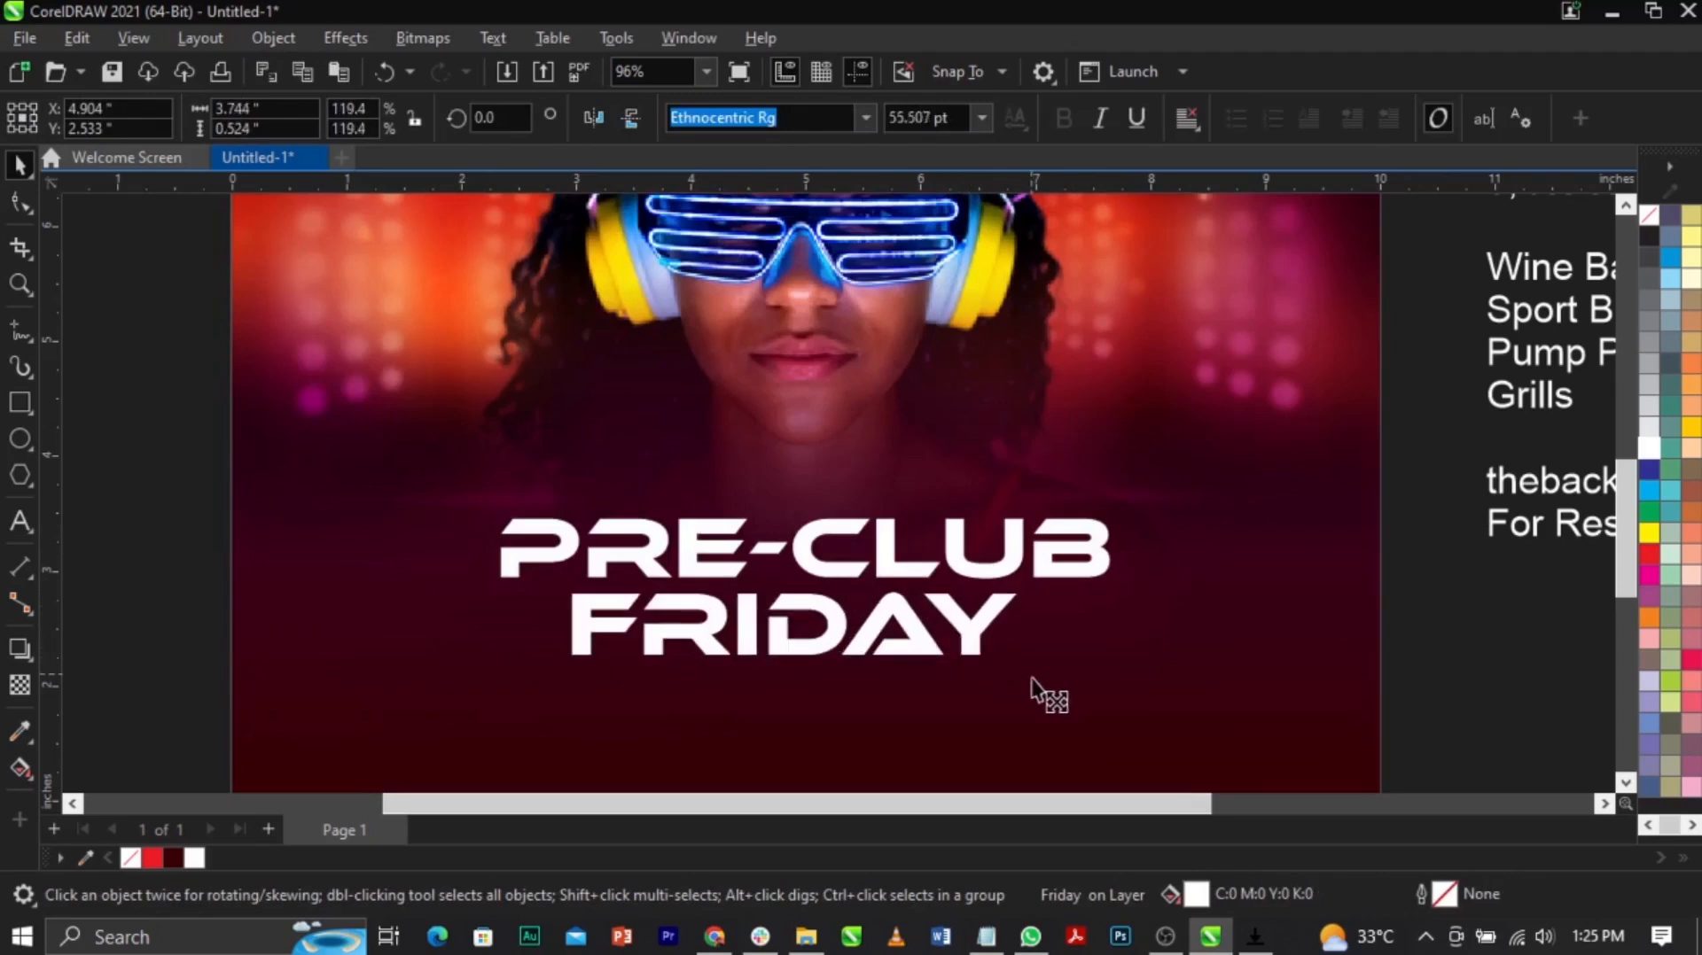
Step: Center the Friday line horizontally under Pre-club and center both lines on the square
left_click(1056, 580, "shift")
key("c")
left_click(1178, 617, "shift")
left_click(1462, 633)
Step: Move both title lines up slightly and enlarge them together to about 5.68 by 1.29 inches, centered on the square
scroll(904, 478, "down", 1)
left_click_drag(1166, 477, 661, 686)
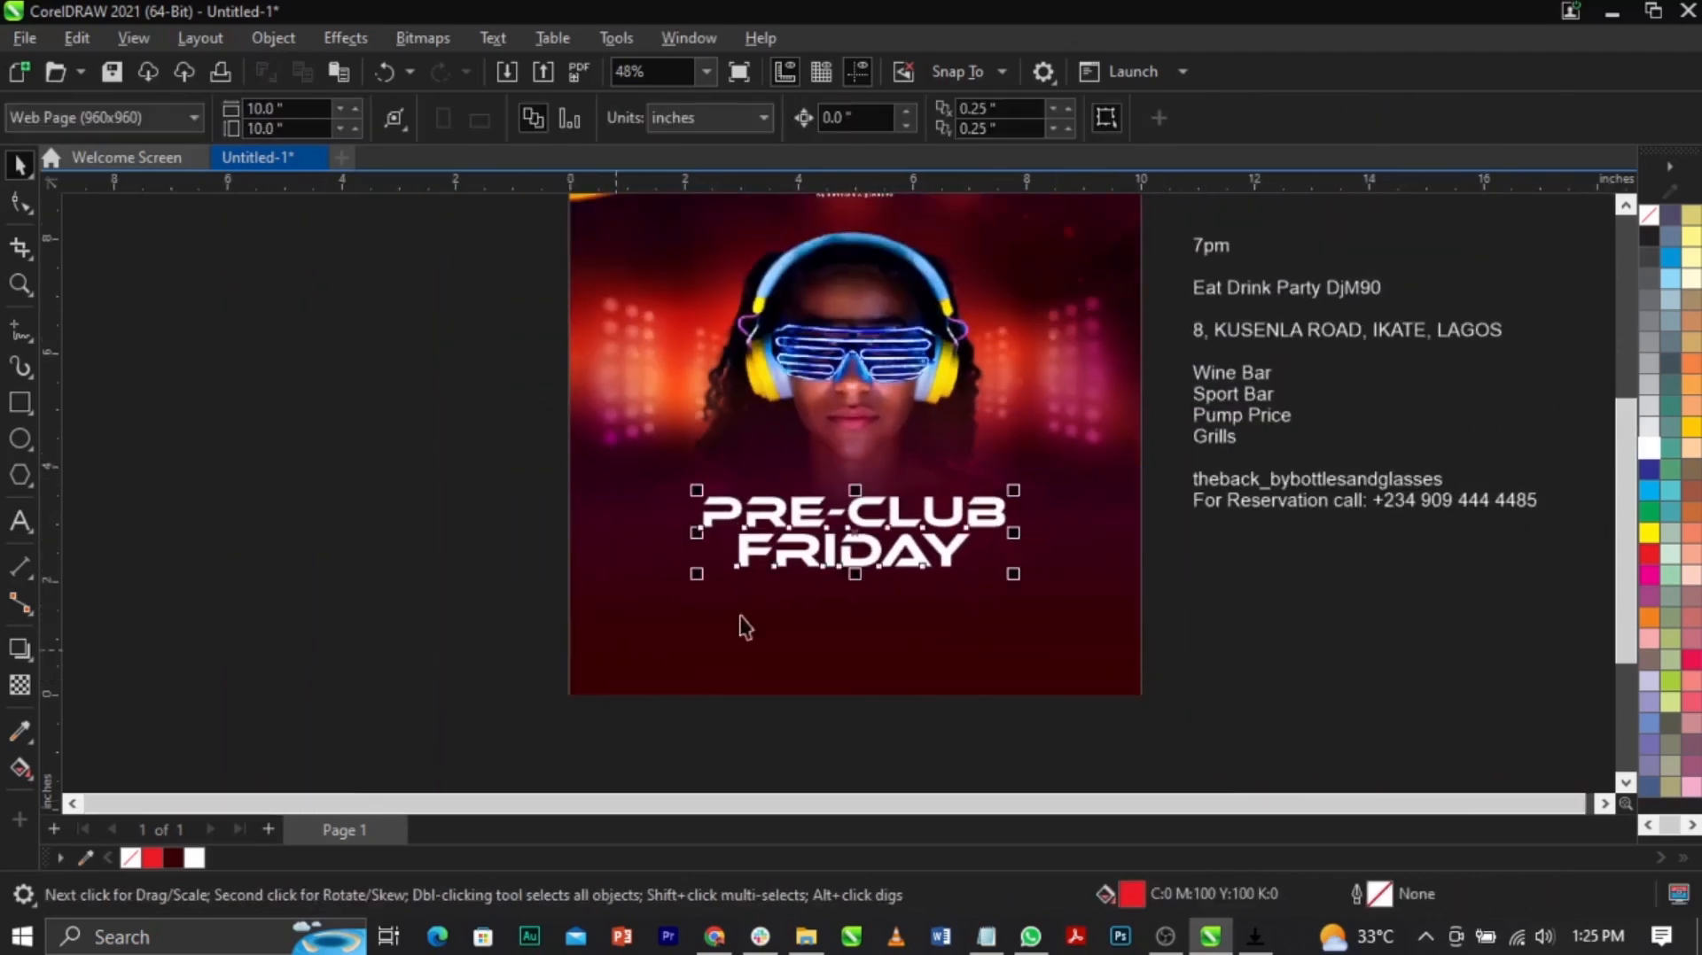
scroll(878, 563, "up", 2)
left_click_drag(953, 535, 953, 517)
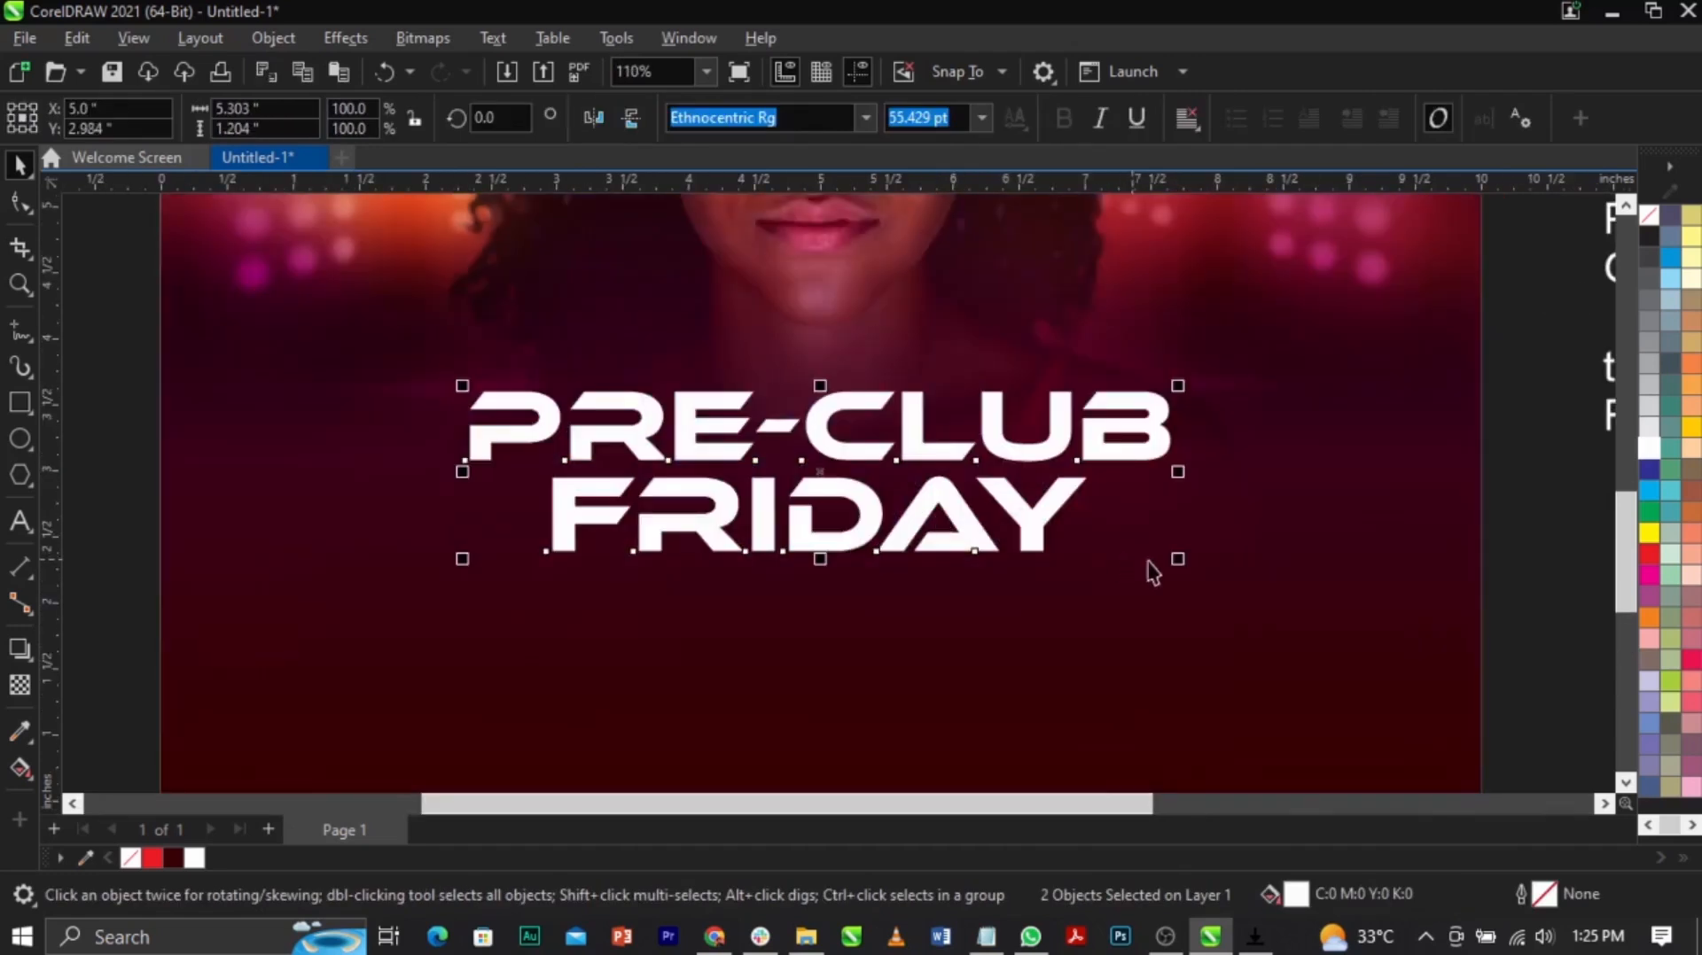
left_click_drag(1198, 580, 1205, 583)
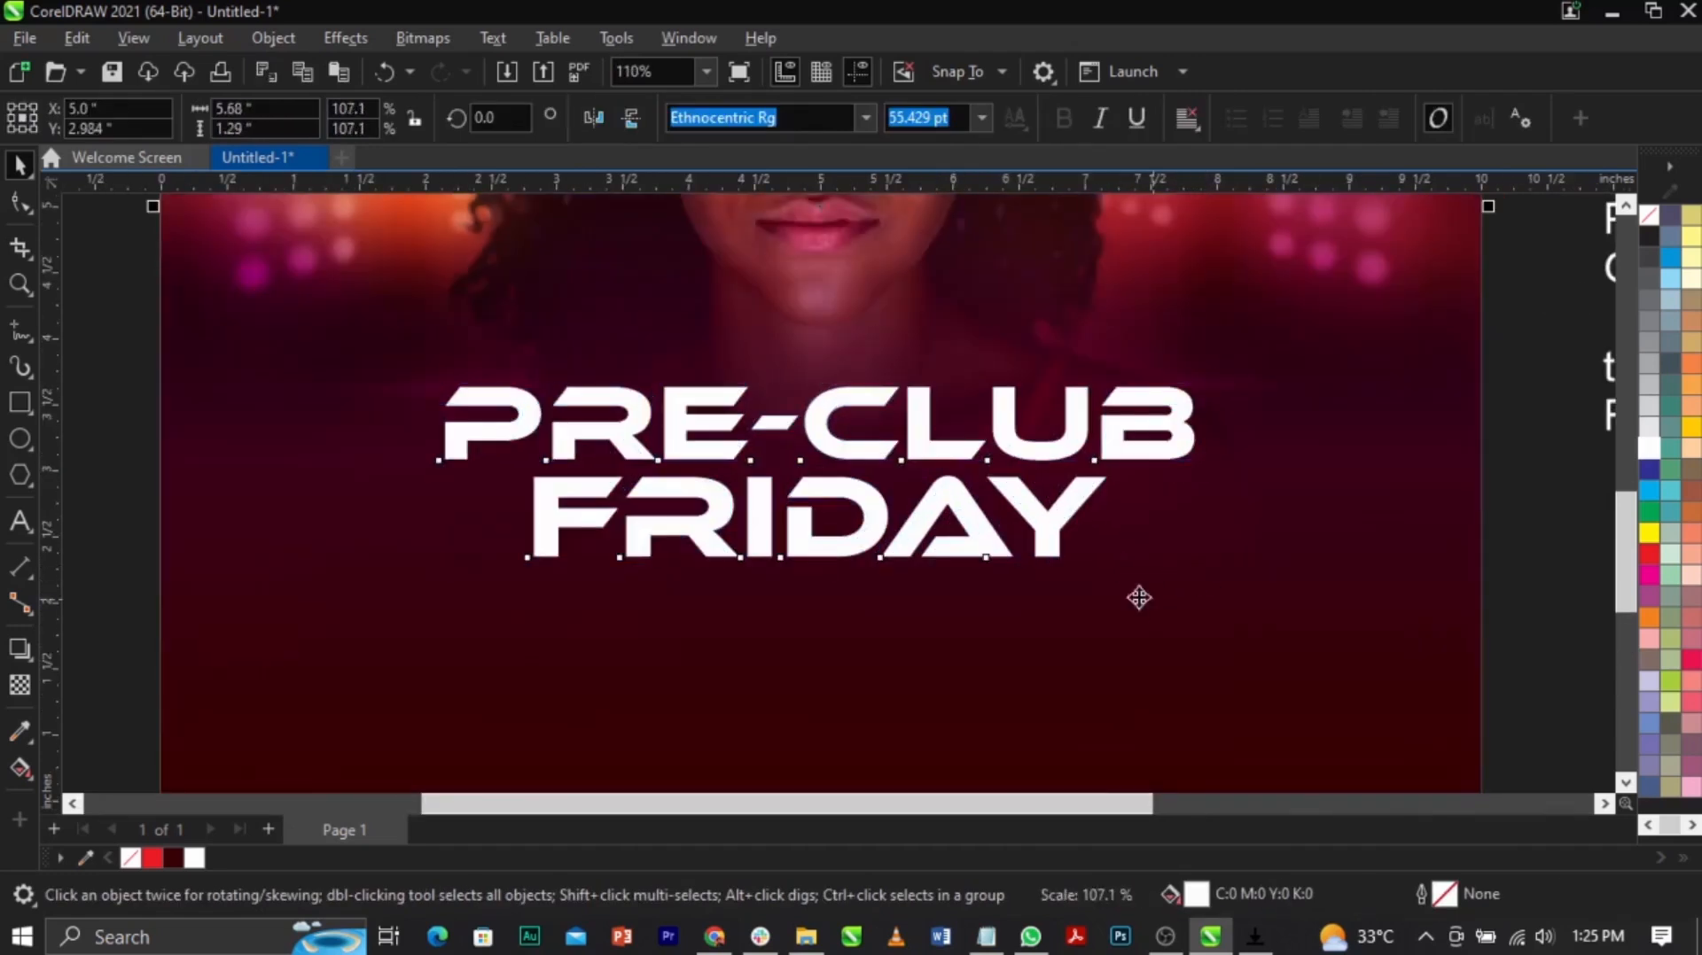
left_click(1431, 599, "shift")
key("Escape")
Step: Set the transparency merge mode of both title lines to Overlay
scroll(1074, 542, "down", 2)
scroll(1070, 450, "up", 2)
left_click_drag(1299, 465, 530, 711)
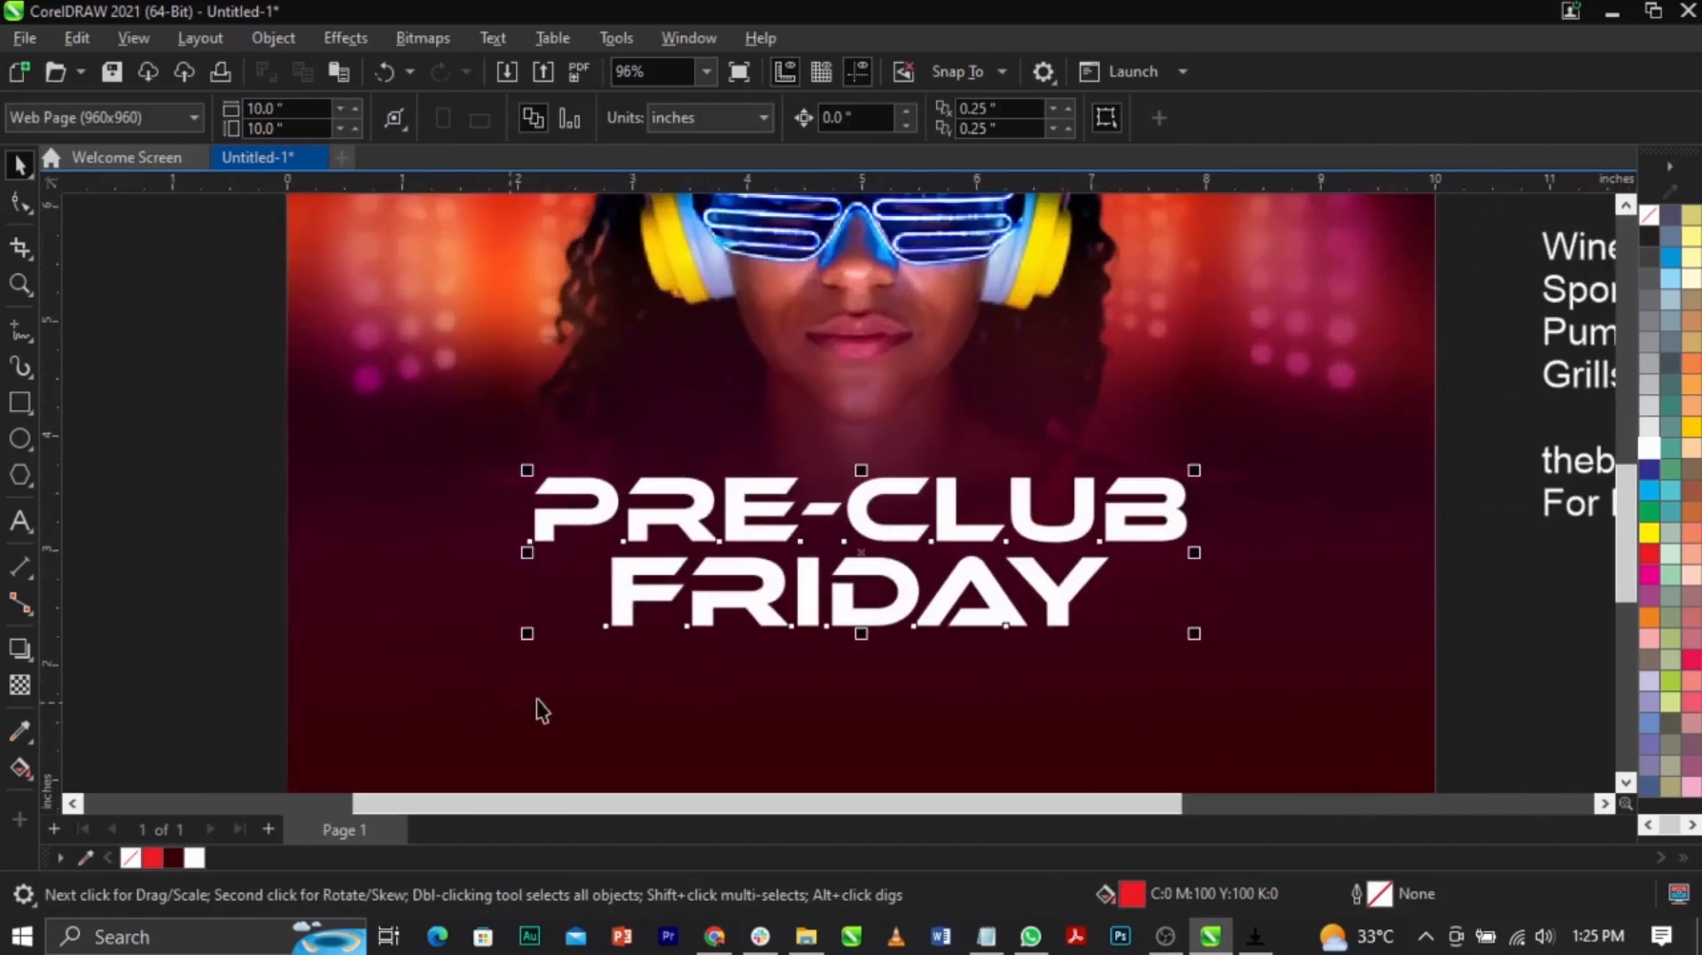
left_click(29, 682)
left_click(348, 117)
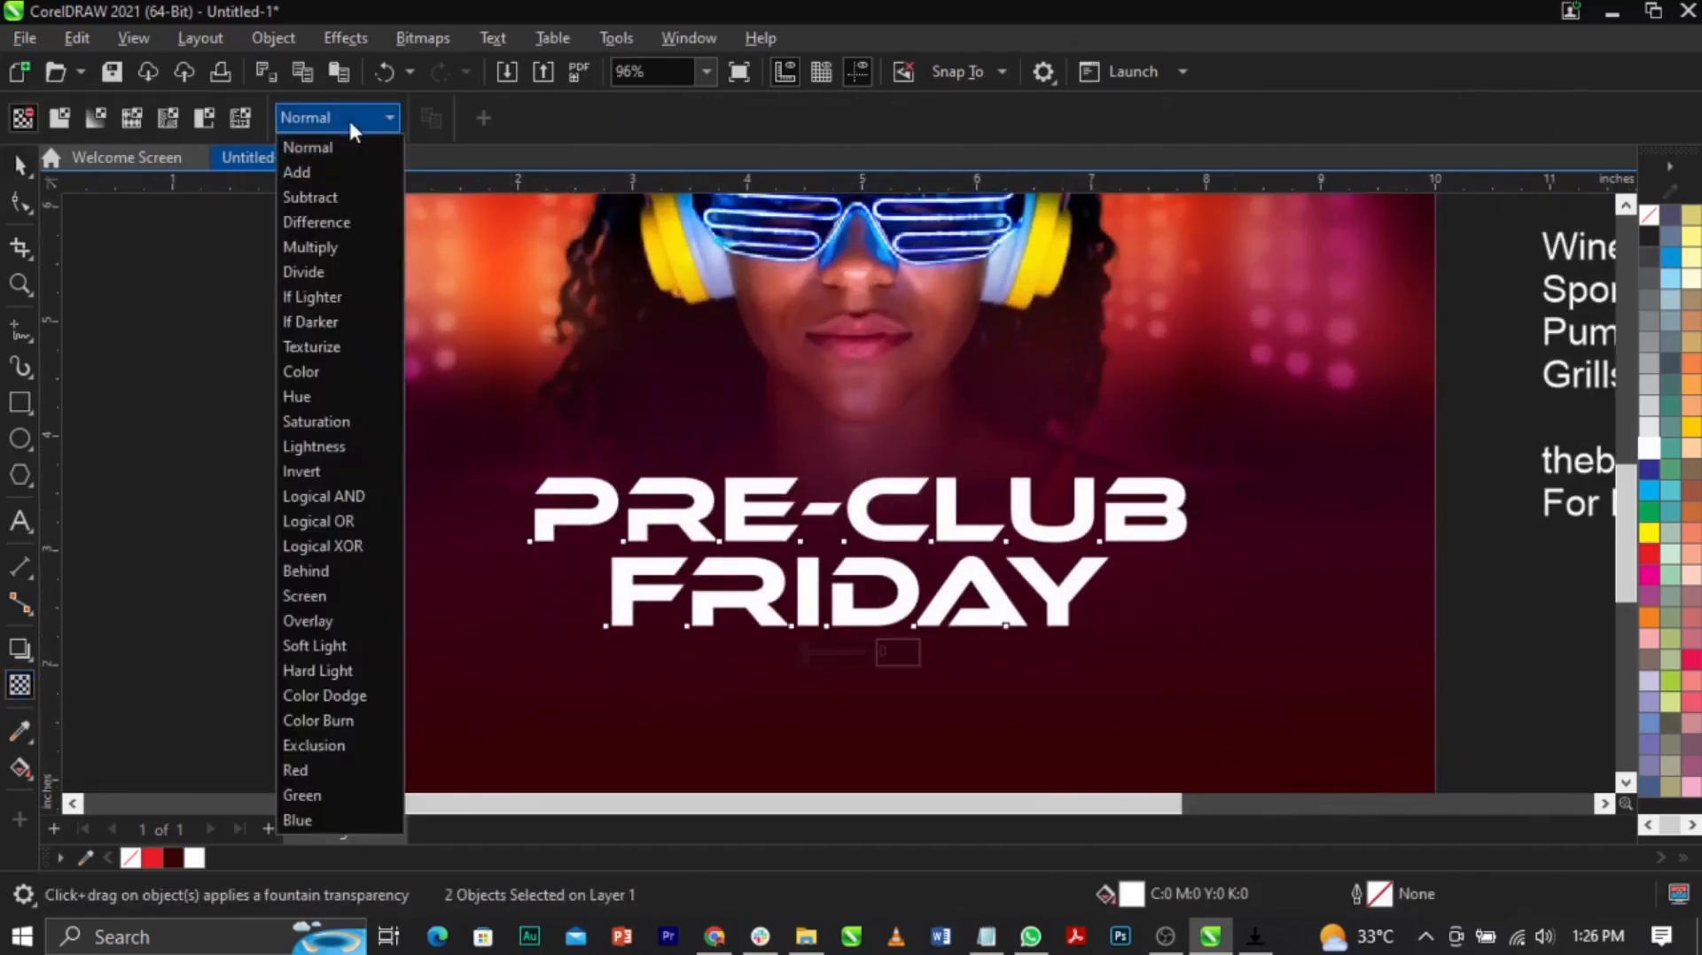
left_click(331, 621)
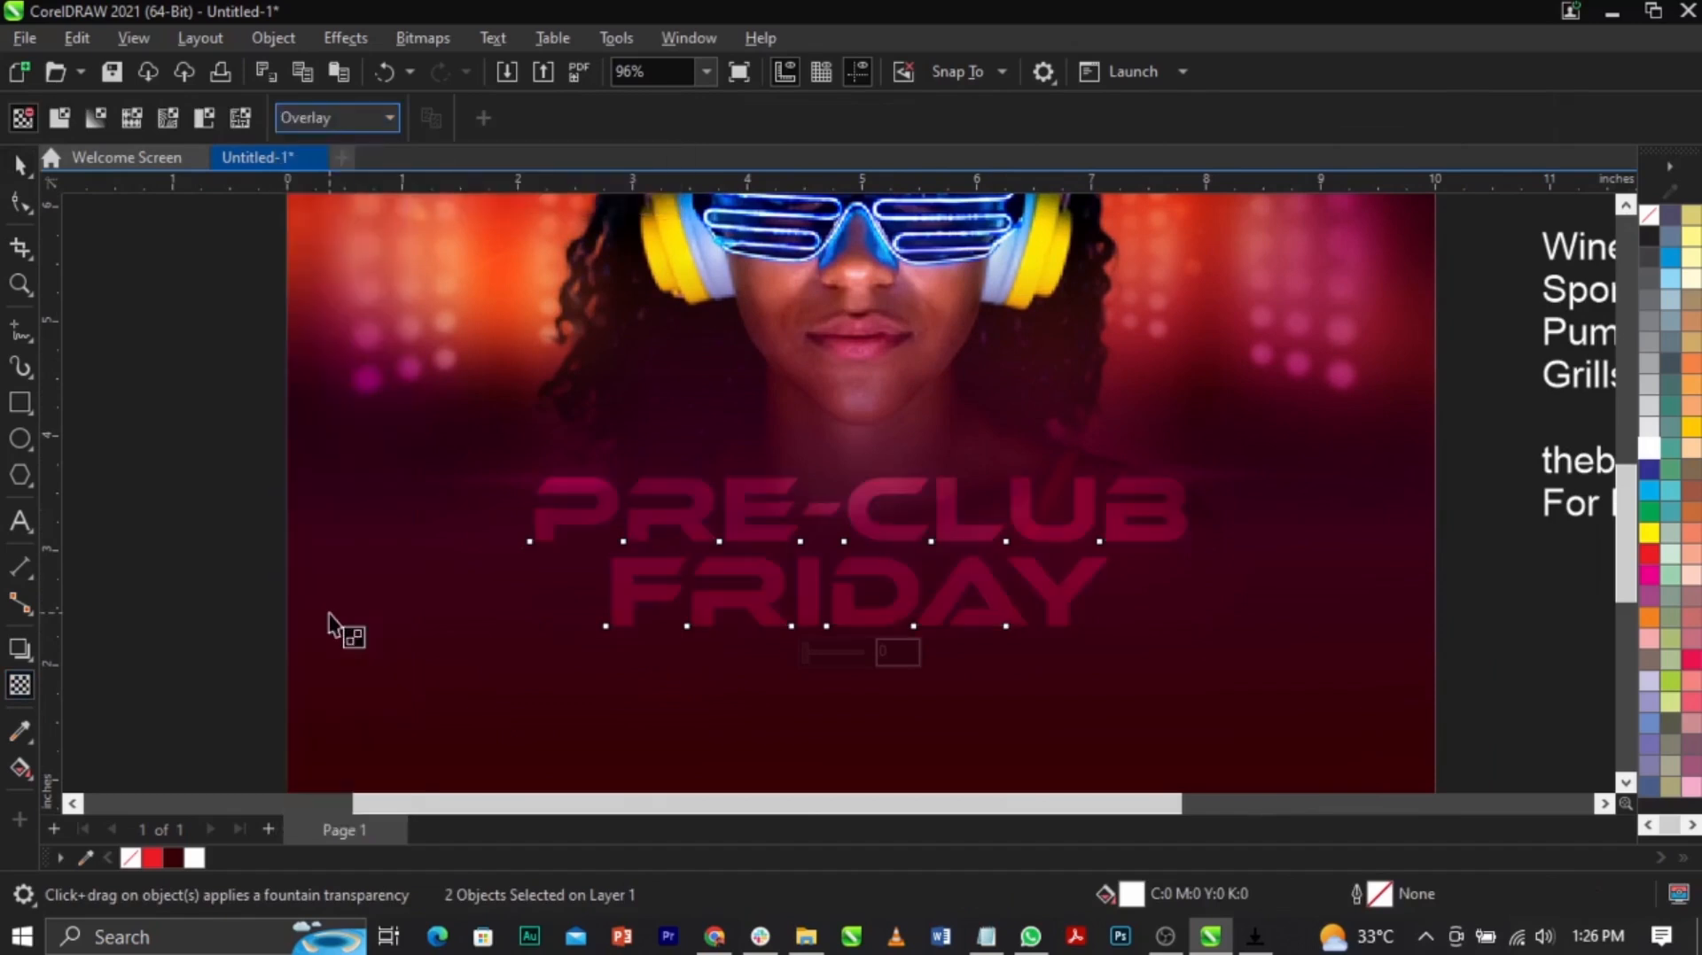
Step: Try the Color Dodge merge mode on both title lines and return them to Overlay
left_click(358, 120)
left_click(354, 696)
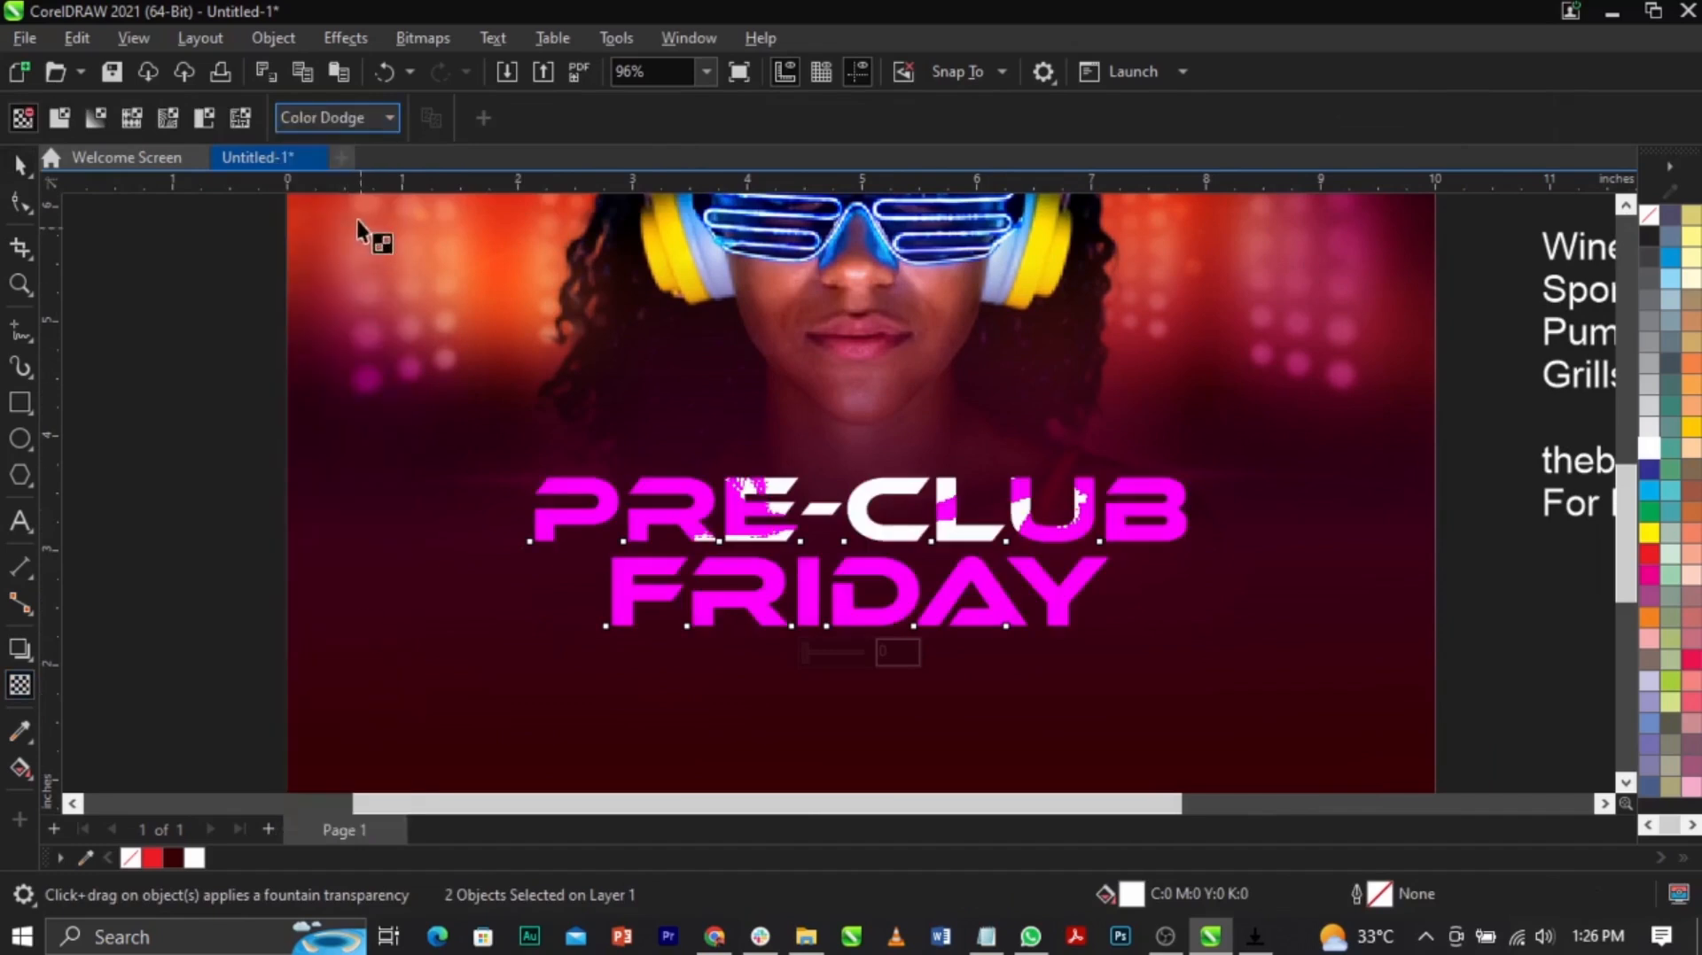
left_click(342, 119)
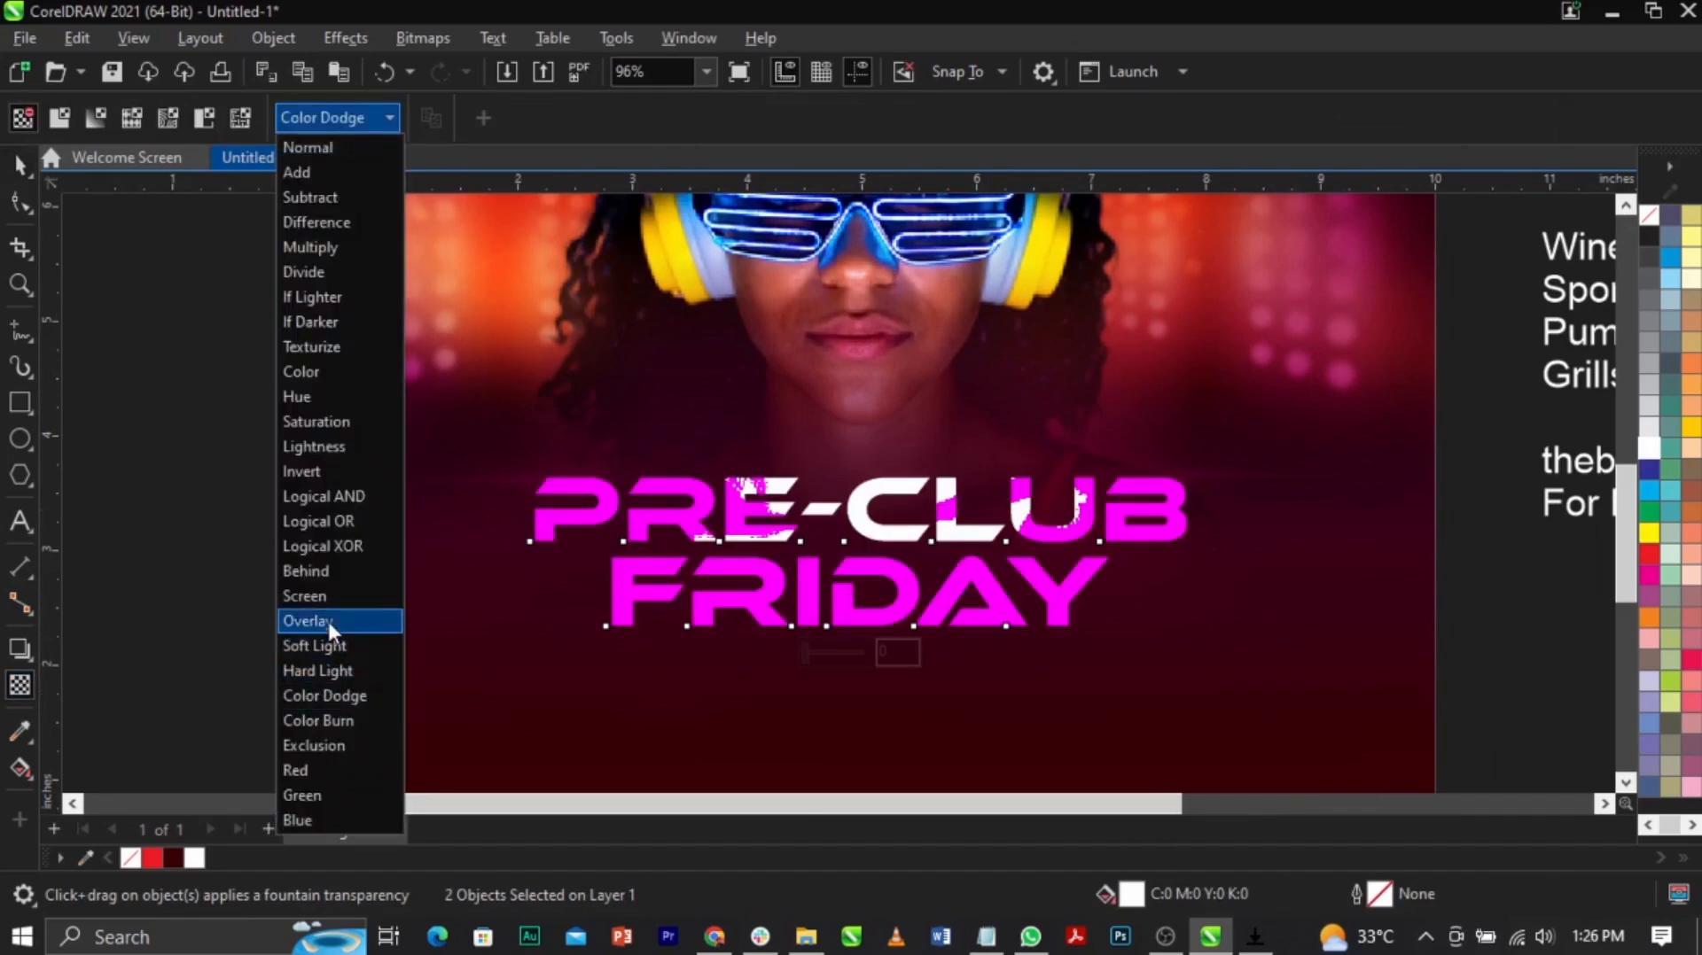
left_click(327, 623)
Step: Fill both title lines pale yellow (C0 M0 Y60 K0) and shift them slightly down to about Y 2.971 inches, centered on the square
key("space")
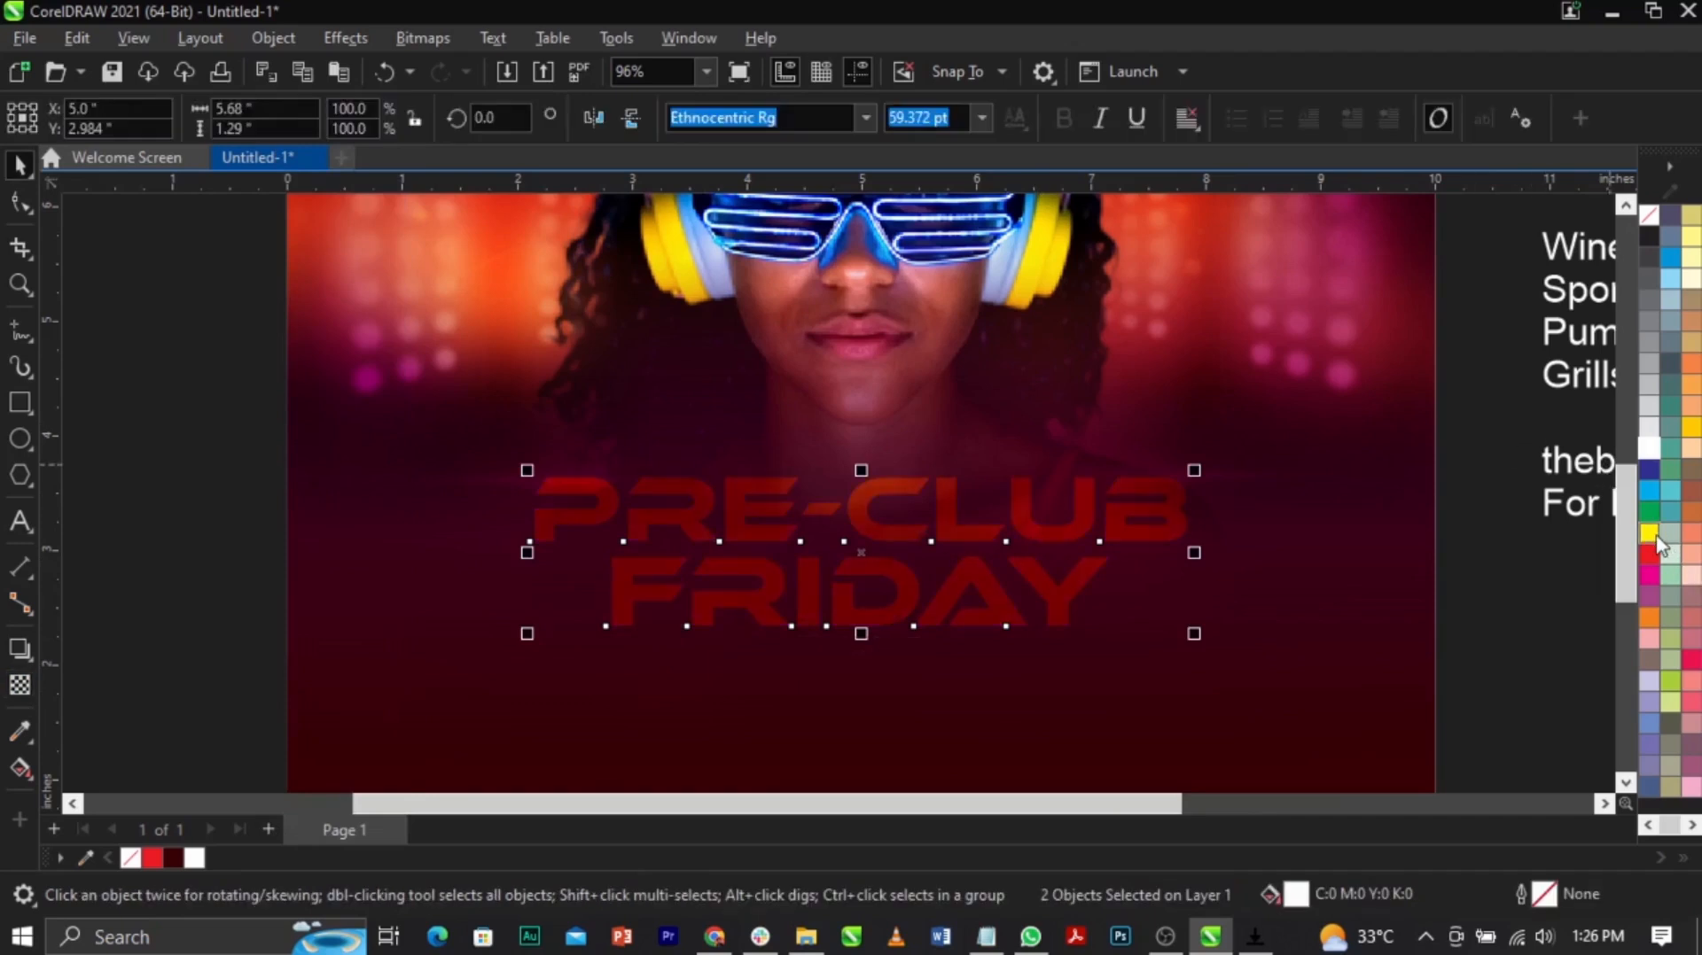
key("ctrl+z")
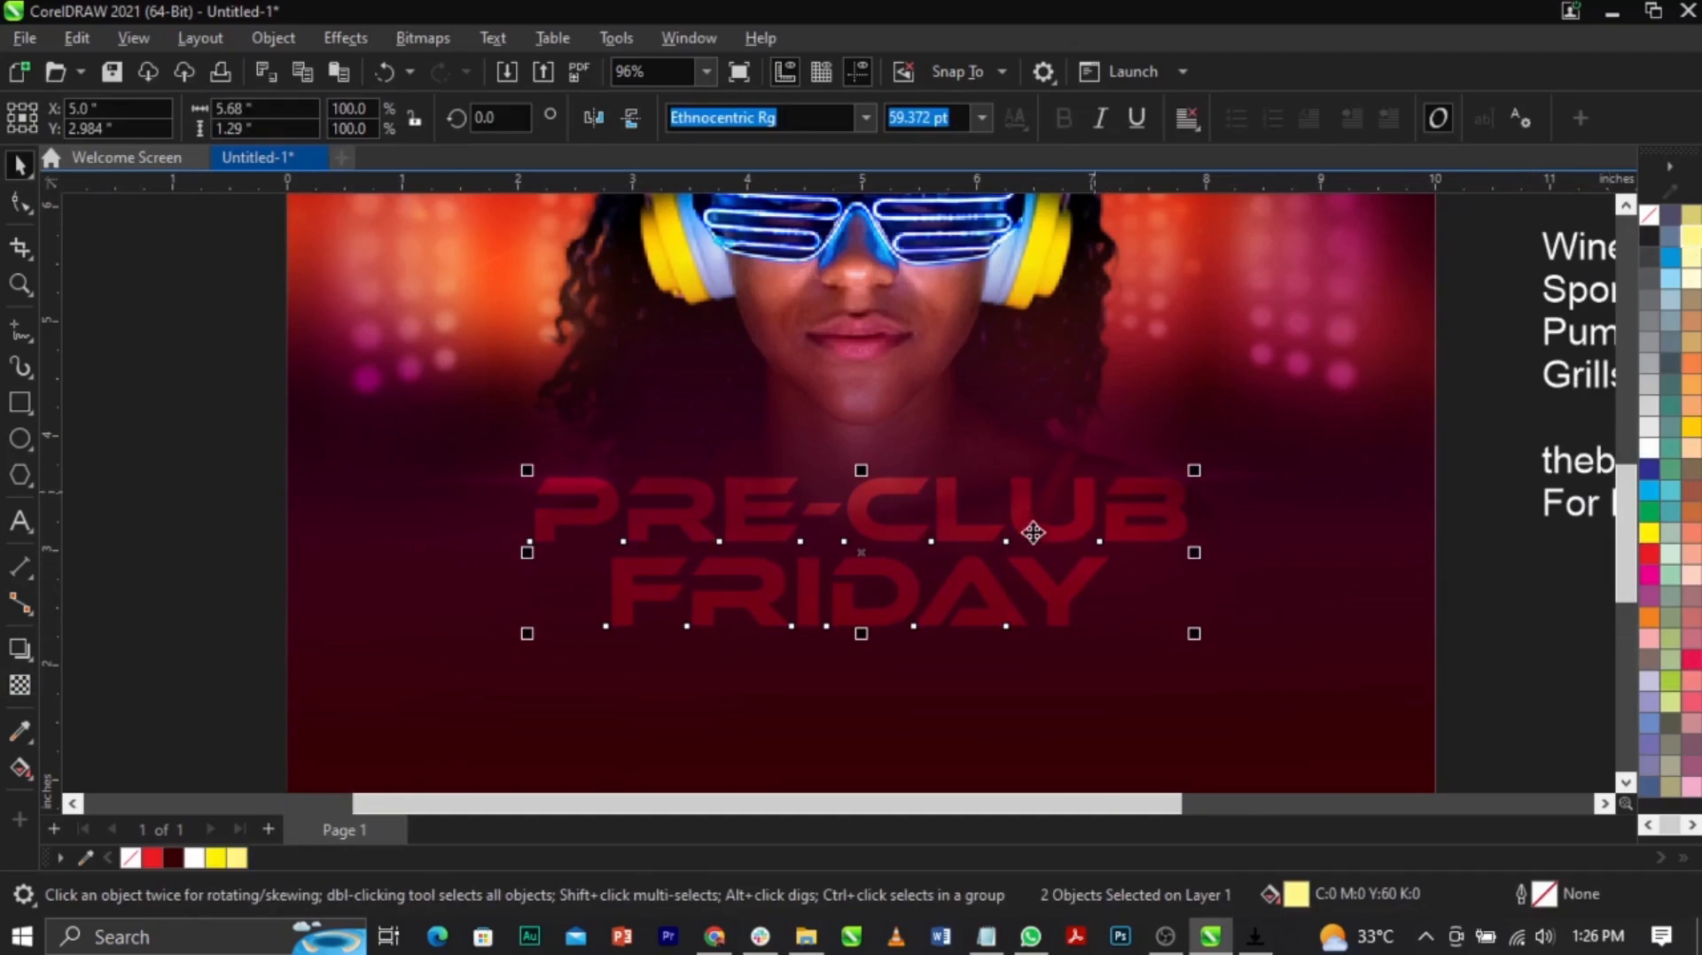
scroll(1035, 531, "up", 2)
left_click_drag(1037, 535, 1049, 539)
scroll(1040, 496, "down", 2)
left_click(1322, 618, "shift")
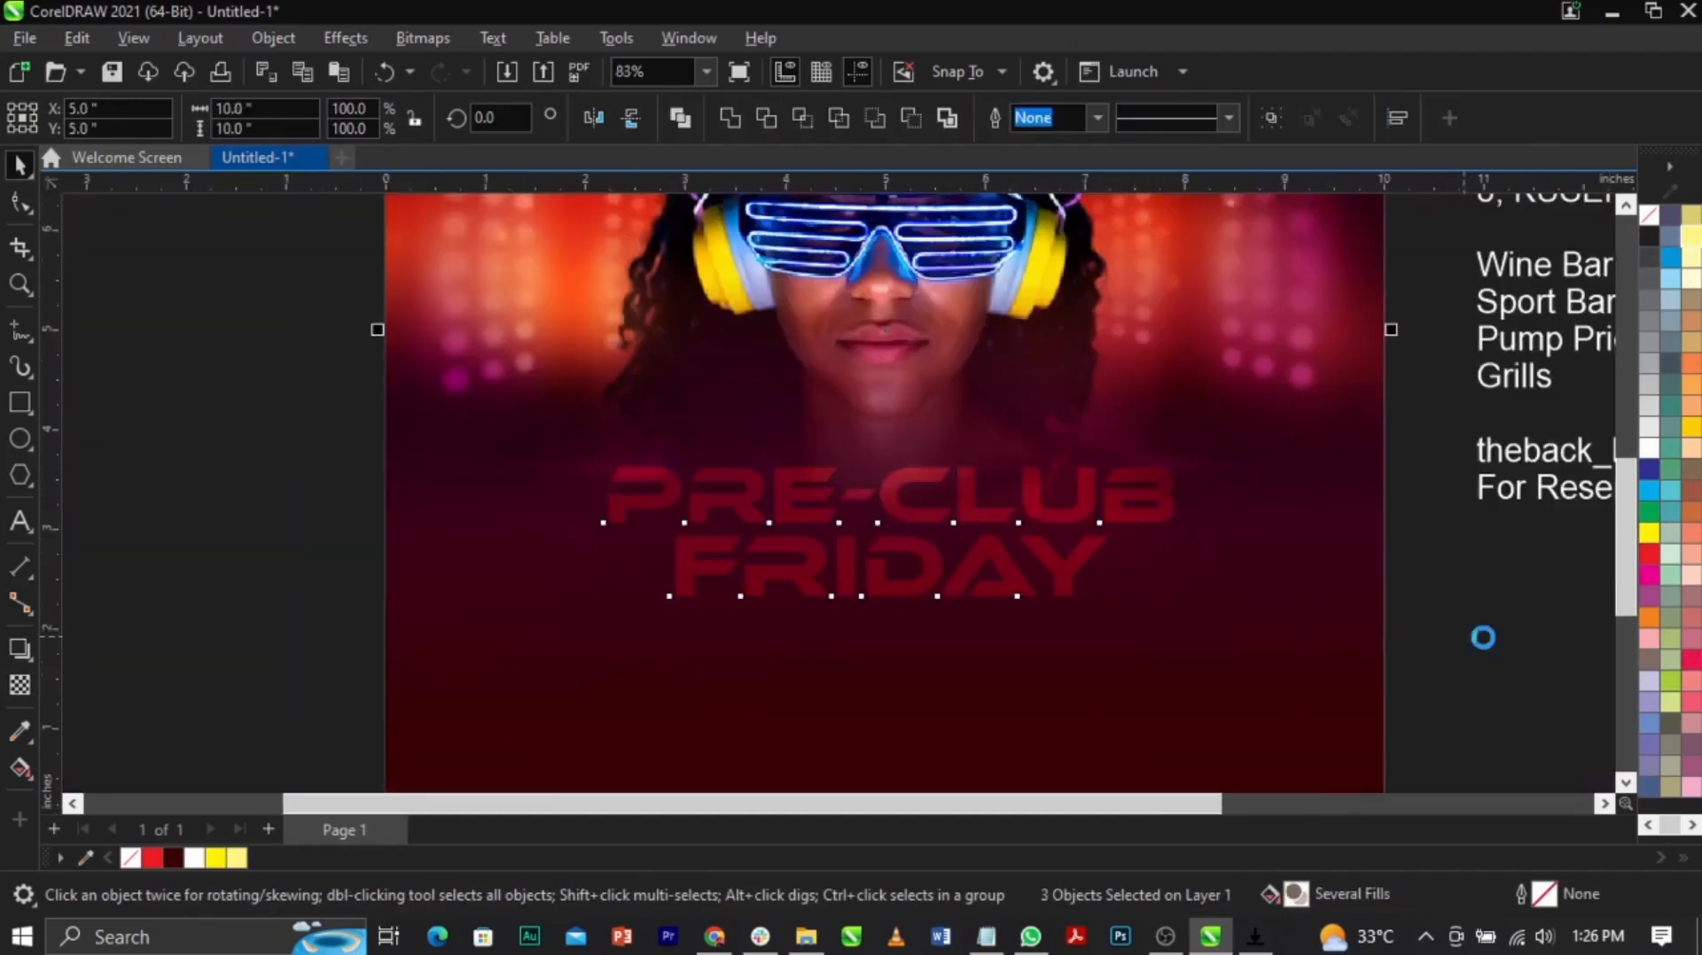
left_click(1469, 638)
Step: Try duplicating the two title lines in place to intensify their color
left_click_drag(1436, 428, 426, 727)
scroll(973, 506, "up", 2)
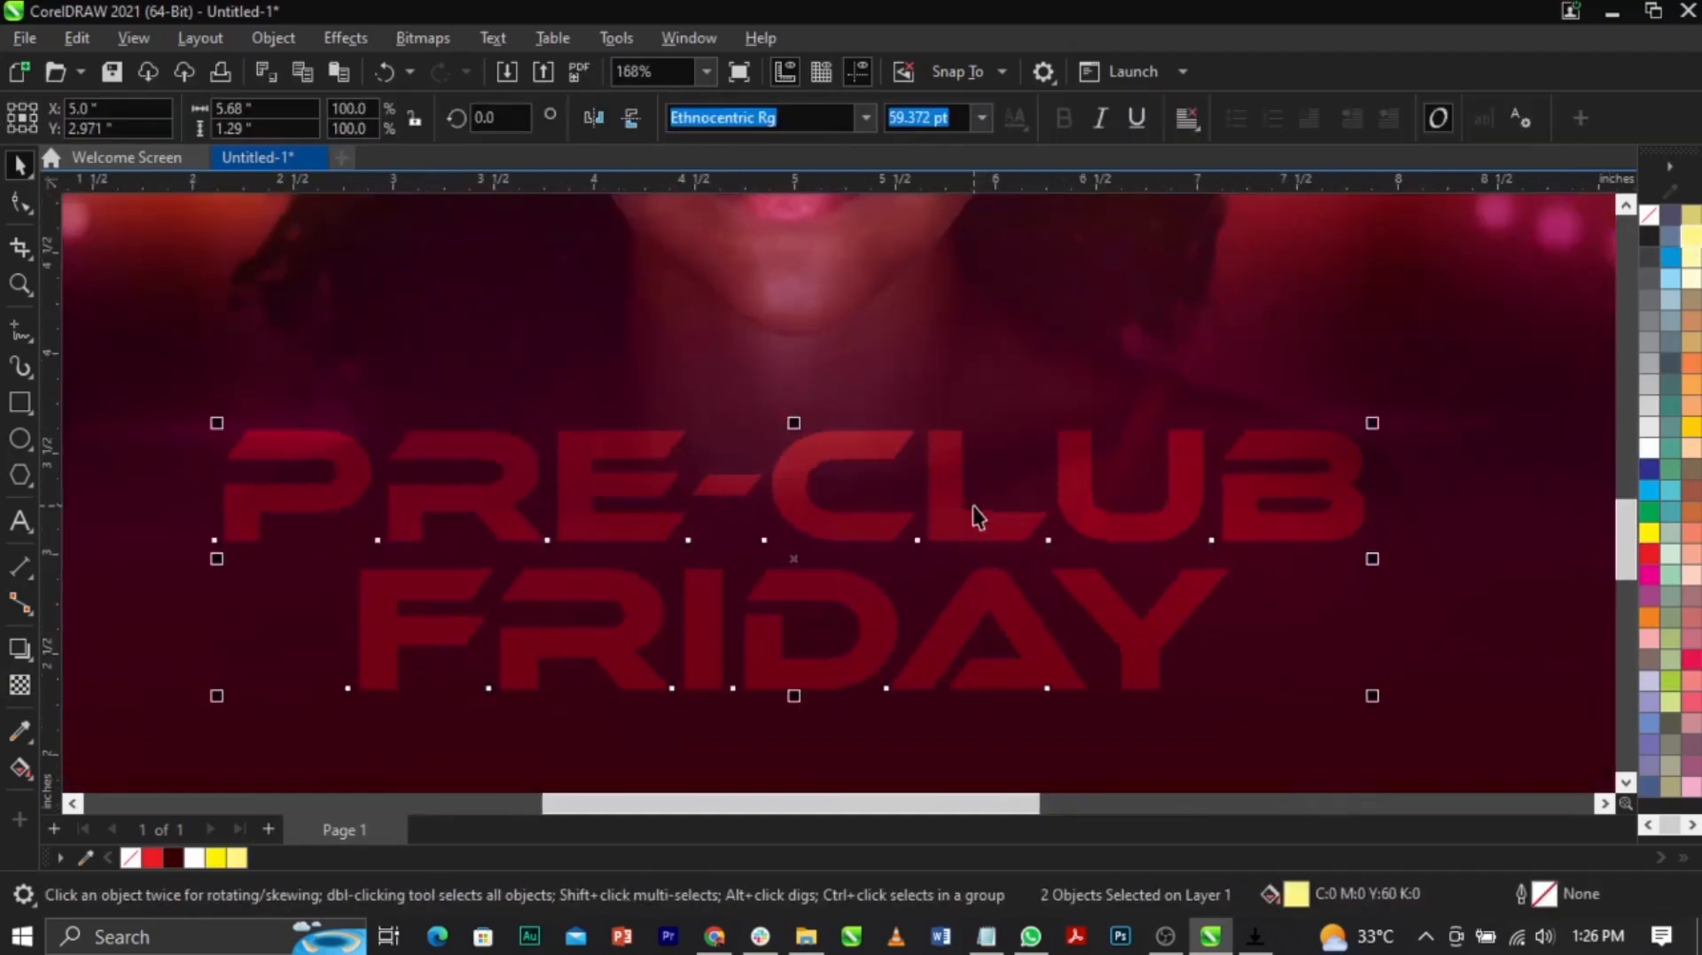
scroll(973, 507, "up", 2)
left_click_drag(957, 523, 955, 513)
scroll(956, 513, "down", 3)
key("ctrl+z")
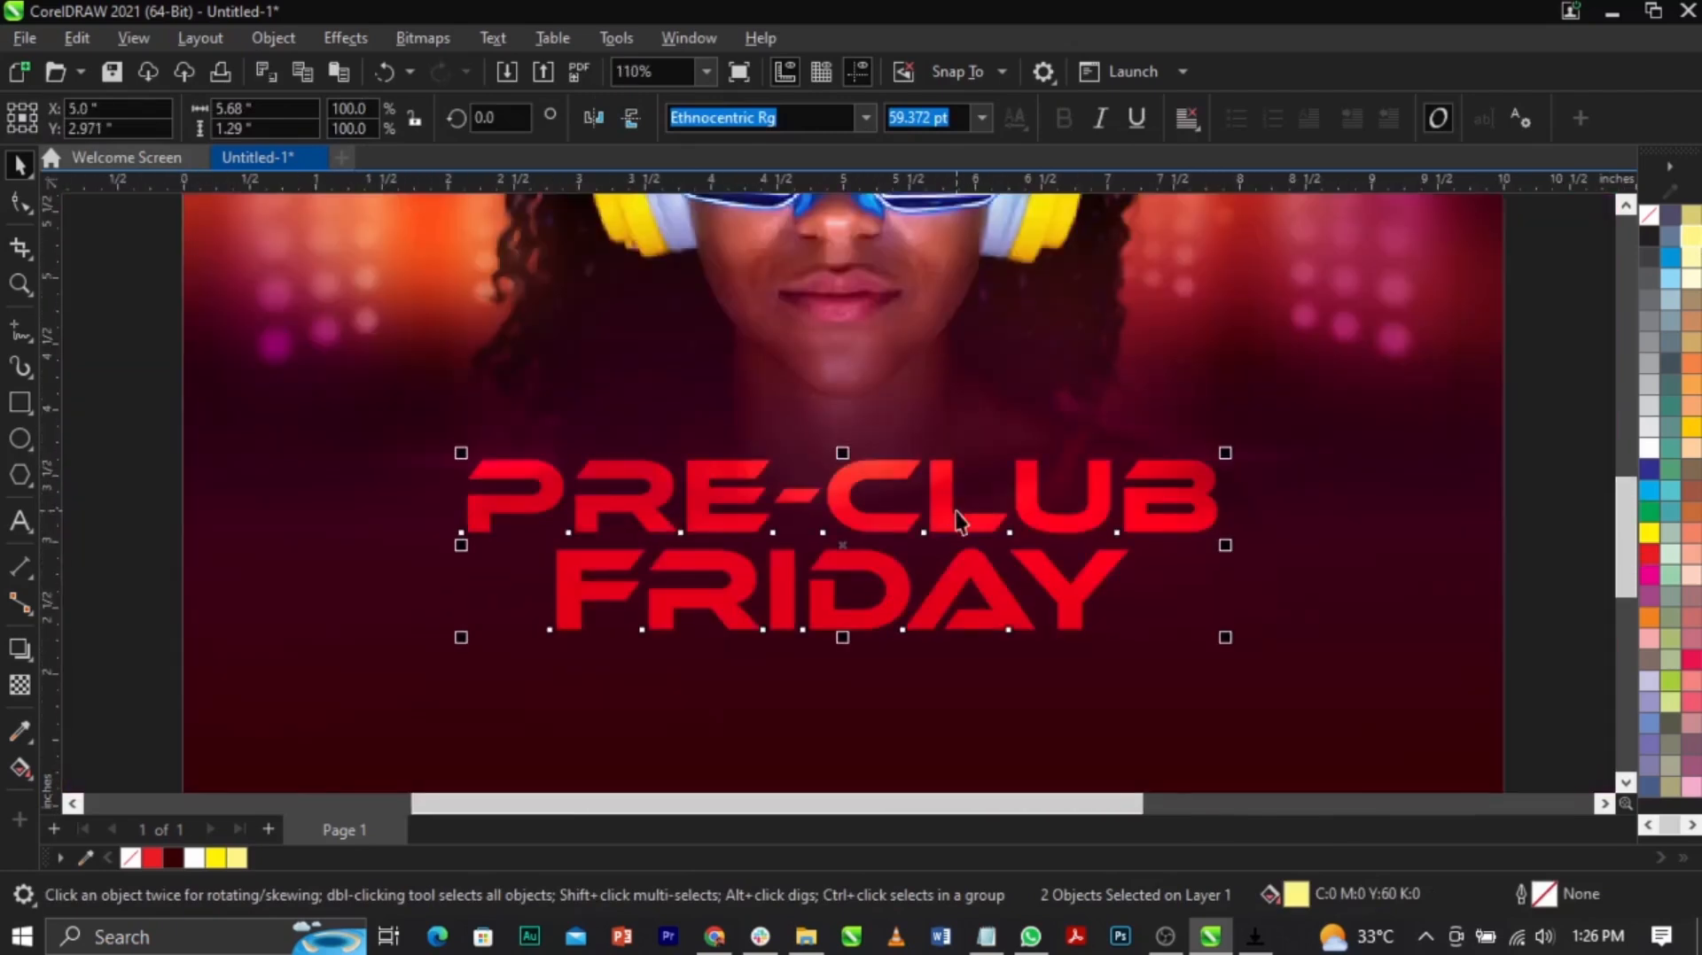
left_click(1576, 608)
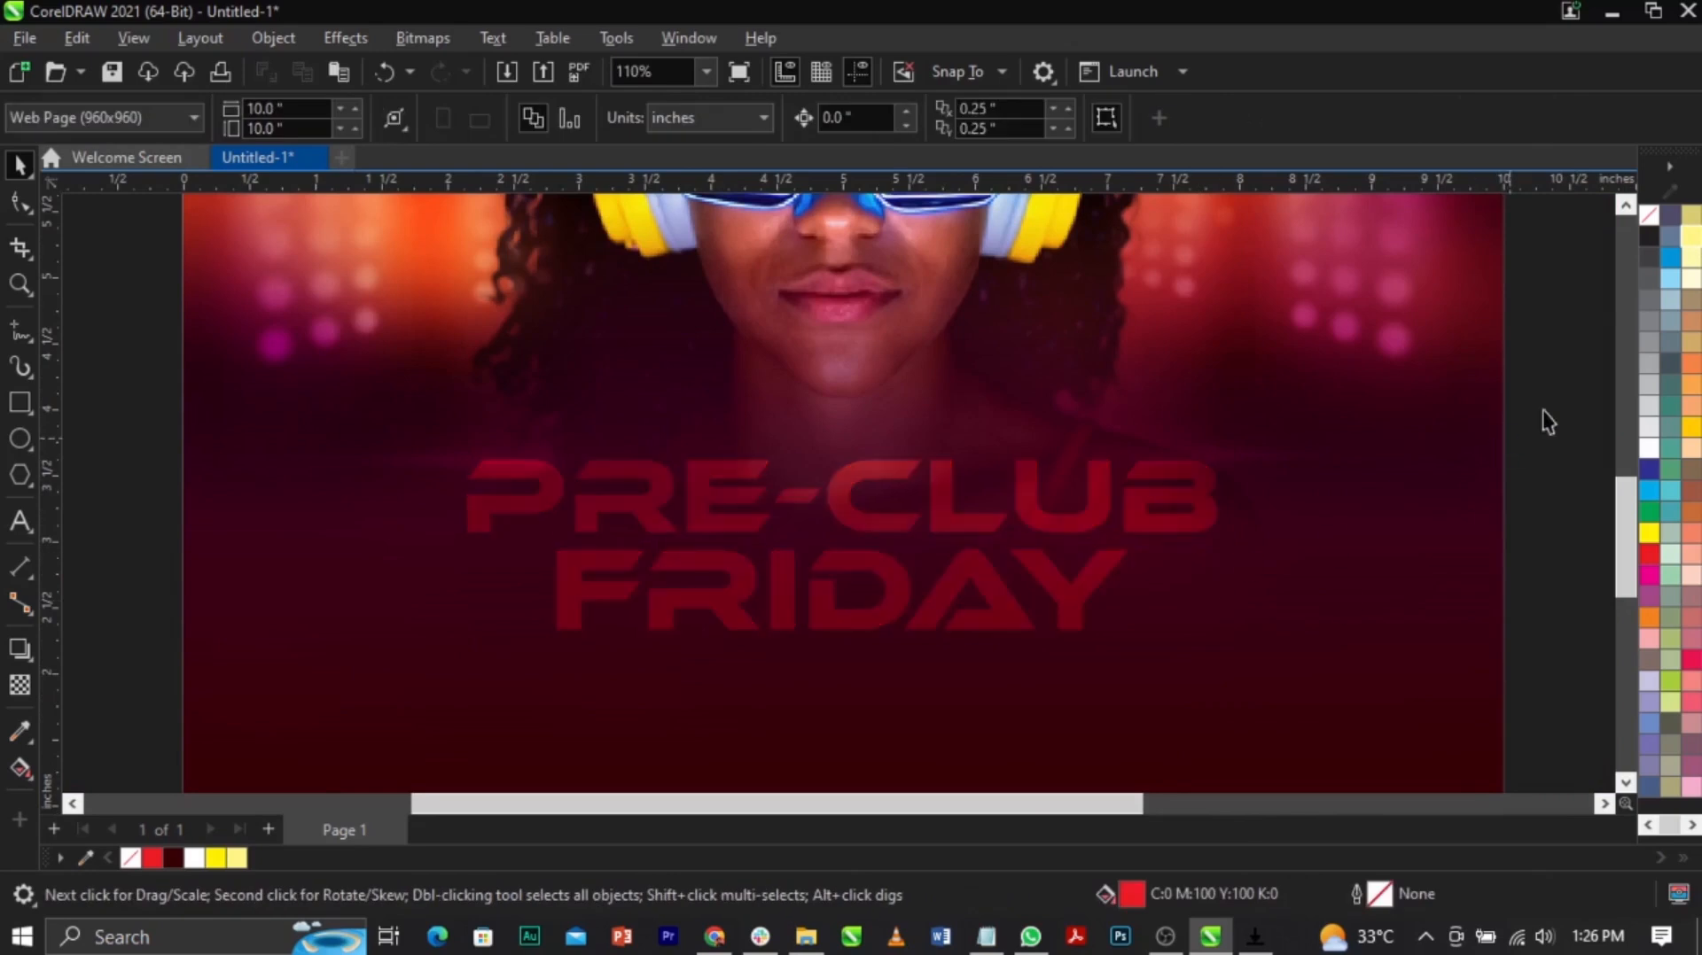
Step: Copy both title lines and paste the duplicates directly over the originals
left_click_drag(1524, 383, 213, 735)
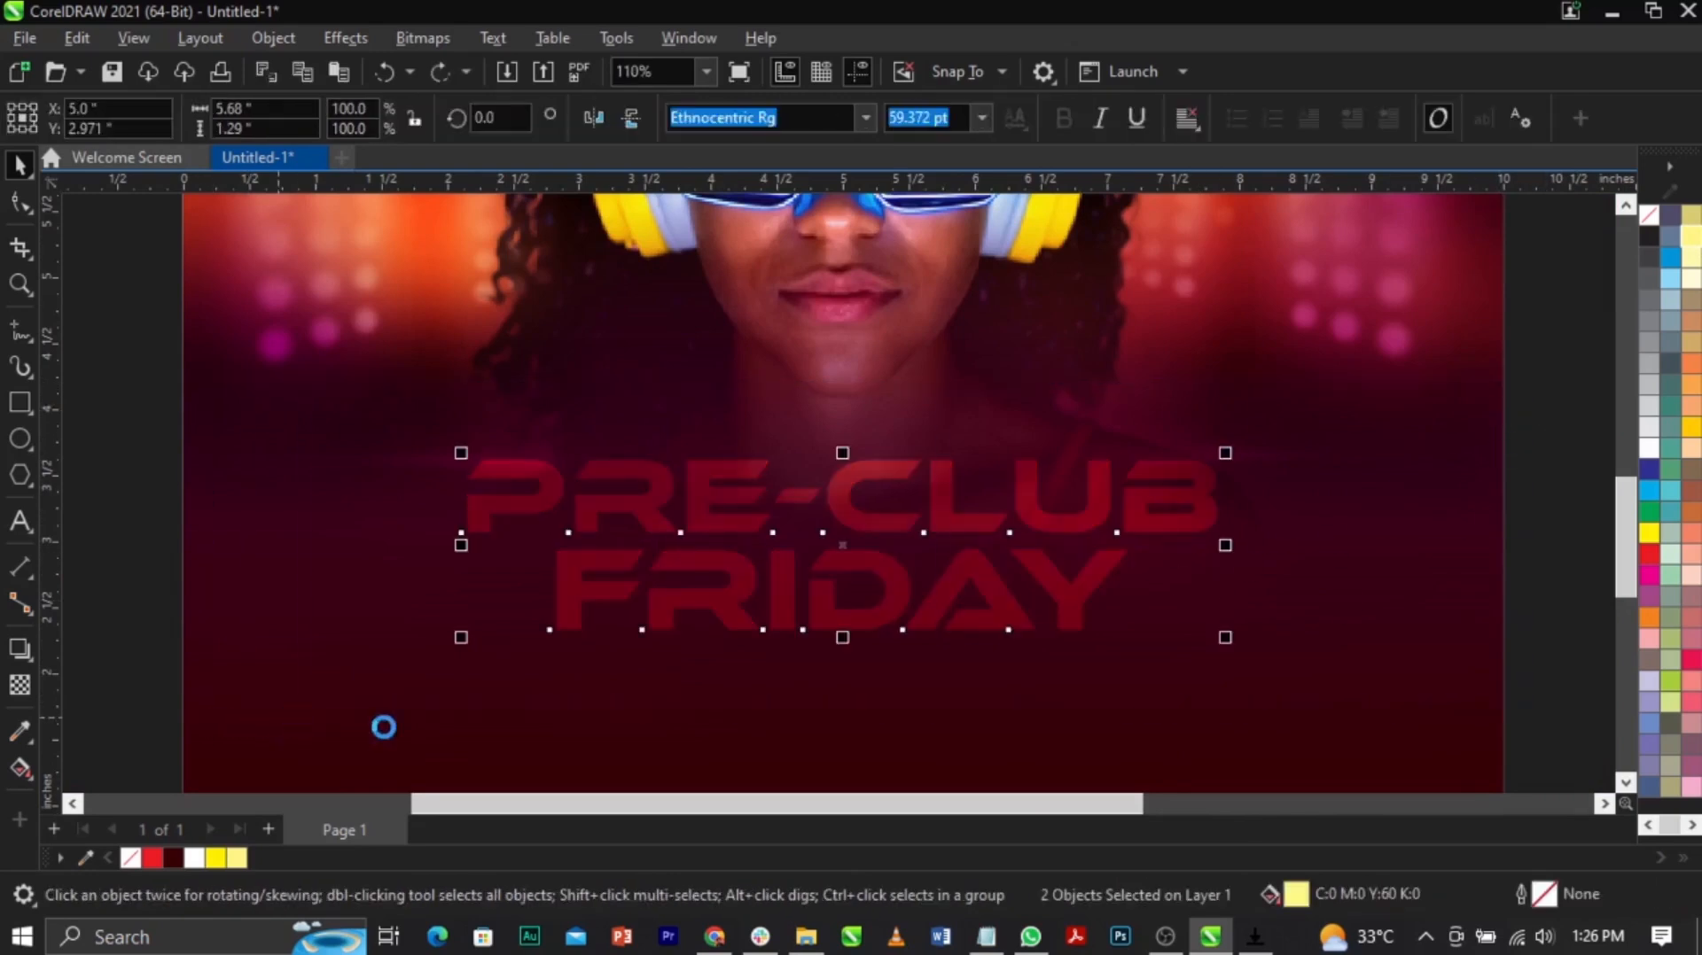
key("ctrl+v")
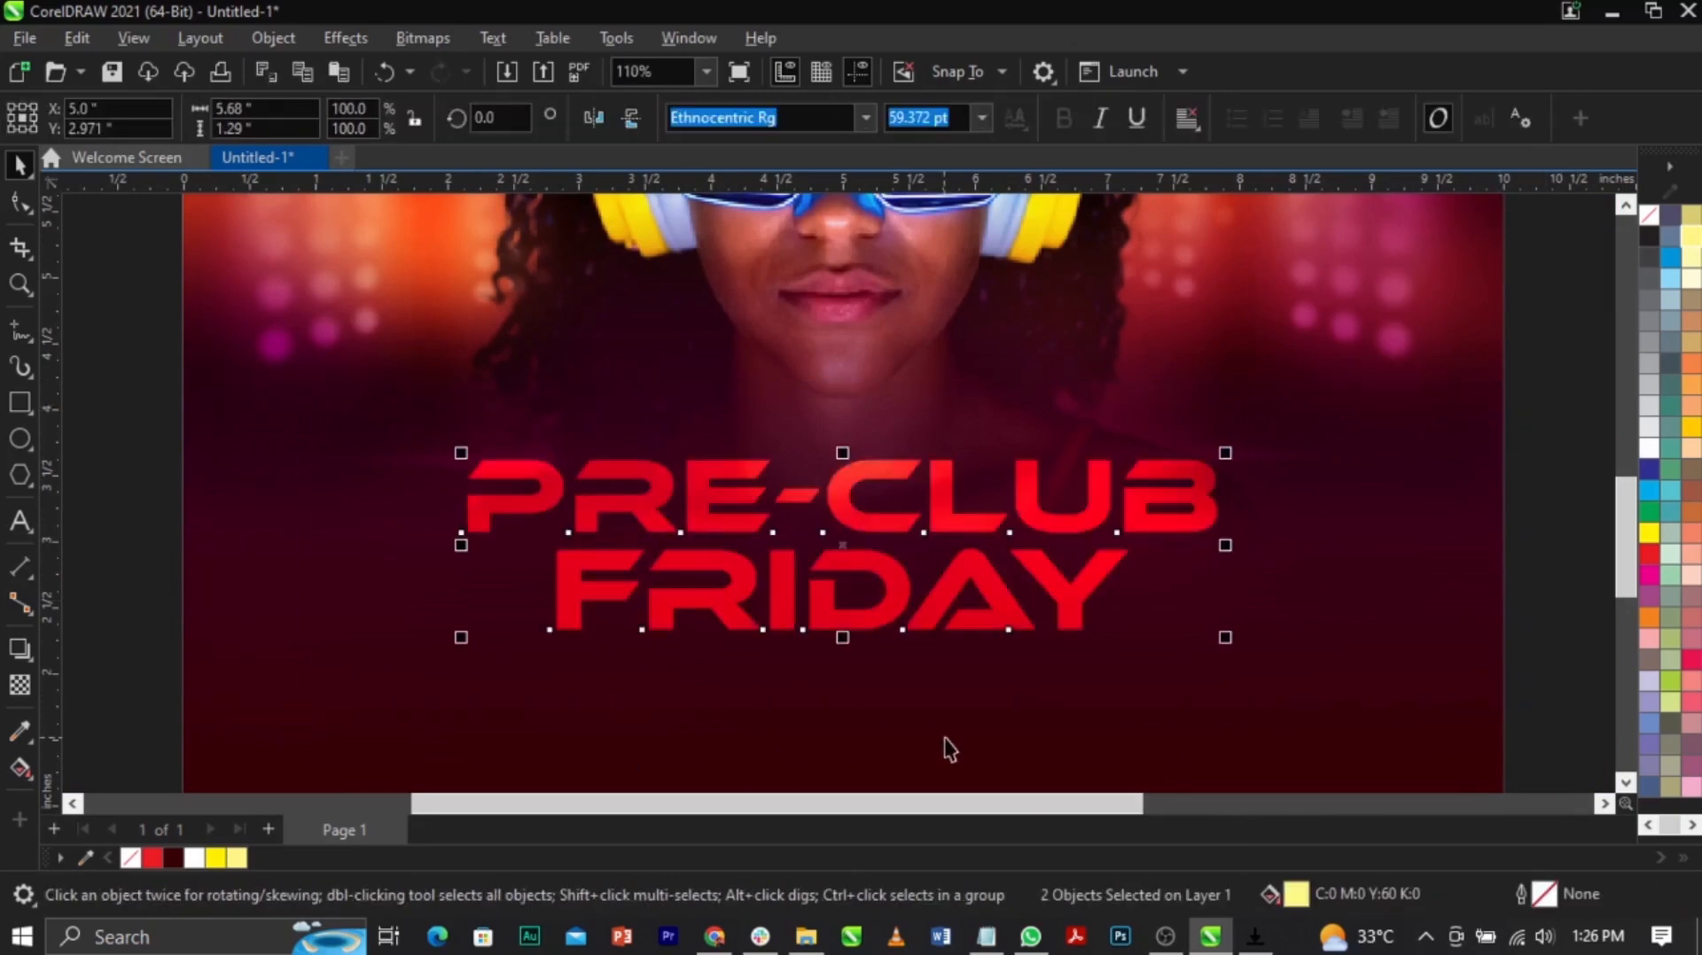
left_click(1546, 702)
Step: Offset the upper copies of both title lines slightly up and right, to about X 5.037, Y 2.99 inches
scroll(949, 432, "up", 7)
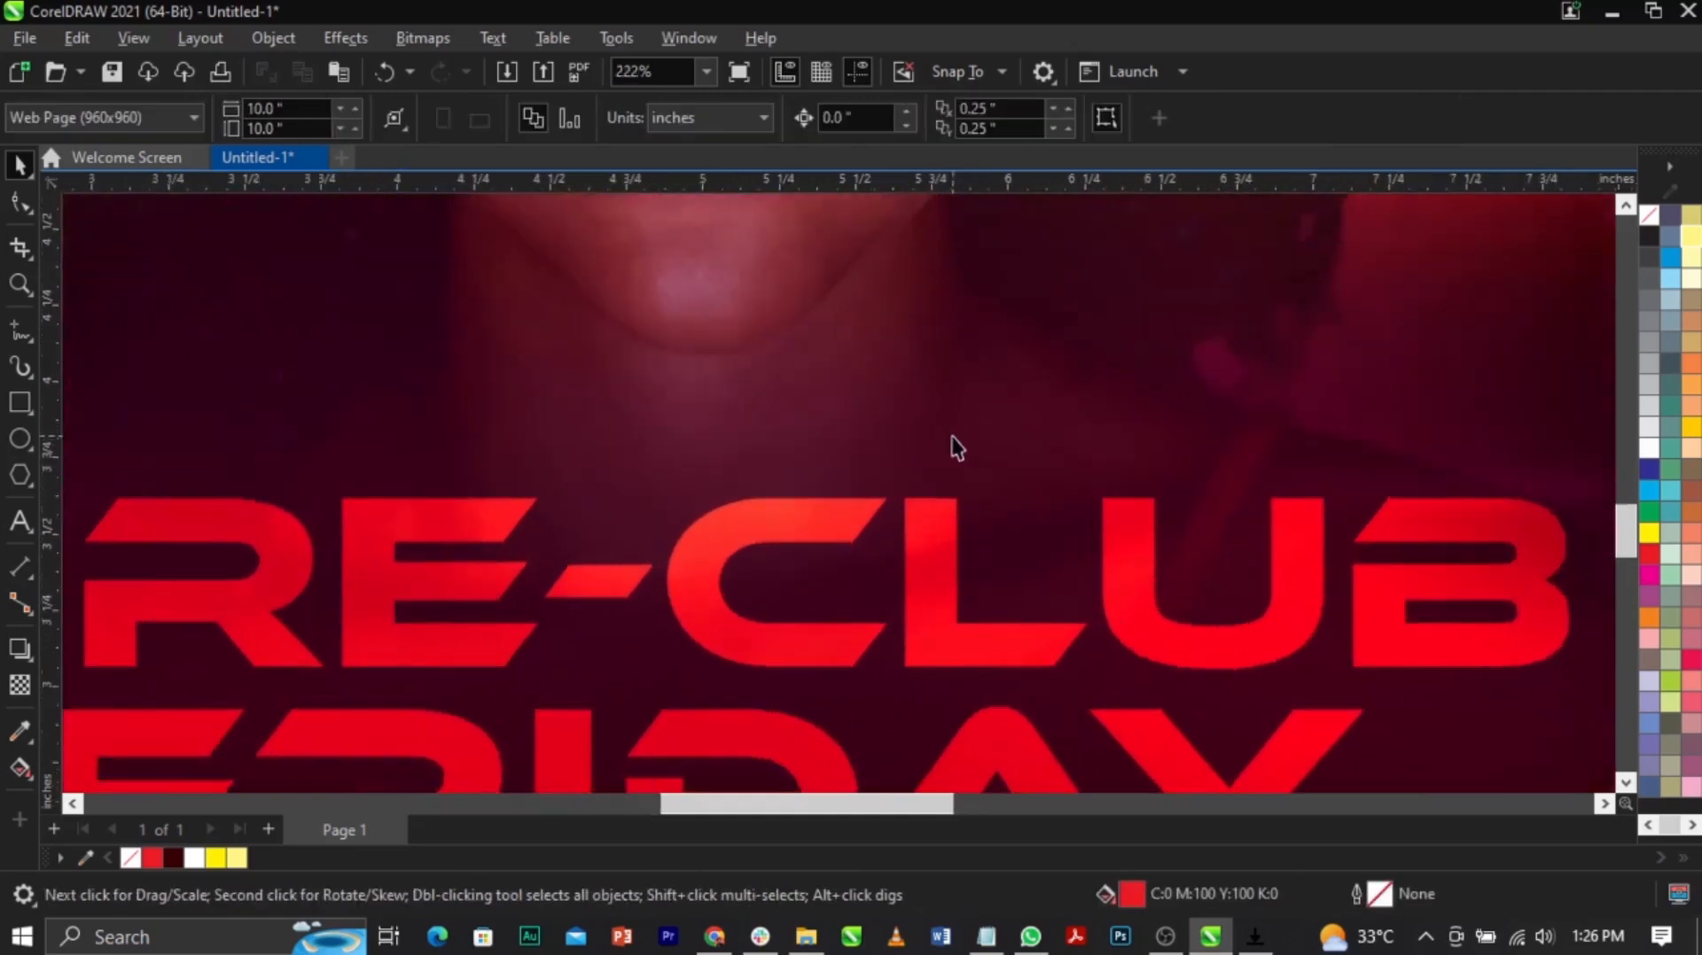
left_click(923, 550)
scroll(924, 549, "down", 5)
scroll(926, 576, "up", 10)
scroll(923, 480, "up", 3)
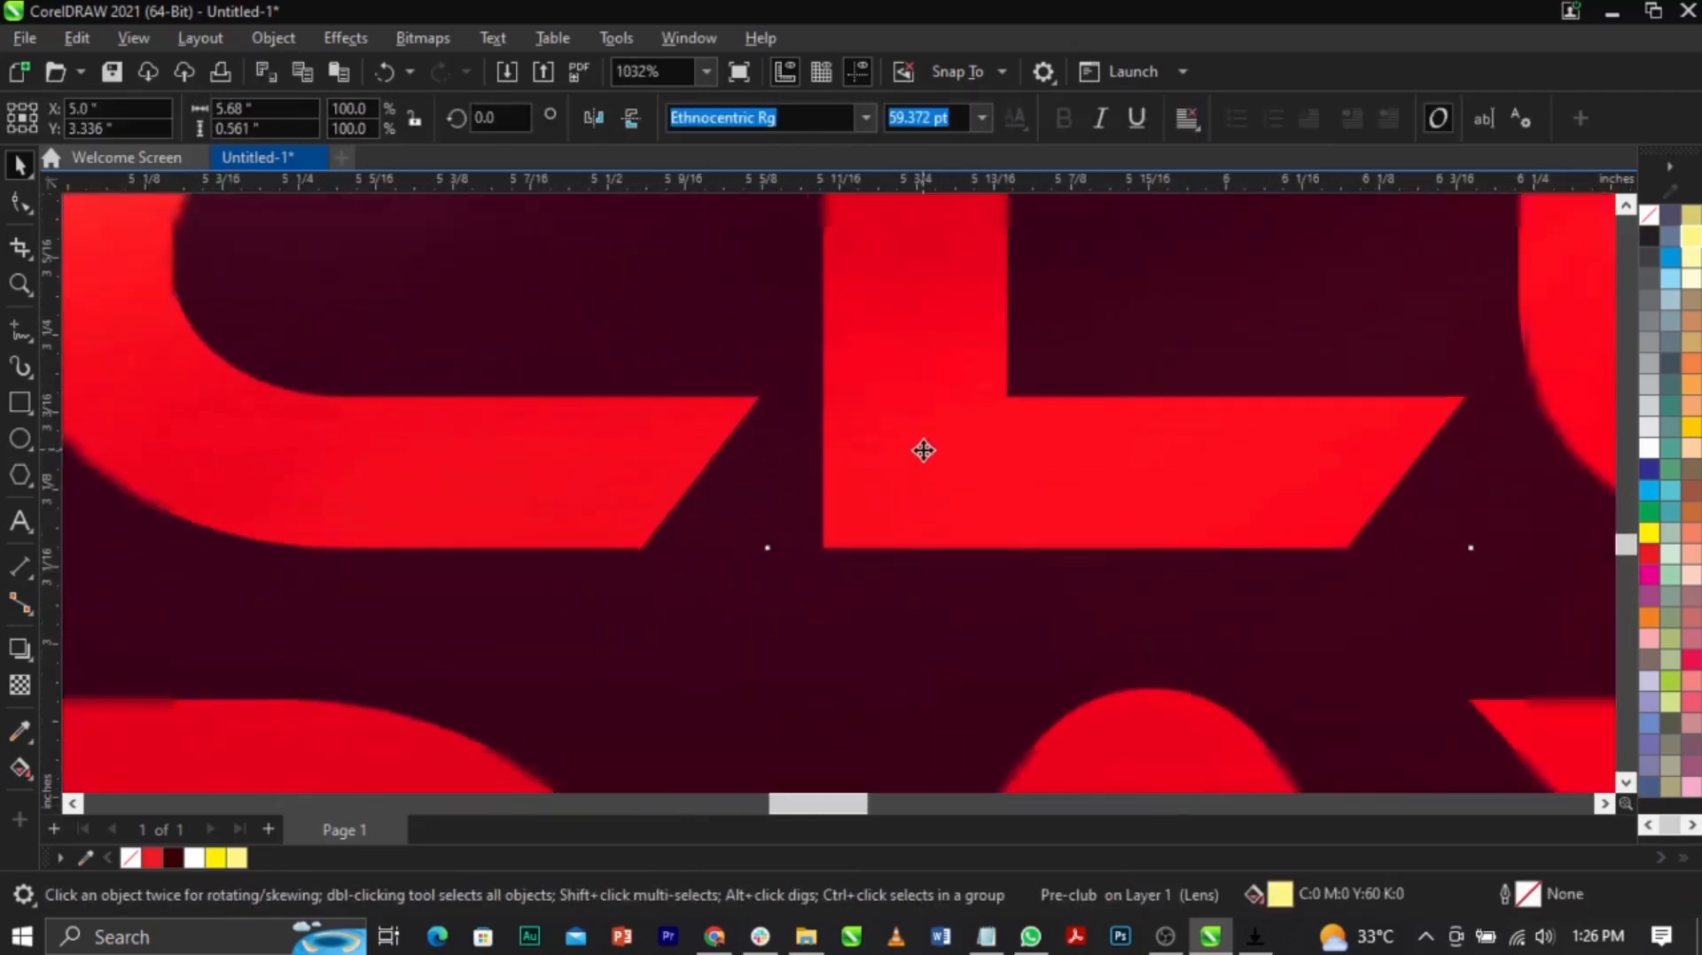
scroll(923, 454, "down", 2)
left_click(1090, 709, "shift")
left_click_drag(912, 463, 943, 450)
scroll(942, 450, "down", 4)
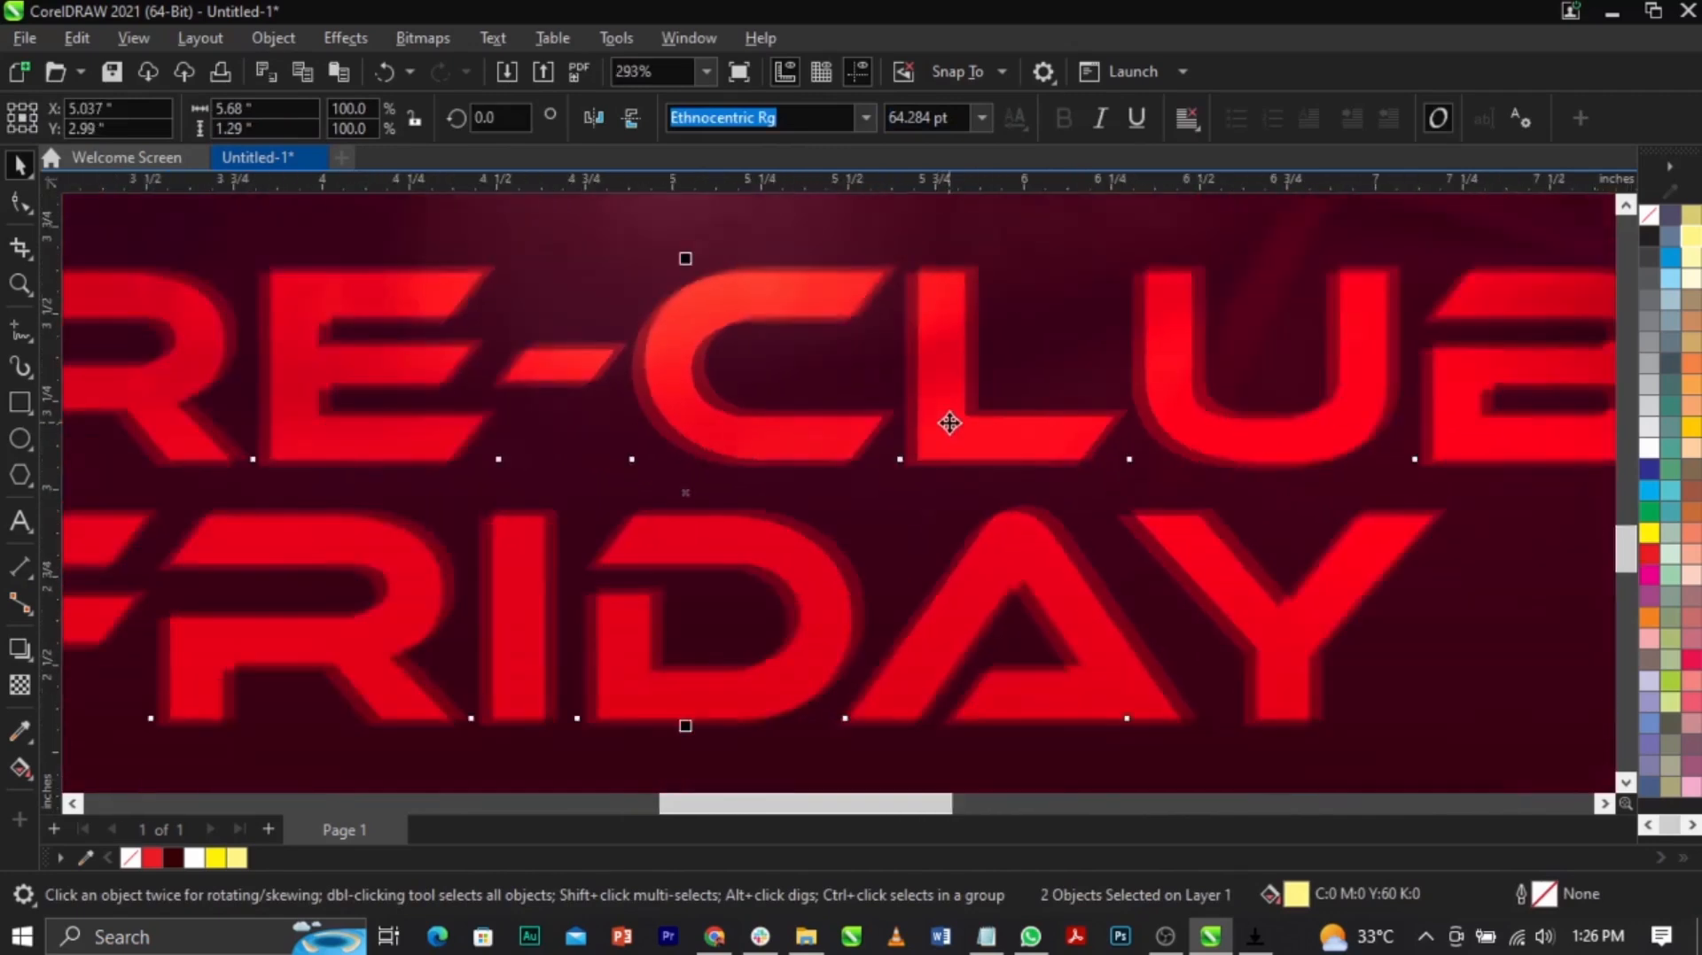
Step: Examine the edges of the offset, stacked title letters up close and the title's look on the whole flyer
scroll(517, 412, "up", 3)
scroll(665, 543, "down", 2)
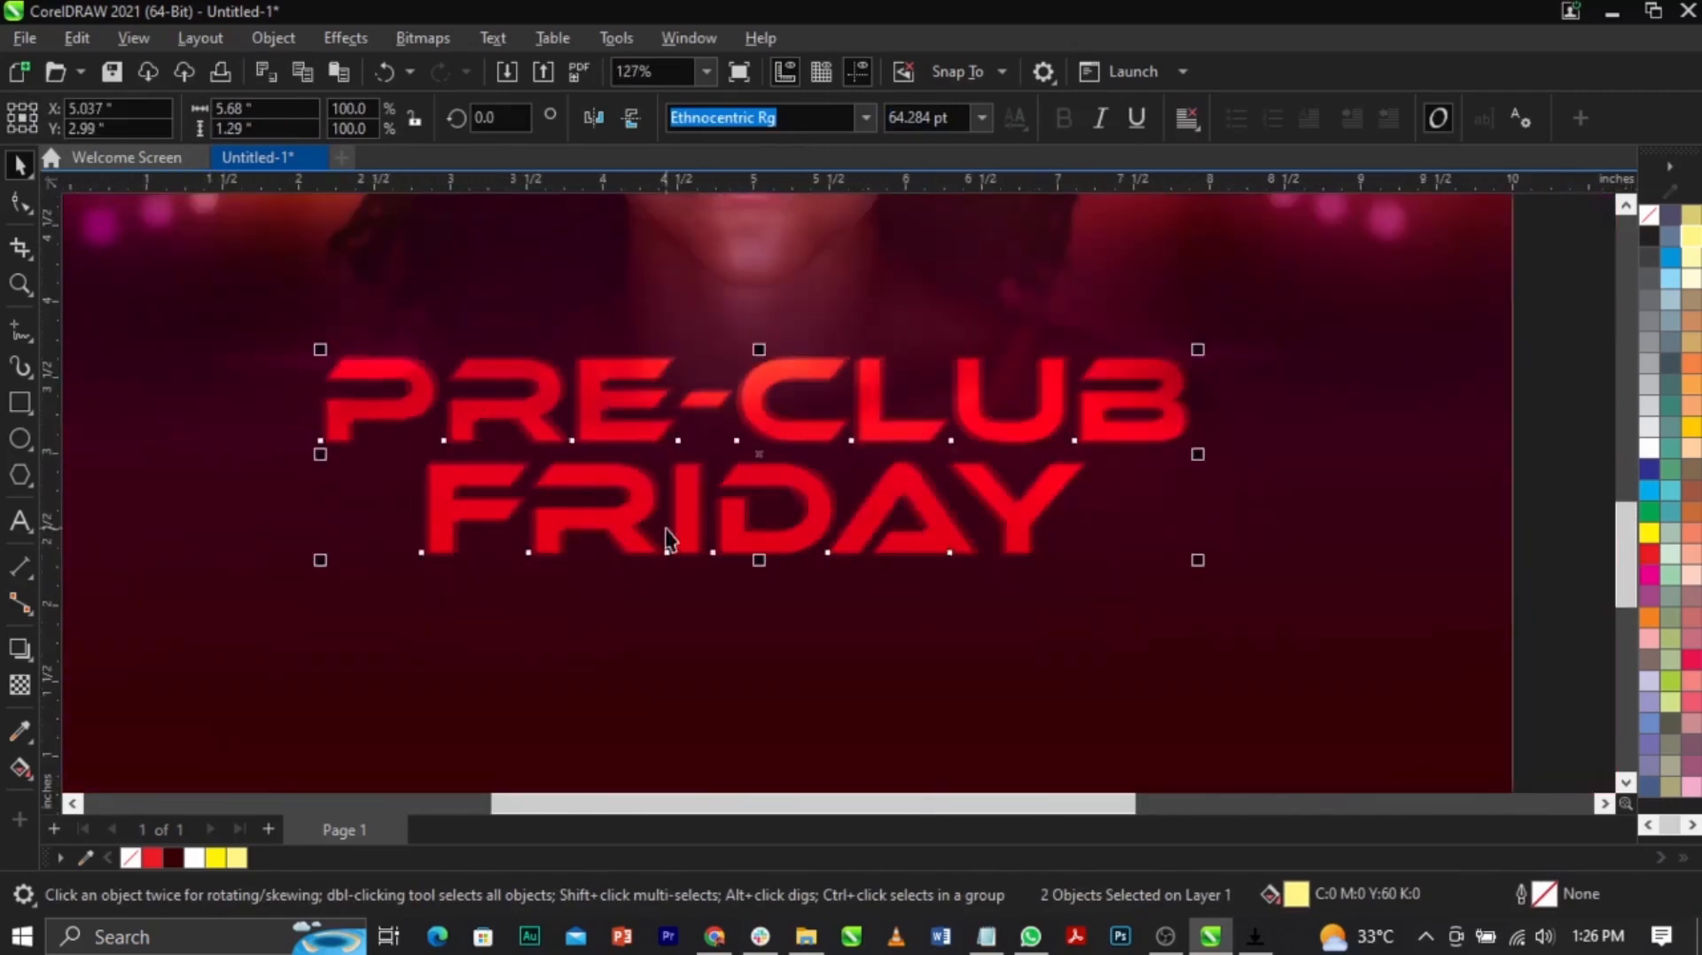
scroll(687, 543, "up", 3)
scroll(729, 520, "down", 3)
scroll(1056, 486, "up", 2)
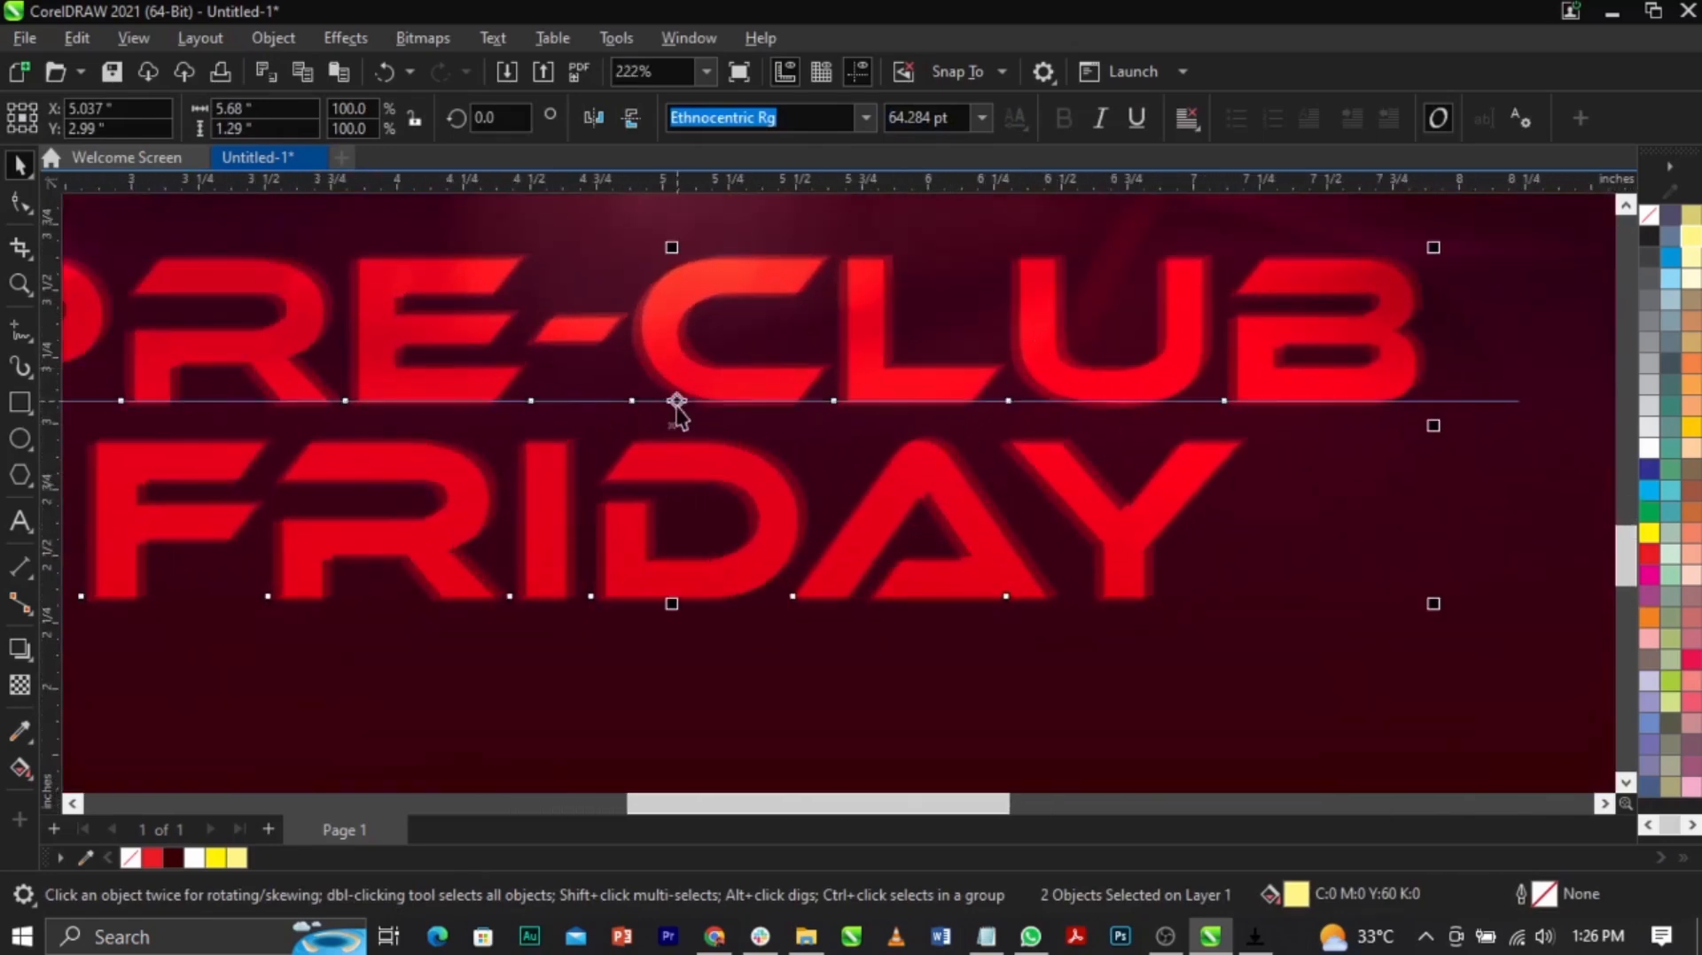
scroll(995, 457, "down", 4)
left_click(1326, 546)
scroll(691, 425, "down", 2)
scroll(844, 300, "up", 2)
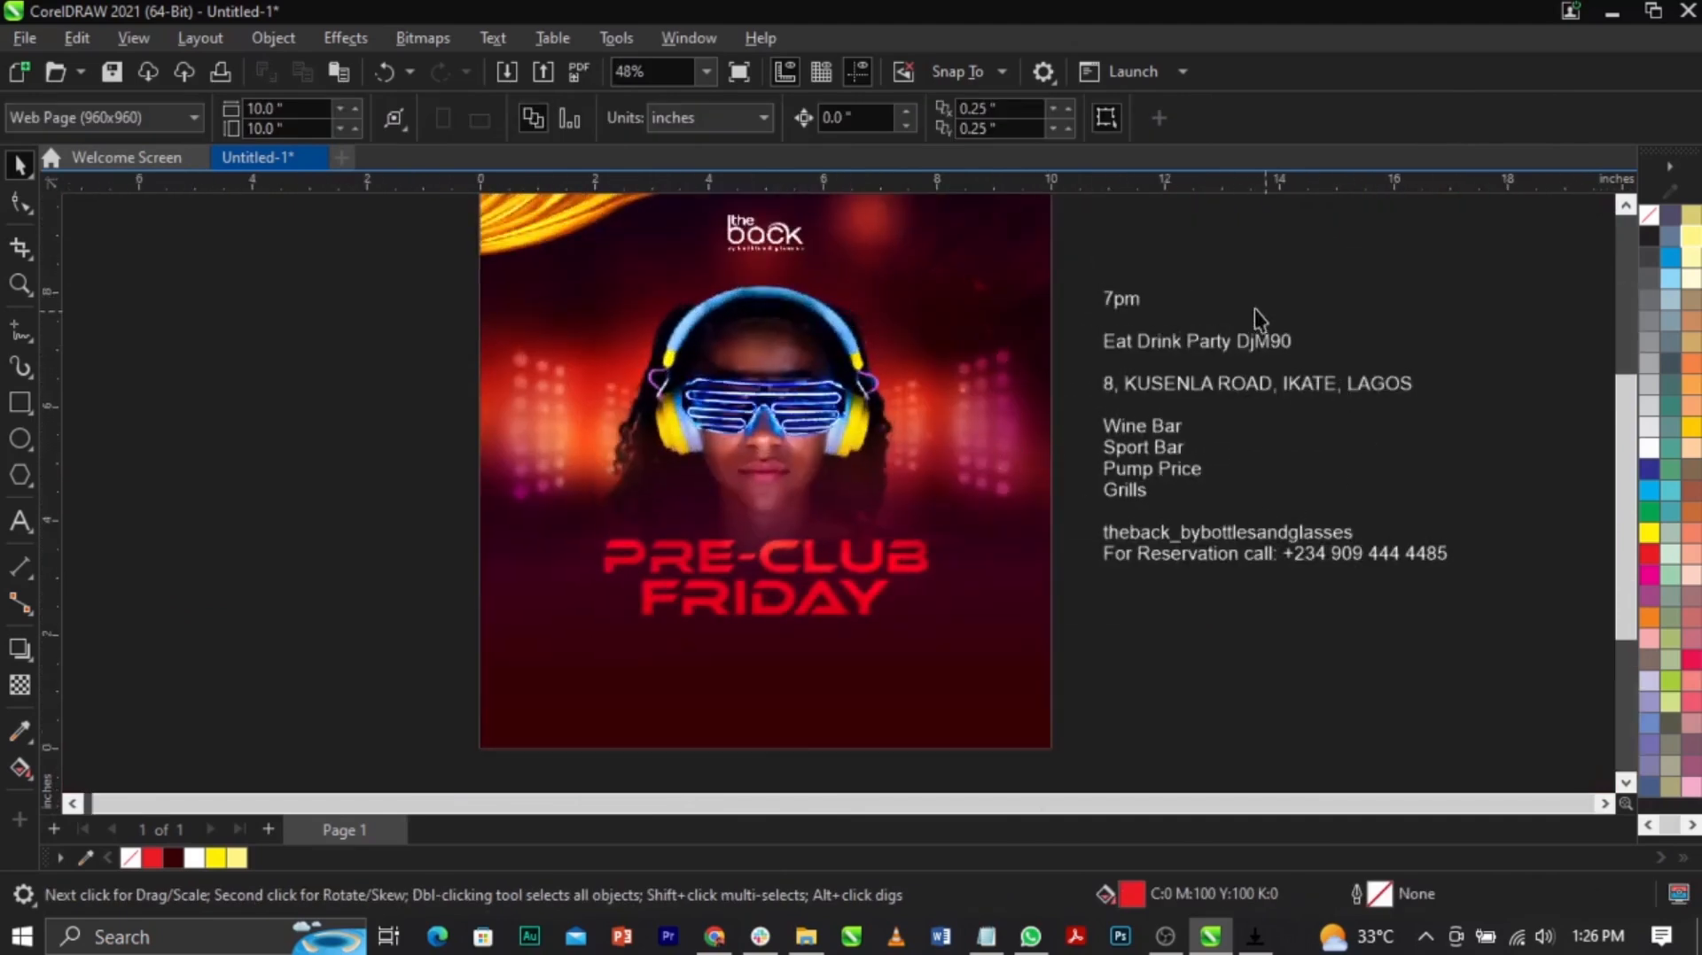
Step: Cut the 7pm line from the event details, remove the blank lines and paste it as separate text in the flyer's upper right
double_click(1136, 302)
left_click_drag(1152, 300, 1078, 296)
key("ctrl+x")
key("Delete")
key("Delete")
left_click(945, 277)
key("ctrl+v")
key("ctrl+space")
scroll(945, 277, "up", 4)
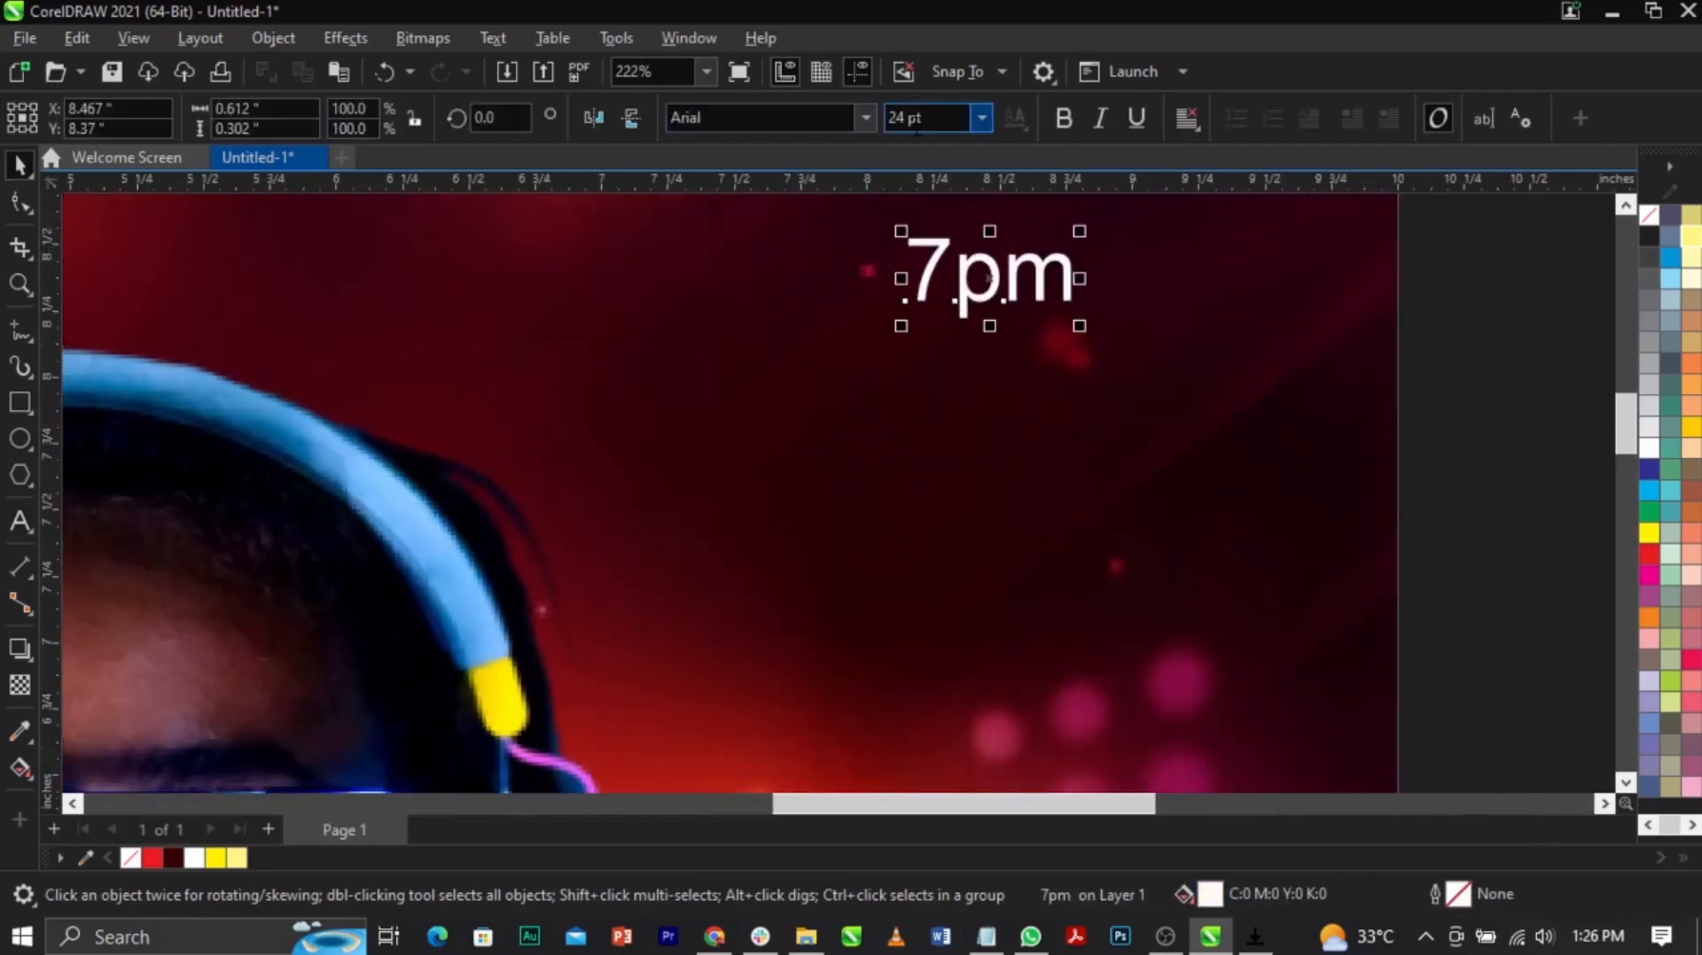
Step: Set the 7pm text in Integral CF Extra Bold and move it to about X 8.666, Y 8.19 inches
left_click(859, 121)
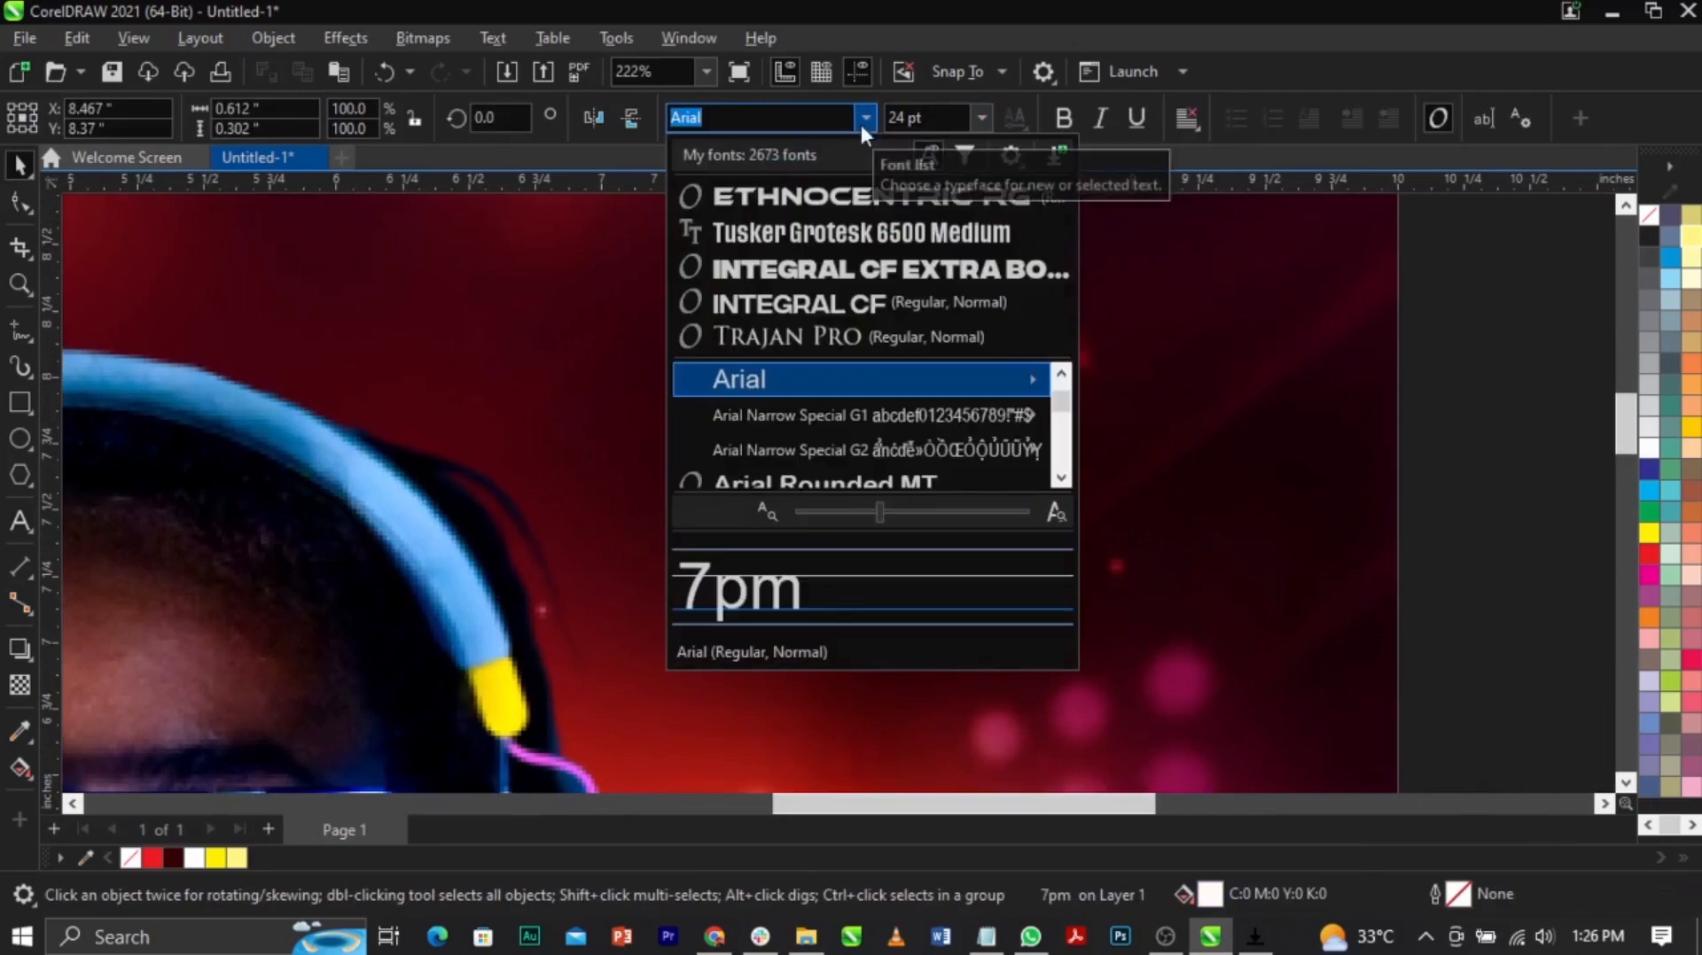
left_click(891, 269)
left_click_drag(1147, 354, 1139, 333)
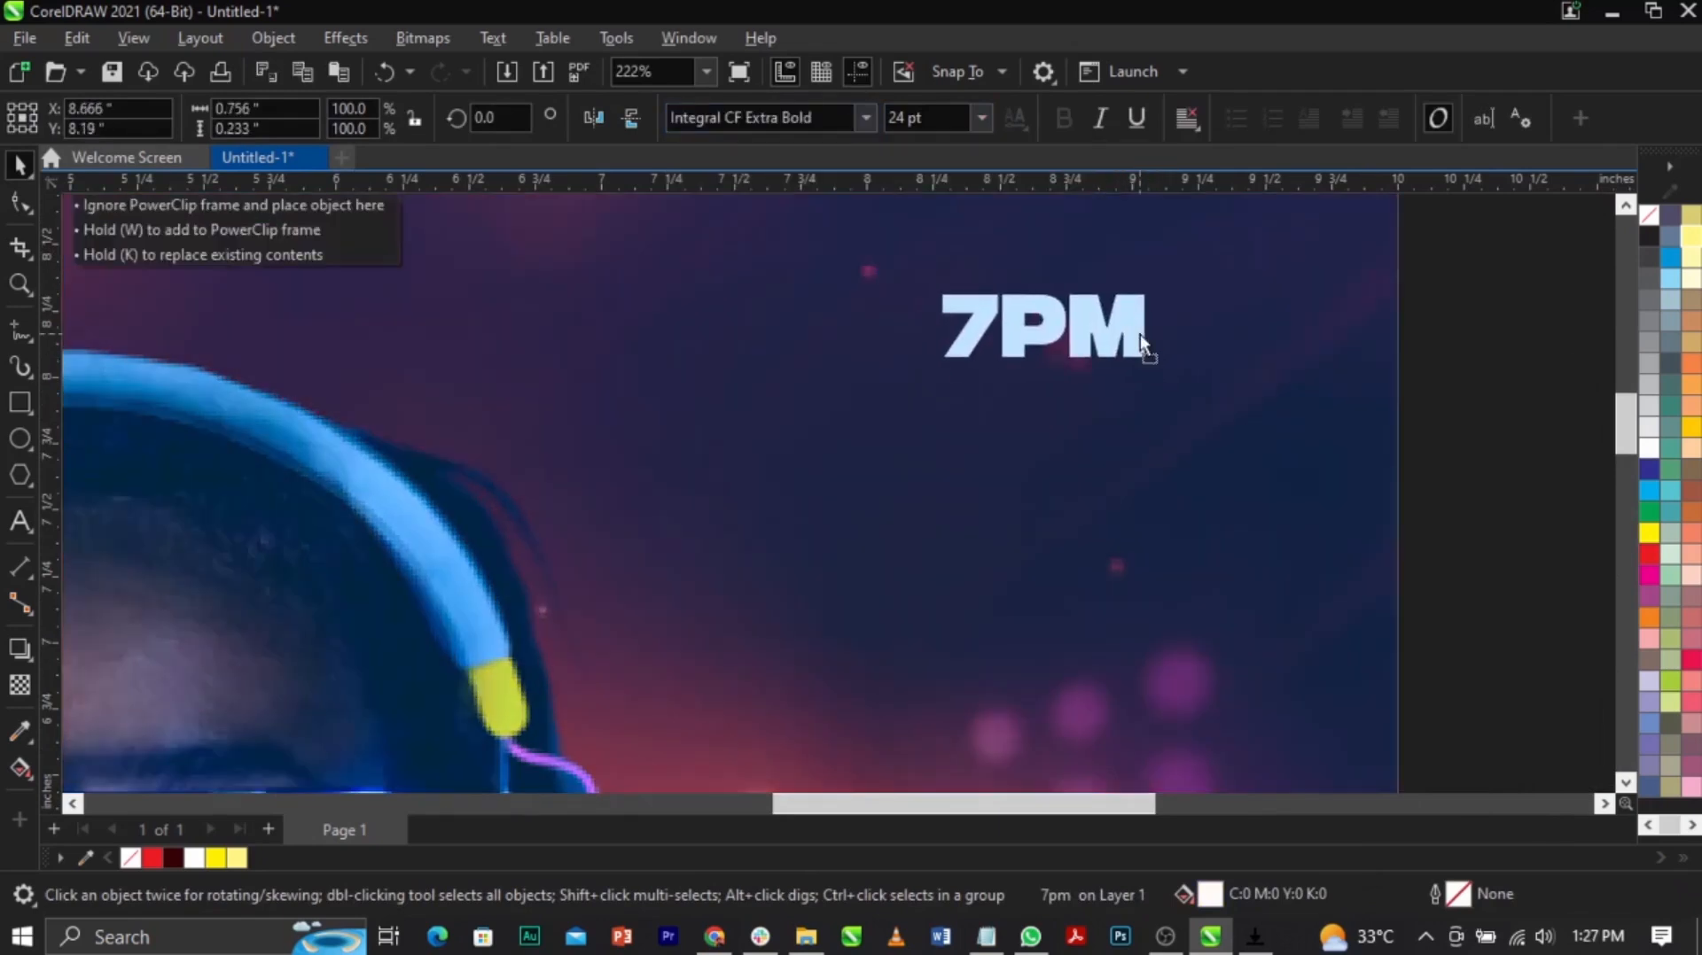
left_click(819, 122)
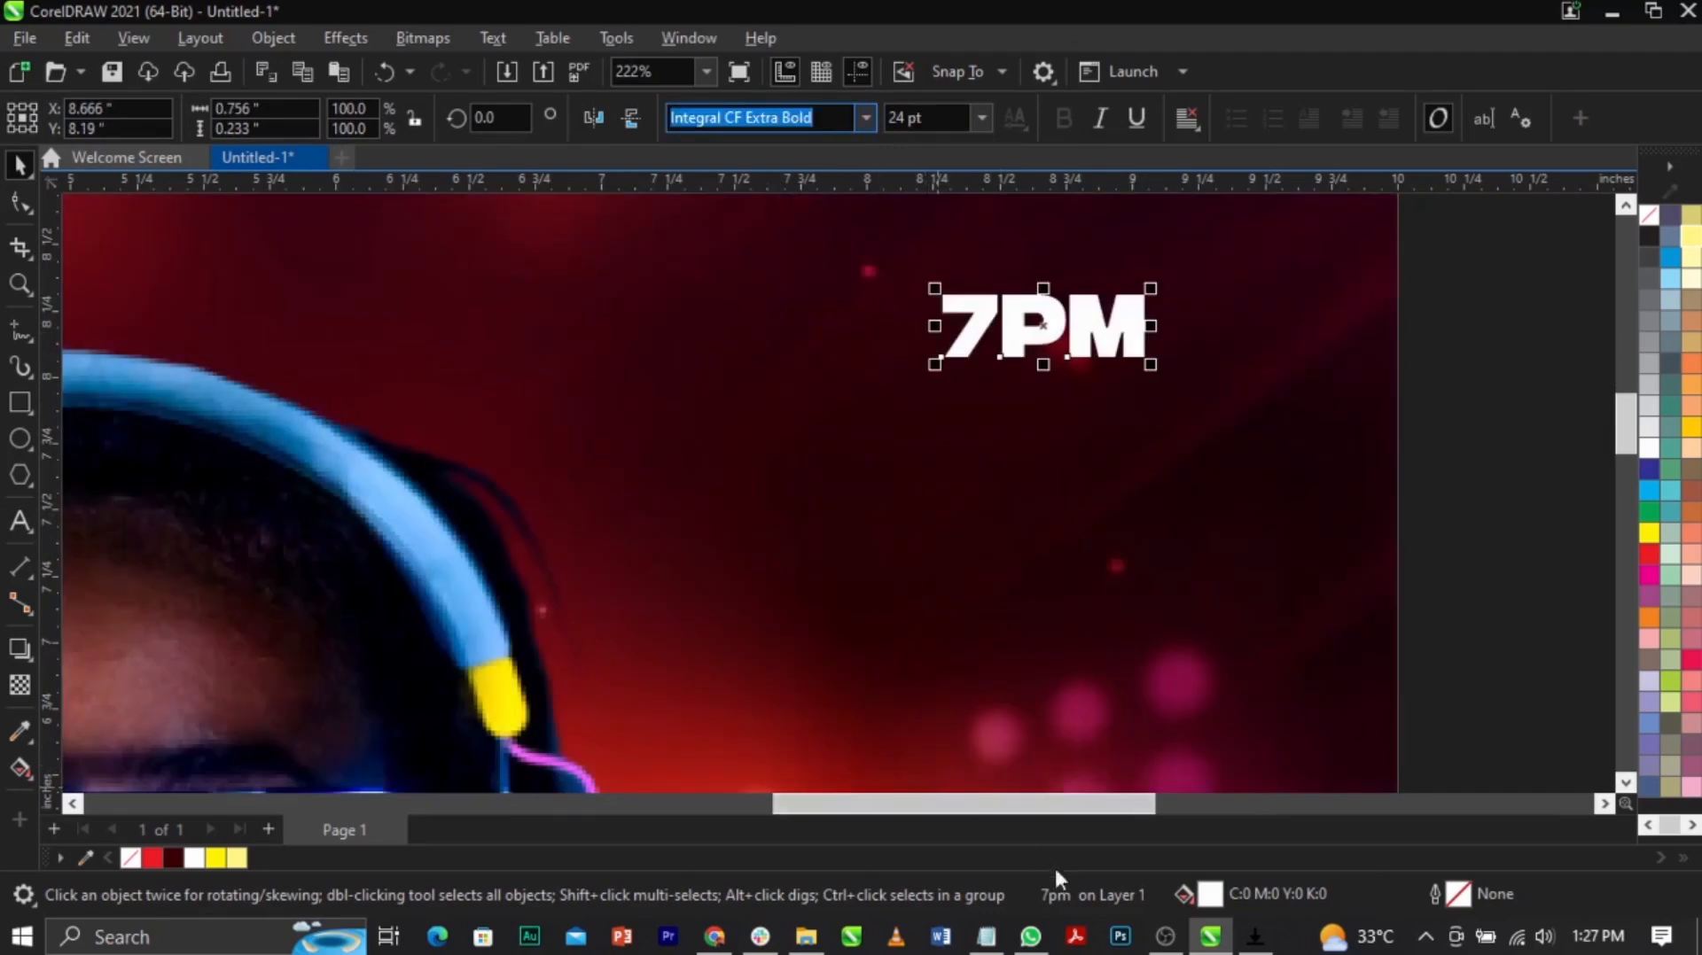
Step: Switch to the Notepad text file and paste the font name Integral CF Extra Bold on a new line under the font list
left_click(1007, 936)
left_click(1263, 795)
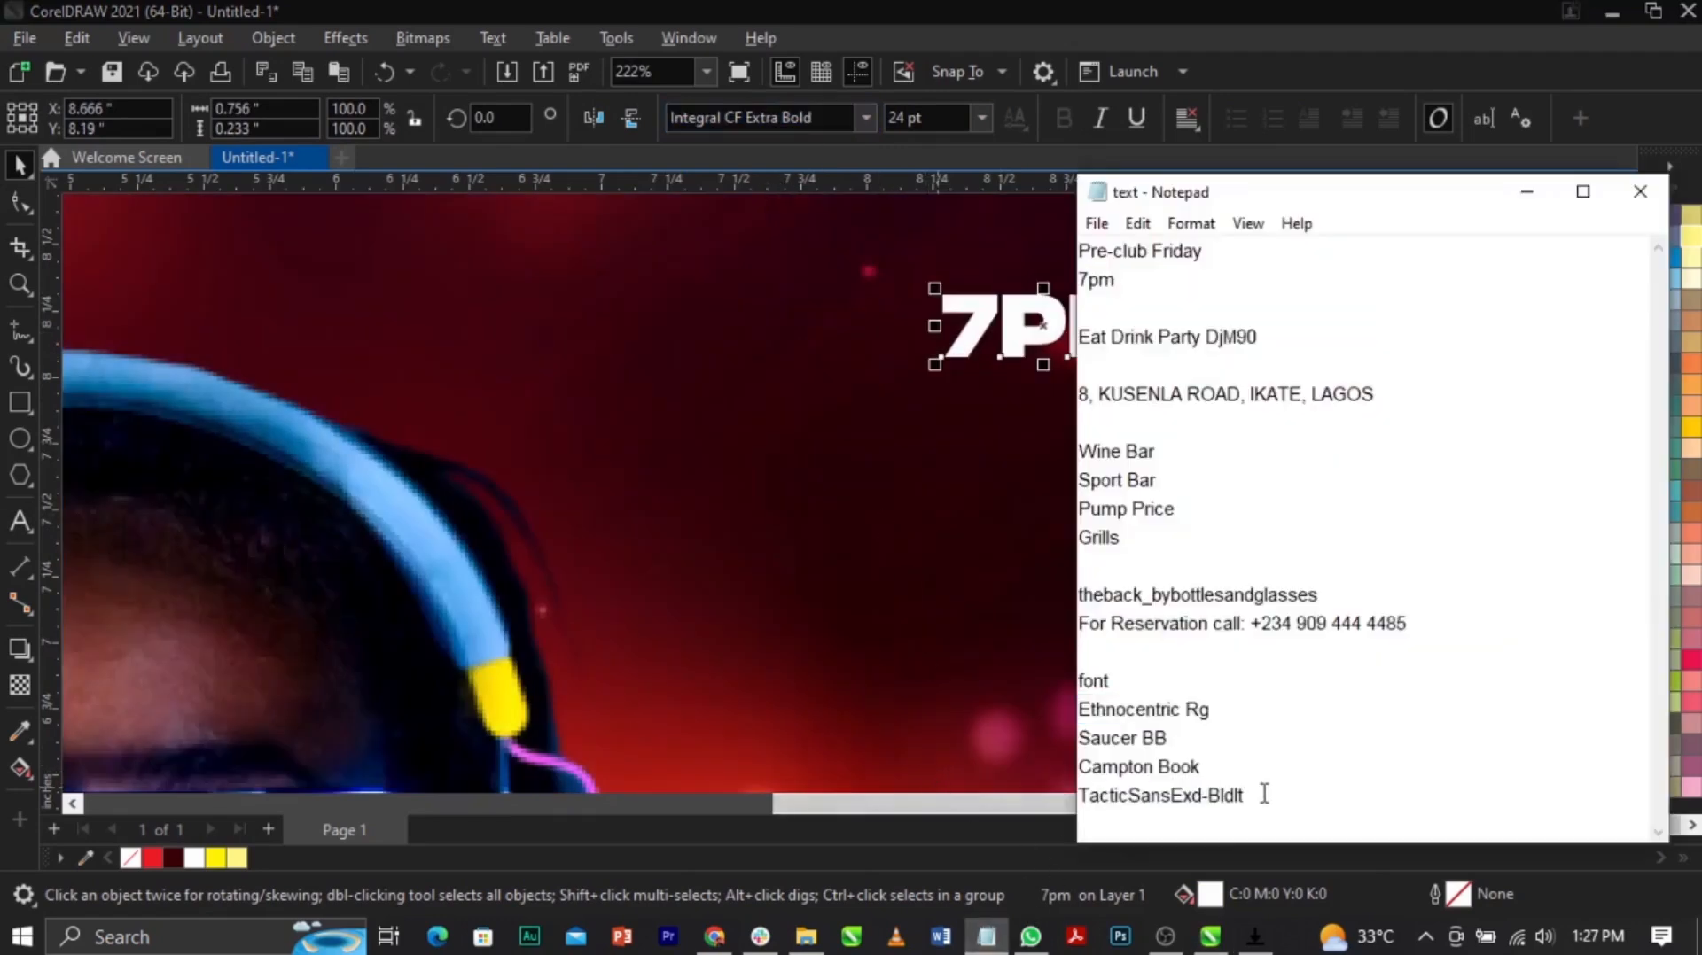
key("Return")
key("ctrl+v")
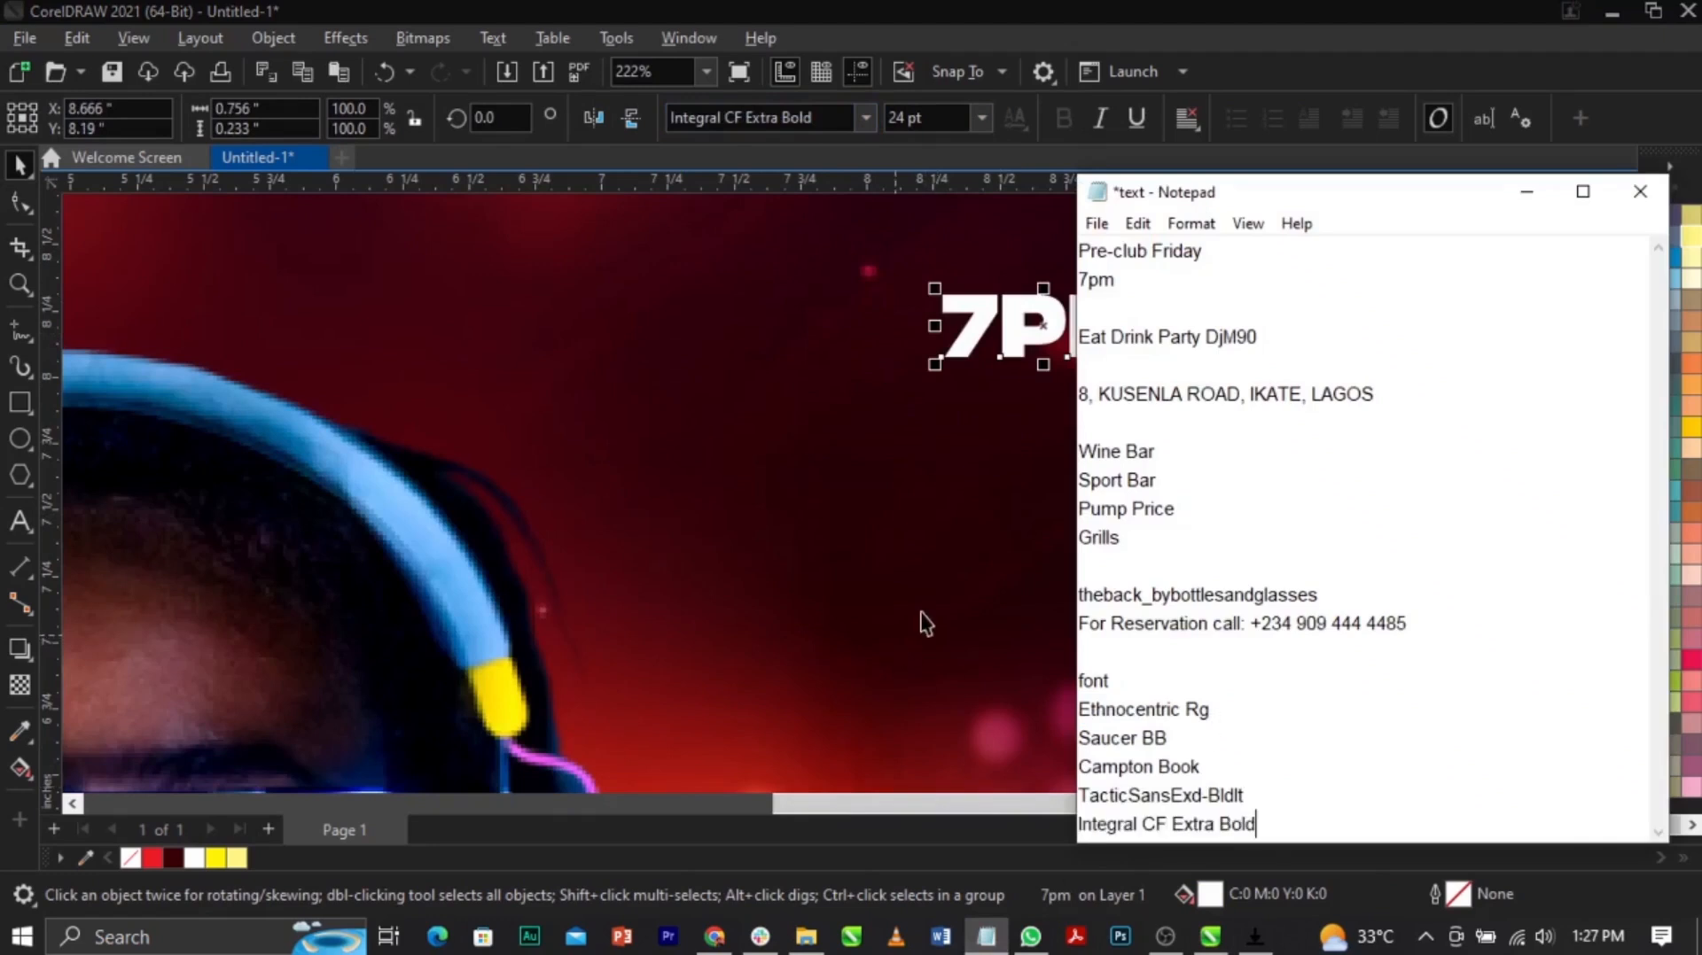
Step: Switch back to CorelDRAW and shift the 7PM text slightly to about X 8.619, Y 8.186 inches
left_click(919, 619)
left_click(1111, 342)
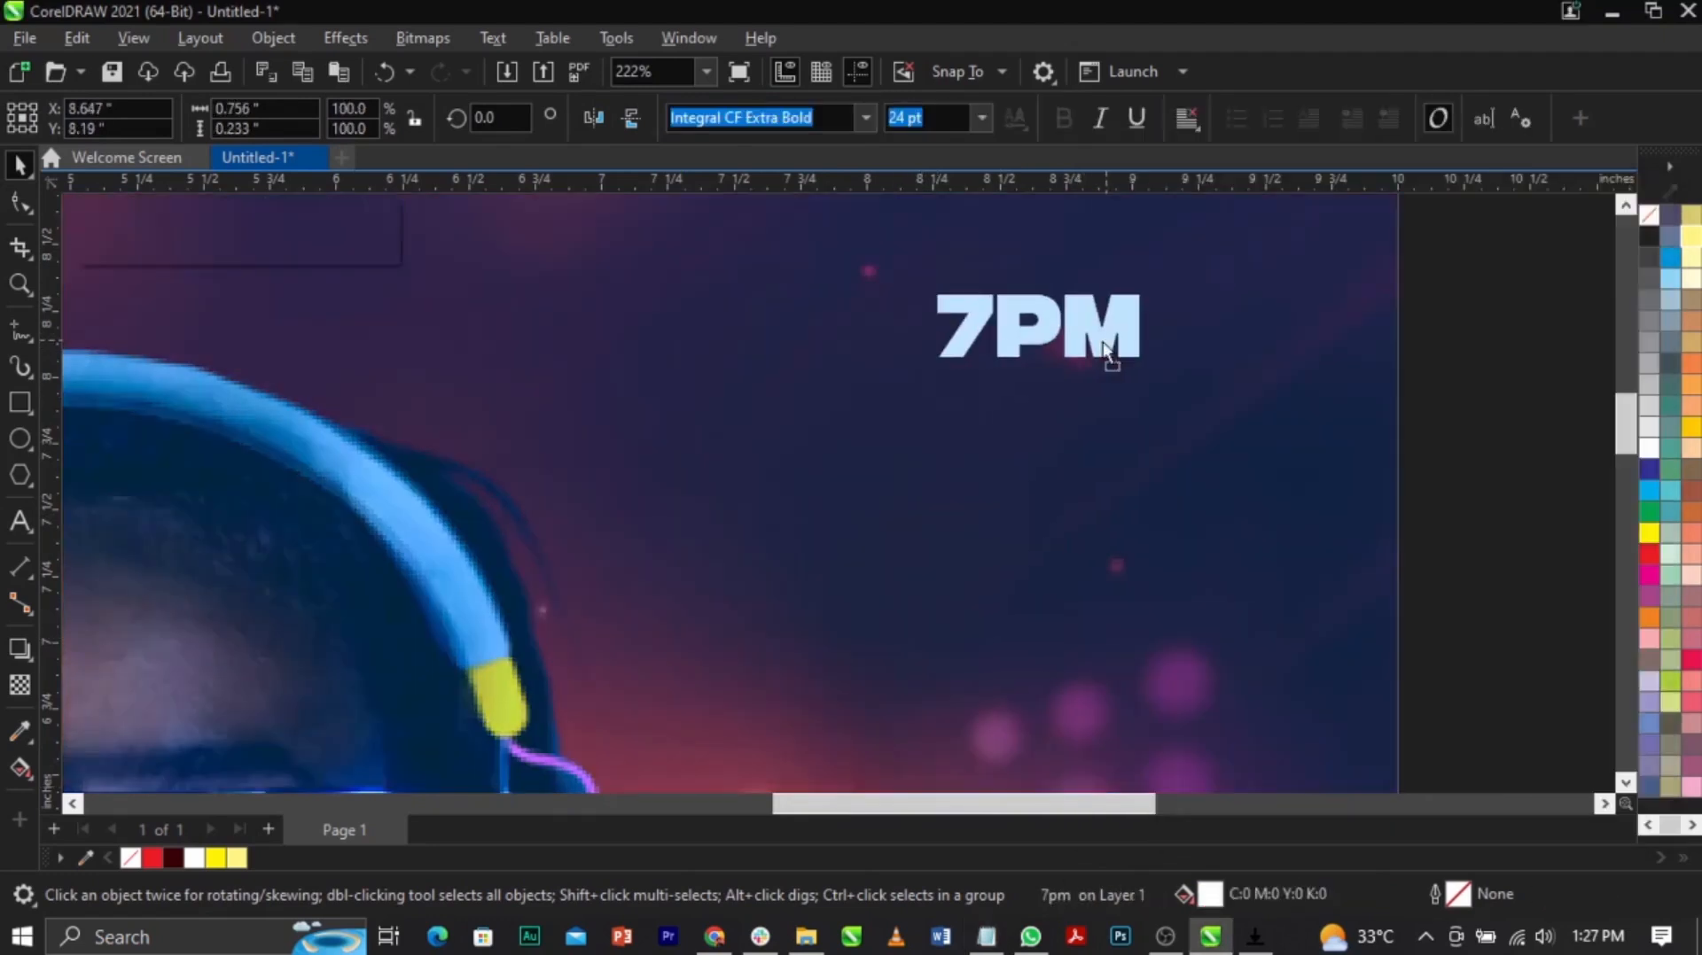
scroll(1111, 341, "down", 3)
scroll(991, 309, "down", 3)
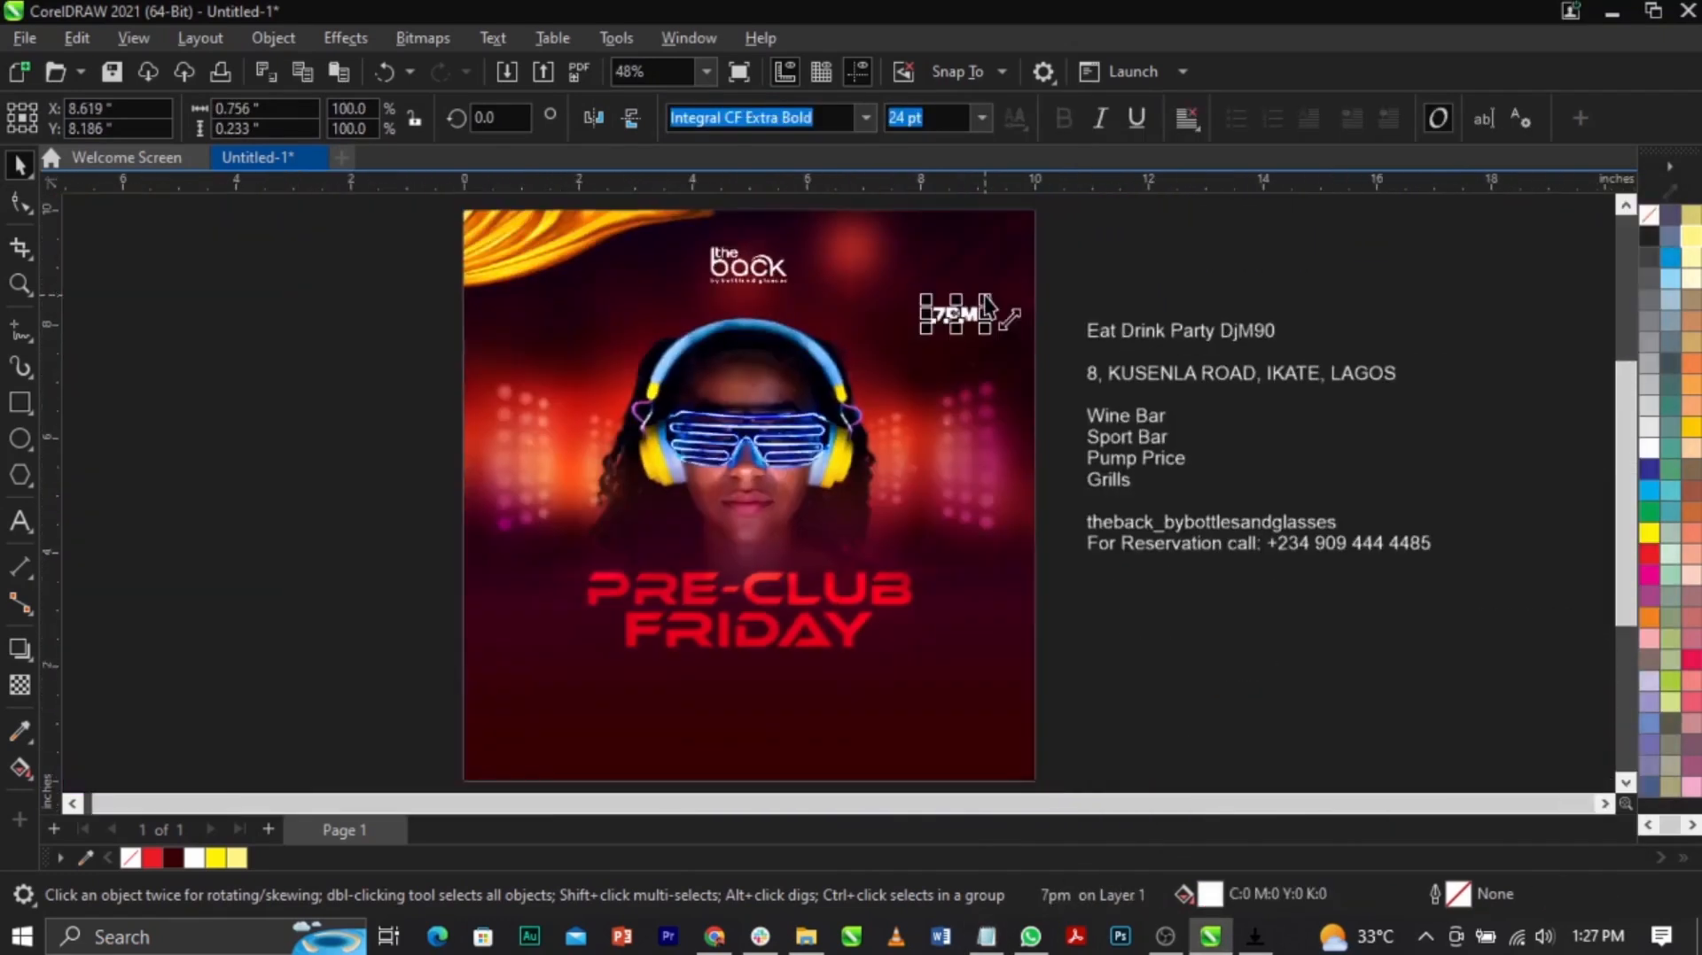
scroll(923, 319, "up", 6)
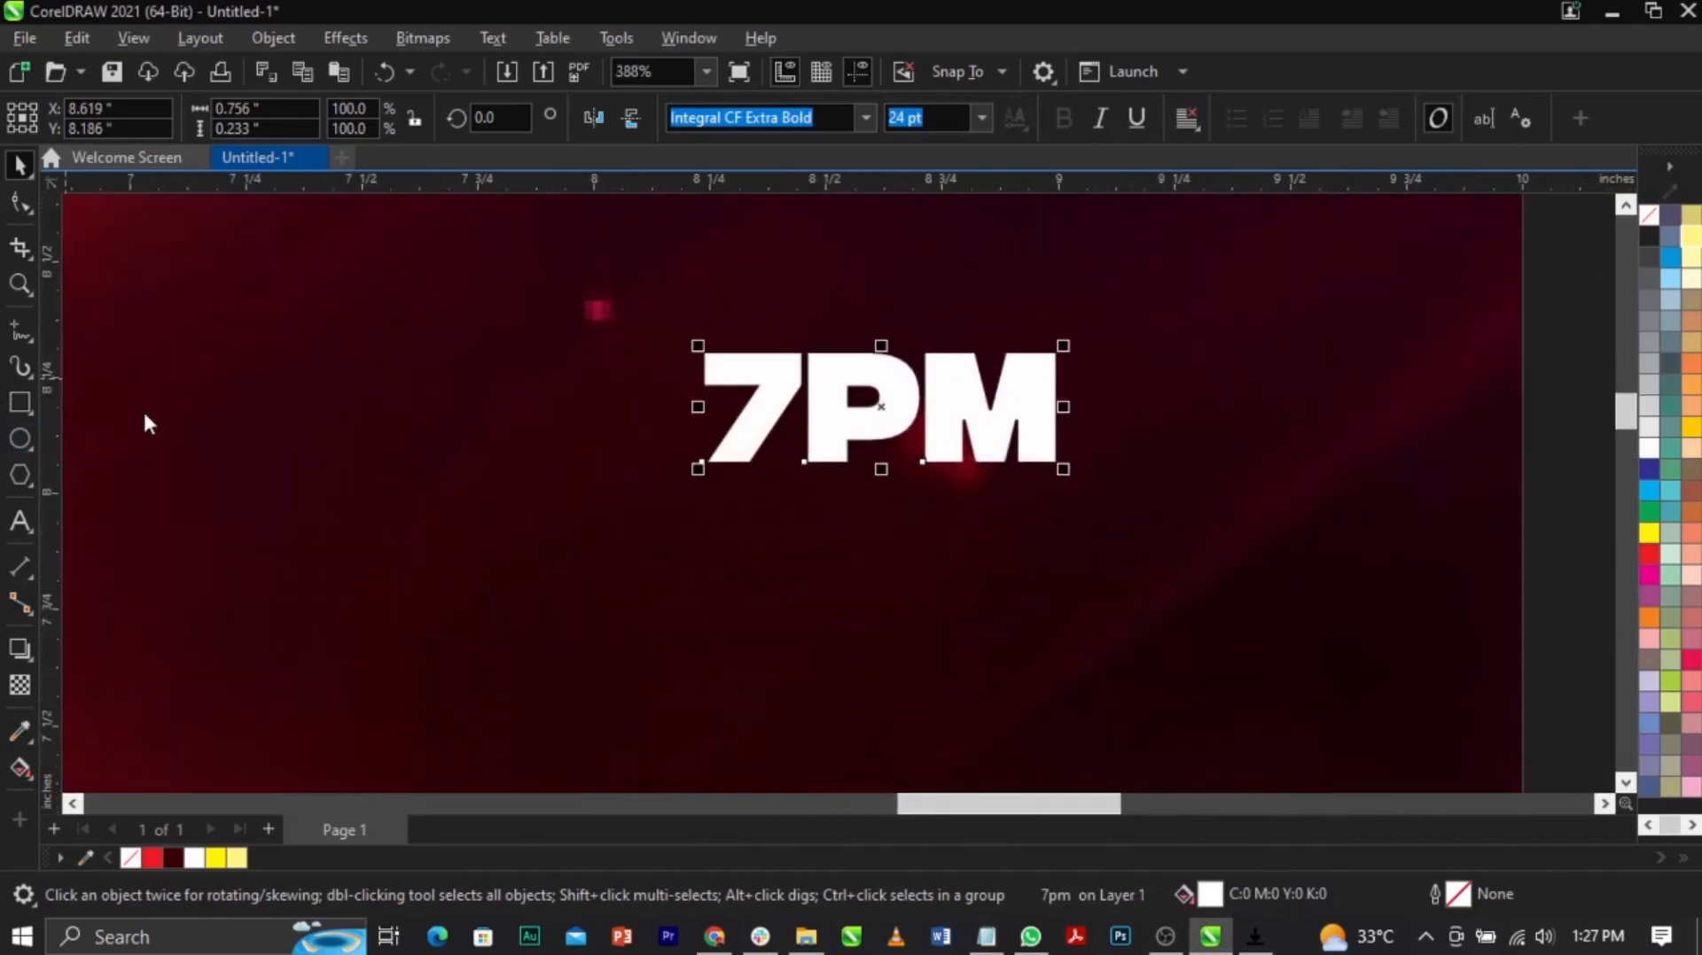
Step: Draw a red circle about 0.959 inches across, centred on the 7PM text and stacked behind it
key("F7")
left_click_drag(657, 258, 1109, 428)
left_click_drag(996, 408, 546, 793)
key("c")
key("e")
left_click(1235, 580)
left_click_drag(1228, 277, 497, 525)
key("shift+Page_Up")
left_click(916, 522)
scroll(916, 521, "down", 2)
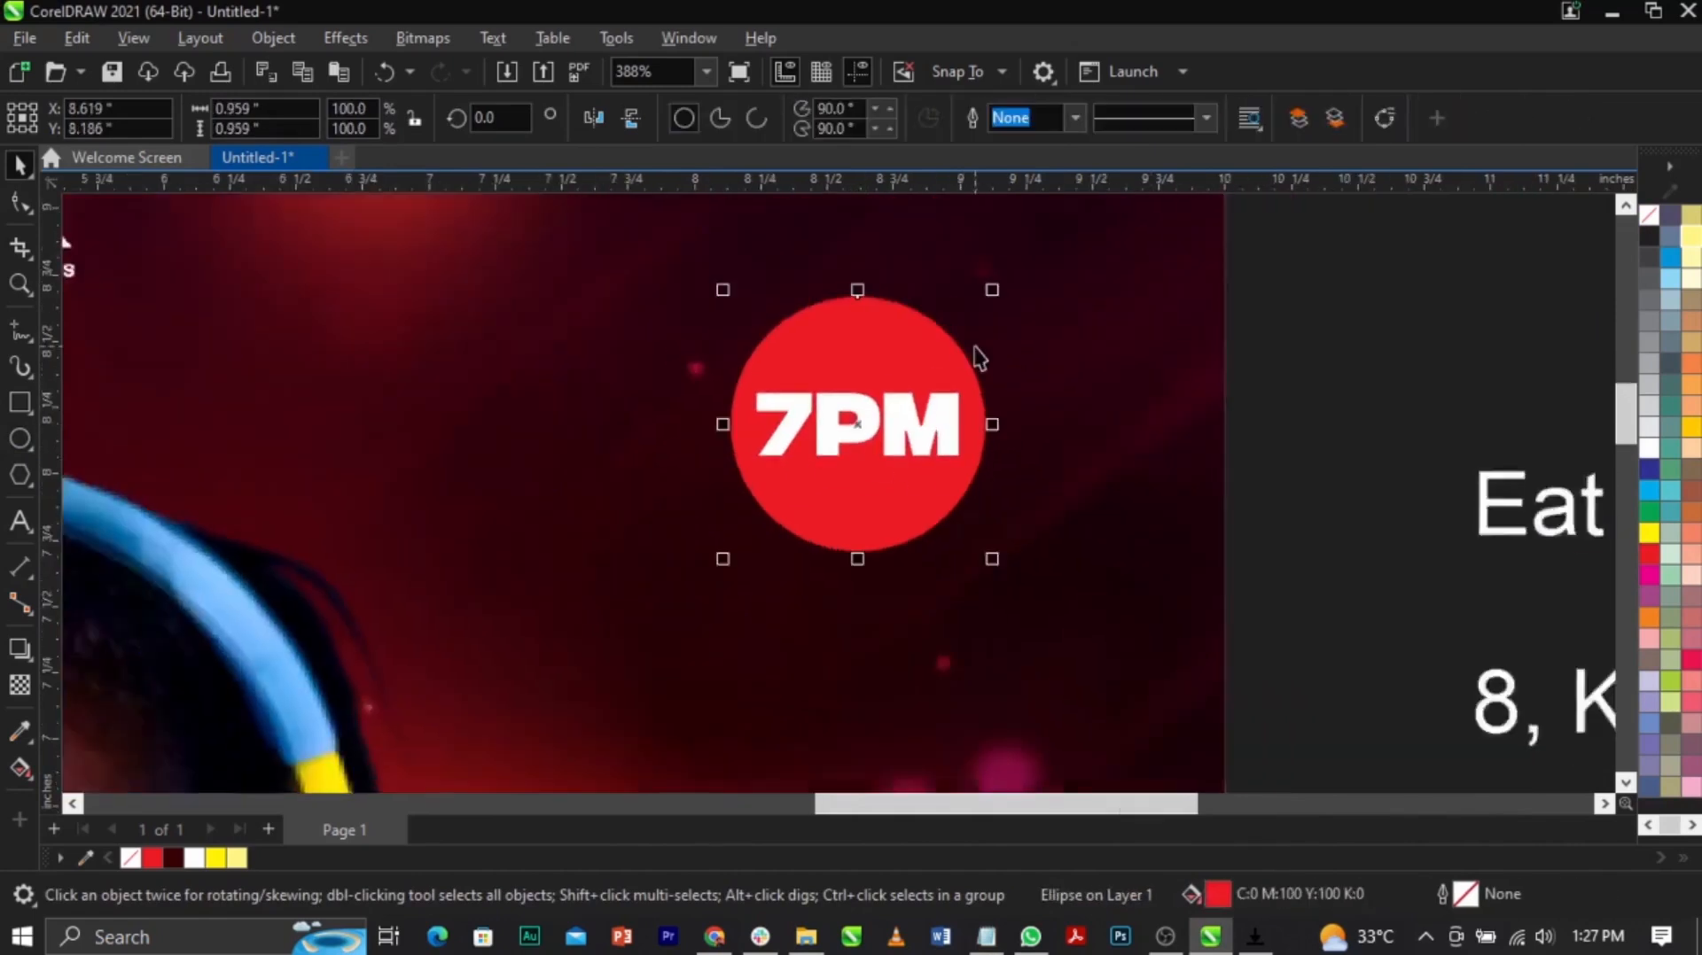
Step: Draw a rectangle about 1.249 by 0.591 inches and centre it over the red circle
scroll(980, 357, "up", 2)
left_click(21, 404)
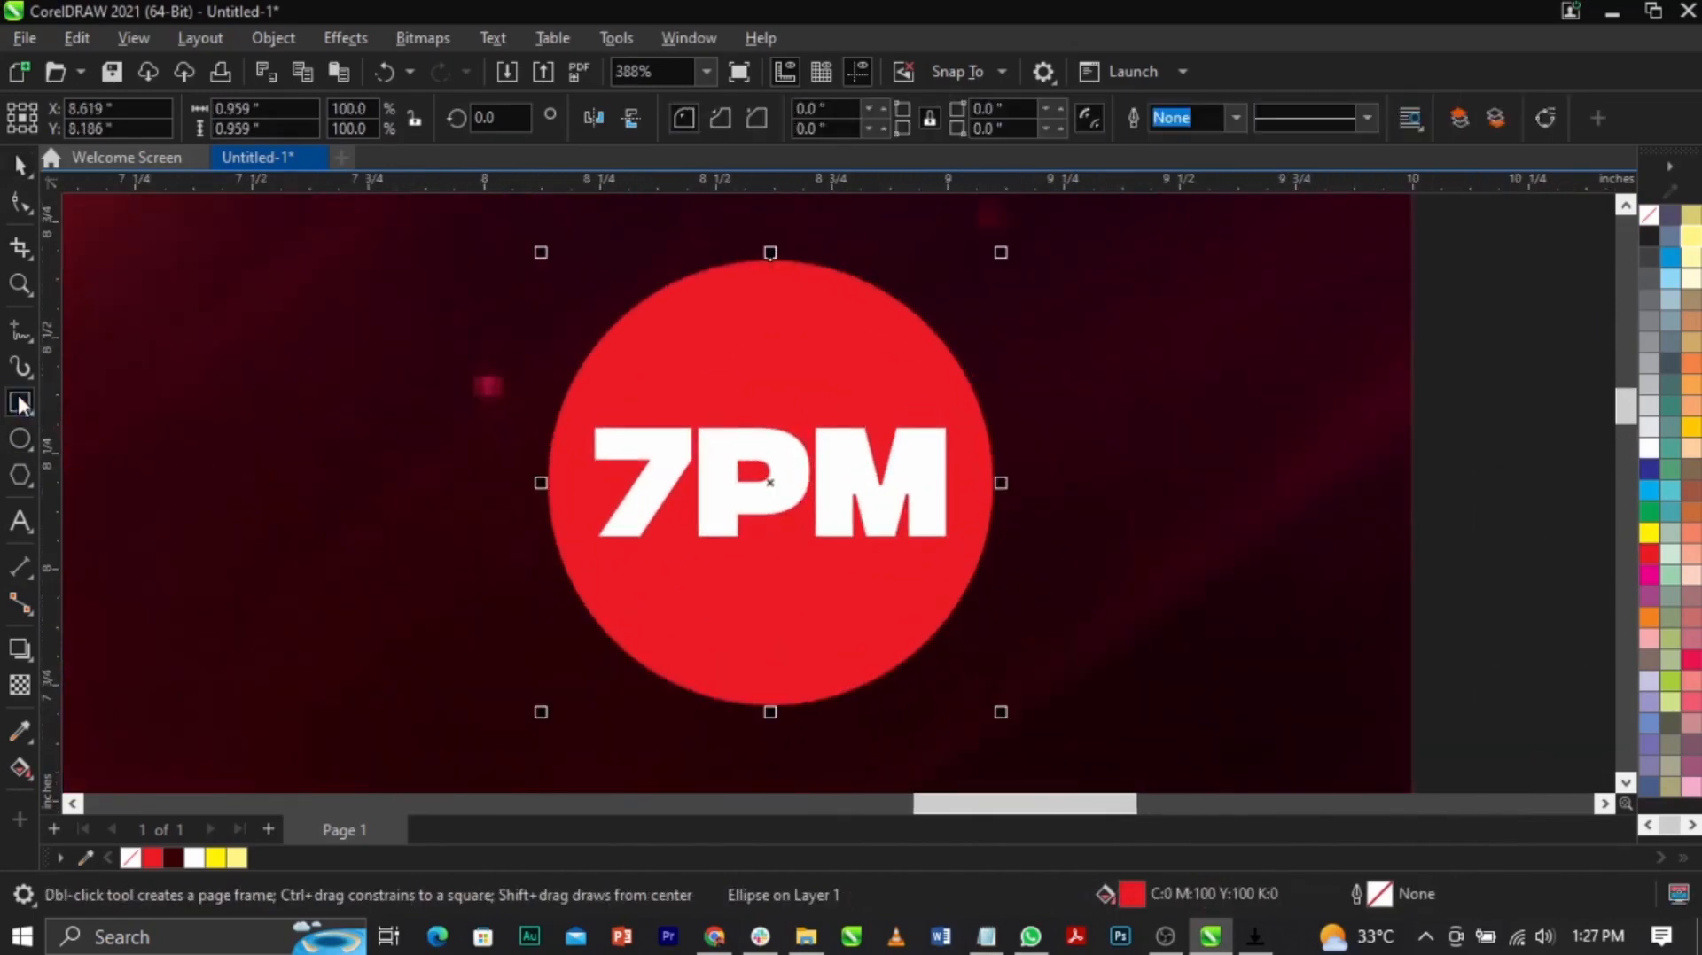
mouse_move(480, 375)
left_mouse_down()
mouse_move(900, 619)
mouse_move(1060, 648)
left_mouse_up()
key("space")
left_click(945, 369, "shift")
key("e")
left_click(1225, 381)
left_click(1010, 382)
left_click(732, 282, "shift")
left_click(960, 364)
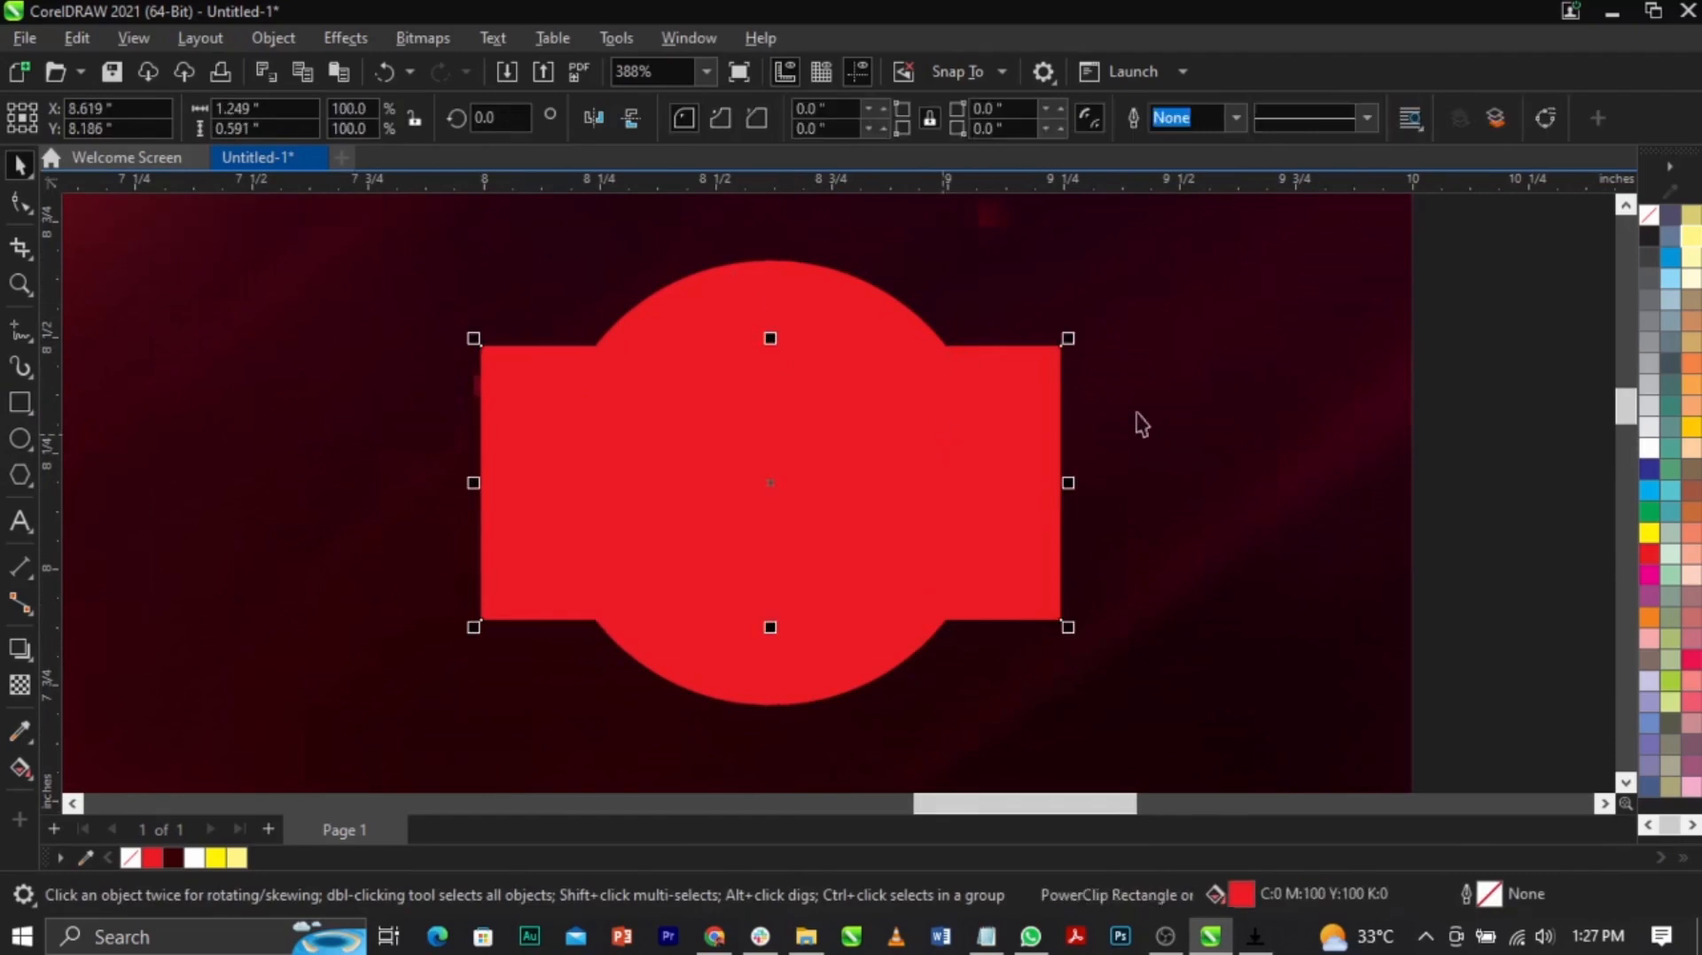
Step: Trim the circle with the rectangle, delete the rectangle and fill the remaining circle segments white
left_click(831, 307, "shift")
left_click(765, 117)
left_click(1039, 413)
key("Delete")
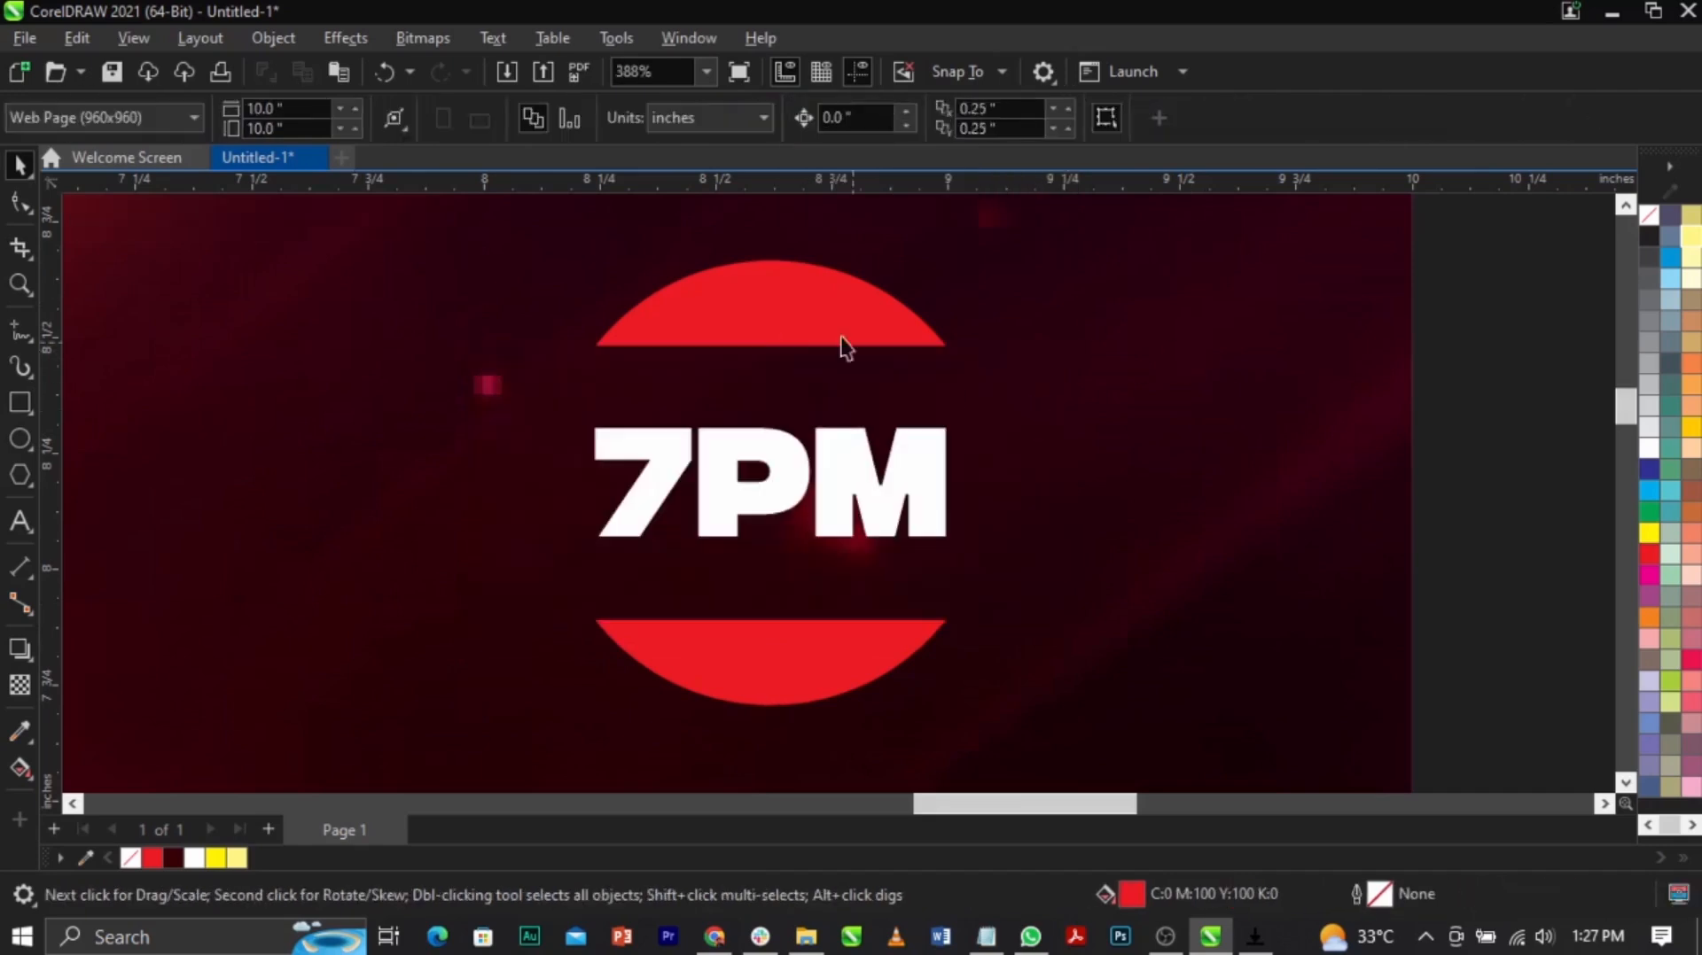
left_click(904, 355)
left_click(1646, 450)
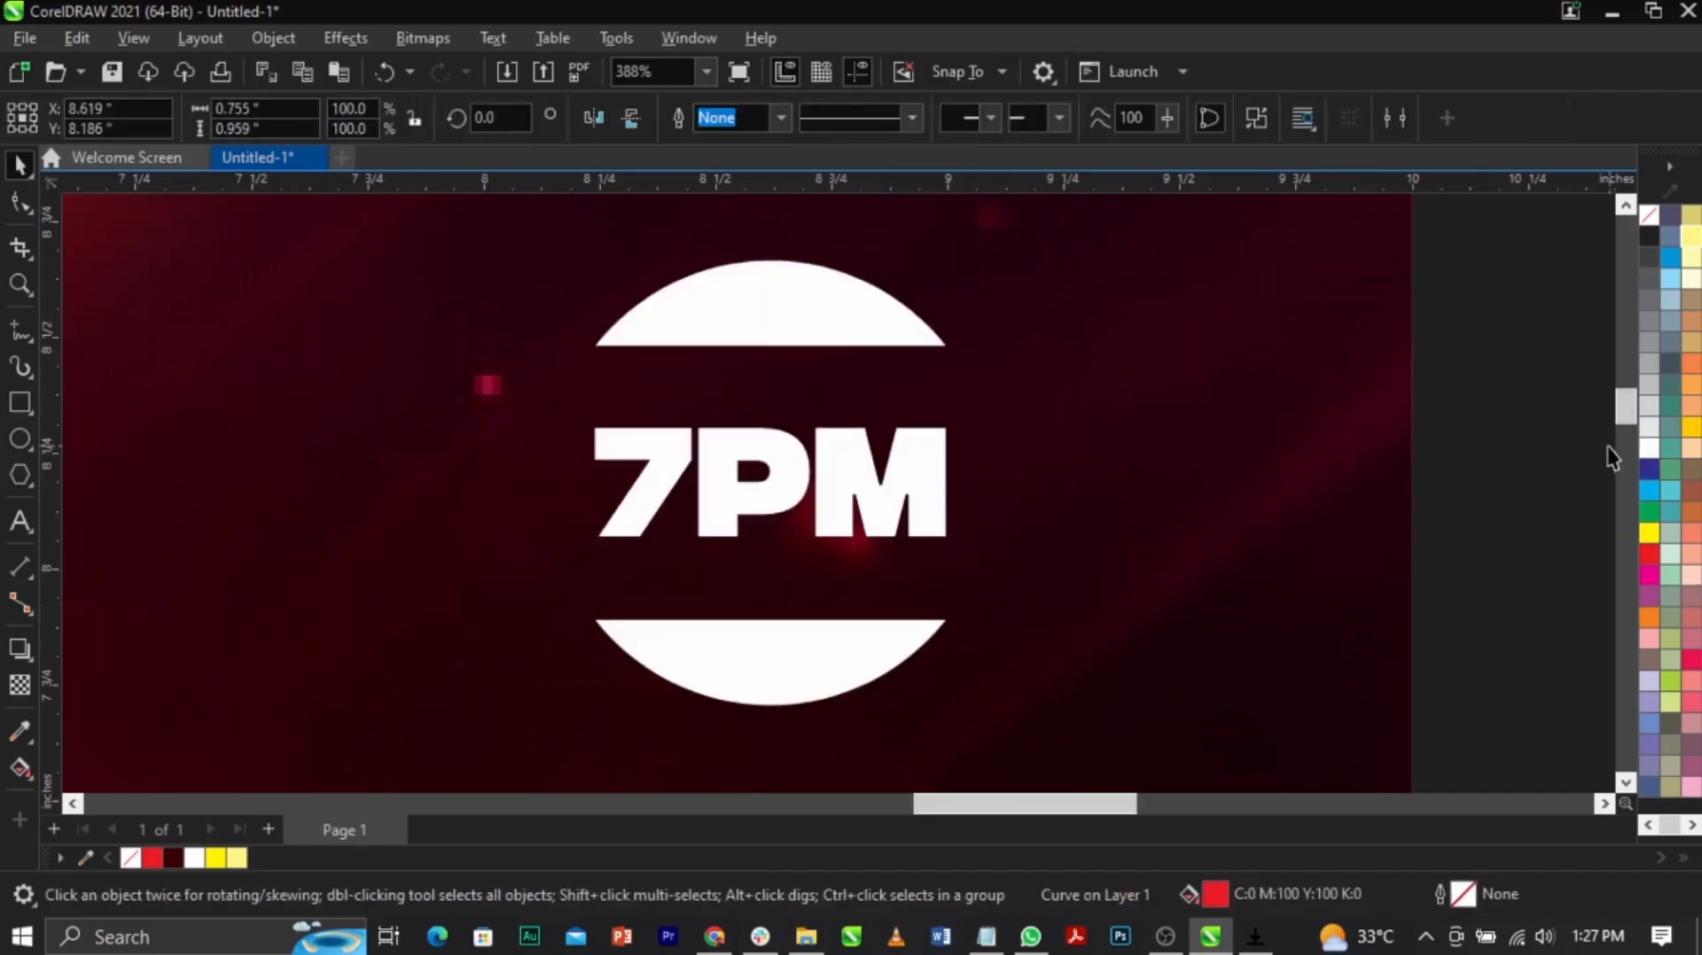
Step: Scale the 7PM badge down to about 0.569 by 0.722 inches and place it near X 9.027, Y 8.054 inches
key("Escape")
scroll(1035, 387, "down", 6)
left_click_drag(933, 485, 929, 476)
scroll(1001, 367, "up", 5)
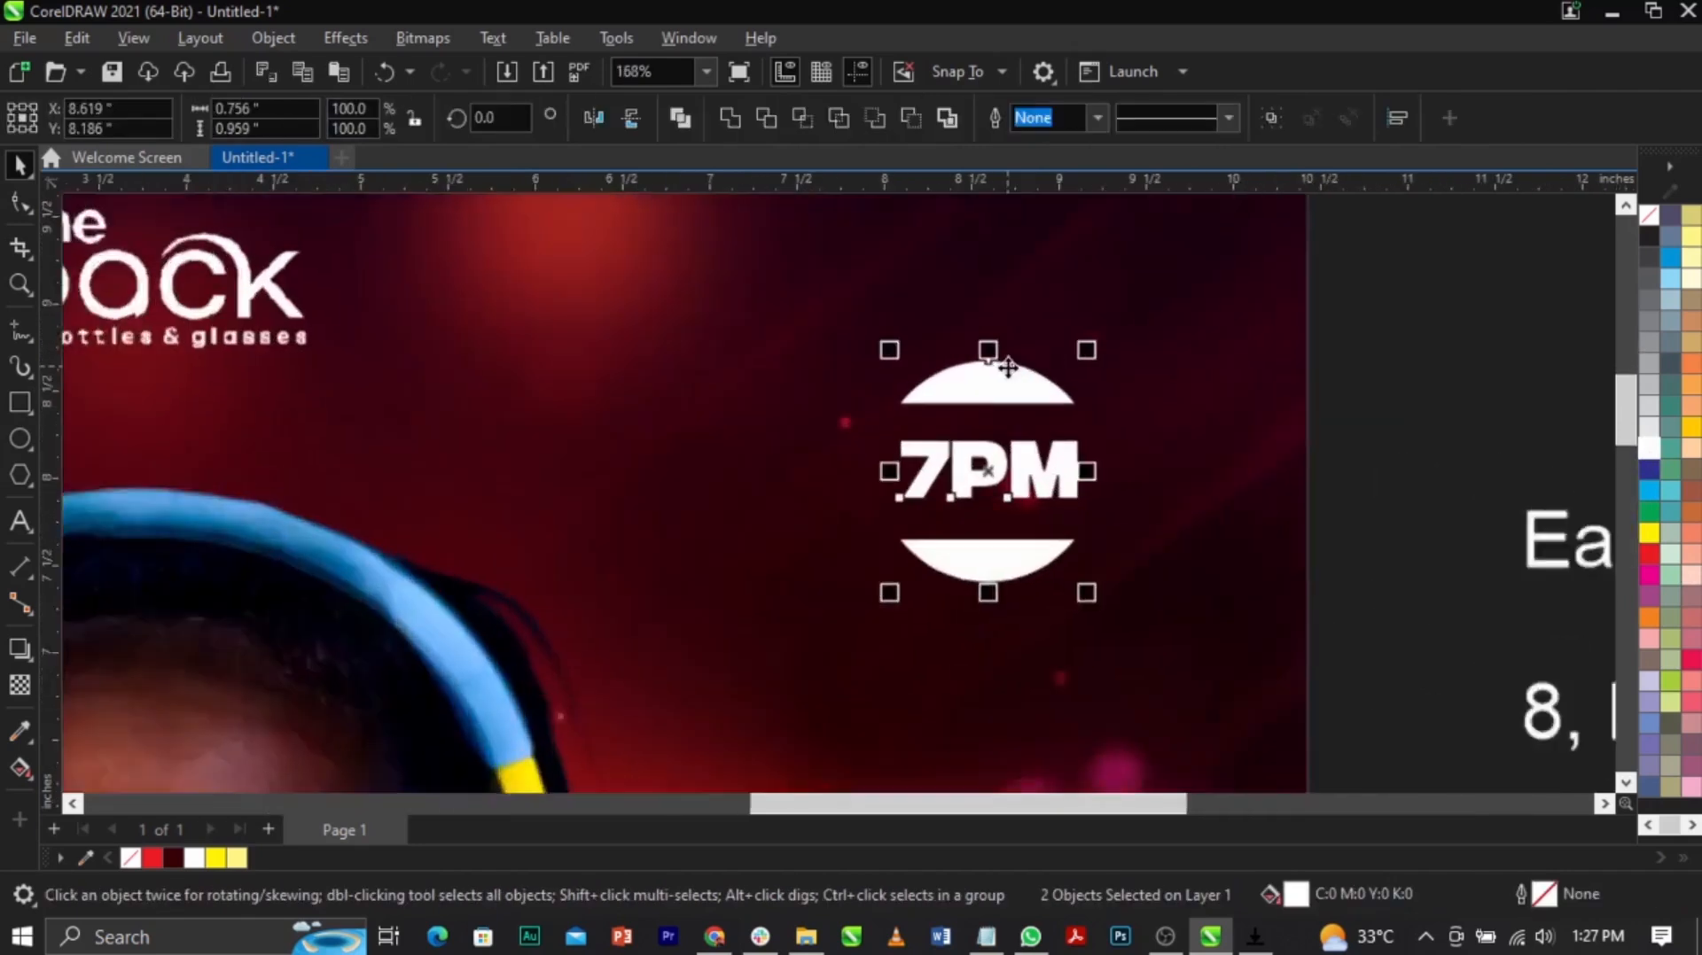
left_click_drag(886, 365, 1111, 489)
key("Escape")
scroll(953, 388, "down", 5)
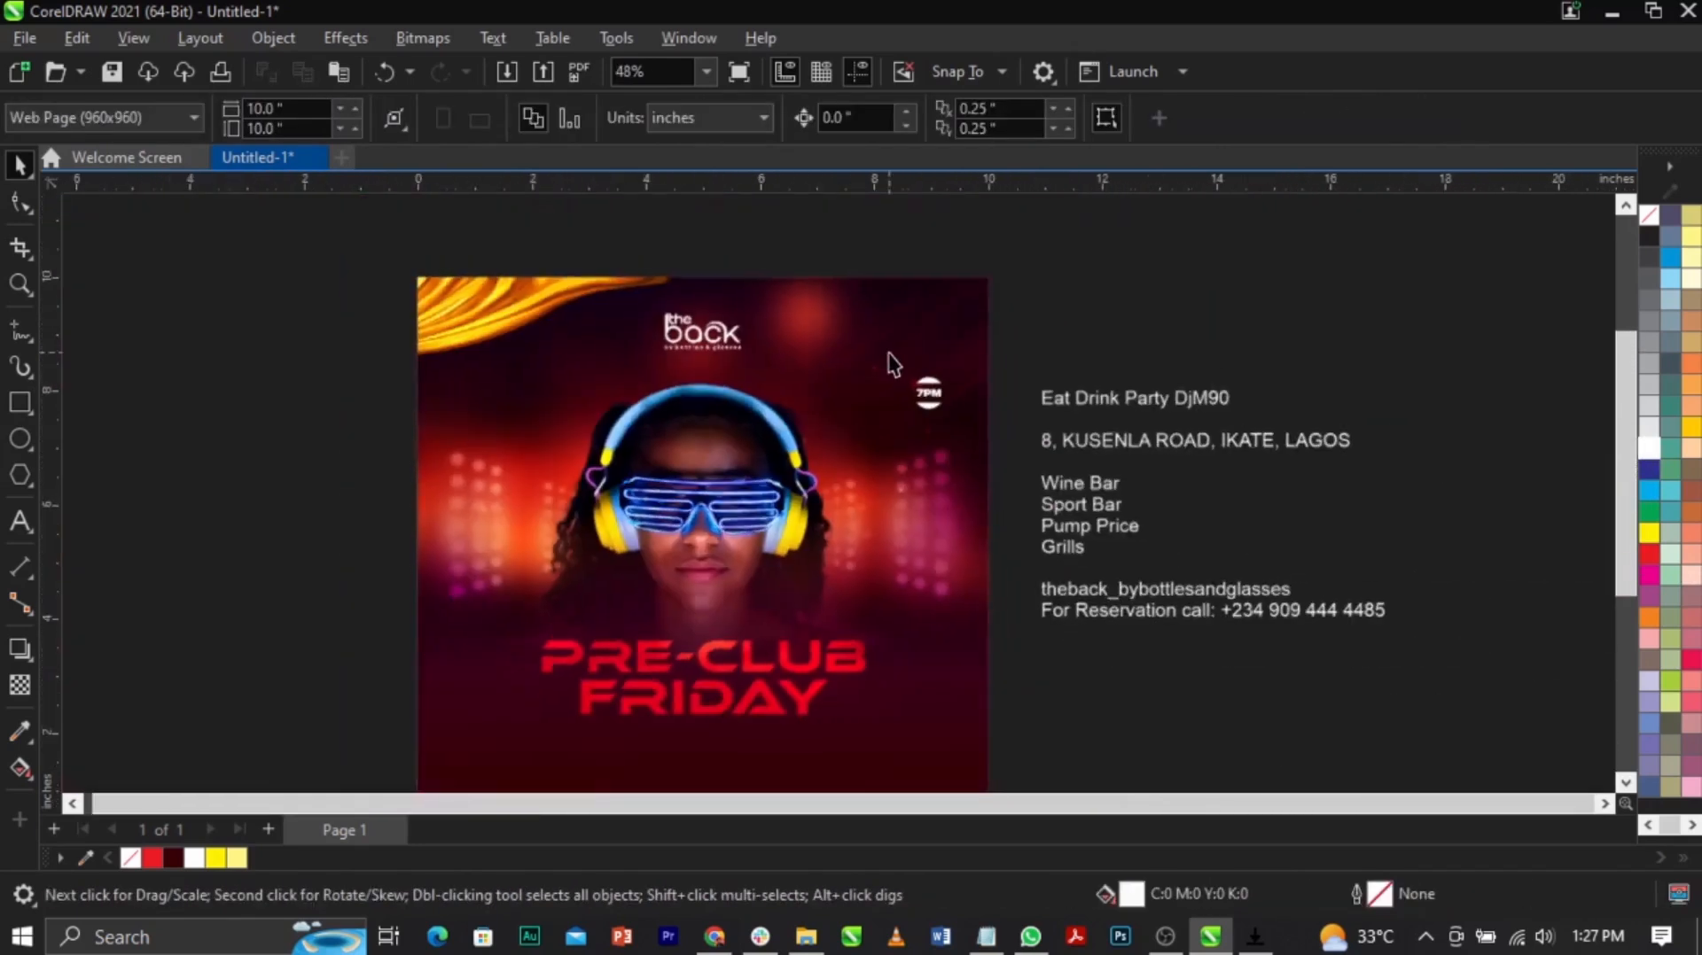
scroll(935, 417, "up", 3)
left_click_drag(920, 441, 947, 369)
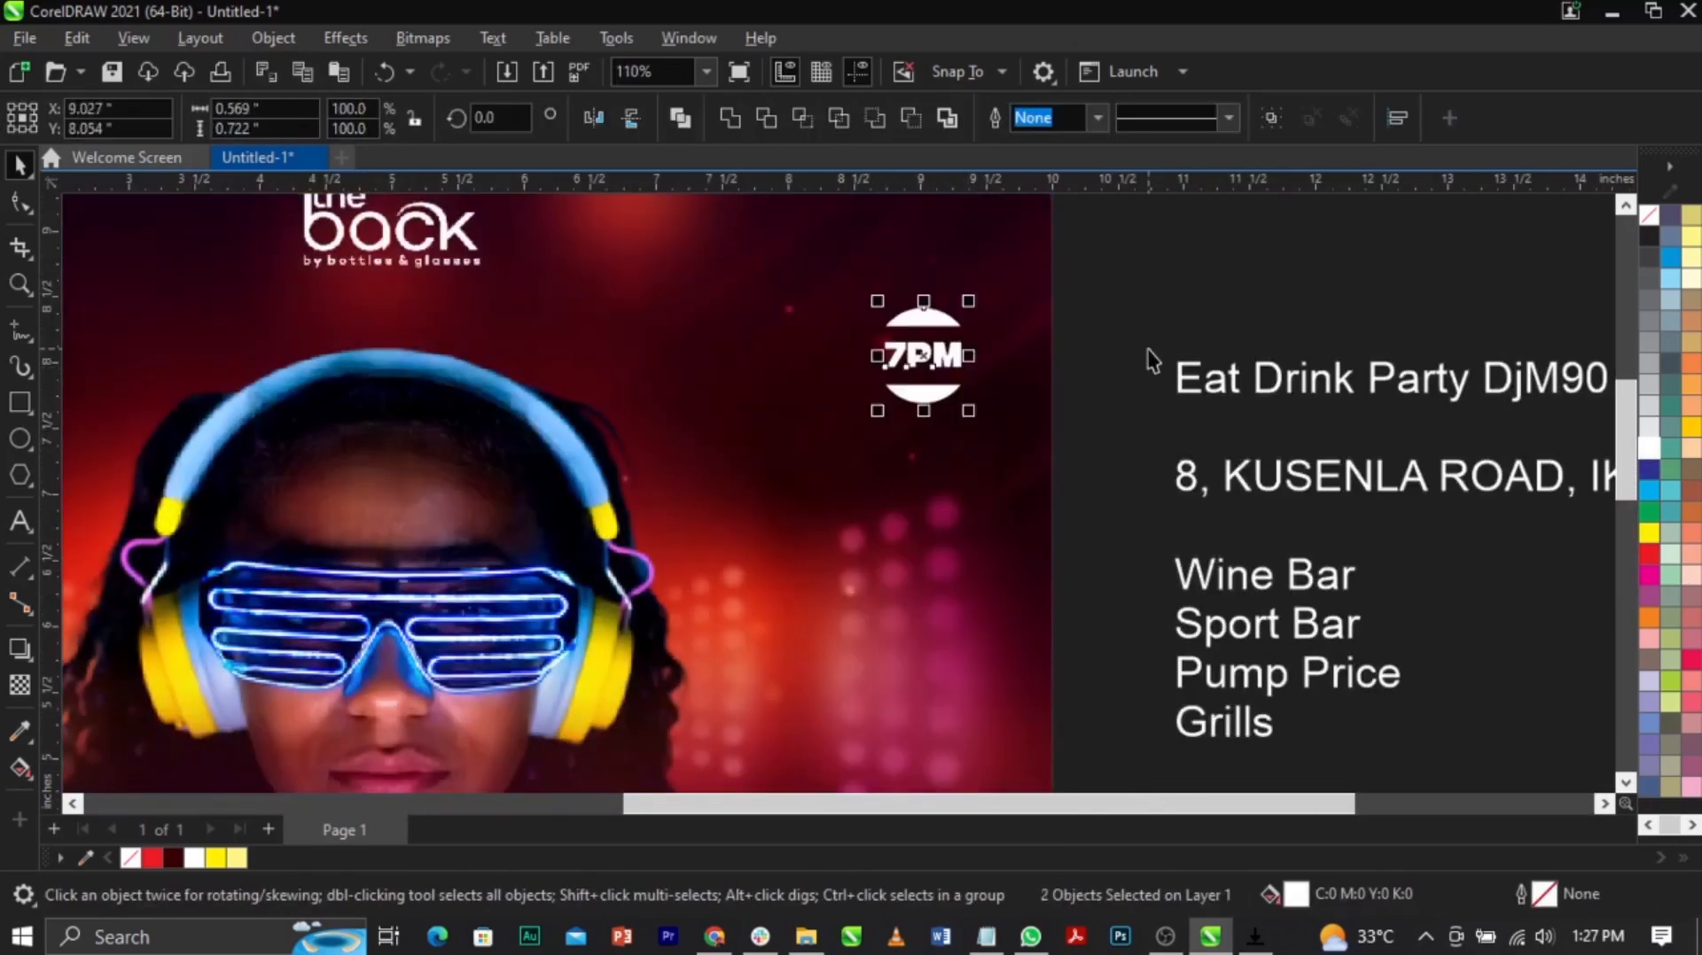
left_click(1145, 353)
Step: Cut the Eat Drink Party DjM90 line from the event details and paste it as separate text centred below the title, at about Y 1.361 inches
scroll(1148, 345, "down", 5)
left_click_drag(654, 312, 1358, 671)
left_click_drag(1151, 398, 1162, 543)
double_click(1280, 407)
left_click_drag(1280, 407, 998, 406)
key("ctrl+x")
left_click(748, 635)
key("ctrl+v")
key("ctrl+space")
scroll(856, 632, "up", 3)
left_click_drag(855, 632, 715, 615)
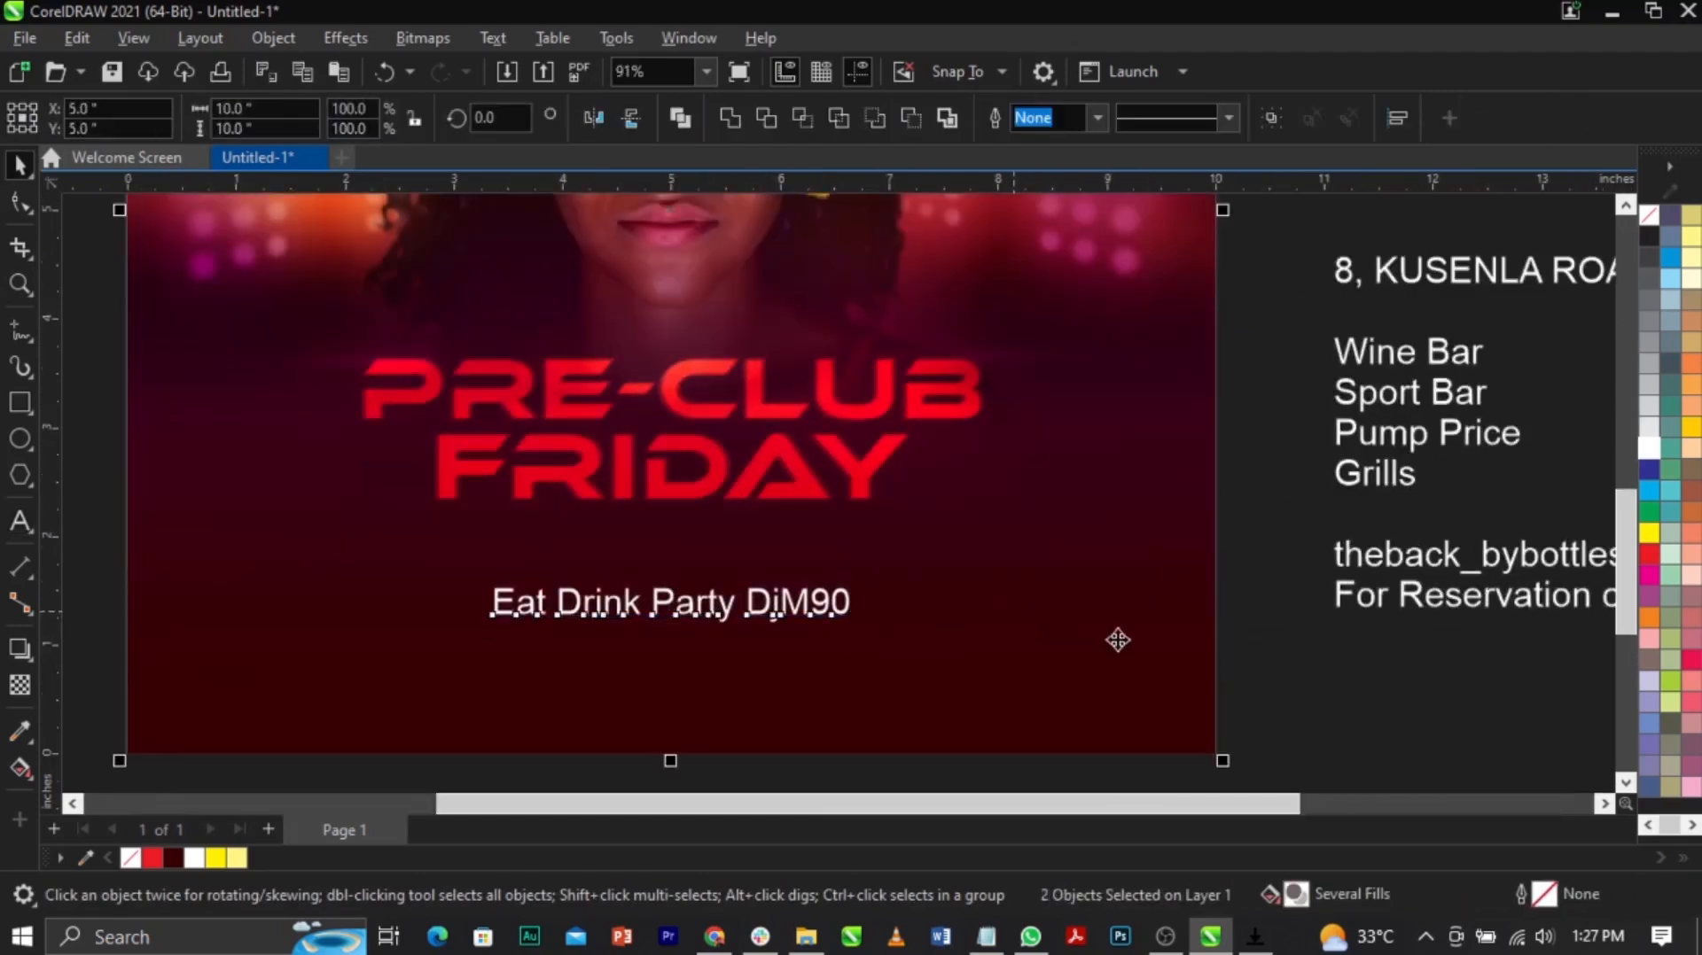
left_click(1383, 721)
left_click(762, 625)
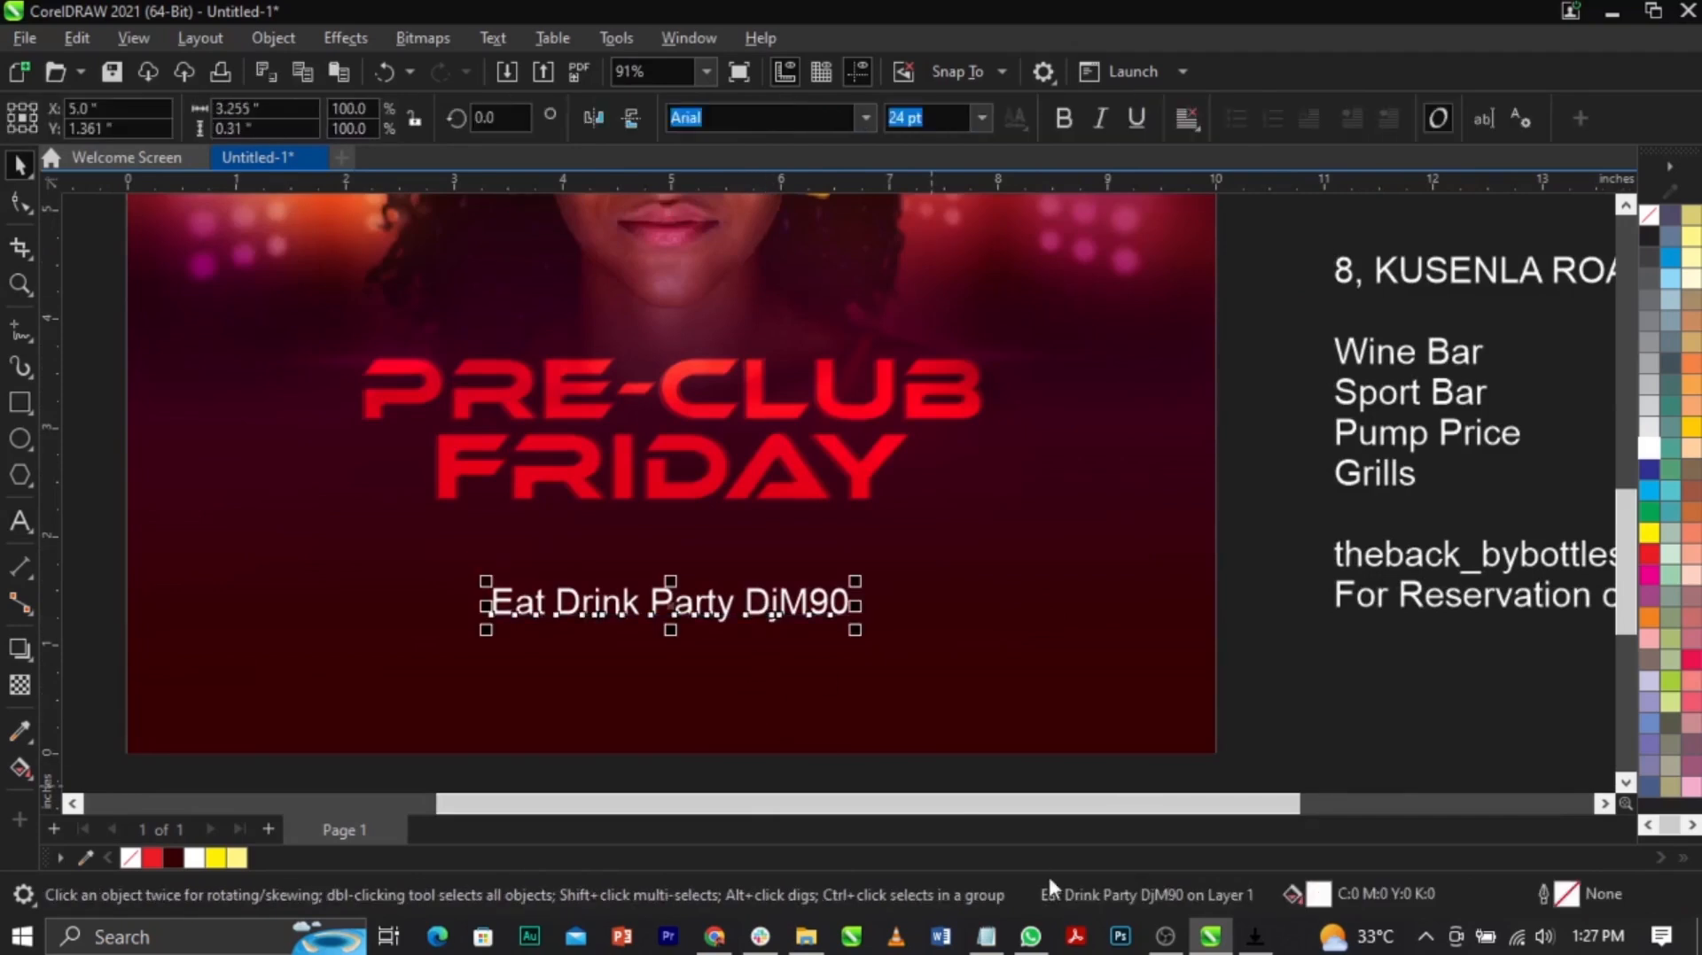
Step: Copy the font name TacticSansExd-BldIt from the Notepad list and apply that font to the Eat Drink Party DjM90 line
left_click(983, 939)
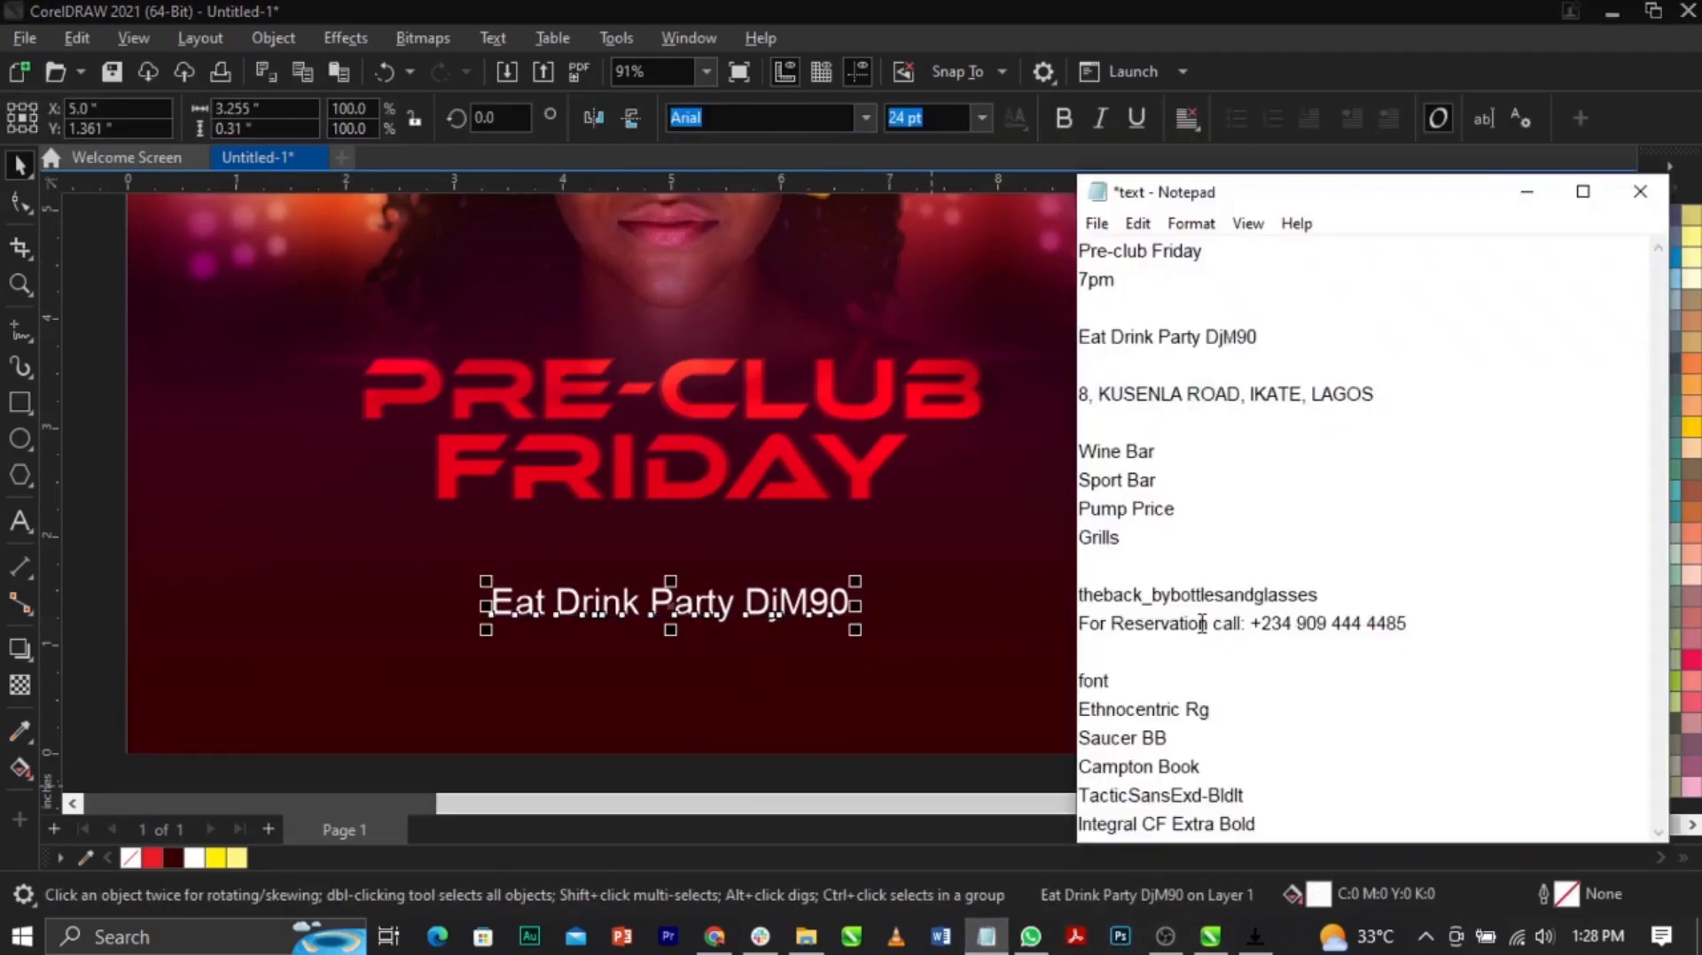
left_click_drag(1268, 798, 1105, 787)
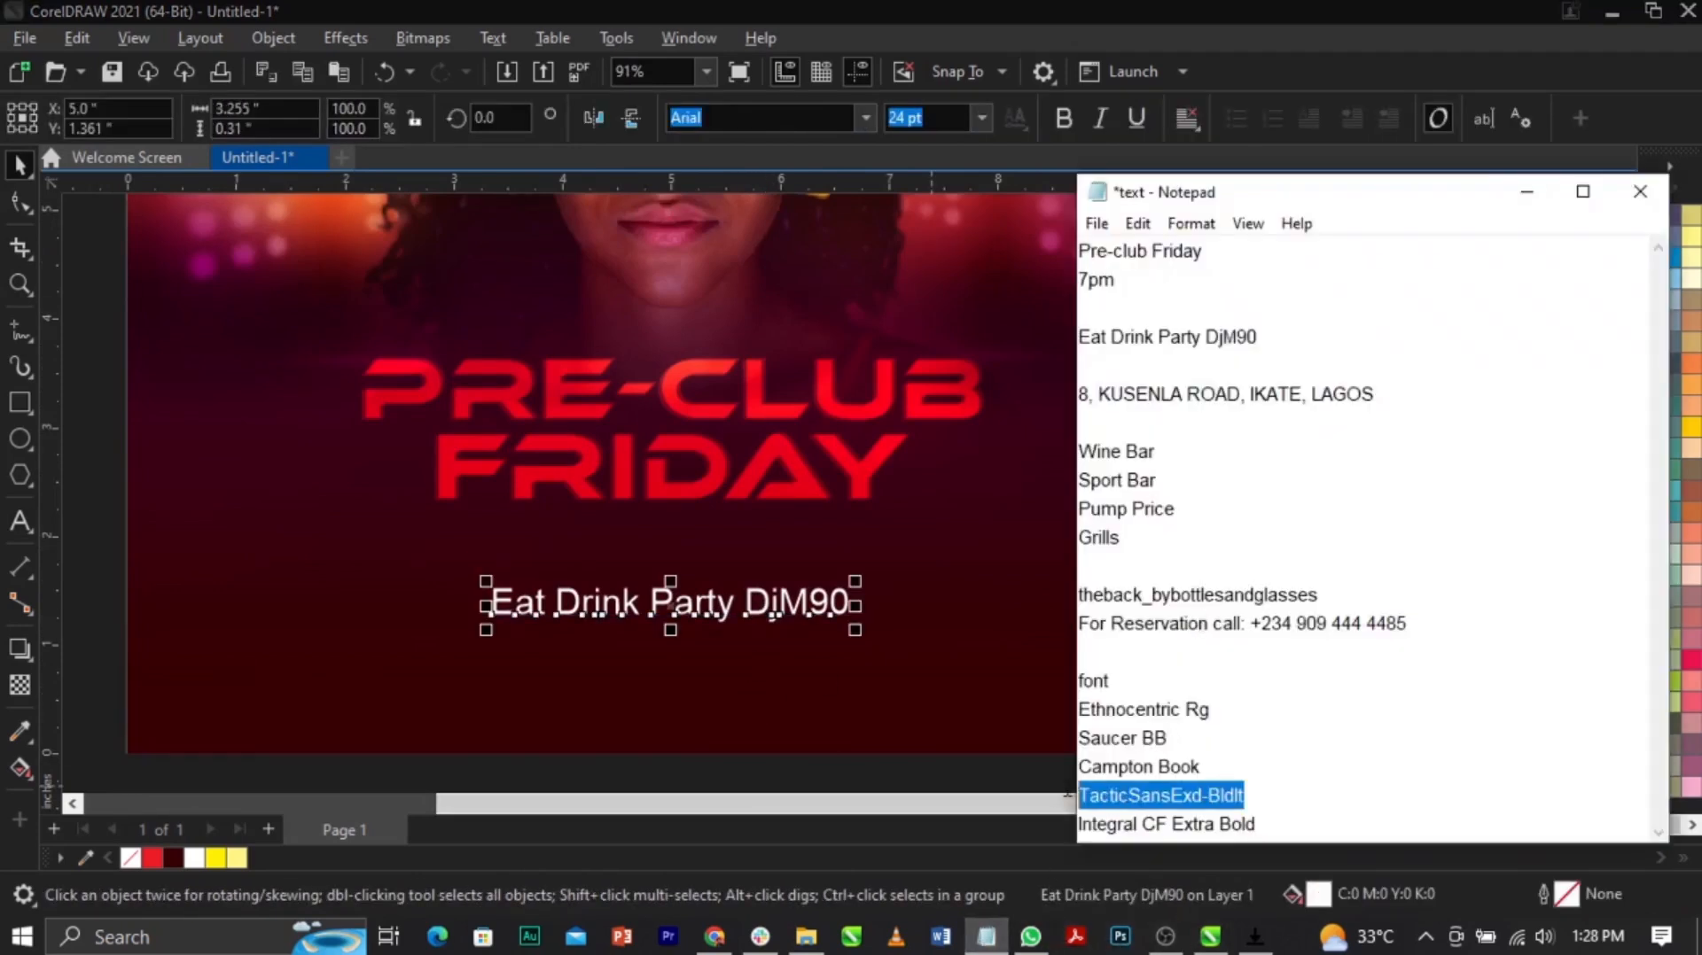
left_click(762, 117)
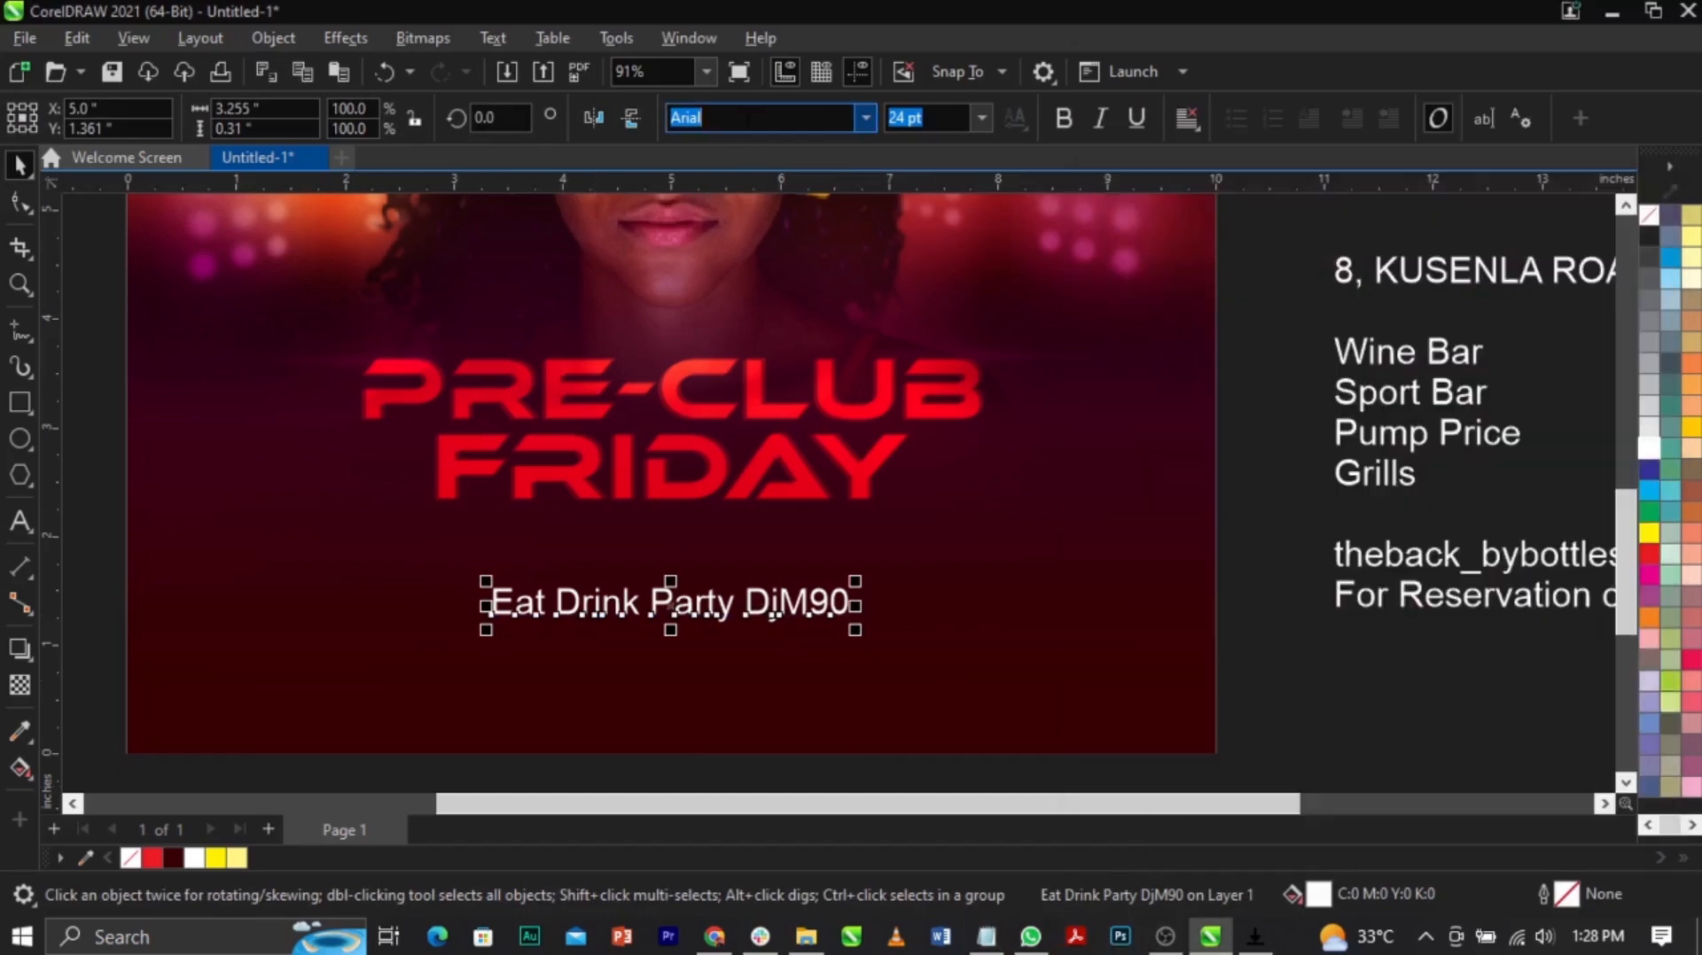
key("ctrl+v")
left_click(864, 120)
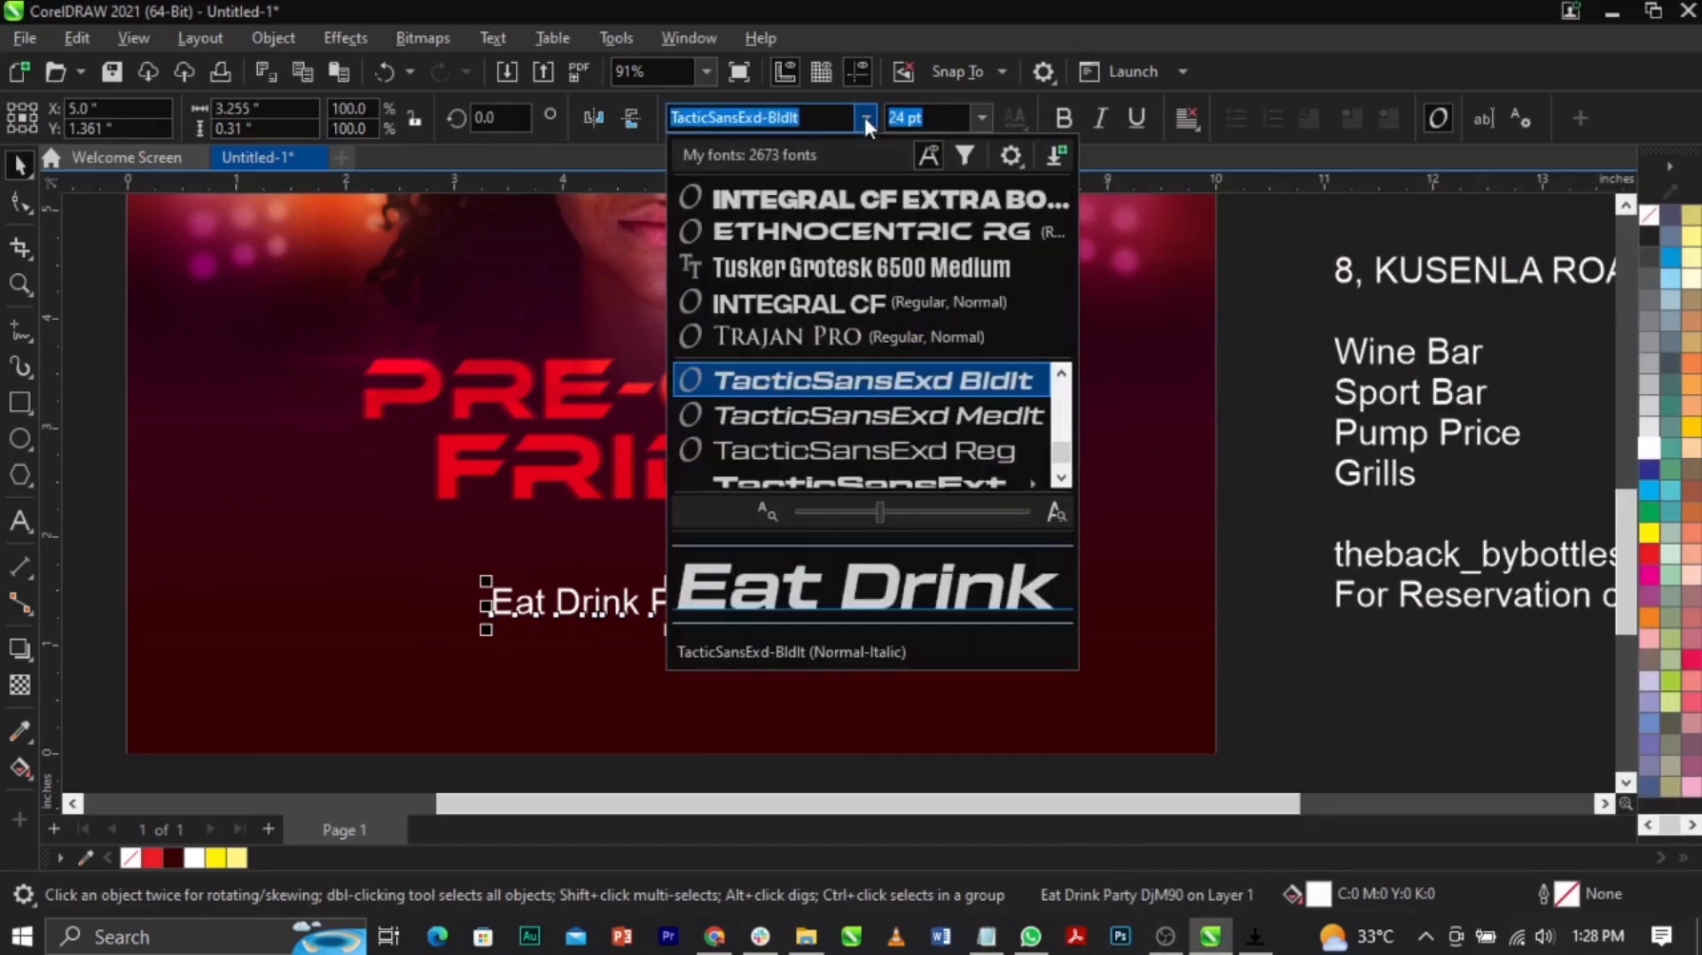
left_click(794, 381)
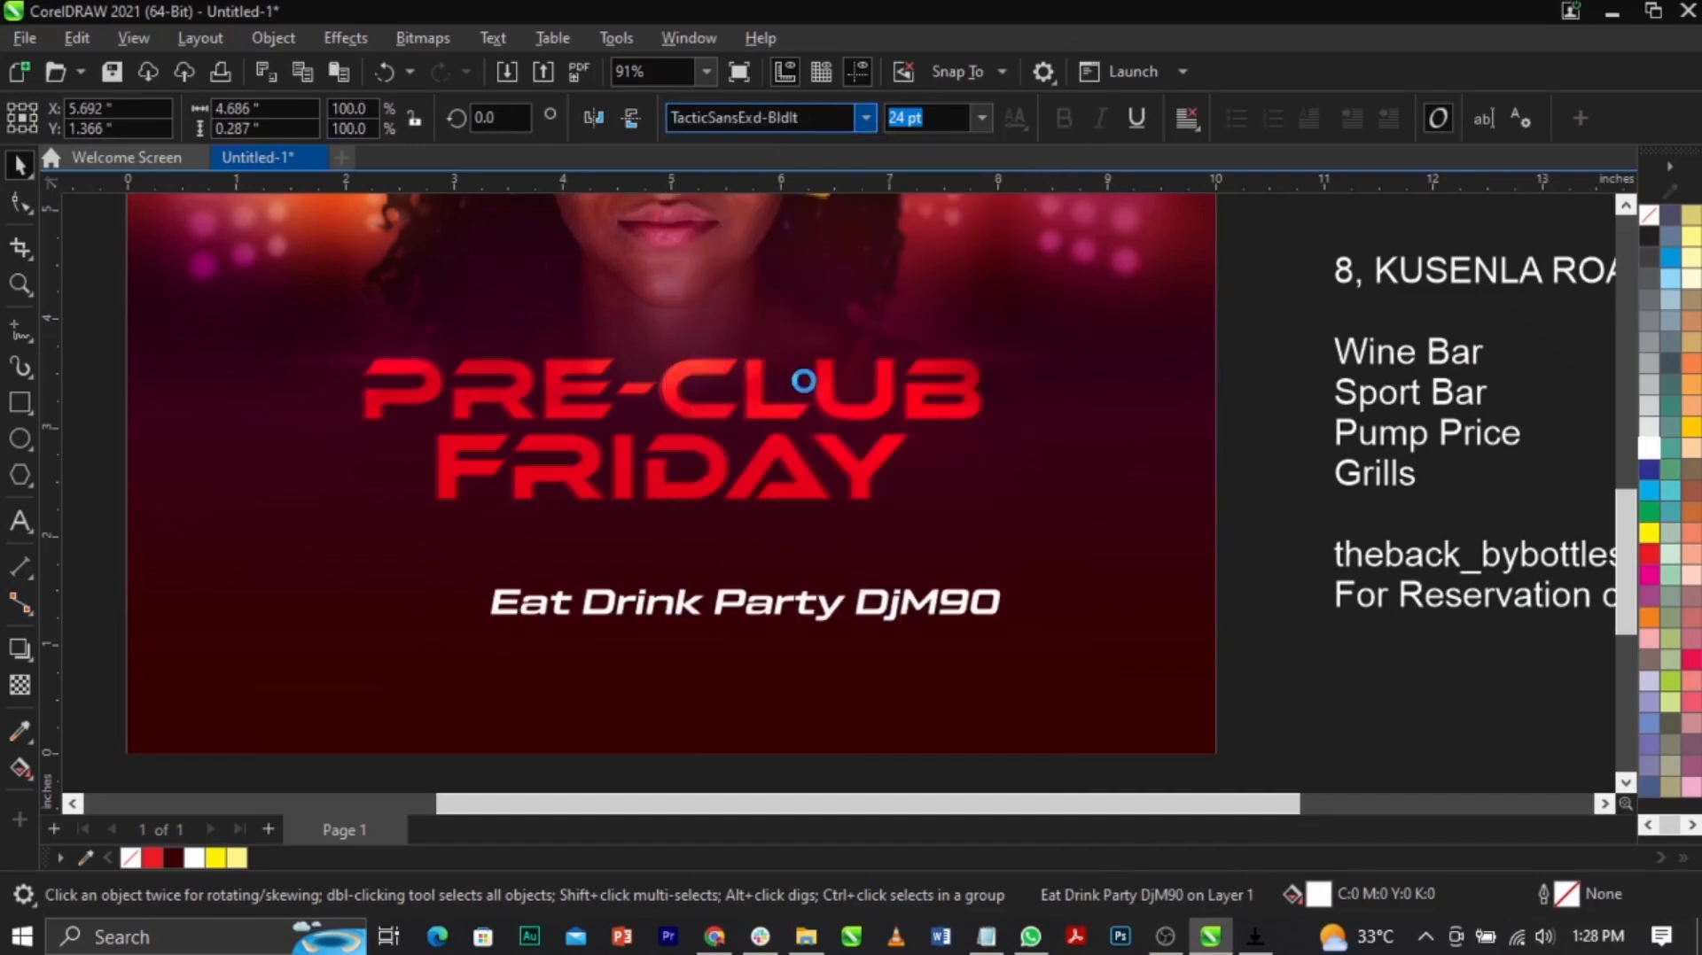
Step: Remove DjM90 from the Eat Drink Party line and paste it as separate text near the flyer's right edge
left_click(1281, 603)
double_click(993, 611)
left_click_drag(852, 603, 1040, 600)
key("BackSpace")
left_click(1138, 476)
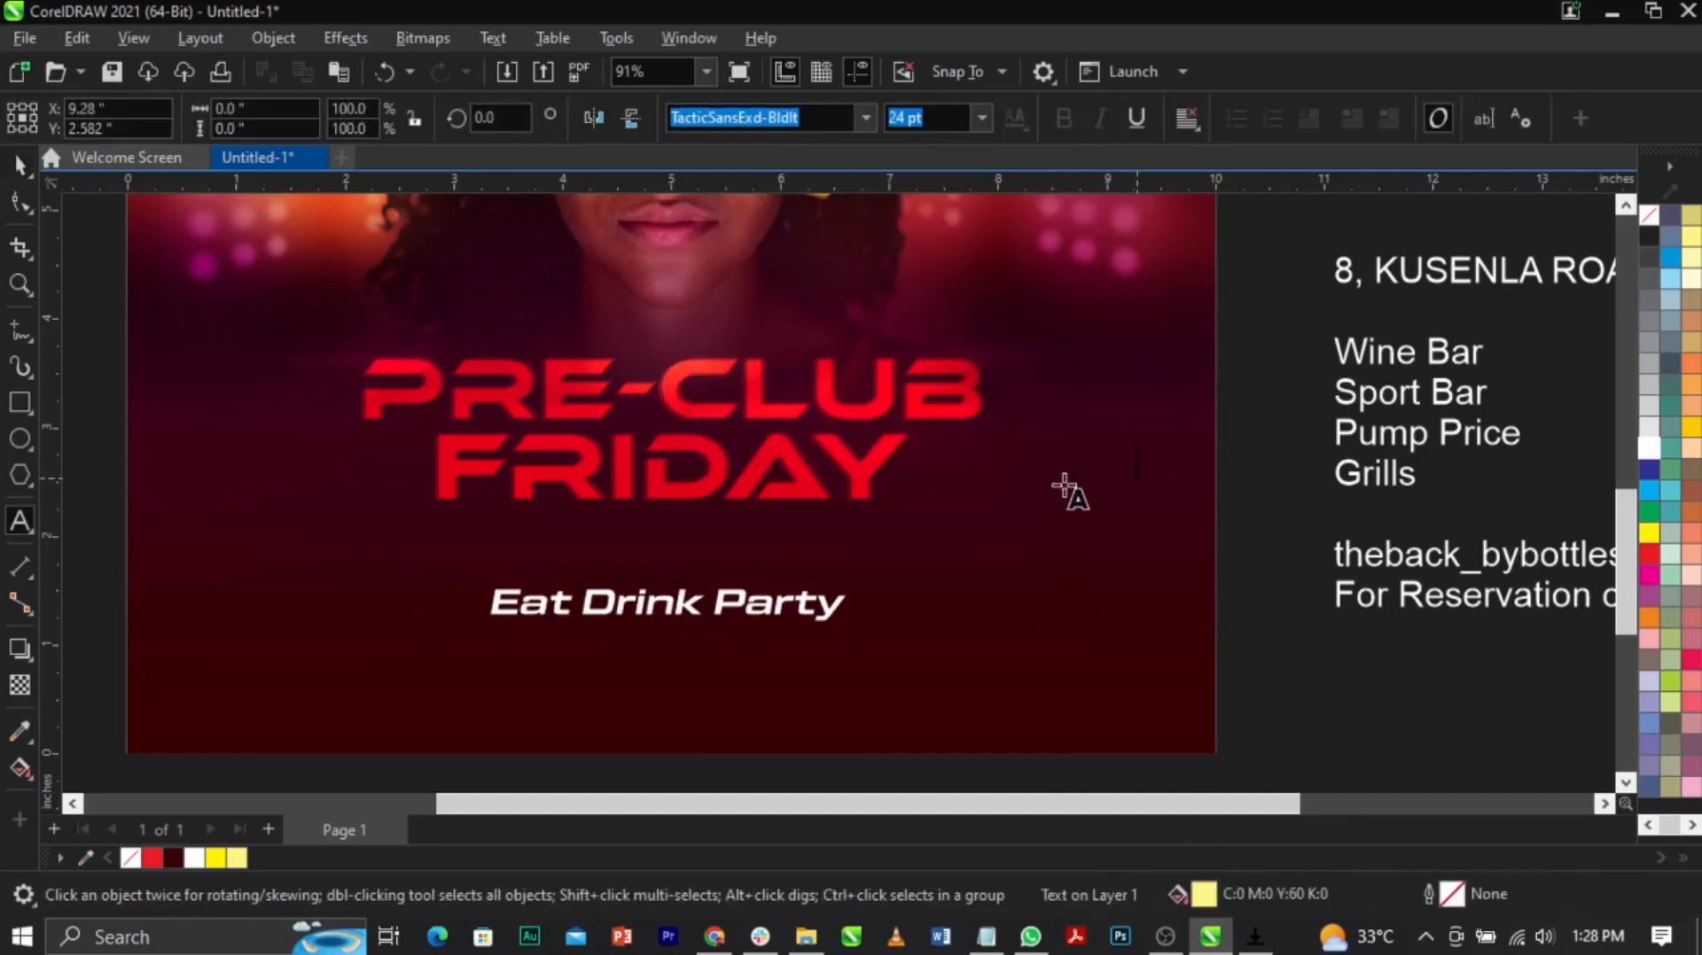
key("ctrl+v")
key("ctrl+space")
scroll(806, 604, "up", 1)
Step: Change the Eat Drink Party line to uppercase and centre it horizontally on the flyer
double_click(807, 607)
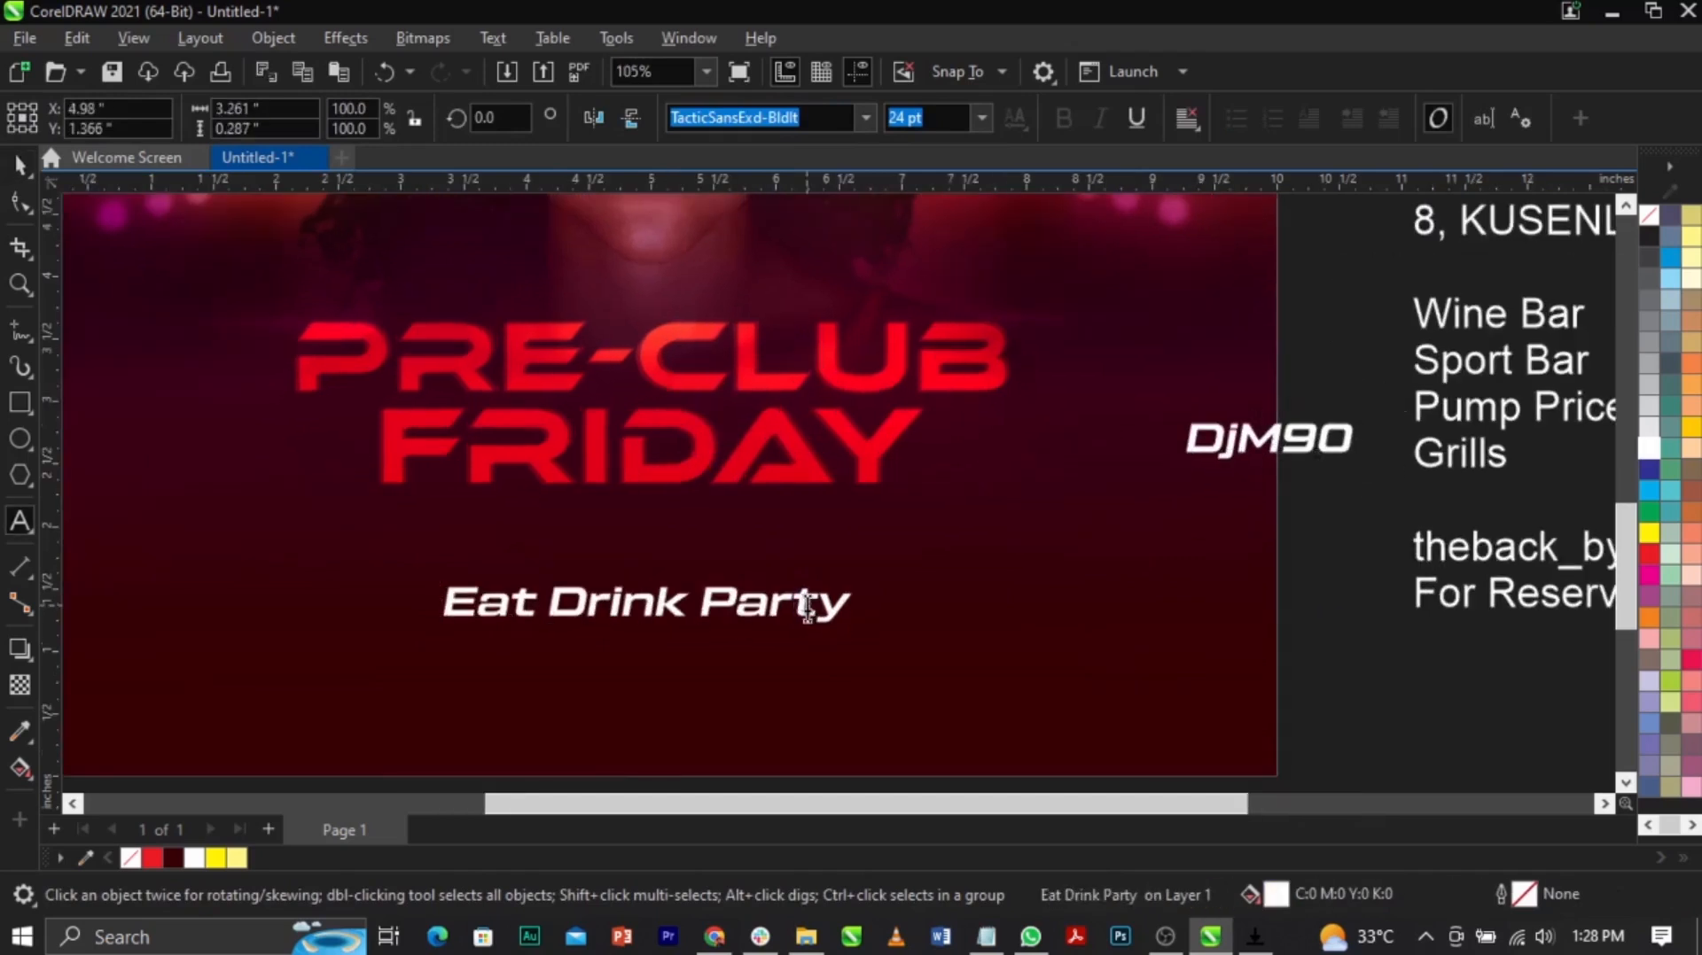
key("ctrl+a")
key("shift+F3")
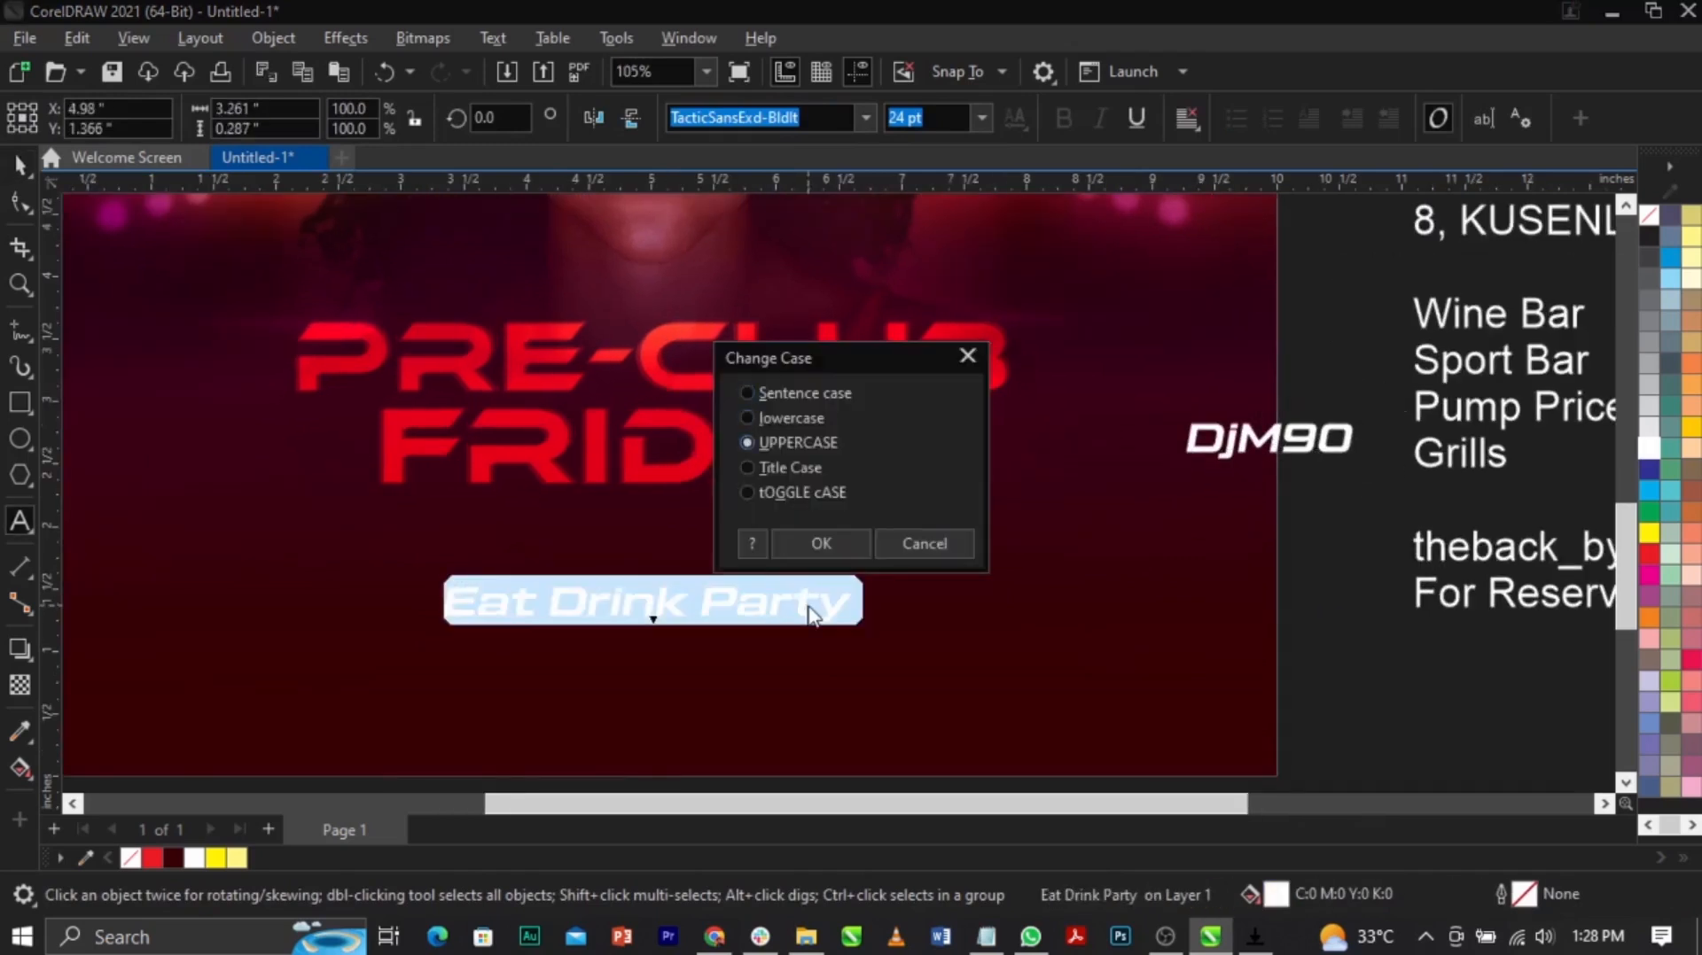
key("Return")
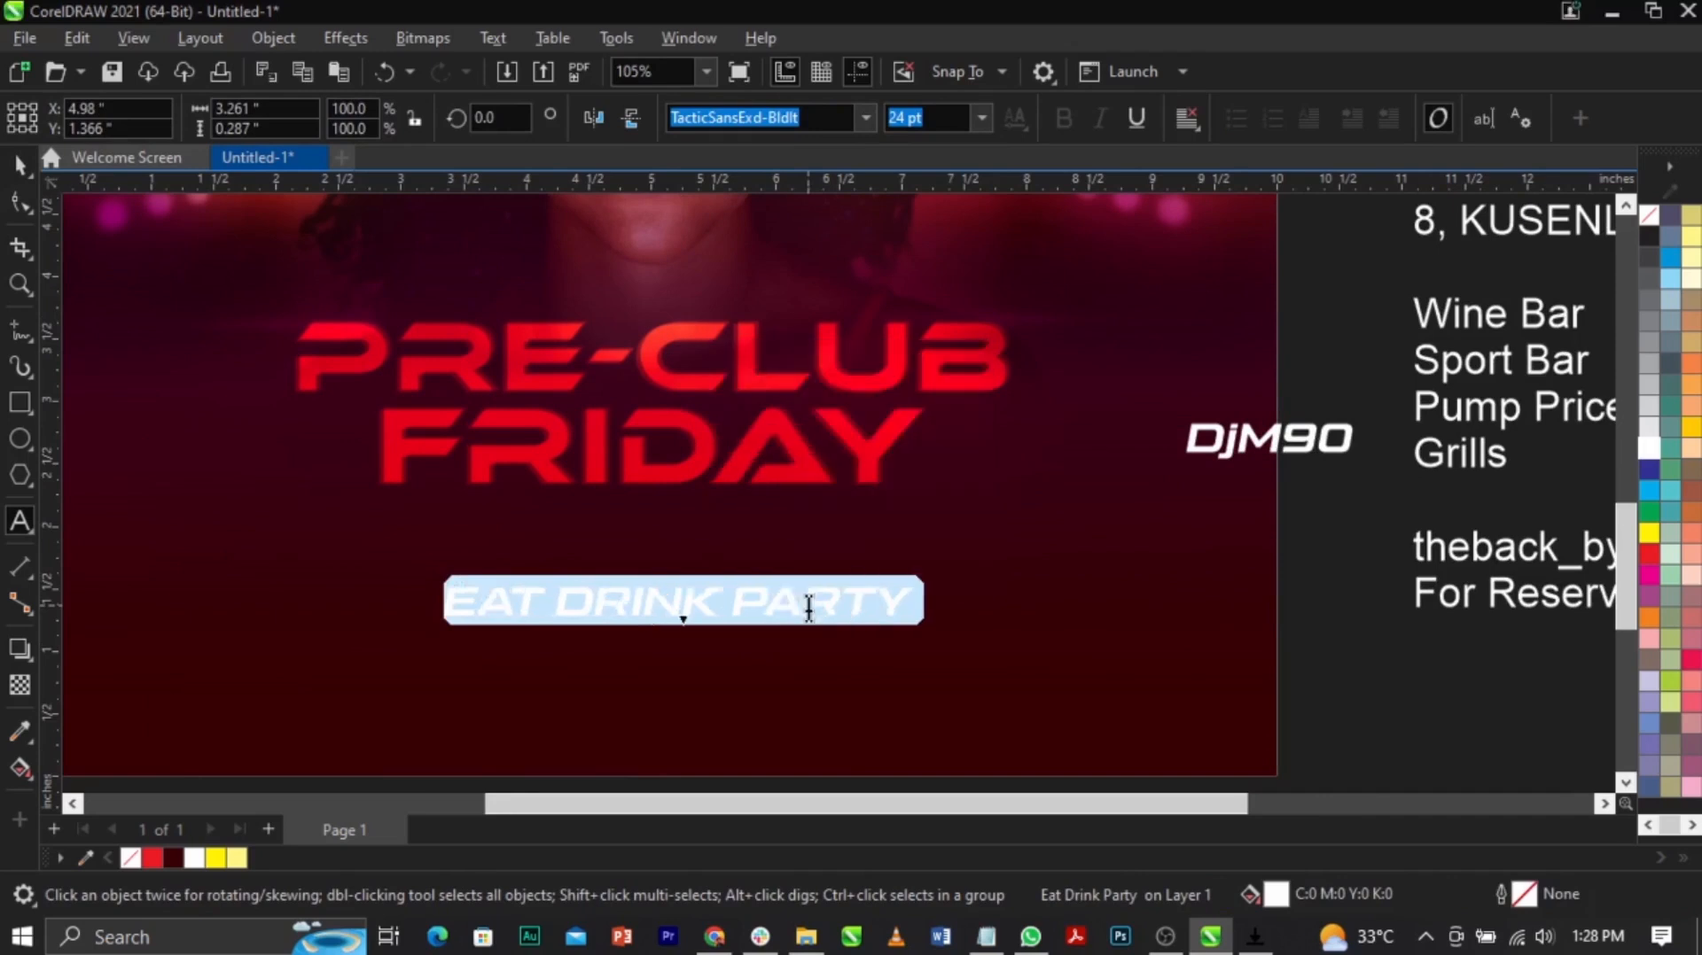
key("ctrl+space")
left_click(992, 608, "shift")
left_click(1337, 642)
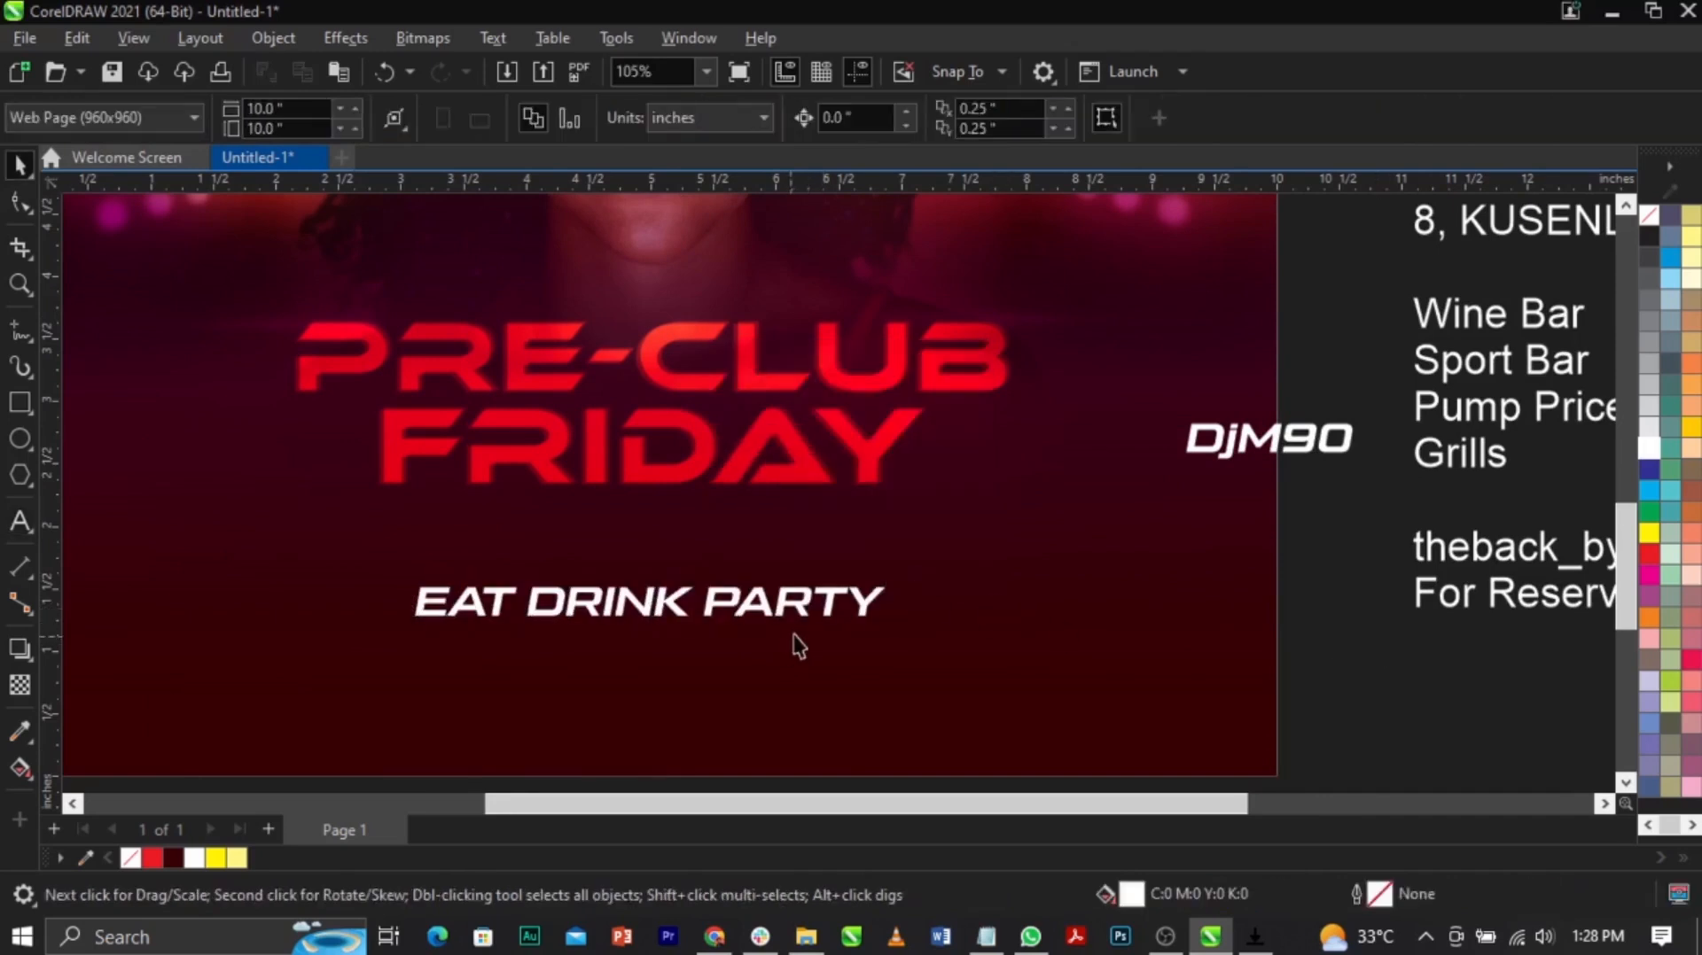
Step: Scale the EAT DRINK PARTY line down to about 20.862 pt and raise it to about Y 1.439 inches
left_click(861, 609)
left_click_drag(893, 620, 787, 586)
scroll(782, 610, "up", 1)
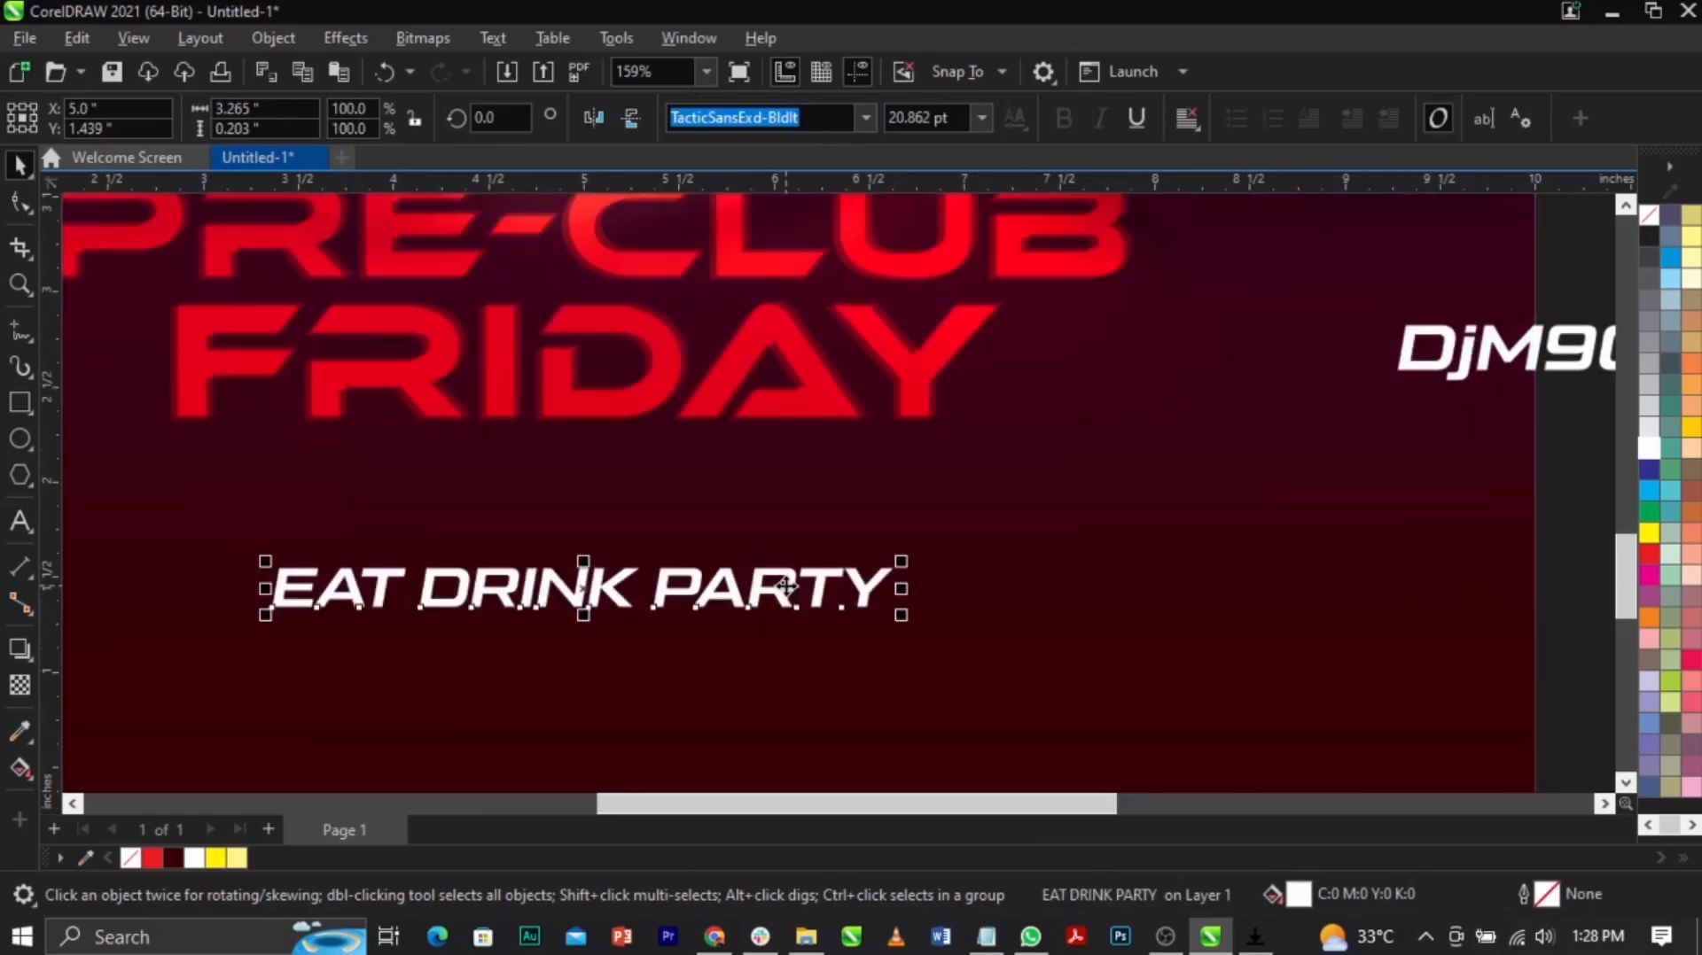
Step: Break the EAT DRINK PARTY line into separate words and shift DRINK and PARTY together away from EAT, to about X 5.906 inches
key("ctrl+k")
scroll(64, 652, "up", 1)
left_click_drag(817, 576, 797, 676)
key("ctrl+z")
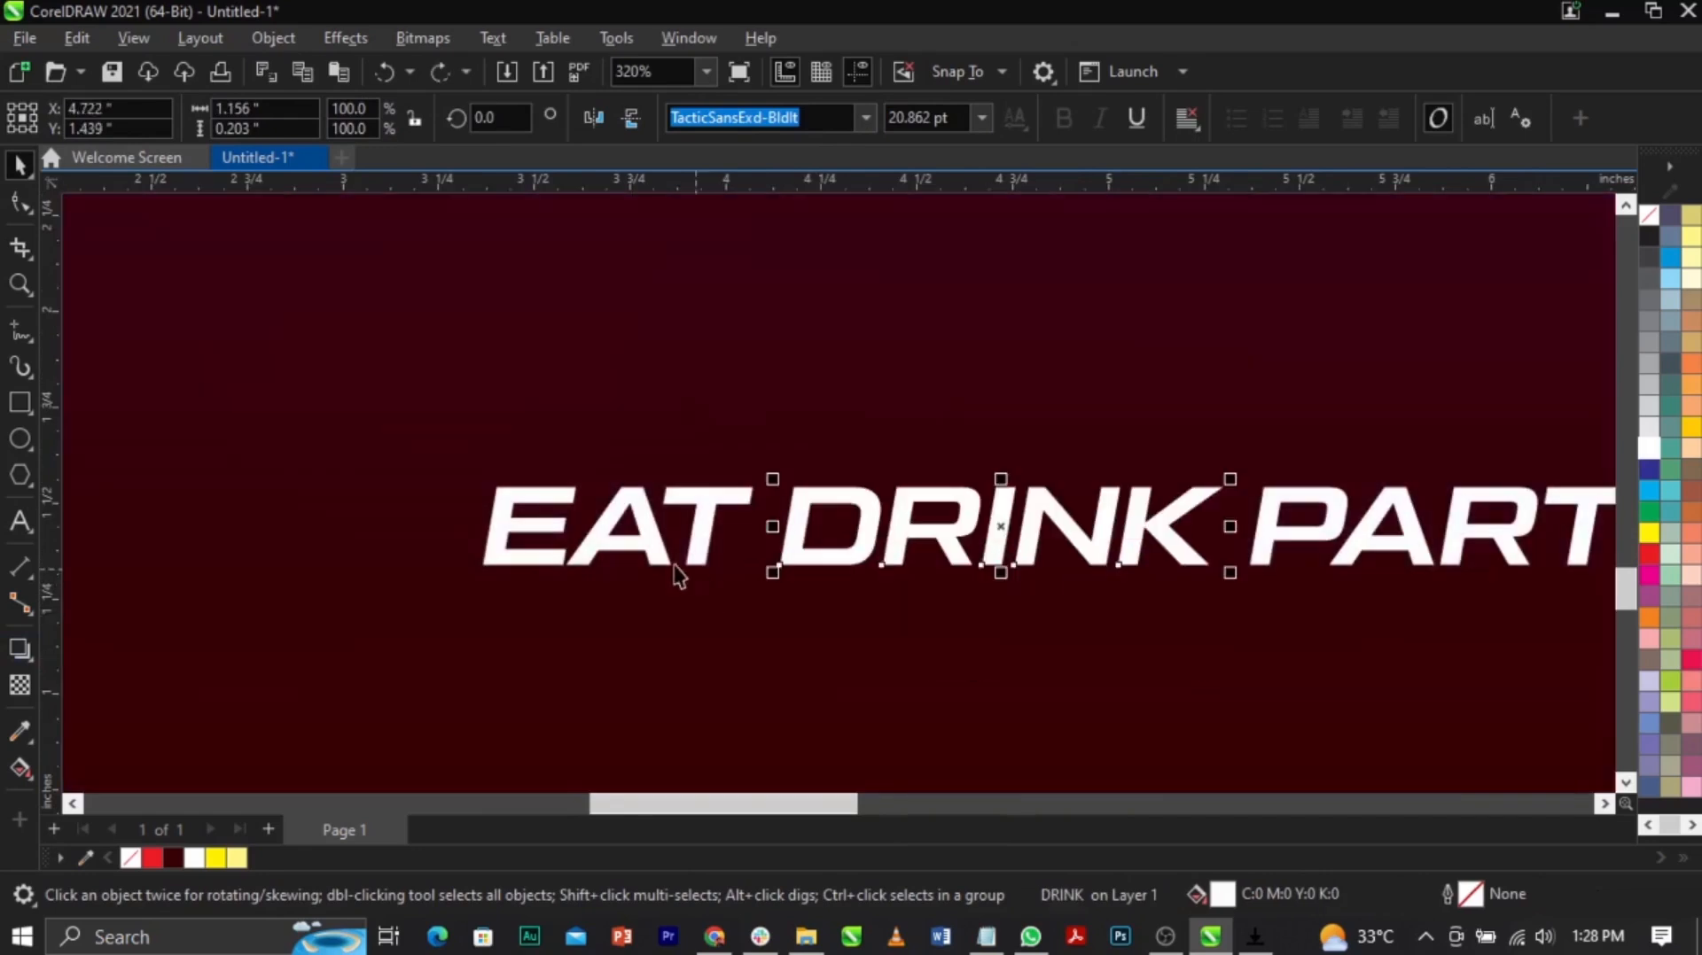
scroll(699, 581, "down", 1)
left_click(1124, 549, "shift")
left_click_drag(1124, 549, 1233, 550)
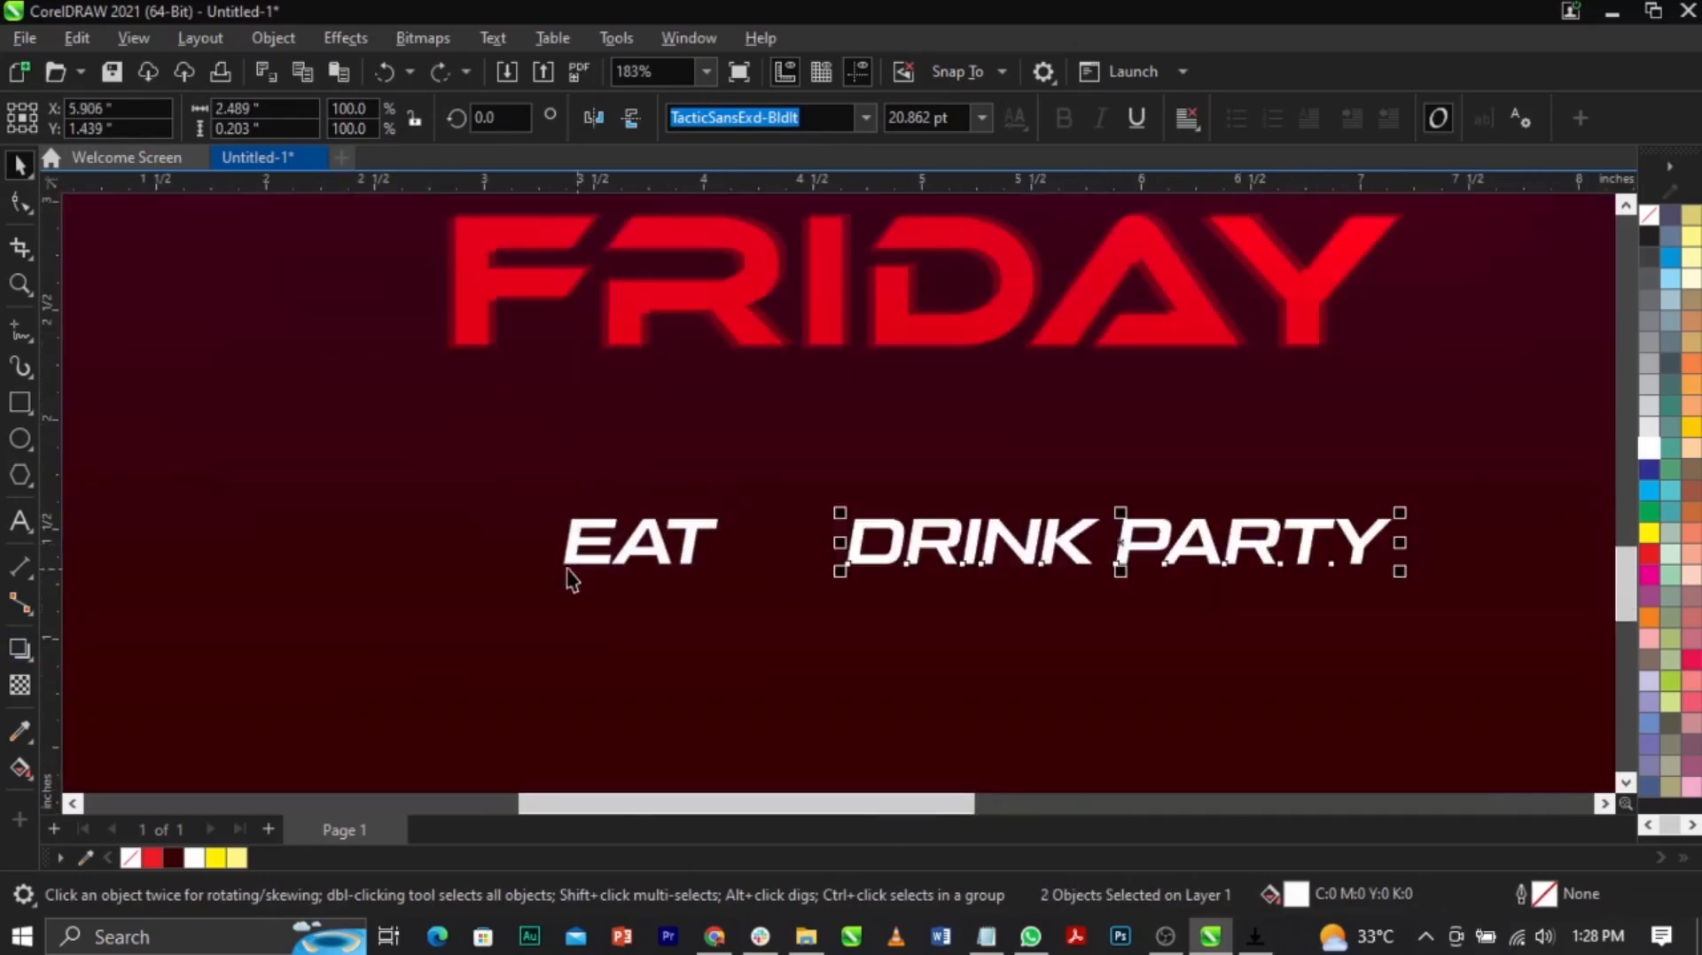
Step: Draw a rectangle about 0.931 by 0.291 inches over the word EAT and centre it on the word
scroll(570, 576, "up", 1)
left_click(20, 404)
scroll(628, 489, "up", 1)
left_click_drag(429, 509, 905, 655)
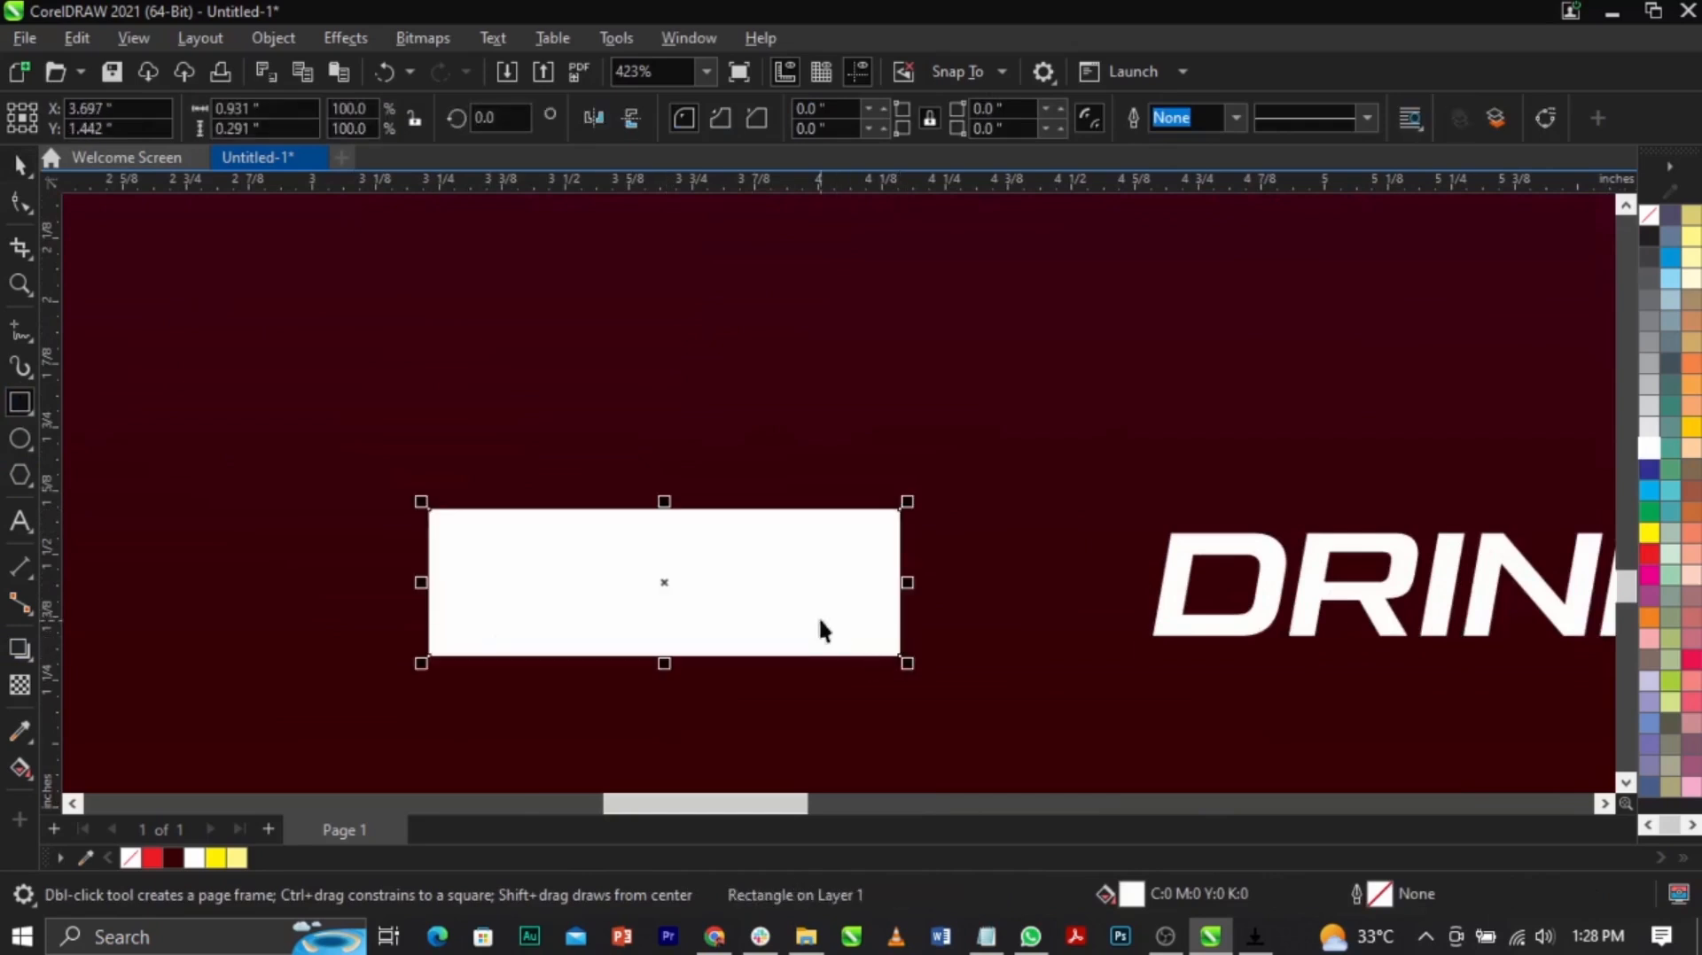
key("space")
Step: Remove the fill from the rectangle over the word EAT and give it a white outline
left_click(132, 858)
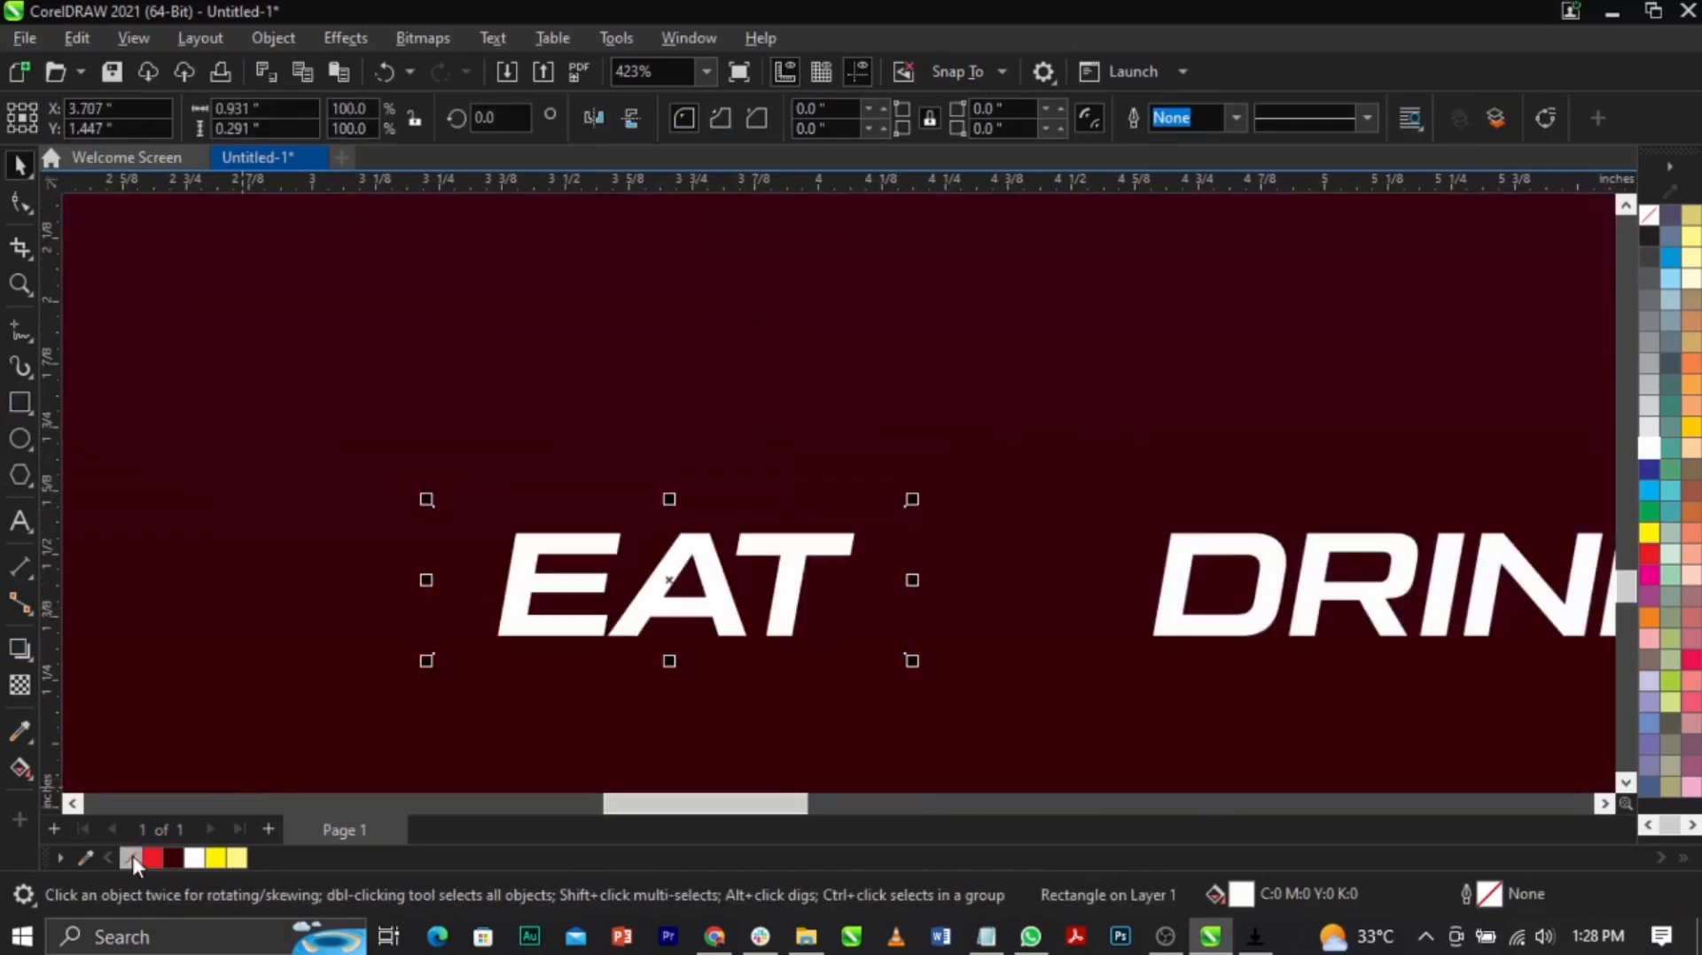
right_click(1648, 449)
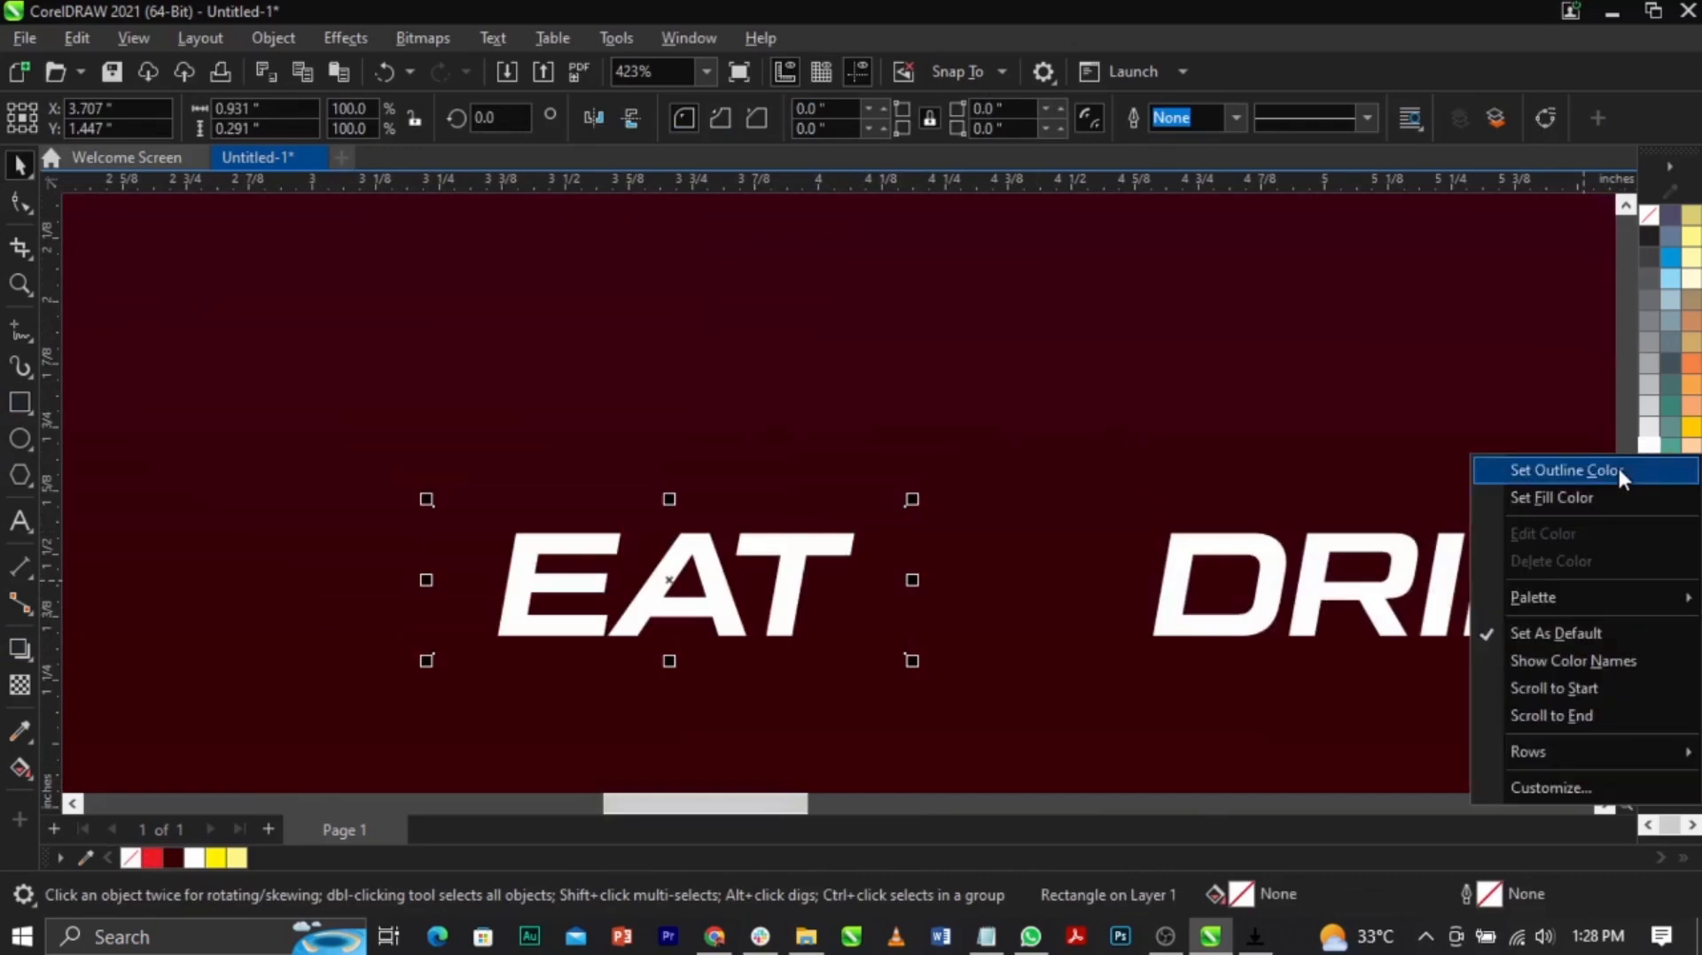
left_click(1619, 465)
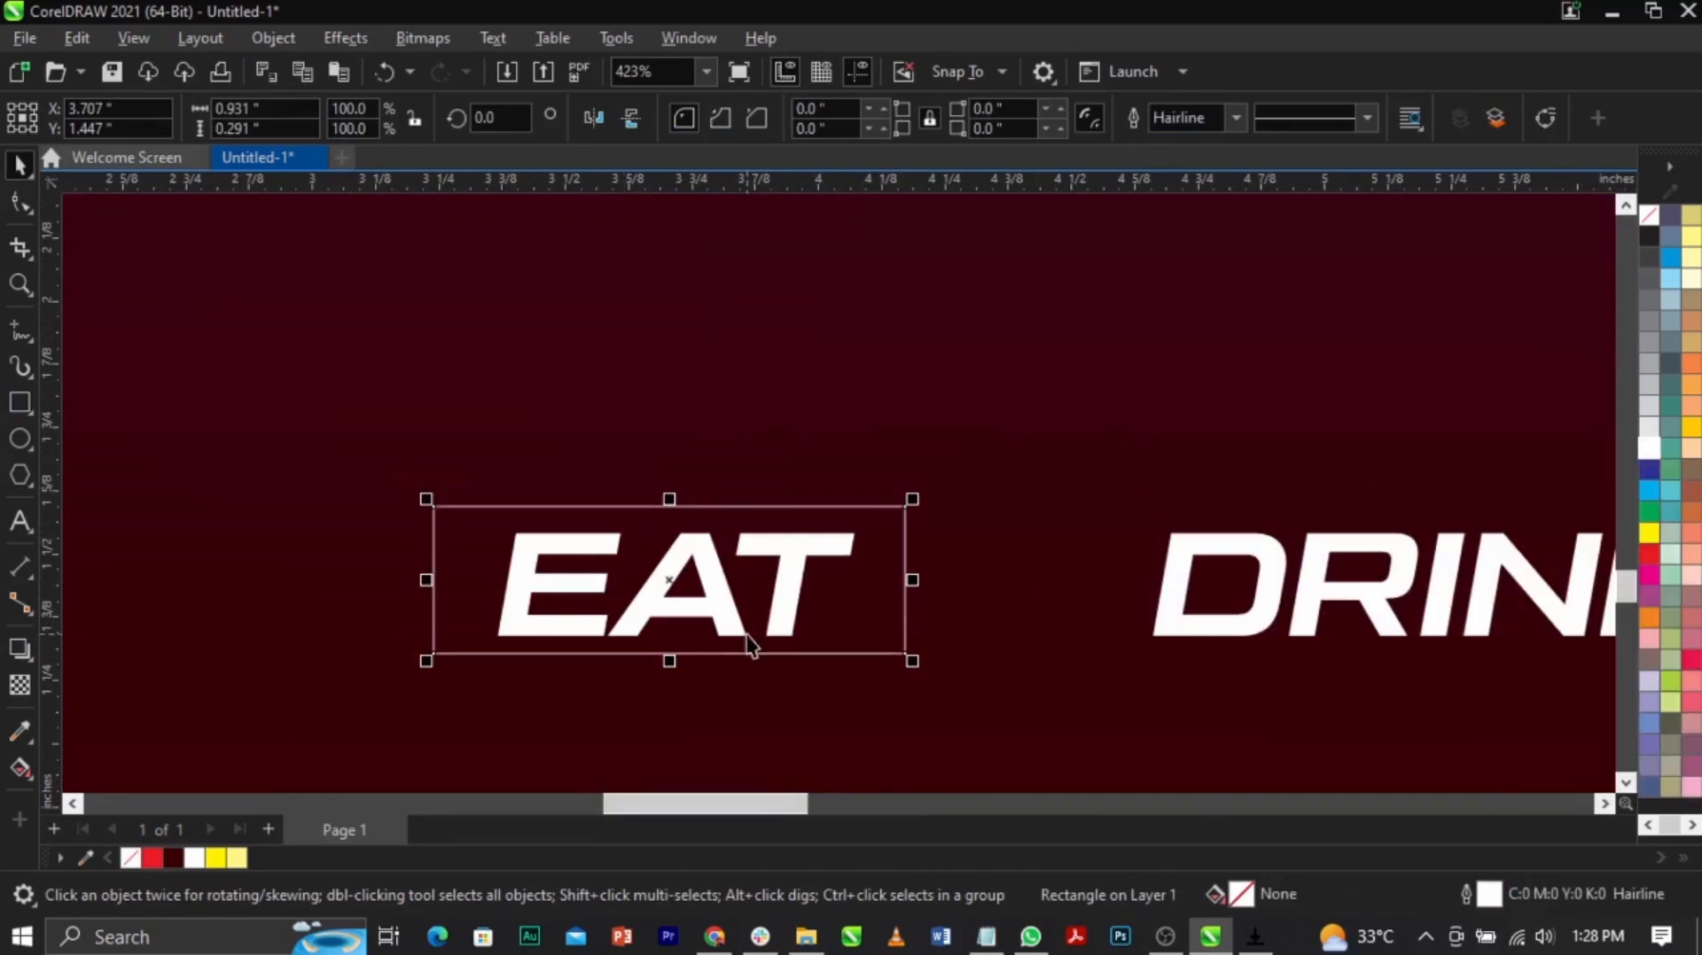
Step: Set the outline of the box around EAT to 1 pt and colour it red
scroll(751, 645, "up", 1)
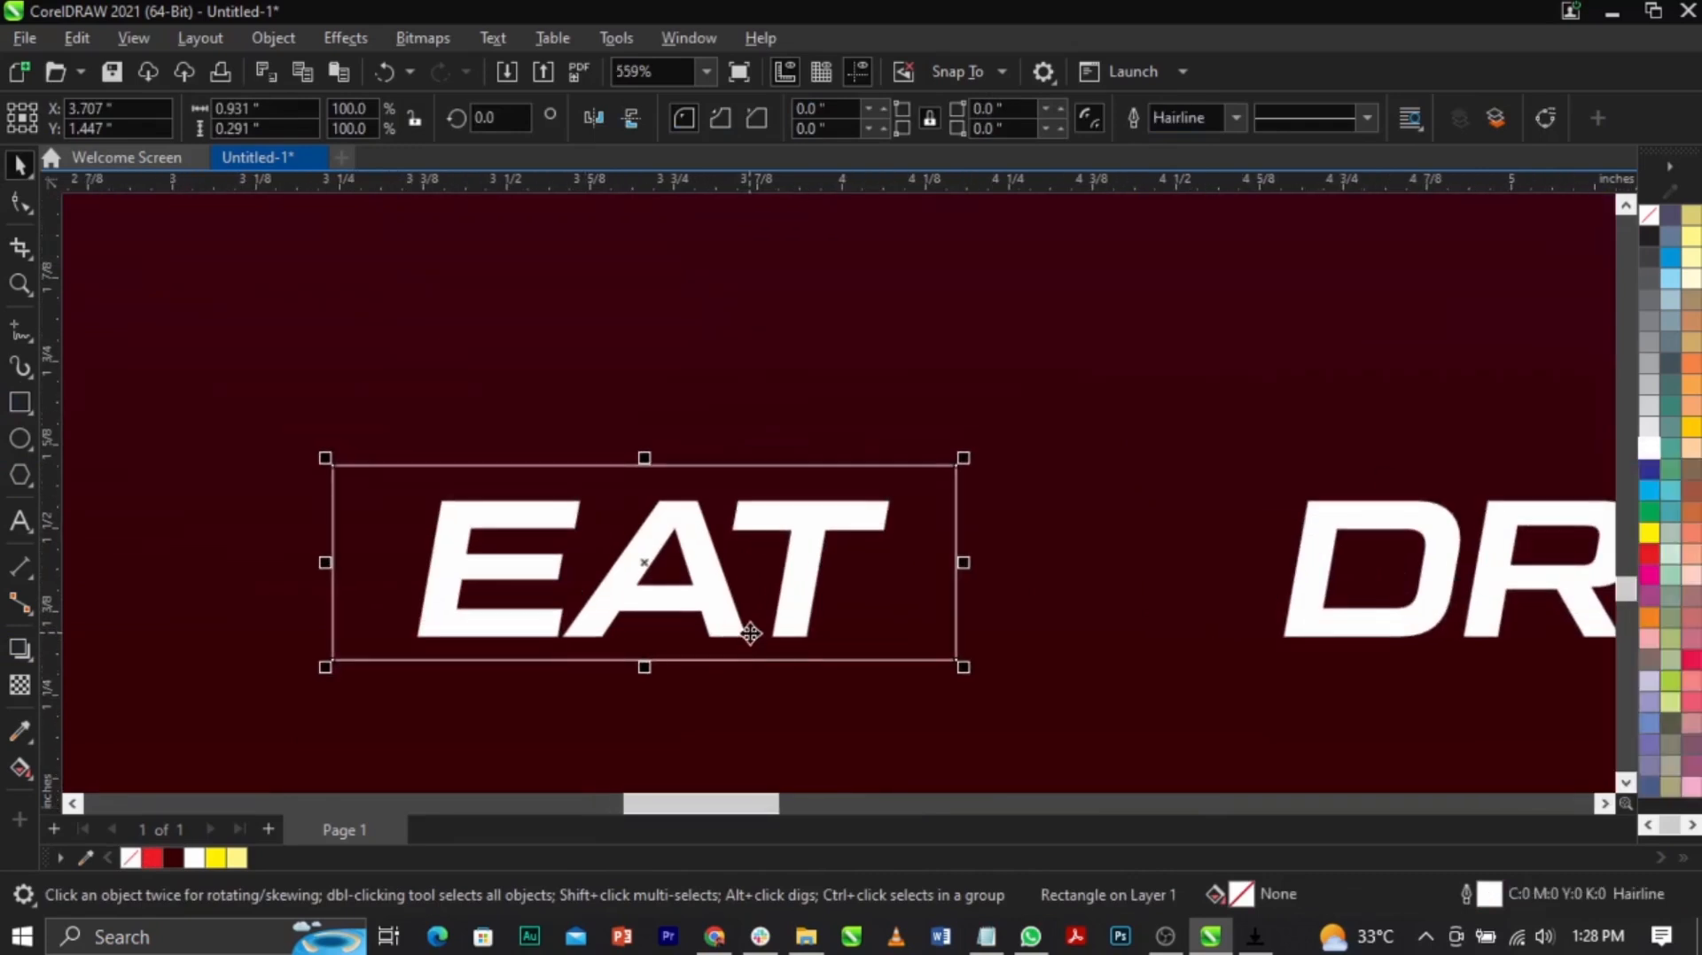
key("F12")
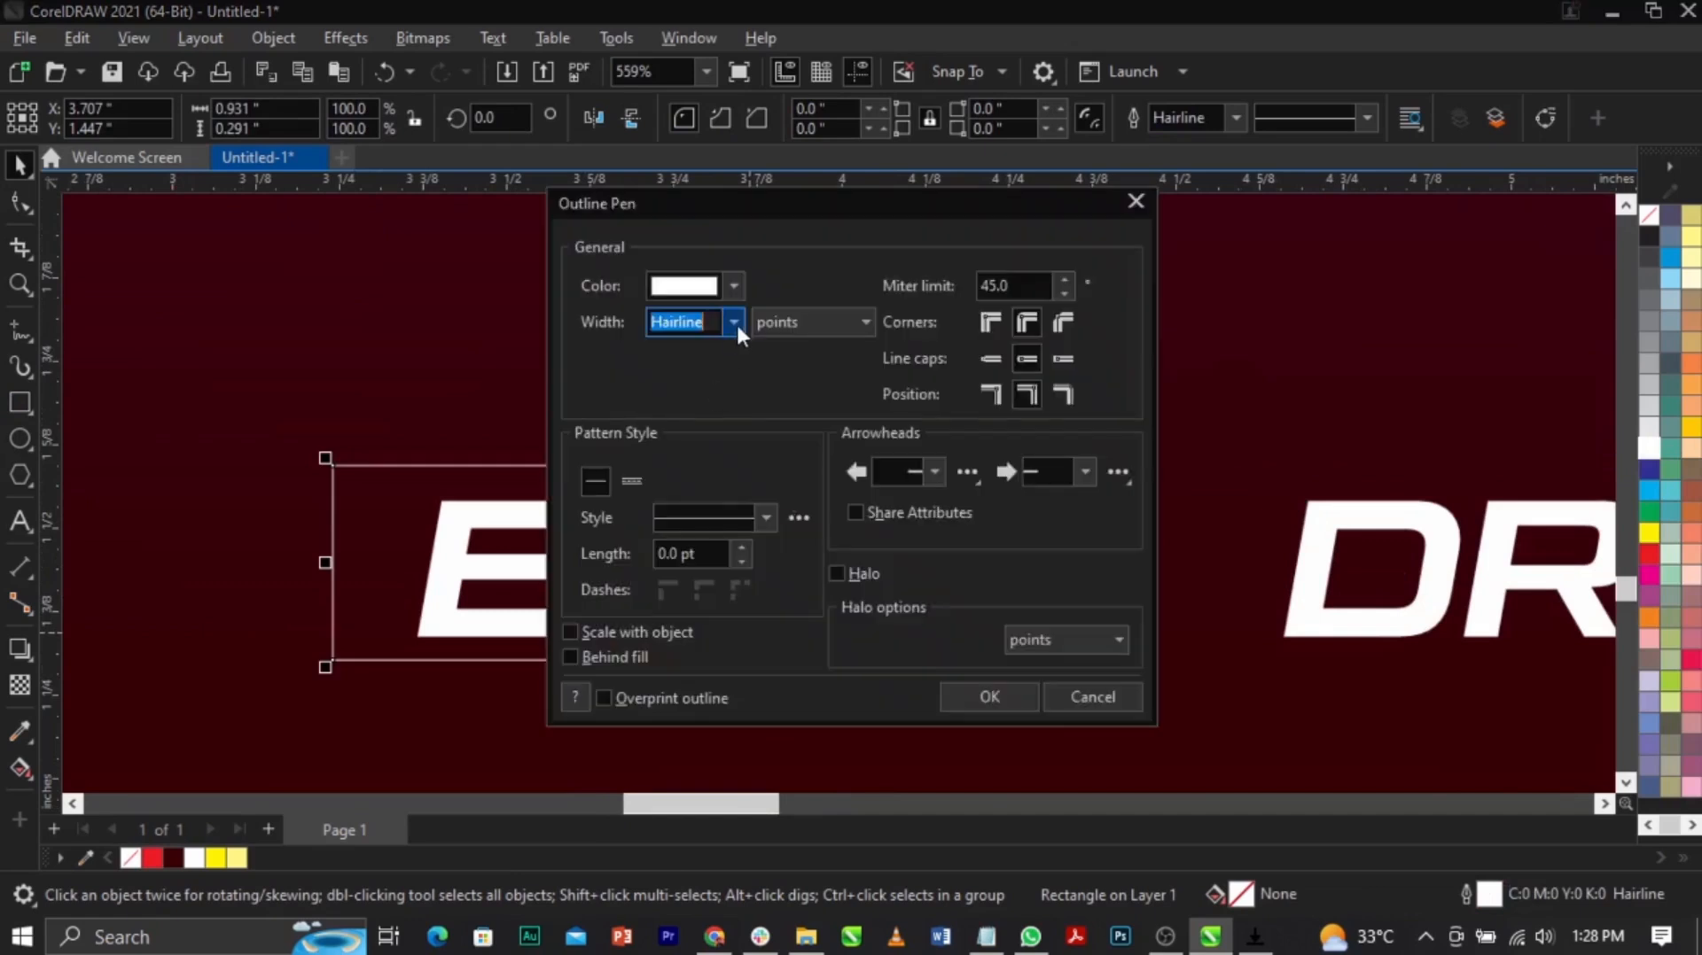
left_click(735, 322)
left_click(679, 420)
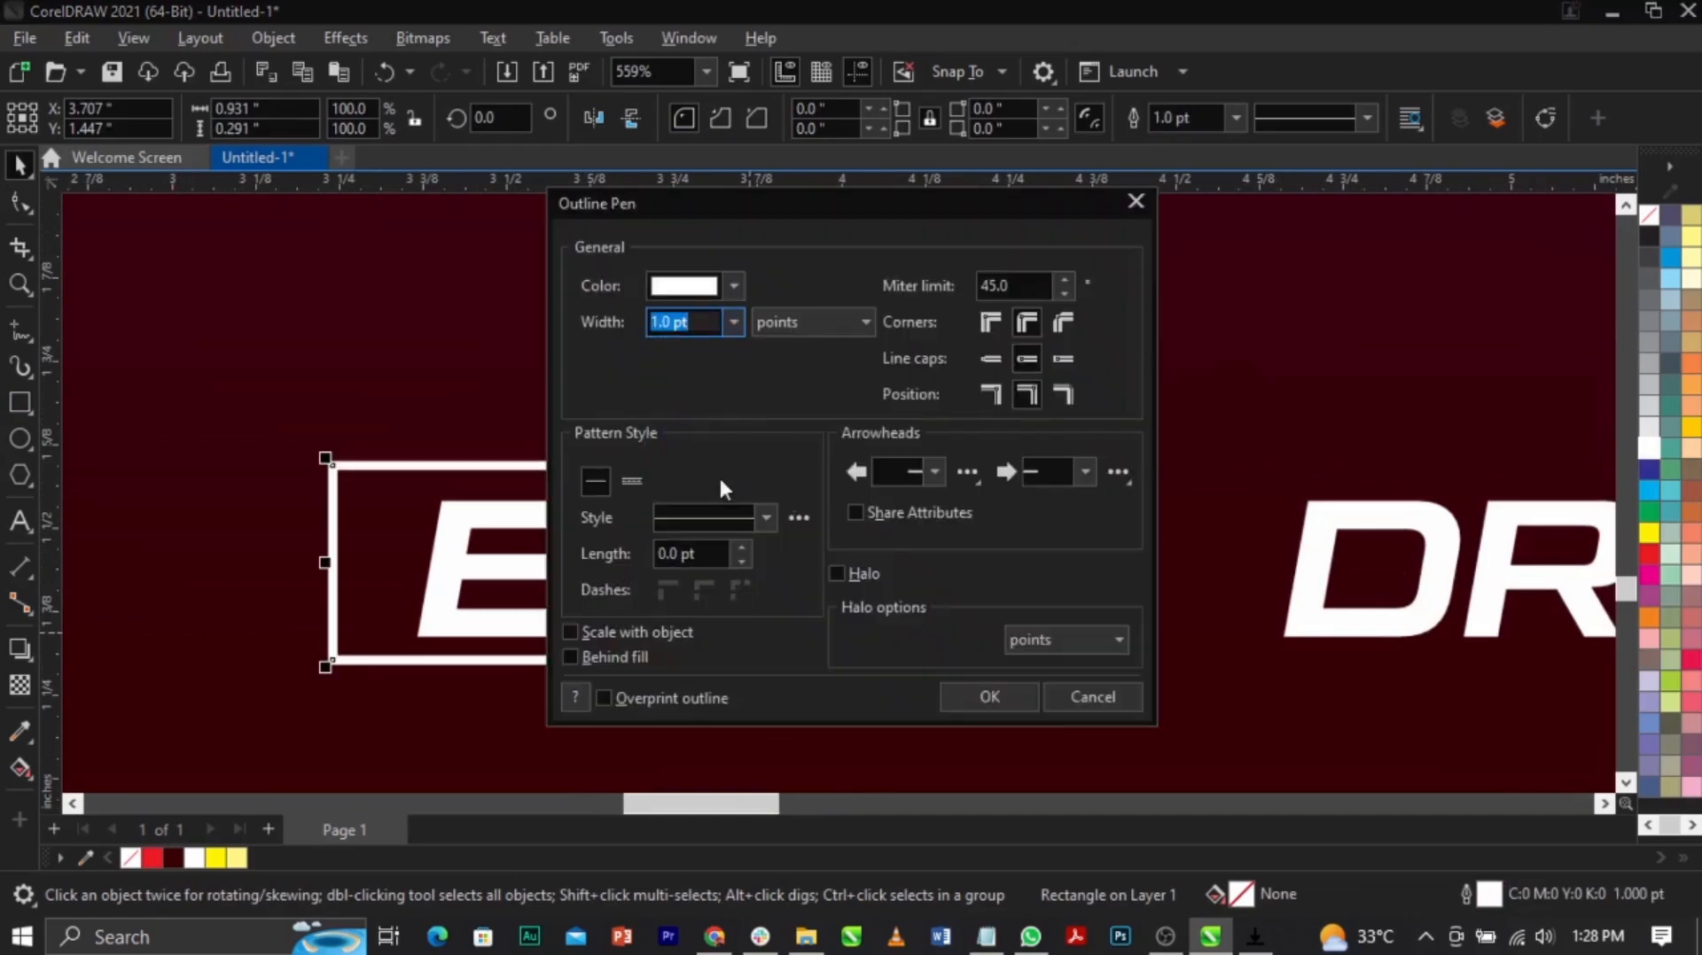
left_click(1012, 705)
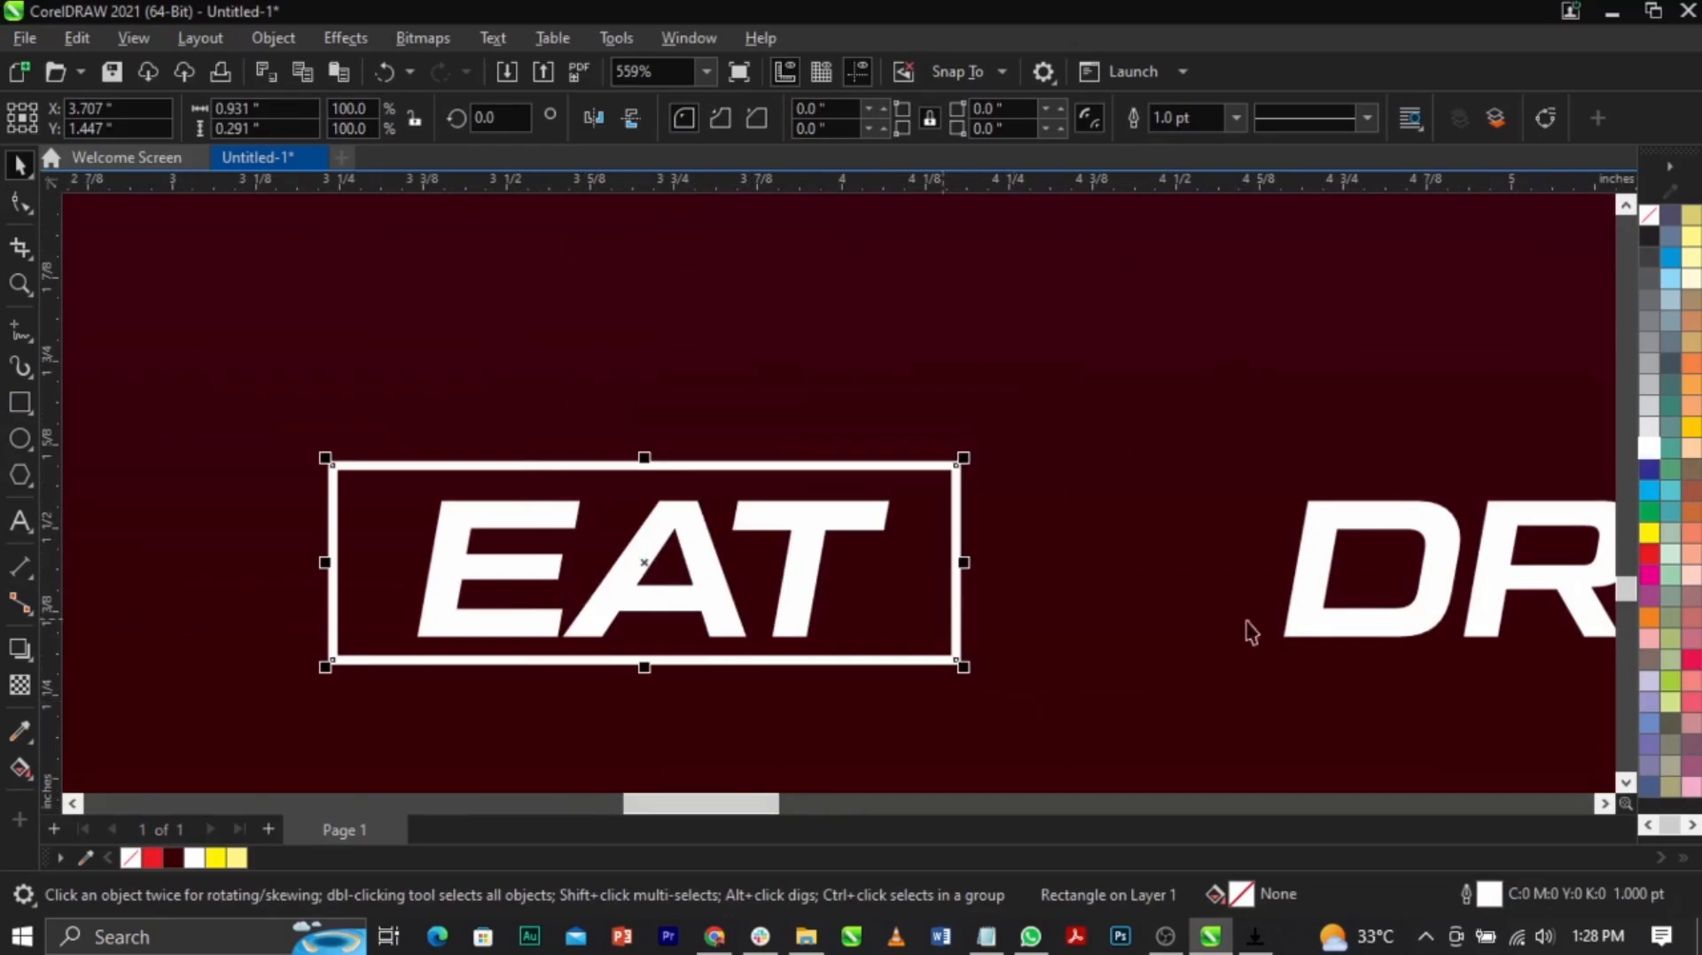
right_click(1658, 561)
left_click(1640, 574)
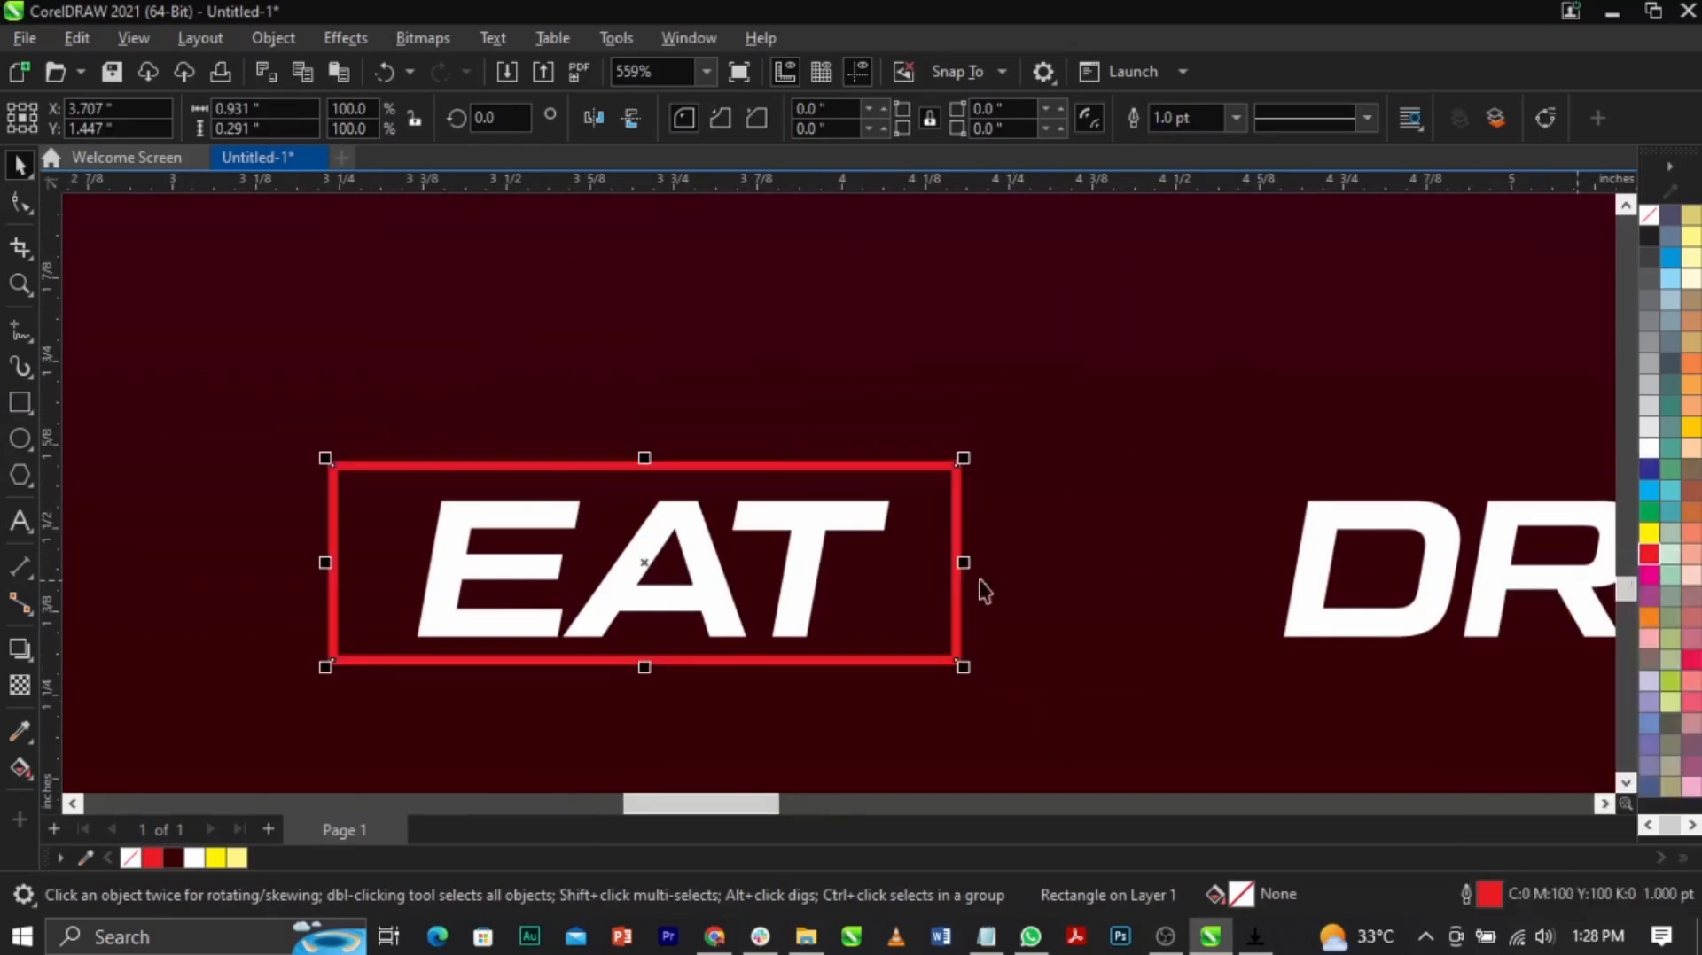
Step: Duplicate the red box from EAT toward the word DRINK, placing the copy at about X 4.806 inches
scroll(588, 533, "down", 3)
scroll(620, 545, "up", 4)
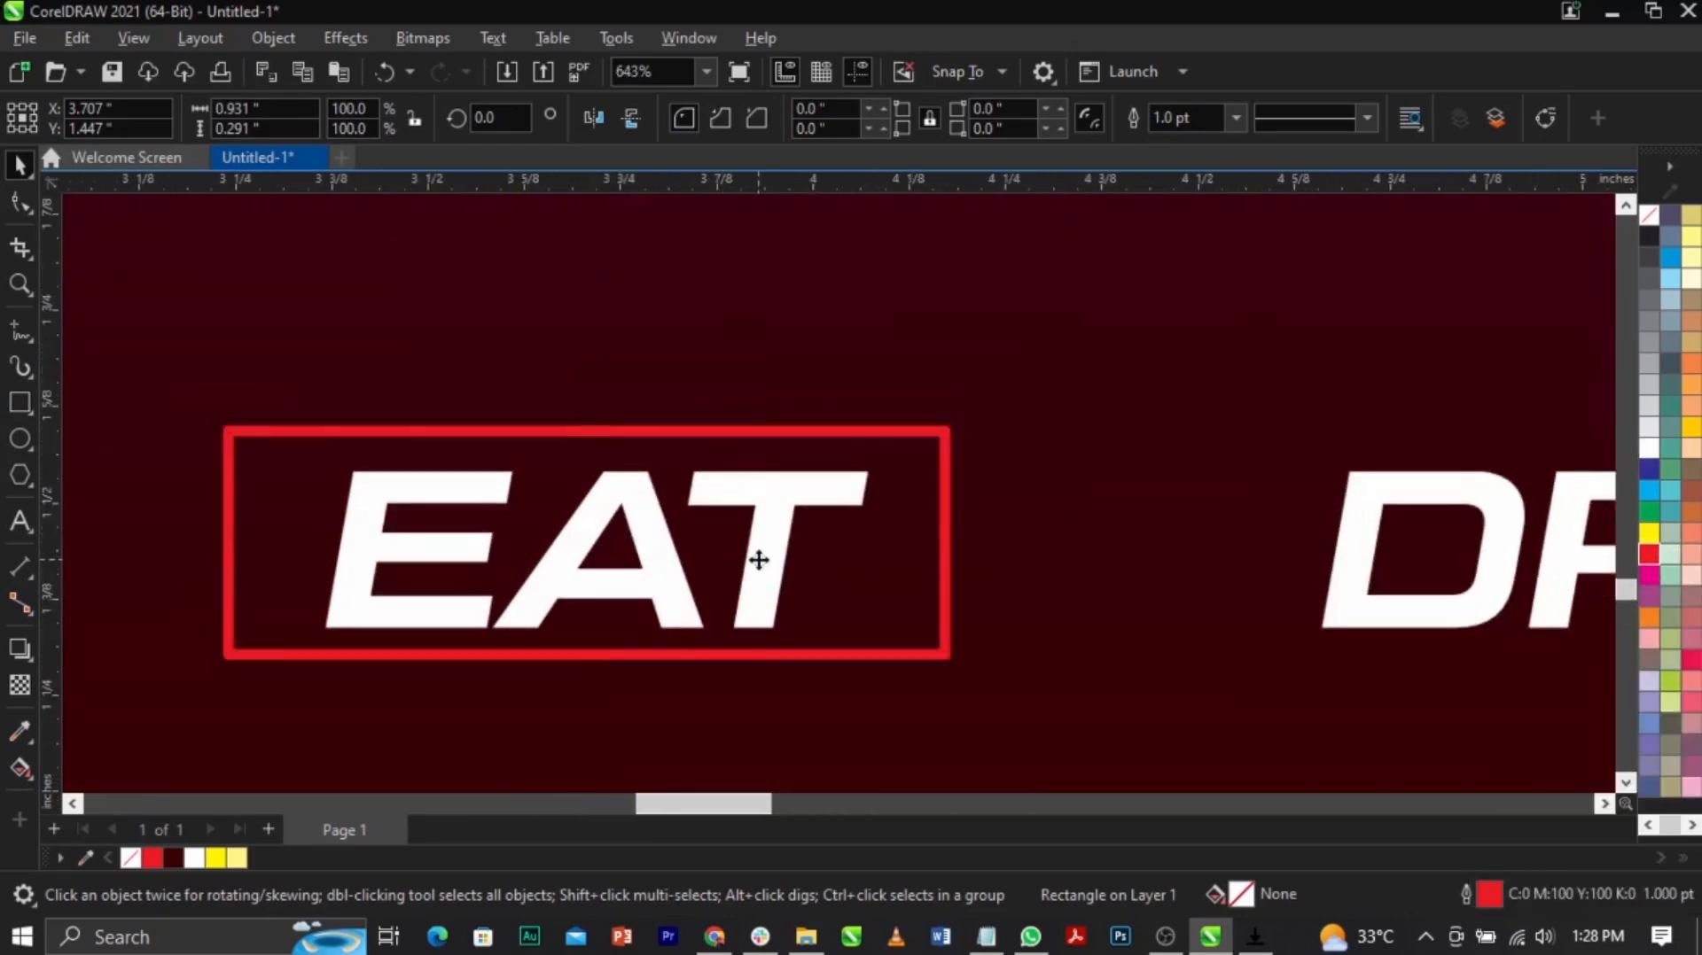
left_click(758, 559)
scroll(826, 552, "down", 4)
left_click_drag(814, 560, 1085, 566)
scroll(676, 488, "down", 1)
key("z")
left_click_drag(653, 487, 1394, 654)
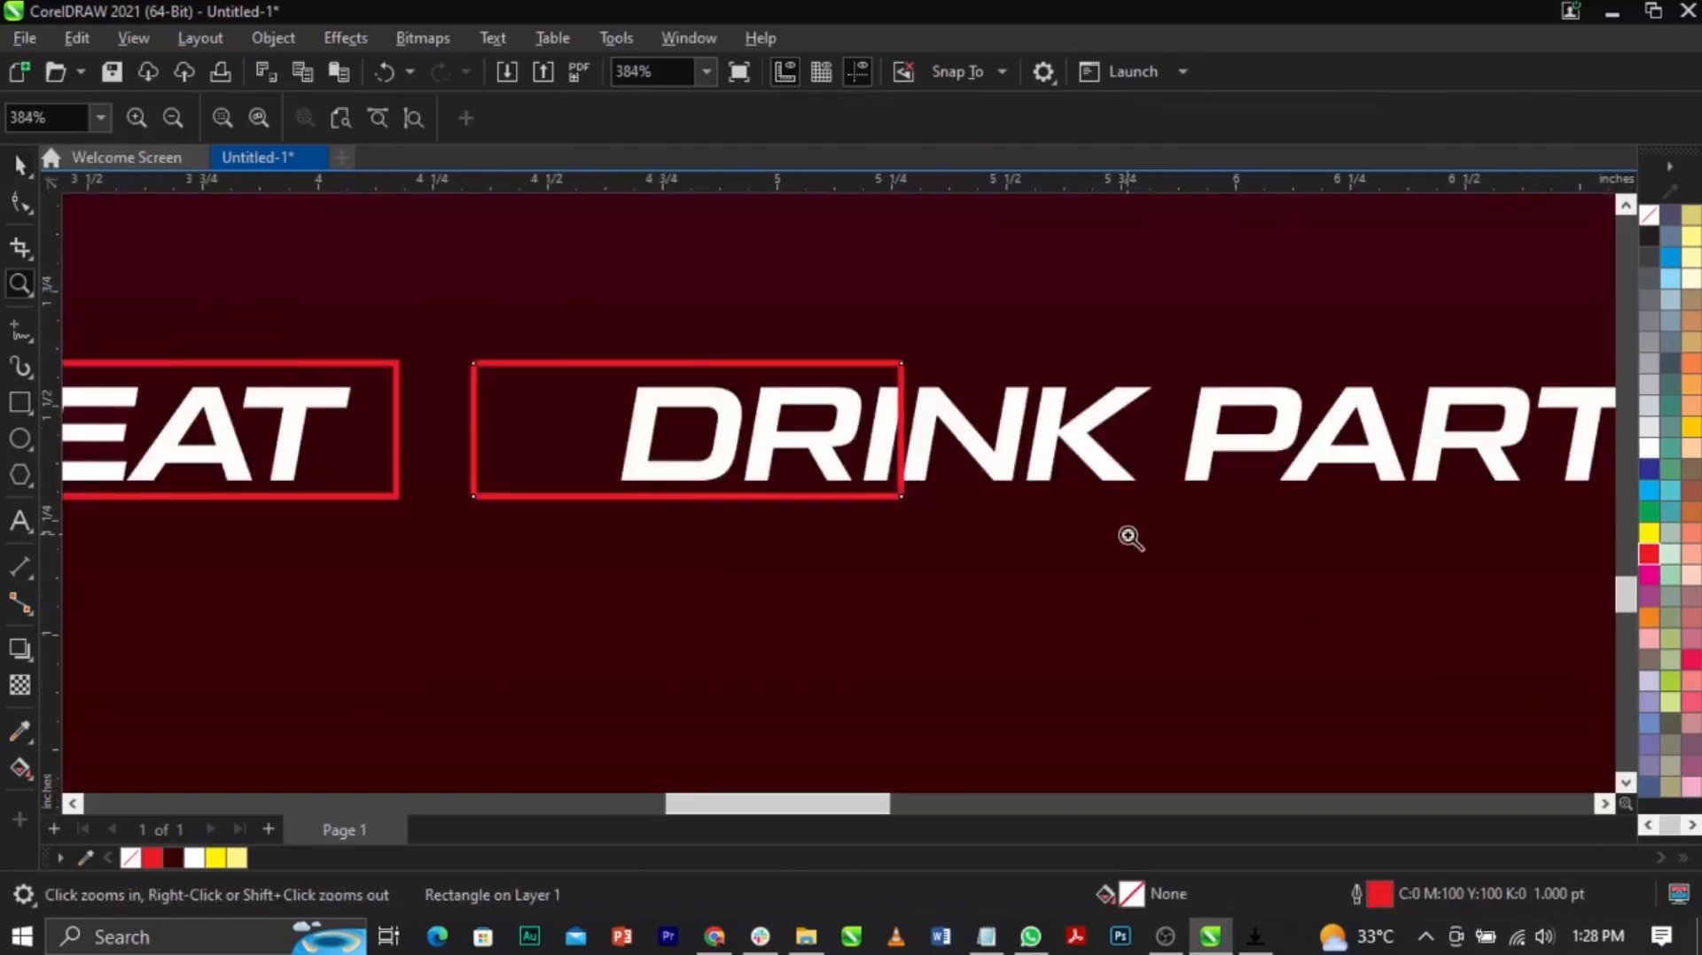
Step: Change the copied box's outline to yellow and widen the box to about 1.388 inches
key("space")
right_click(1650, 541)
left_click(1606, 545)
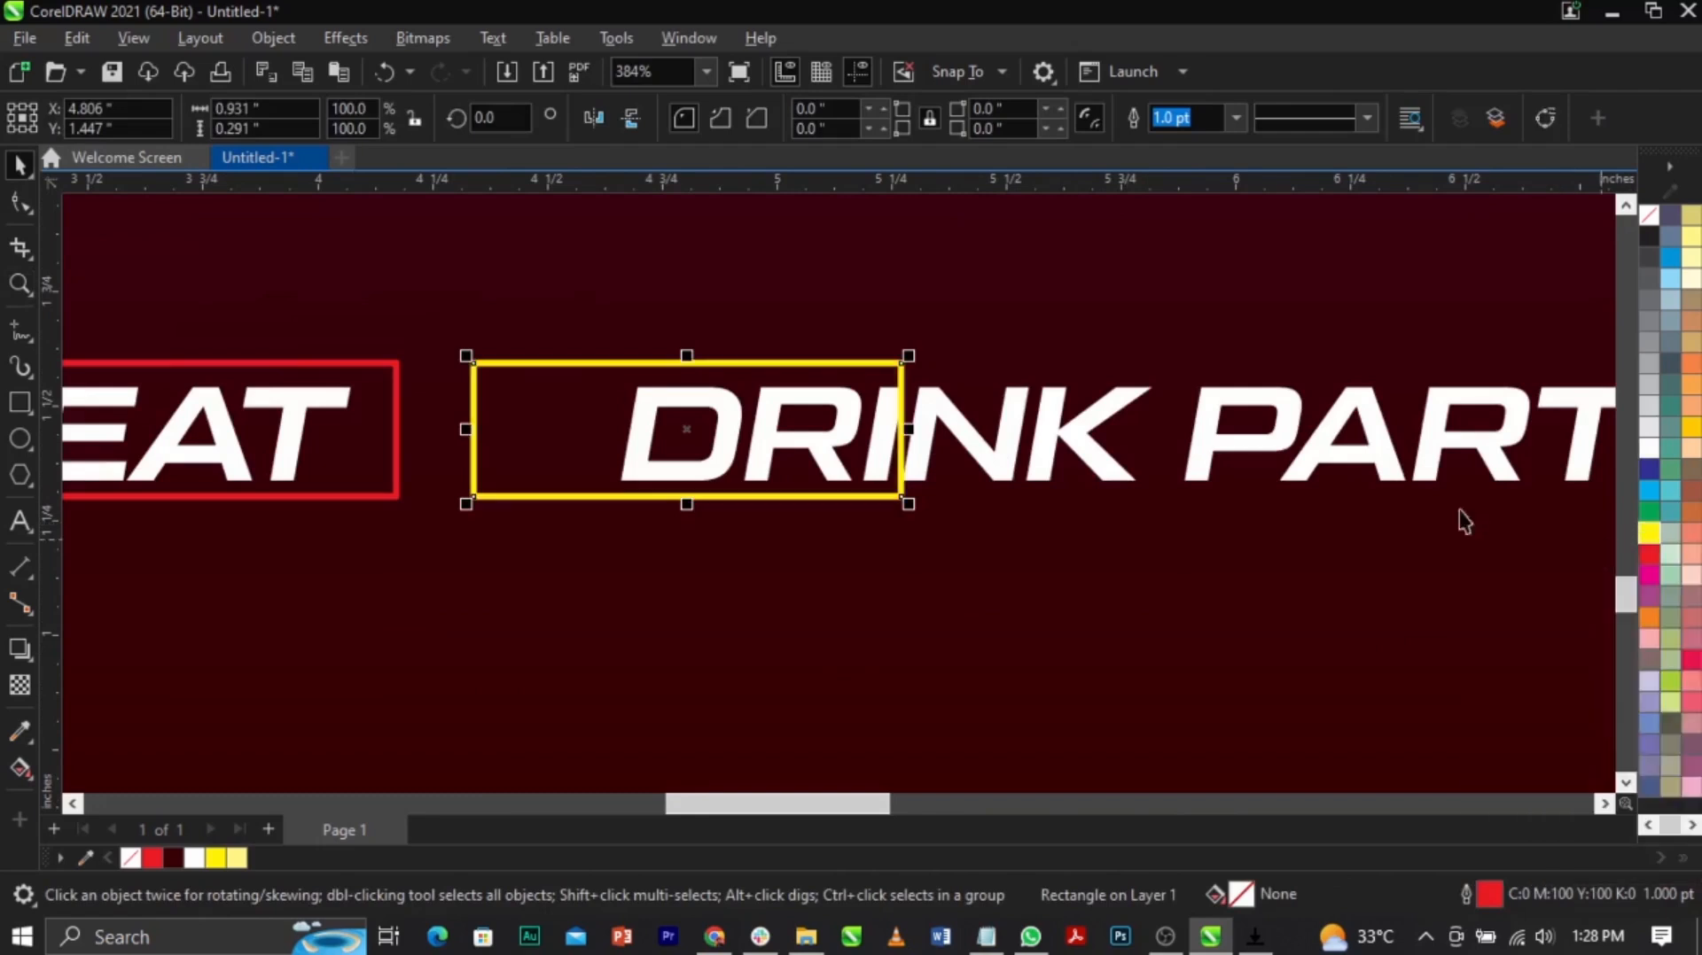
left_click_drag(919, 434, 1121, 409)
Step: Centre the word DRINK horizontally and vertically inside the yellow box
left_click(1130, 394)
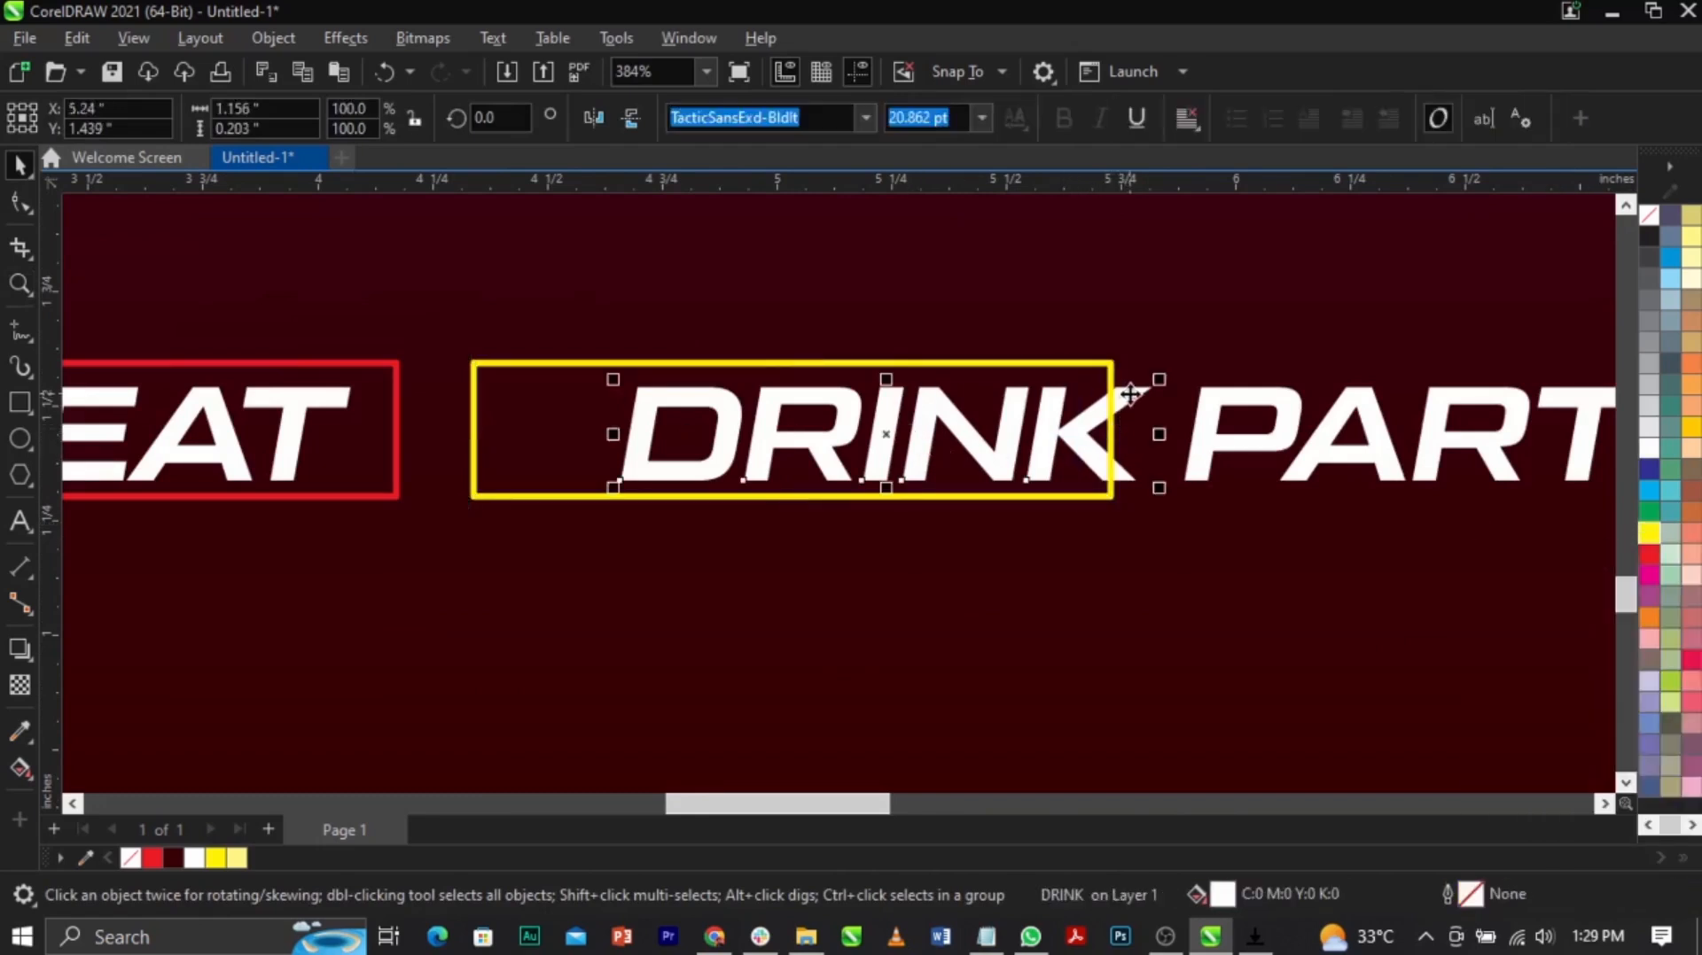
left_click(1055, 364, "shift")
key("c")
key("e")
left_click(1040, 480)
left_click(1095, 559)
Step: Duplicate the yellow box over the word PARTY, placing the copy at about X 6.561 inches
scroll(745, 492, "down", 2)
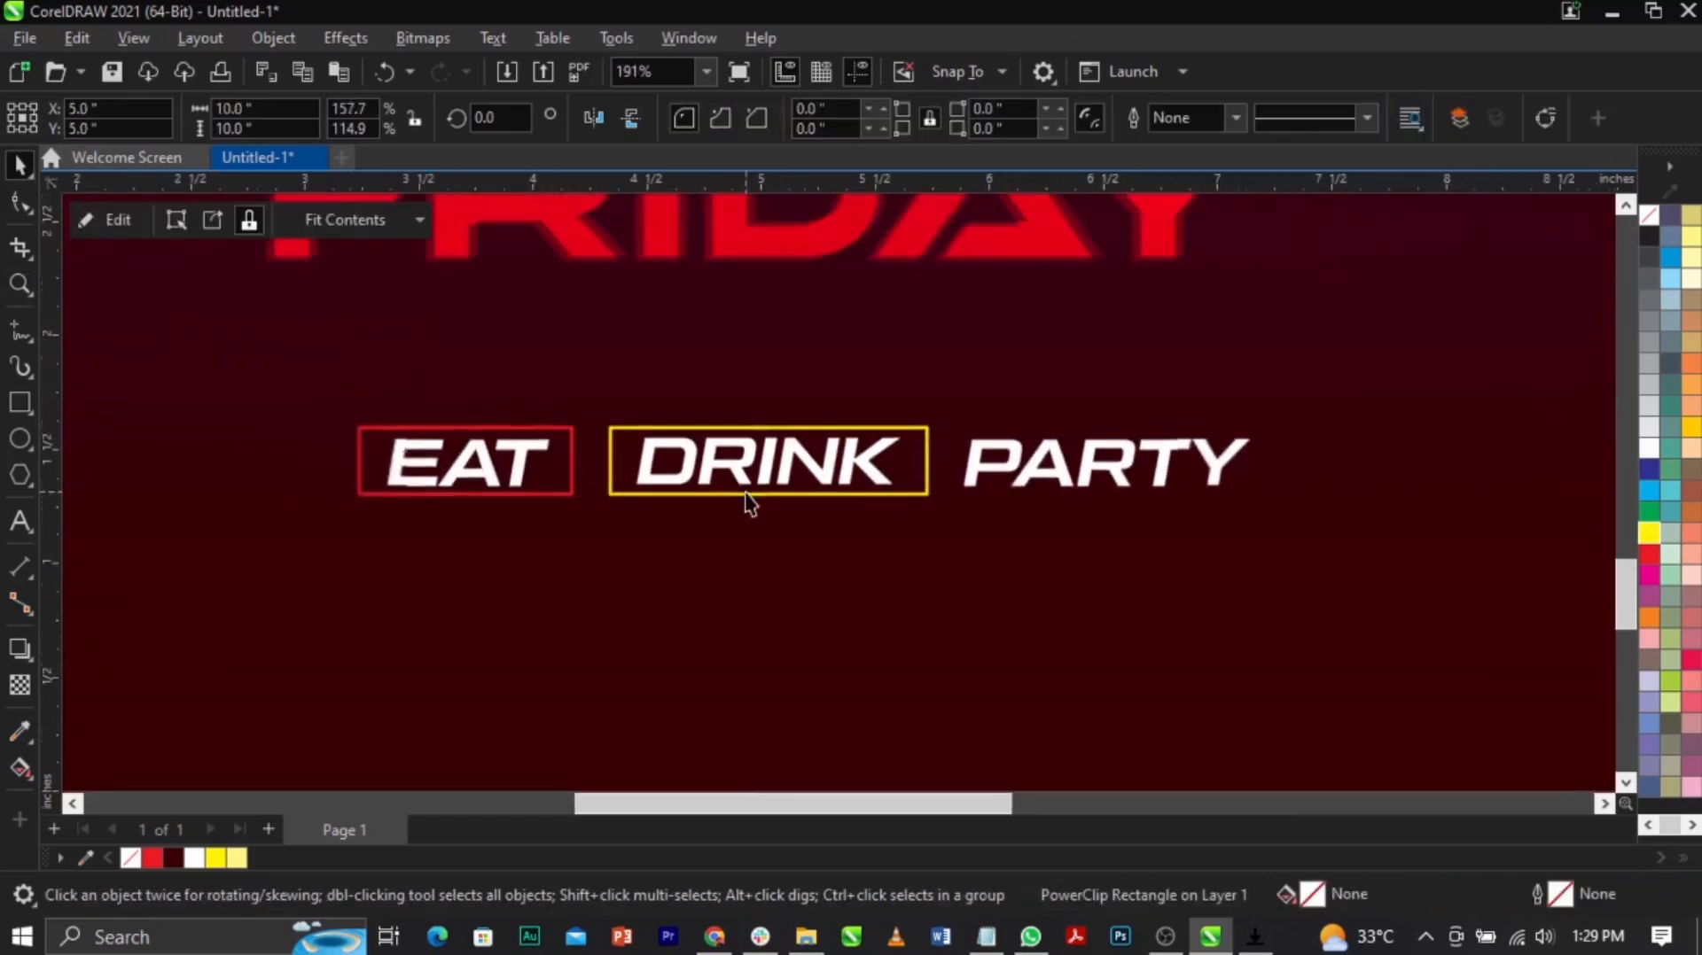
scroll(748, 503, "up", 1)
left_click_drag(779, 437, 1312, 431)
right_click(1311, 430)
left_click(1424, 357)
key("x")
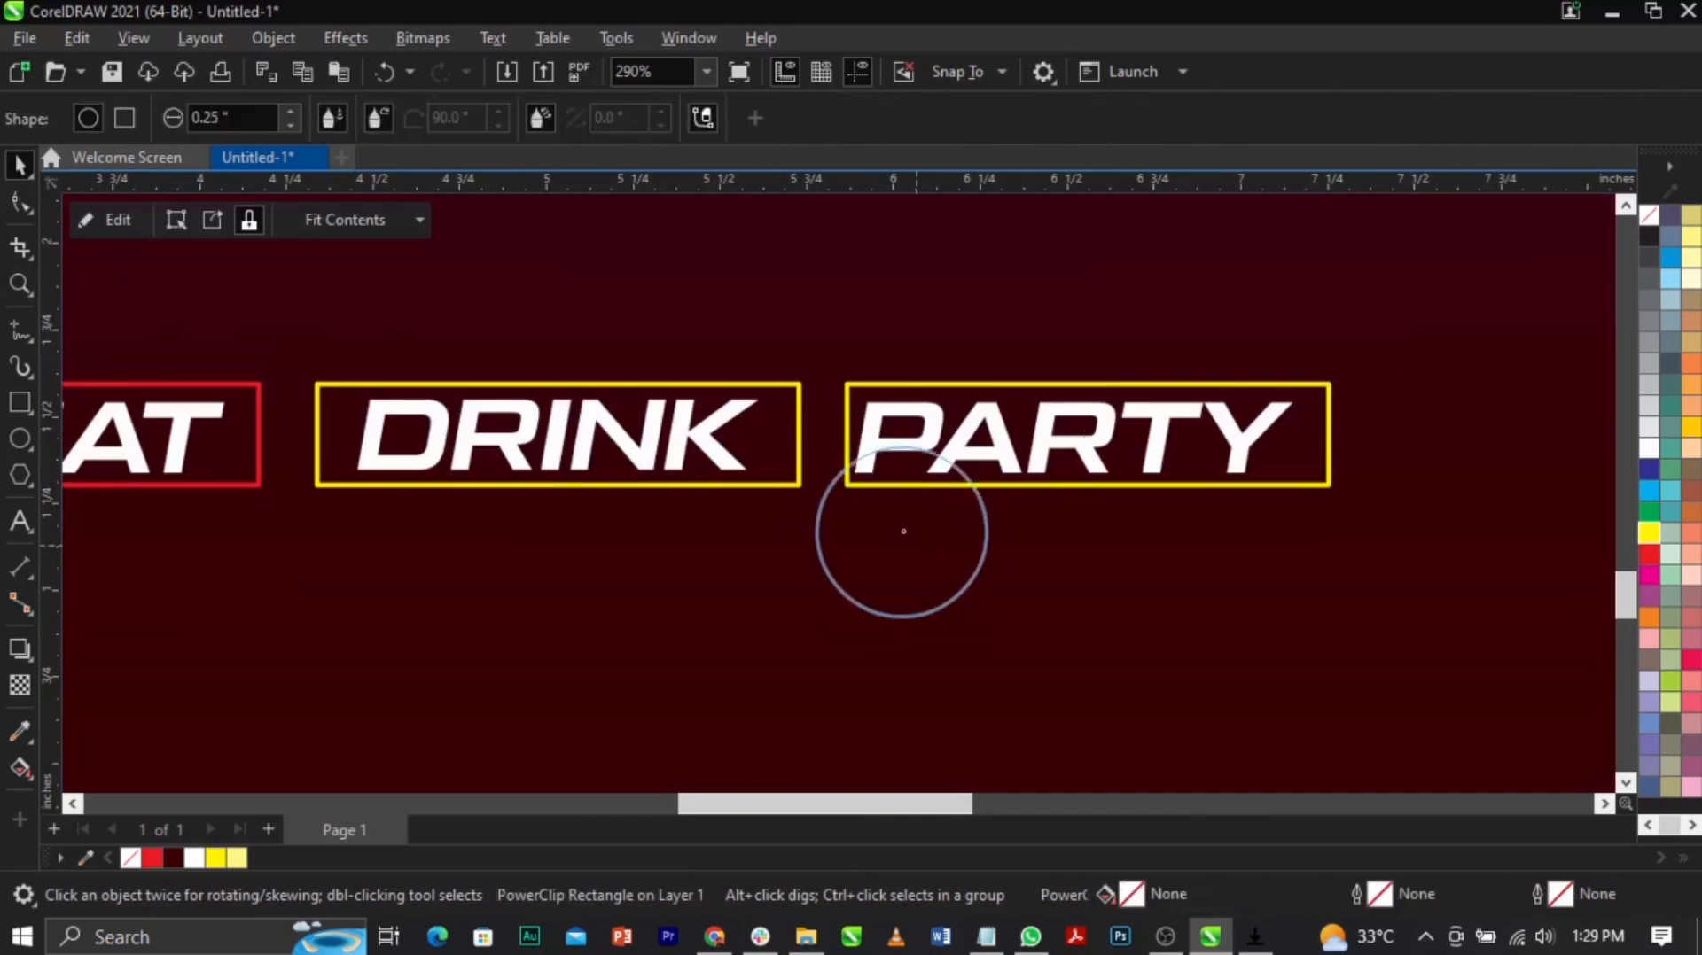
key("ctrl+z")
key("space")
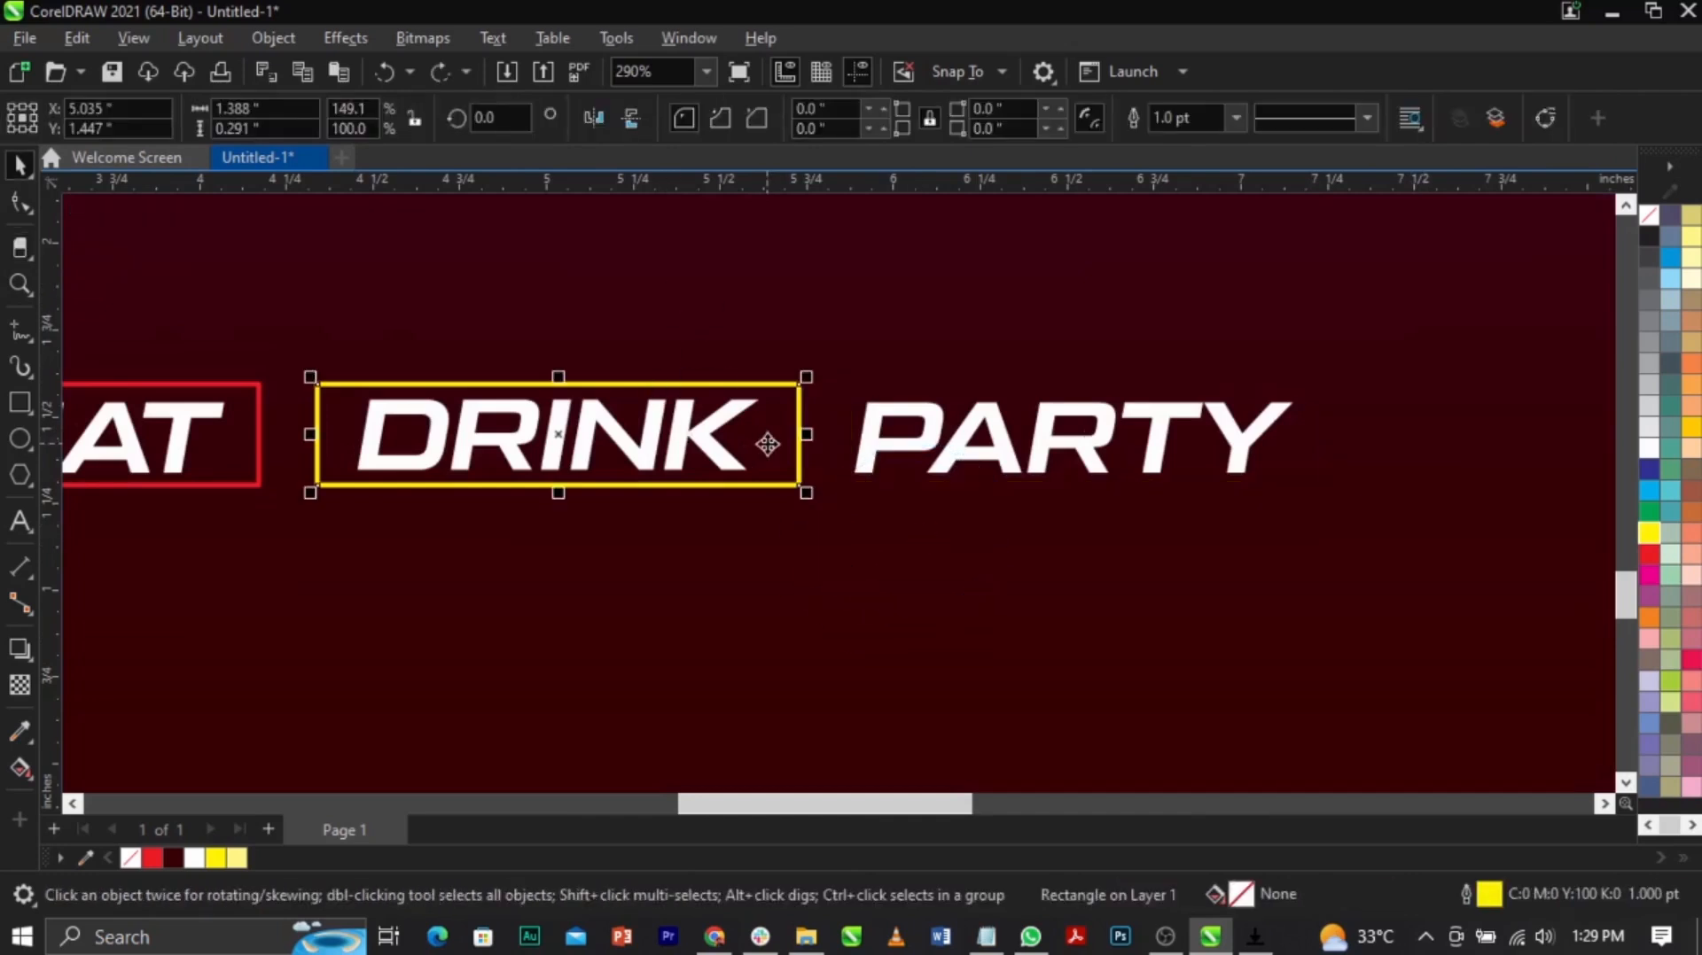
left_click(440, 71)
Step: Centre the word PARTY horizontally and vertically inside its yellow box
left_click(1259, 332)
left_click(1265, 423)
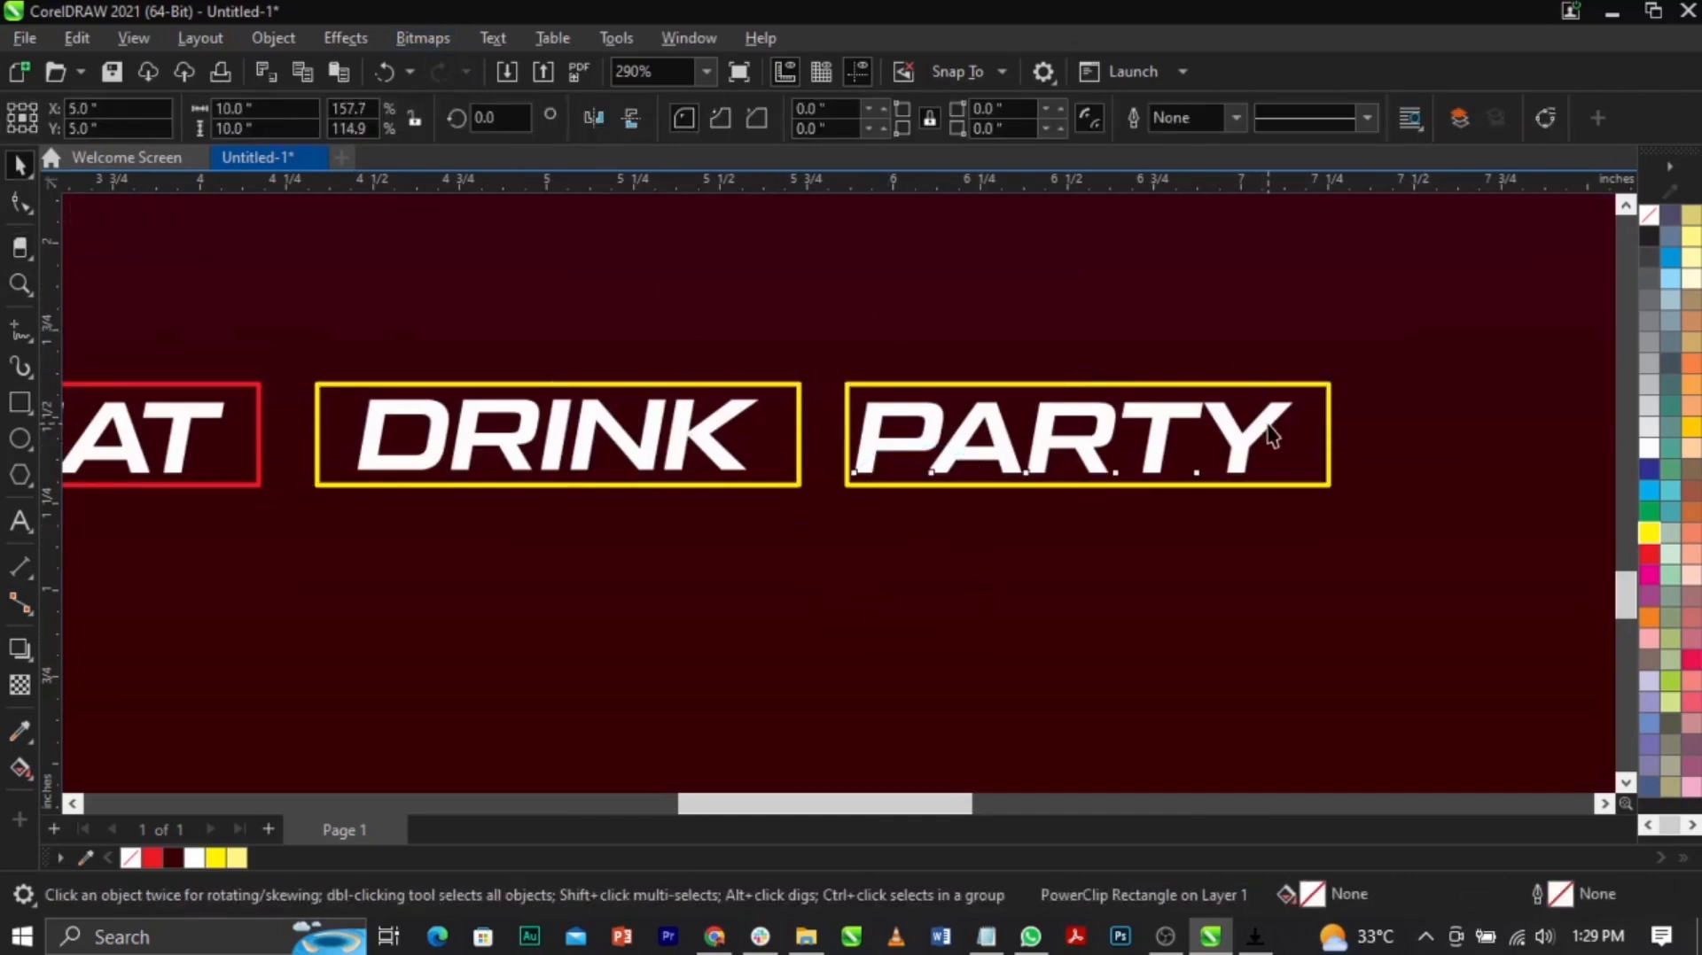
left_click(1327, 460, "shift")
key("c")
key("e")
left_click(1422, 390)
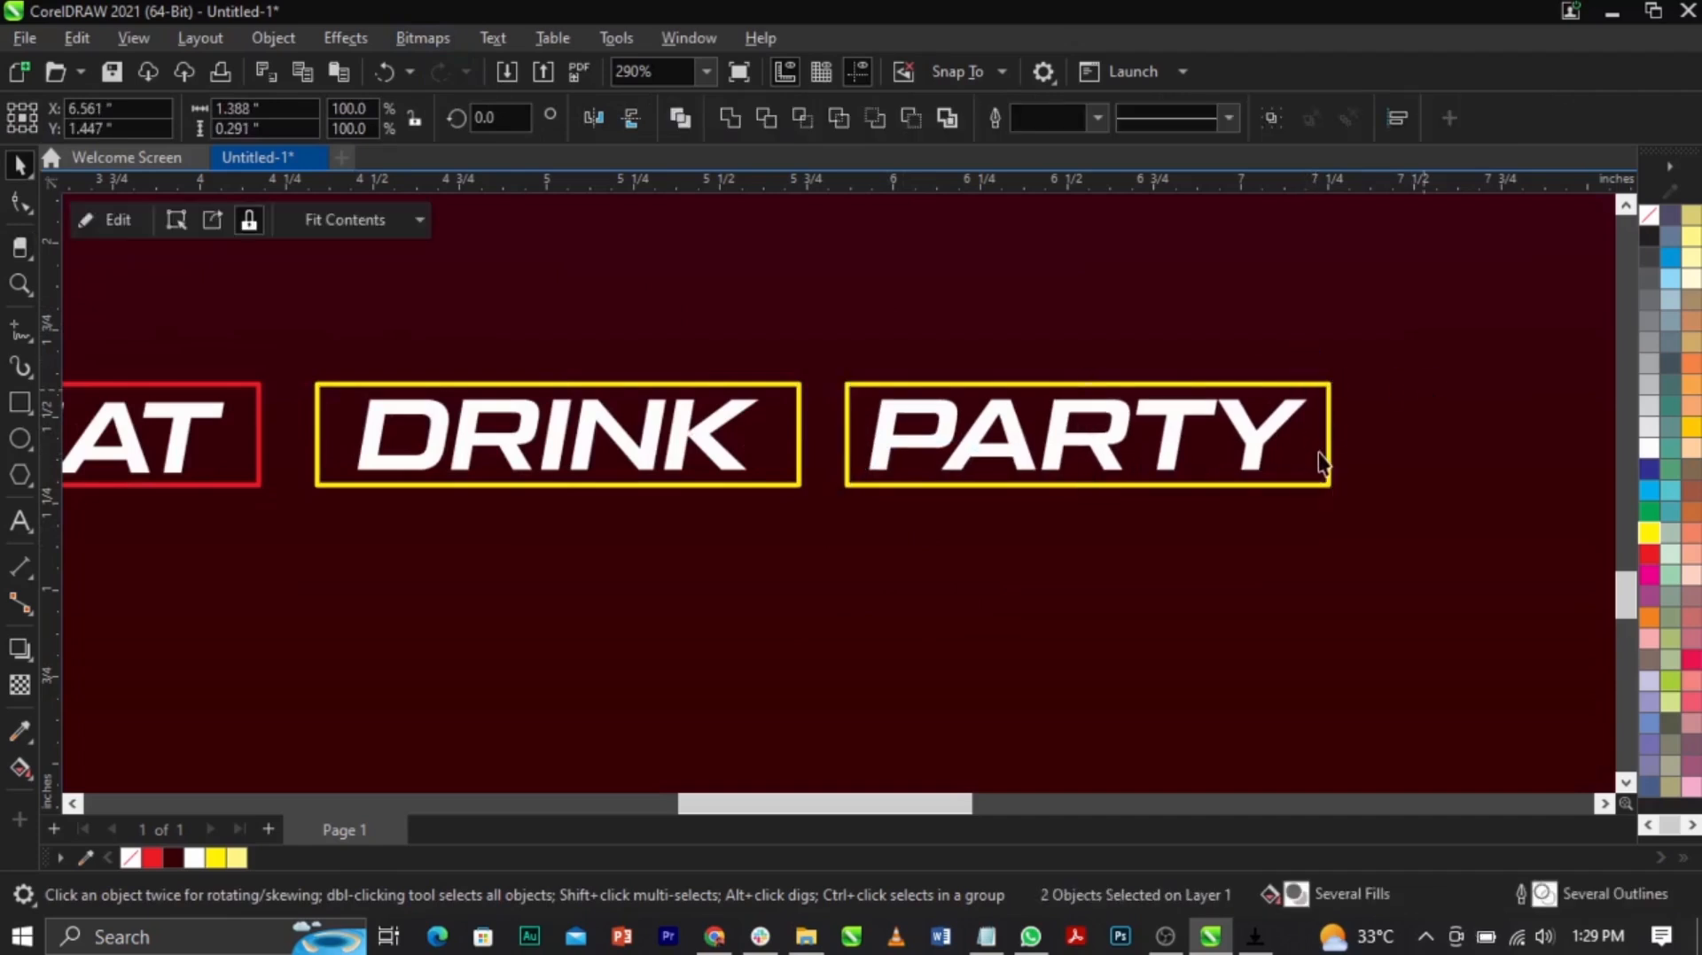
Step: Change the outline of the box around PARTY to cyan
left_click(1321, 457)
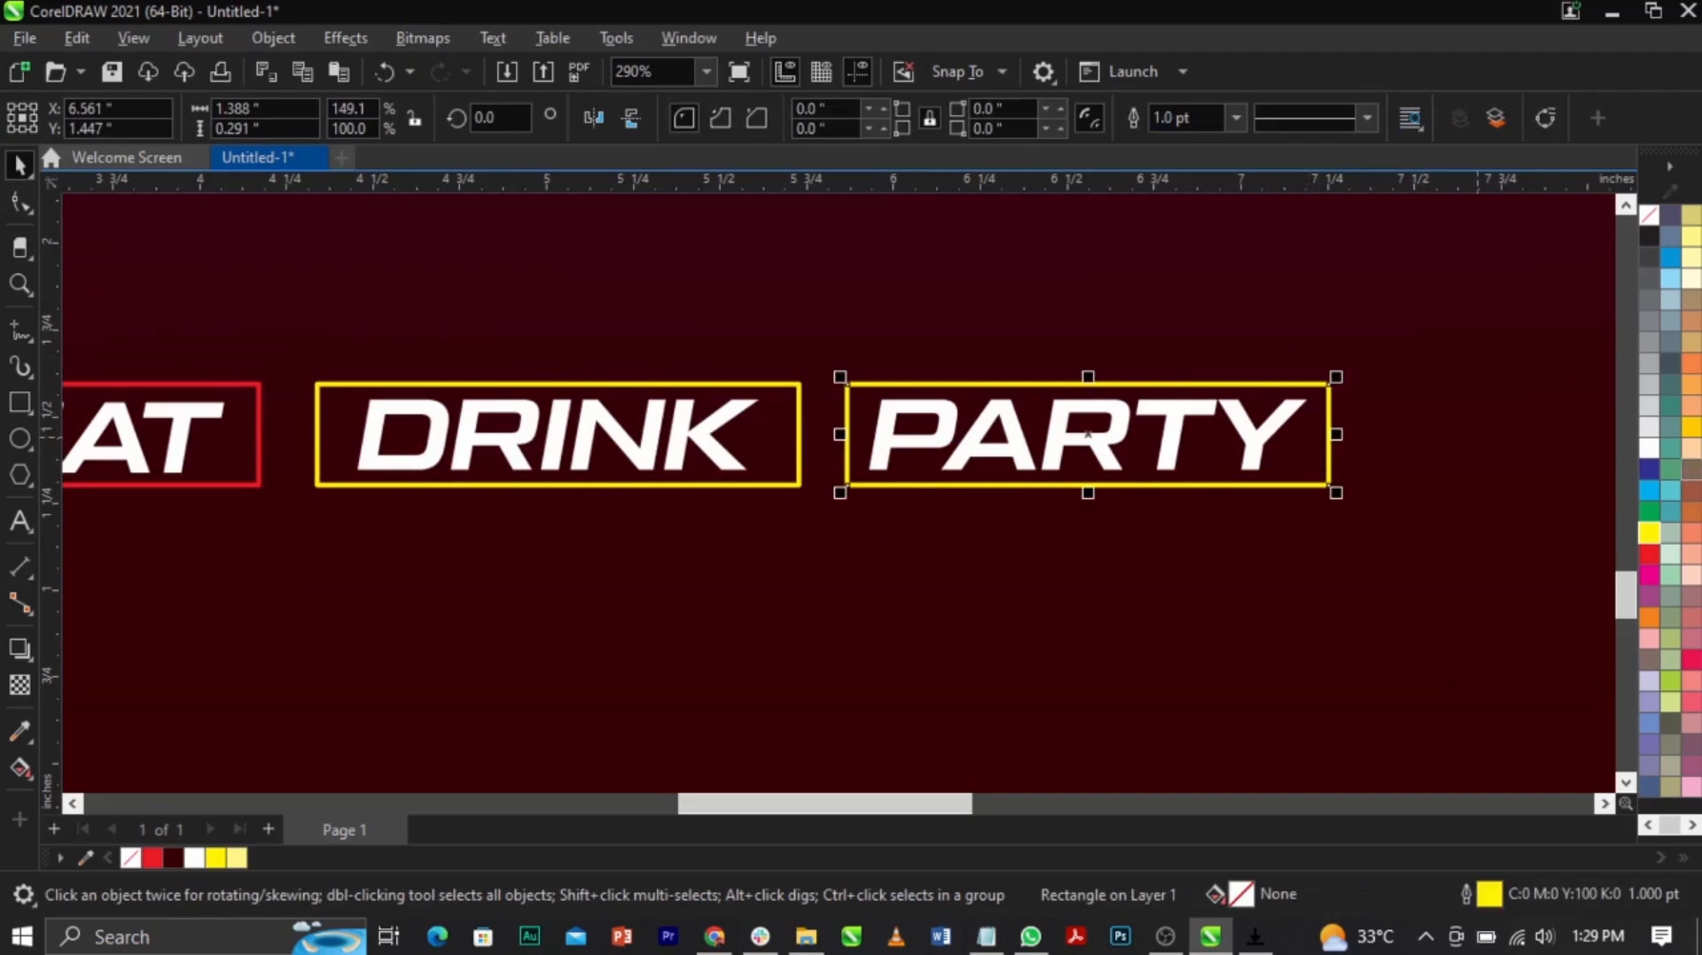
right_click(1650, 498)
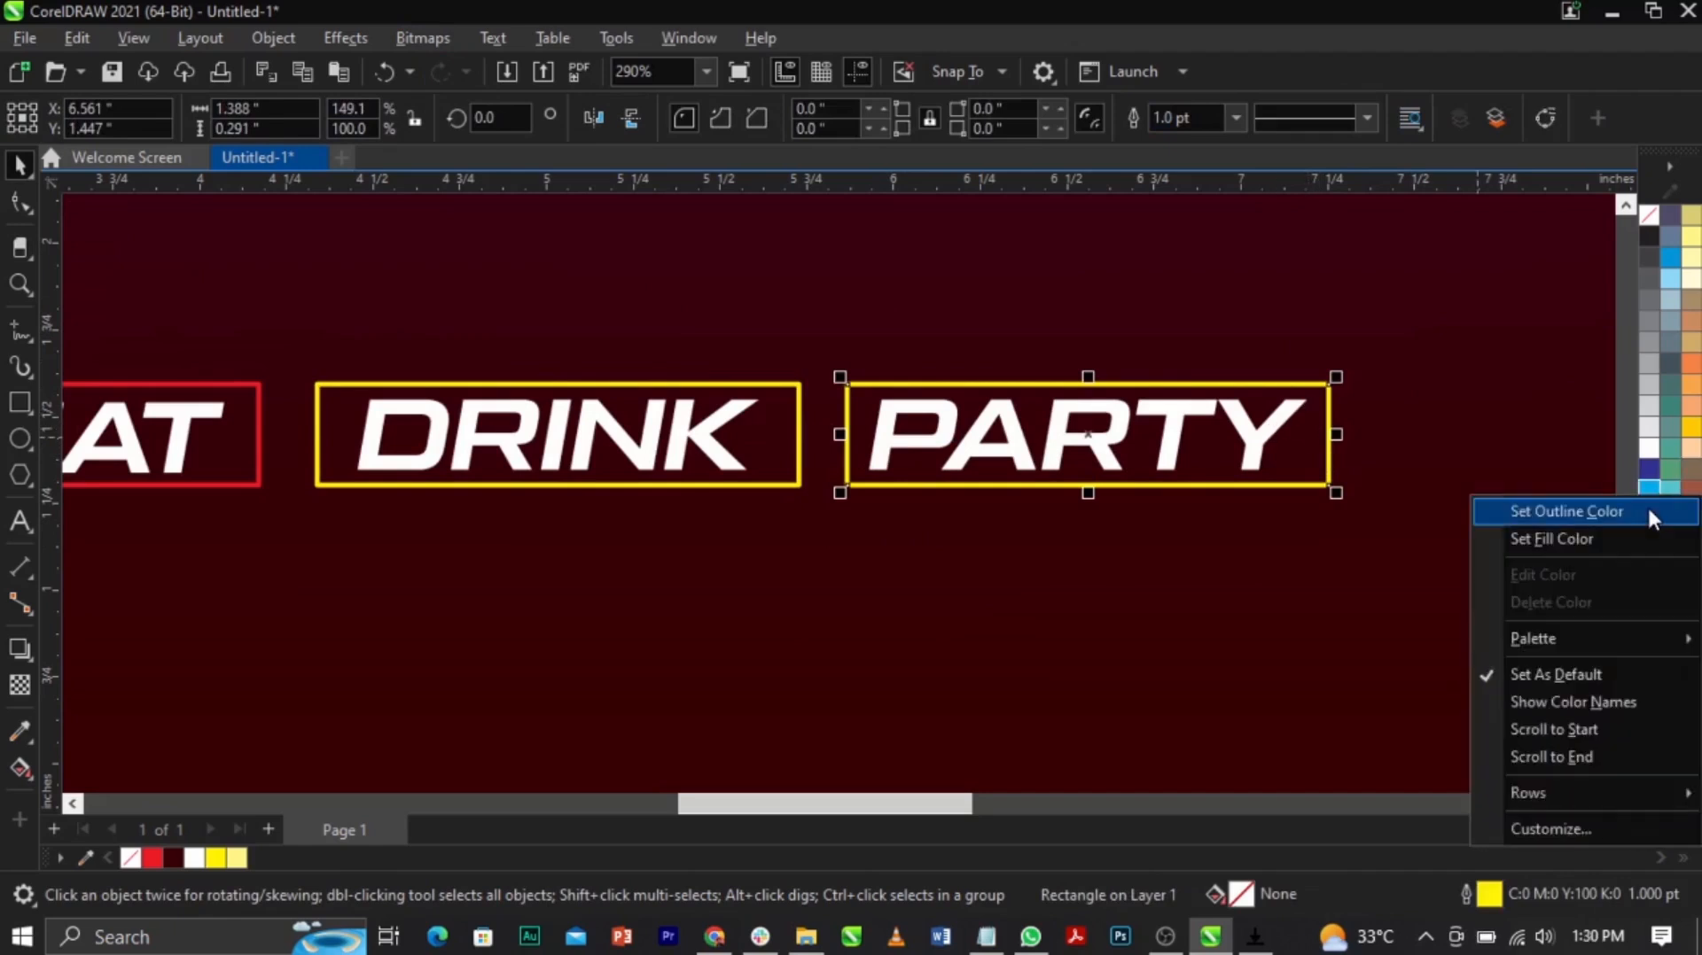
left_click(1646, 503)
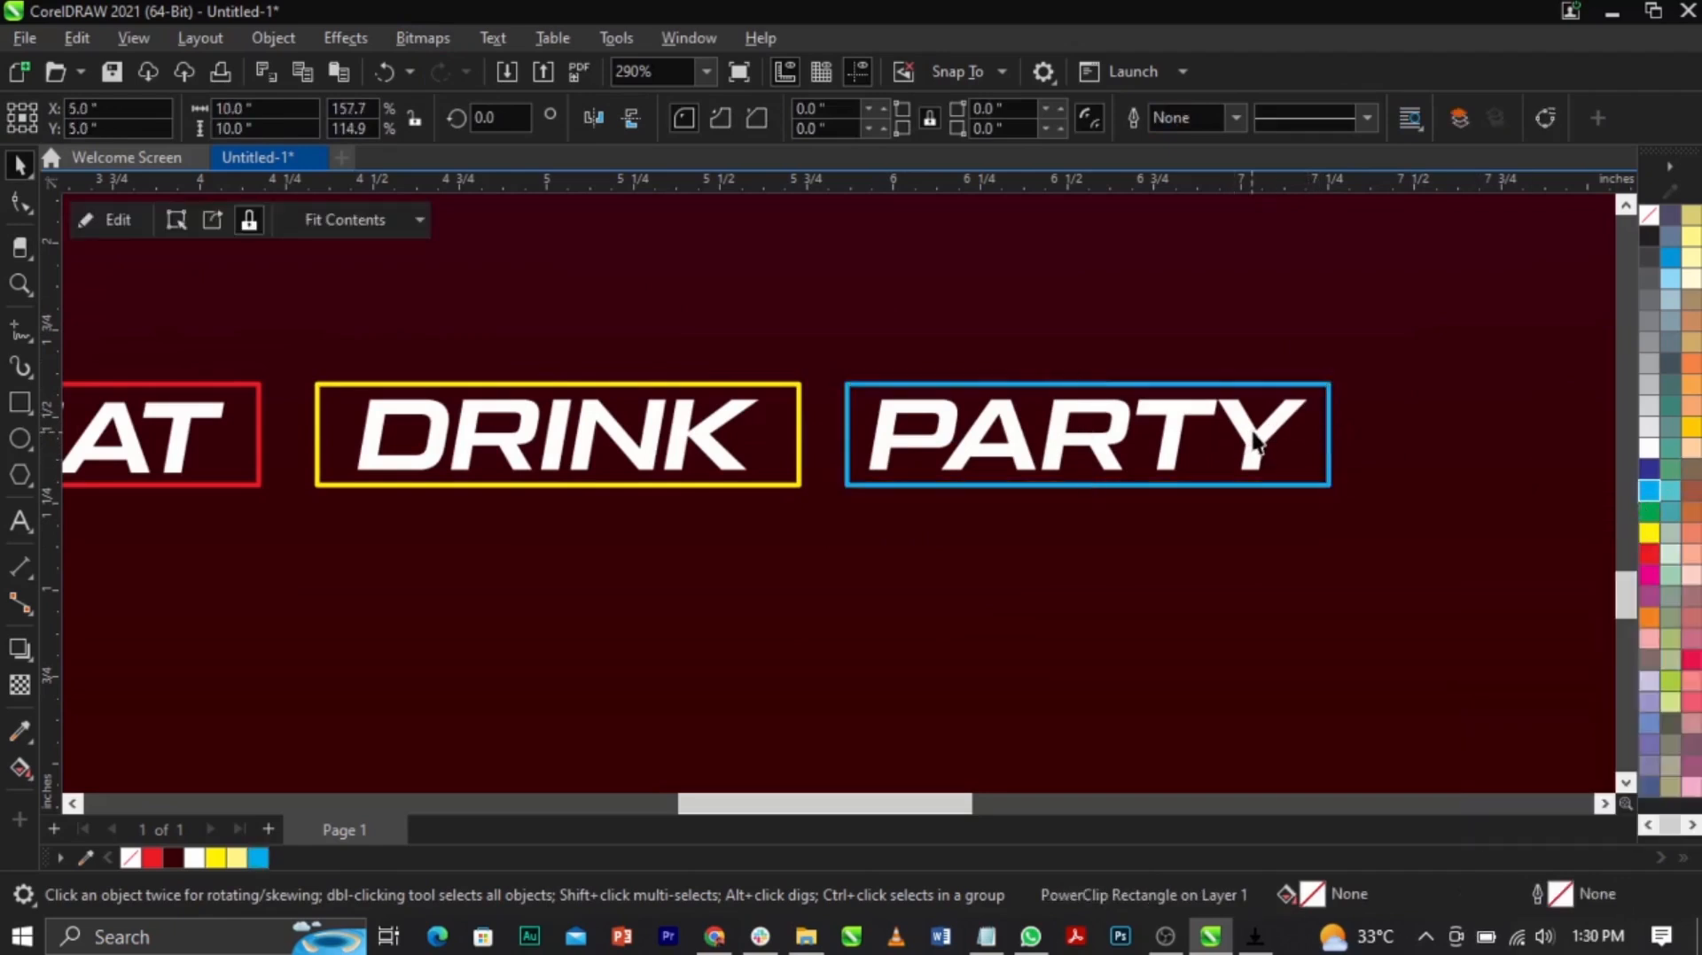
Step: Scale the words PARTY, DRINK and EAT down from their centres to about 16.783 pt each
left_click(1287, 462)
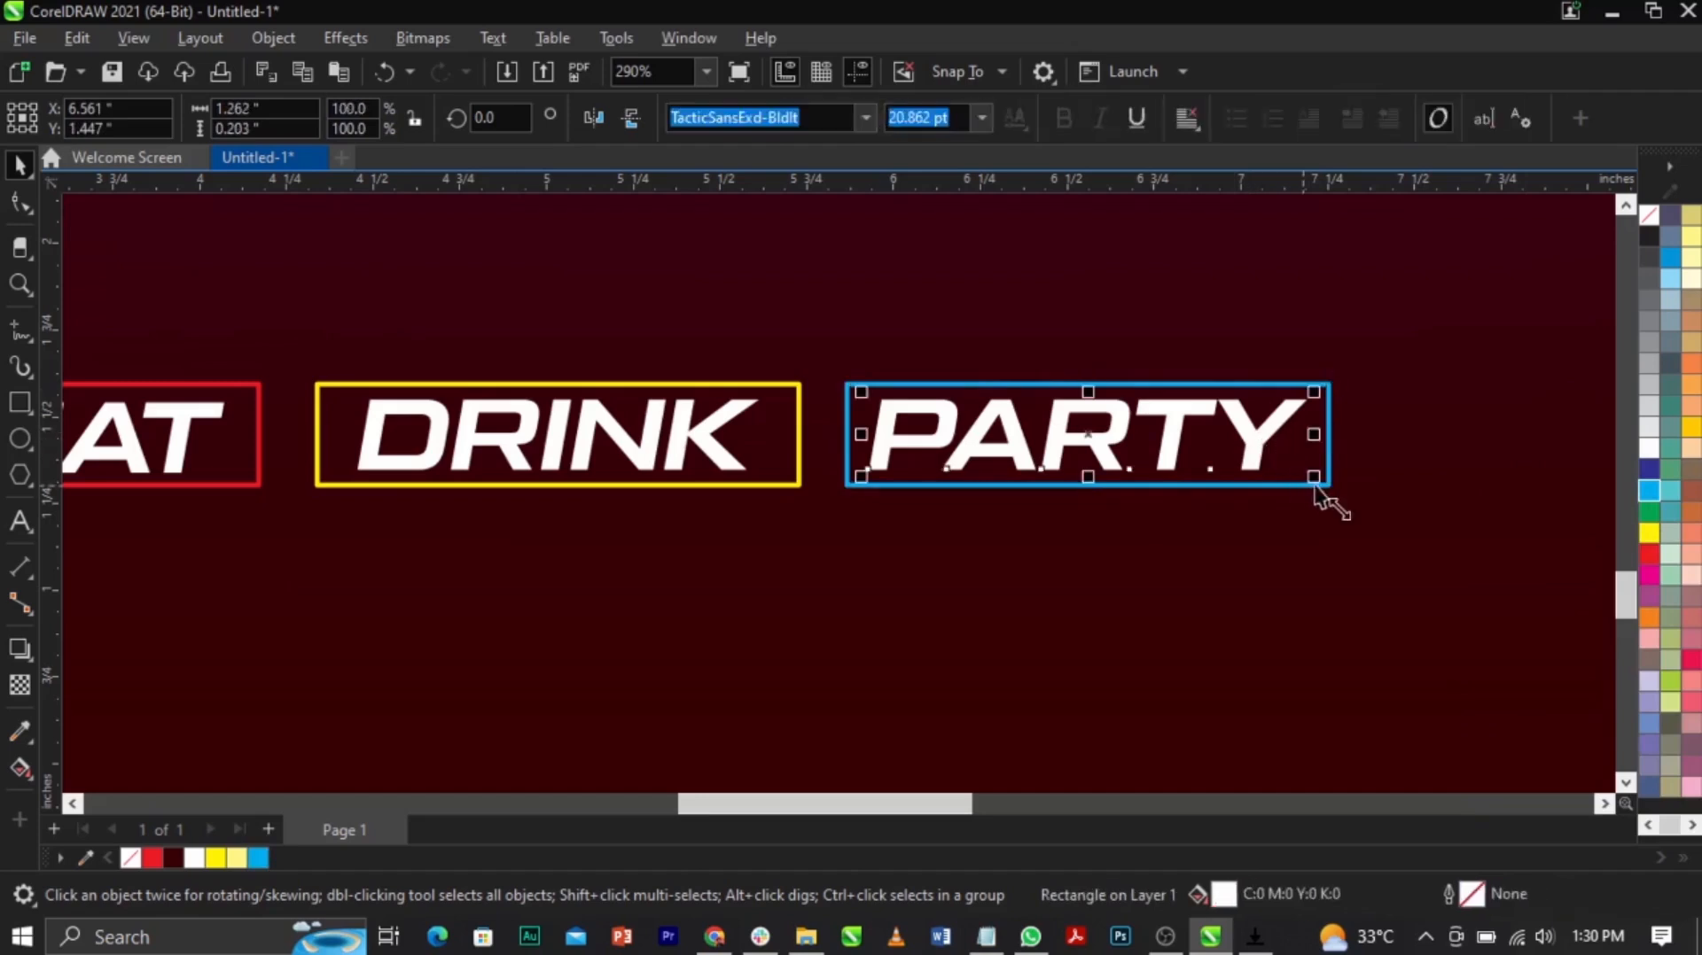
left_click_drag(1313, 477, 1273, 487)
left_click(725, 460)
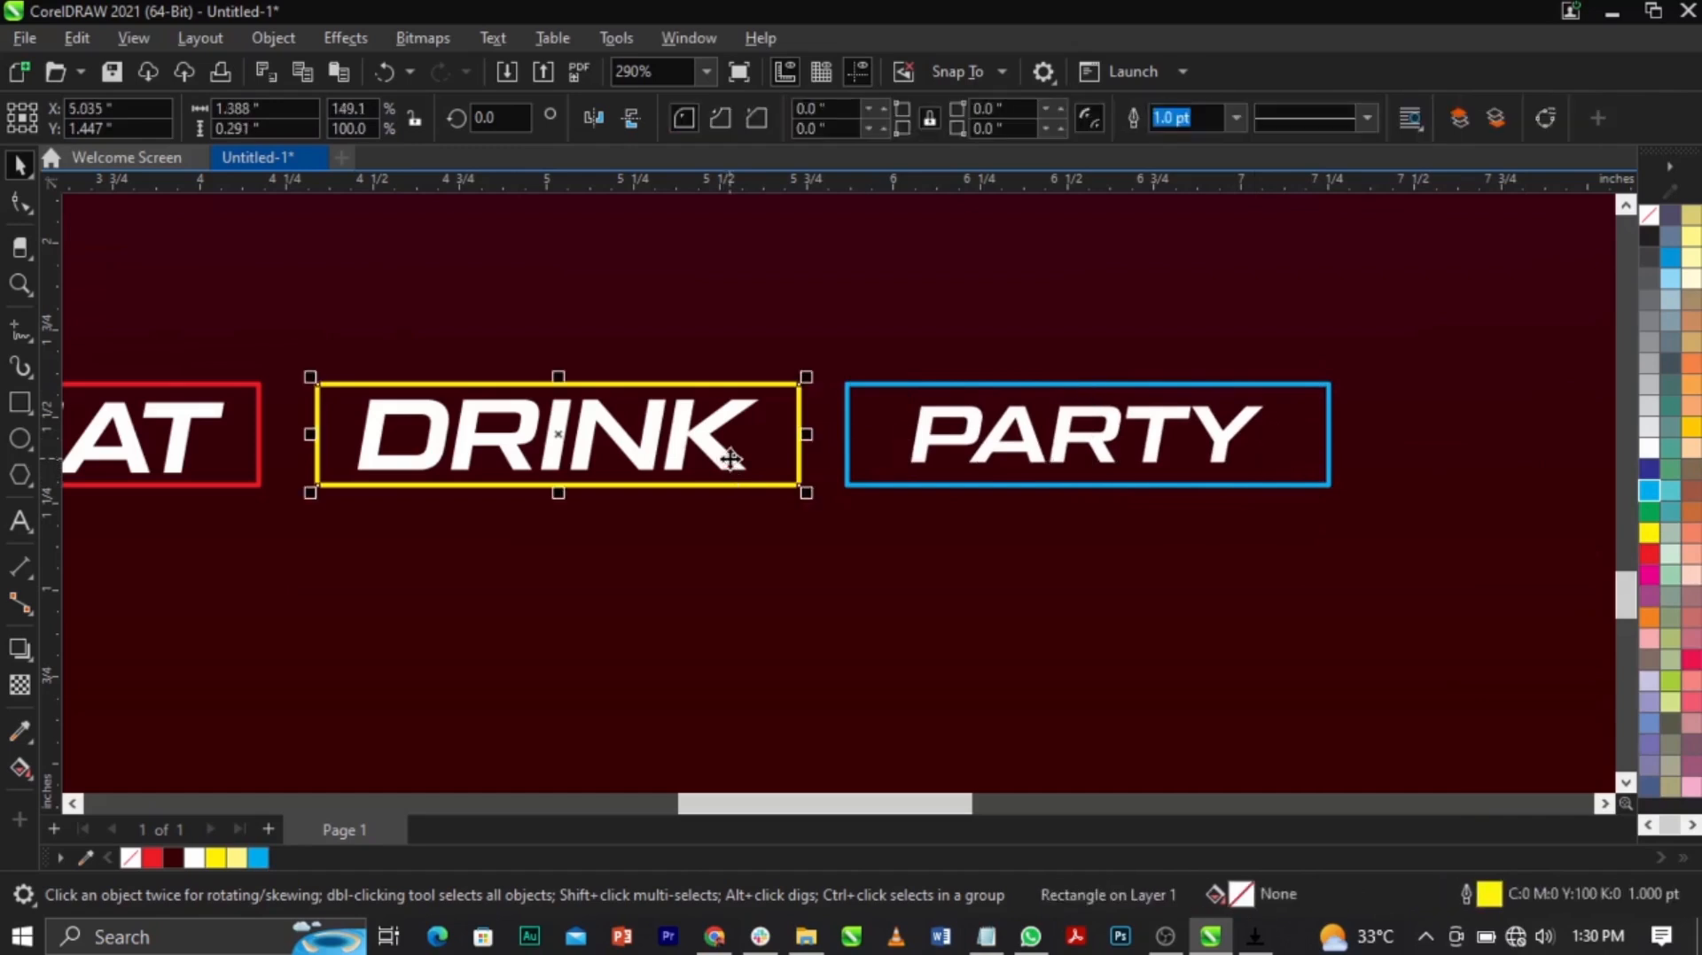
left_click(737, 457)
key("ctrl+r")
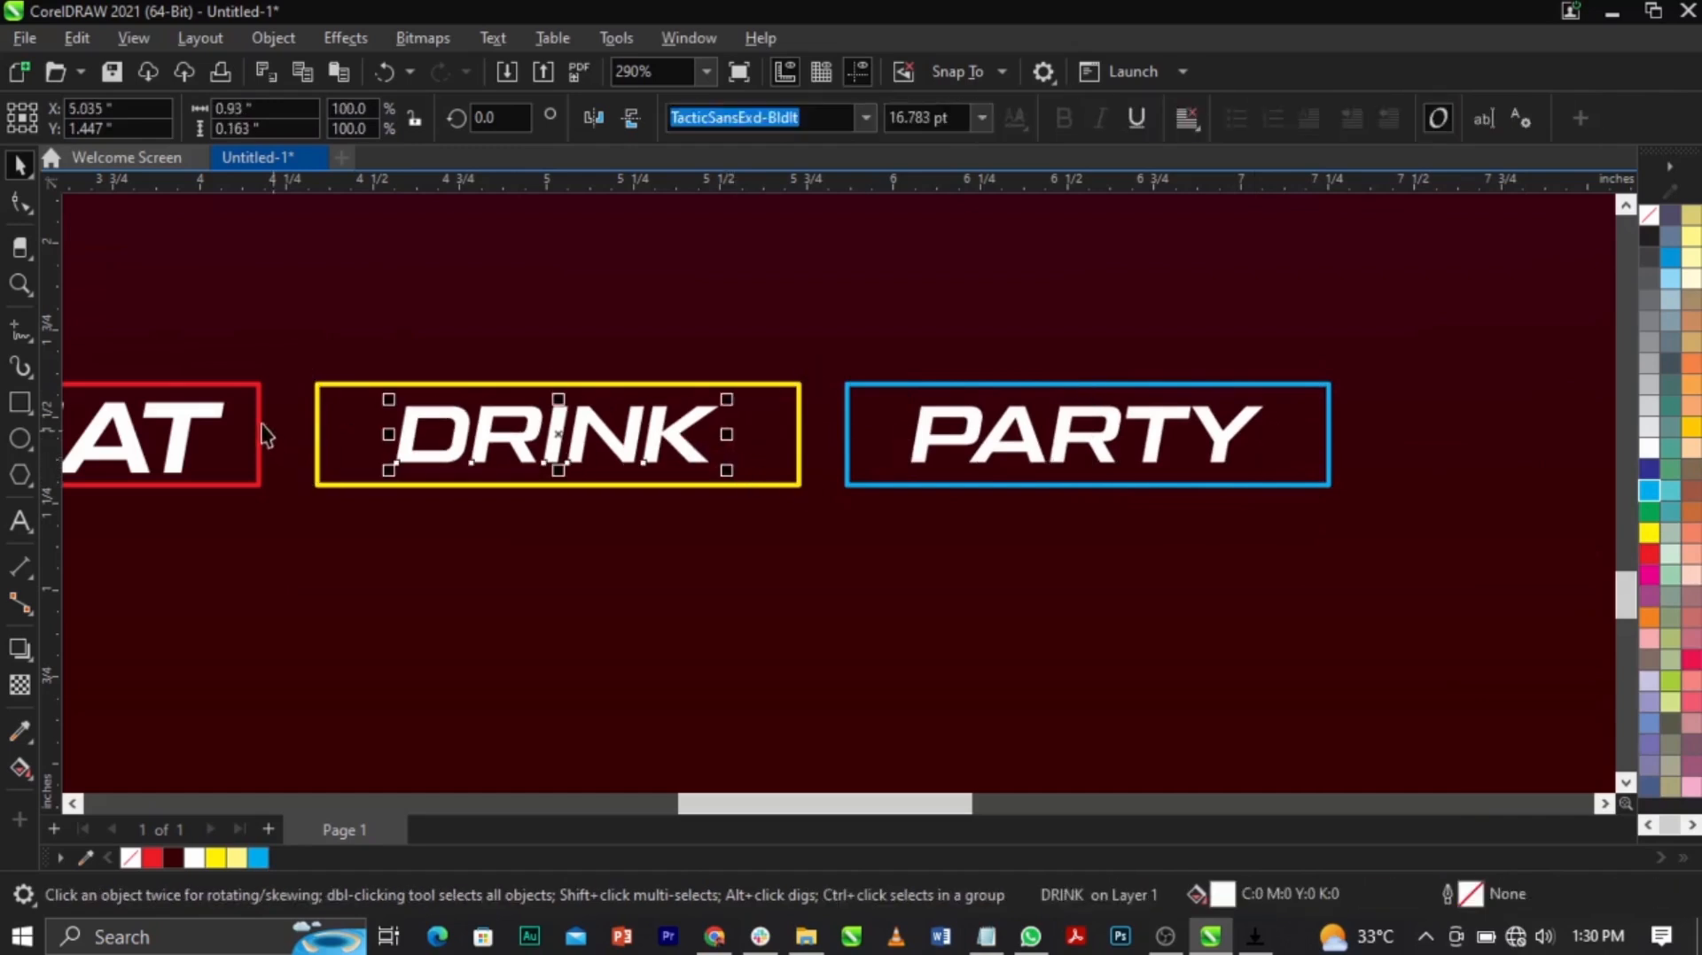
left_click(217, 430)
key("ctrl+r")
scroll(1010, 426, "down", 4)
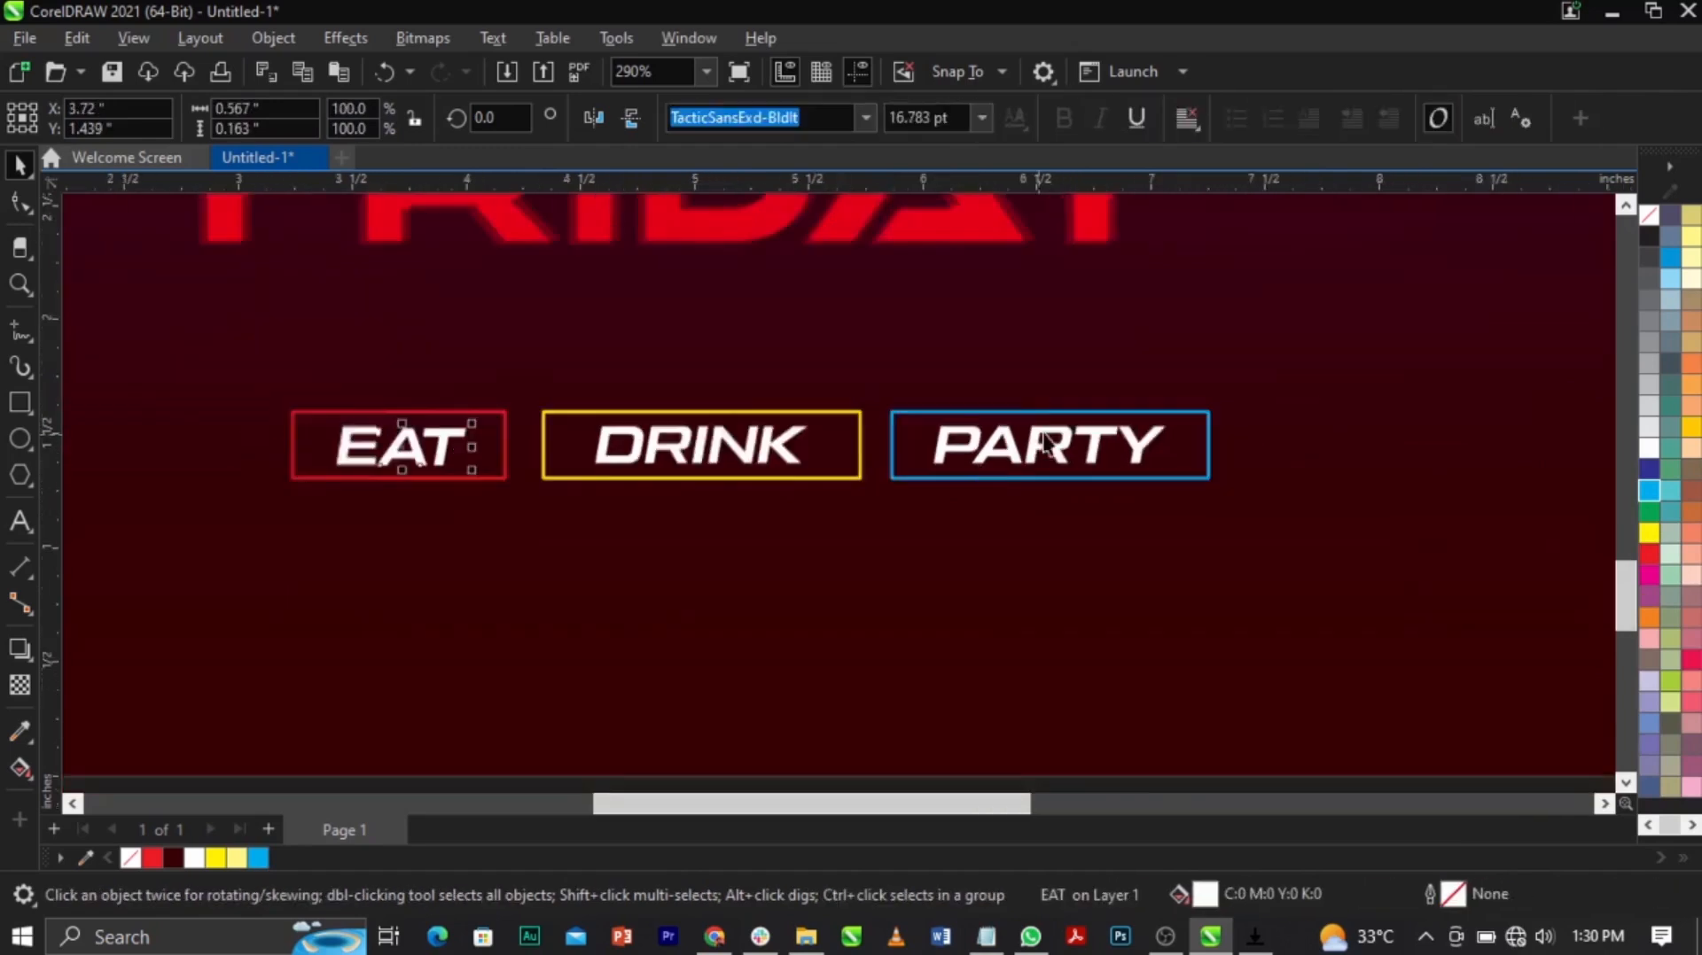
Step: Group the three words with their boxes, raise the group closer to FRIDAY and centre it horizontally on the flyer
key("x")
key("space")
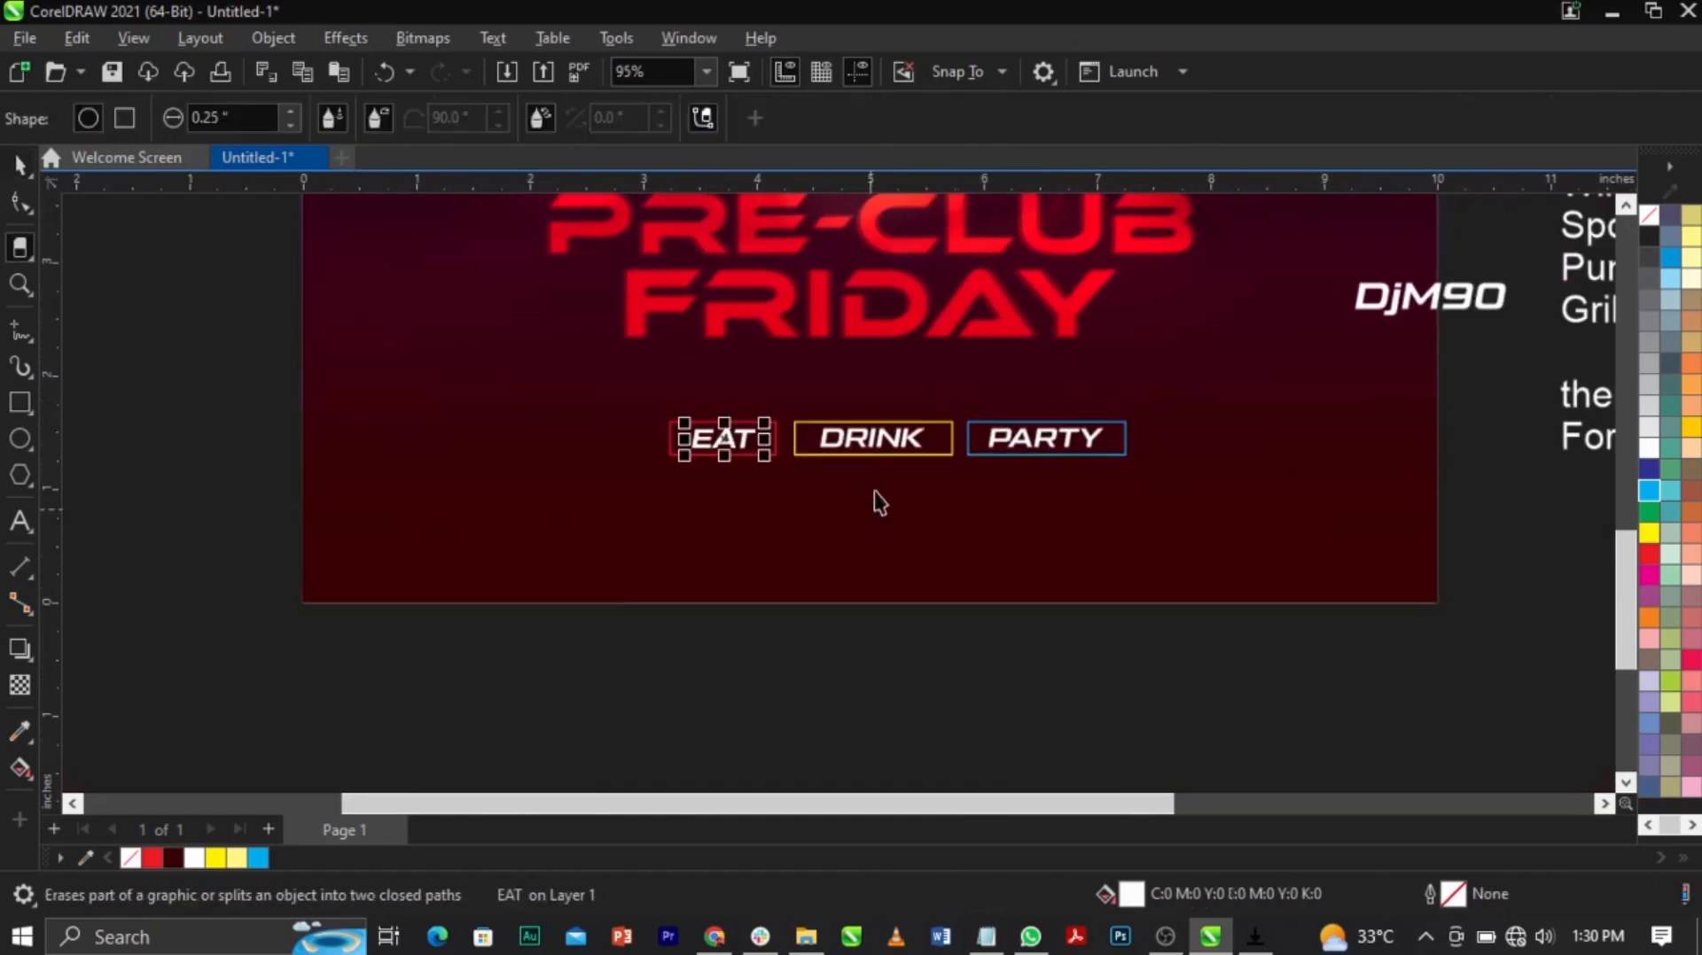
left_click_drag(497, 667, 1310, 335)
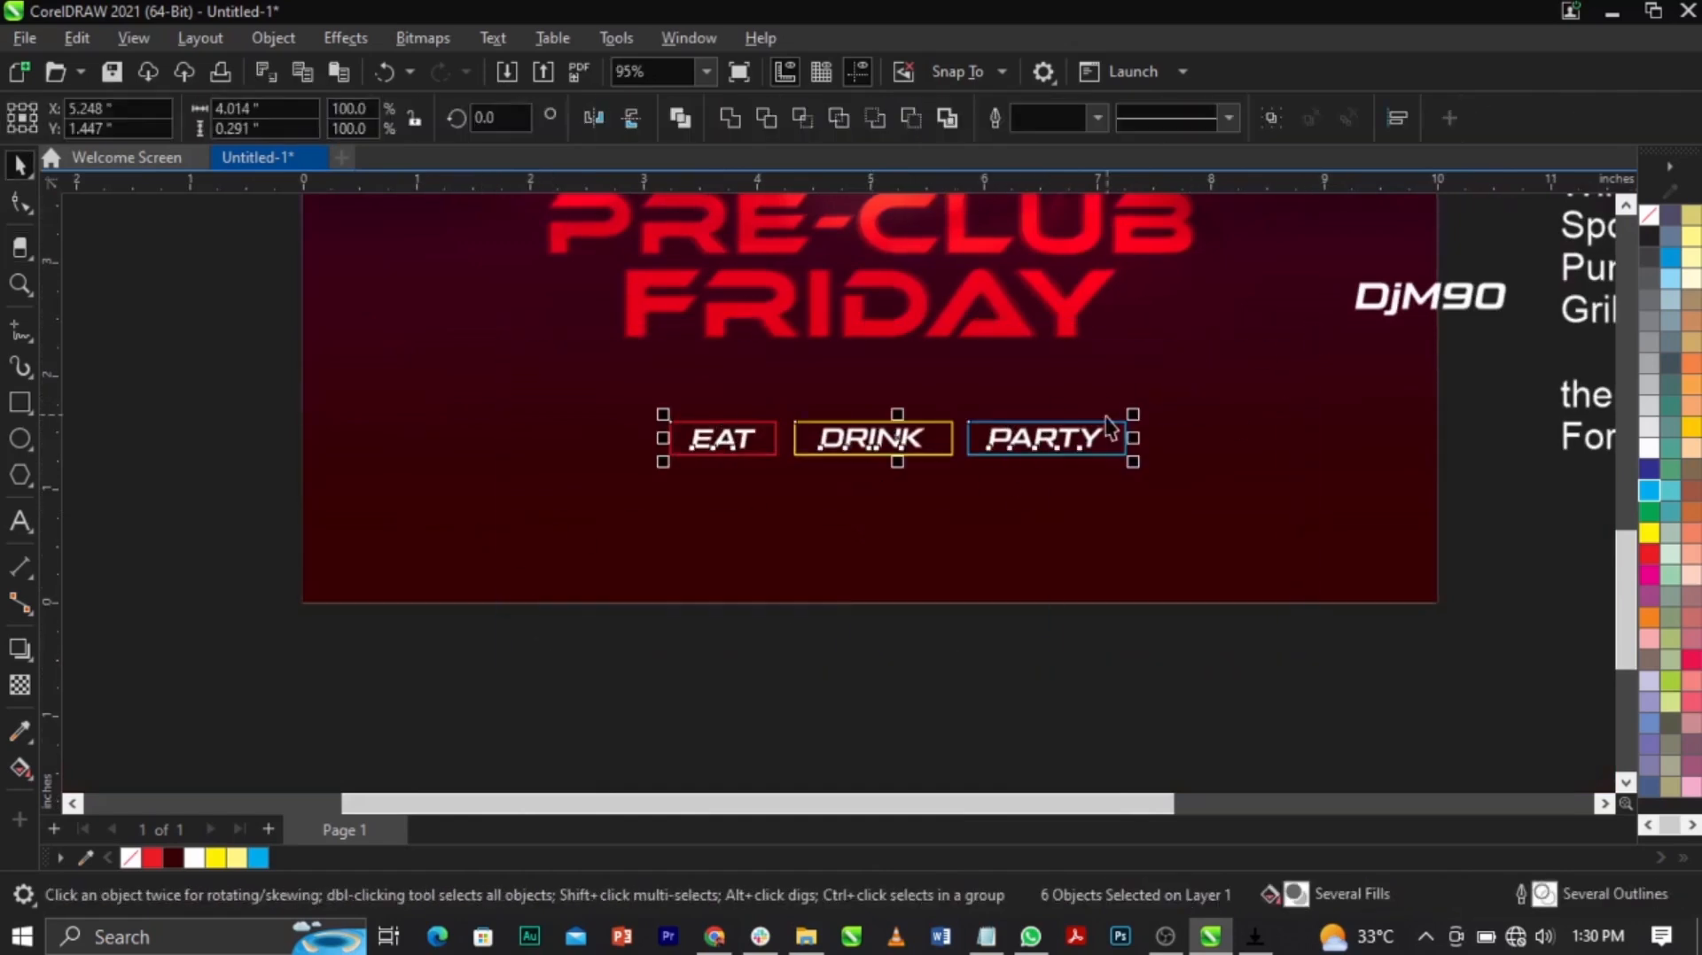
key("ctrl+g")
scroll(1086, 443, "up", 1)
left_click_drag(1085, 443, 1039, 397)
left_click(1052, 514)
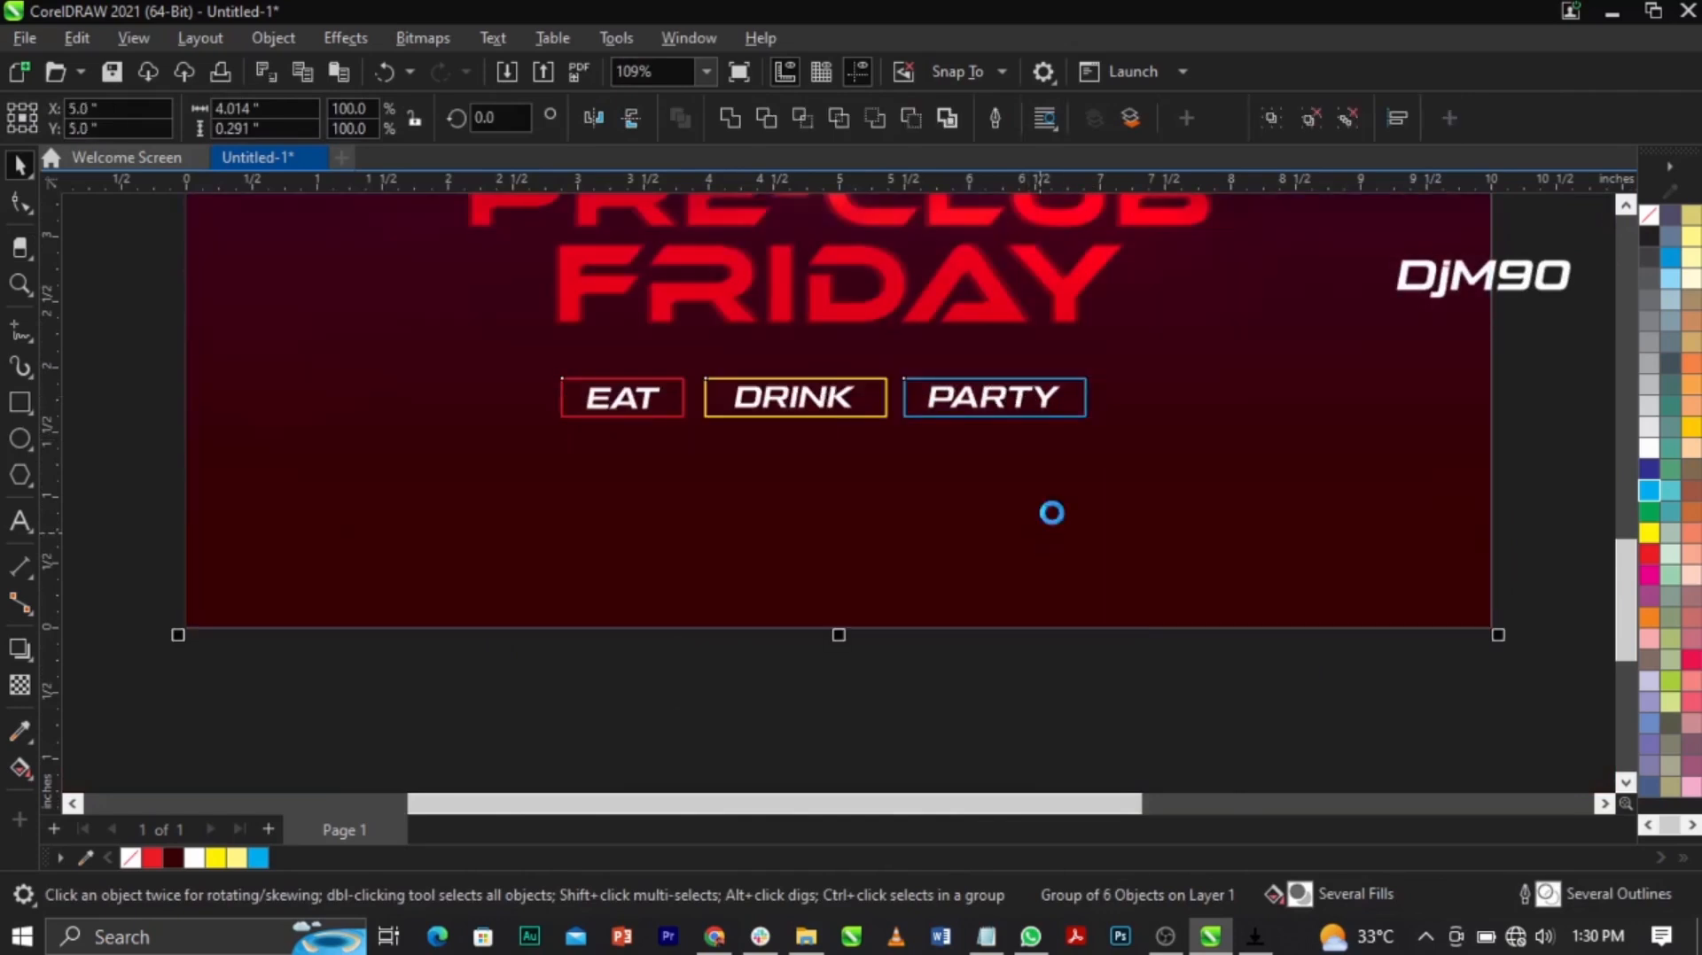
left_click(1055, 721)
Step: Cut the venue address line out of the notes text and paste it as separate text near the flyer's lower edge
scroll(765, 577, "down", 5)
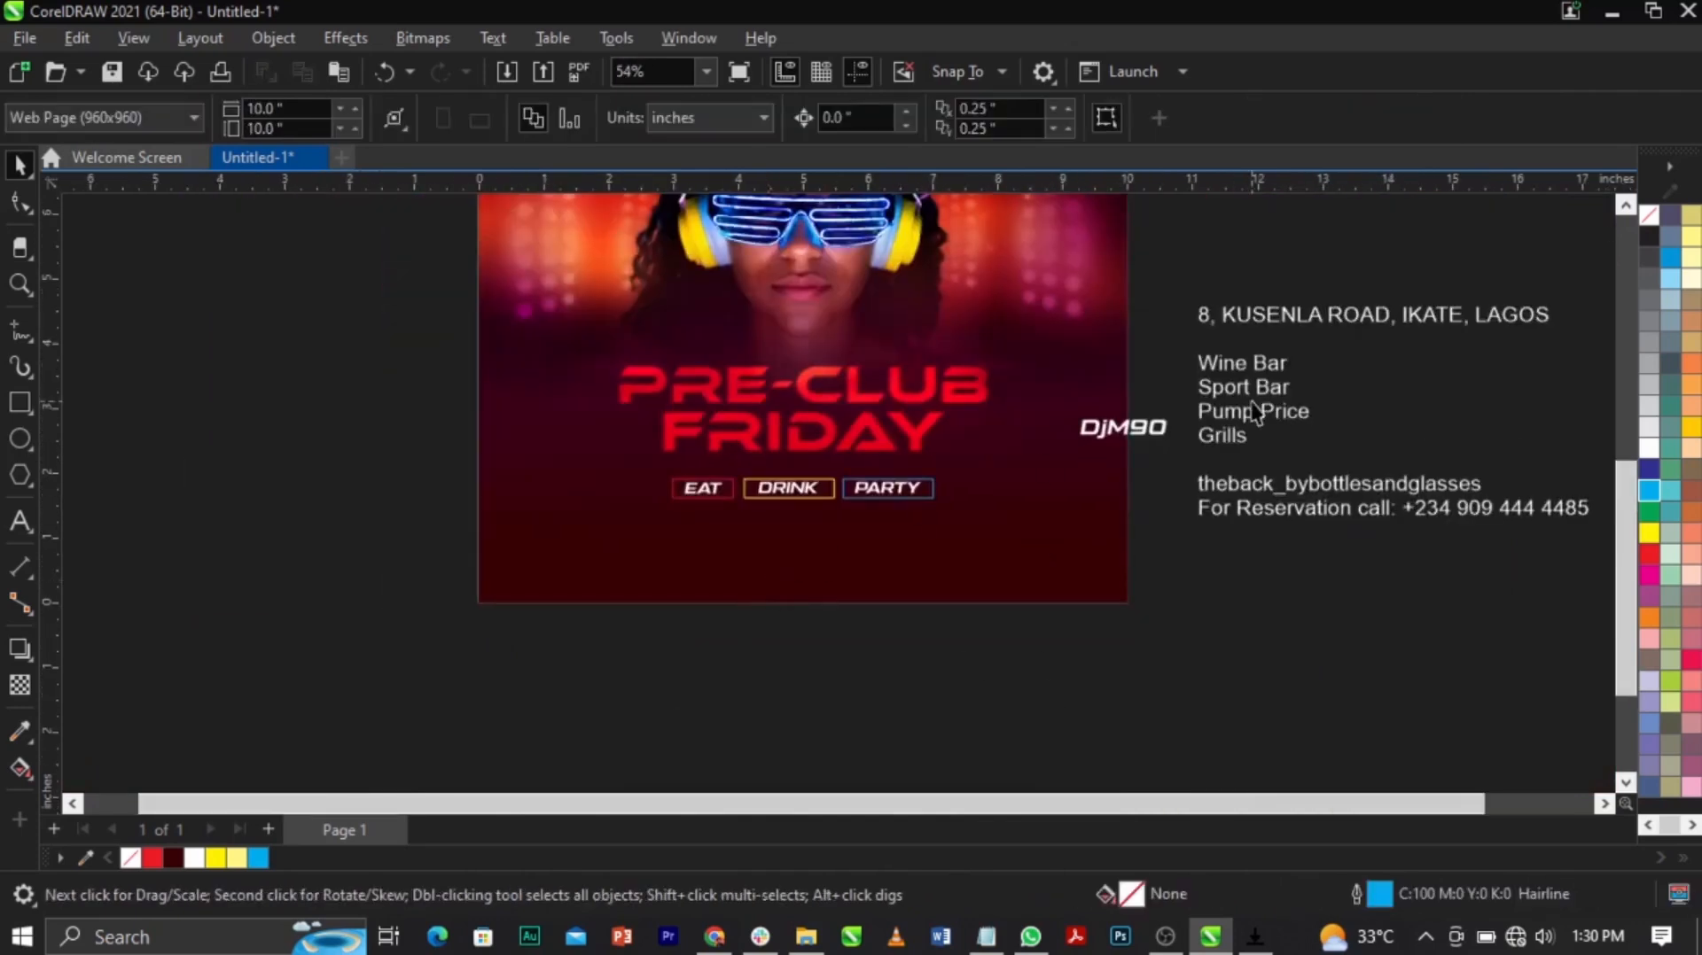
double_click(1437, 326)
left_click_drag(1565, 319, 1194, 322)
key("ctrl+c")
key("Delete")
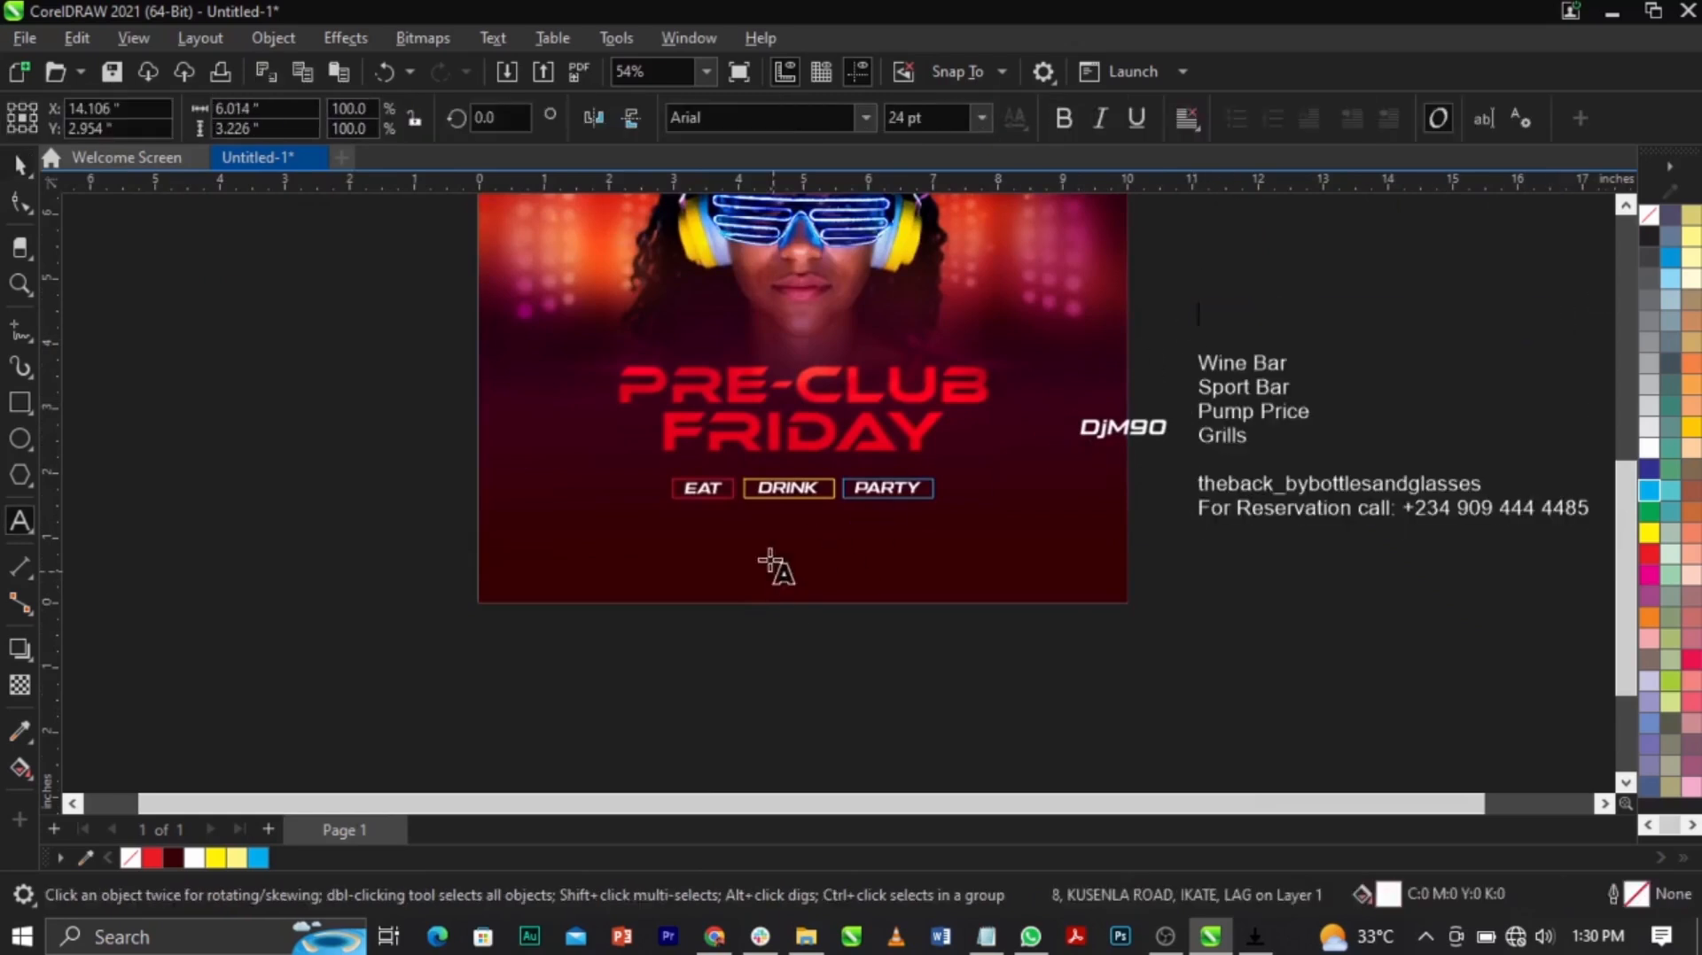
left_click(772, 568)
key("ctrl+v")
key("ctrl+space")
Step: Set the font of the venue address line to Campton Book Bold
scroll(940, 558, "up", 3)
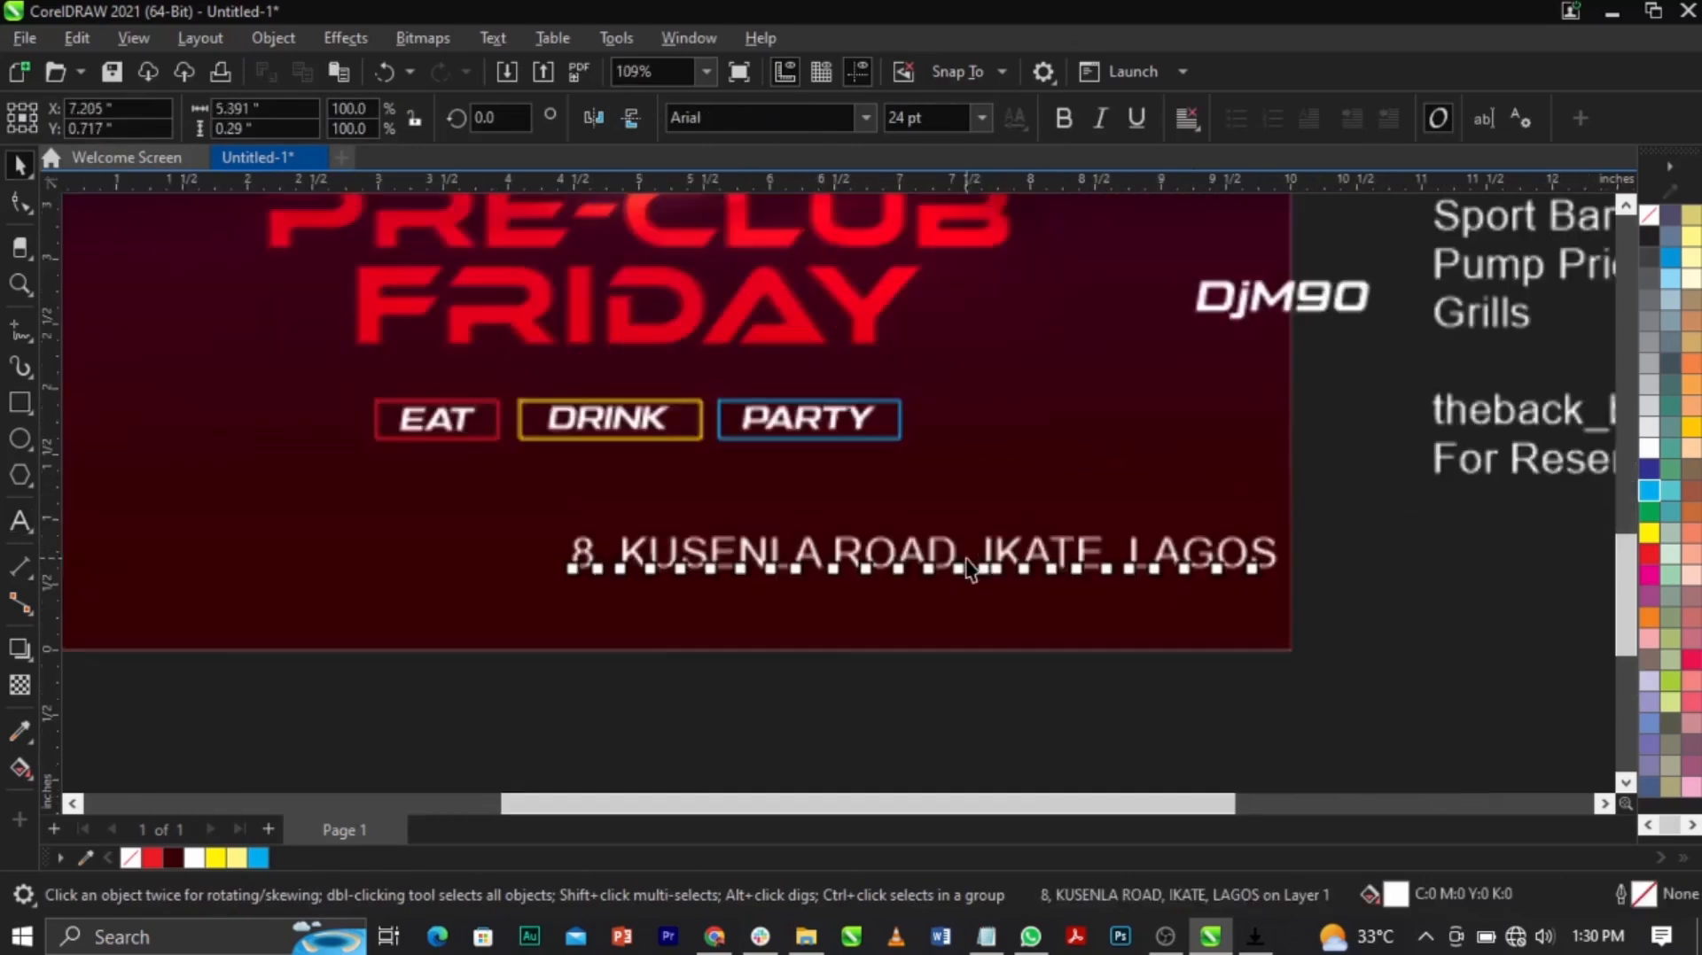
type("C")
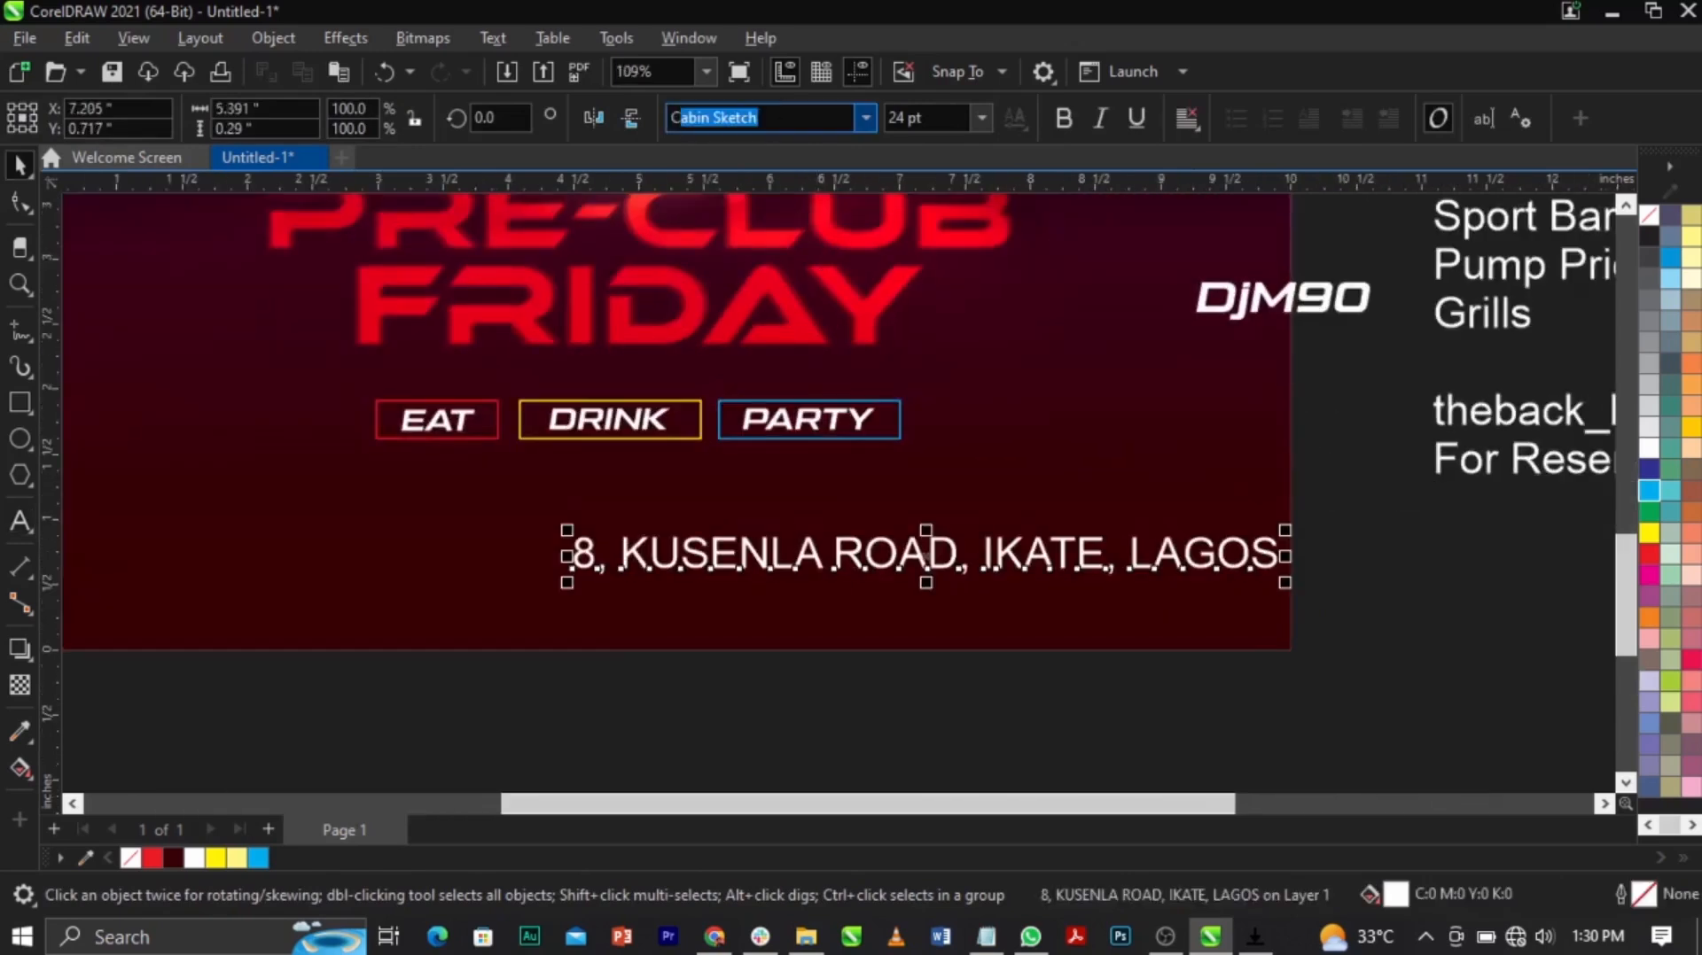
type("ampton Book")
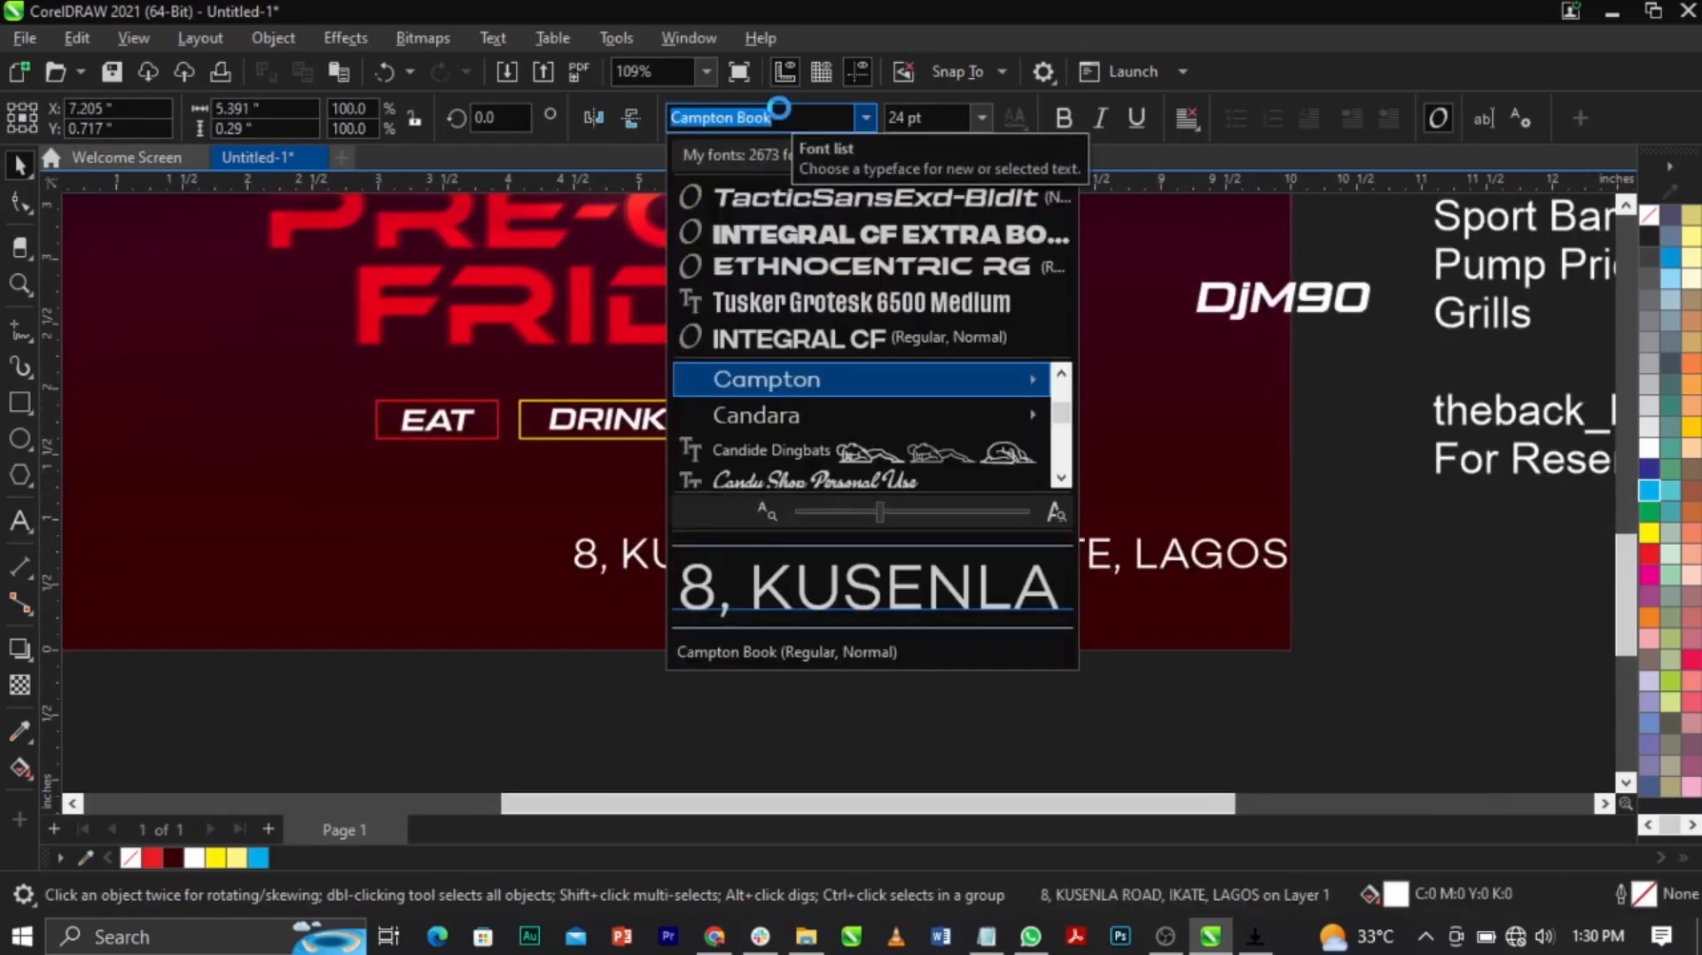
key("Return")
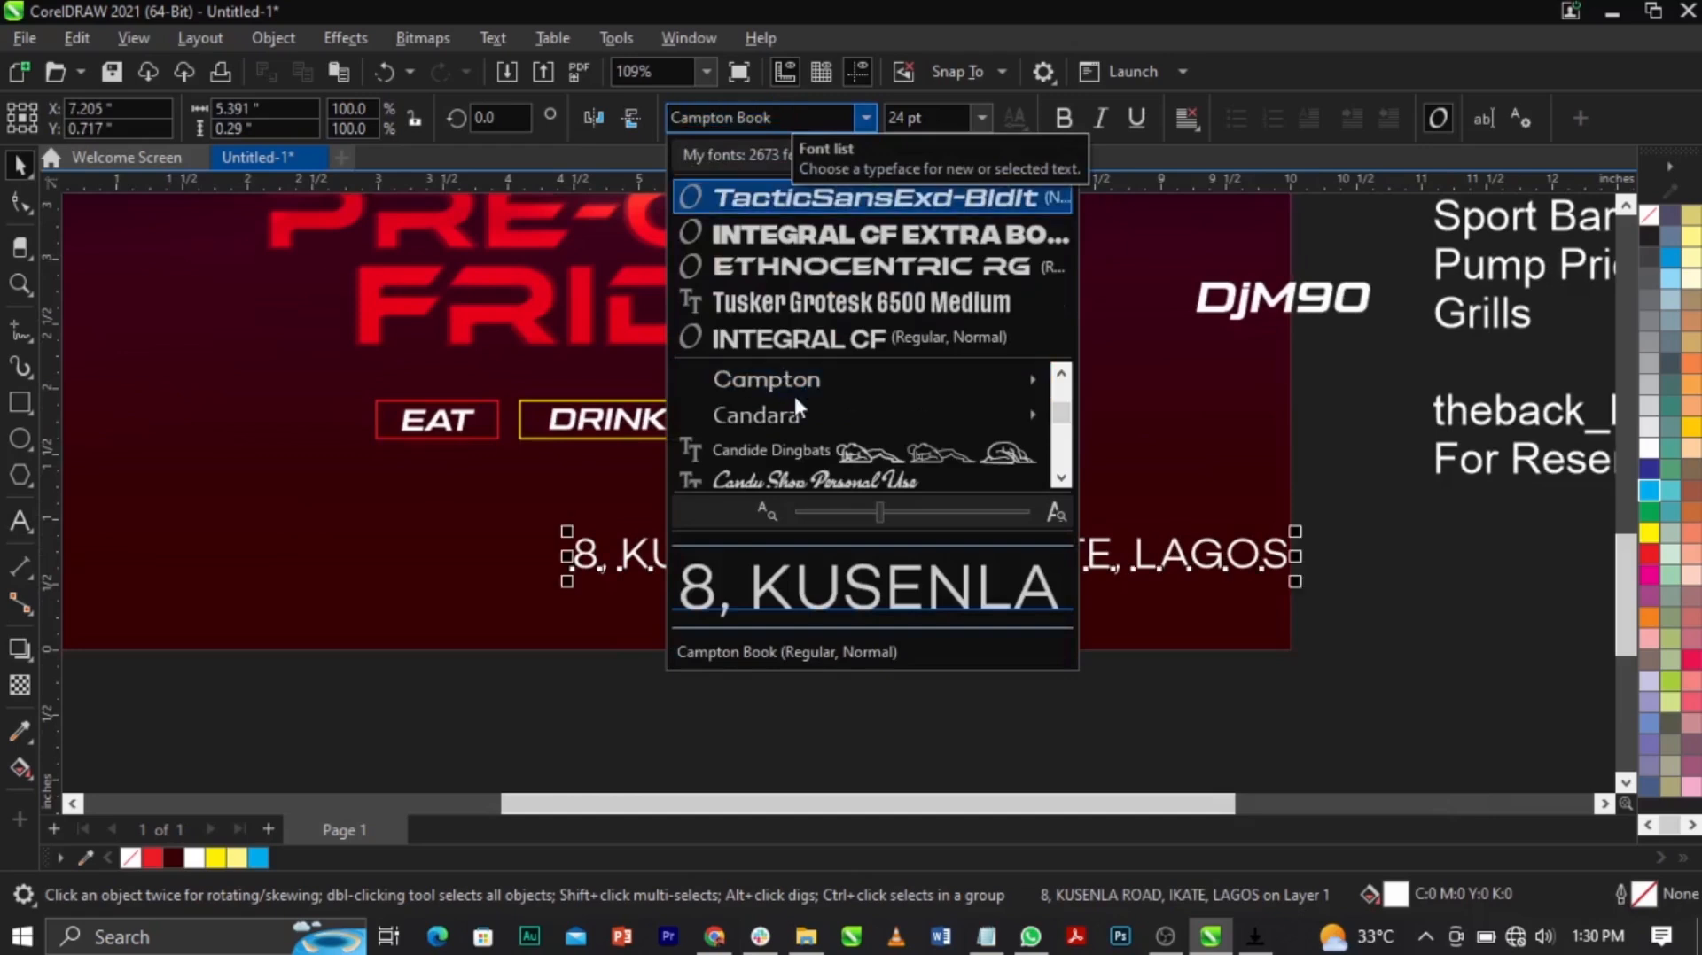
mouse_move(810, 381)
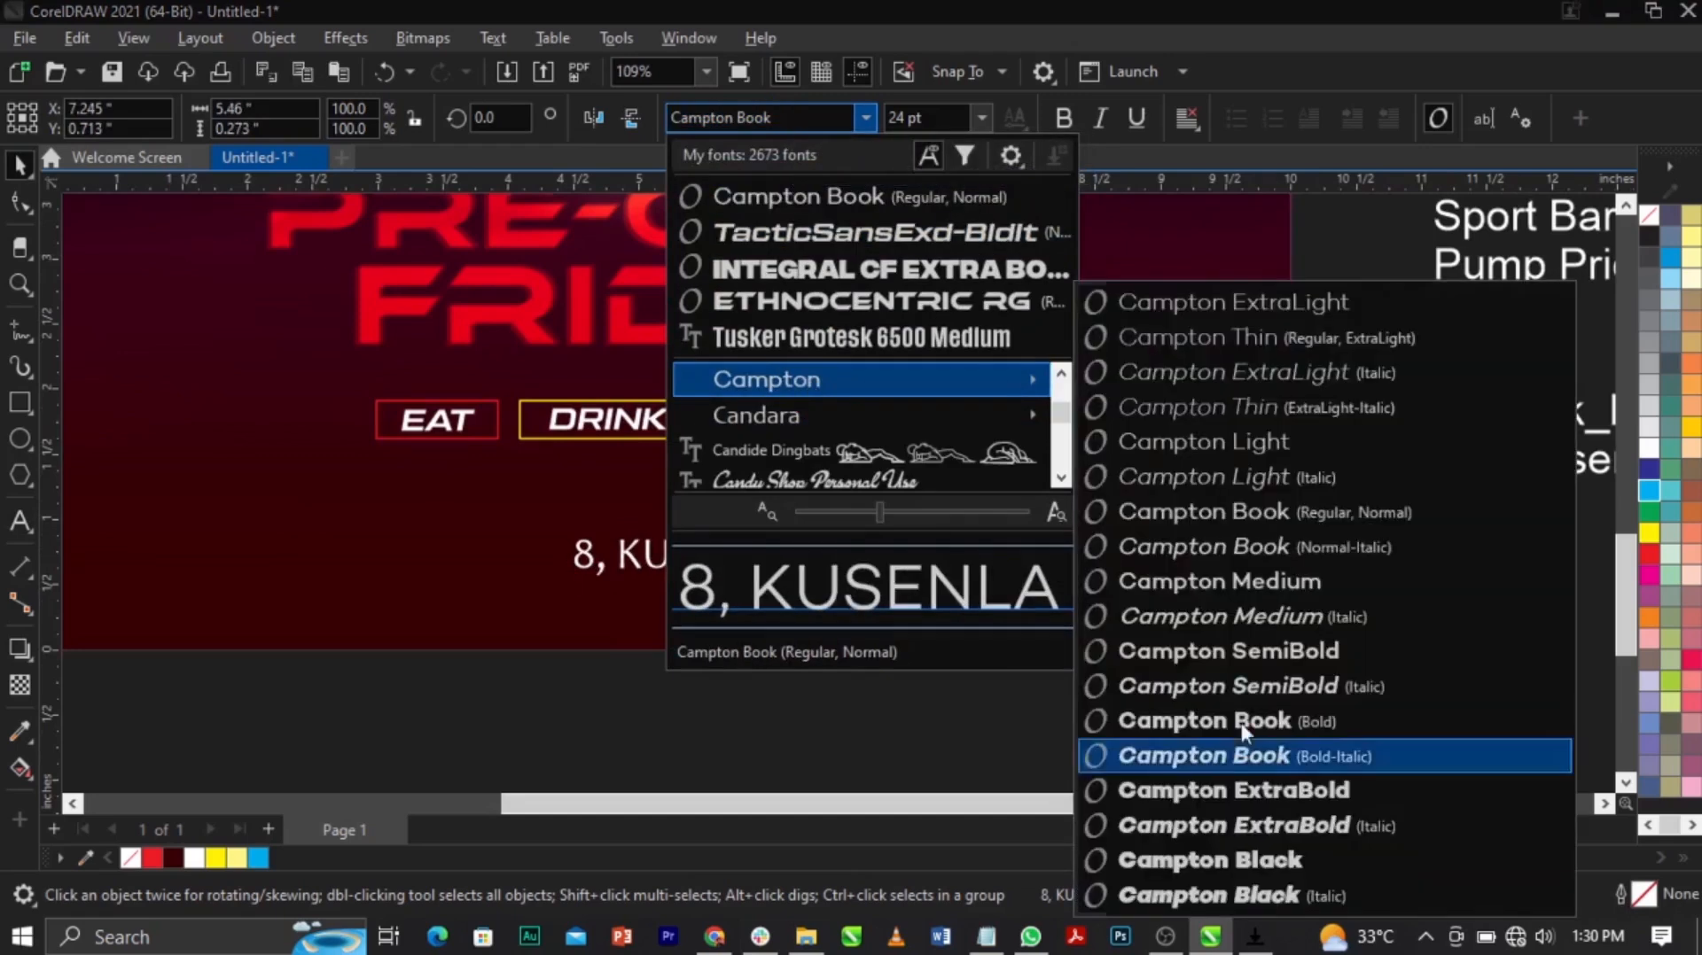
left_click(1211, 720)
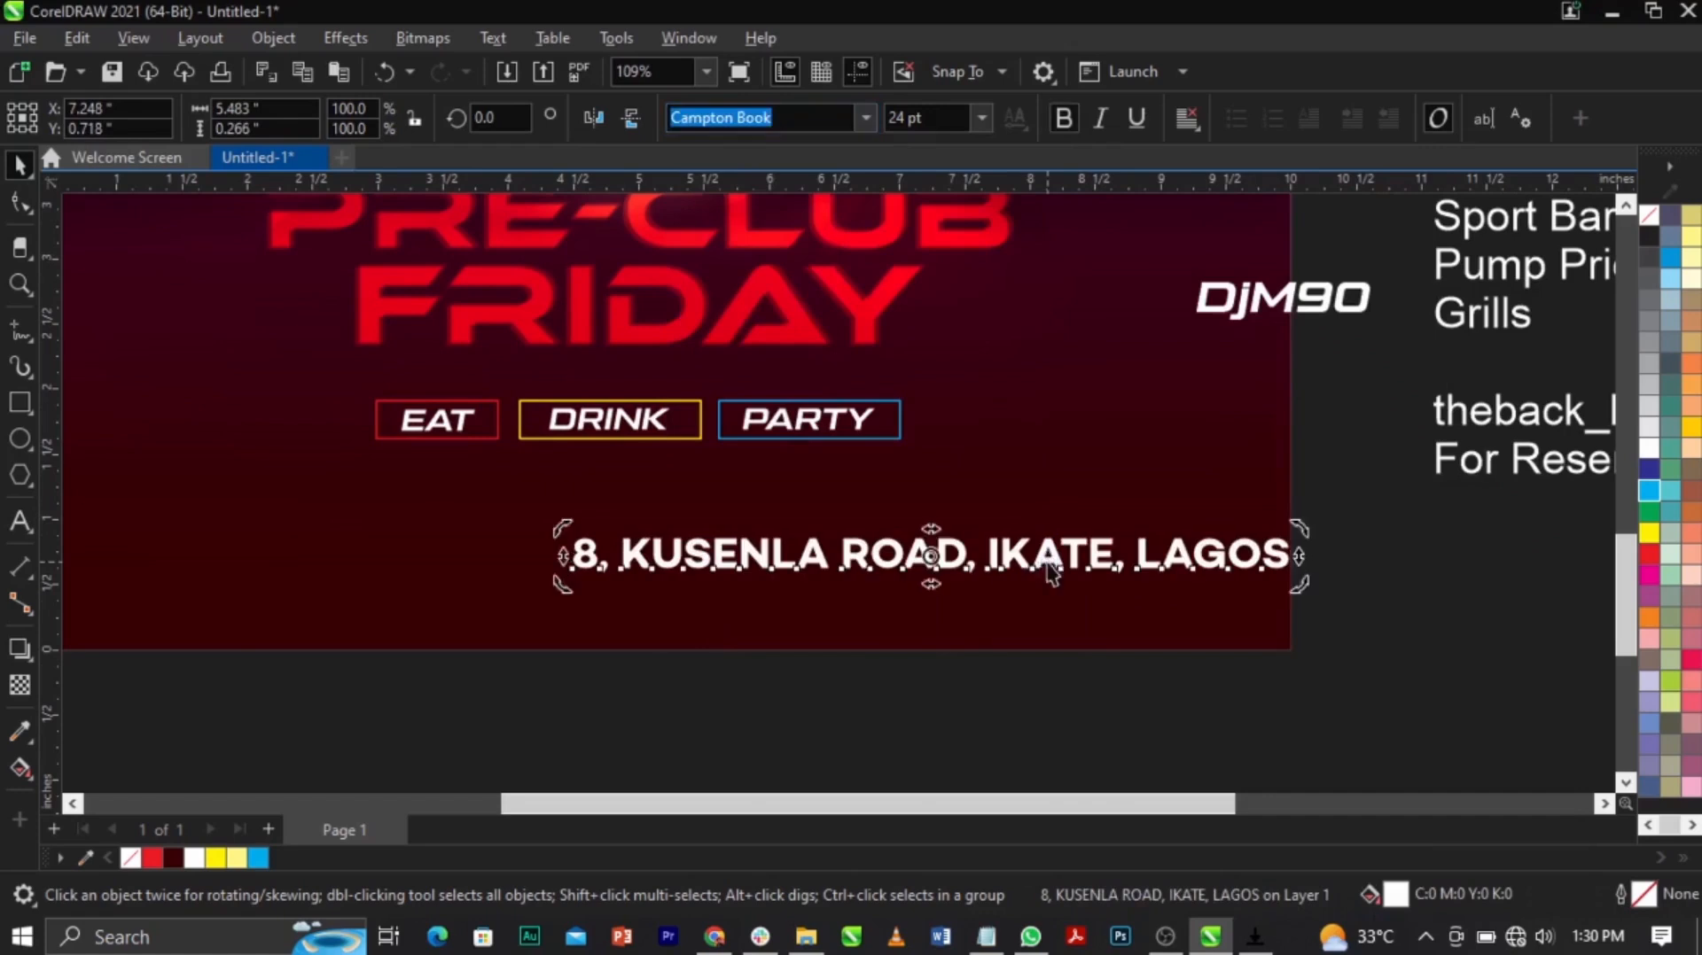
Step: Break the venue address into two lines after the road name and scale the text down to about 16.664 pt
left_click(992, 554)
key("Return")
key("ctrl+space")
scroll(1055, 596, "down", 2)
left_click_drag(936, 596, 725, 612)
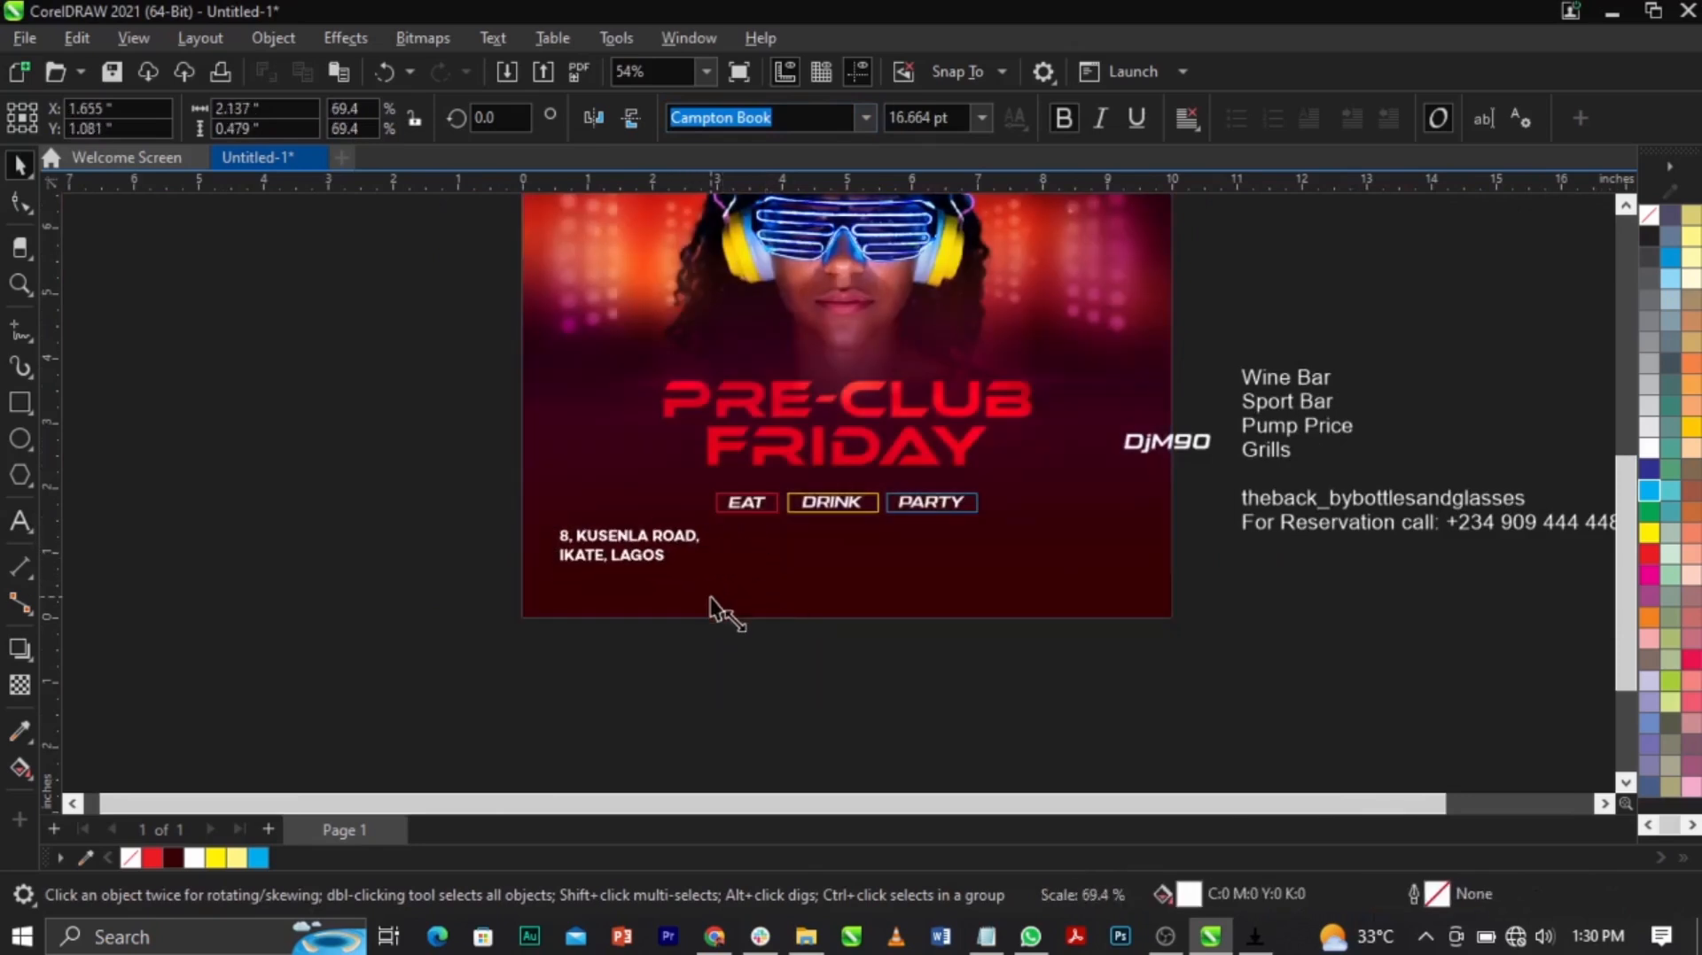
Step: Move the two-line venue address up beside the EAT box, aligned with the row of event words
scroll(644, 491, "up", 2)
left_click_drag(699, 470, 1301, 547)
left_click(626, 581)
left_click_drag(630, 585, 653, 518)
Step: Ungroup the event words and boxes and set the blue PARTY box's outline width to 2.0 pt
left_click(1026, 507)
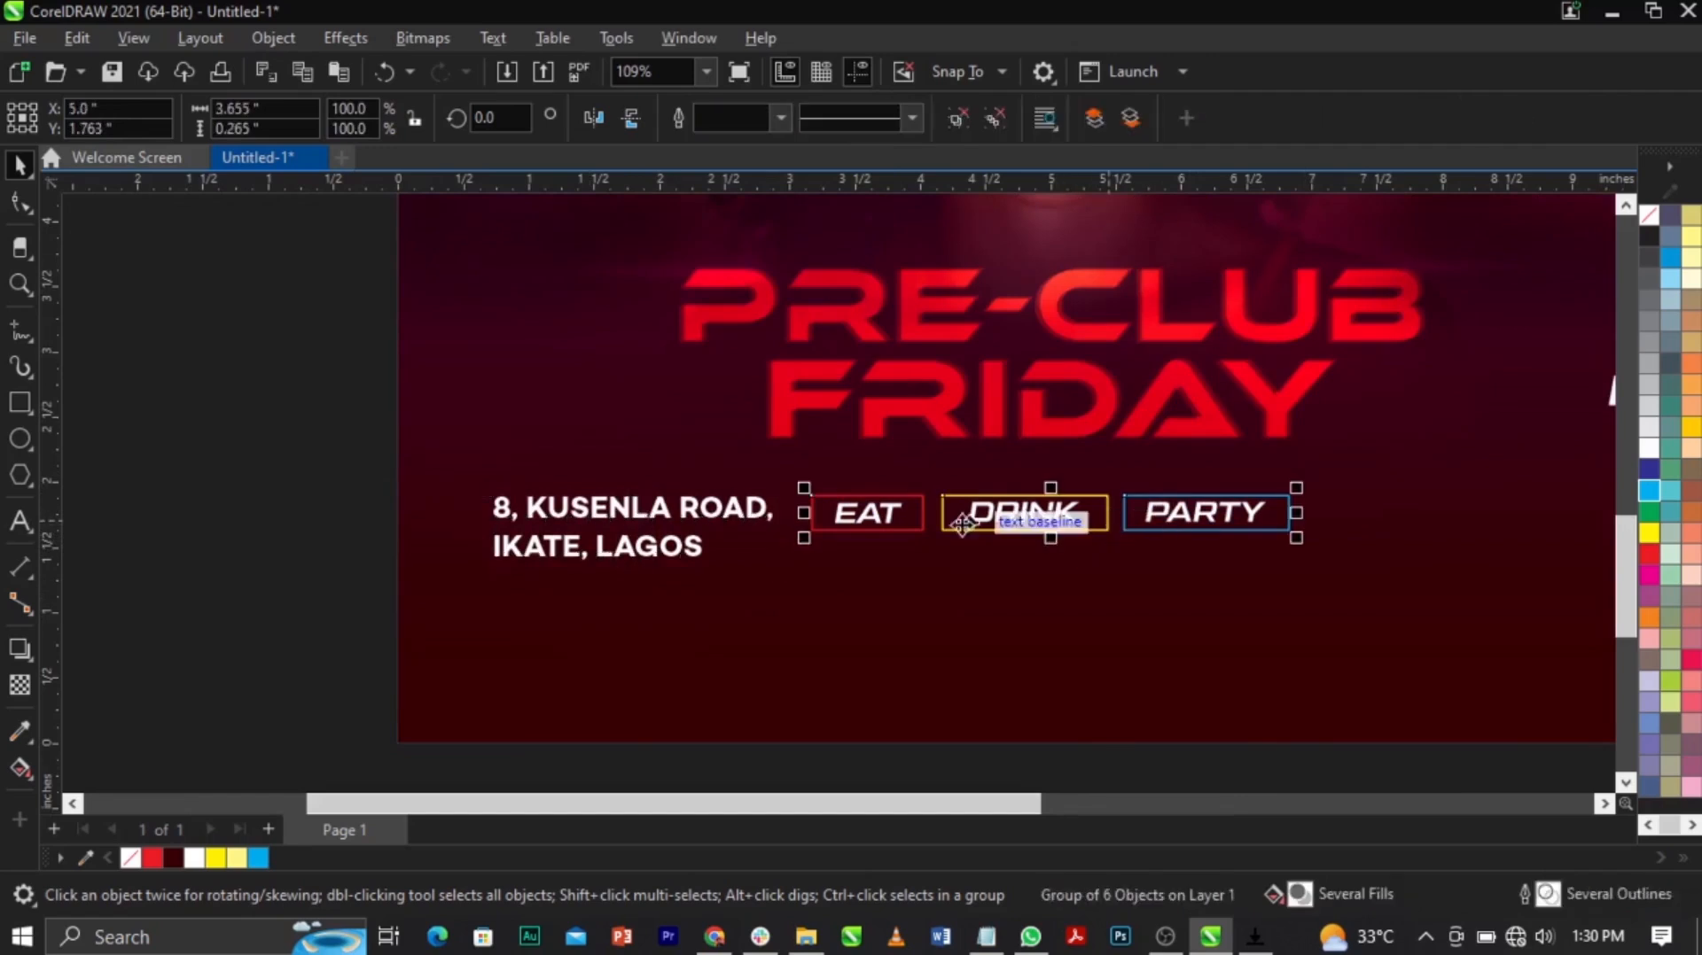
left_click(959, 114)
left_click(1278, 525)
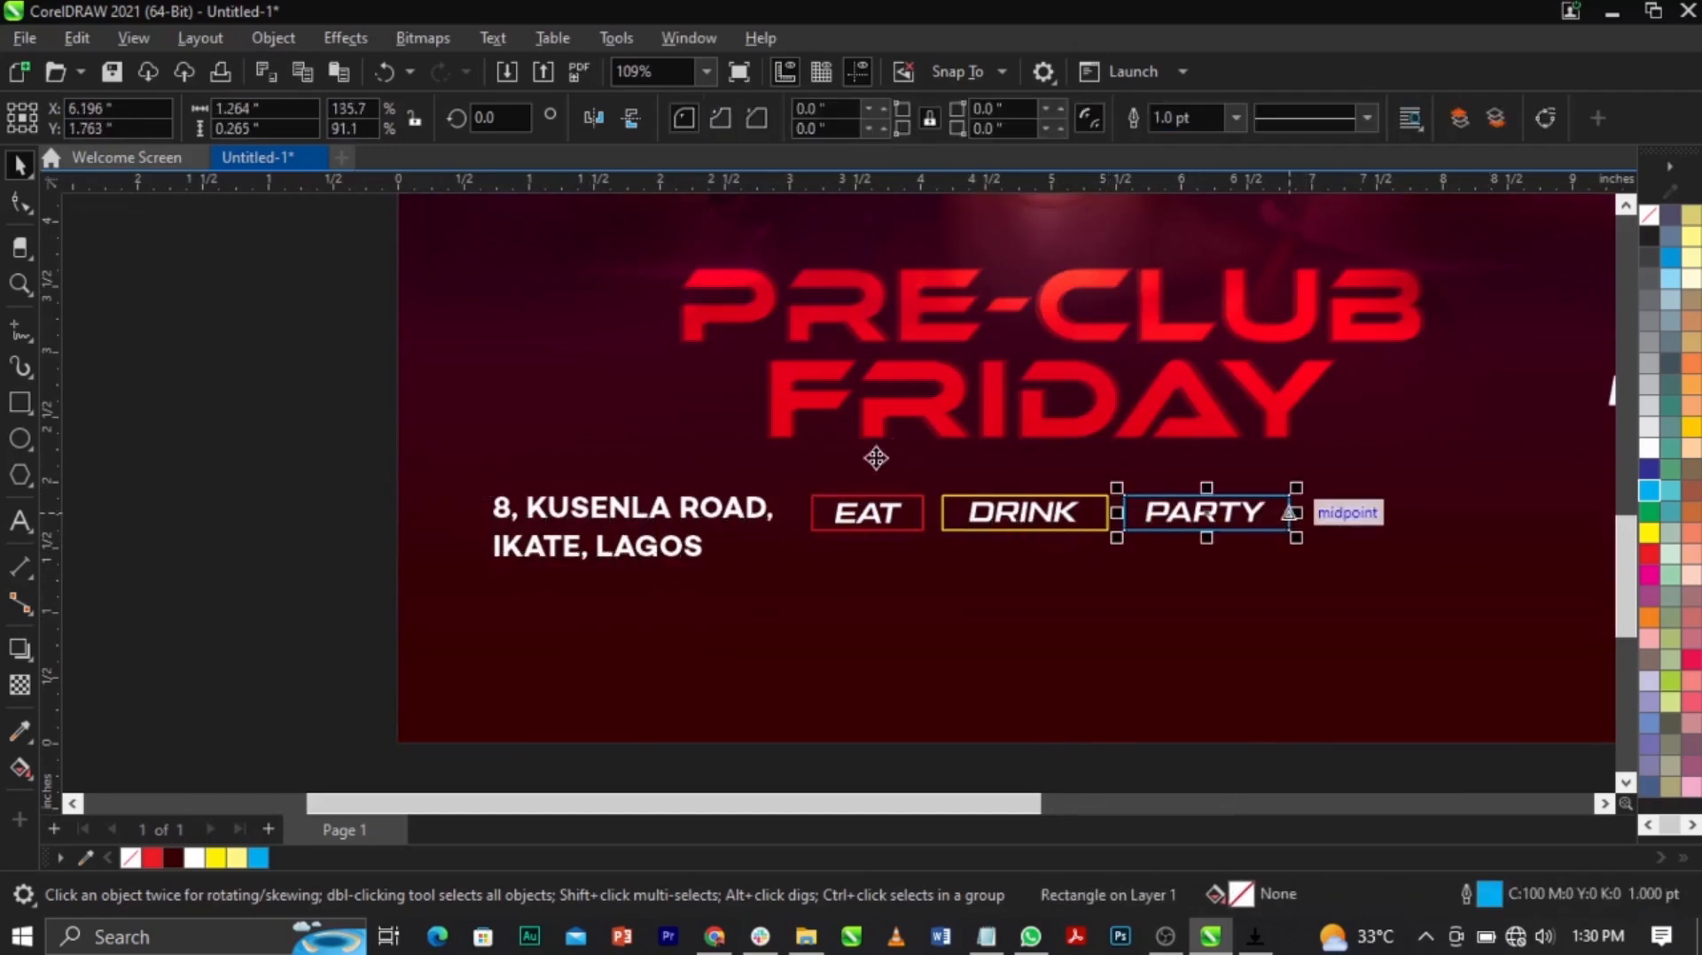
key("F12")
left_click(732, 321)
left_click(716, 404)
left_click(730, 321)
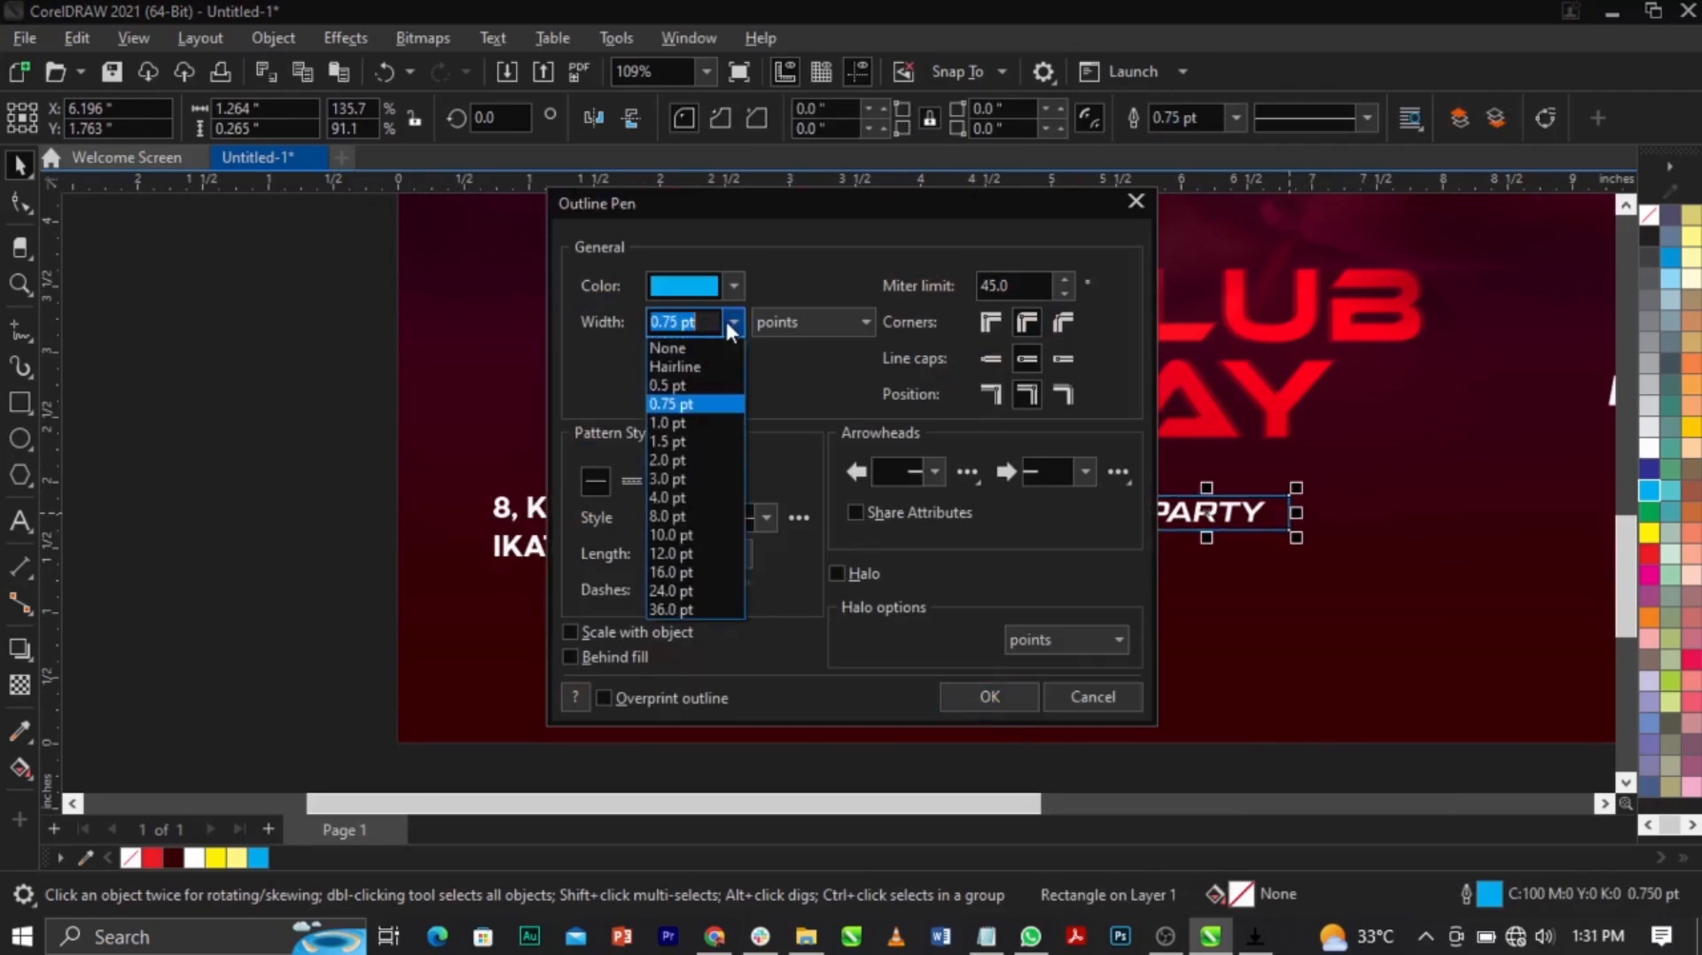
left_click(696, 445)
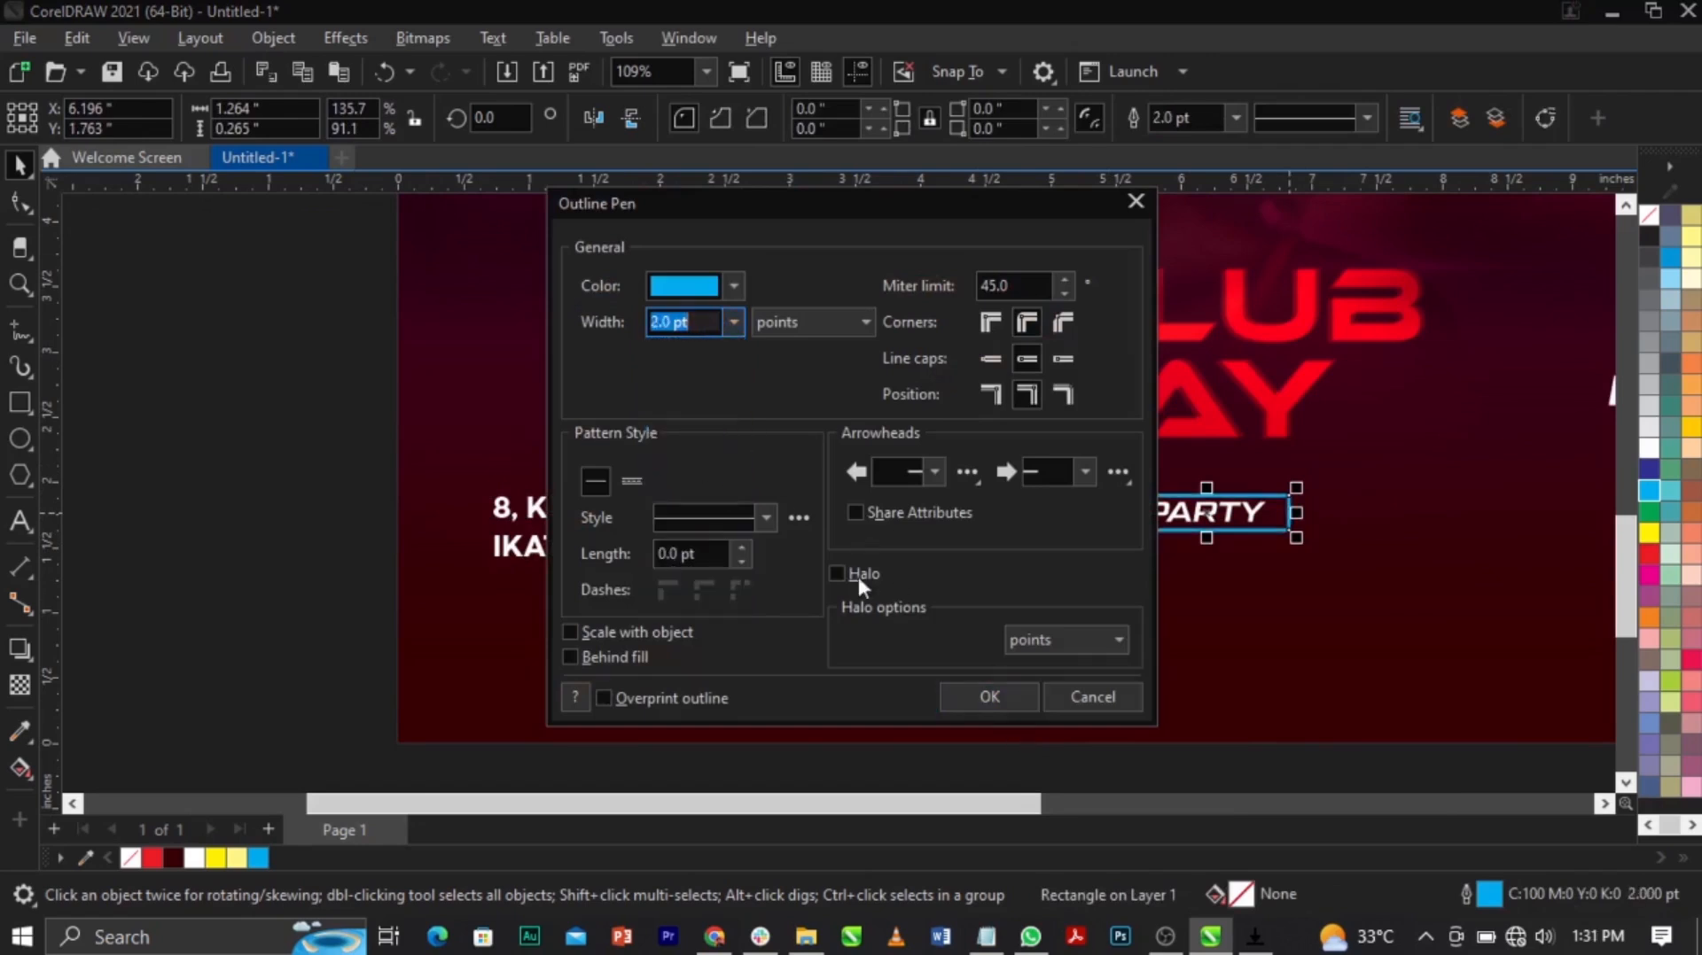
left_click(990, 697)
Step: Set the outline width of the yellow DRINK box and the red EAT box to 2.0 pt
left_click(1088, 518)
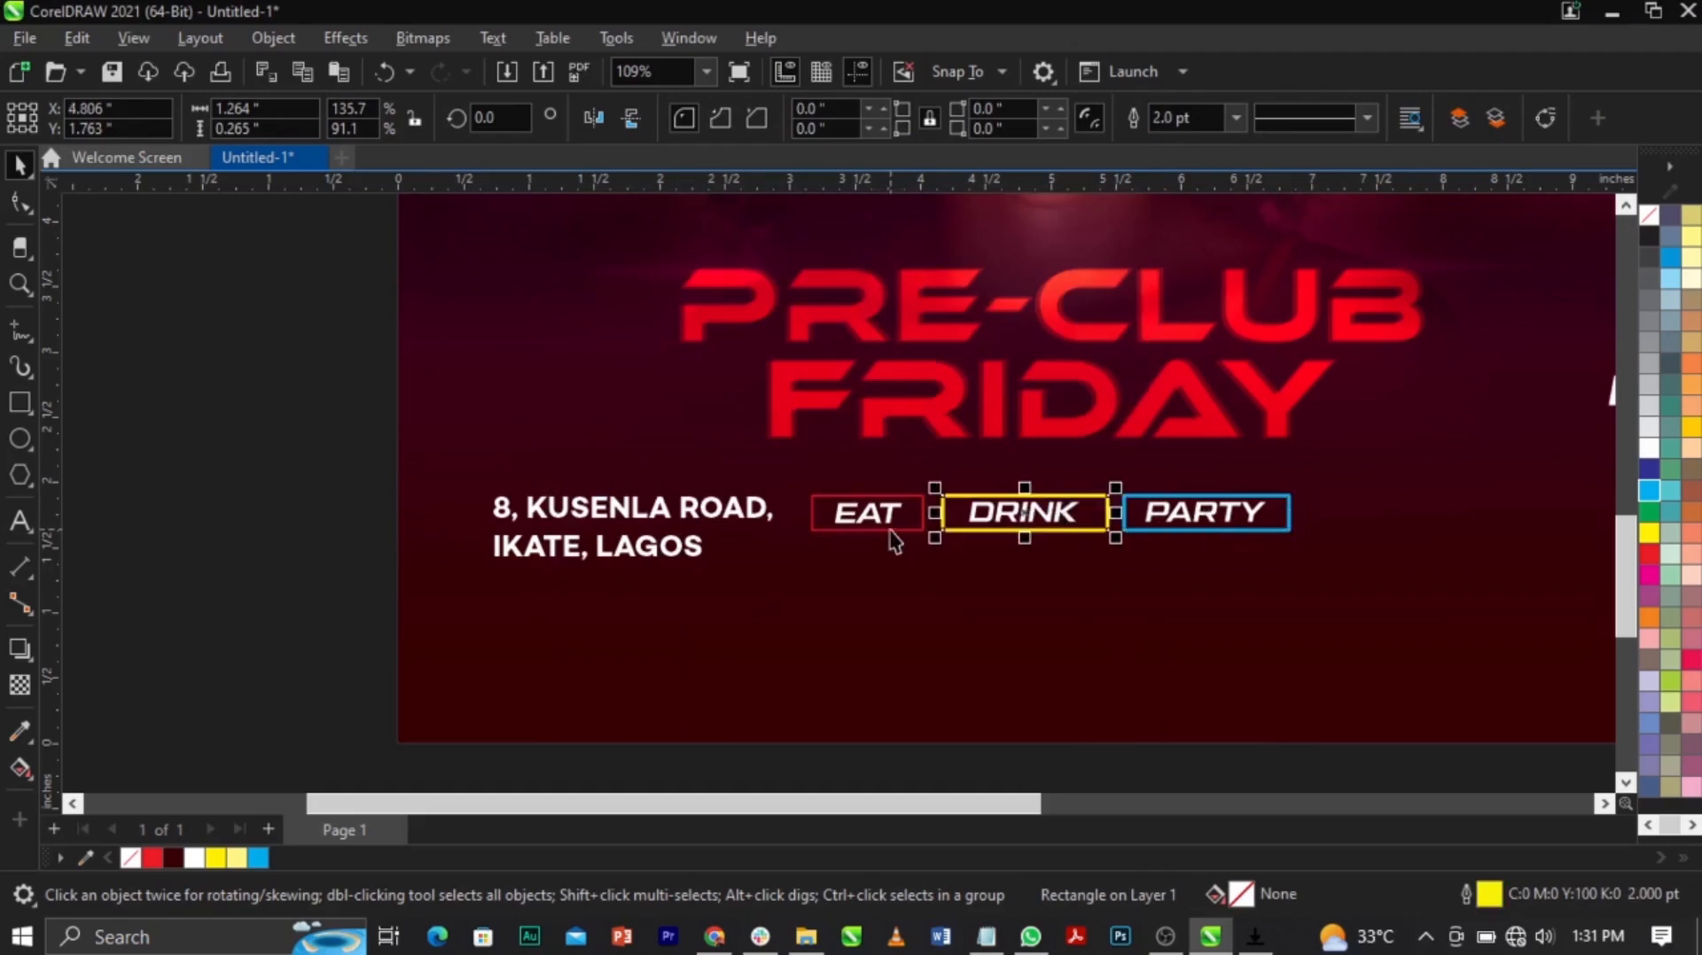
left_click(916, 530)
left_click(930, 593)
scroll(864, 466, "down", 2)
key("Escape")
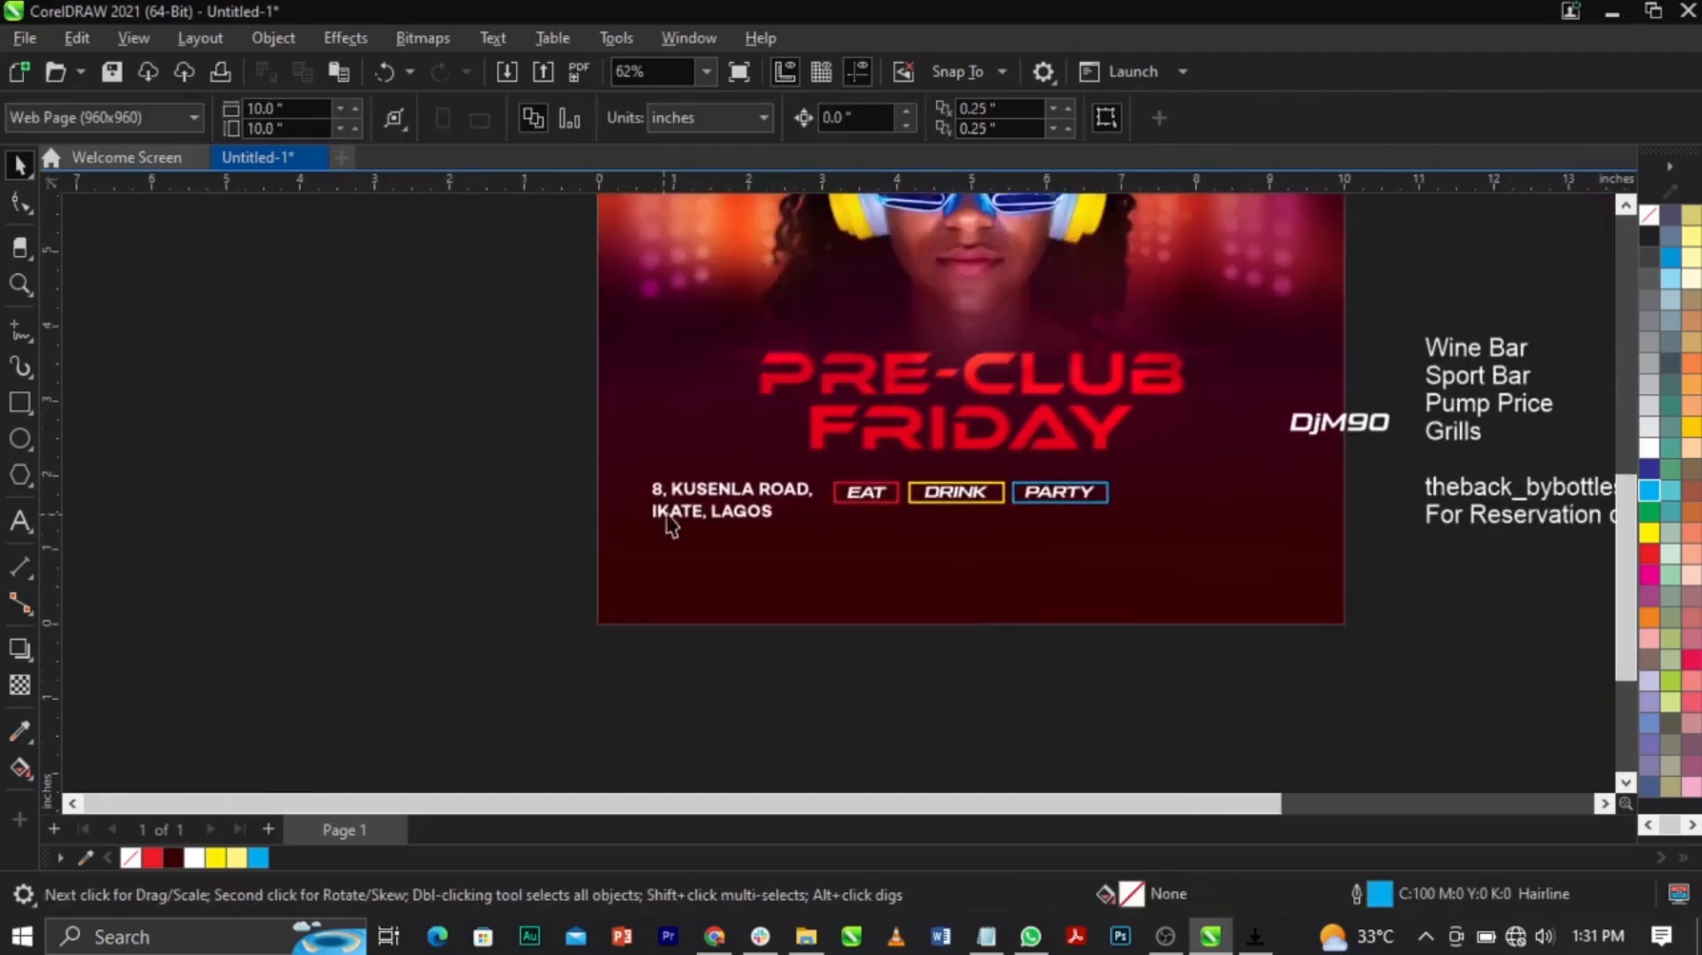
left_click(790, 497)
scroll(795, 494, "up", 1)
left_click(802, 503)
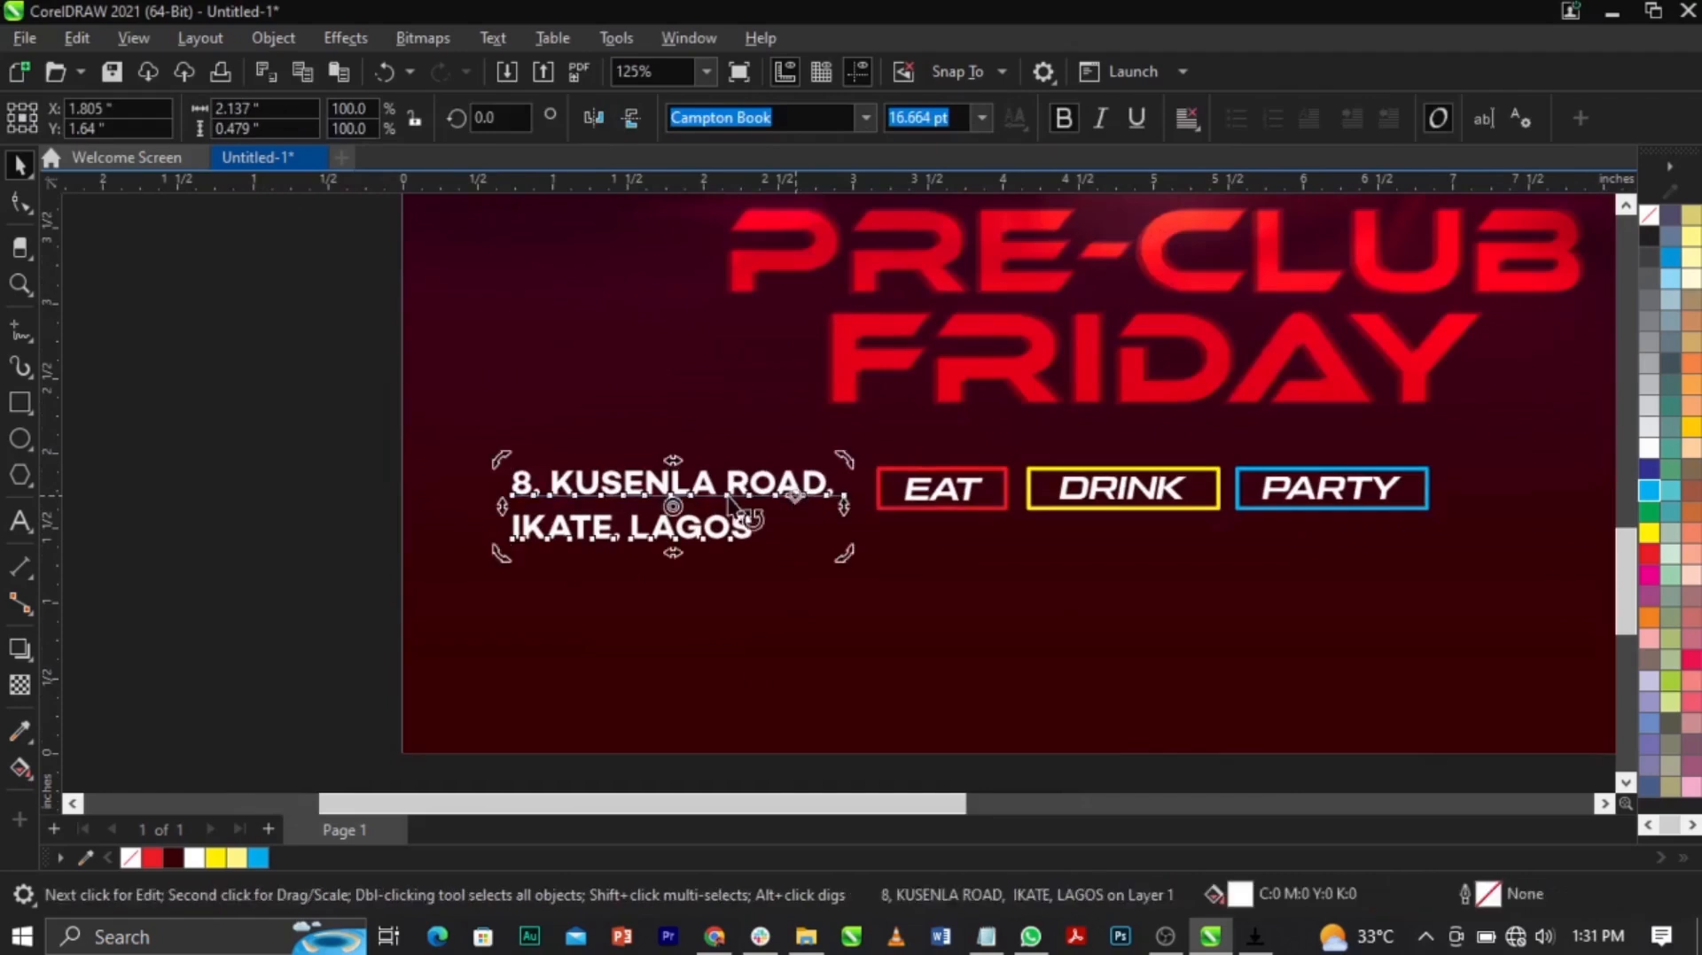
scroll(594, 494, "down", 1)
left_click(335, 492)
Step: Move the DjM90 text inside the flyer, to the right of the PARTY box
scroll(398, 534, "down", 1)
scroll(1373, 426, "up", 2)
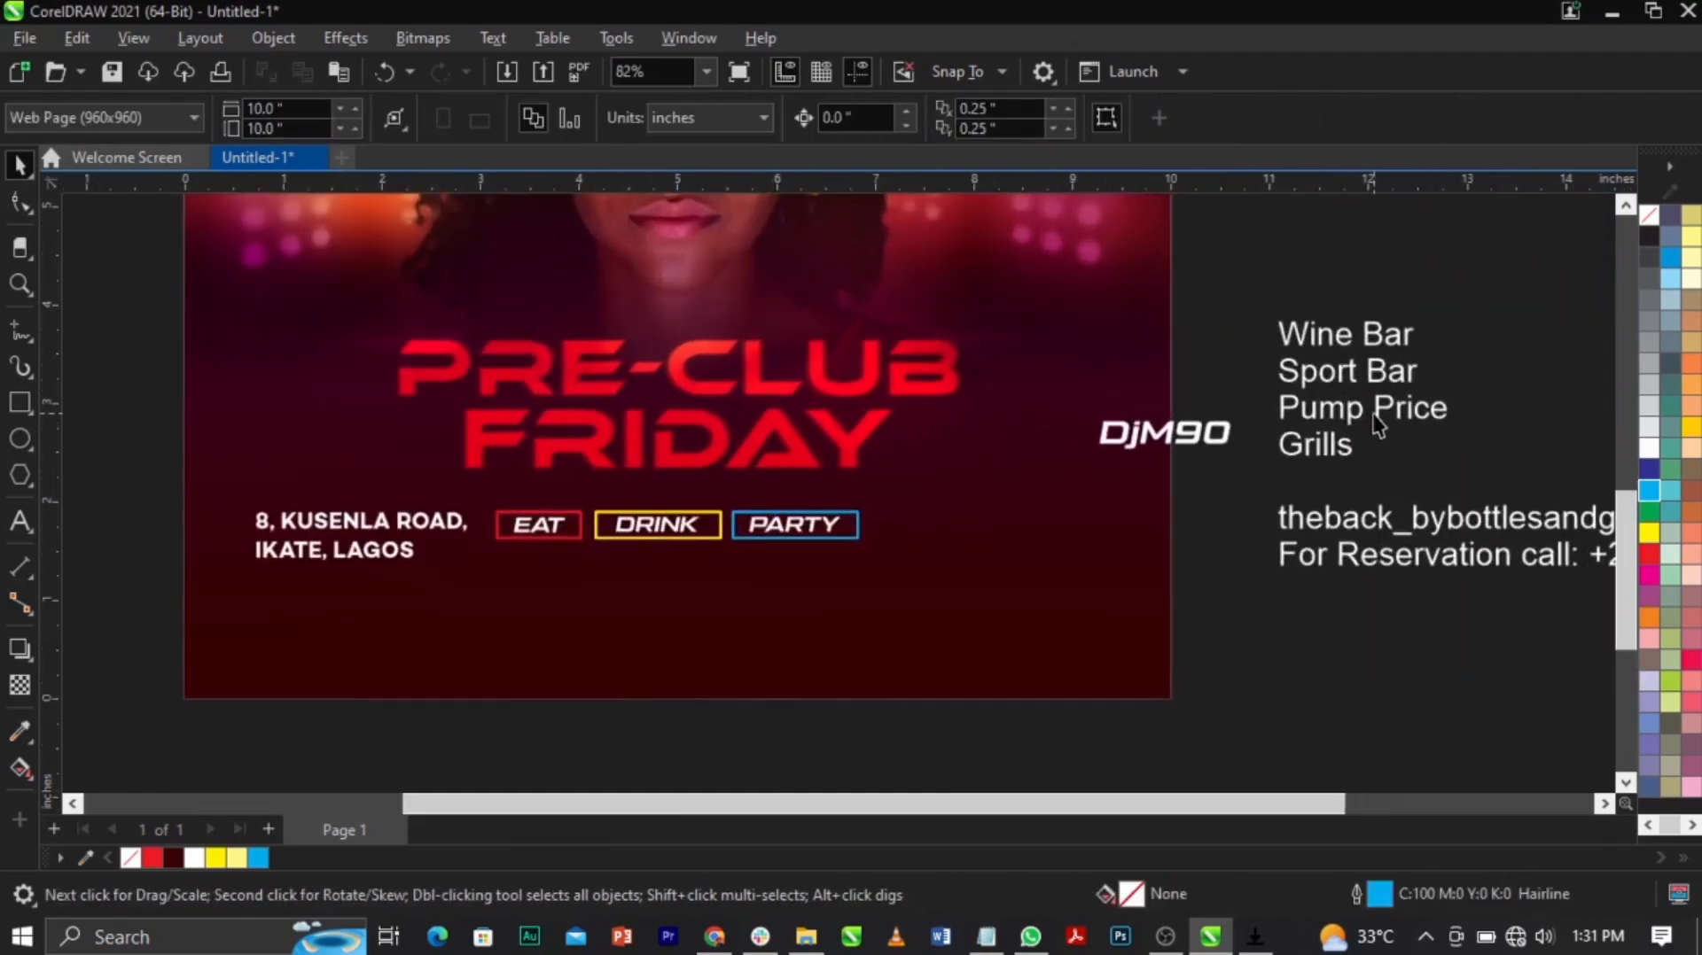
left_click_drag(1203, 440, 1030, 536)
scroll(1048, 506, "up", 1)
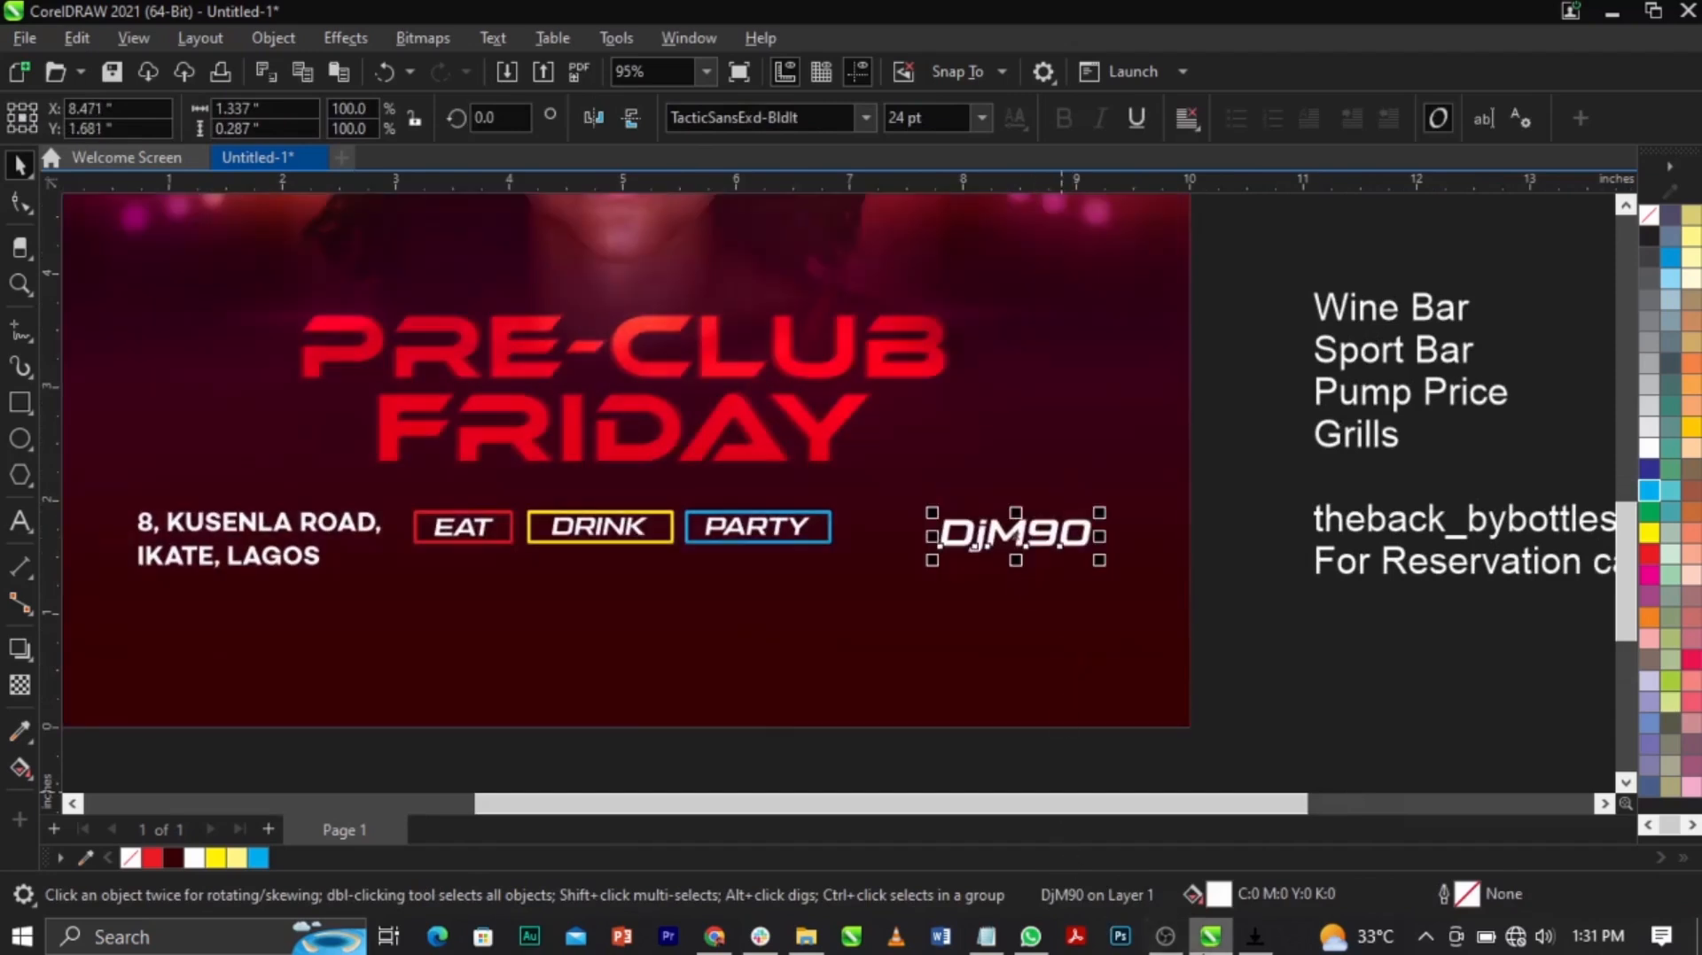
Step: Copy the font name Saucer BB from the Notepad notes and apply it to the DjM90 text
left_click(986, 936)
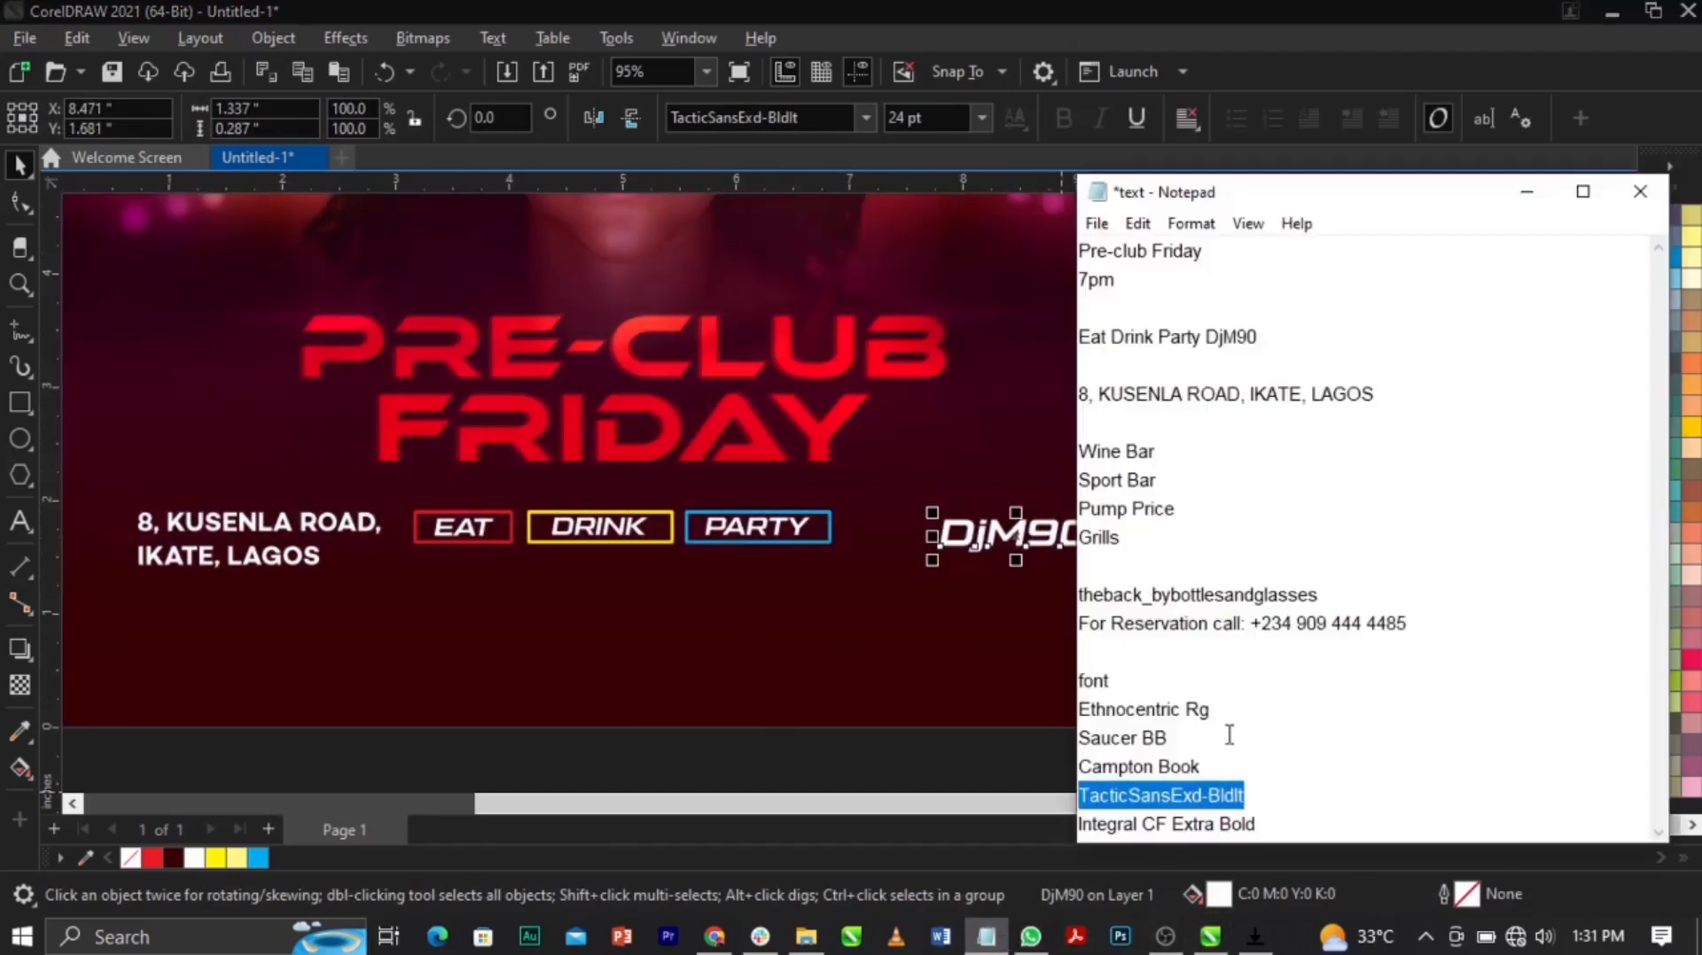
left_click_drag(1190, 740, 1035, 742)
key("ctrl+c")
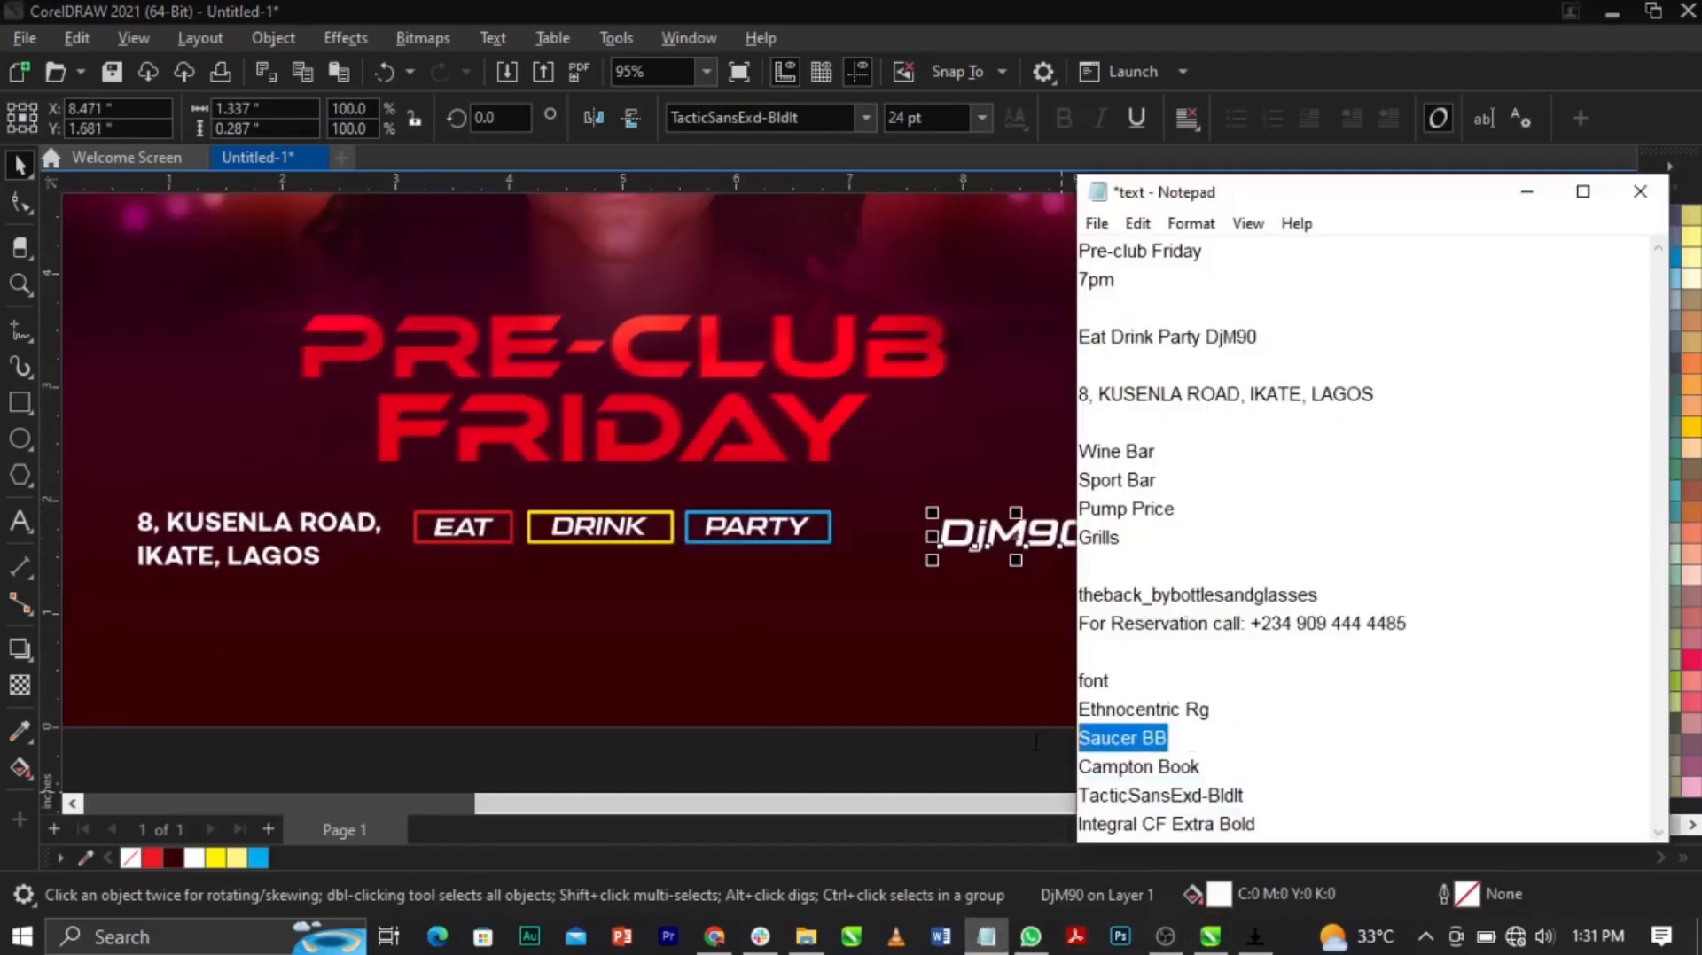
left_click(979, 669)
left_click(1036, 553)
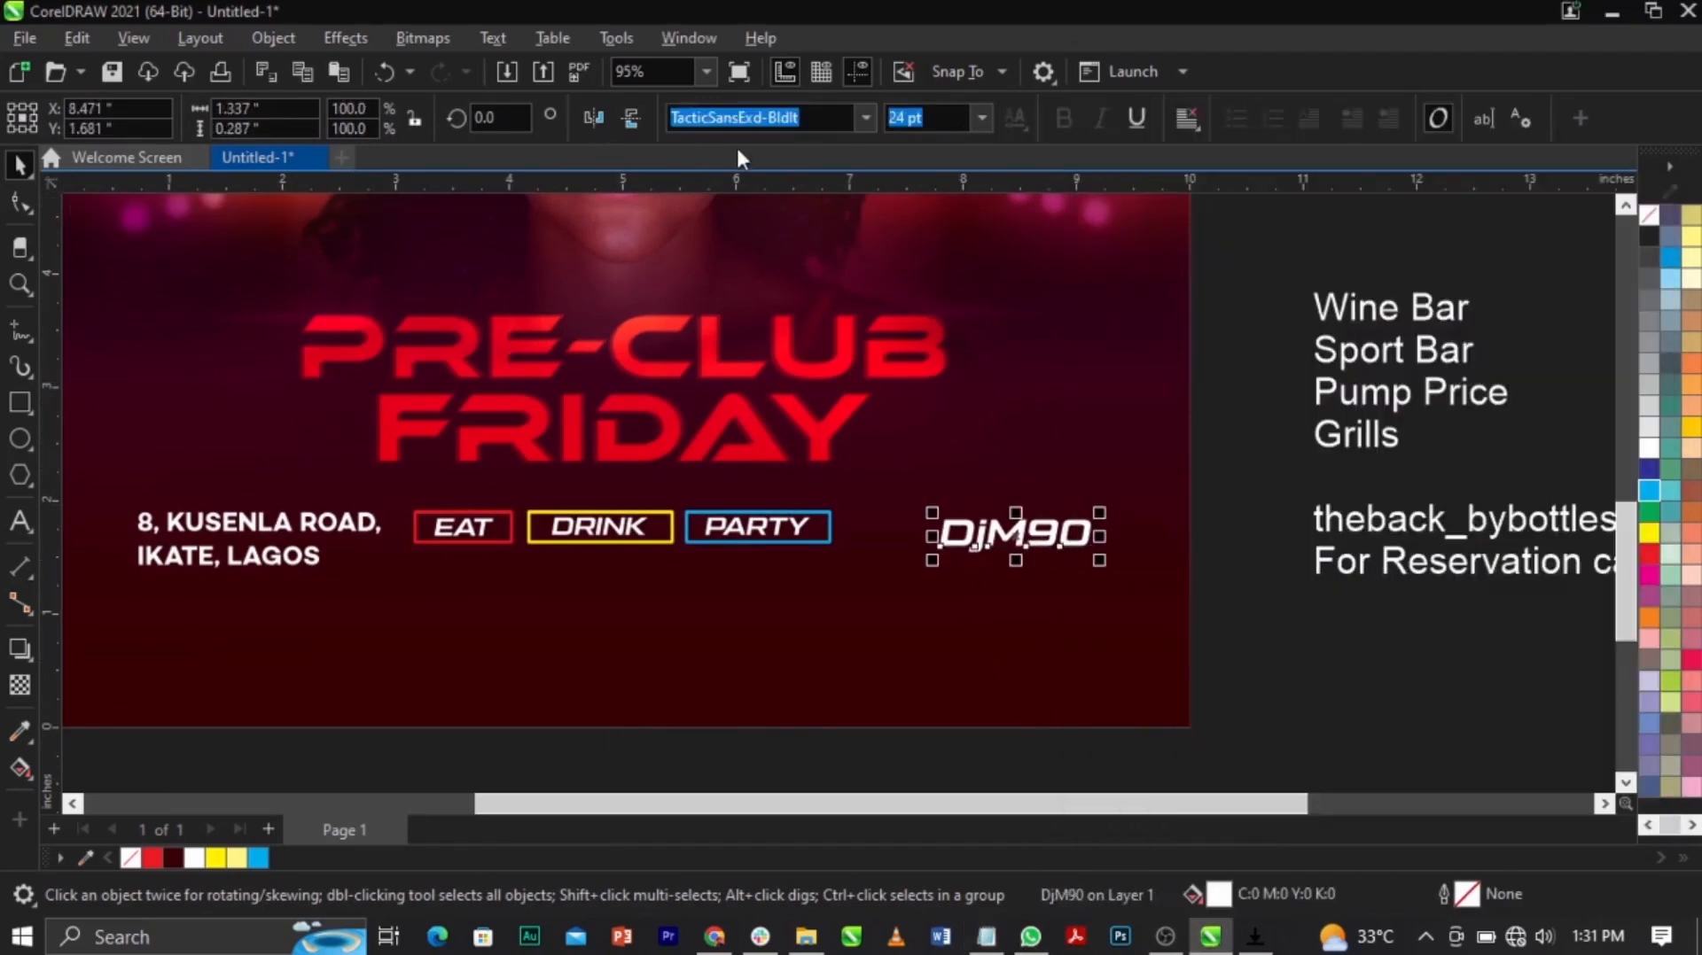
key("ctrl+v")
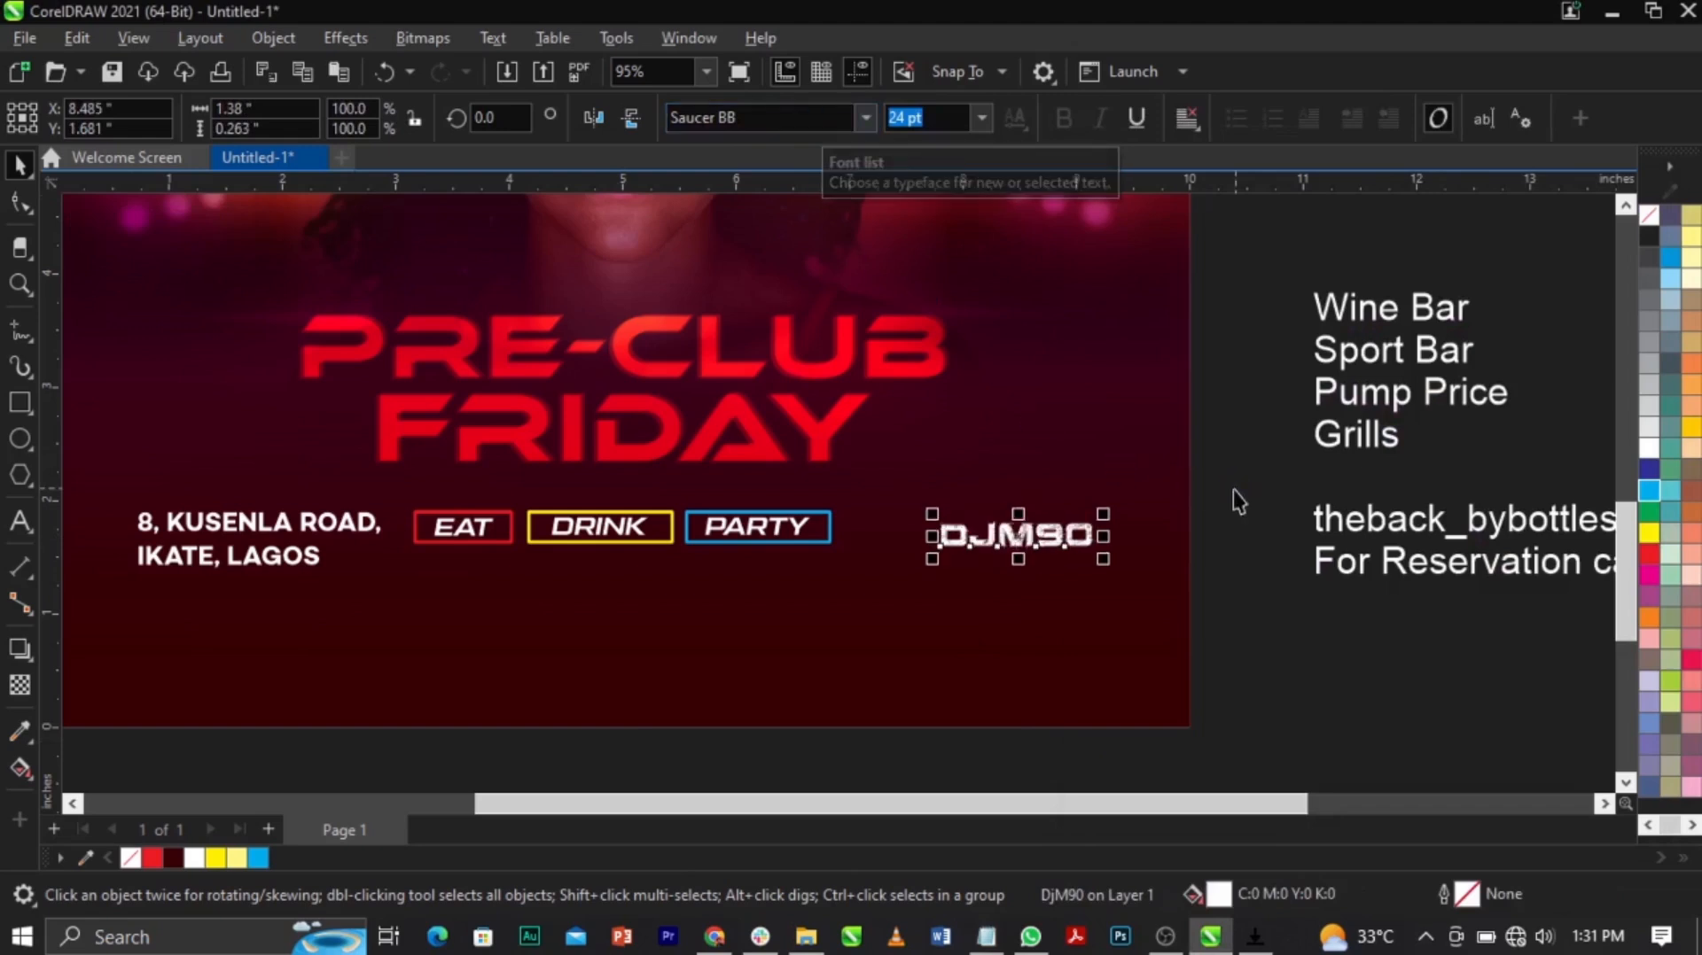
Step: Break the DjM90 text into two lines, with DJ above M90
scroll(900, 492, "up", 3)
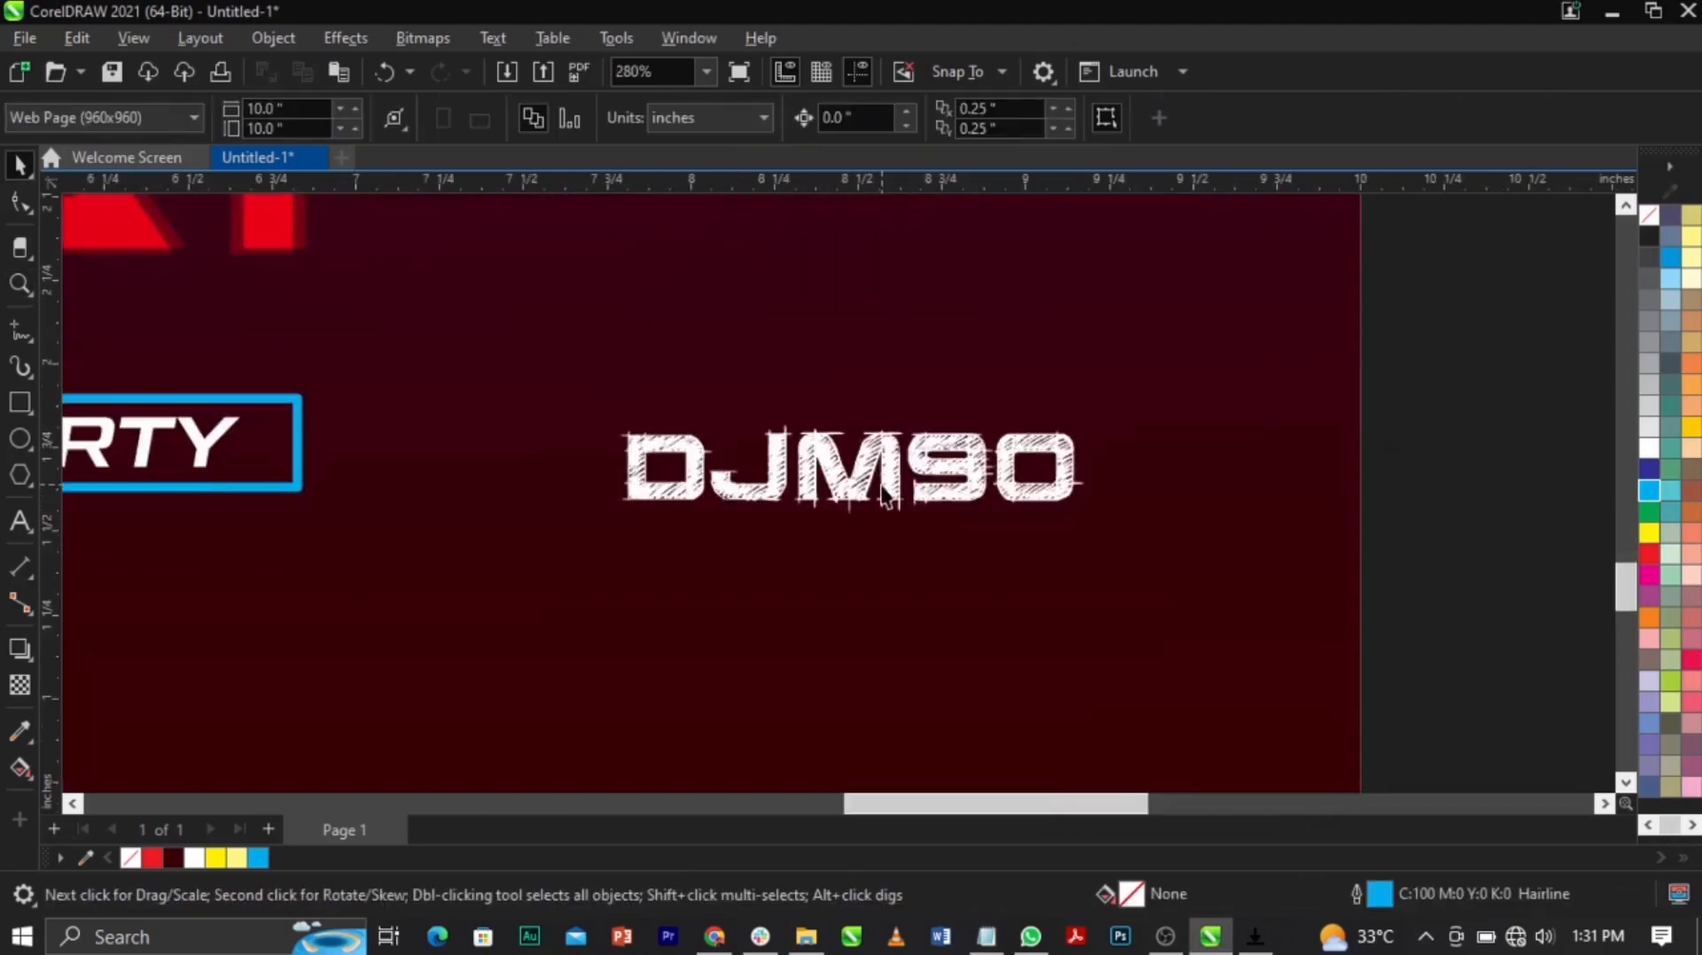
left_click(899, 485)
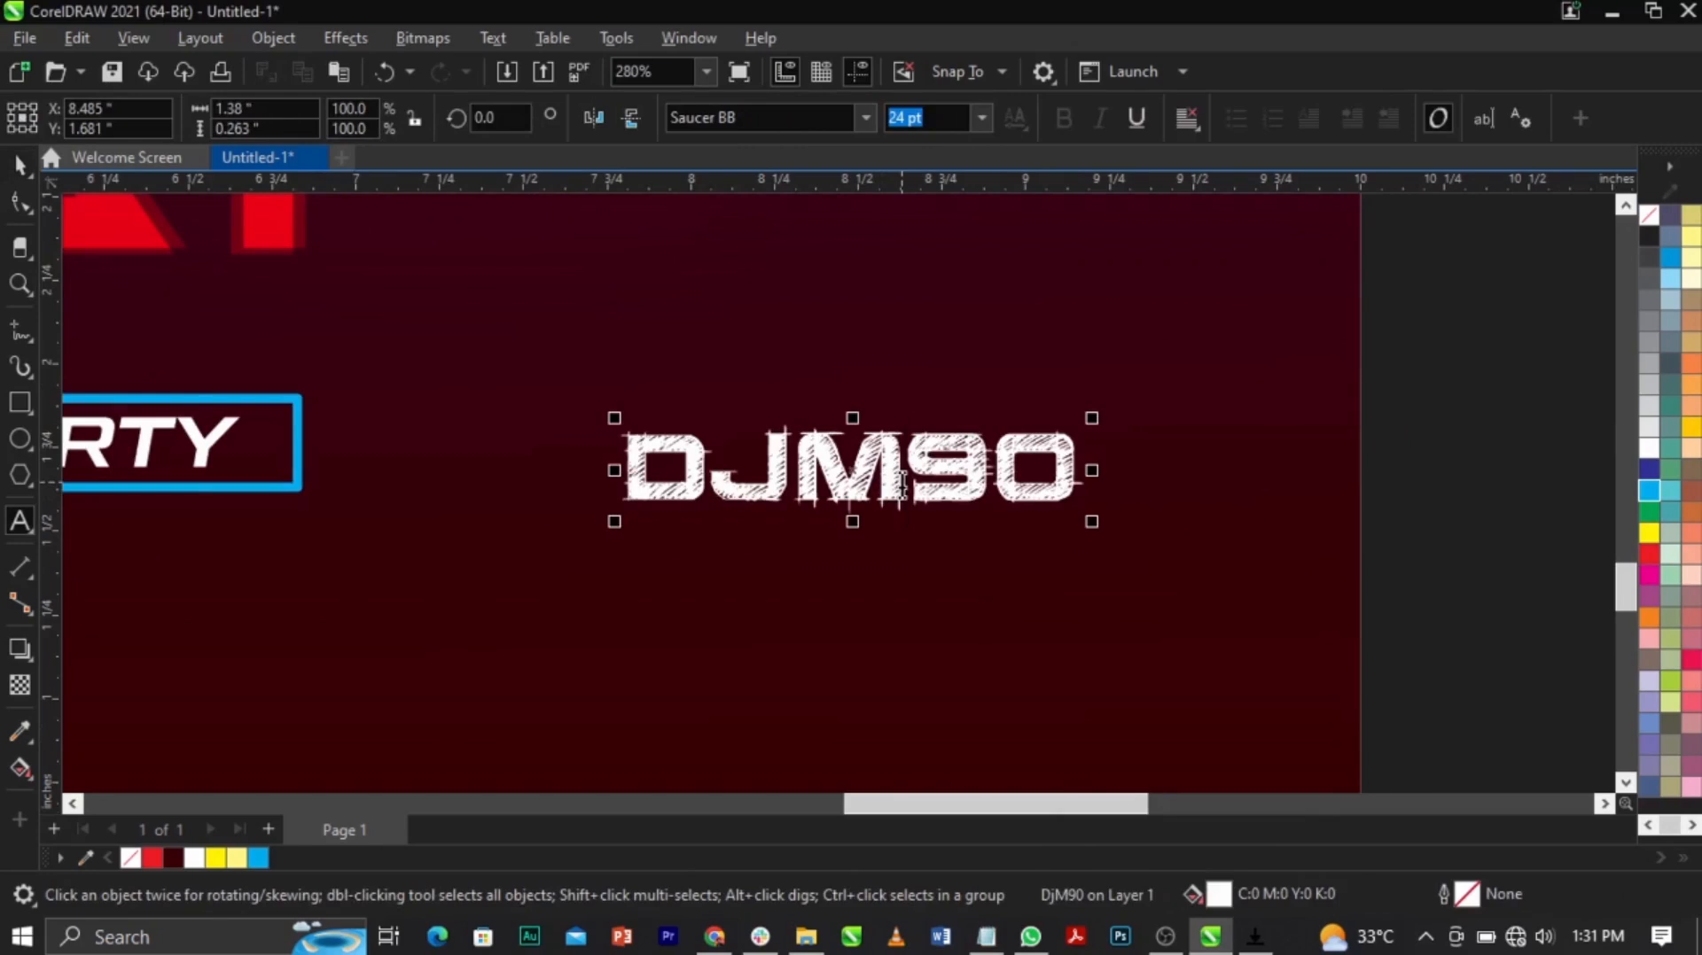
left_click(901, 486)
key("Return")
key("ctrl+z")
left_click(811, 470)
key("Return")
key("ctrl+space")
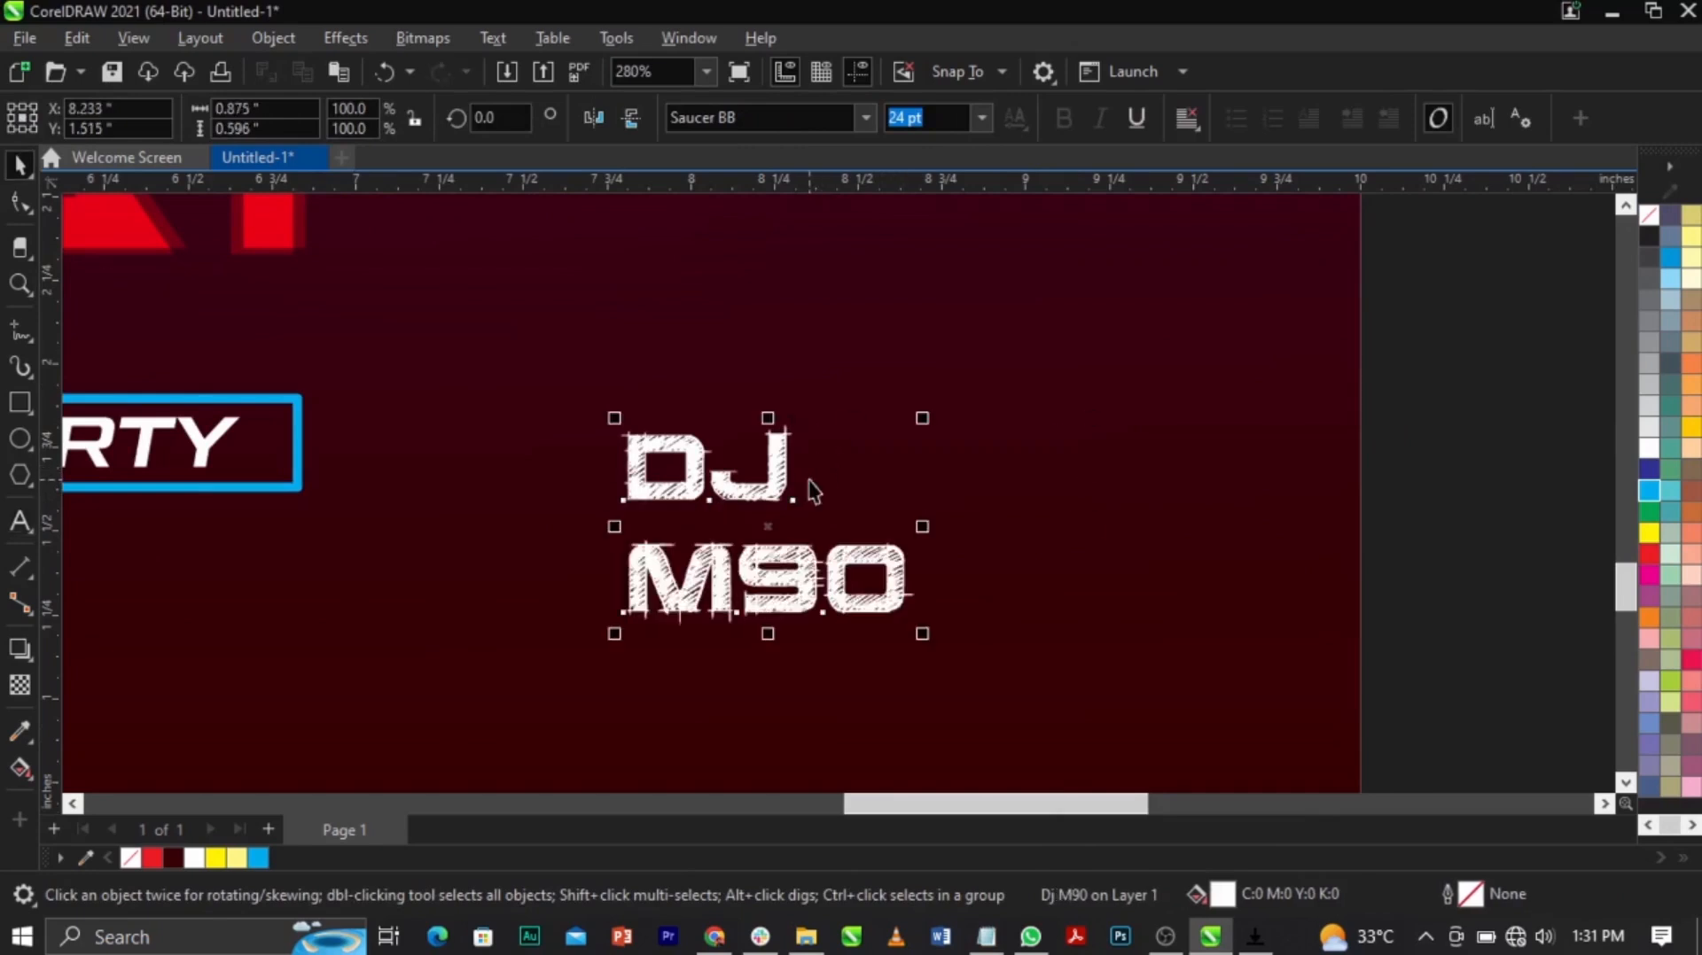
Step: Break the two lines apart and enlarge DJ to about 39.031 pt to match the width of M90
key("ctrl+k")
left_click(773, 475)
left_click_drag(771, 478, 775, 503)
left_click_drag(802, 444, 913, 359)
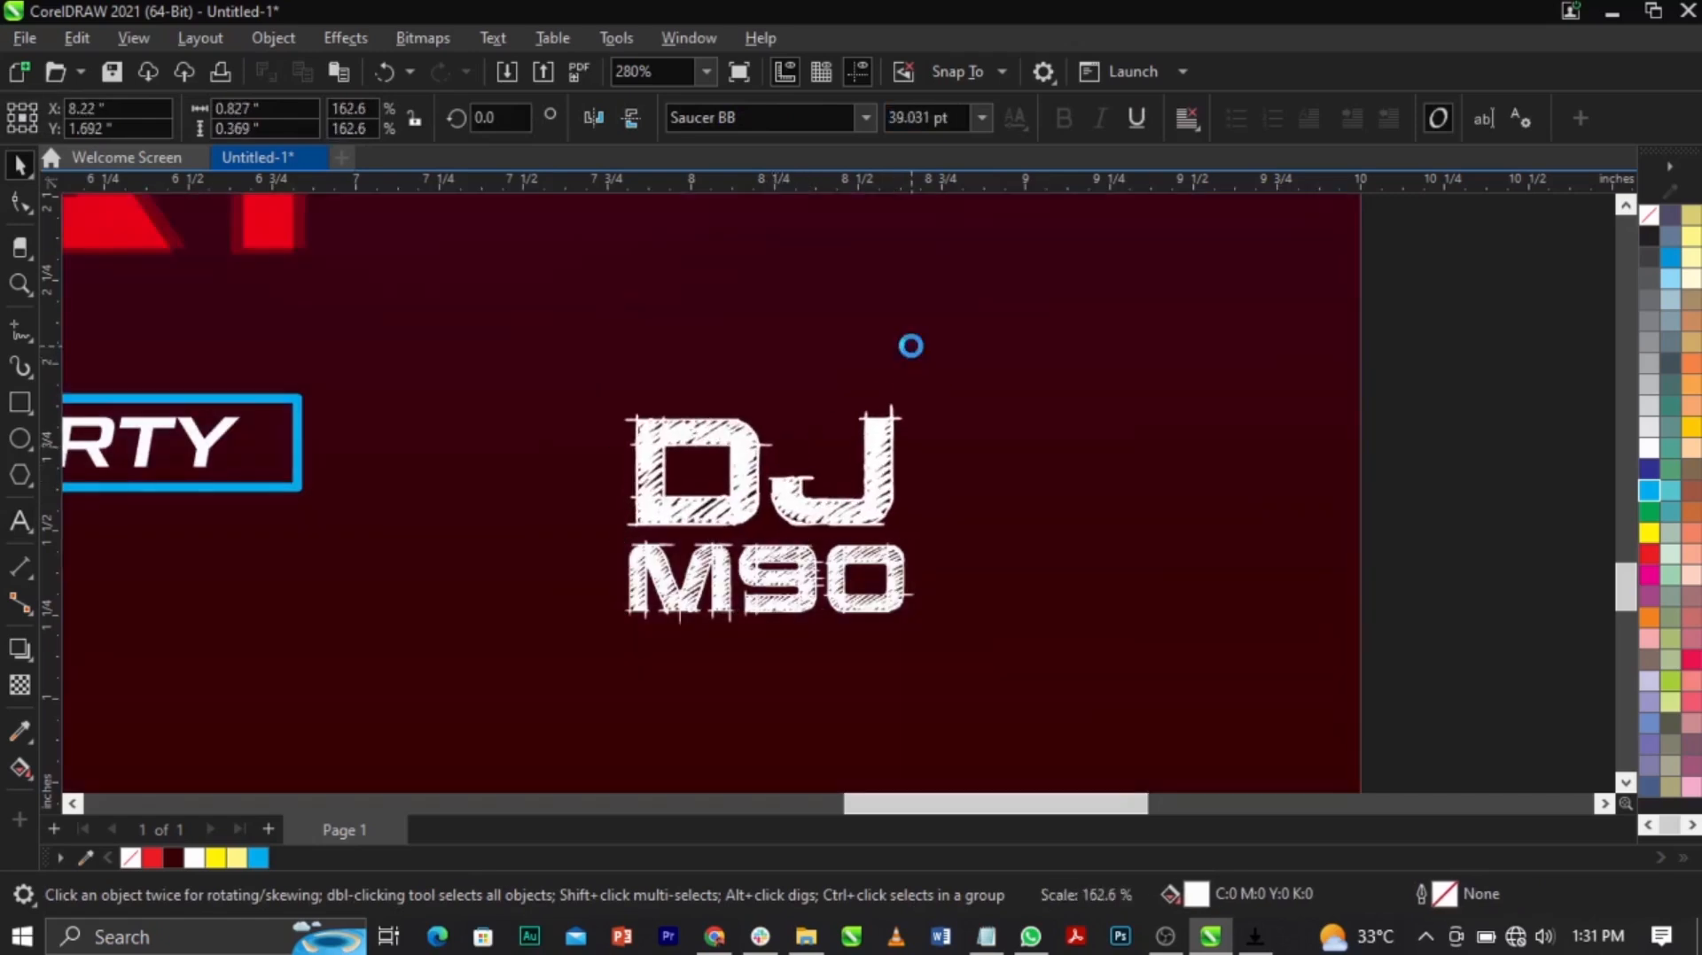
Step: Move the DJ and M90 lines together towards the flyer's right edge and scale them to about 67.9%
scroll(904, 525, "down", 1)
left_click(901, 567, "shift")
left_click_drag(900, 567, 1072, 506)
left_click(1052, 474)
left_click(1047, 465)
left_click_drag(1081, 523, 1045, 529)
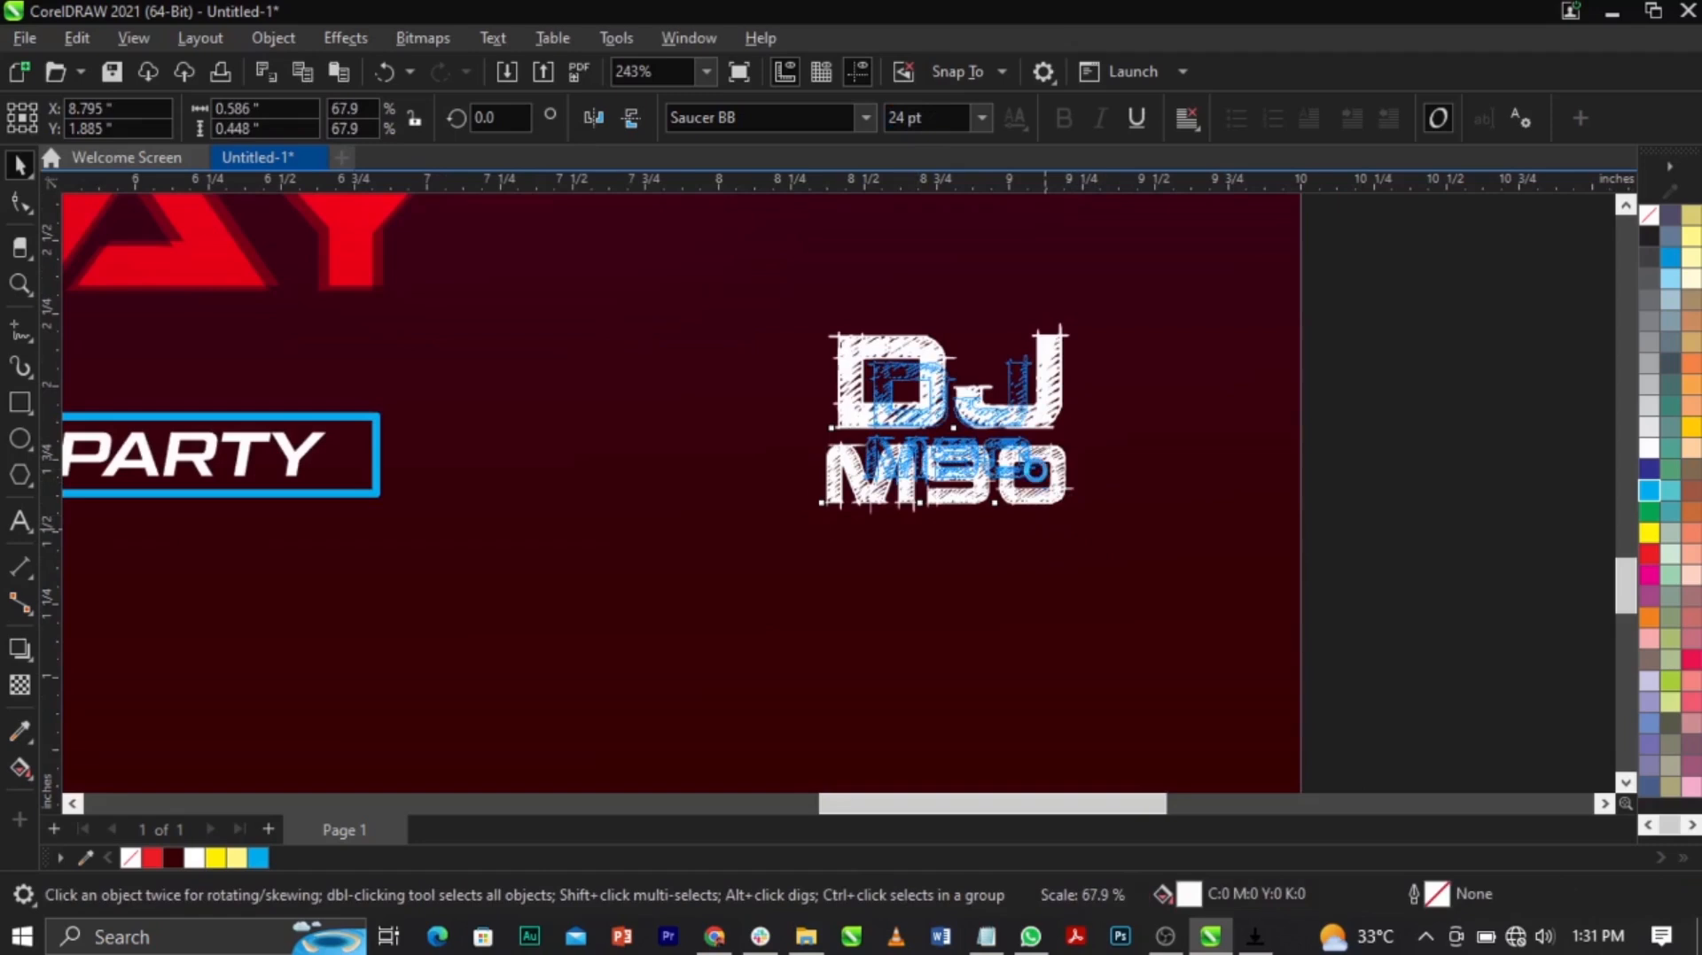
Step: Draw a rectangle about 0.766 by 0.698 in around the DJ M90 text
left_click(18, 406)
left_click_drag(831, 311, 1054, 512)
key("space")
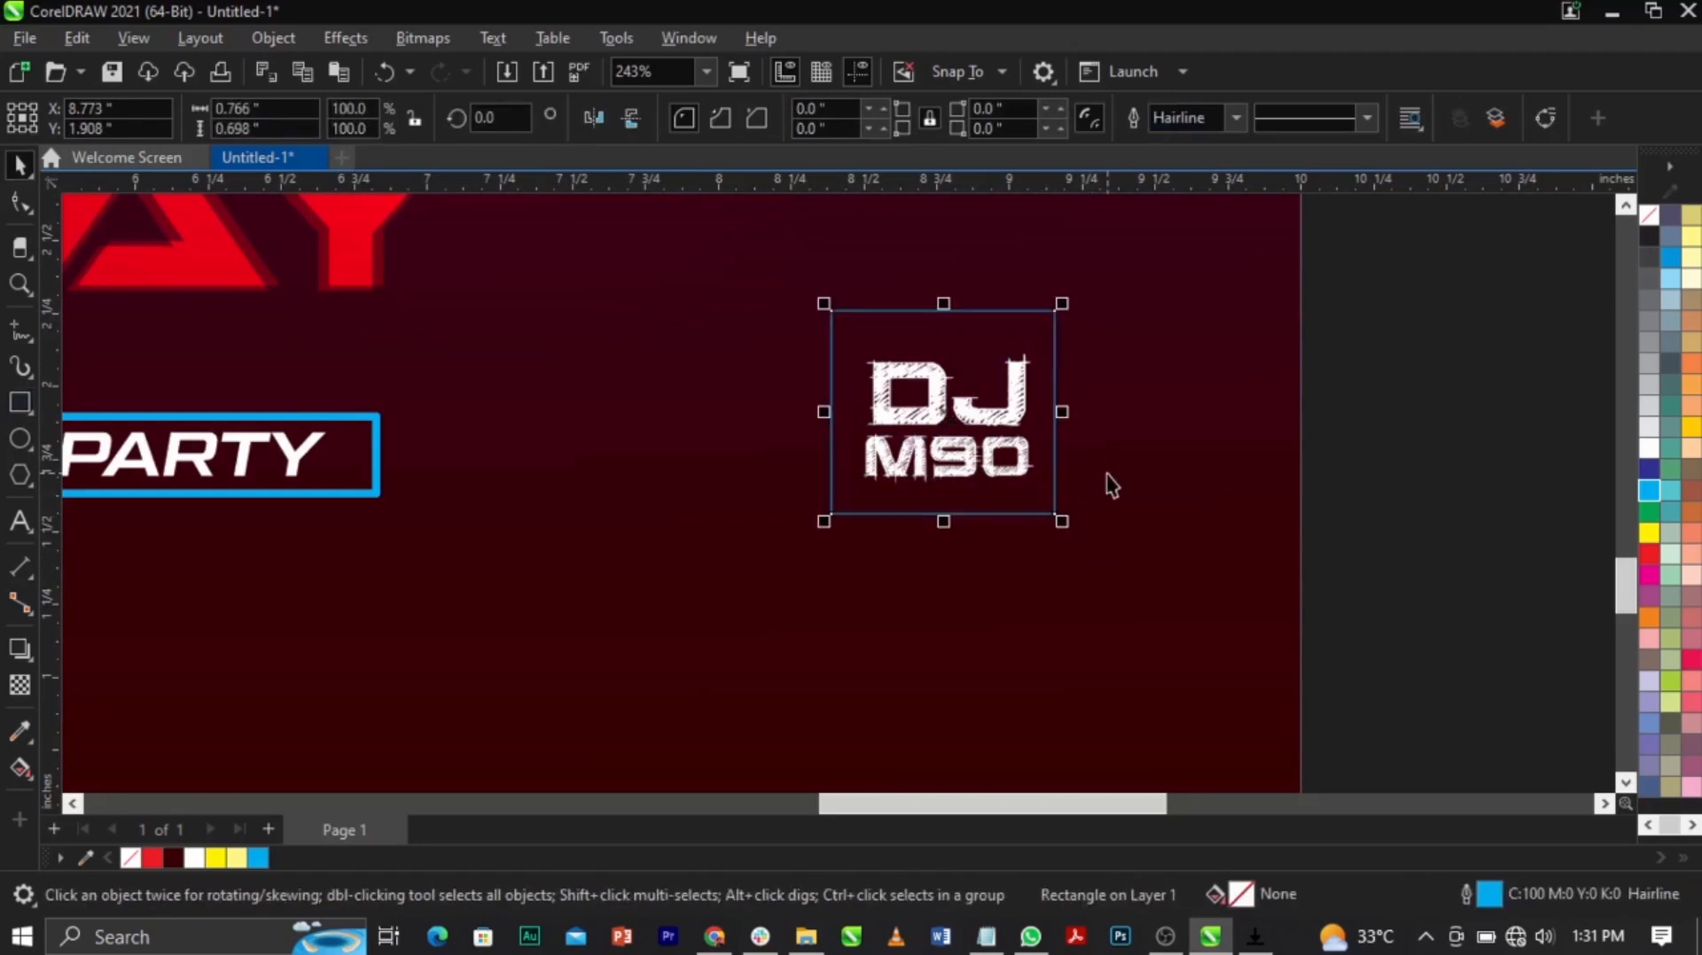
Step: Fill the rectangle around DJ M90 with orange RGB 219, 113, 0 (#DB7100) and remove its outline
left_click(1650, 533)
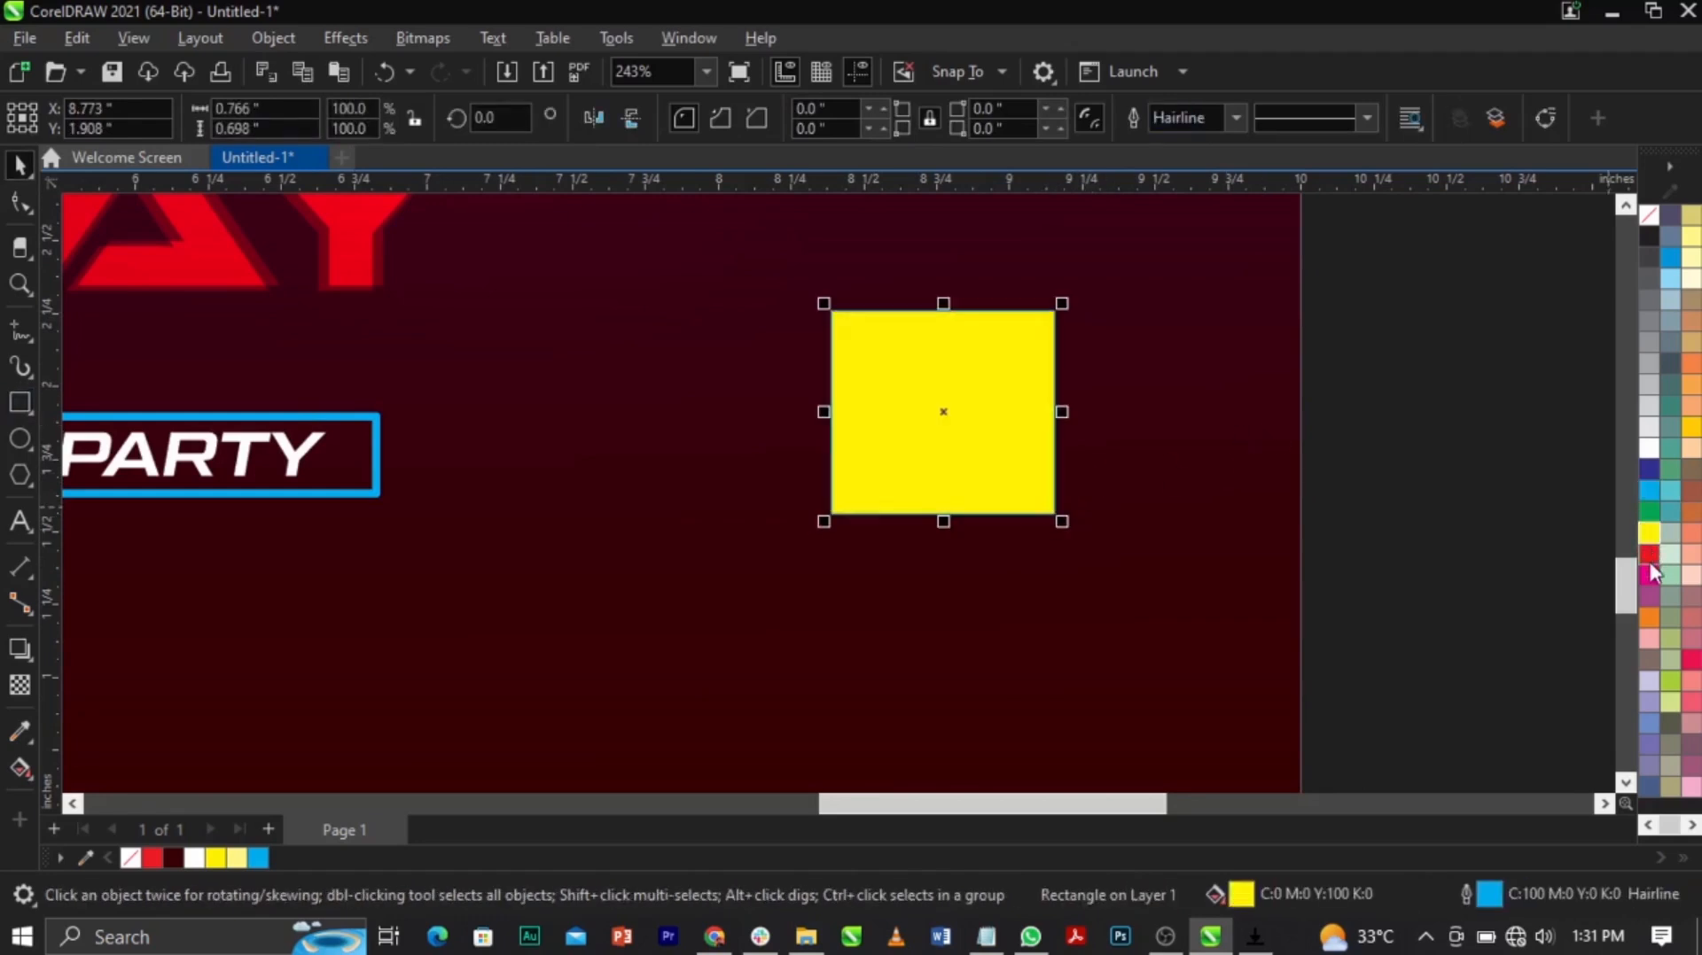
double_click(1243, 897)
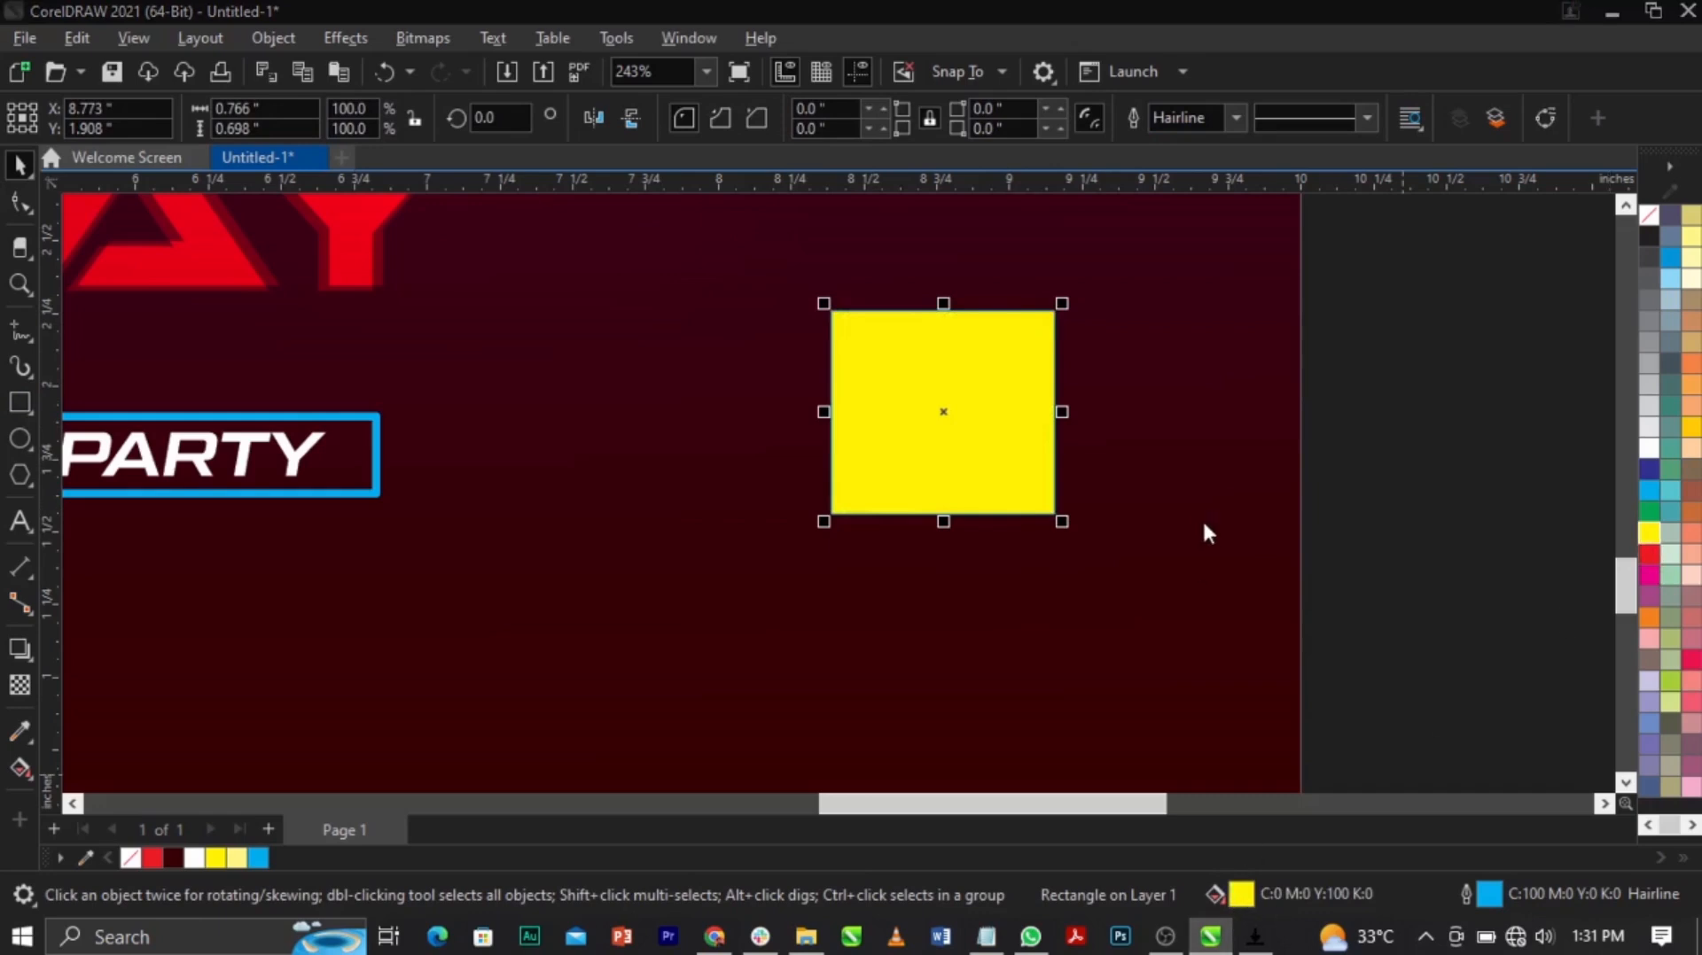
left_click_drag(758, 108, 1572, 138)
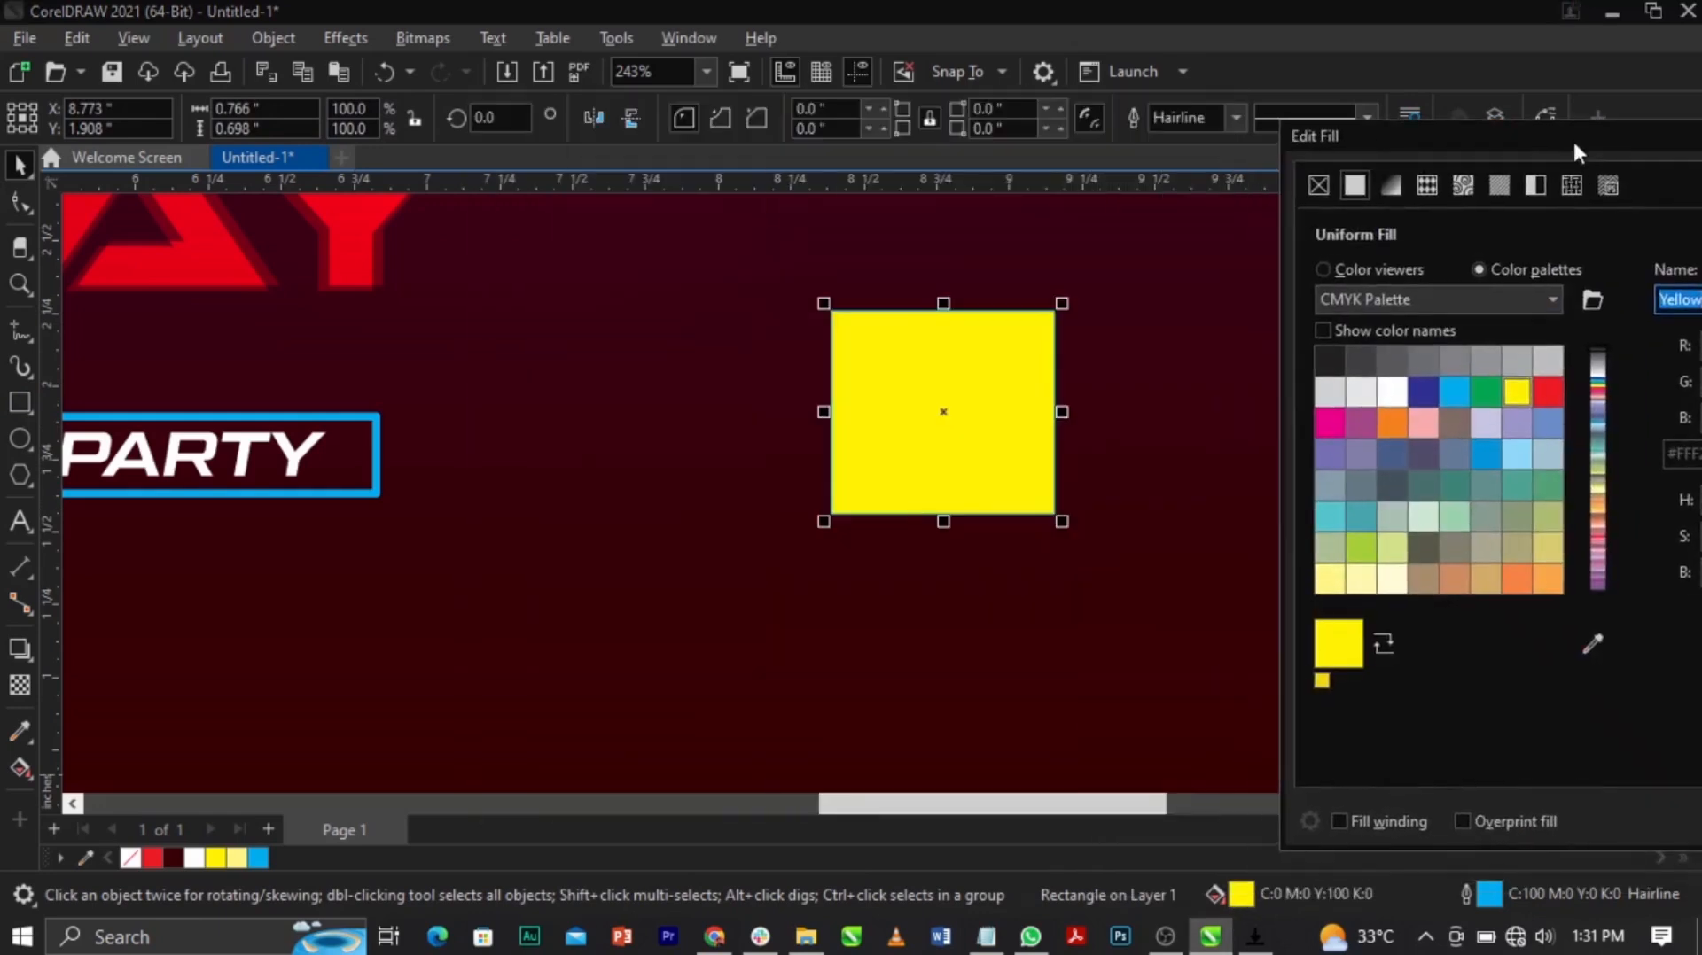
left_click(1390, 271)
left_click(1675, 300)
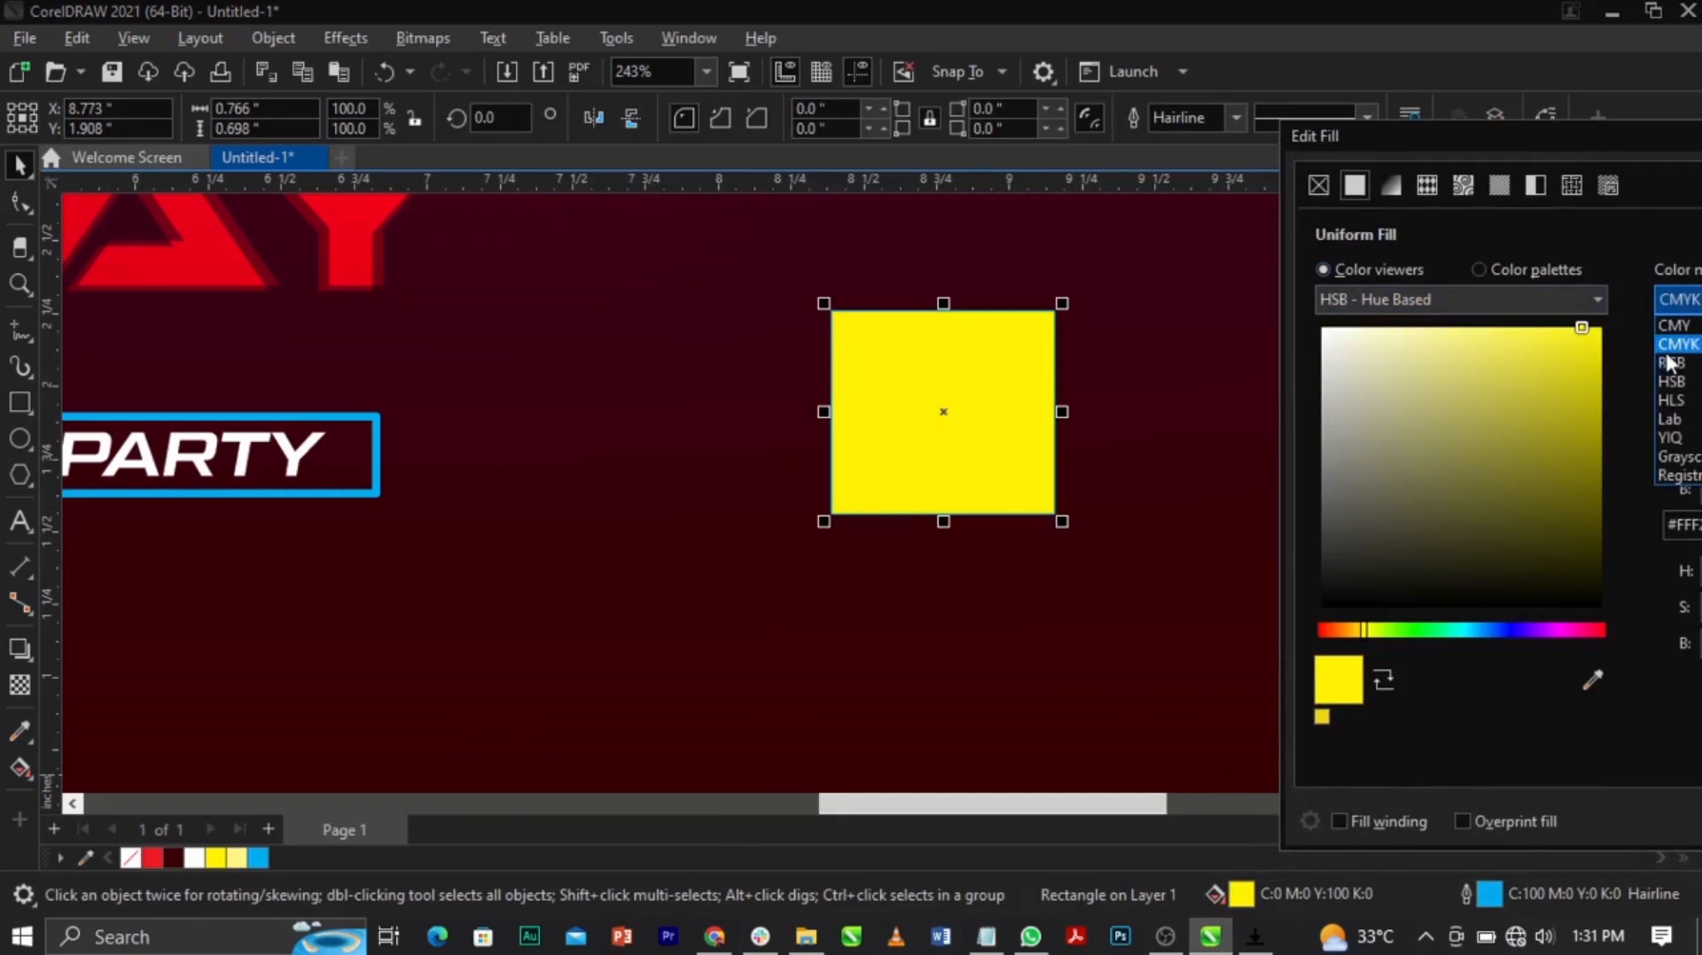
left_click(1670, 364)
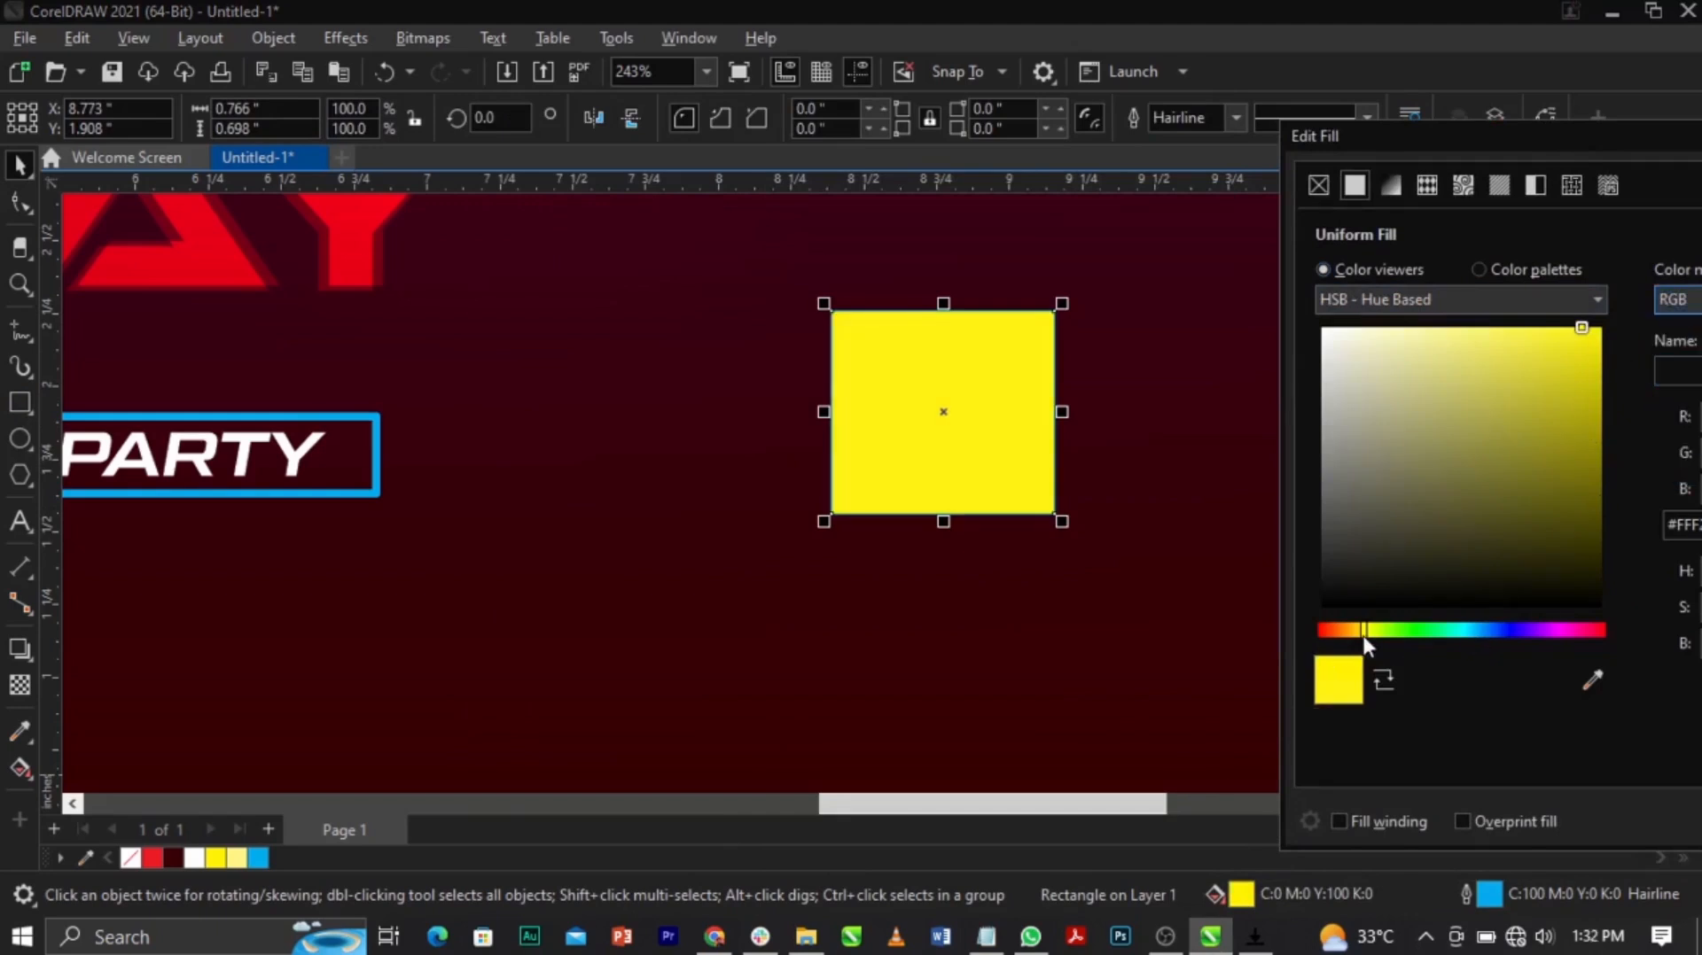
left_click_drag(1363, 636, 1353, 634)
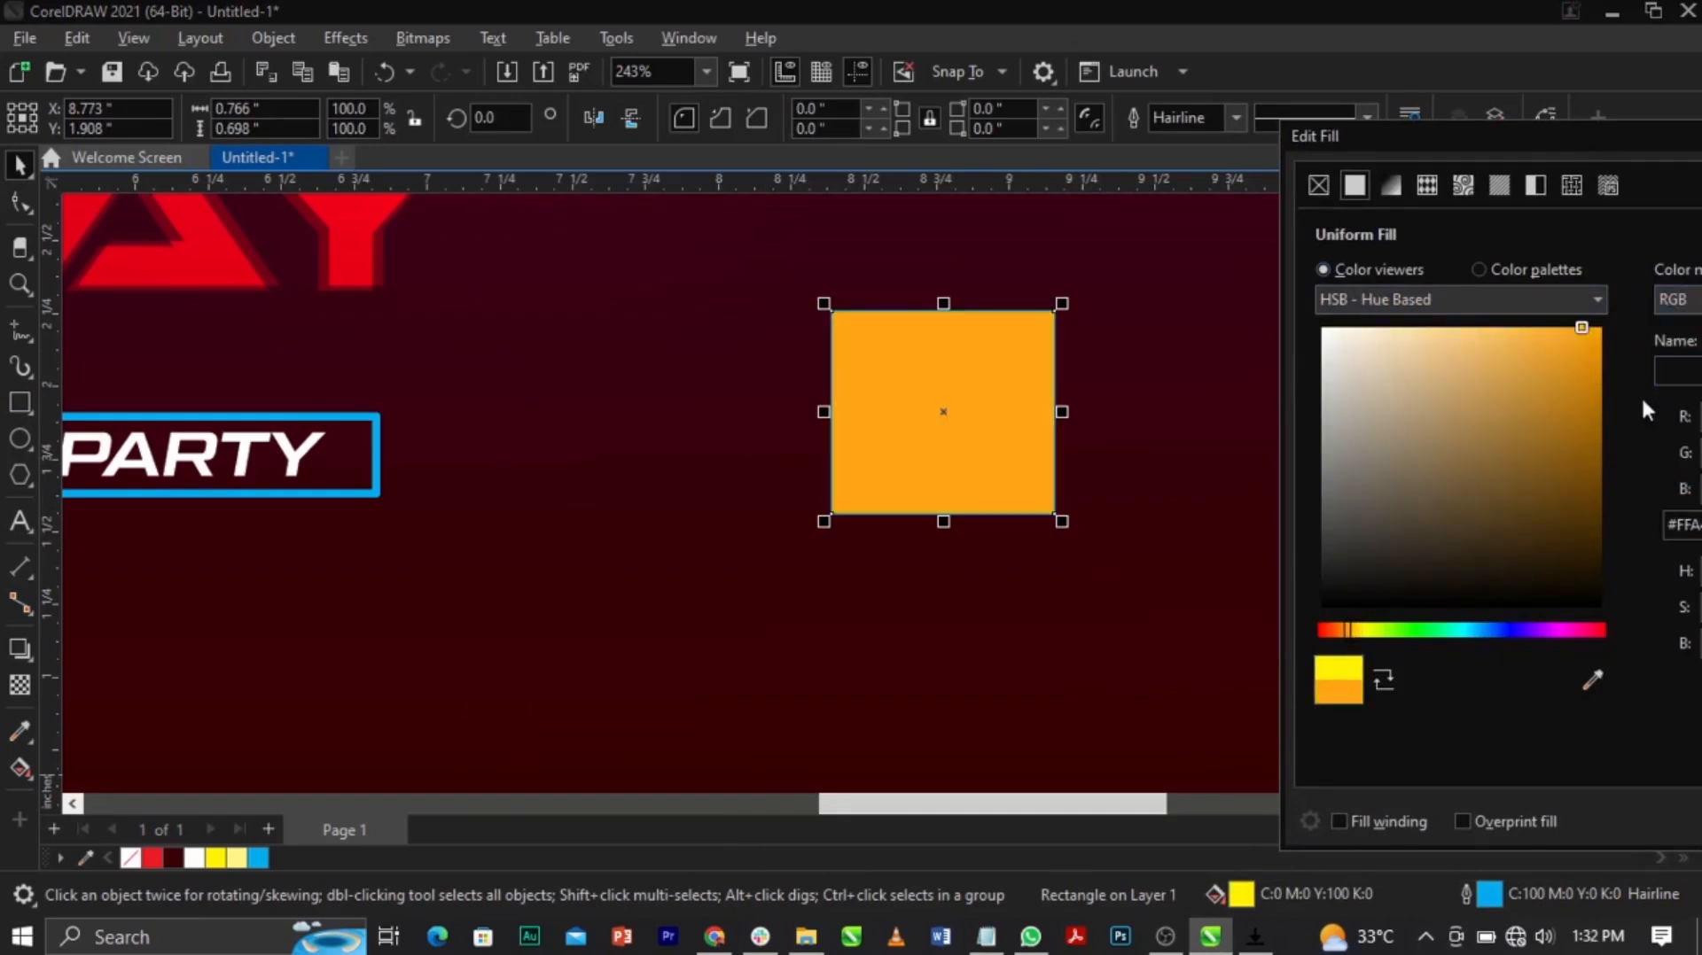
mouse_move(1611, 382)
left_mouse_down()
mouse_move(1601, 347)
mouse_move(1604, 366)
left_mouse_up()
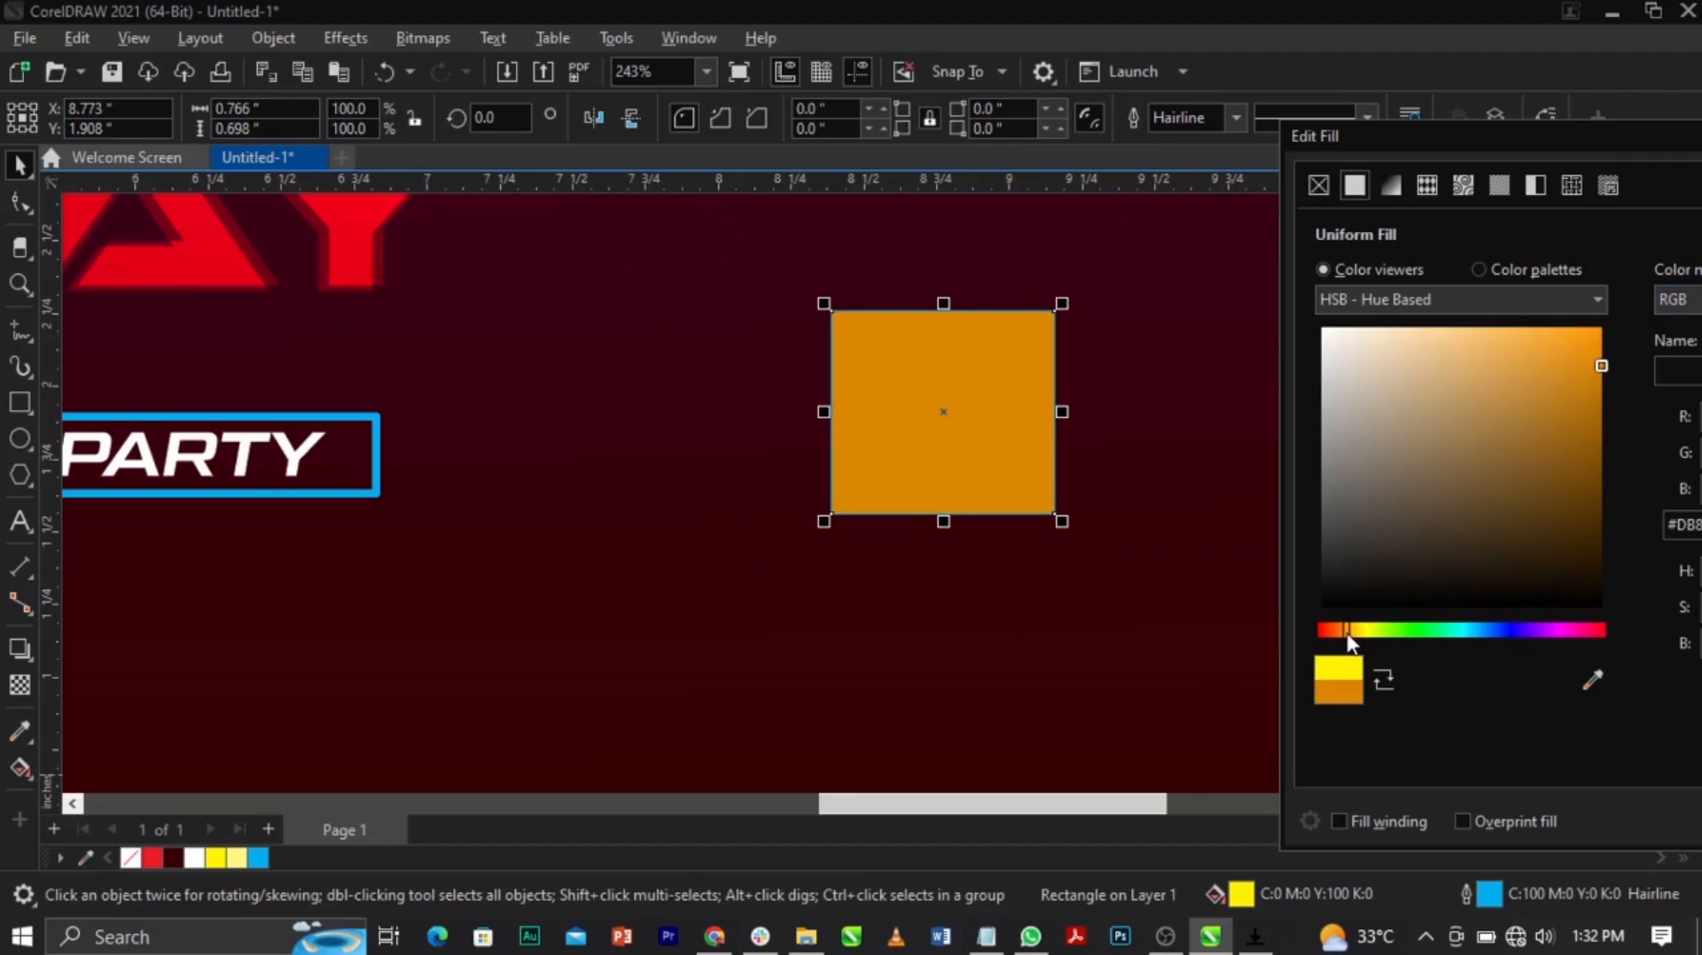
left_click_drag(1347, 635, 1343, 635)
key("Return")
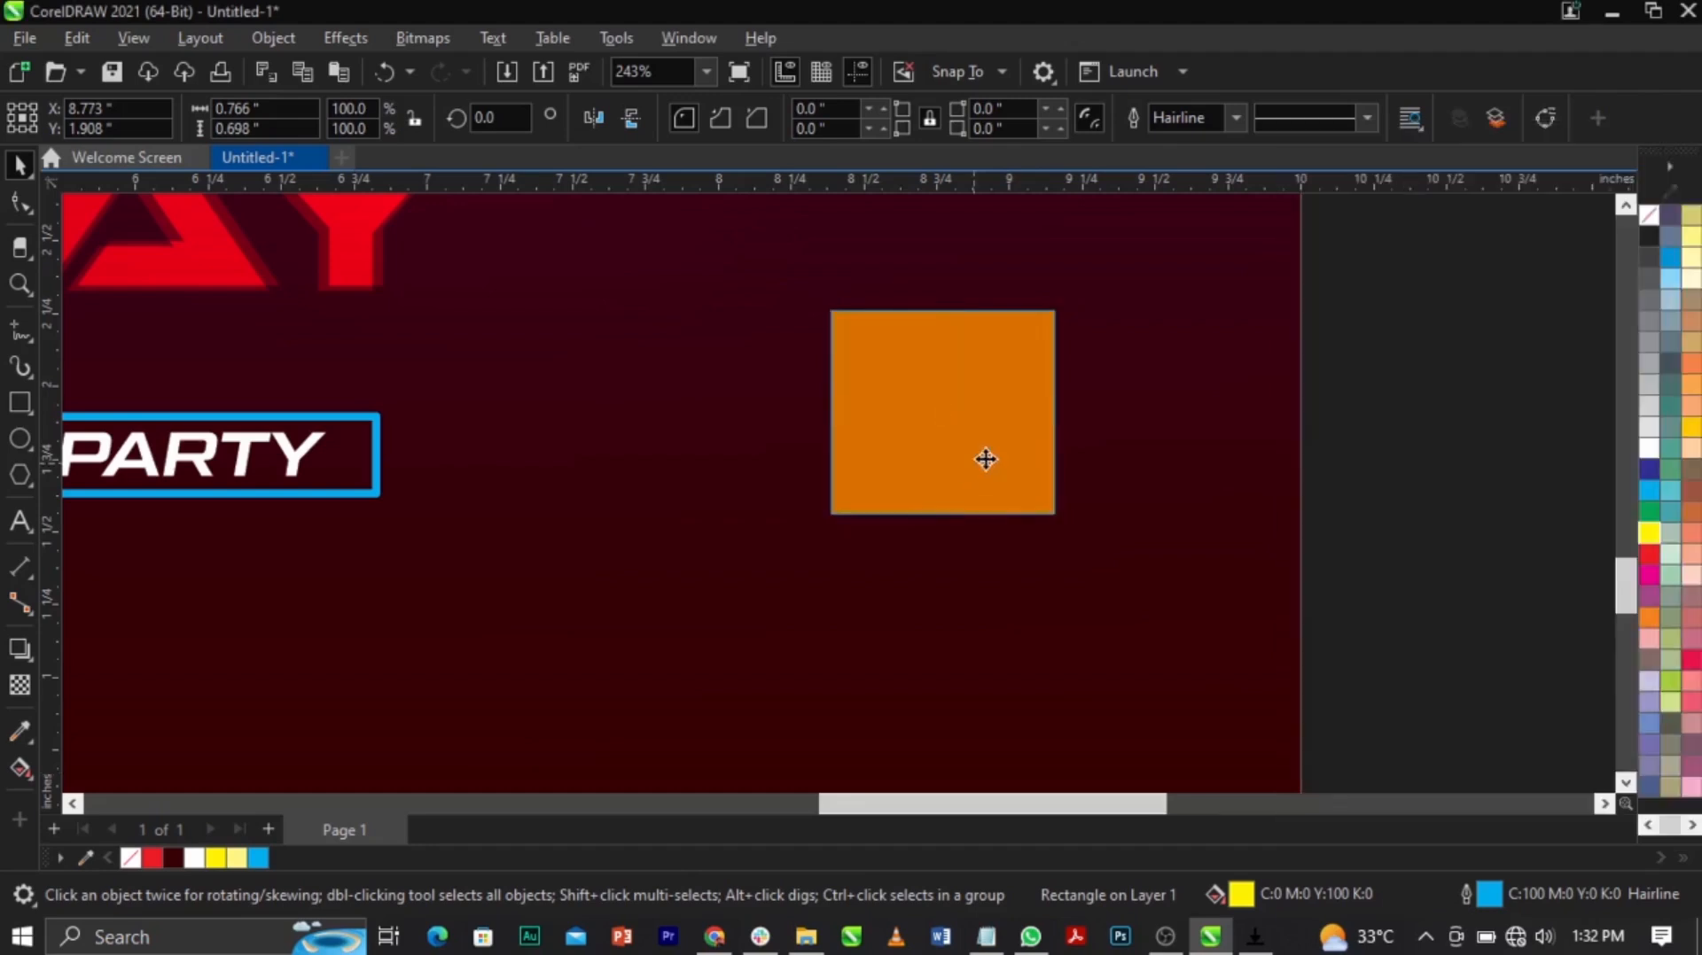
left_click(985, 459)
right_click(1643, 216)
left_click(1562, 231)
Step: Bring the DJ and M90 lines in front of the orange rectangle and nudge them slightly left to centre them
left_click_drag(1426, 200, 838, 658)
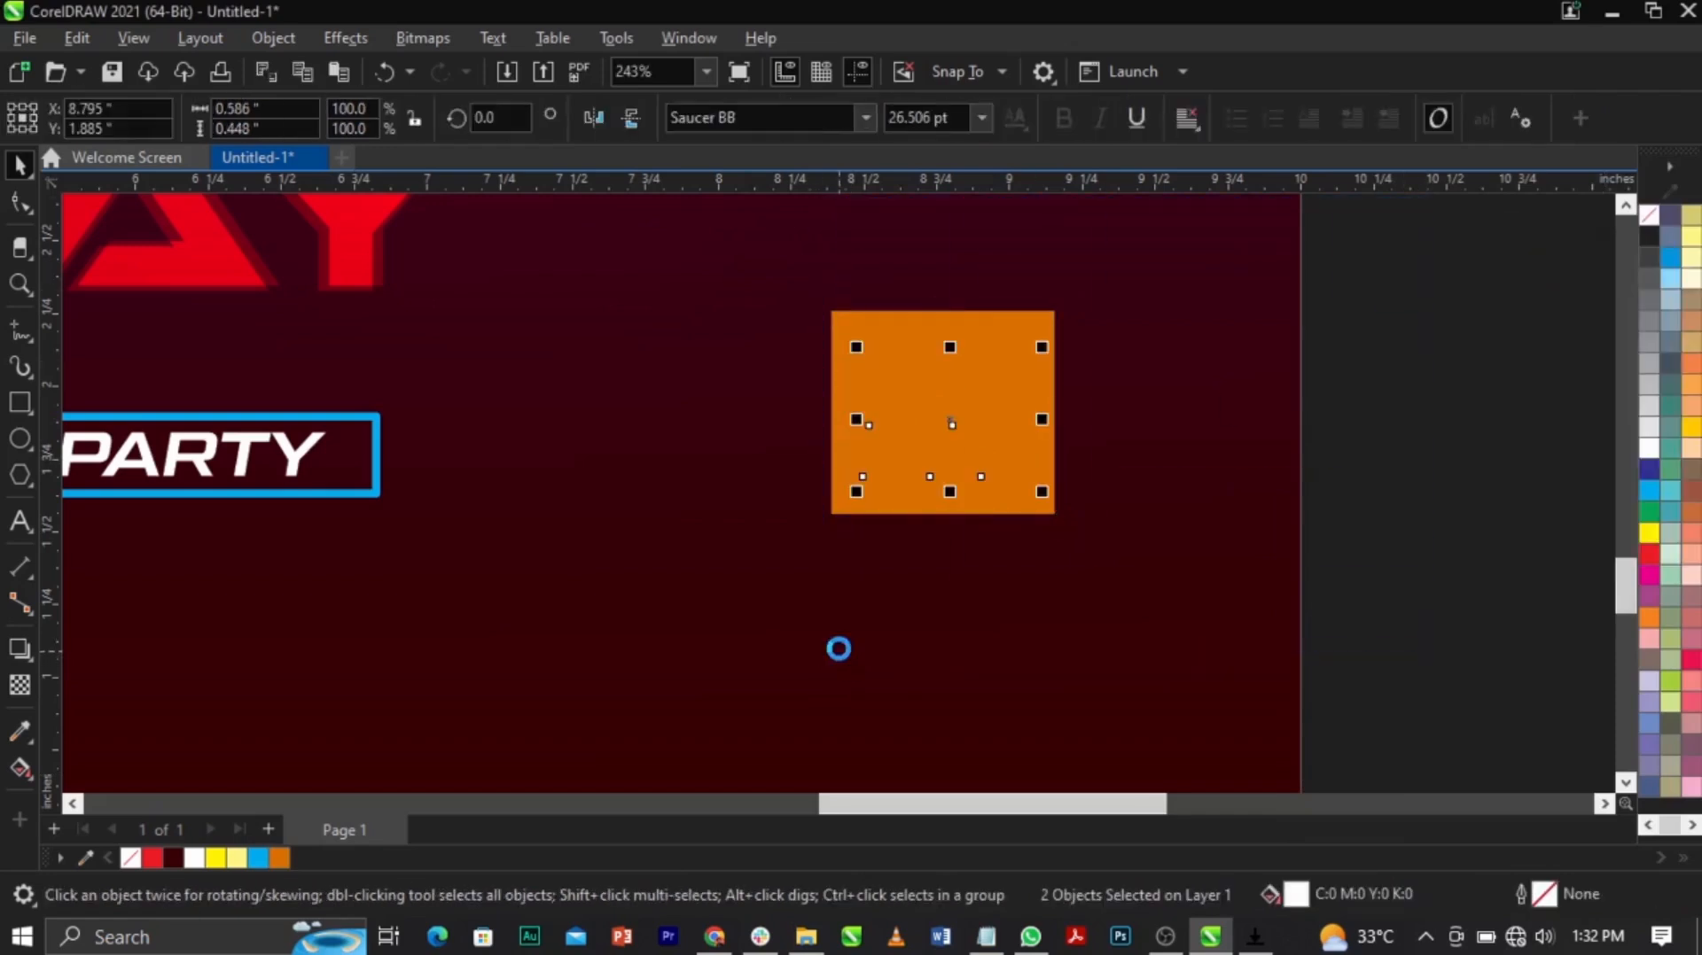
scroll(989, 420, "up", 1)
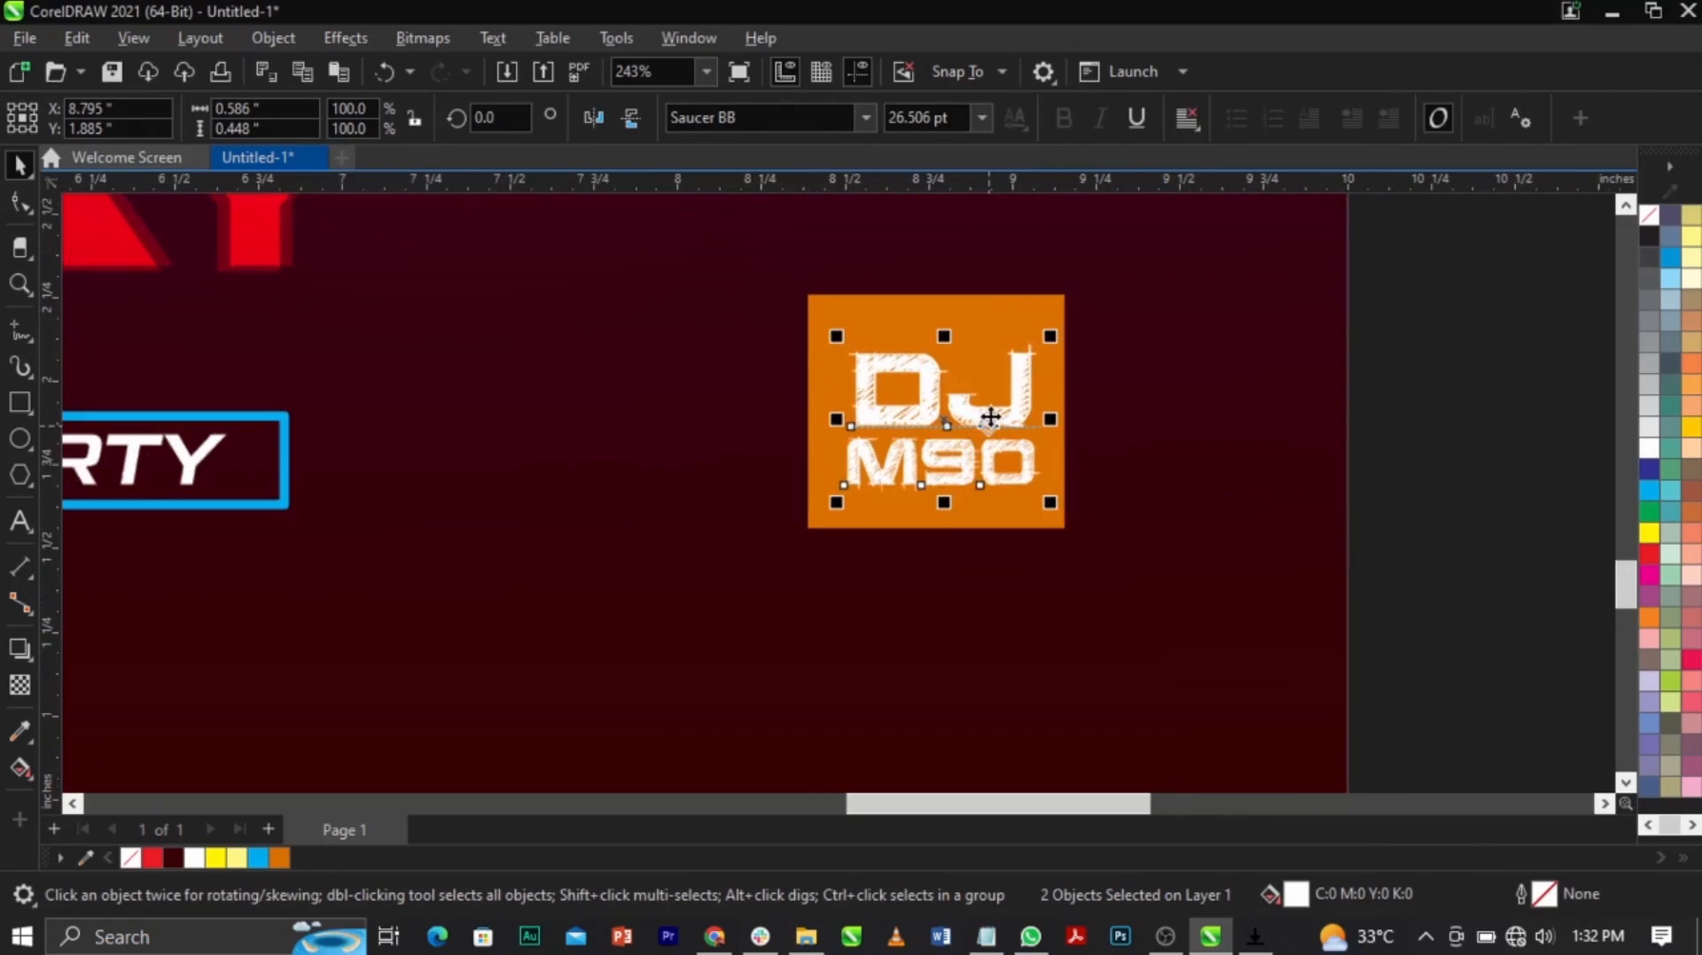
left_click(983, 328)
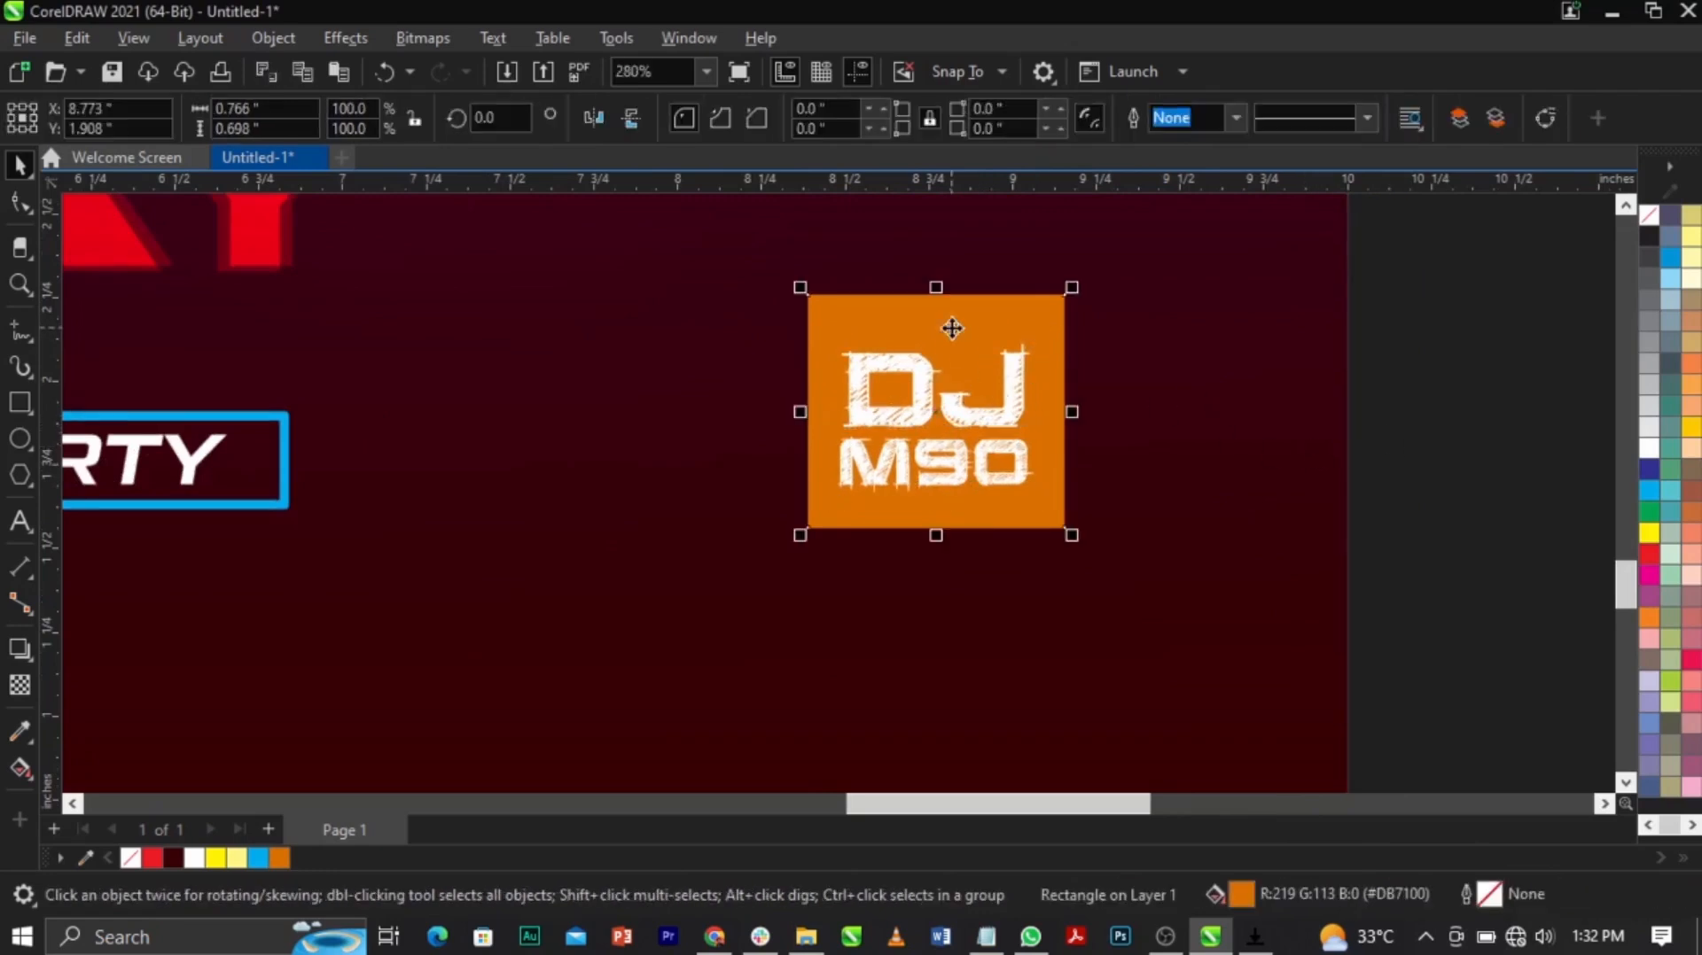
scroll(951, 329, "up", 2)
scroll(924, 286, "down", 3)
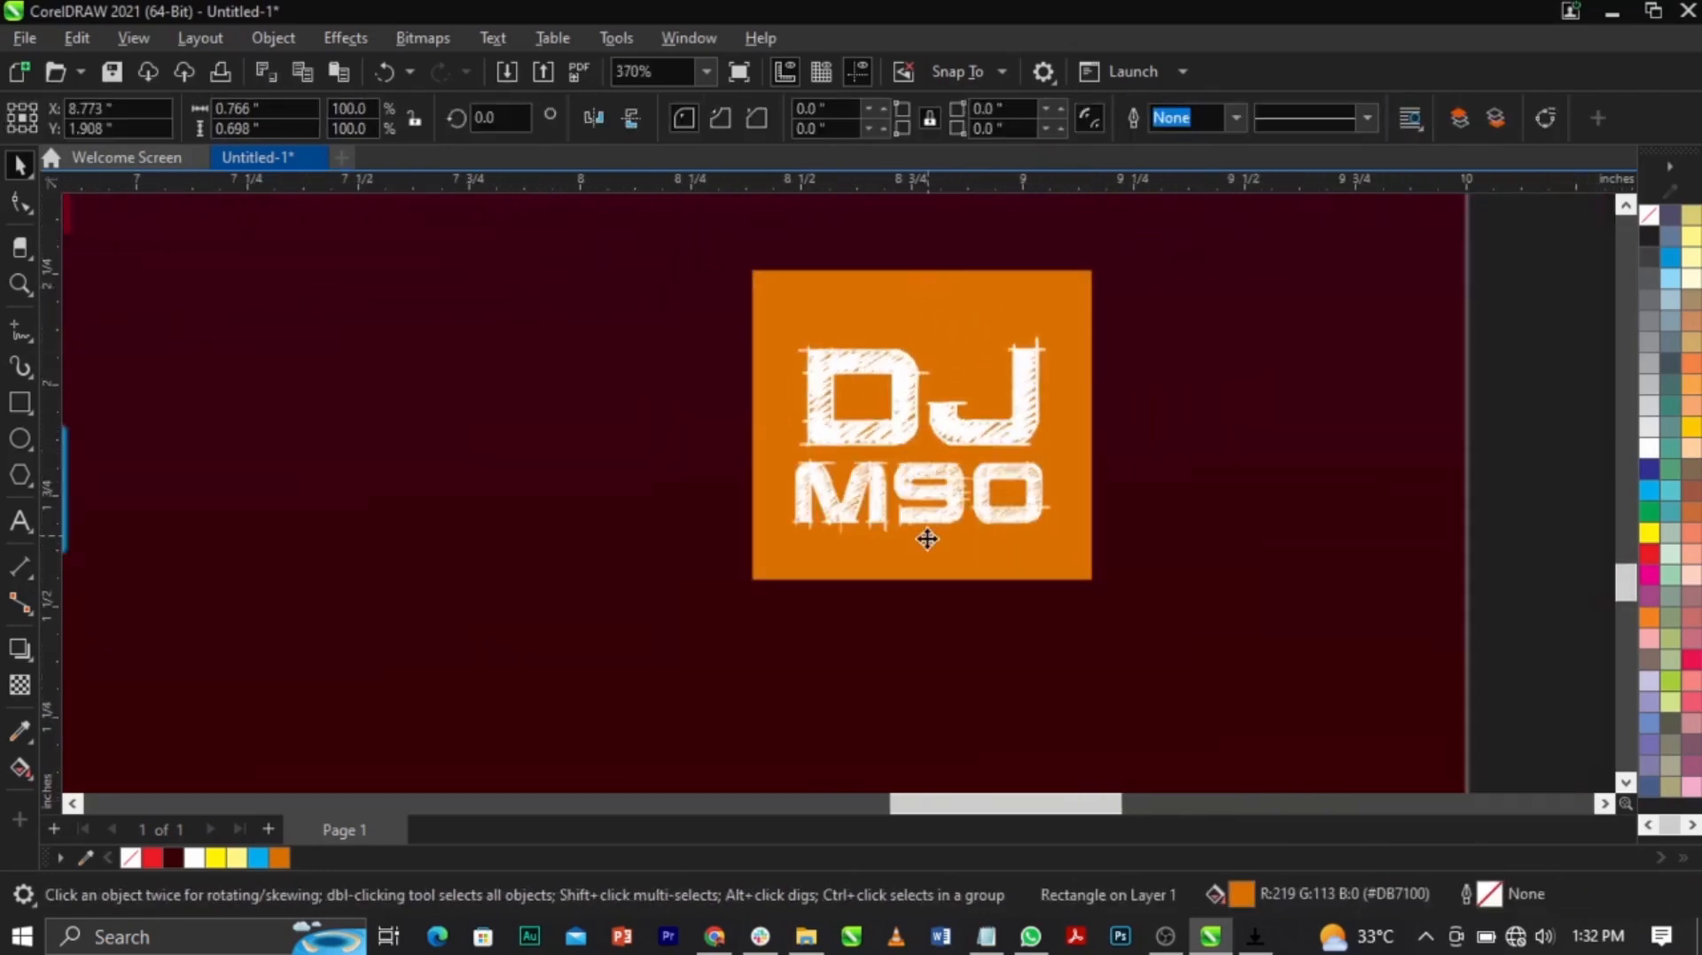
Step: Stretch the orange rectangle from its centre to about 0.788 in tall and group it with the DJ M90 text
scroll(925, 545, "up", 1)
left_click(925, 570)
left_click(929, 578)
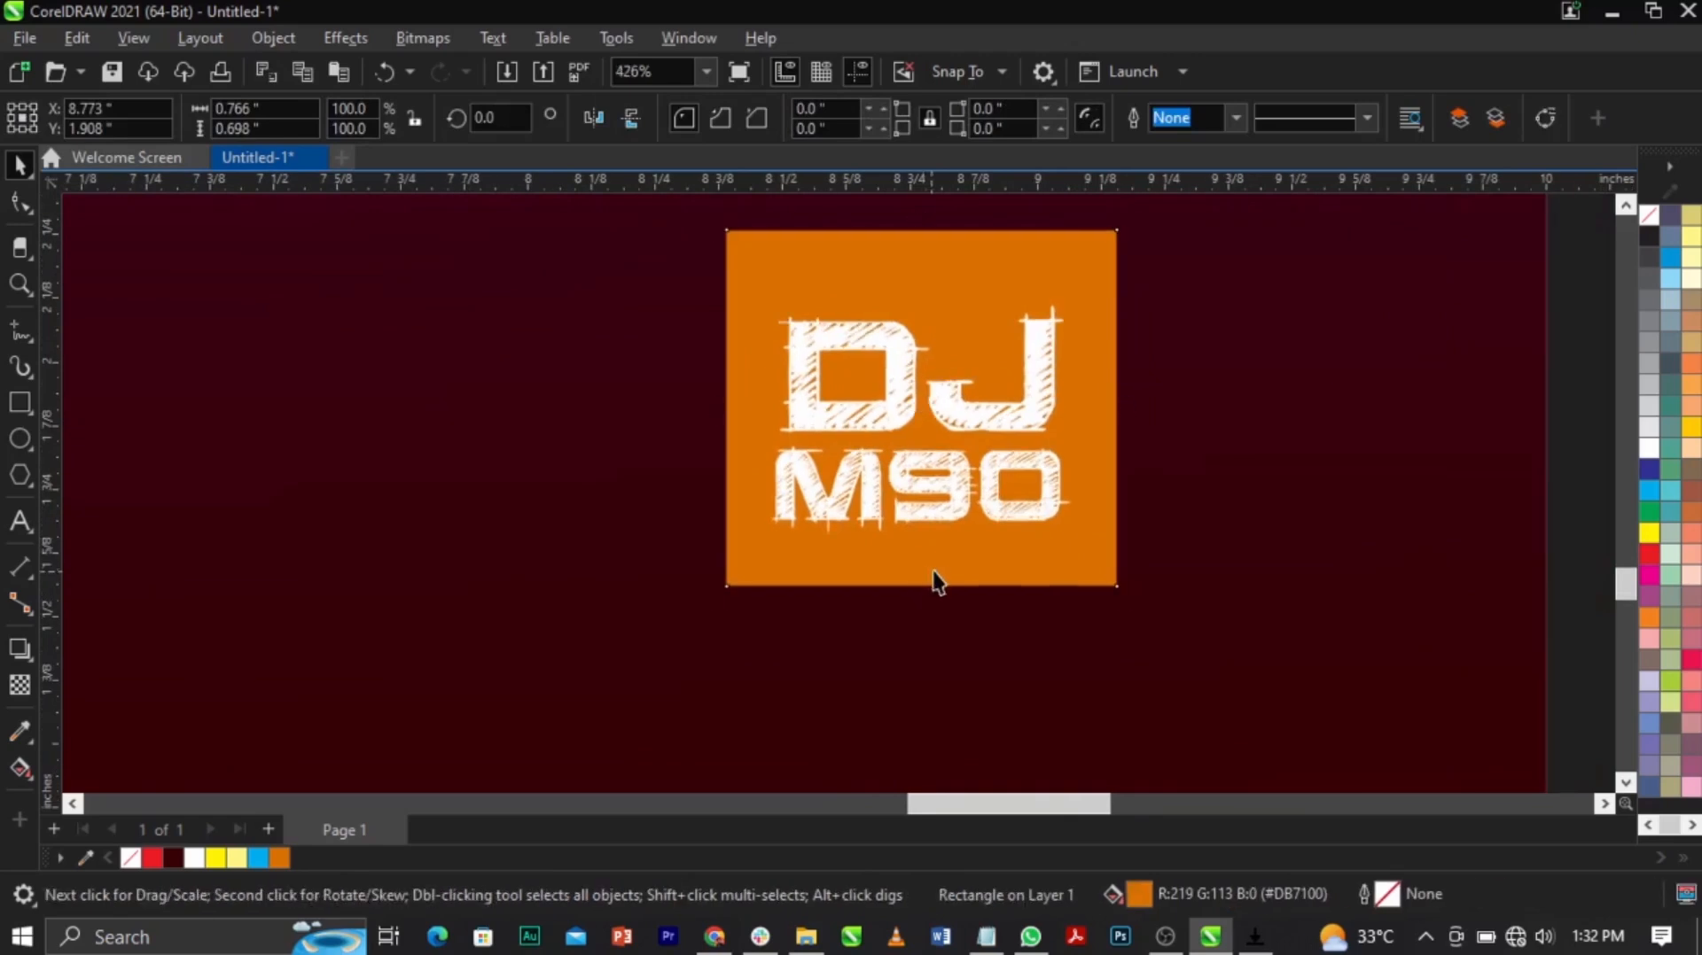
left_click_drag(921, 592, 792, 636)
scroll(949, 550, "down", 4)
key("ctrl+g")
left_click(671, 547, "shift")
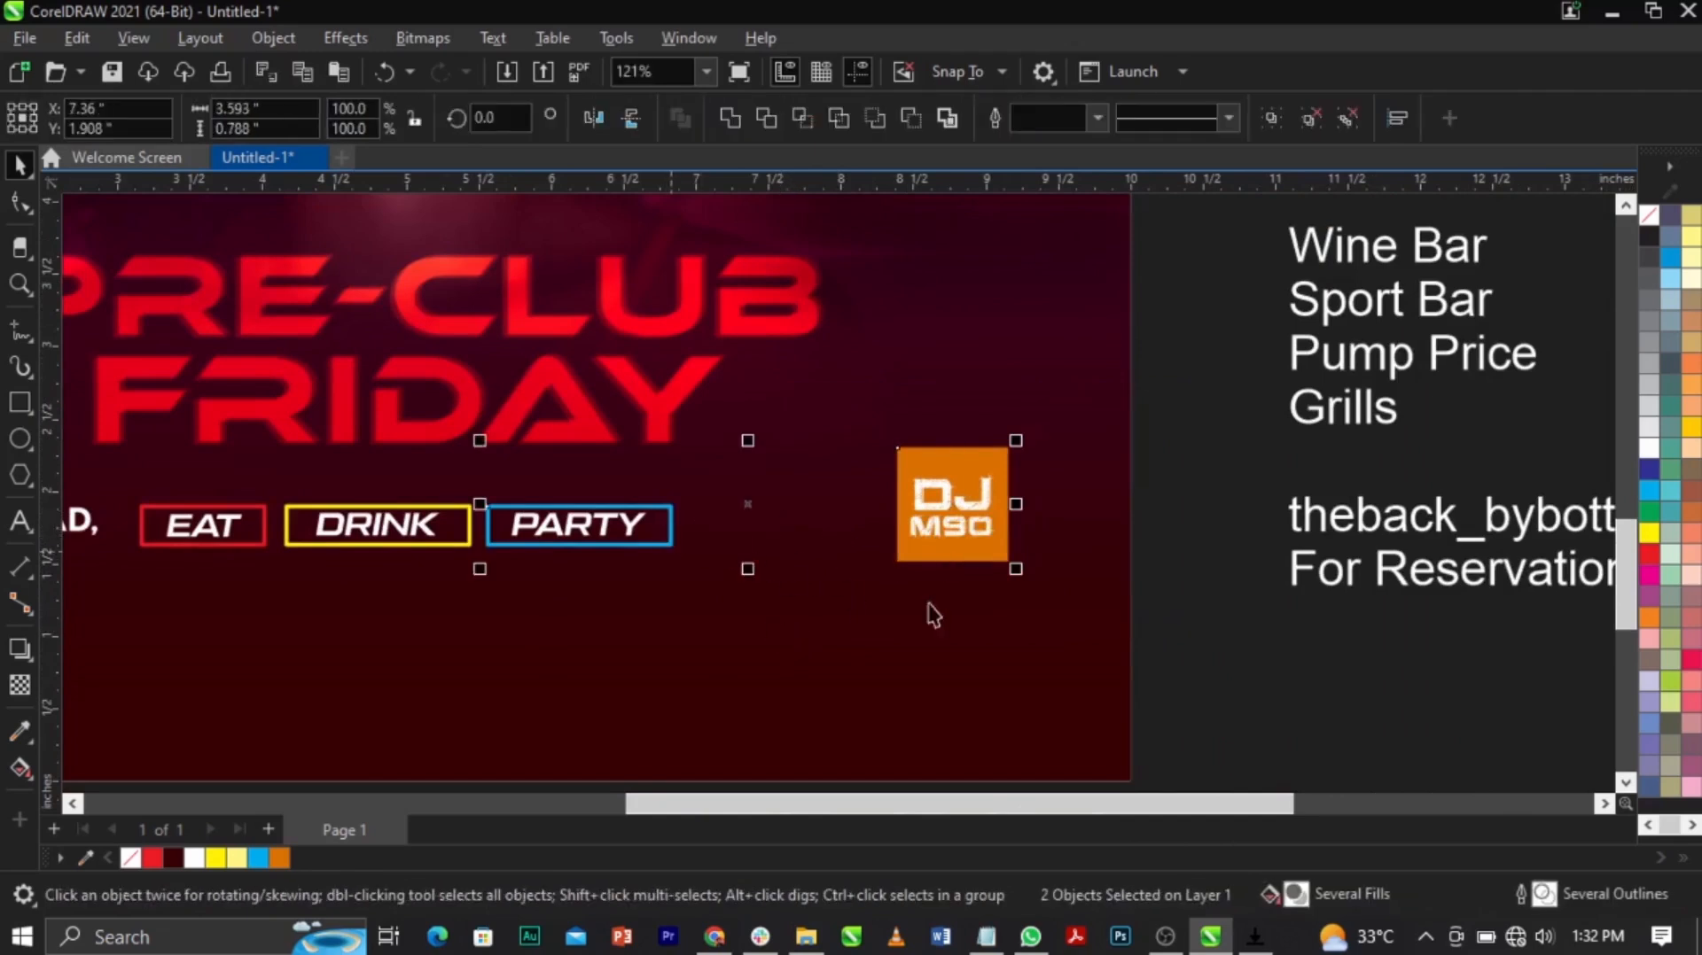
left_click(1151, 626)
scroll(983, 530, "up", 1)
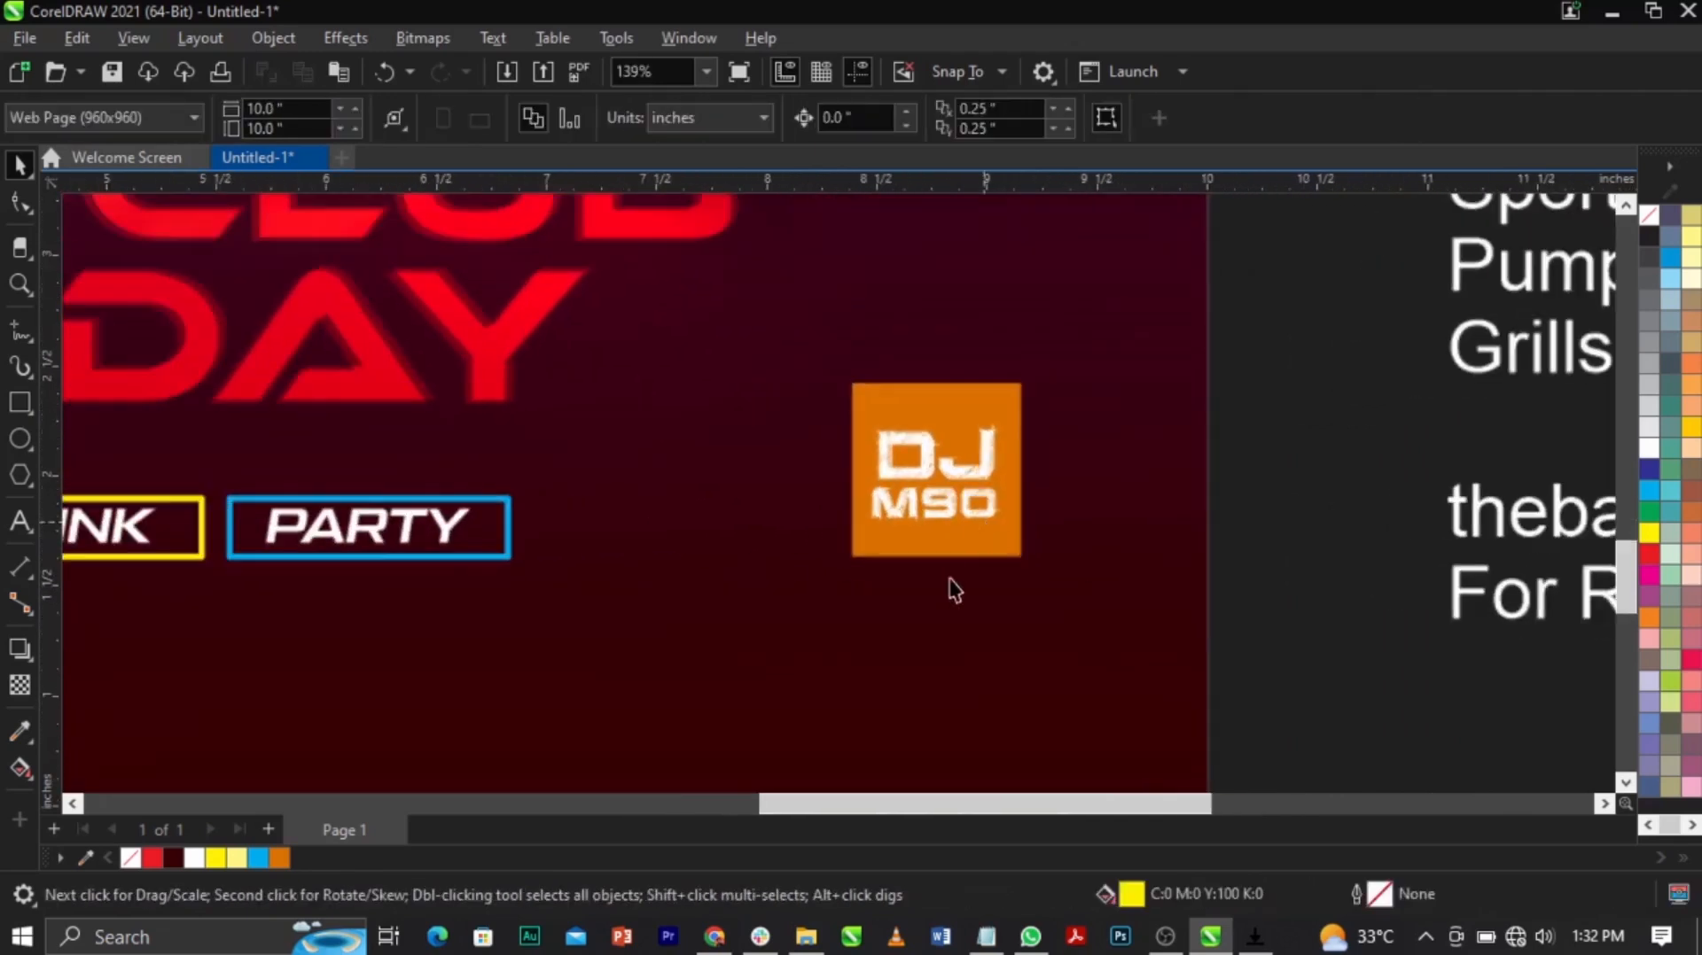
Step: Duplicate the venue address text below the orange DJ badge and replace the copy's wording with DRINK RESPONSIBLY
scroll(949, 588, "up", 2)
scroll(213, 535, "down", 4)
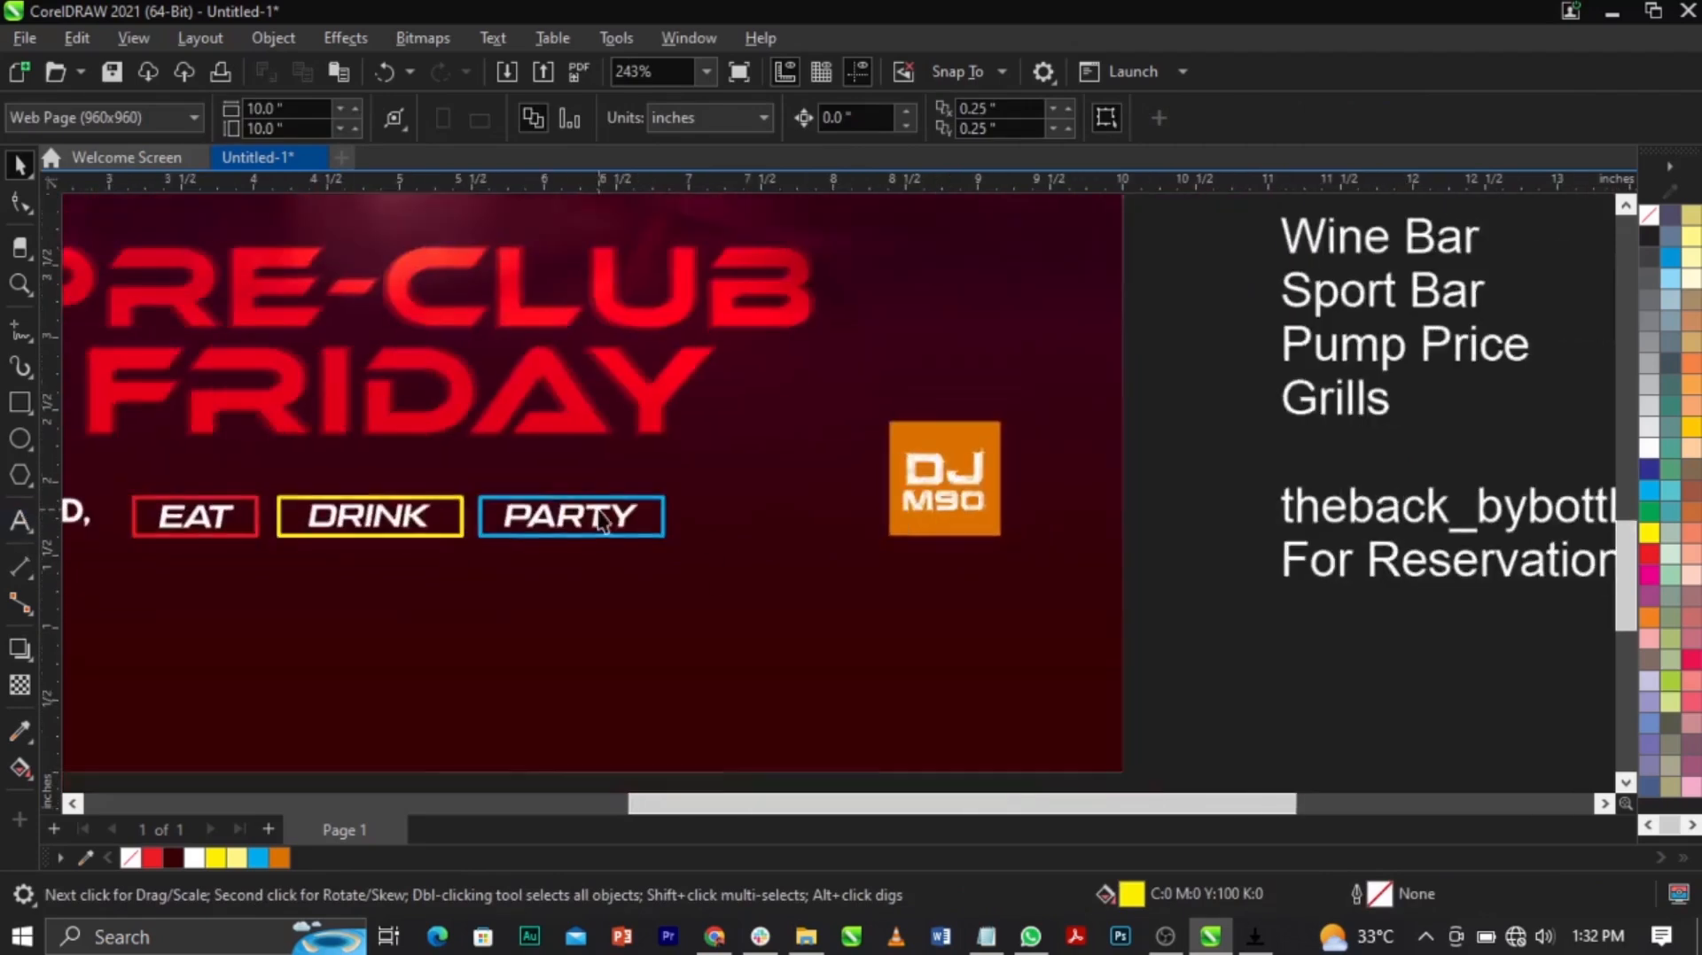
left_click_drag(226, 527, 938, 581)
scroll(939, 581, "up", 1)
scroll(892, 584, "up", 3)
double_click(899, 585)
key("ctrl+a")
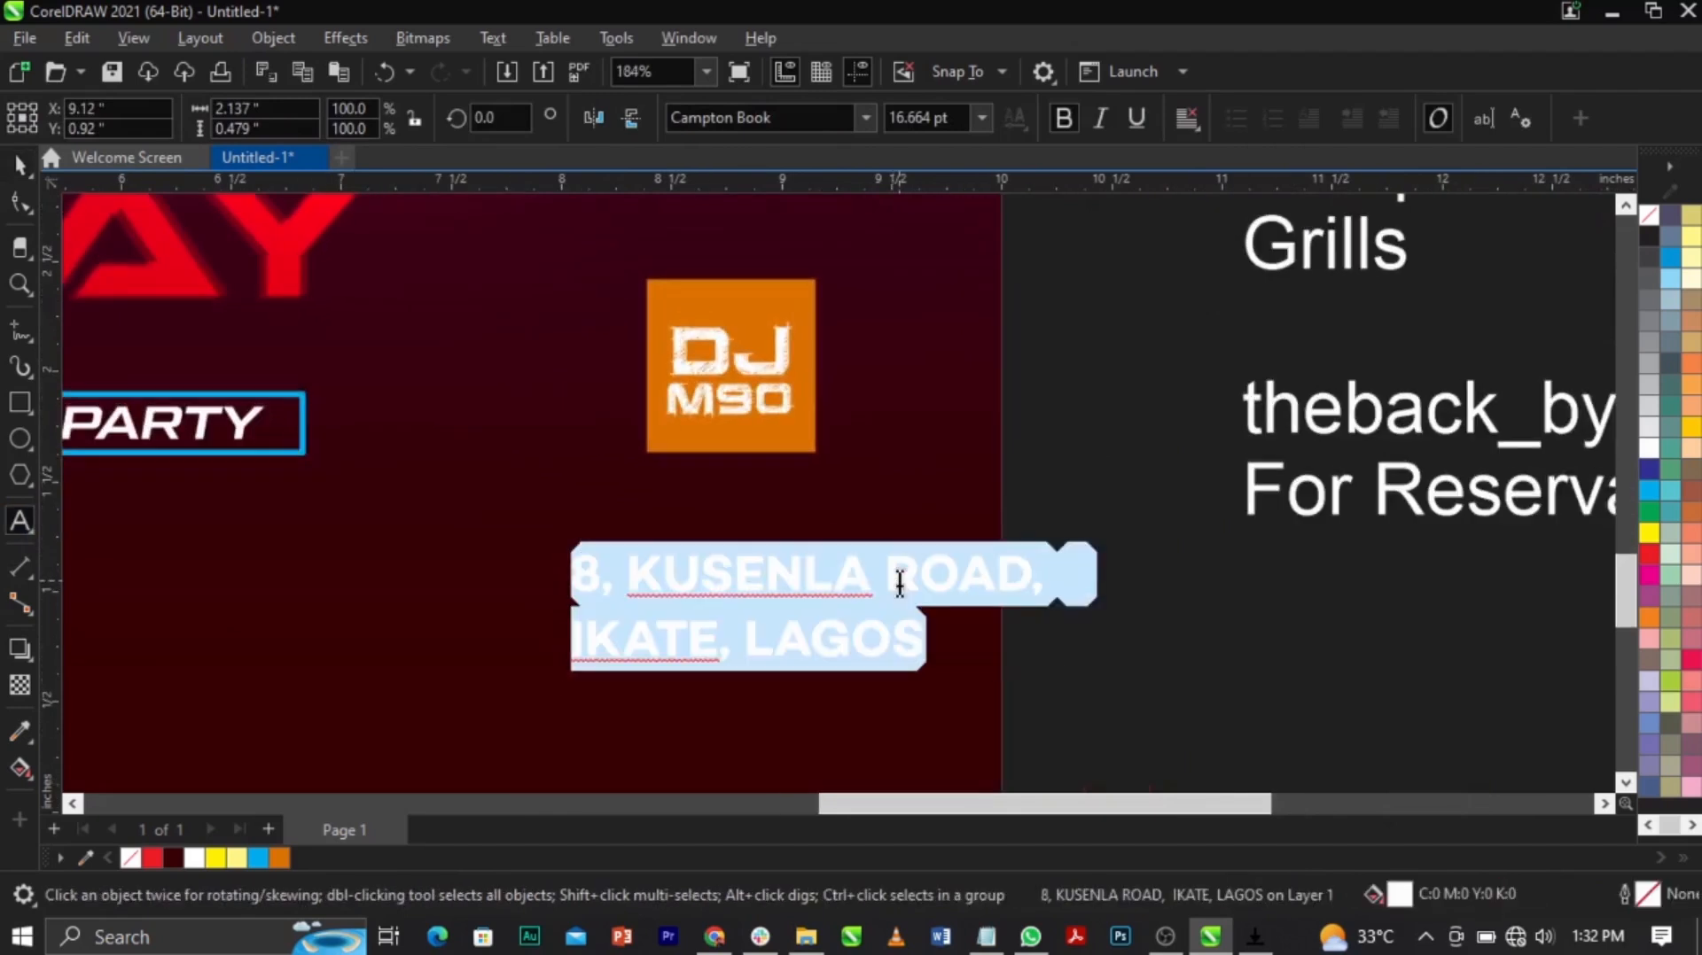
type("DR")
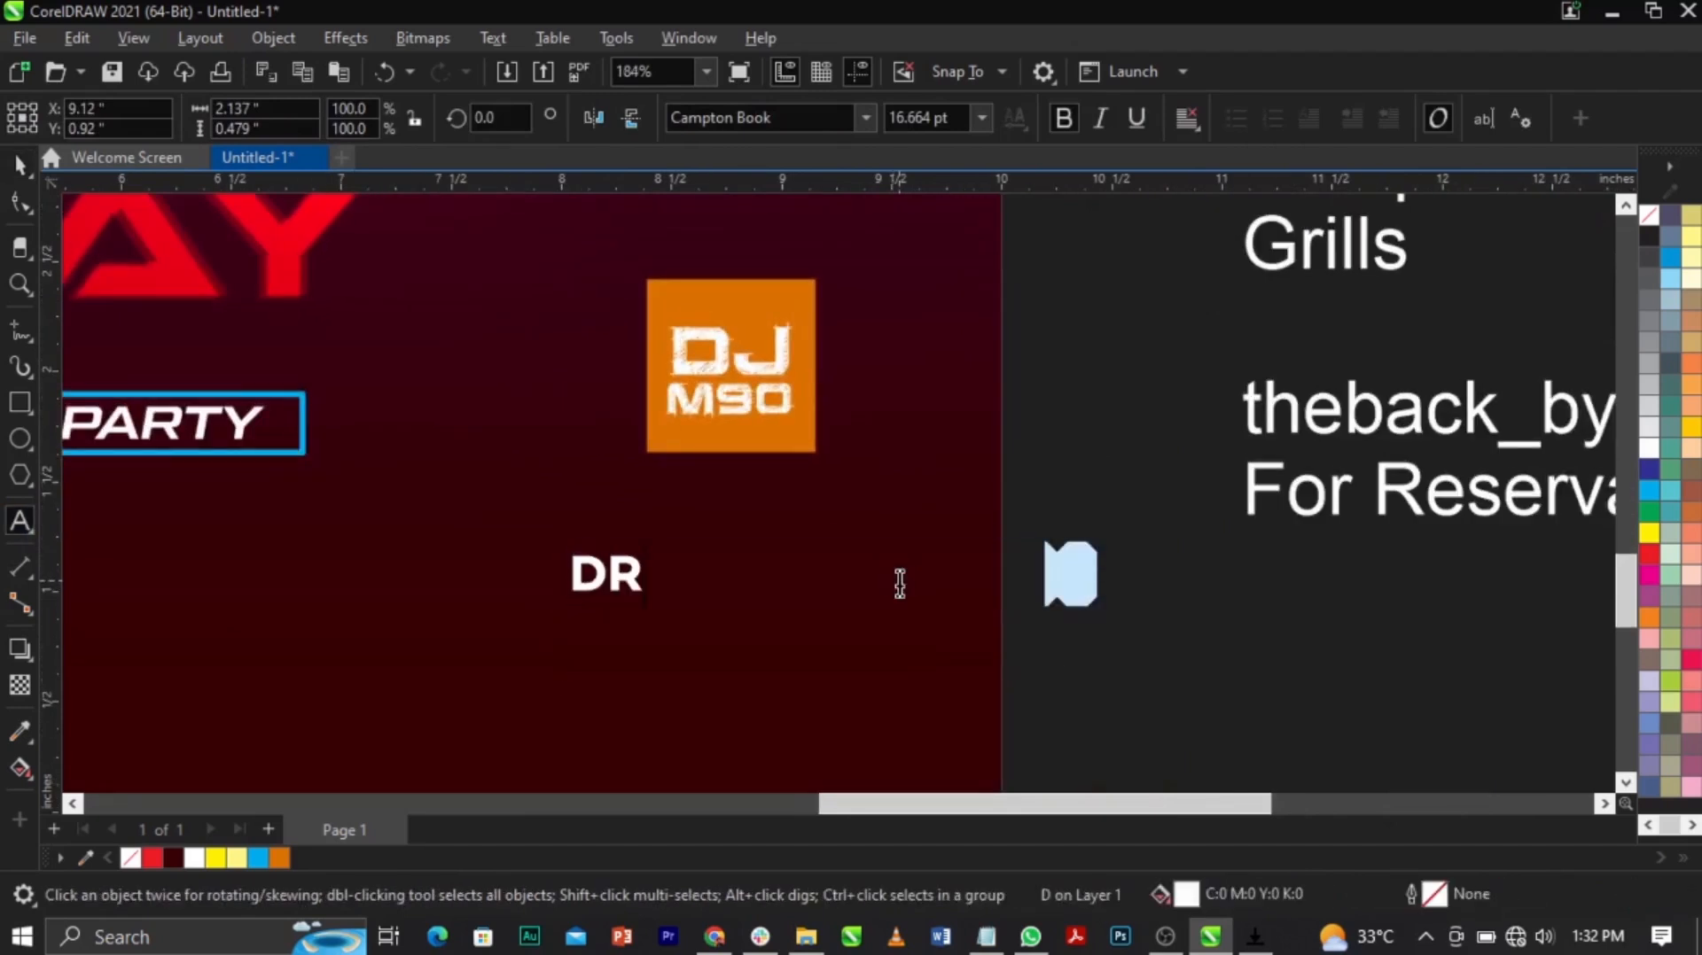
type("INK RESPONSIBLY")
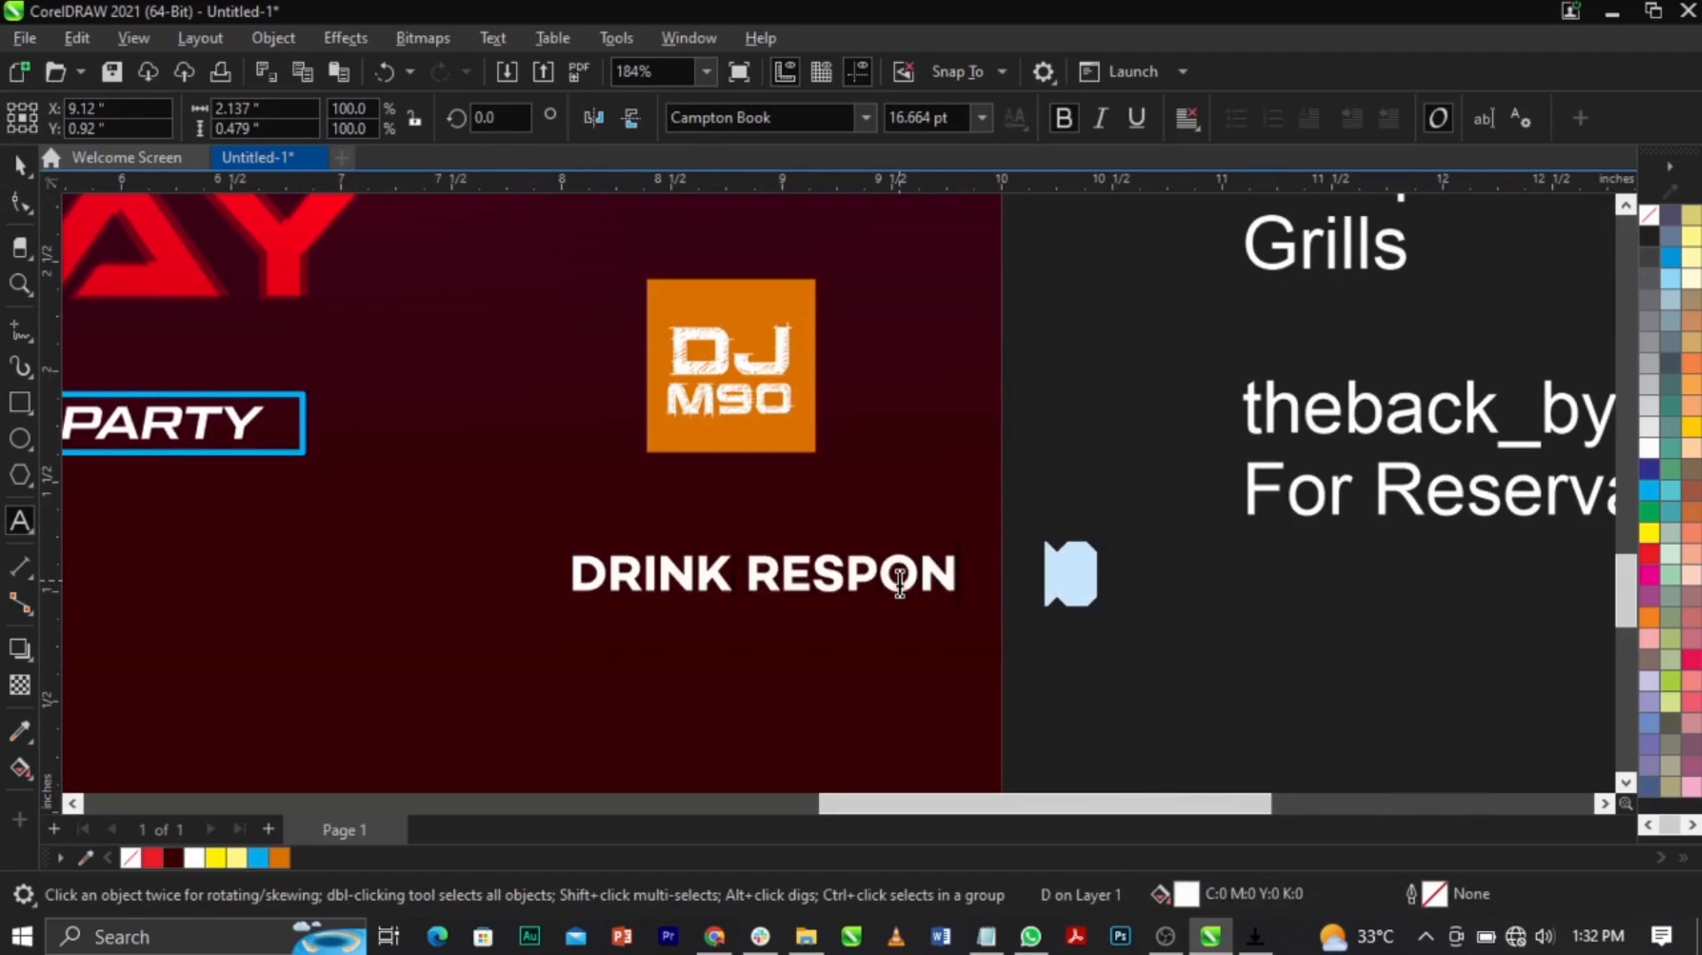
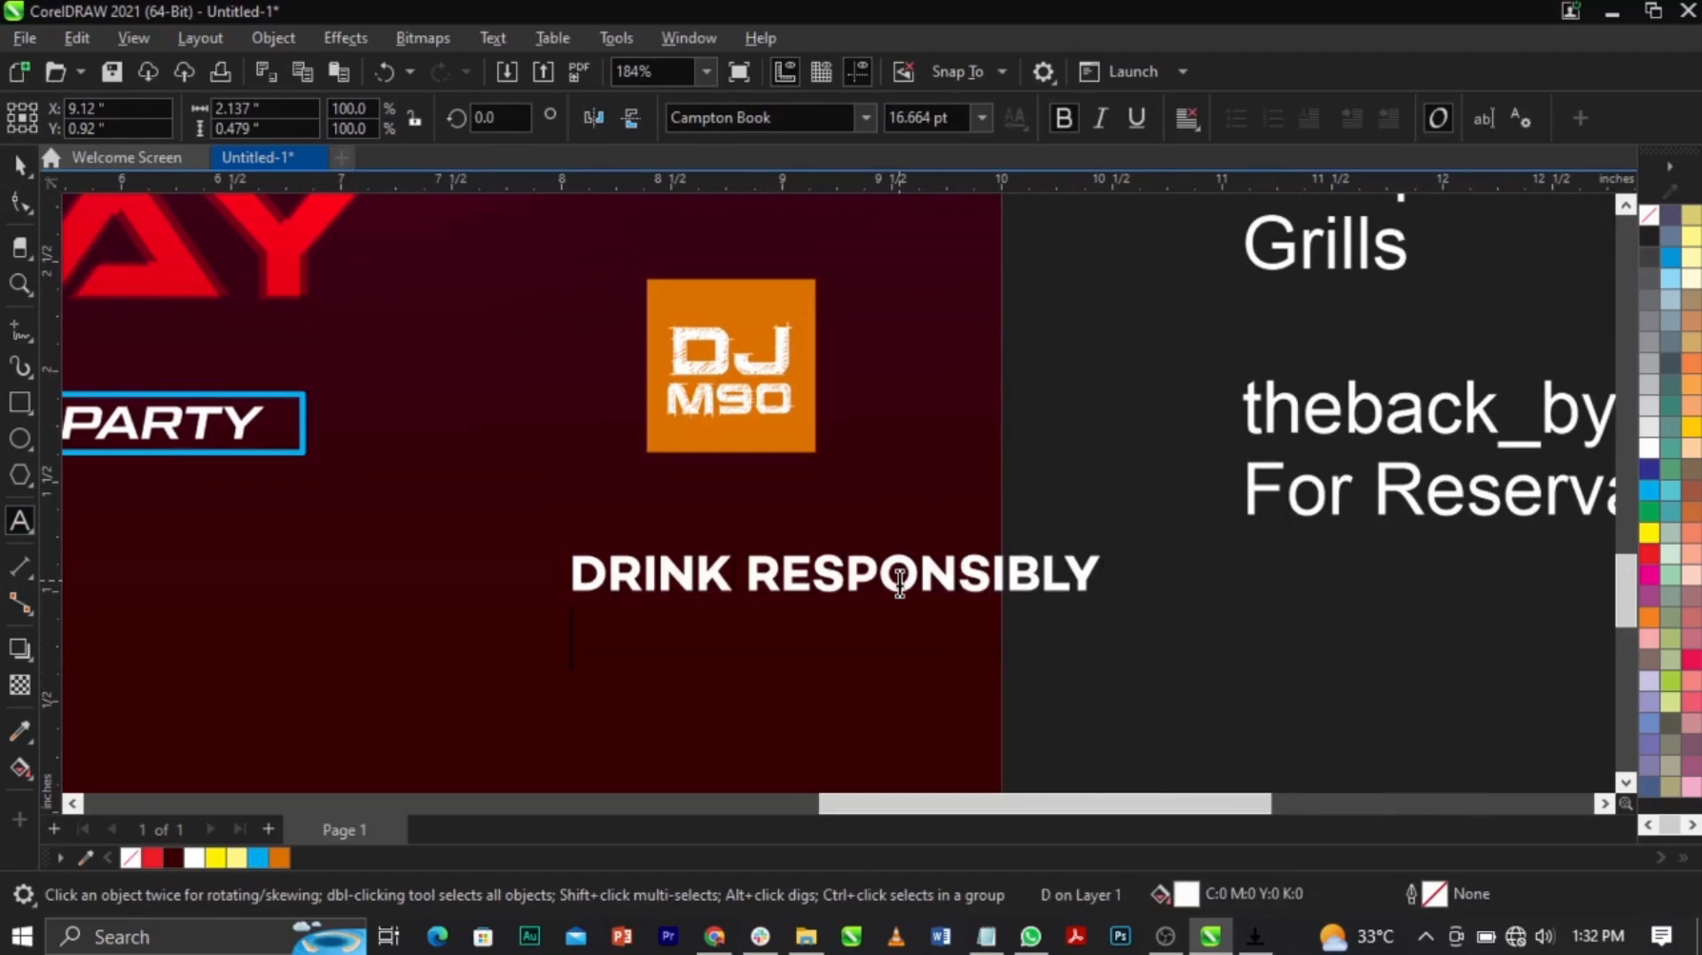
type("ww")
key("BackSpace")
key("BackSpace")
key("BackSpace")
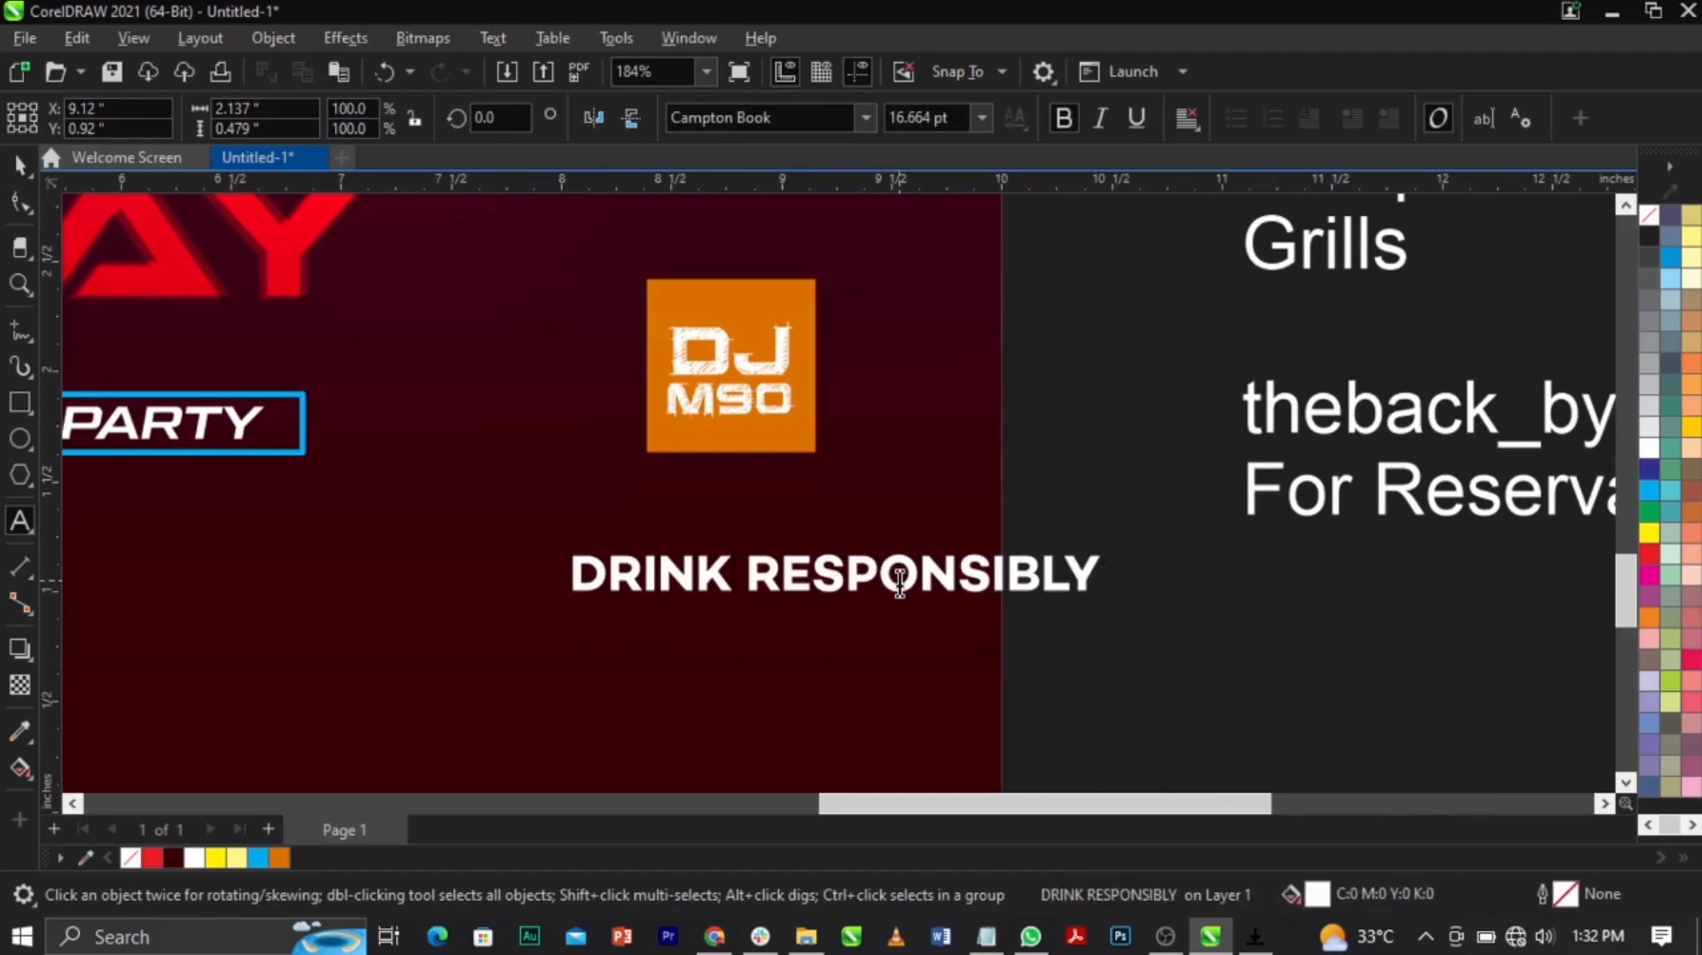
type("www.BOTTLESA")
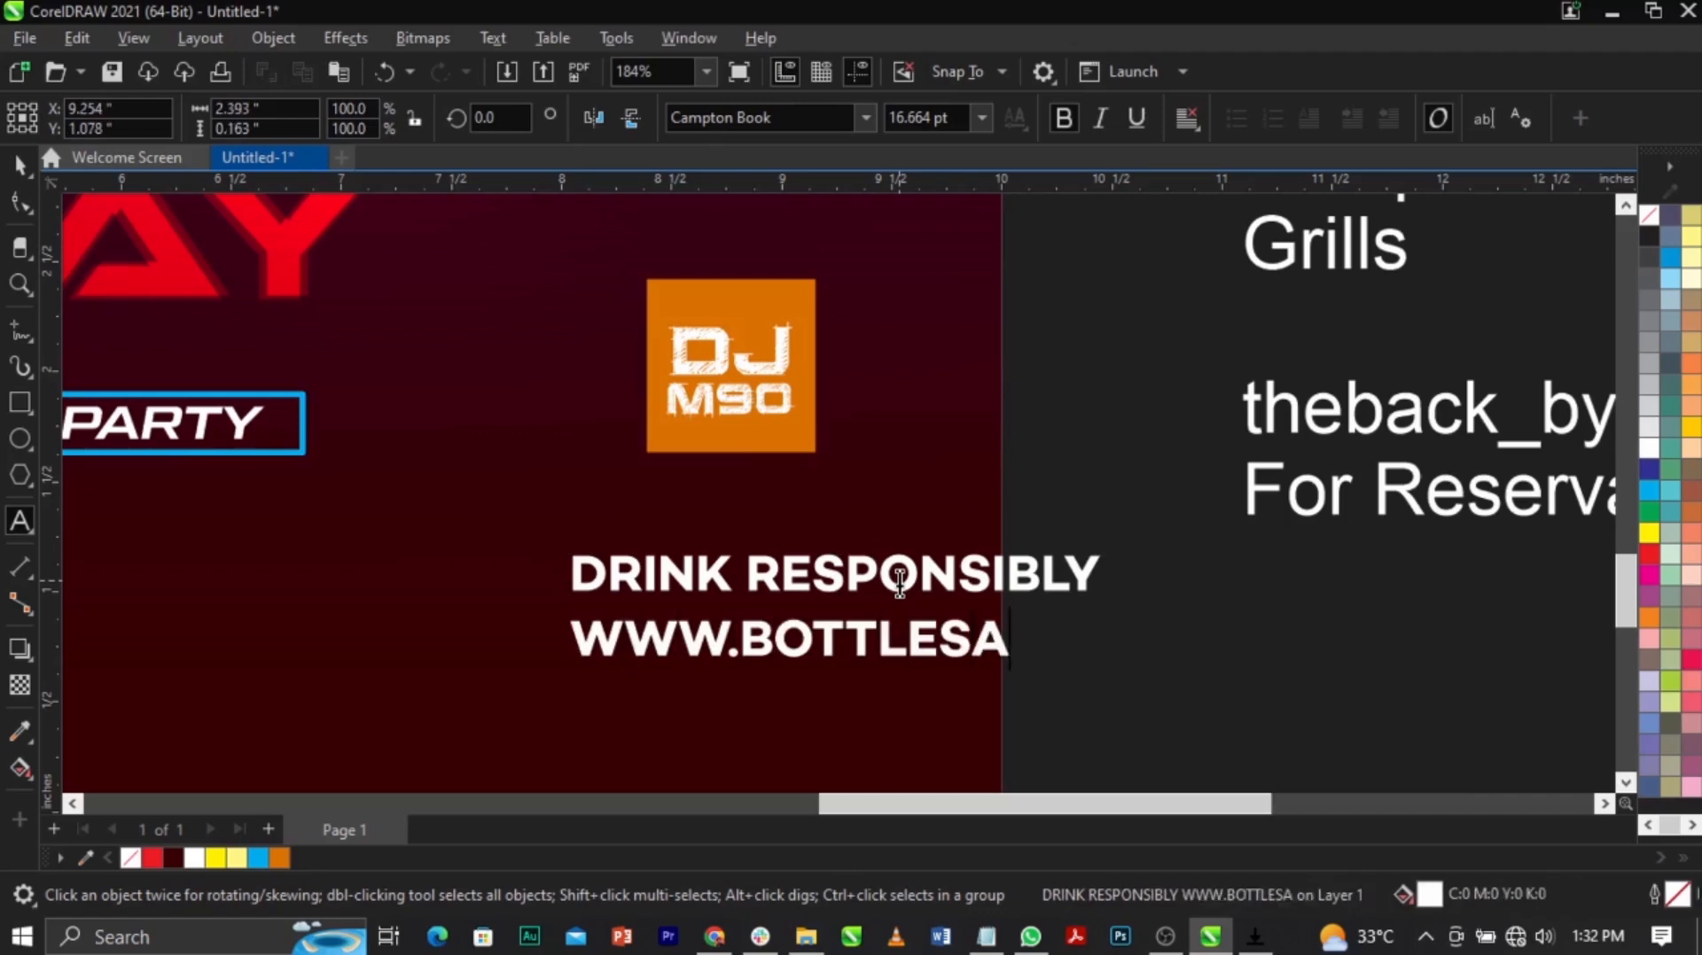
key("BackSpace")
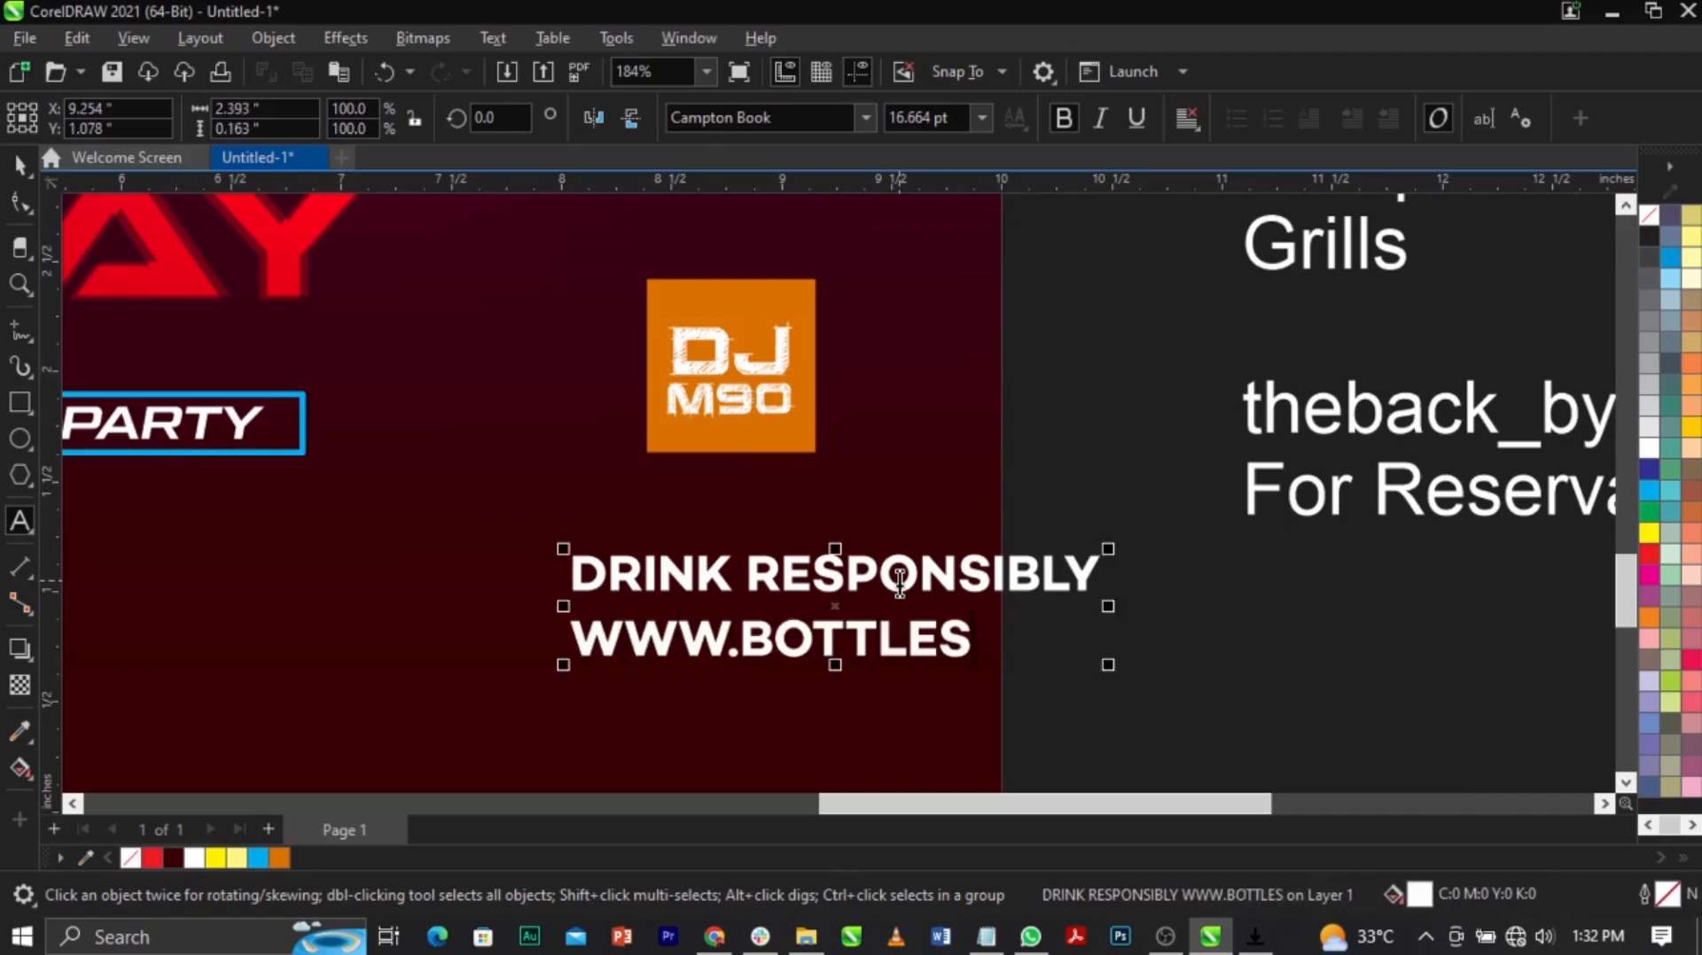
type("ANDGLASSES.COM.NG")
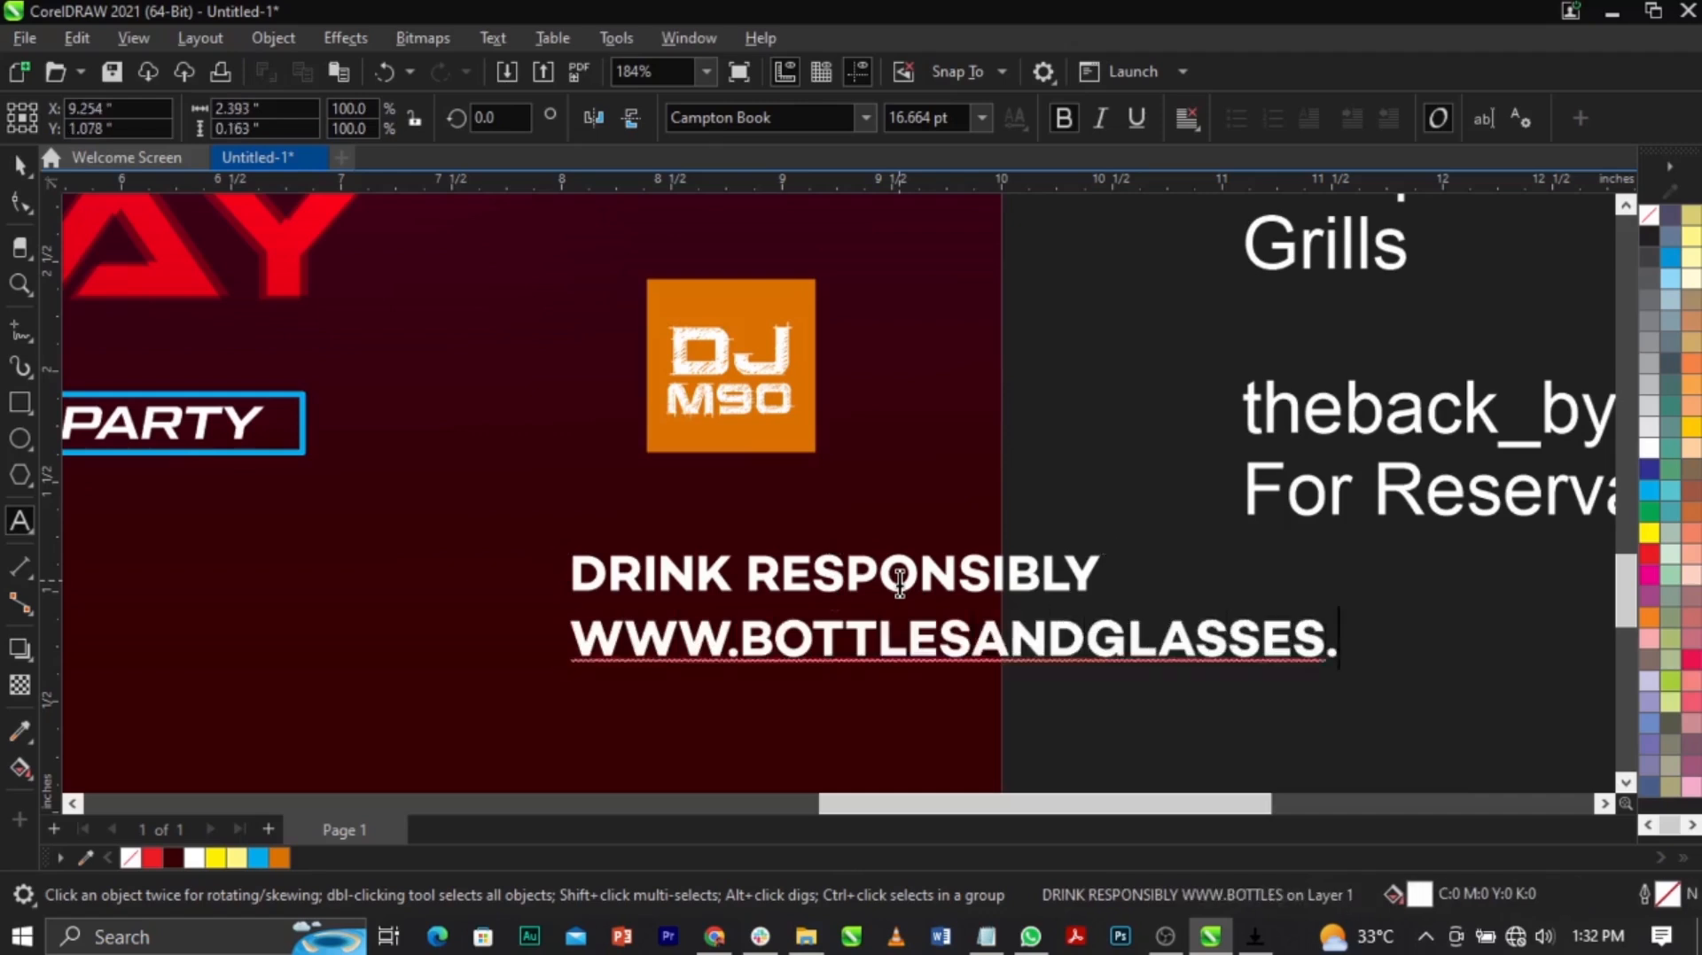
Step: Break the two text lines apart, shrink the website line to the width of DRINK RESPONSIBLY, and place it closely beneath
key("ctrl+space")
key("ctrl+k")
left_click(1544, 654)
left_click_drag(1543, 654, 1097, 645)
scroll(922, 599, "up", 3)
left_click_drag(942, 671, 942, 634)
left_click(931, 545, "shift")
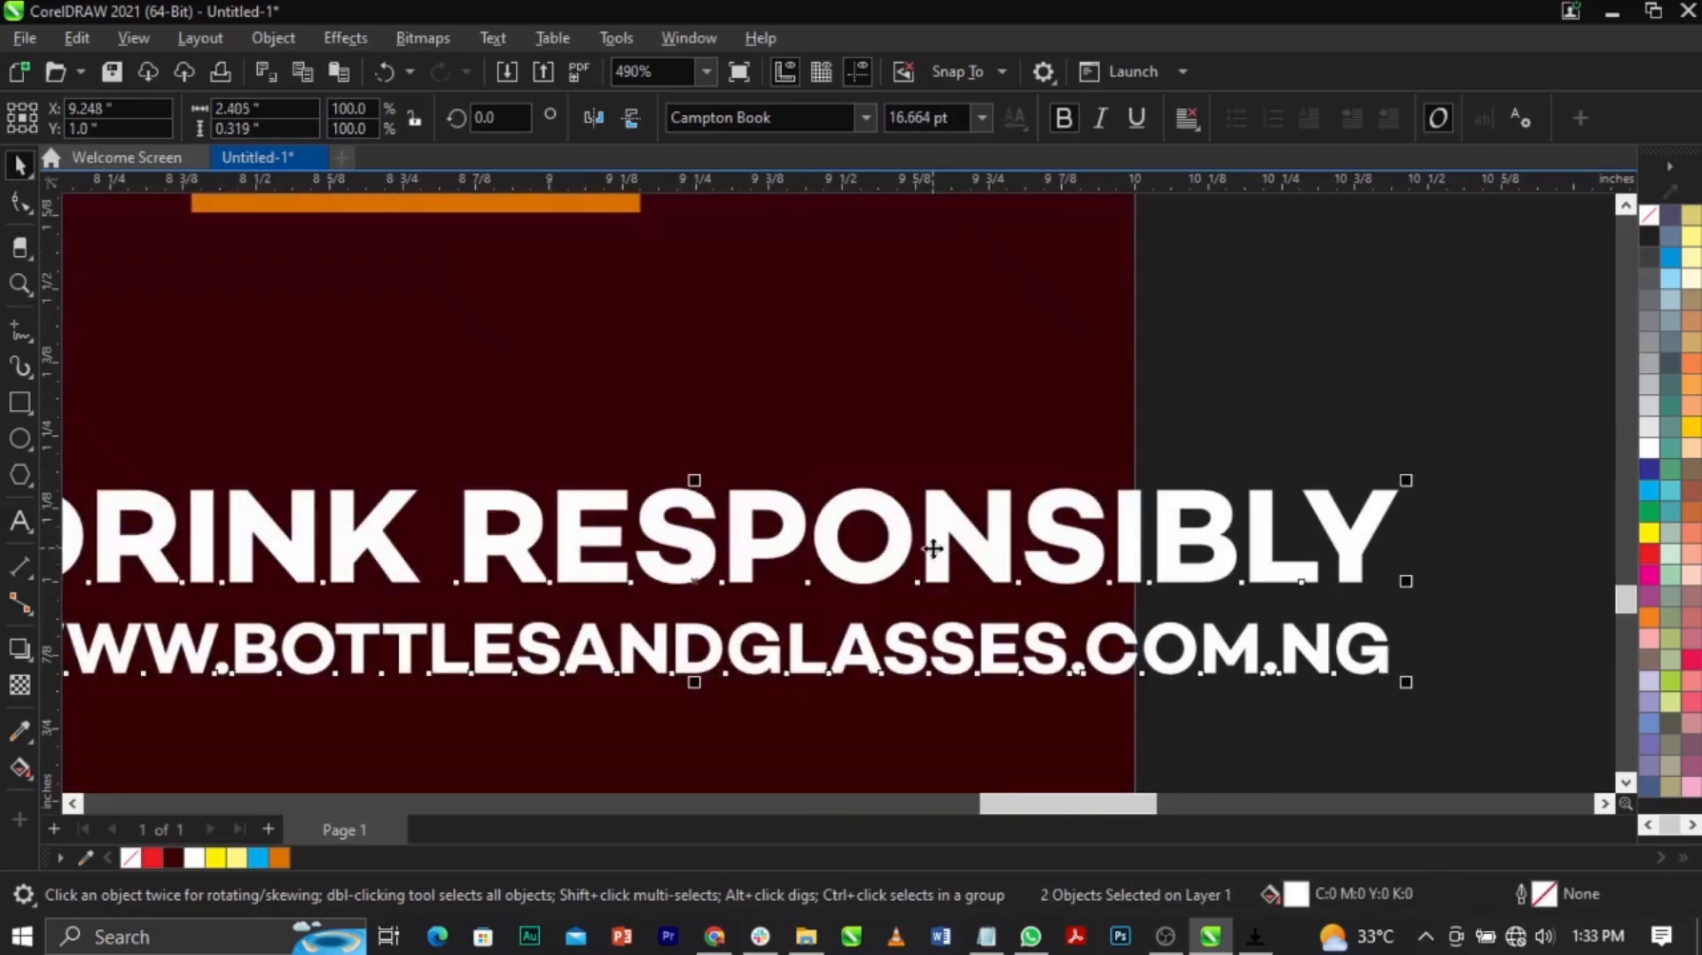
scroll(1126, 546, "down", 3)
left_click(1497, 618)
Step: Draw a circle about 0.362 in wide beside the DRINK RESPONSIBLY lines, vertically aligned with them, and fill it red
scroll(700, 512, "up", 2)
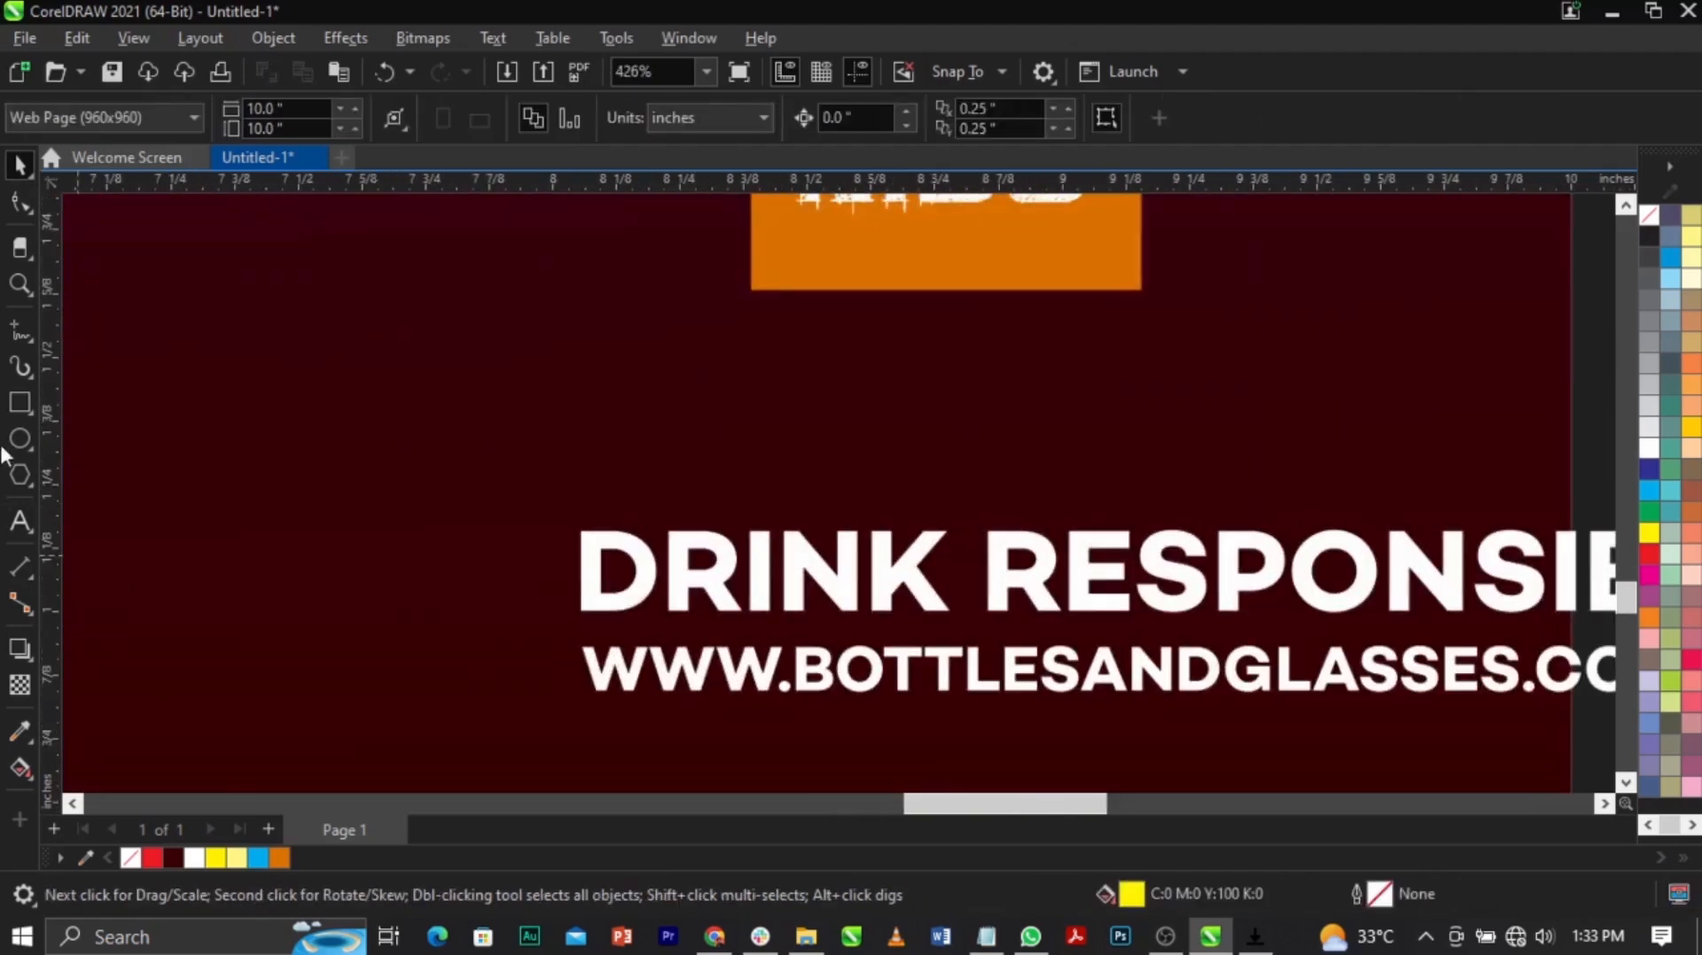
left_click(20, 438)
left_click_drag(382, 511, 554, 692)
key("space")
left_click_drag(521, 627, 504, 631)
left_click(595, 608, "shift")
left_click(563, 612)
left_click(454, 614)
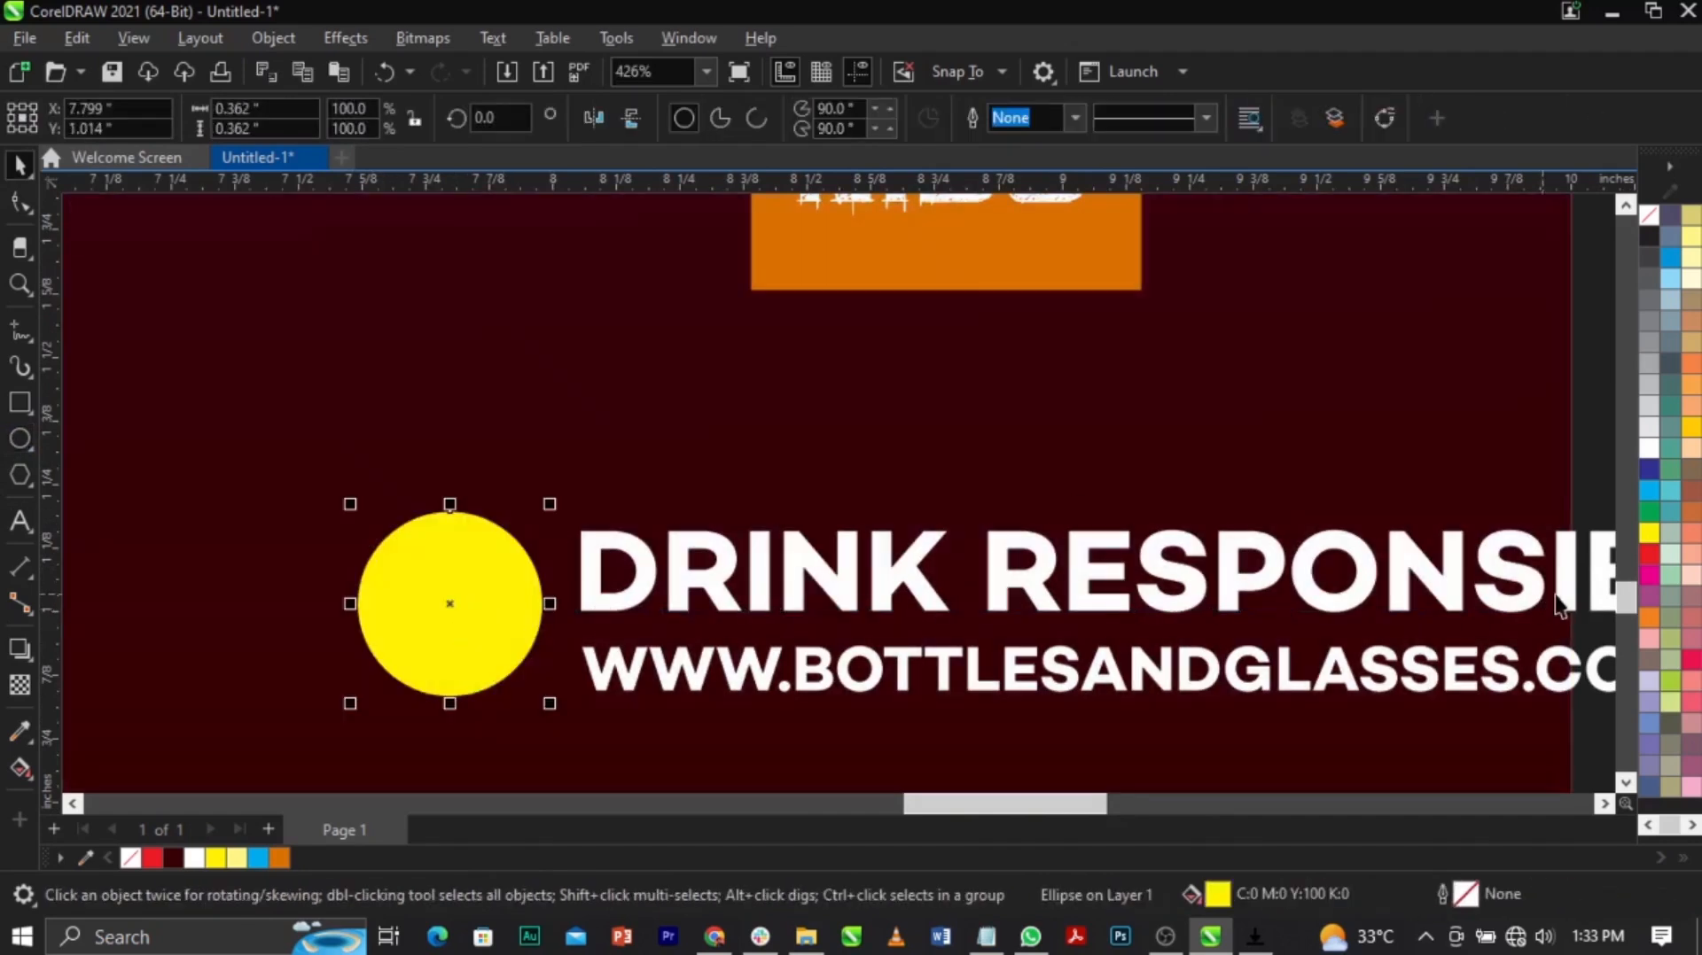
left_click(1650, 554)
Step: Duplicate the DRINK RESPONSIBLY text, change the copy to 18+, shrink it, and centre it inside the red circle
left_click(895, 537)
left_click_drag(899, 571, 727, 473)
right_click(727, 472)
double_click(727, 473)
key("ctrl+a")
type("18")
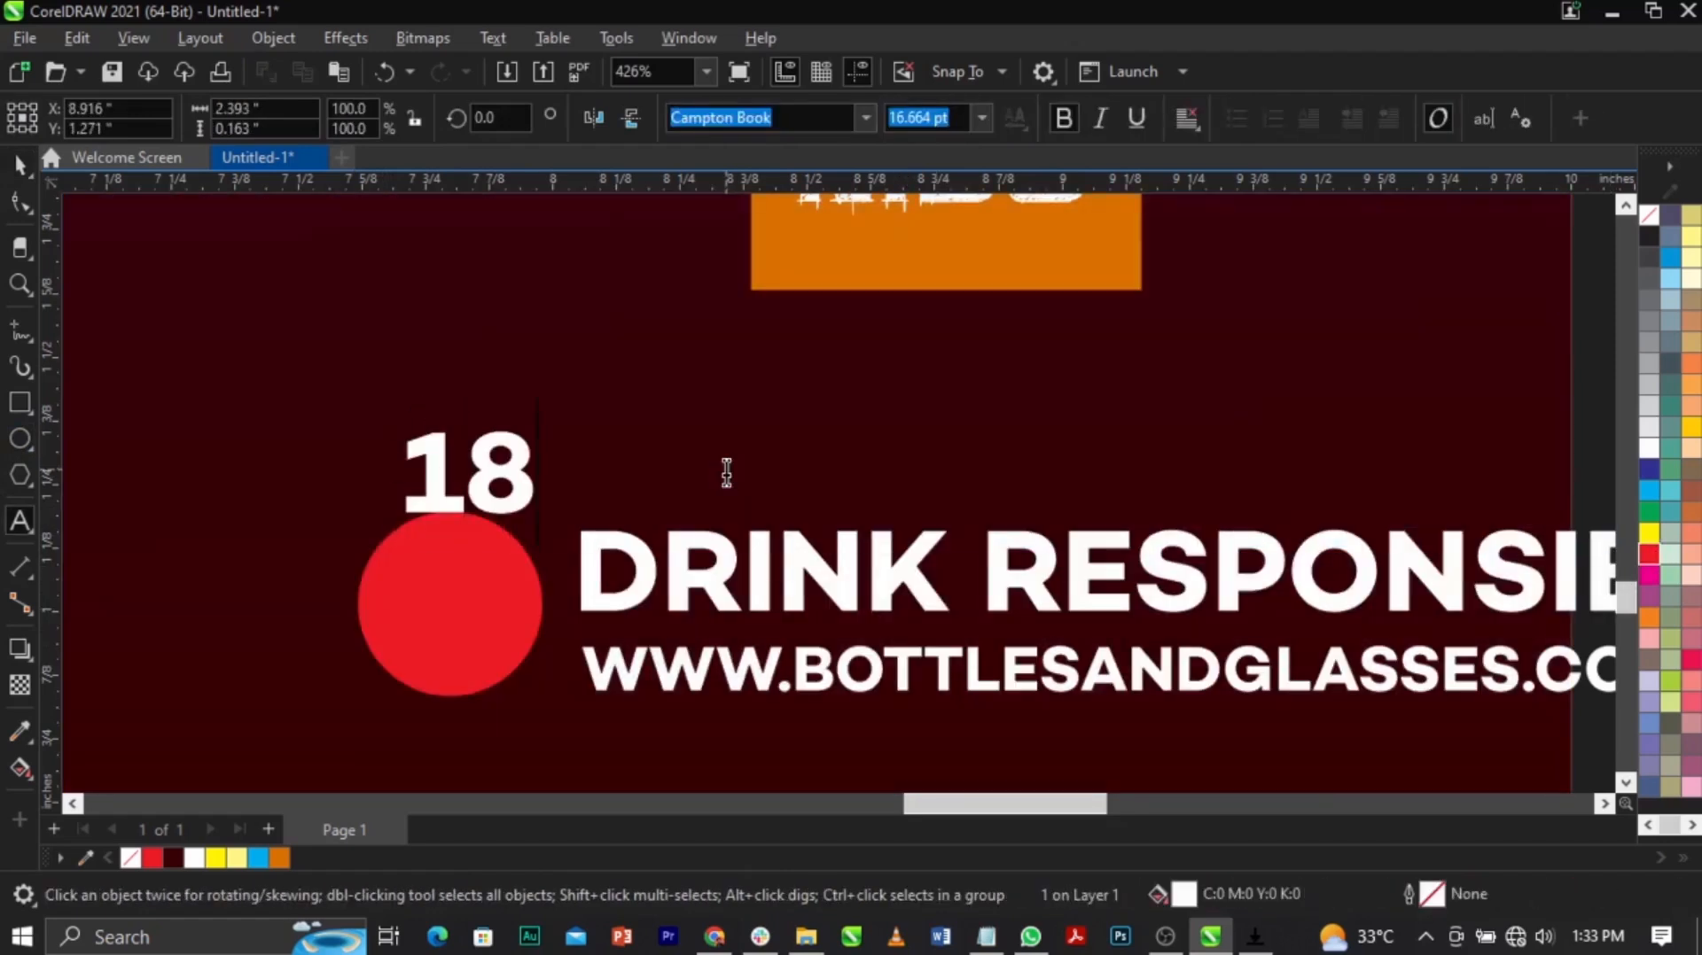
type("+")
key("ctrl+space")
left_click_drag(613, 522, 520, 501)
left_click(487, 578, "shift")
key("c")
key("e")
left_click(609, 478)
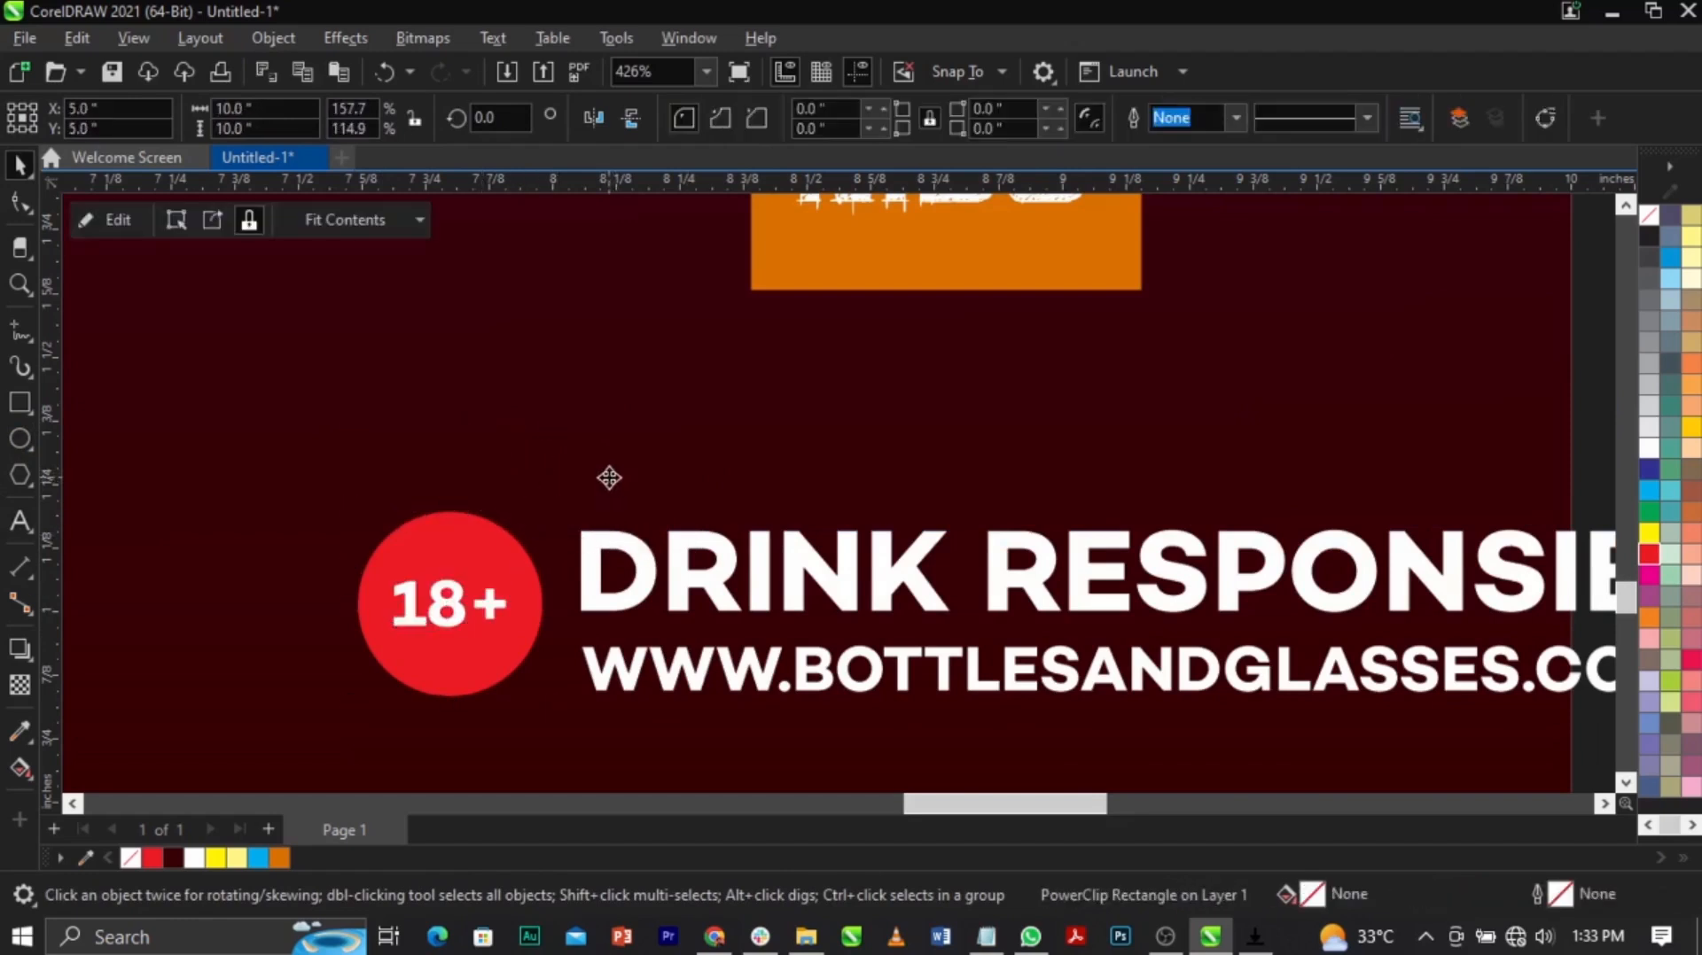
Step: Scale the 18+ and drink-responsibly lines to the orange badge's width, place them directly under it, and group them with the badge
scroll(609, 478, "down", 3)
left_click_drag(406, 475, 858, 427)
scroll(887, 417, "up", 3)
left_click_drag(1031, 474, 891, 459)
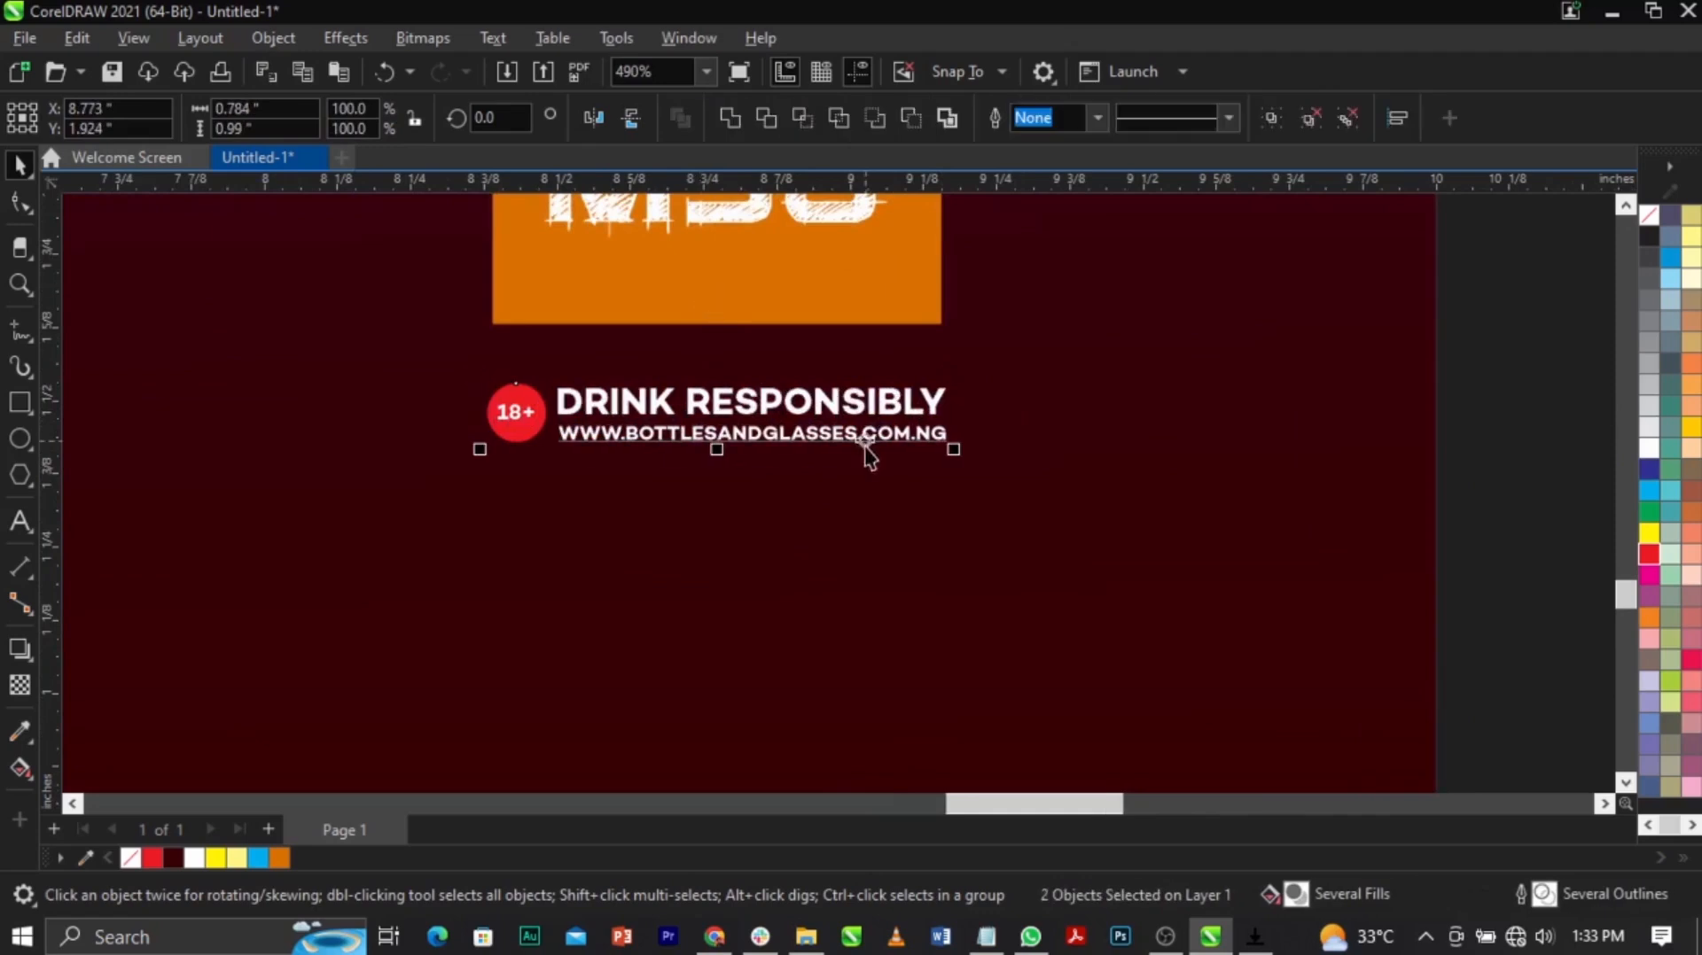
scroll(869, 456, "down", 4)
left_click(1097, 482)
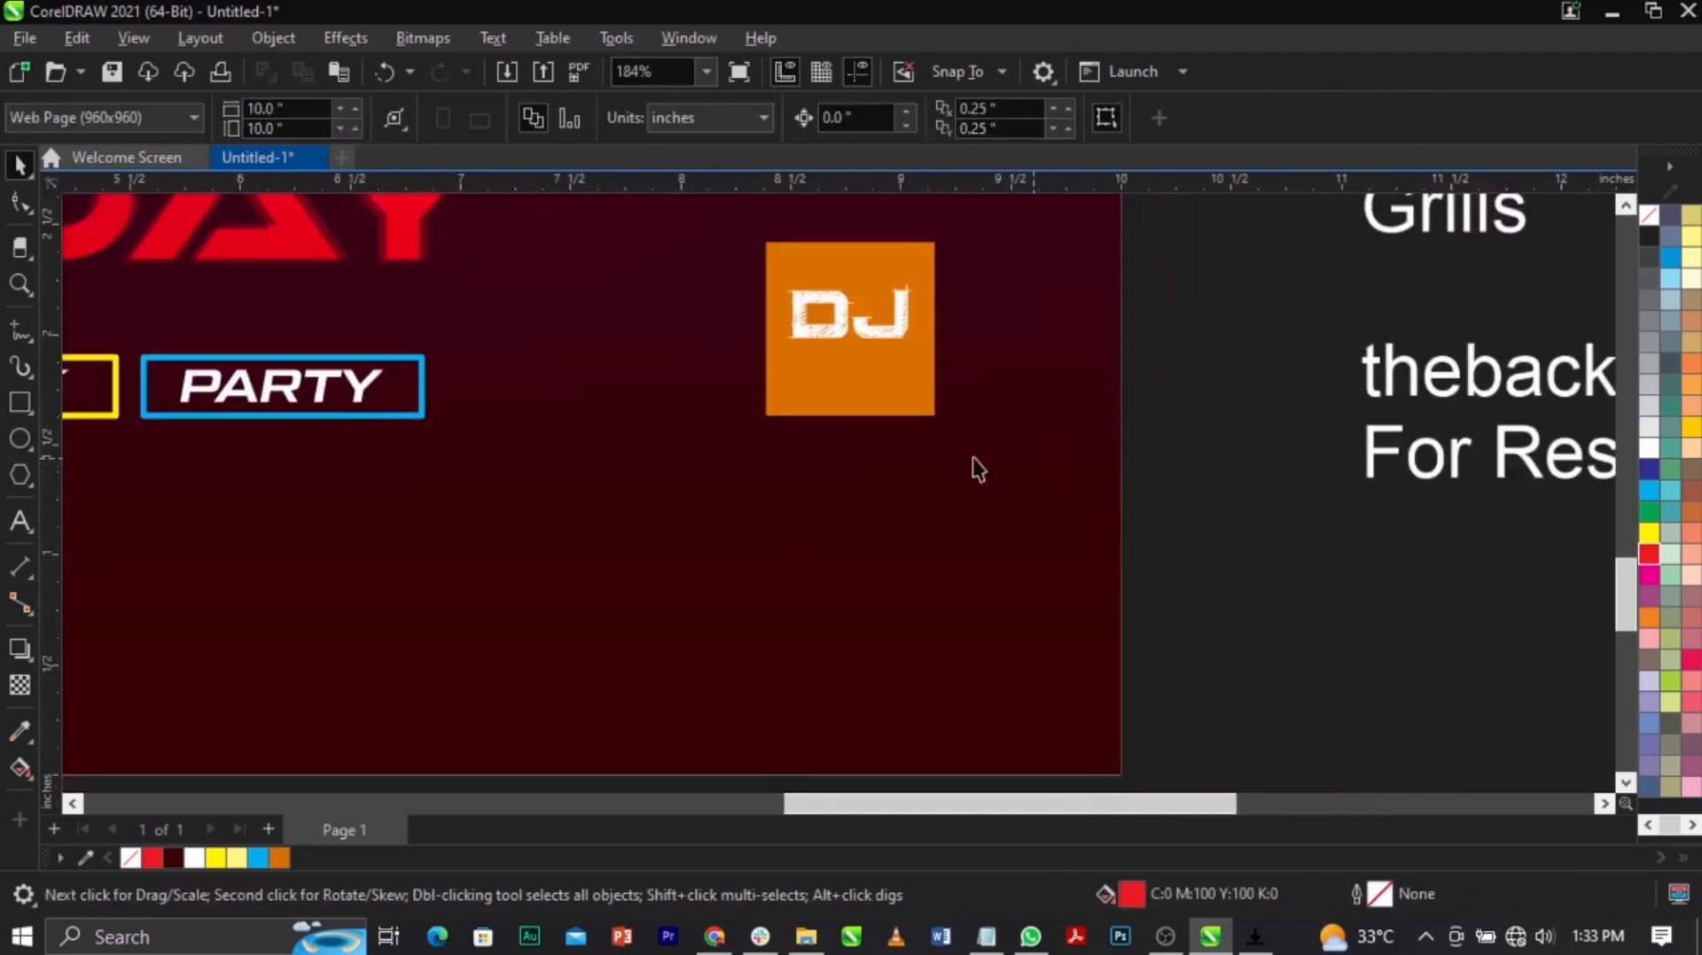
scroll(869, 486, "down", 3)
left_click_drag(1011, 354, 786, 491)
scroll(713, 485, "down", 2)
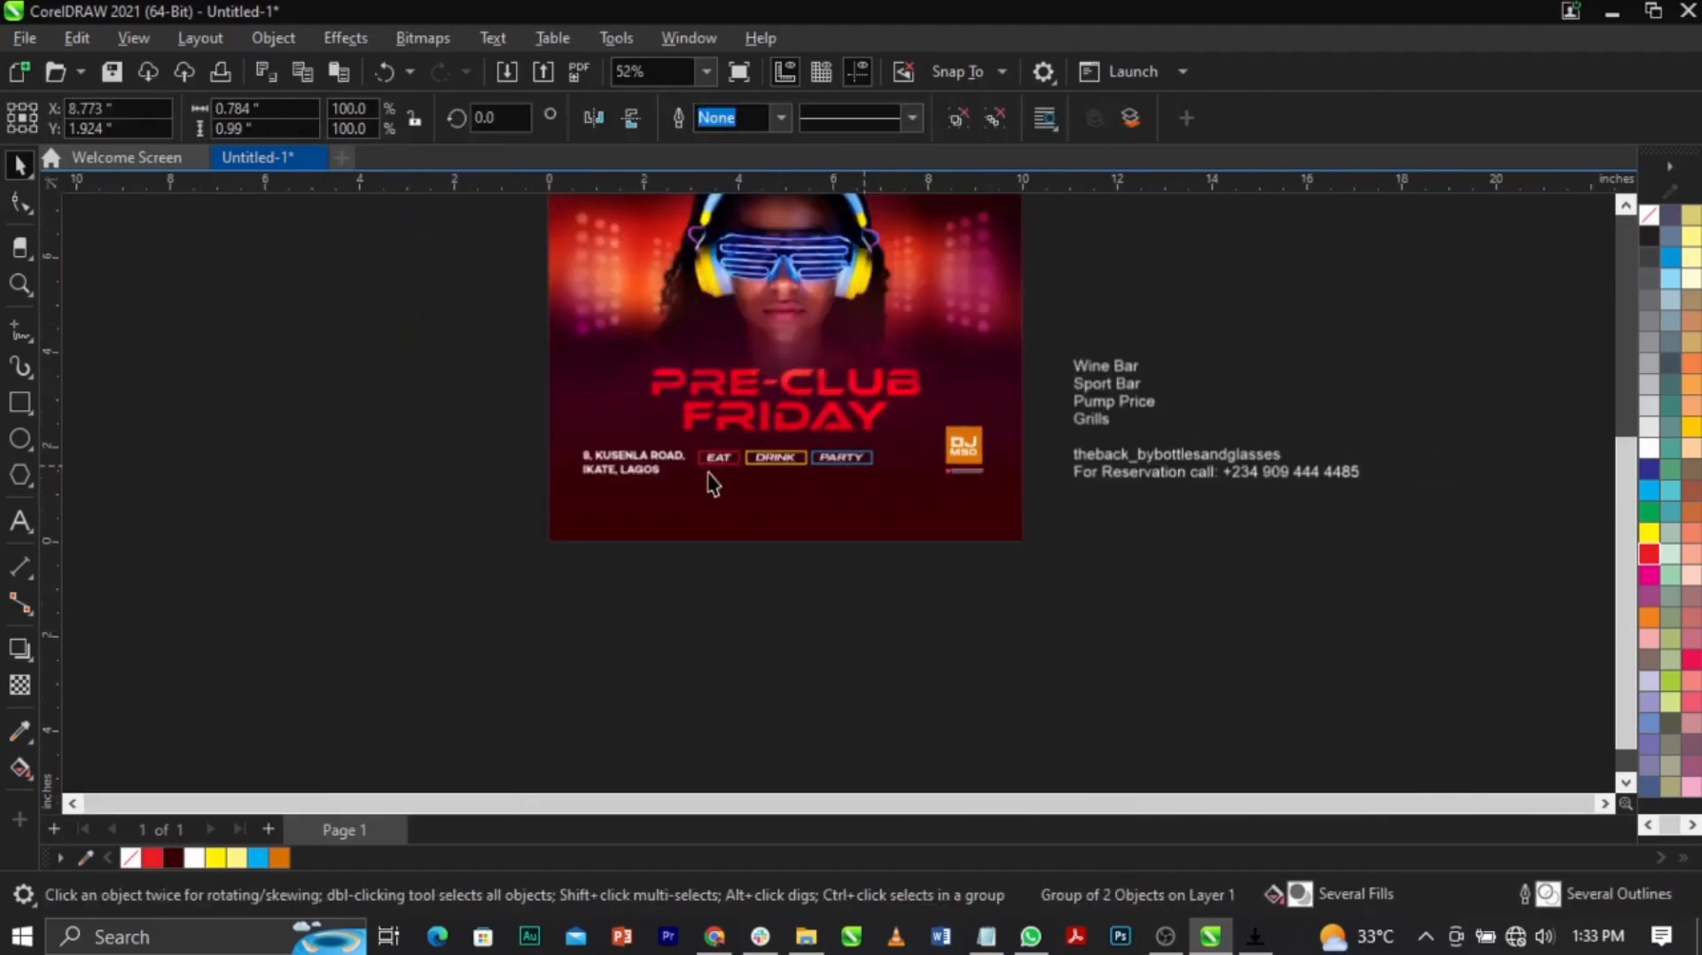
Step: Group the EAT, DRINK and PARTY words together with their coloured boxes
key("F2")
left_click_drag(429, 304, 1177, 597)
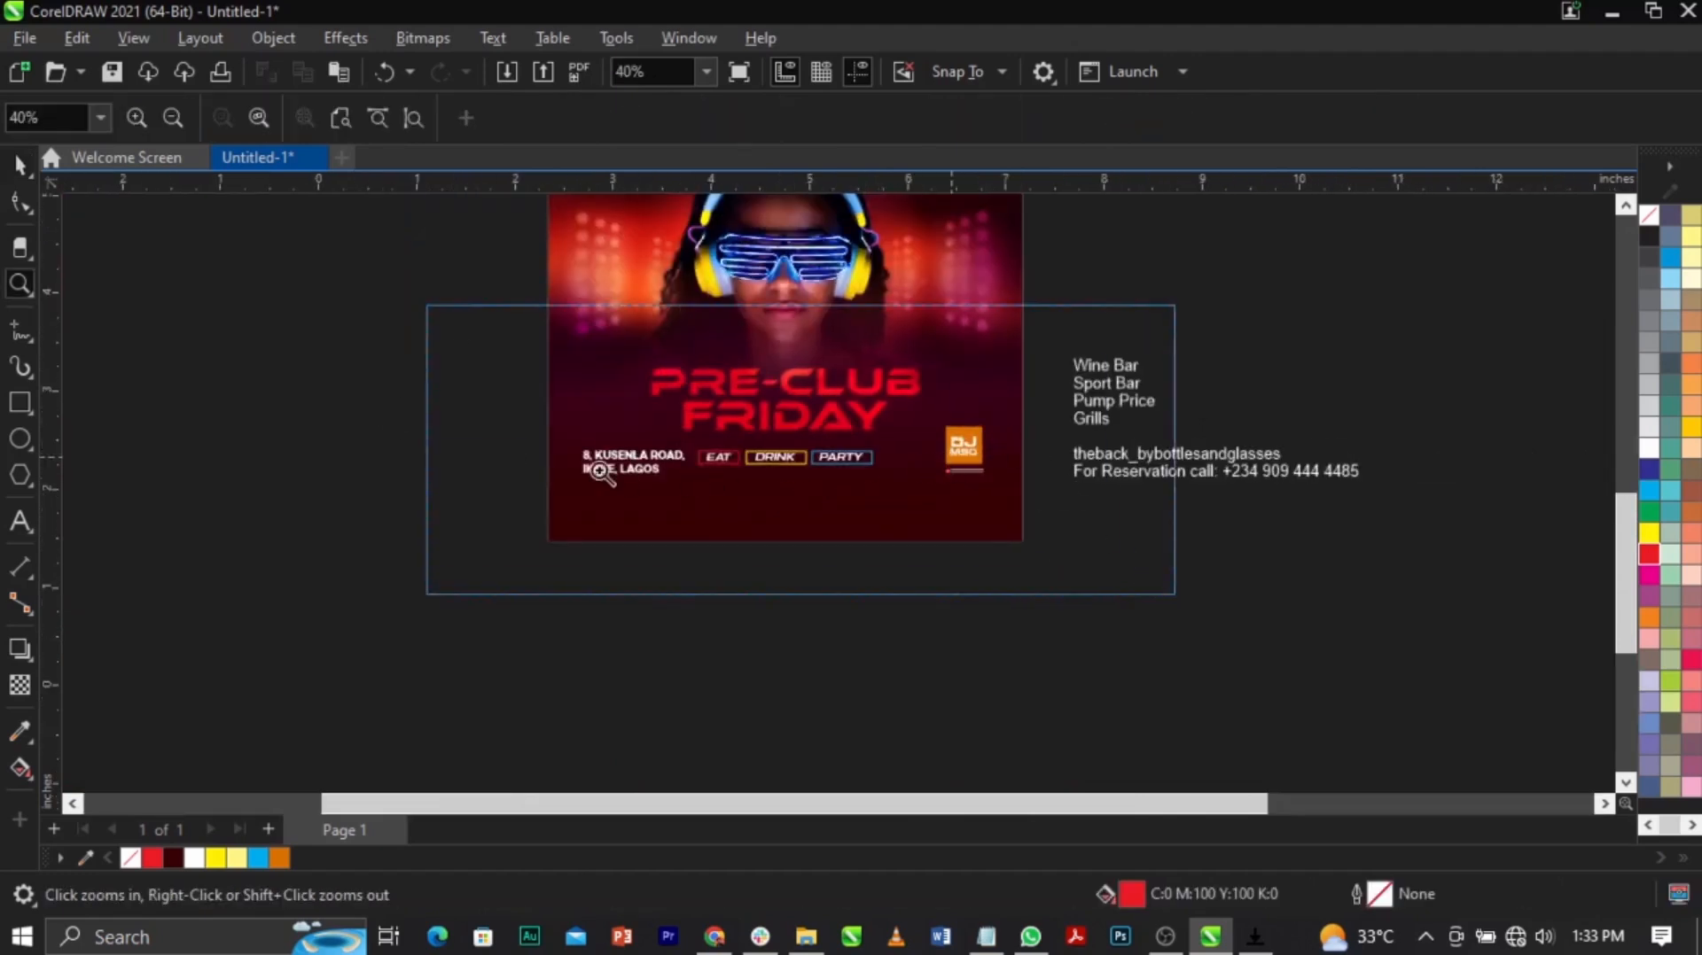
left_click_drag(1049, 483, 543, 577)
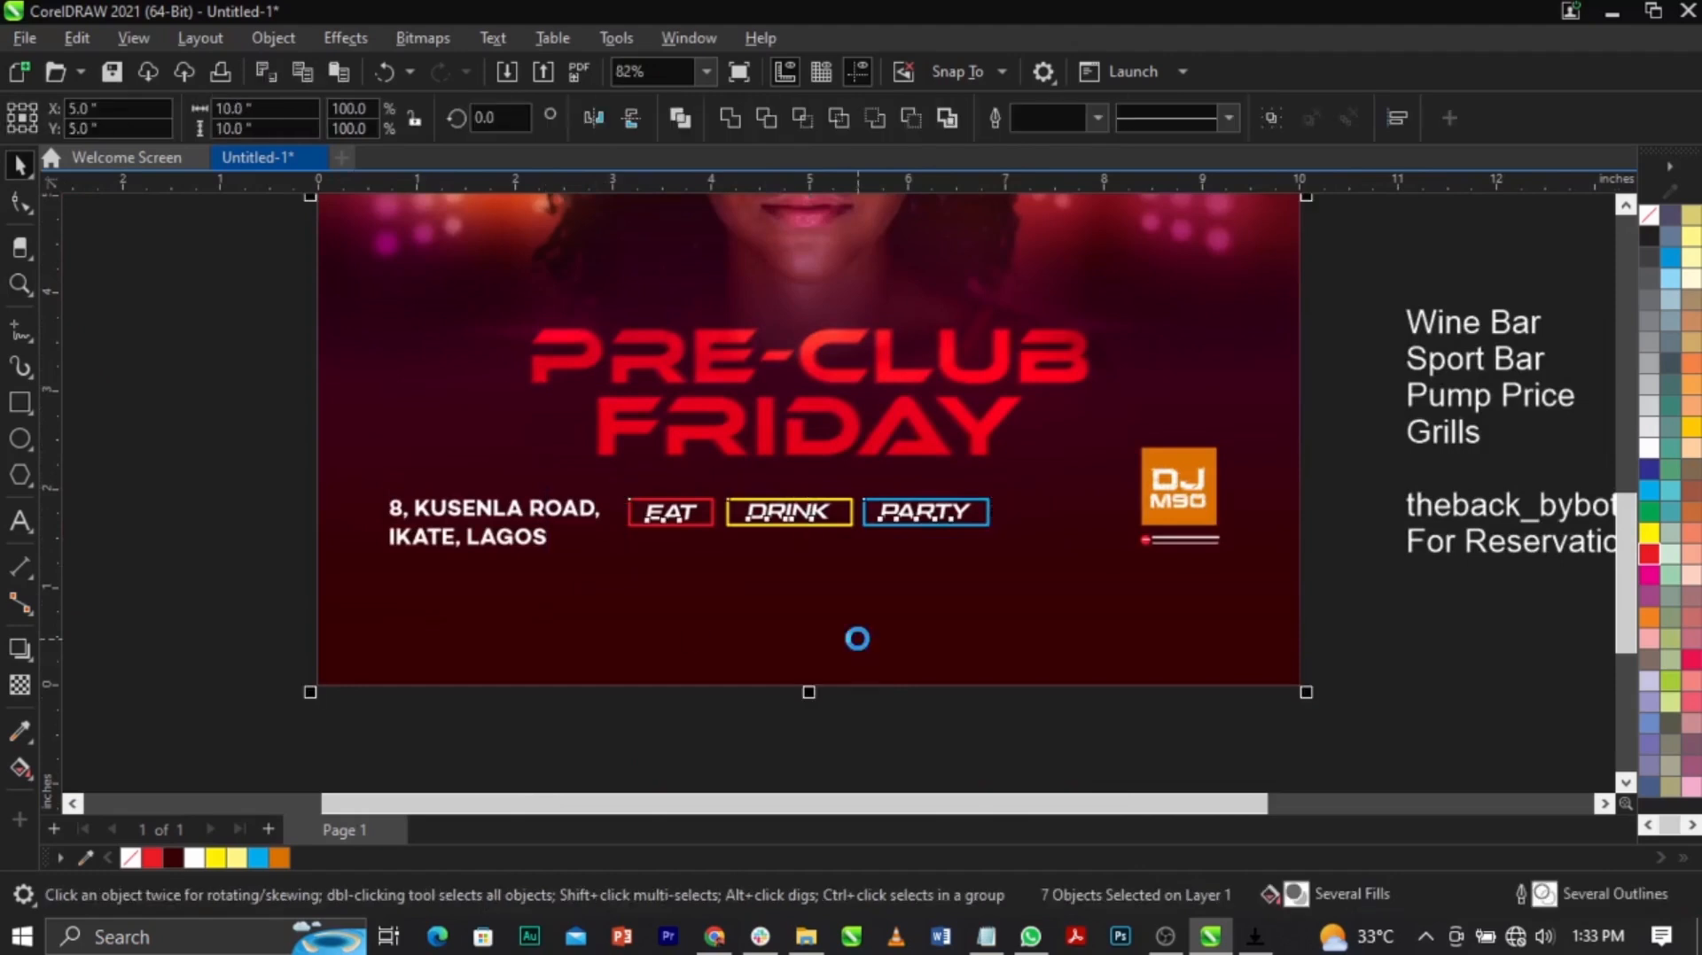
left_click(1124, 603, "shift")
key("ctrl+g")
left_click(1116, 621, "shift")
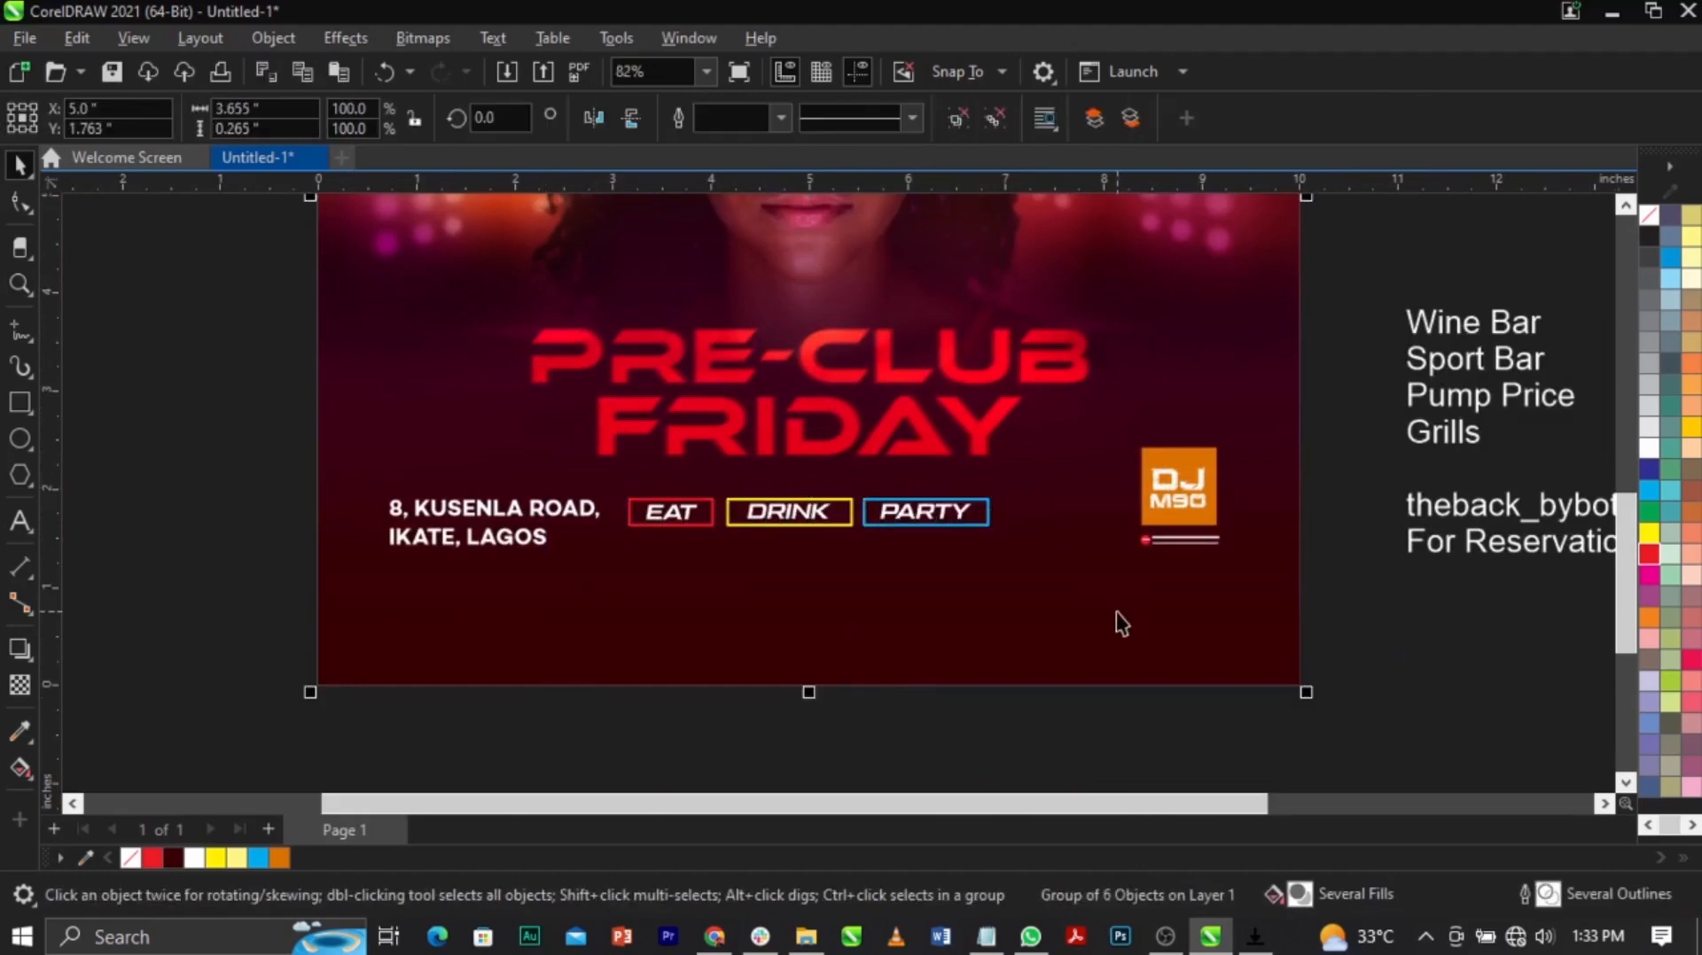
Step: Enlarge the EAT, DRINK, PARTY group to about 3.862 in wide and try centring it horizontally on the background
left_click(1496, 619)
left_click(979, 526)
left_click_drag(999, 538, 1020, 567)
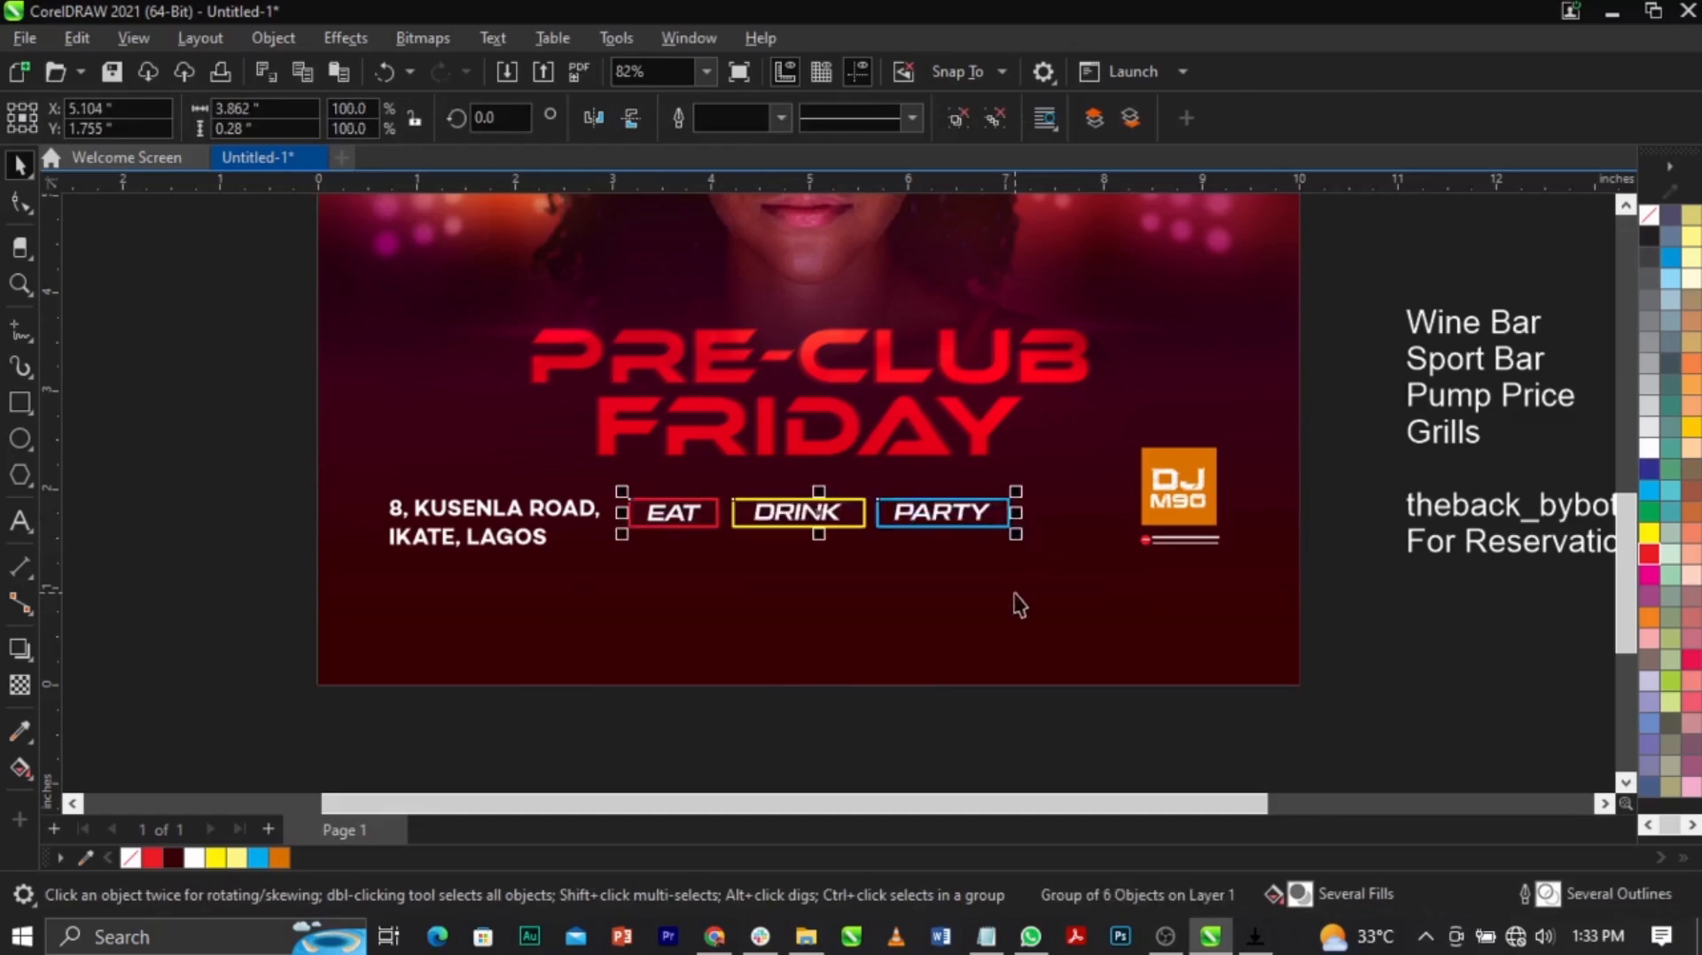
left_click(1020, 605, "shift")
key("c")
left_click(1400, 609)
Step: Shrink the venue address text proportionally to about 1.955 in wide (15.24 pt)
left_click(477, 512)
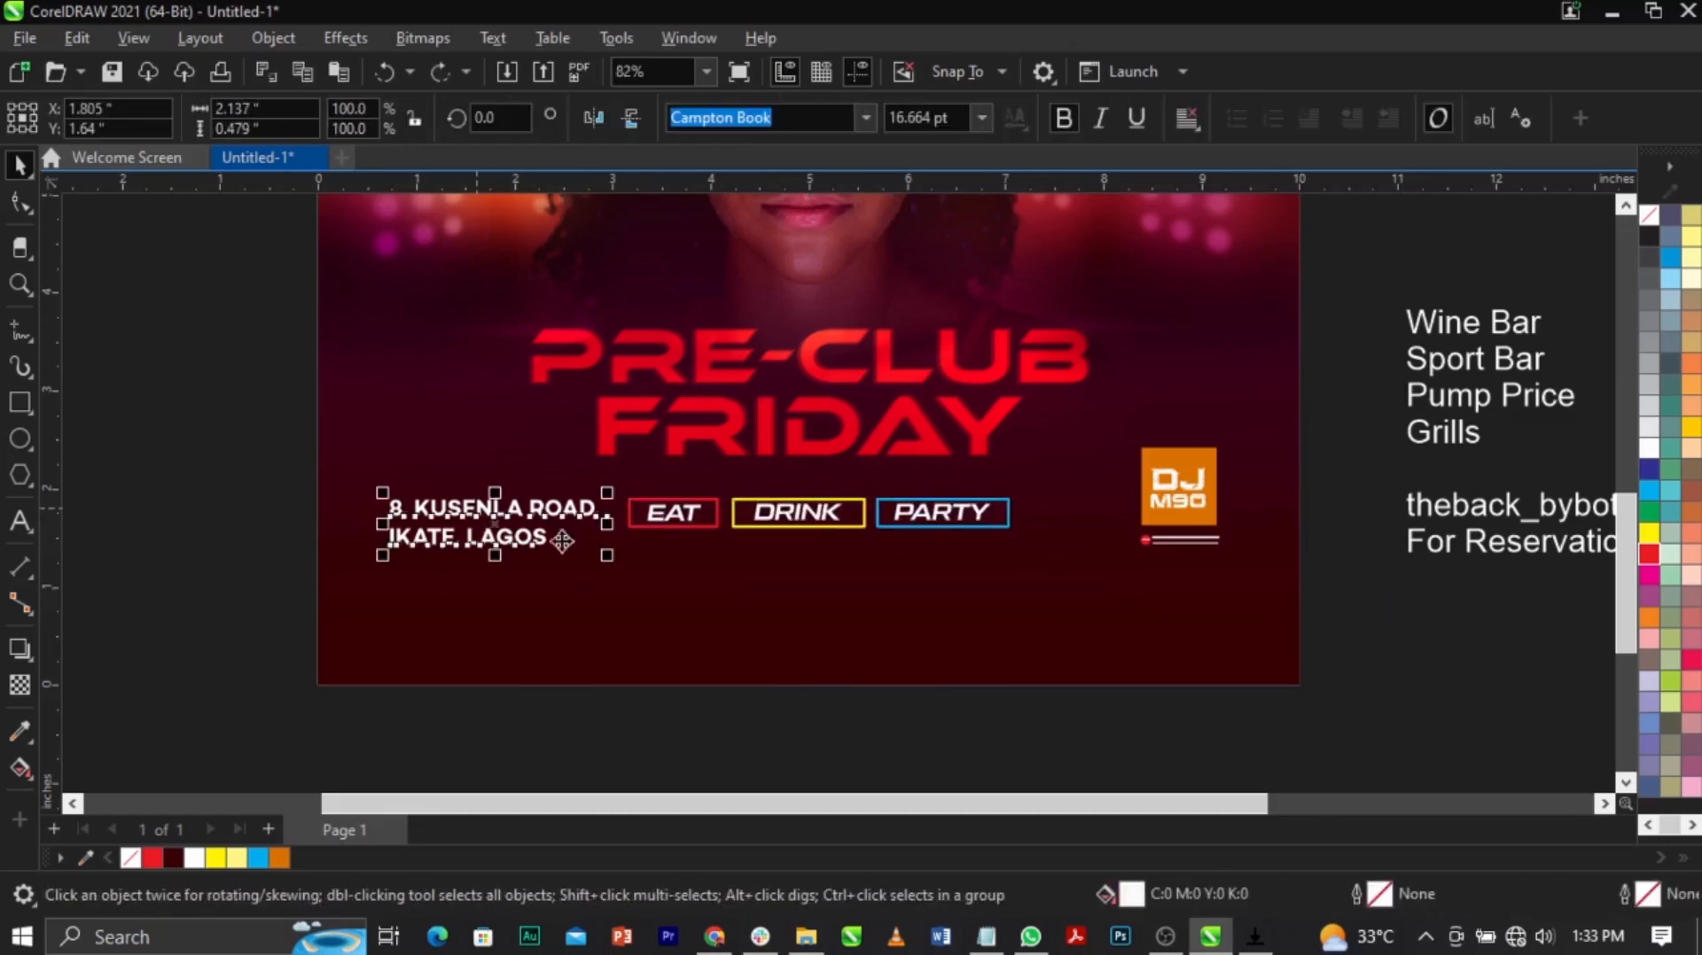
mouse_move(607, 559)
left_mouse_down()
mouse_move(580, 572)
mouse_move(589, 587)
left_mouse_up()
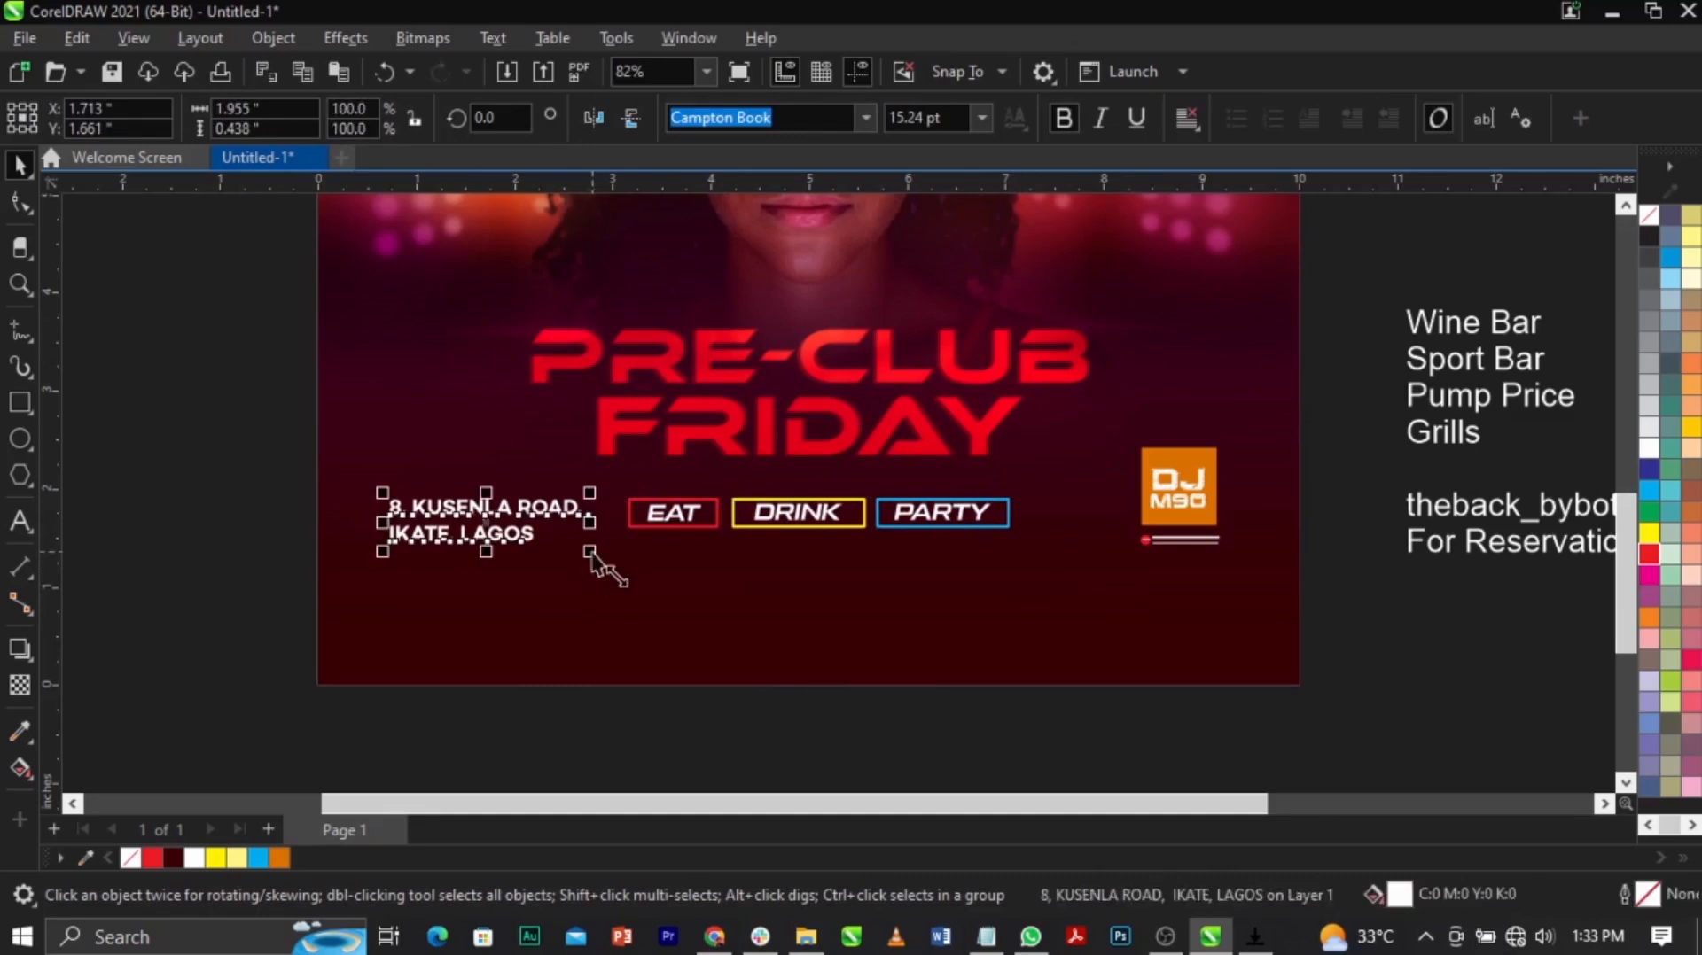
left_click(1447, 664)
Step: Move the Wine Bar, Sport Bar, Pump Price and Grills lines from the side notes into new text below the event word boxes
scroll(751, 371, "down", 2)
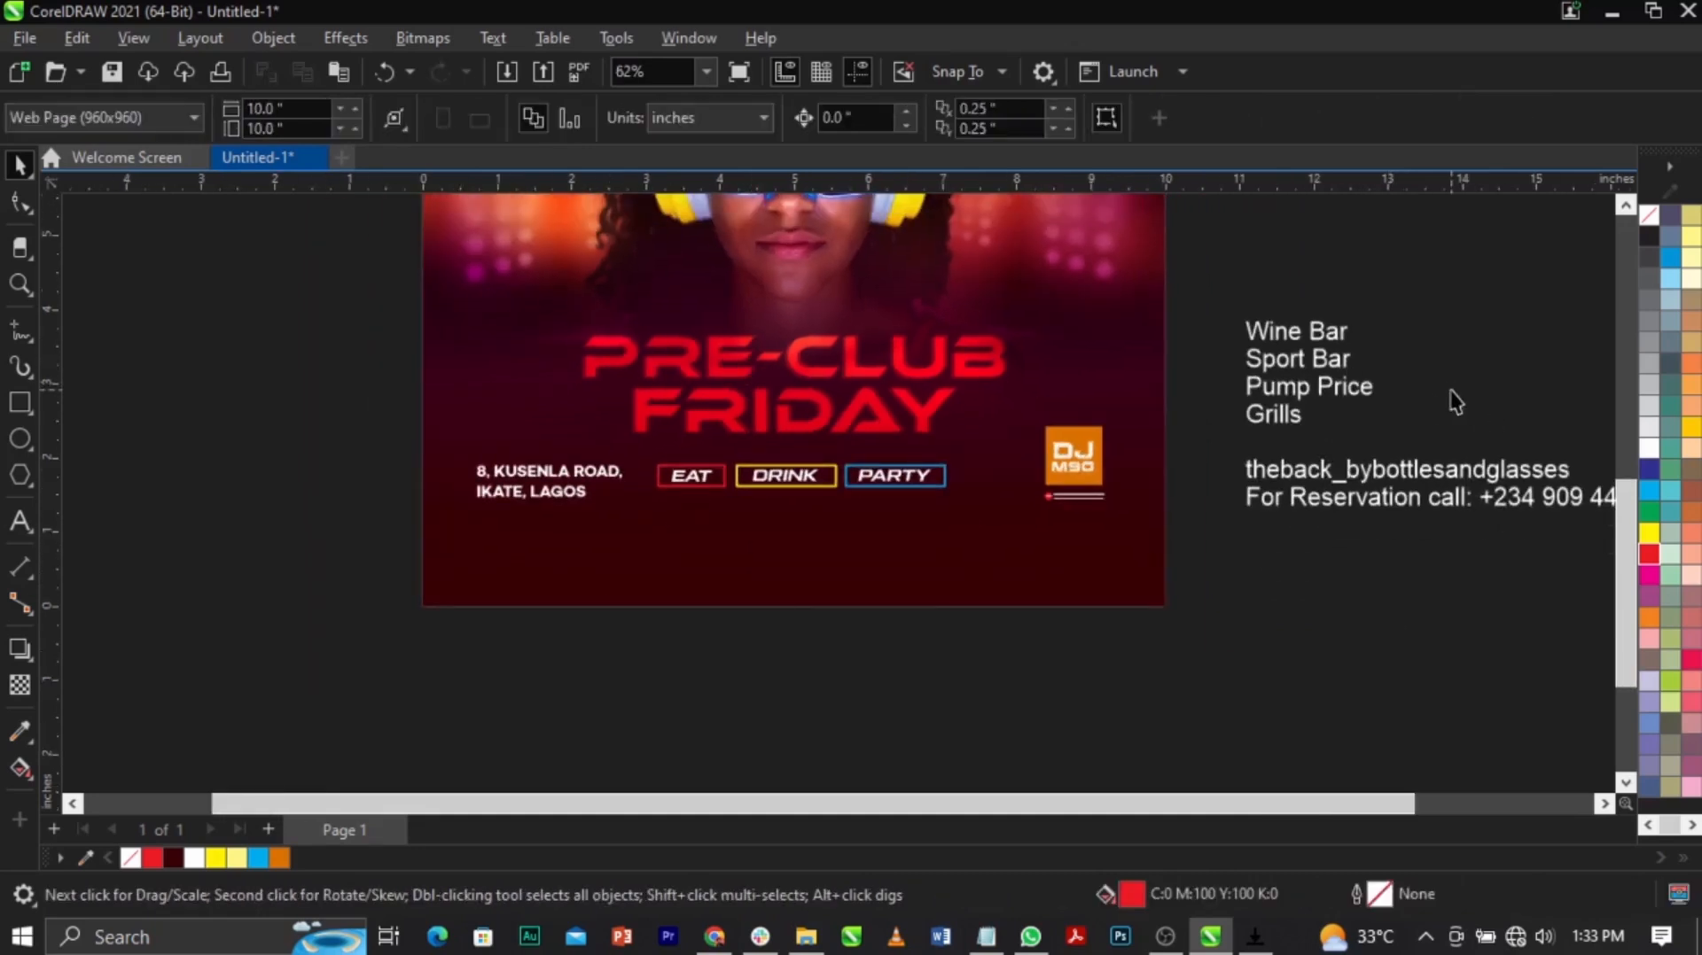
double_click(1333, 400)
left_click_drag(1280, 422, 1245, 334)
key("ctrl+c")
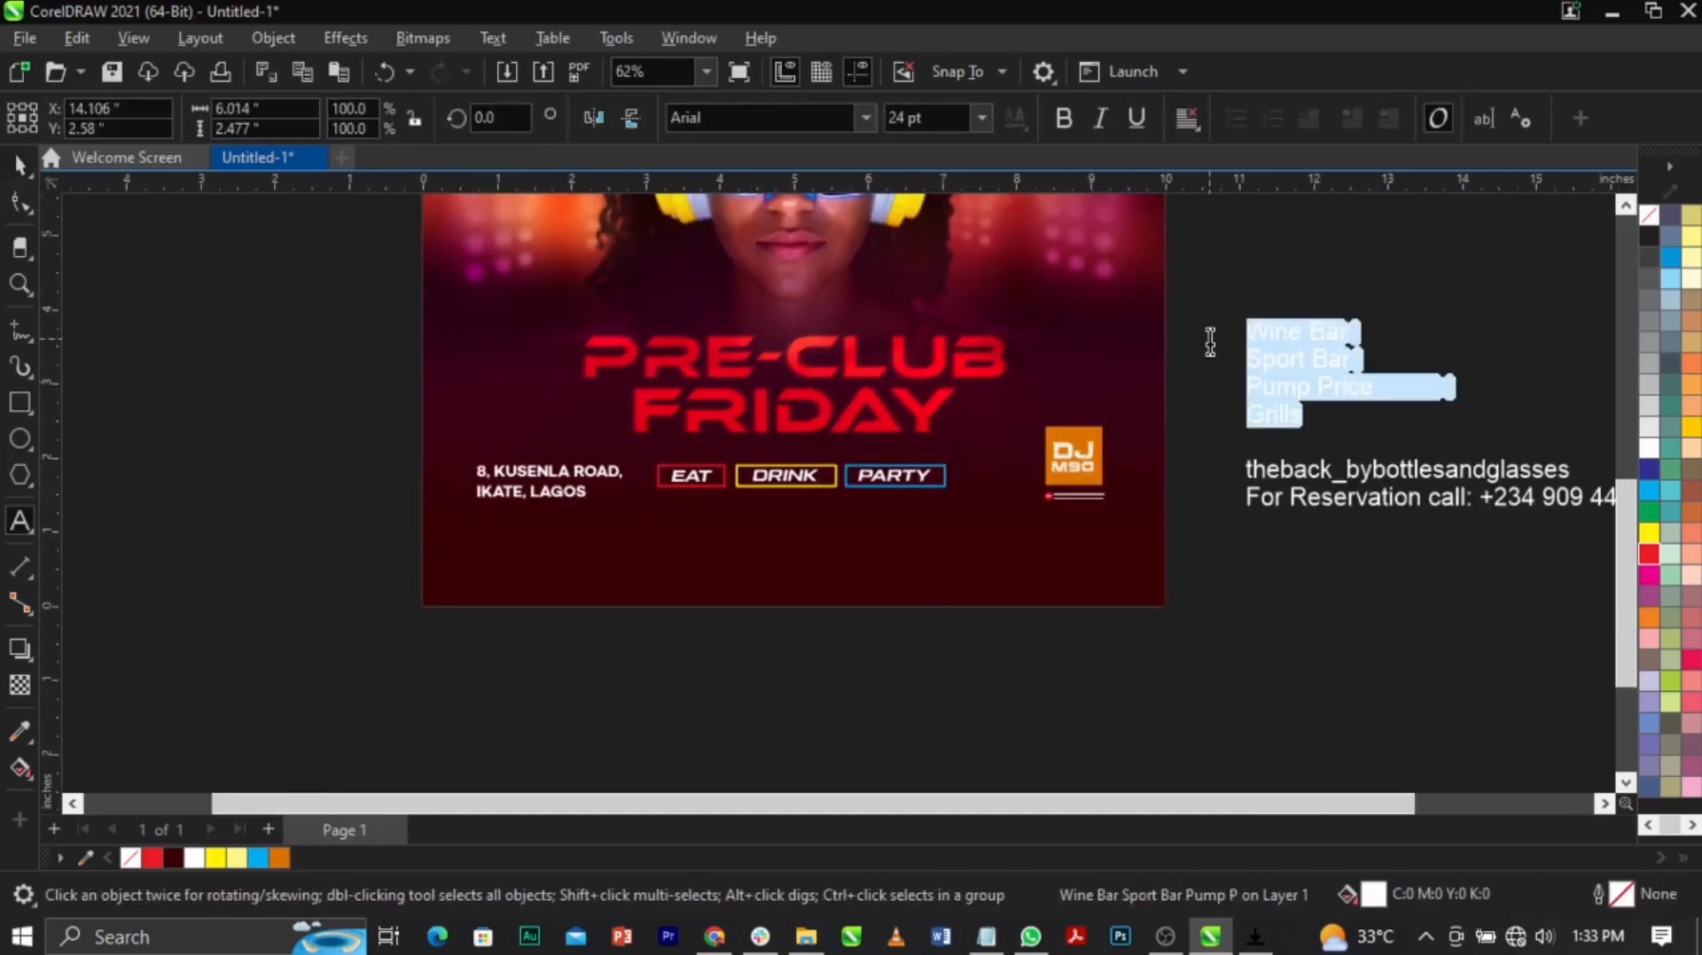
key("Delete")
left_click(714, 540)
key("ctrl+v")
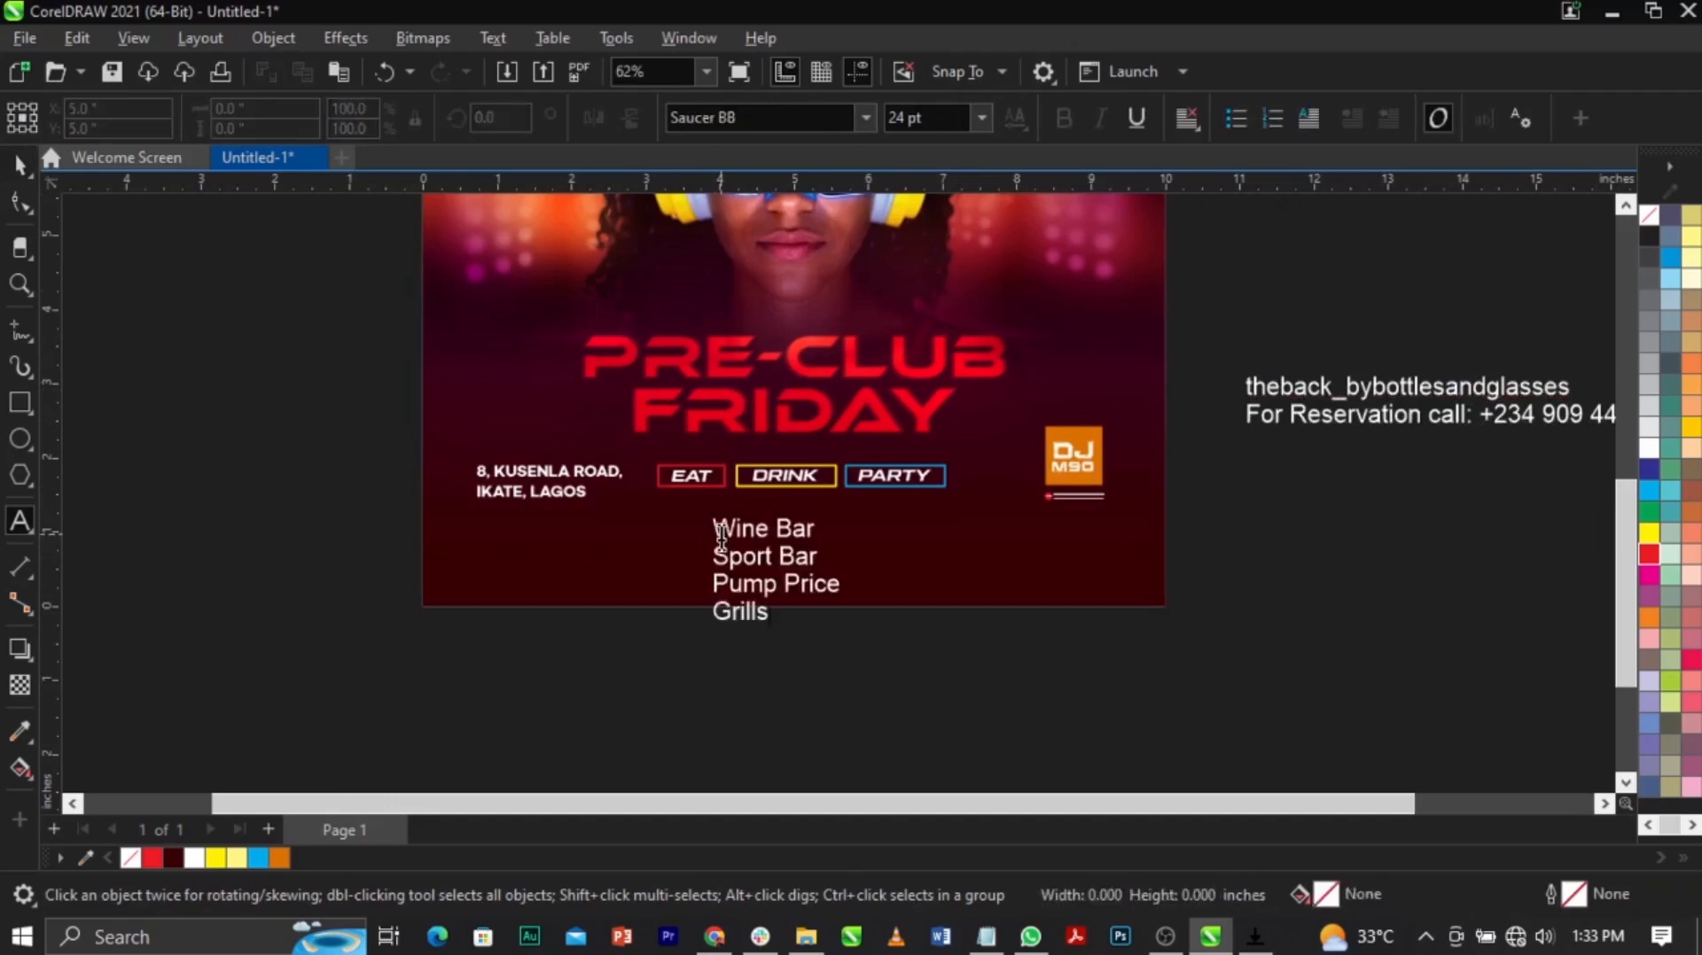
Step: Join Wine Bar, Sport Bar and Pump Price into one line separated by vertical bars
scroll(812, 535, "up", 2)
left_click(920, 537)
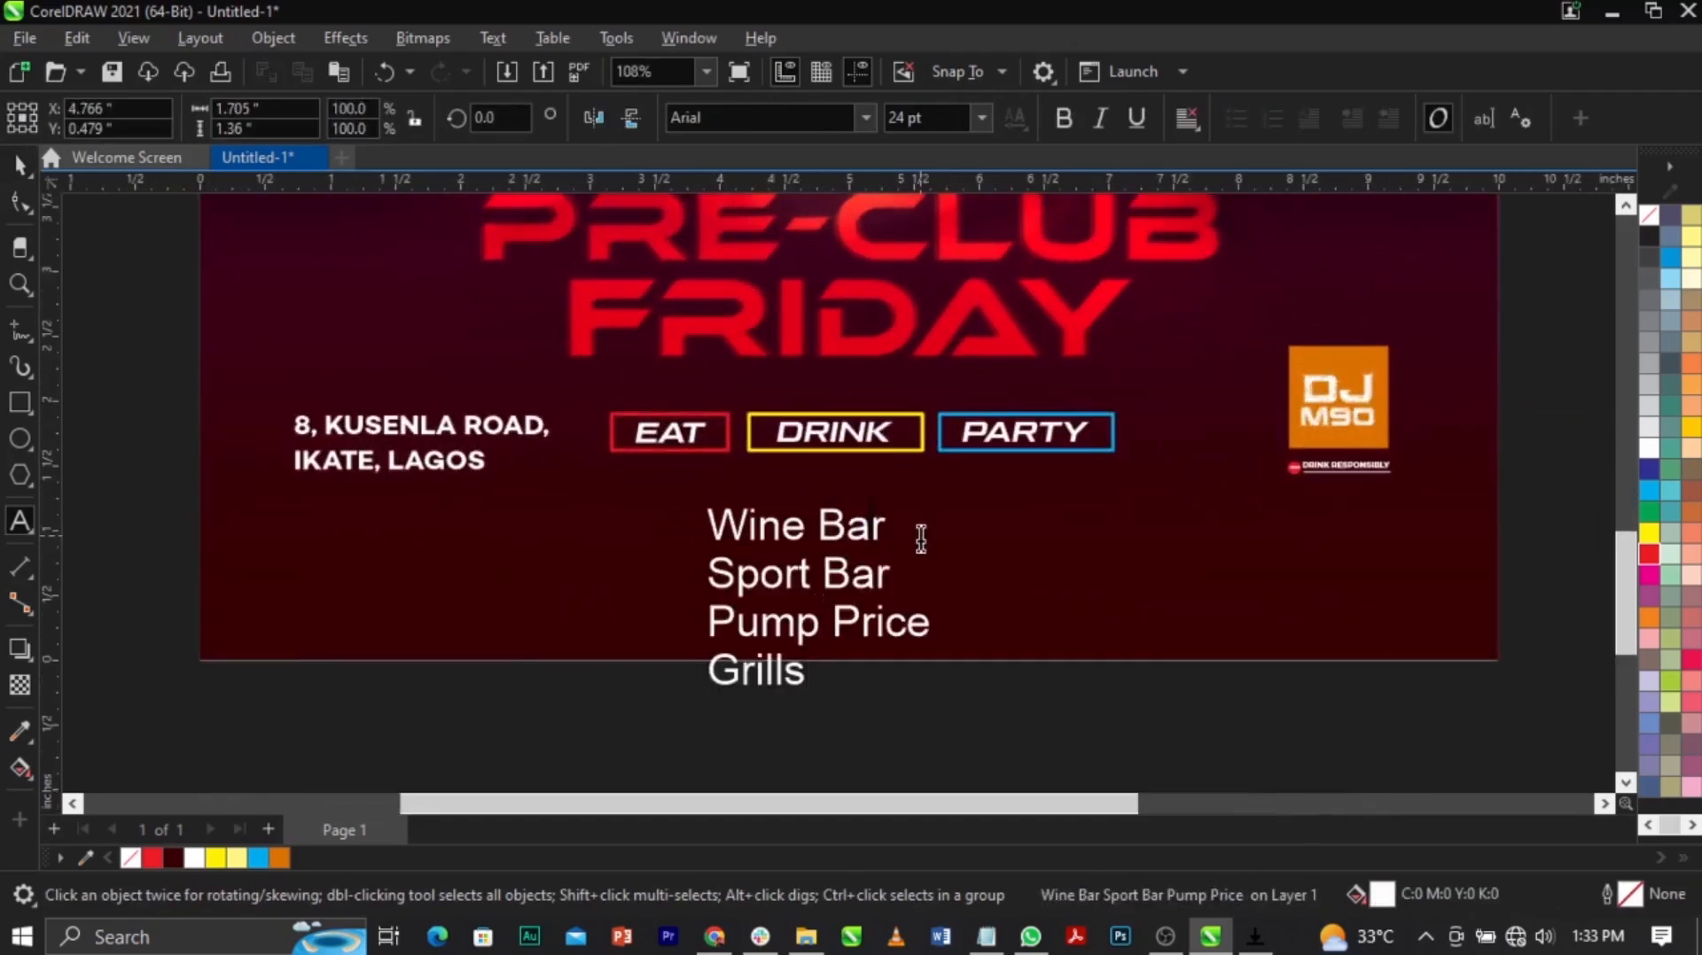
type("|")
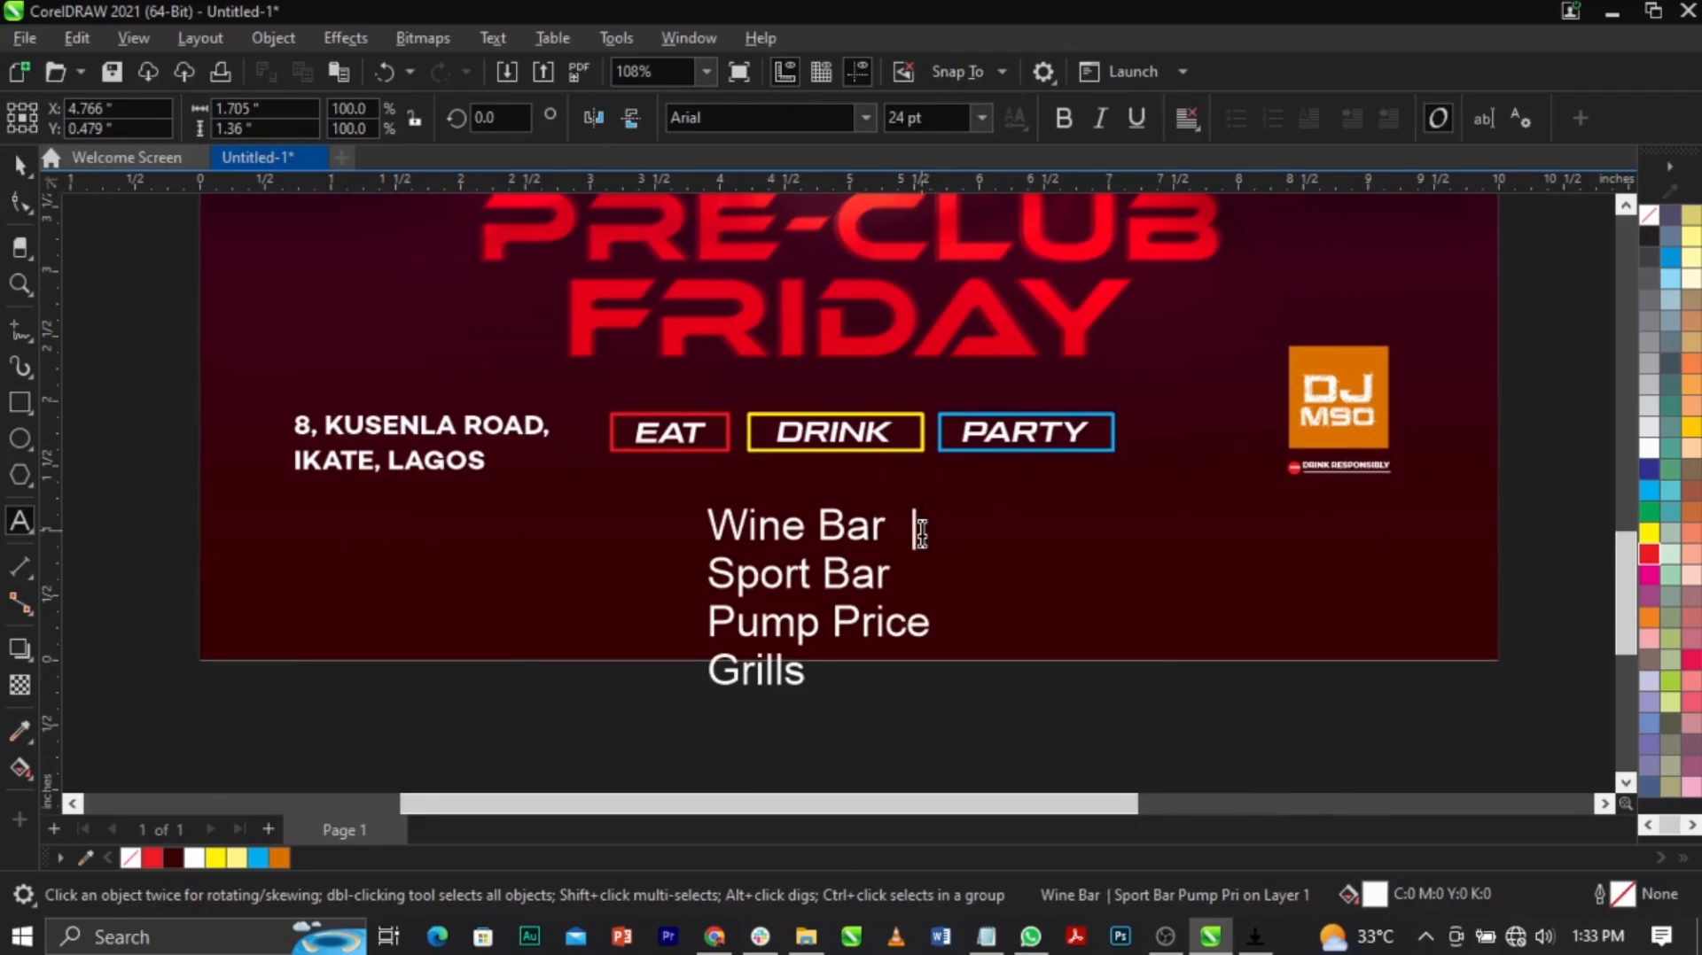
key("Delete")
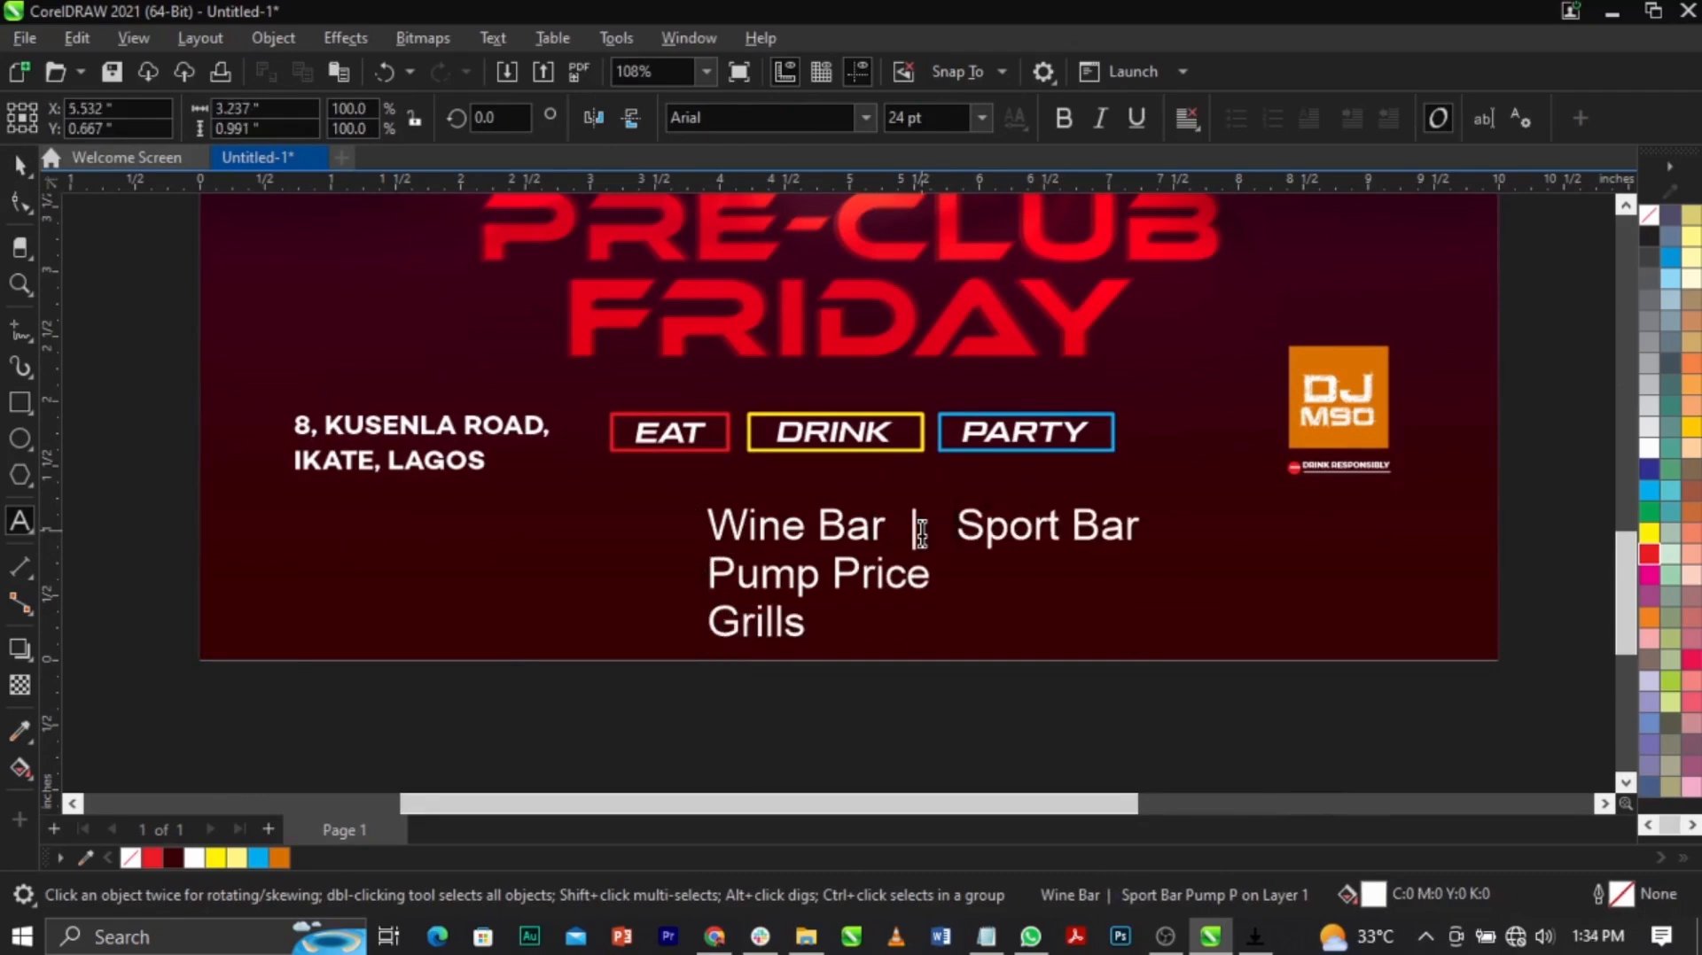
type("|")
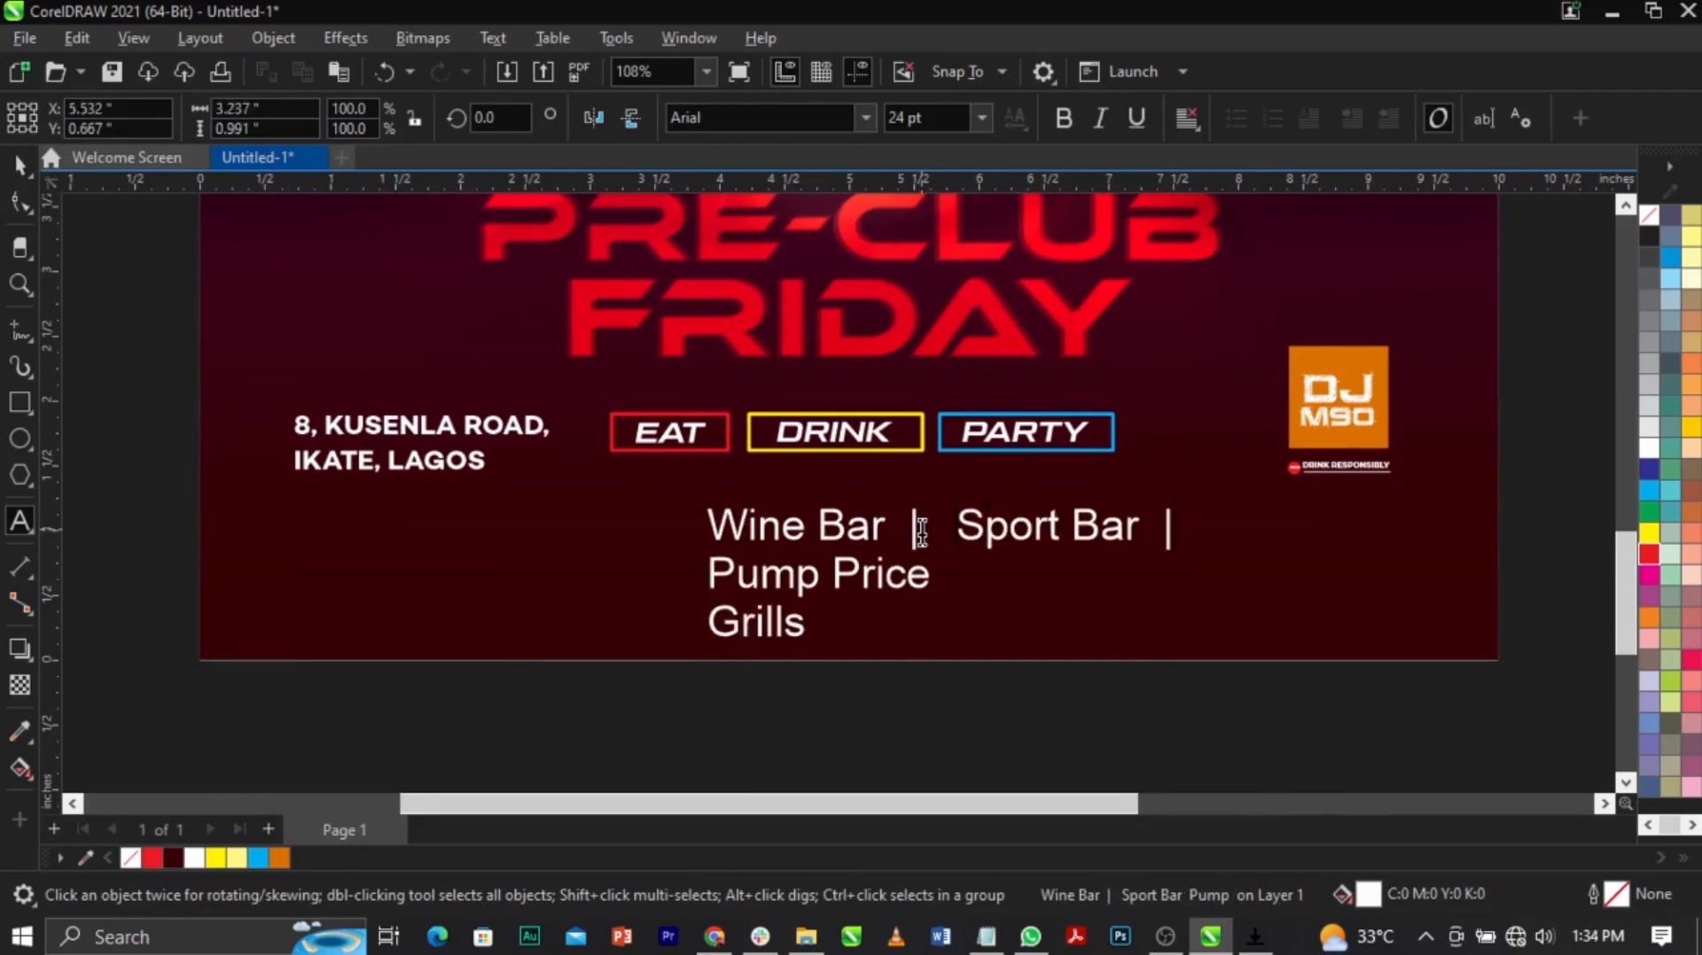
key("Delete")
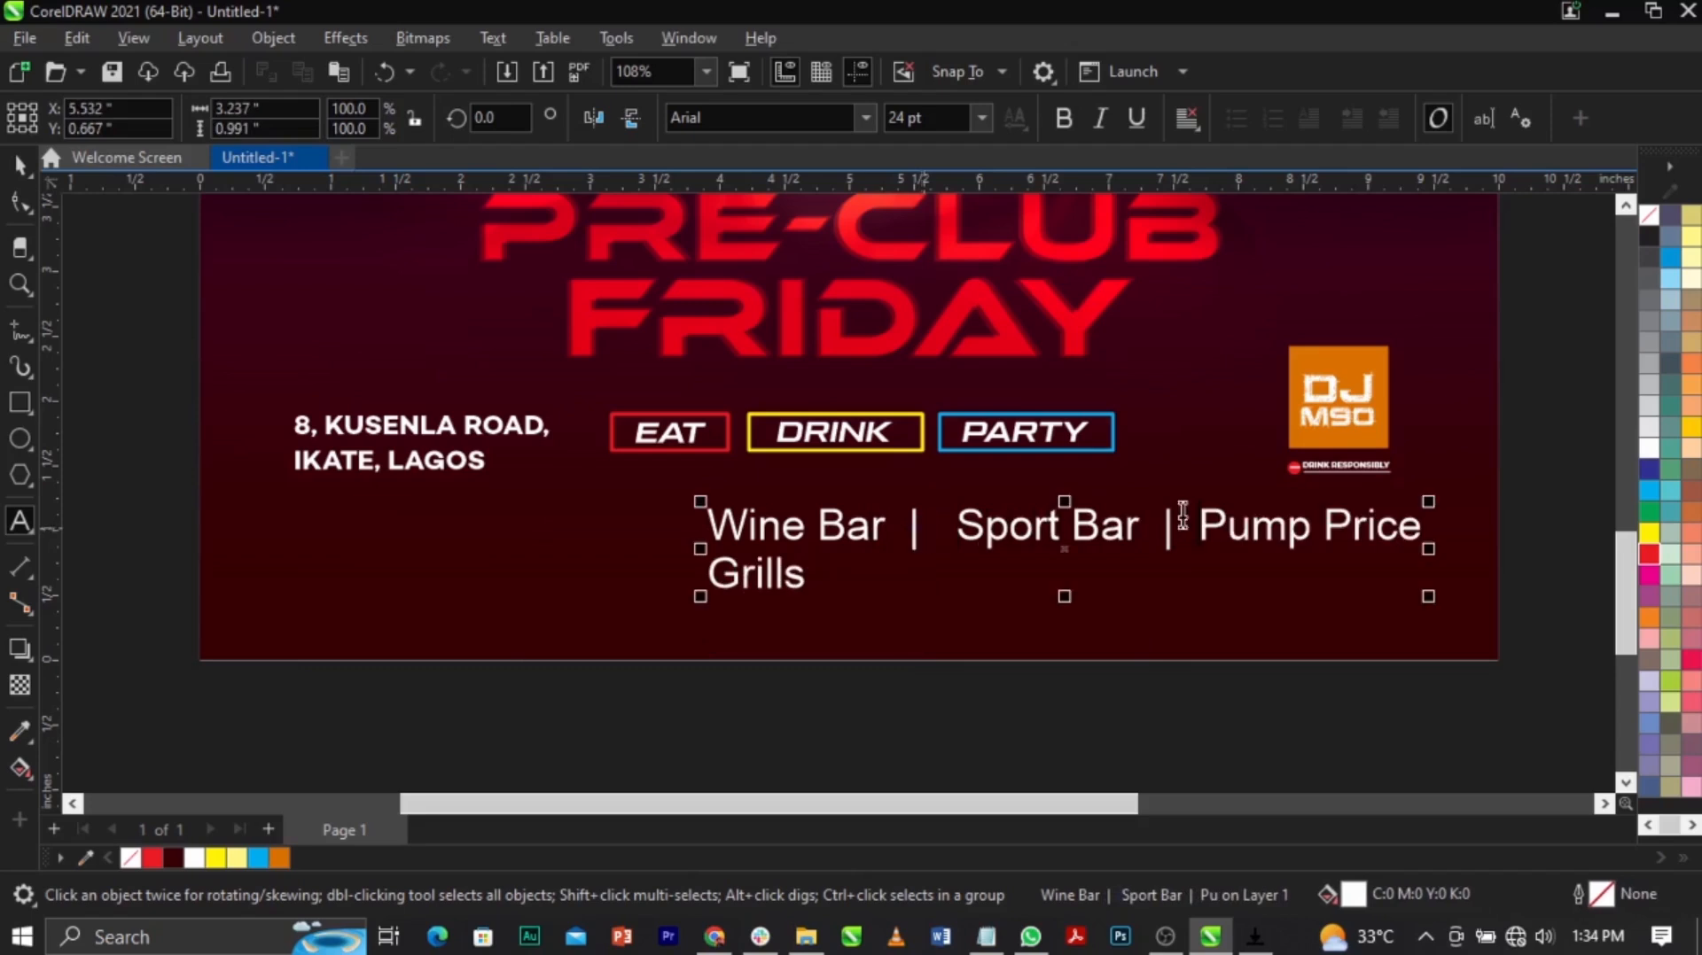
Step: Add a vertical bar after Pump Price and bring Grills up onto the same line, trimming the extra spaces
left_click(1425, 530)
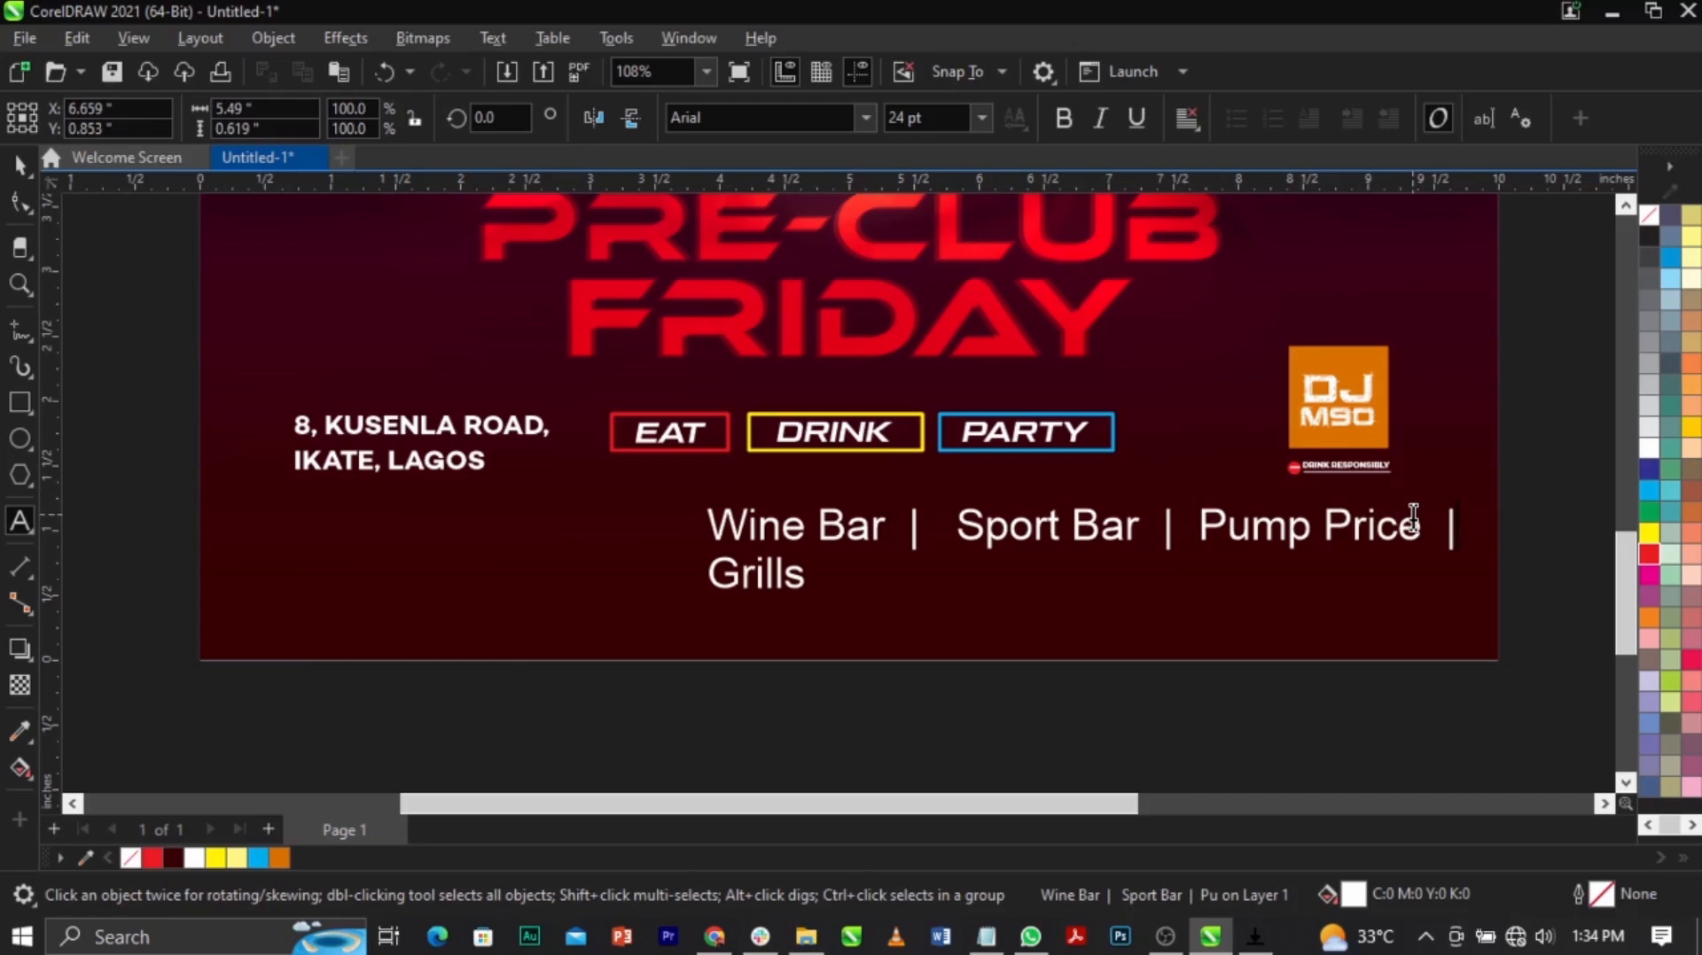
key("ctrl+space")
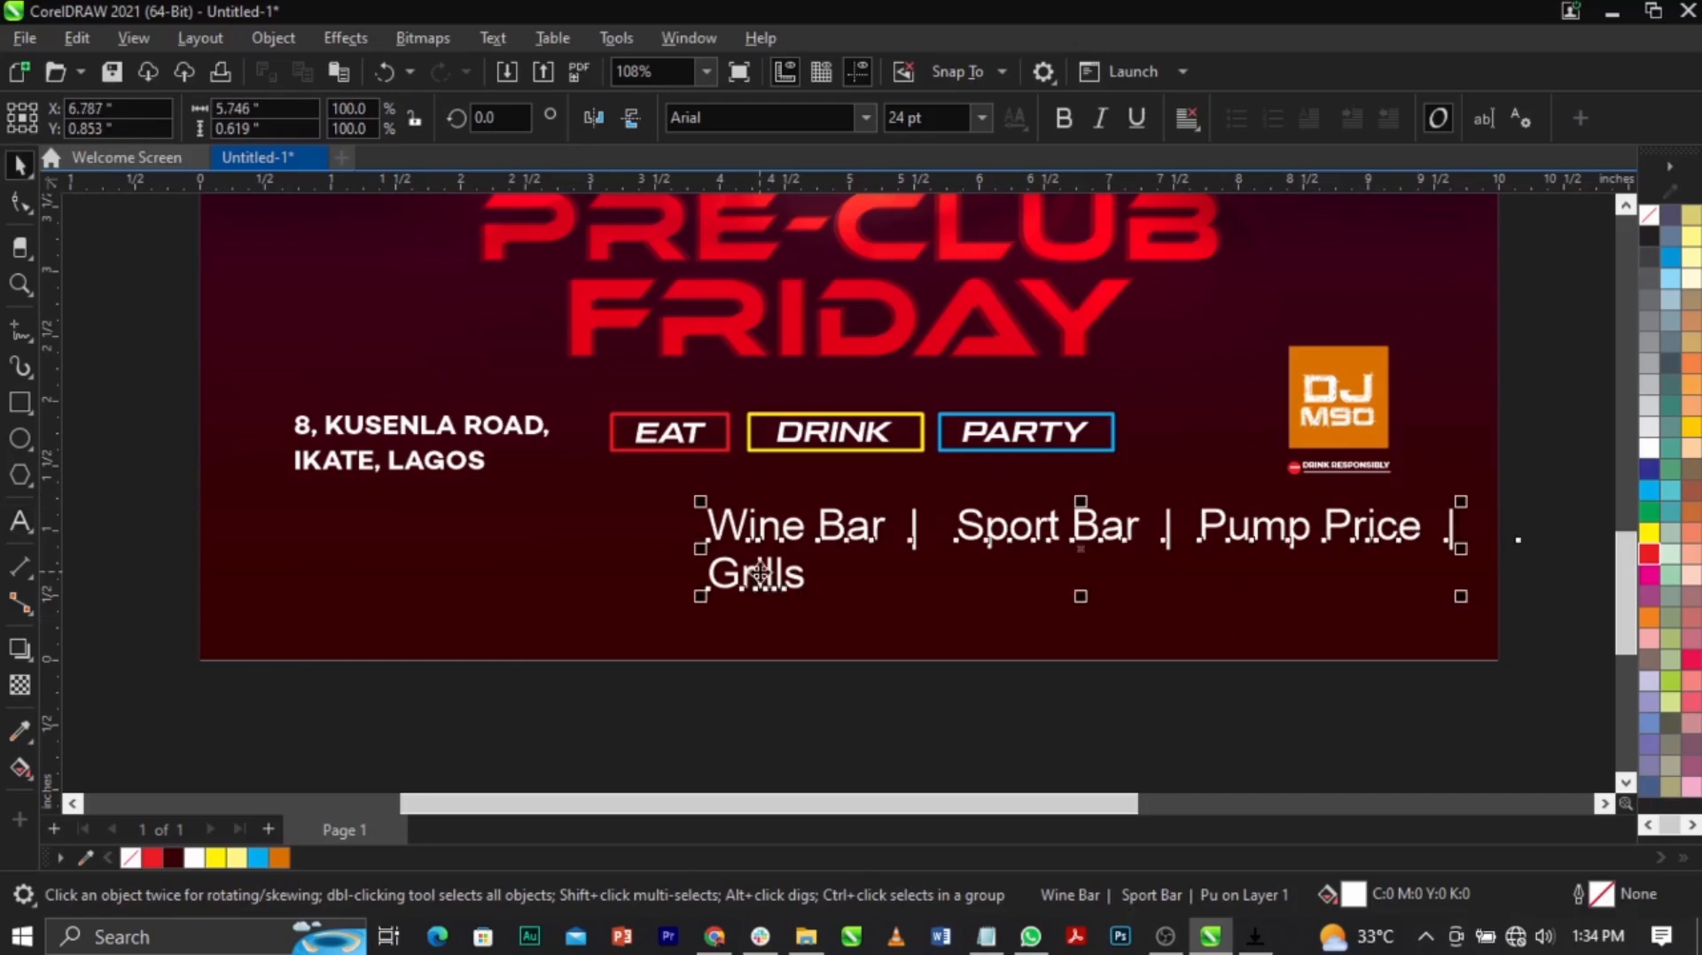
left_click(708, 584)
key("BackSpace")
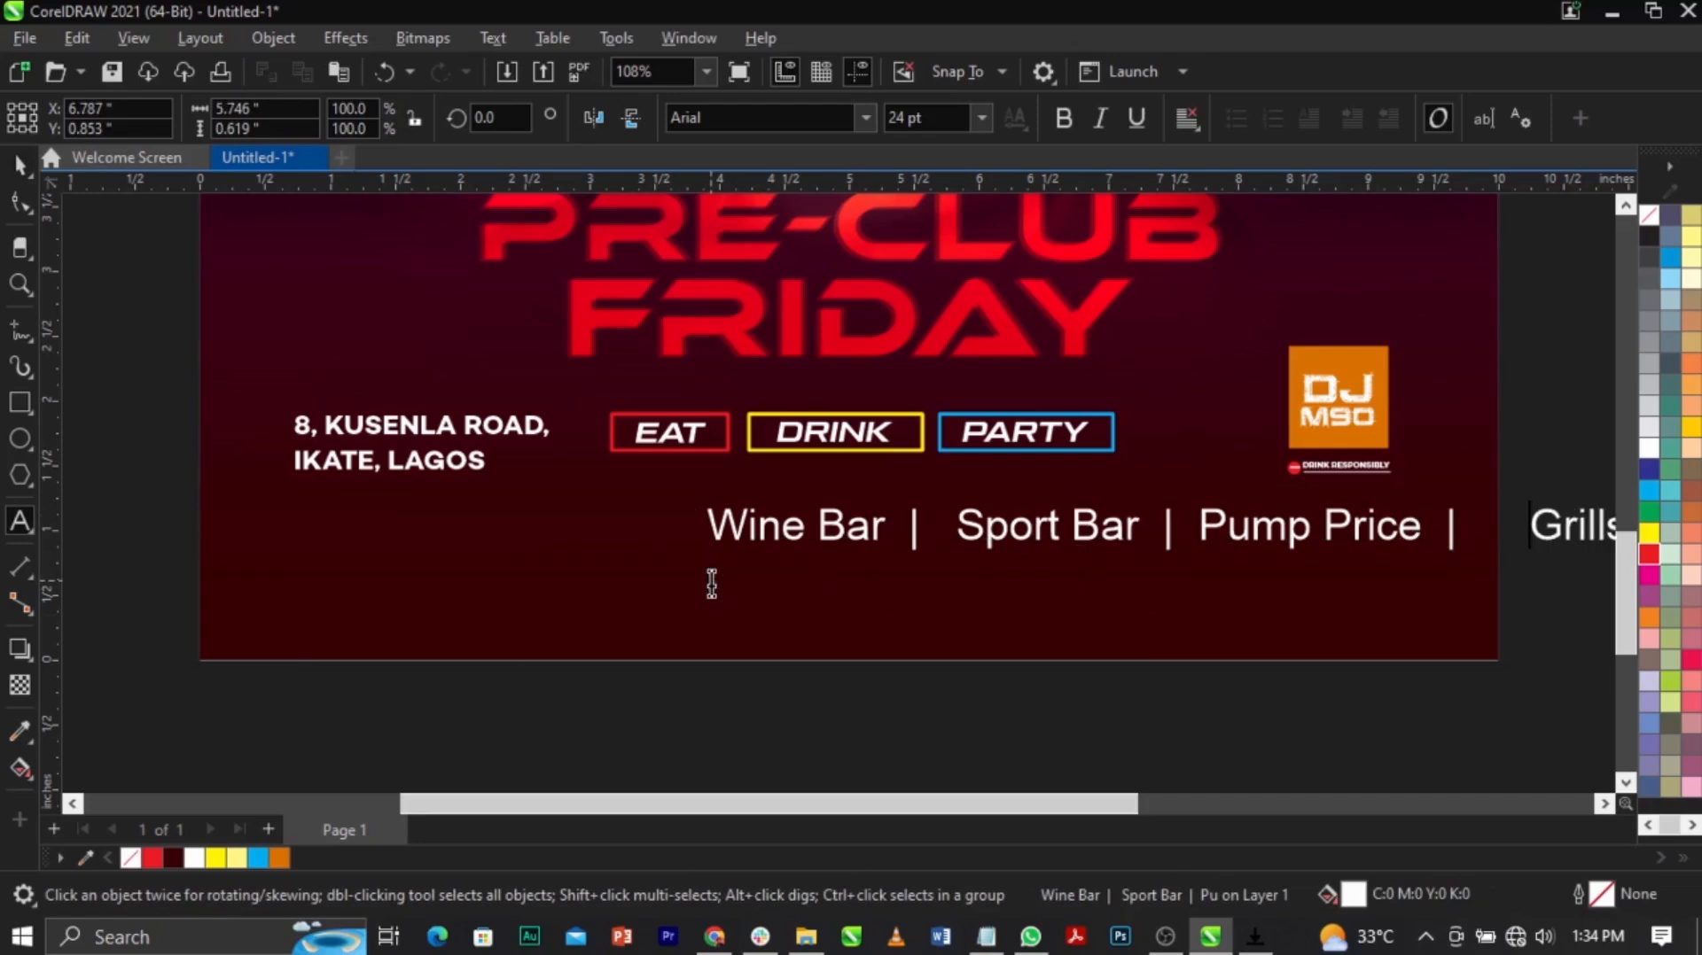
key("BackSpace")
key("BackSpace")
key("ctrl+space")
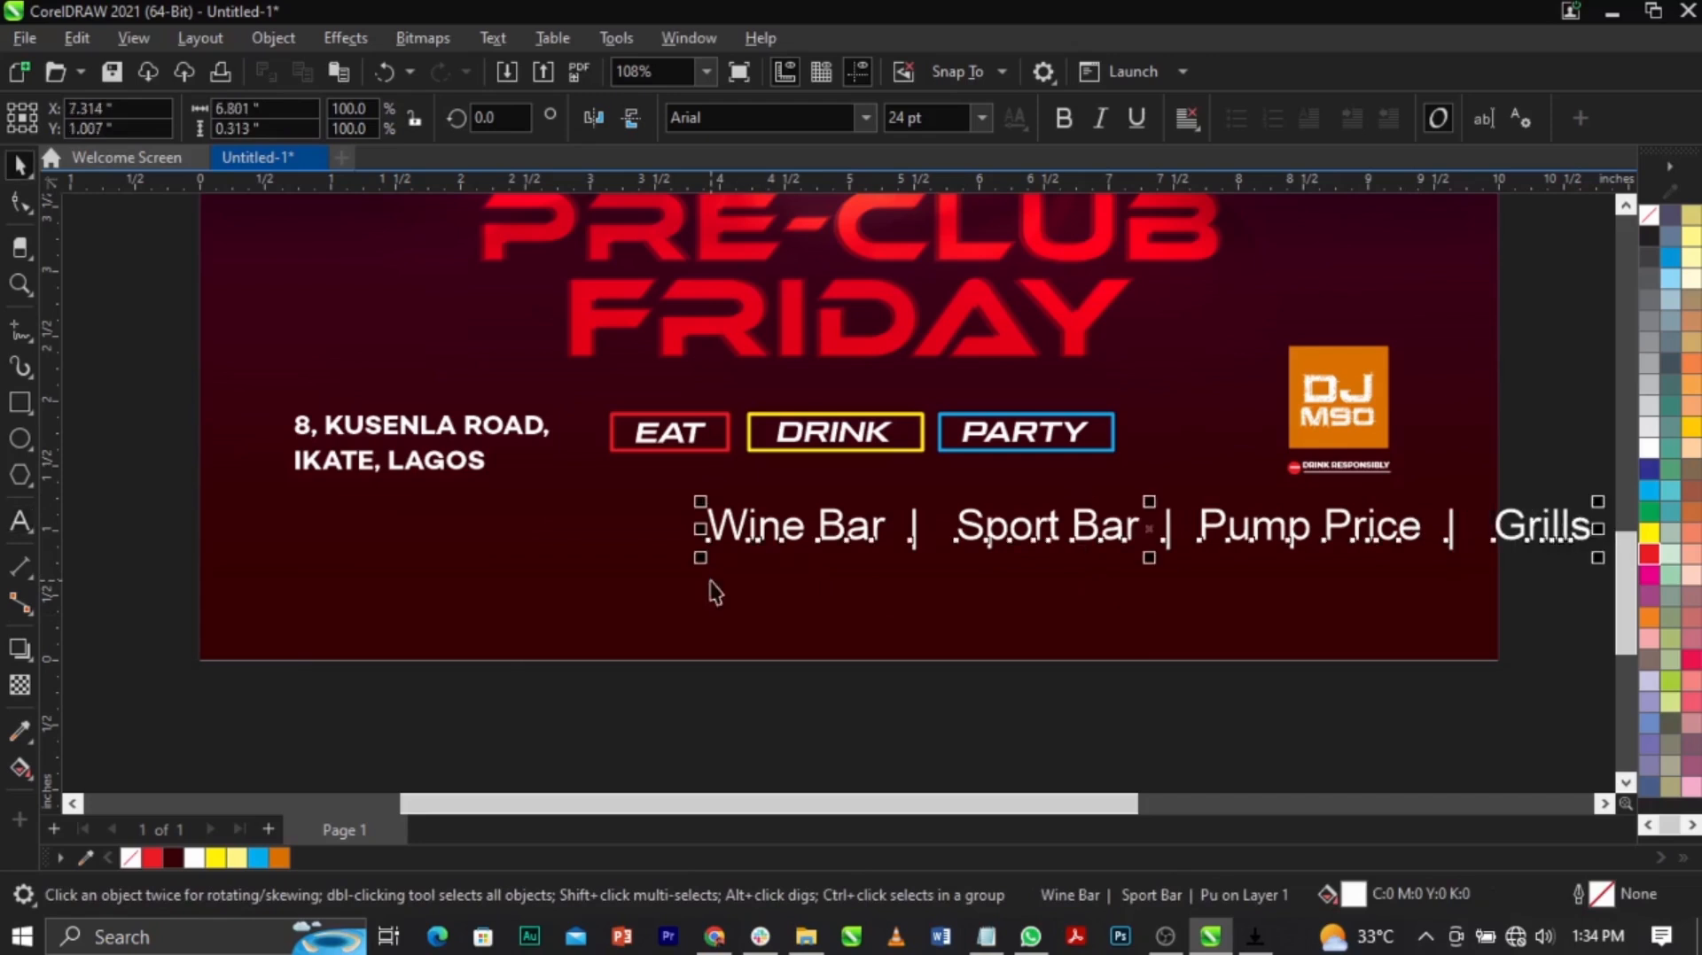
Step: Centre the services line horizontally on the flyer and convert its text to uppercase
left_click(710, 584, "shift")
key("c")
left_click(968, 731)
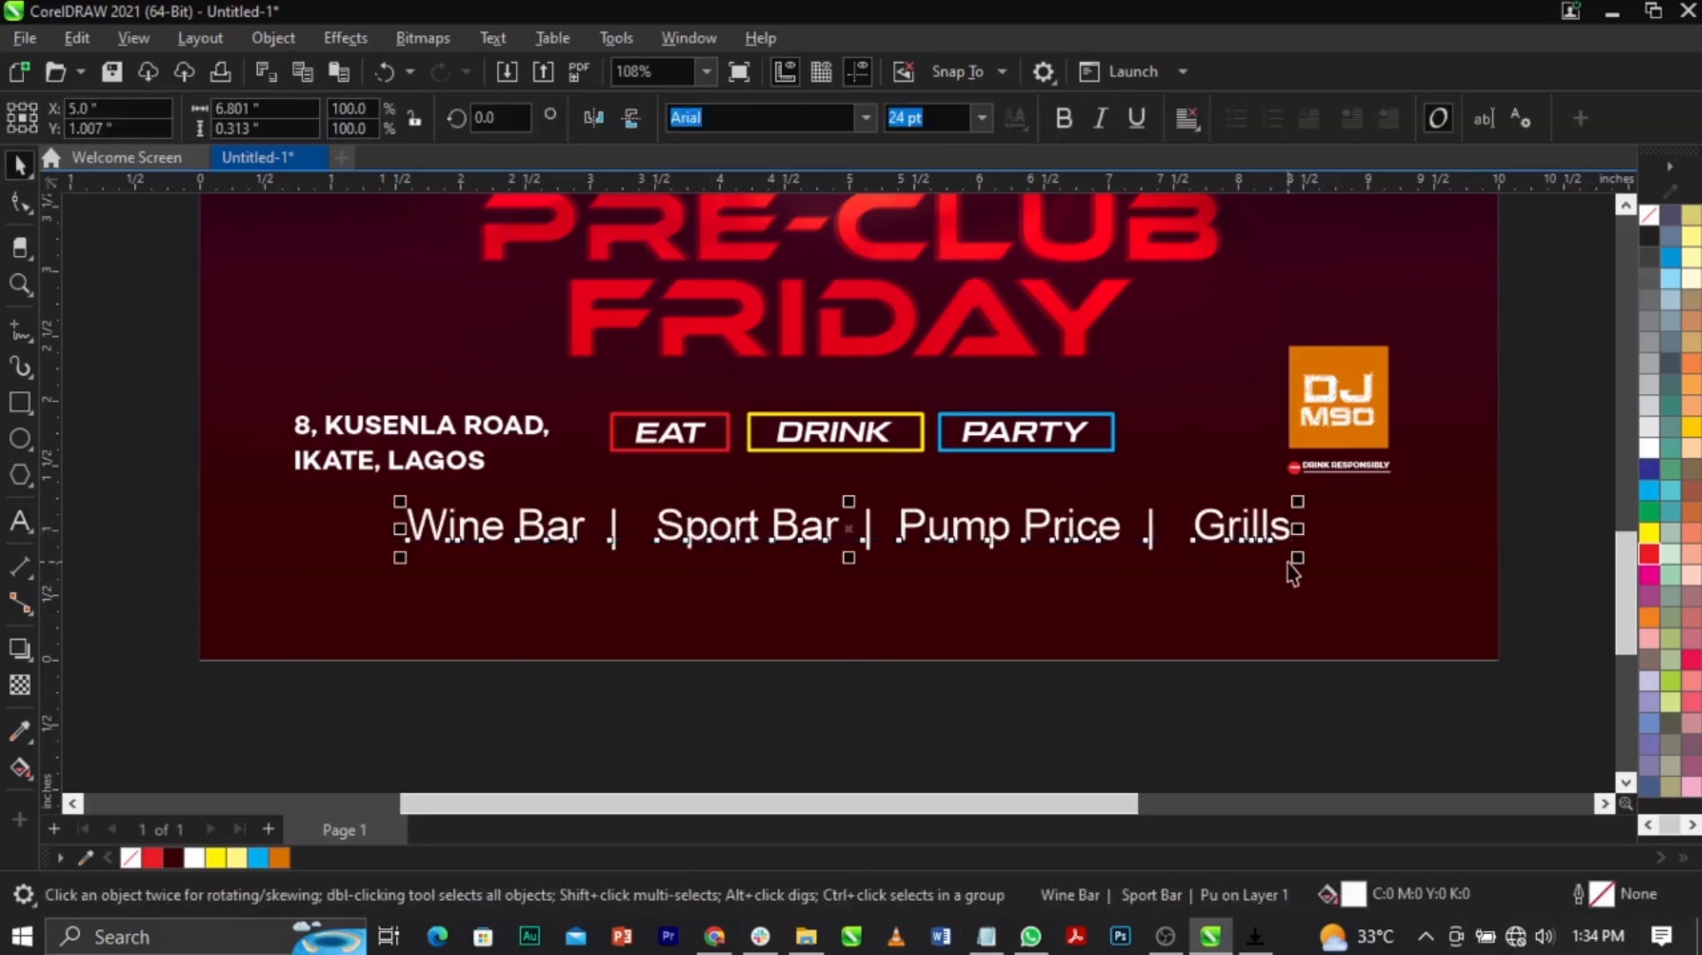
double_click(1269, 533)
key("shift+F3")
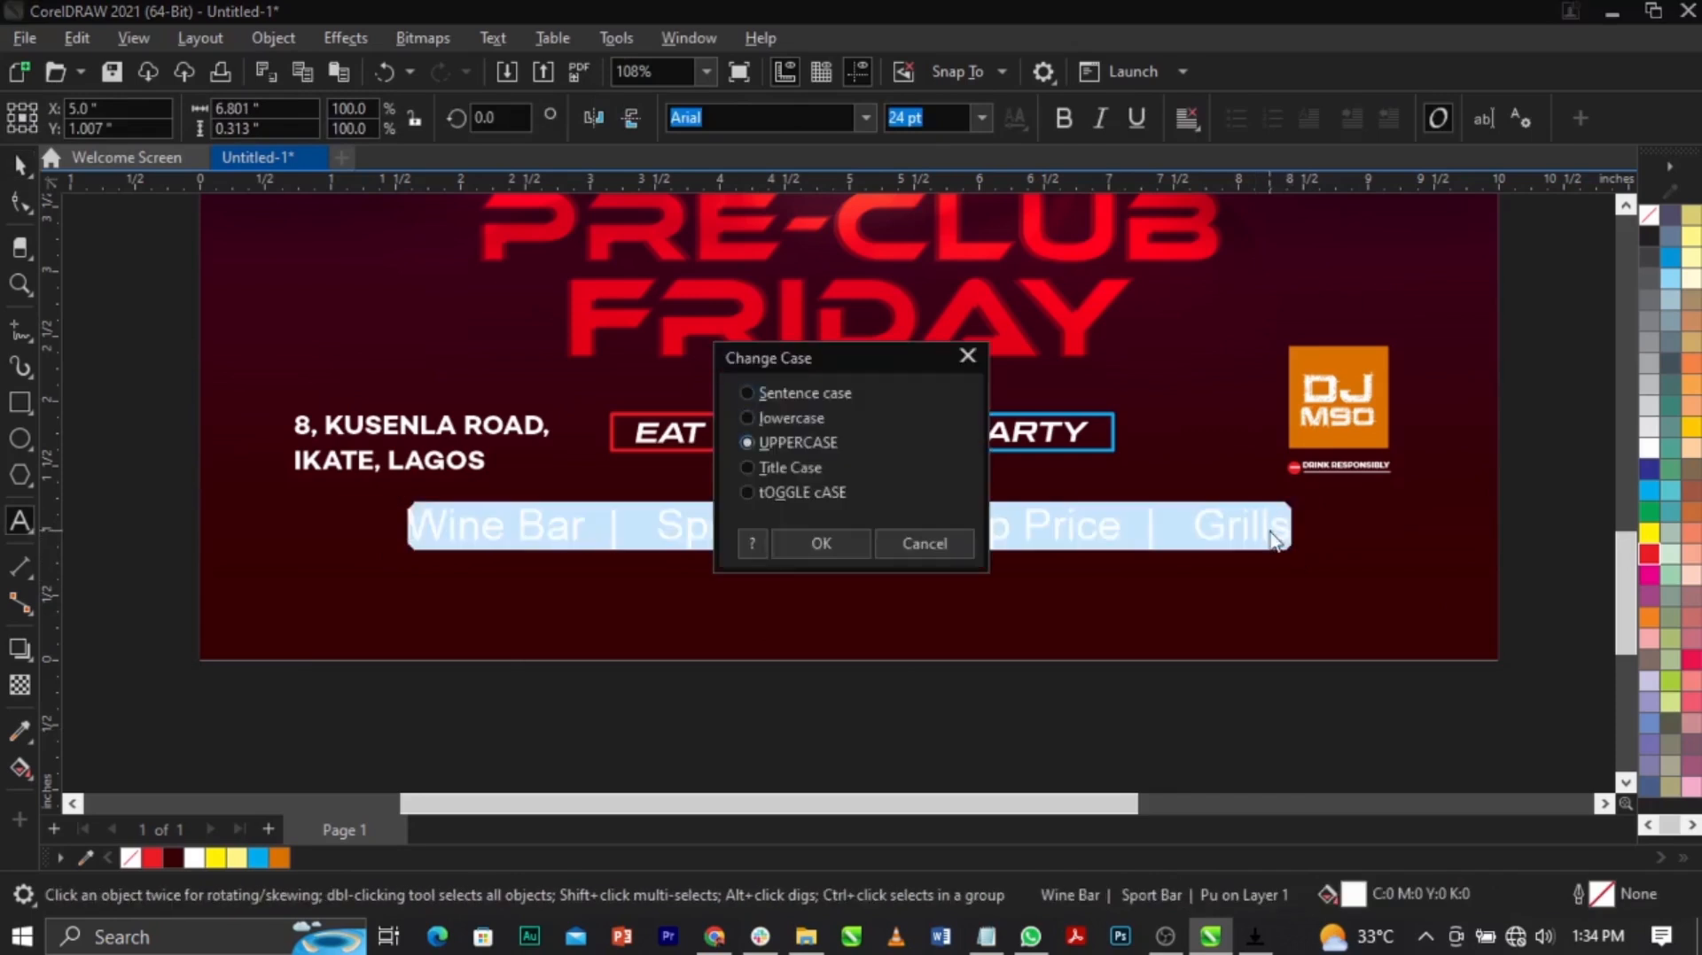
key("Return")
key("ctrl+space")
Step: Shrink the services line proportionally to about 4.918 in wide (14.131 pt) and centre it on the flyer background
left_click_drag(1497, 567, 987, 567)
left_click(1046, 607, "shift")
key("c")
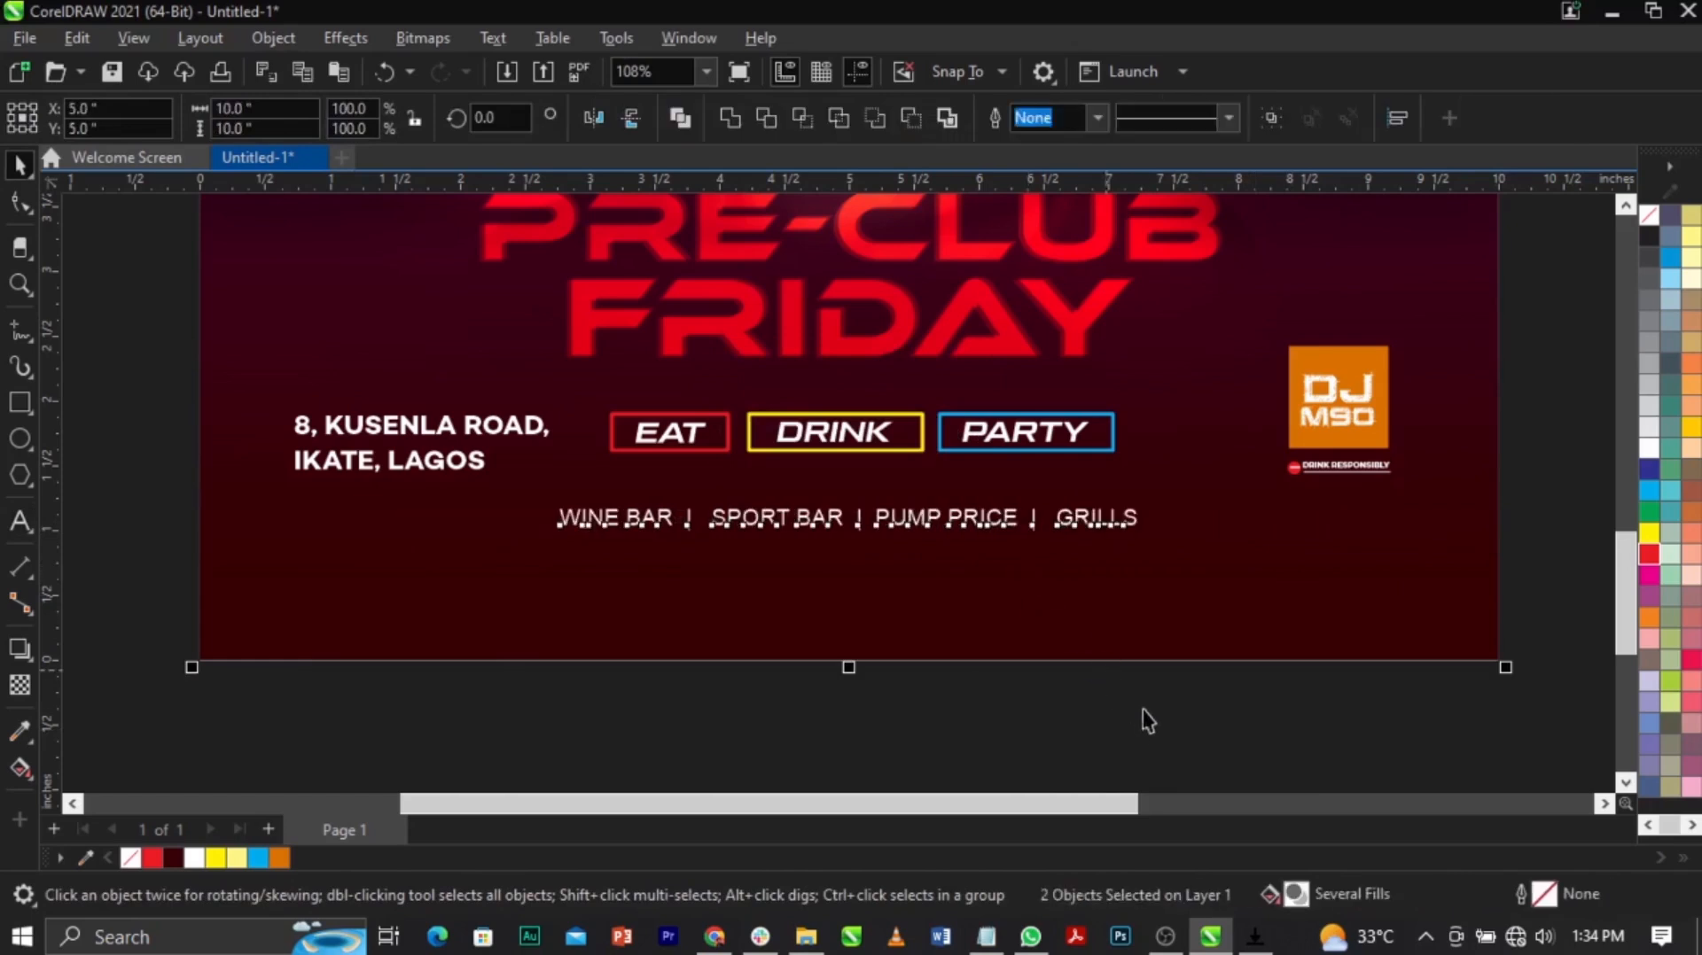
left_click(1137, 712)
left_click(1115, 531)
mouse_move(1150, 543)
left_mouse_down()
mouse_move(1197, 577)
mouse_move(1178, 545)
left_mouse_up()
scroll(1074, 470, "down", 2)
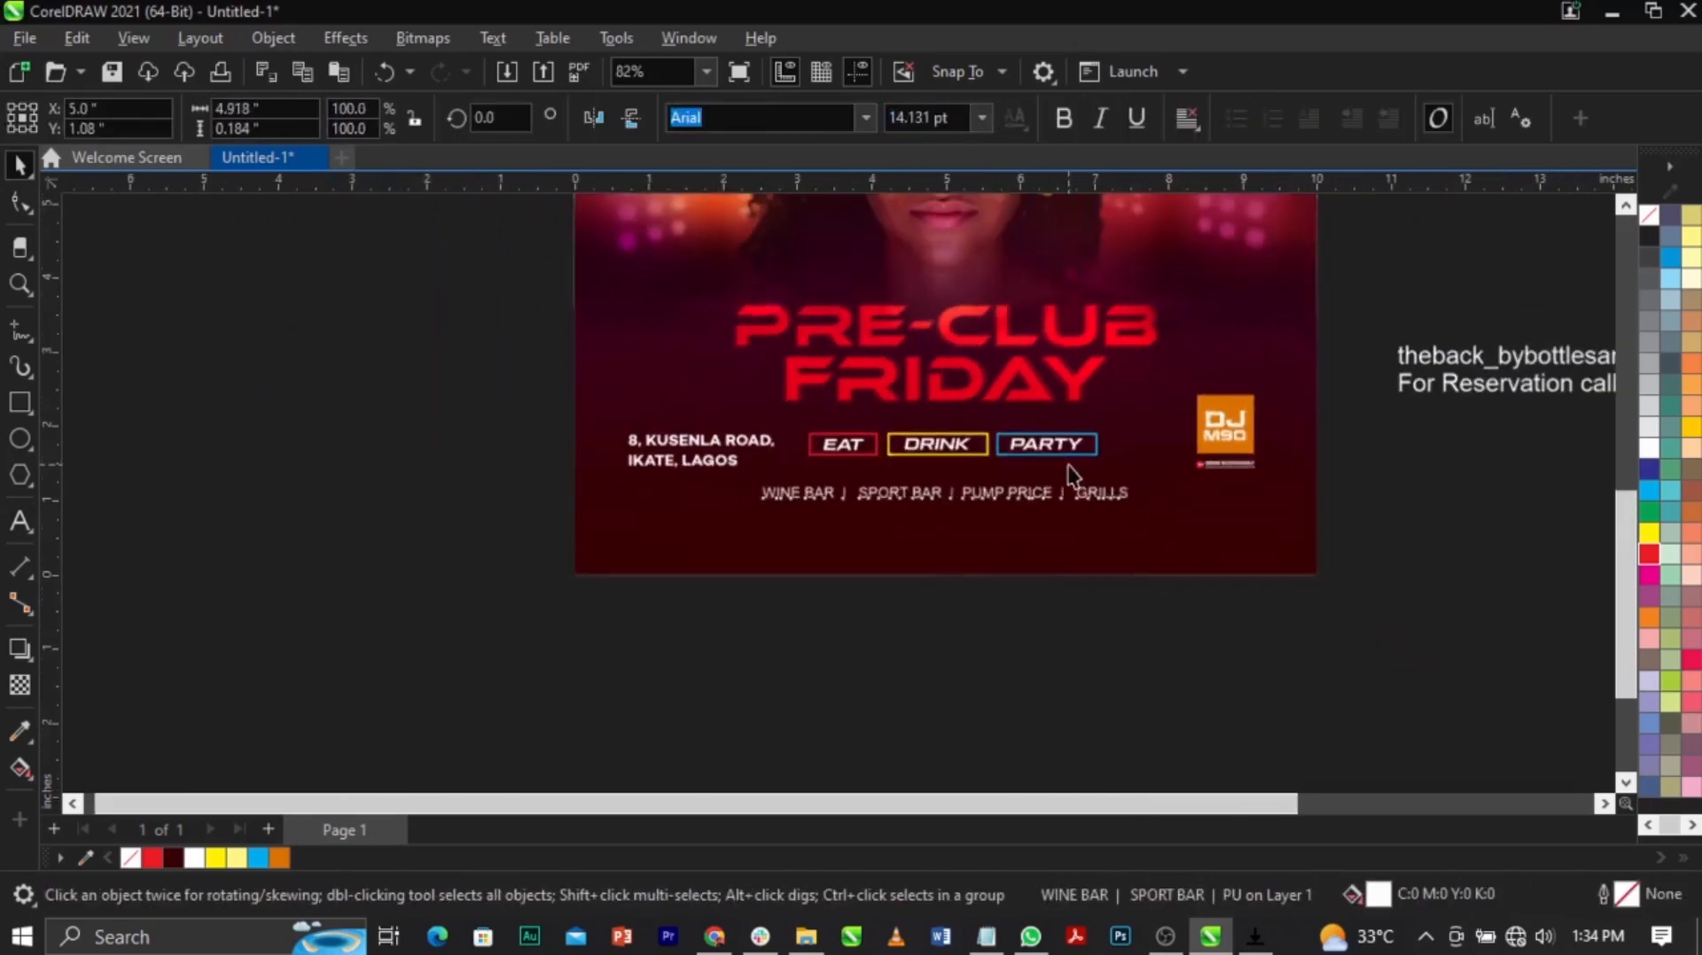
Step: Move the address, event word boxes, DJ badge and services line slightly down together below the title
left_click_drag(547, 421, 1338, 585)
left_click_drag(1348, 369, 553, 560)
scroll(1046, 444, "up", 3)
left_click(1046, 443, "shift")
left_click_drag(1127, 454, 1127, 482)
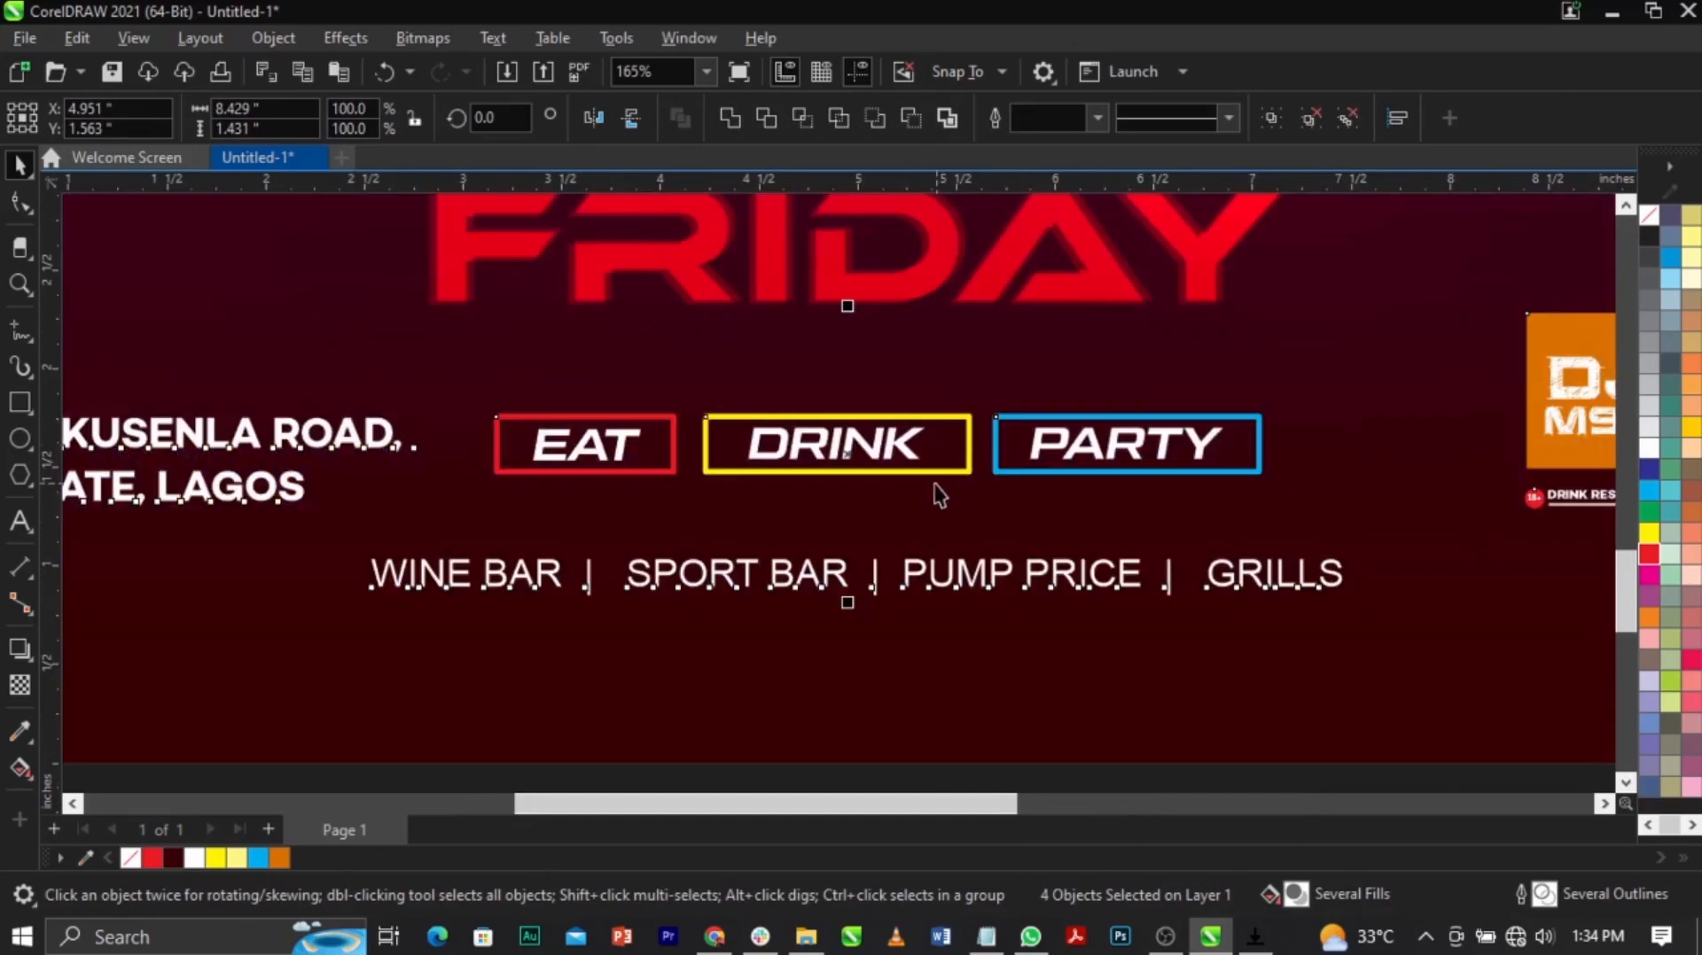
scroll(940, 495, "down", 2)
left_click(819, 680)
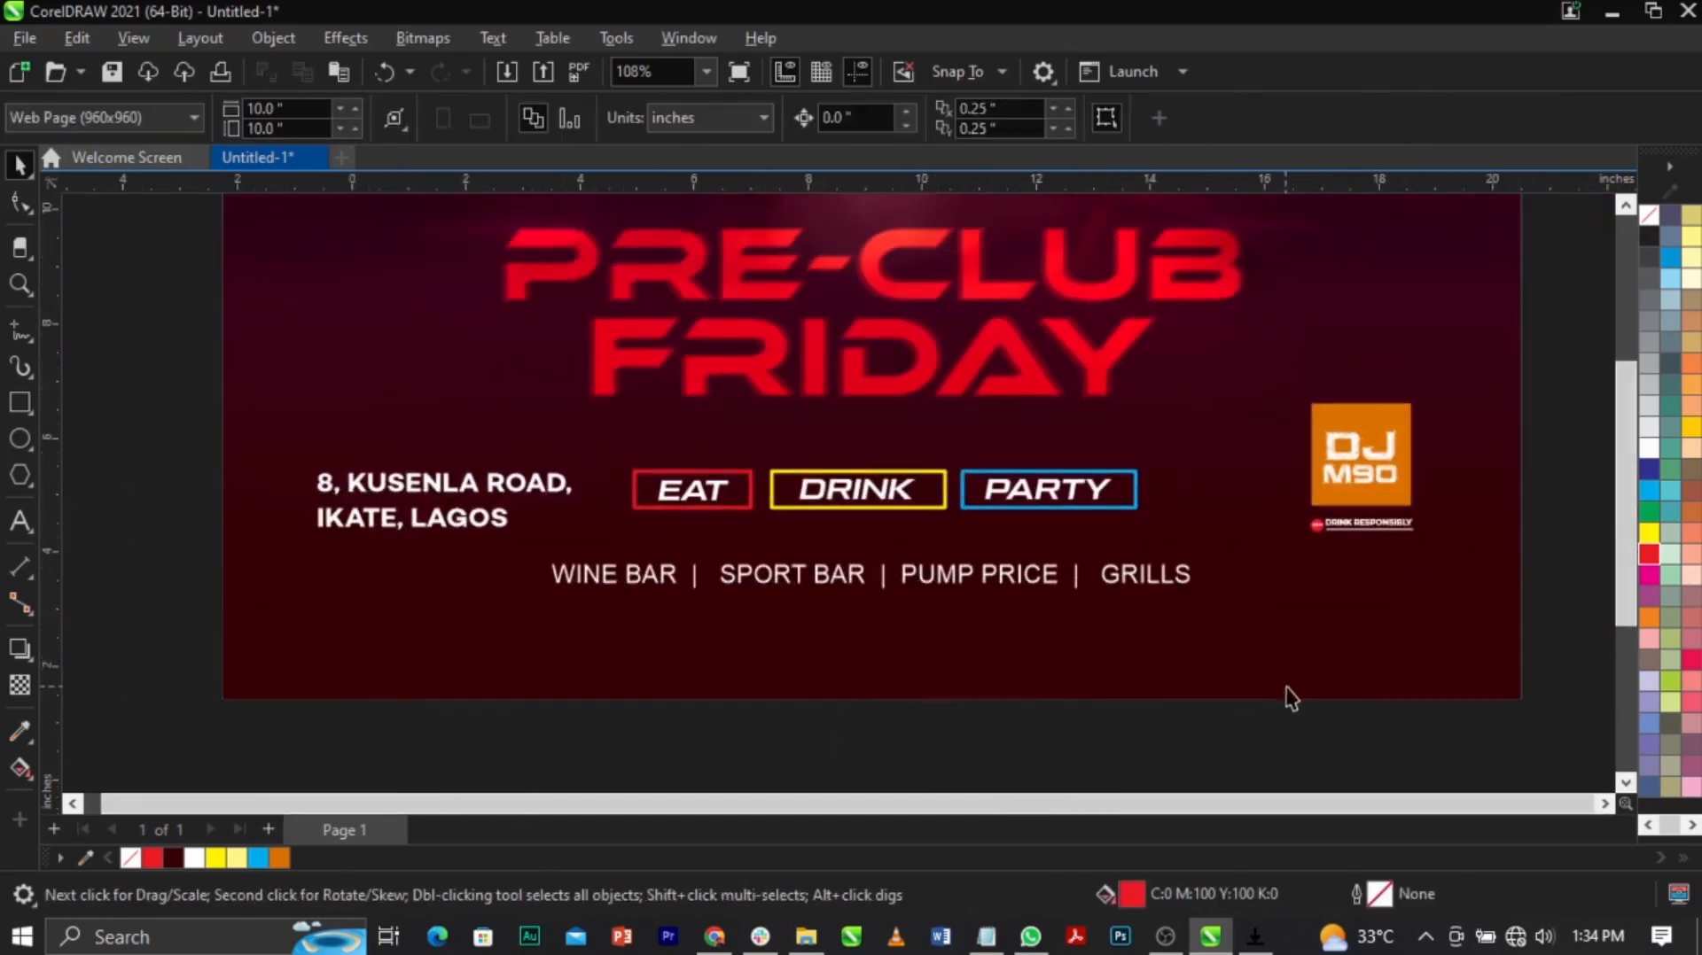
Step: Move the Instagram handle and reservation text from the side notes to the flyer's bottom and shrink it to about 2.645 in wide (10.559 pt)
scroll(1314, 684, "down", 2)
left_click(1152, 636)
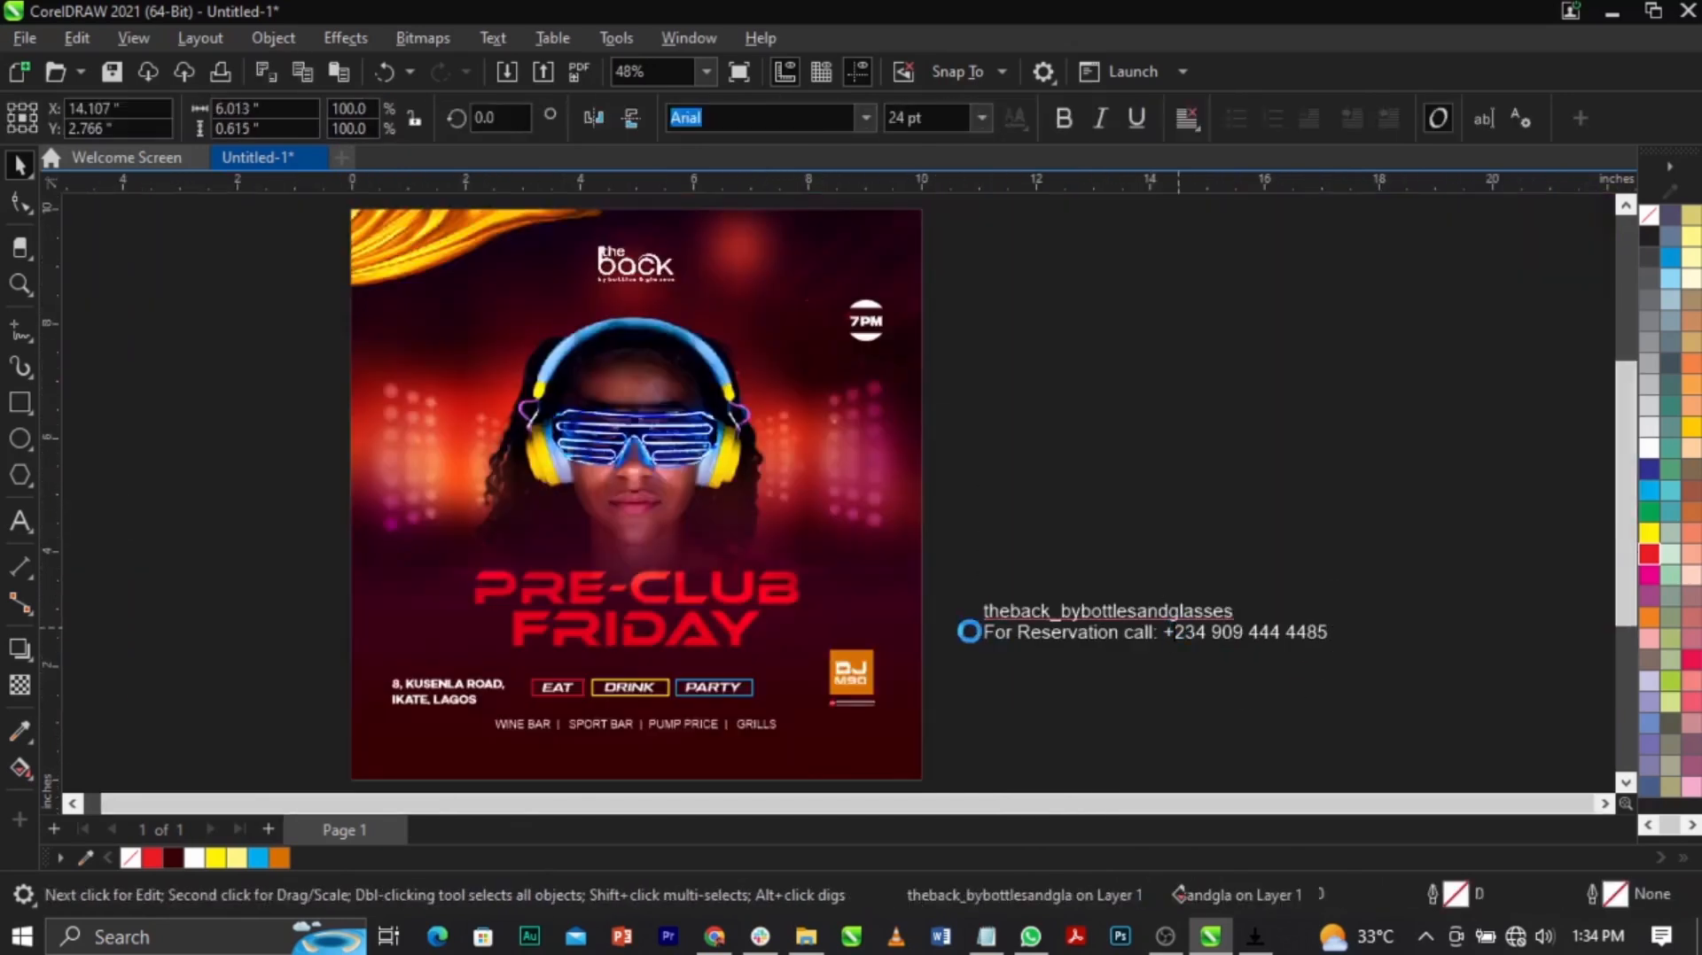
key("Up")
key("Up")
key("Up")
key("Up")
key("Up")
key("Up")
key("Up")
key("Up")
key("Up")
key("Up")
key("Up")
key("Up")
key("Up")
key("Up")
key("Up")
key("Up")
key("Up")
key("Up")
key("Up")
key("Up")
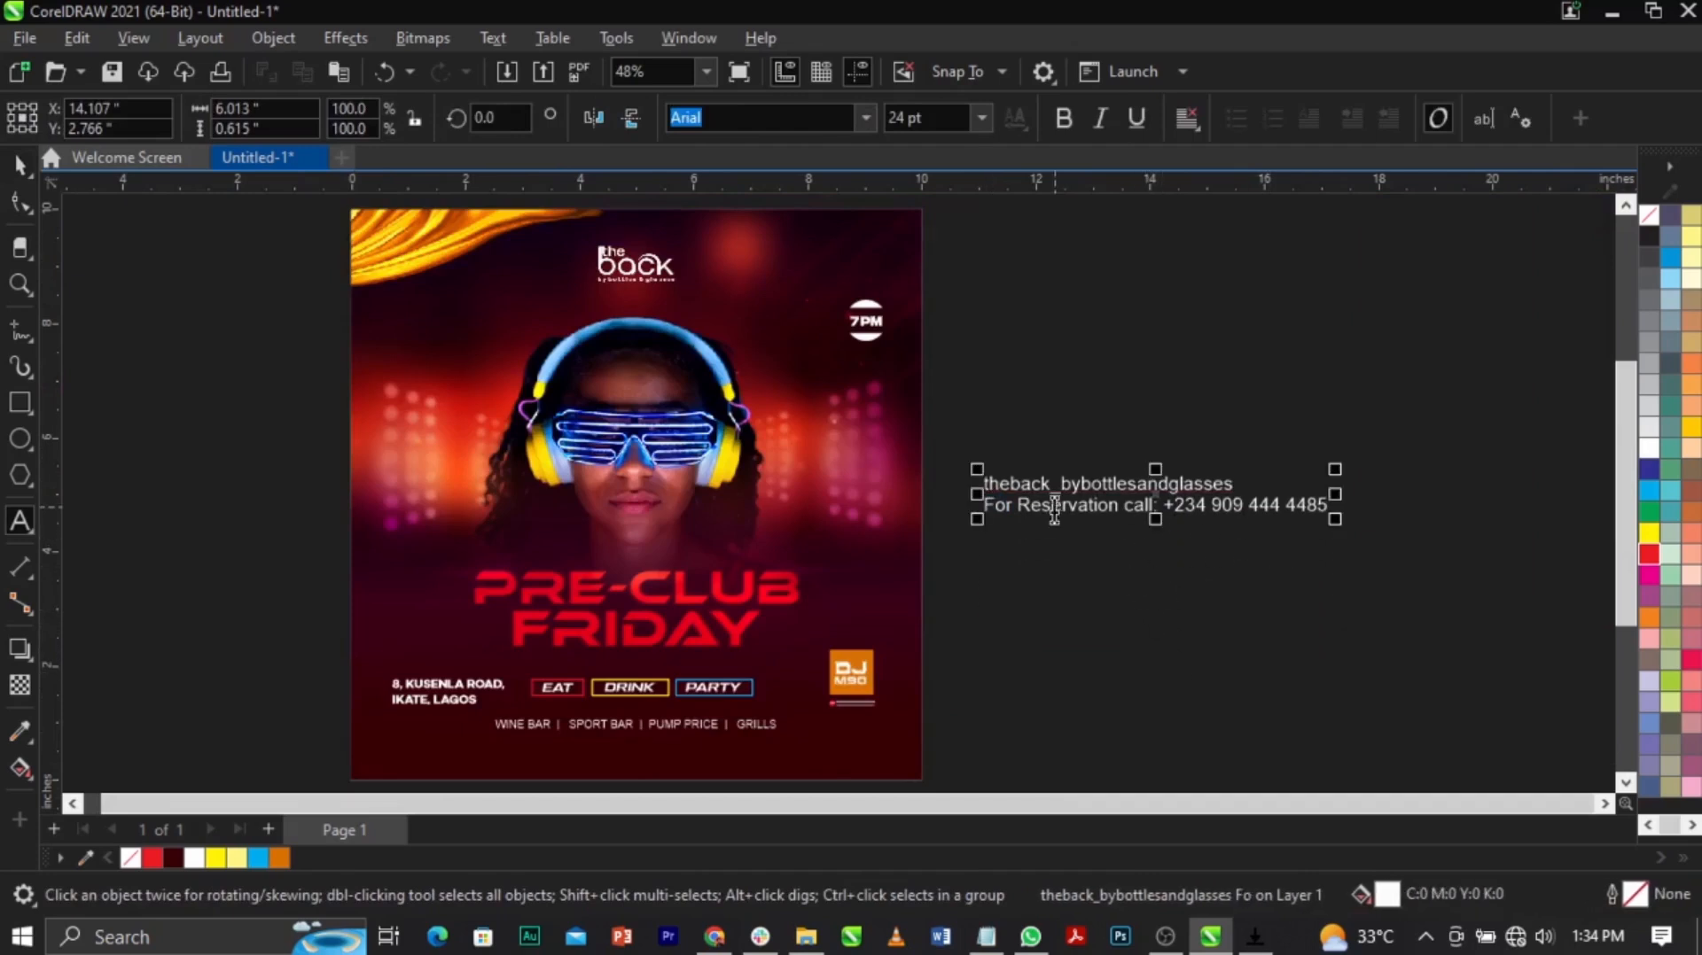
left_click_drag(1033, 505, 695, 771)
key("z")
left_click_drag(980, 774, 987, 773)
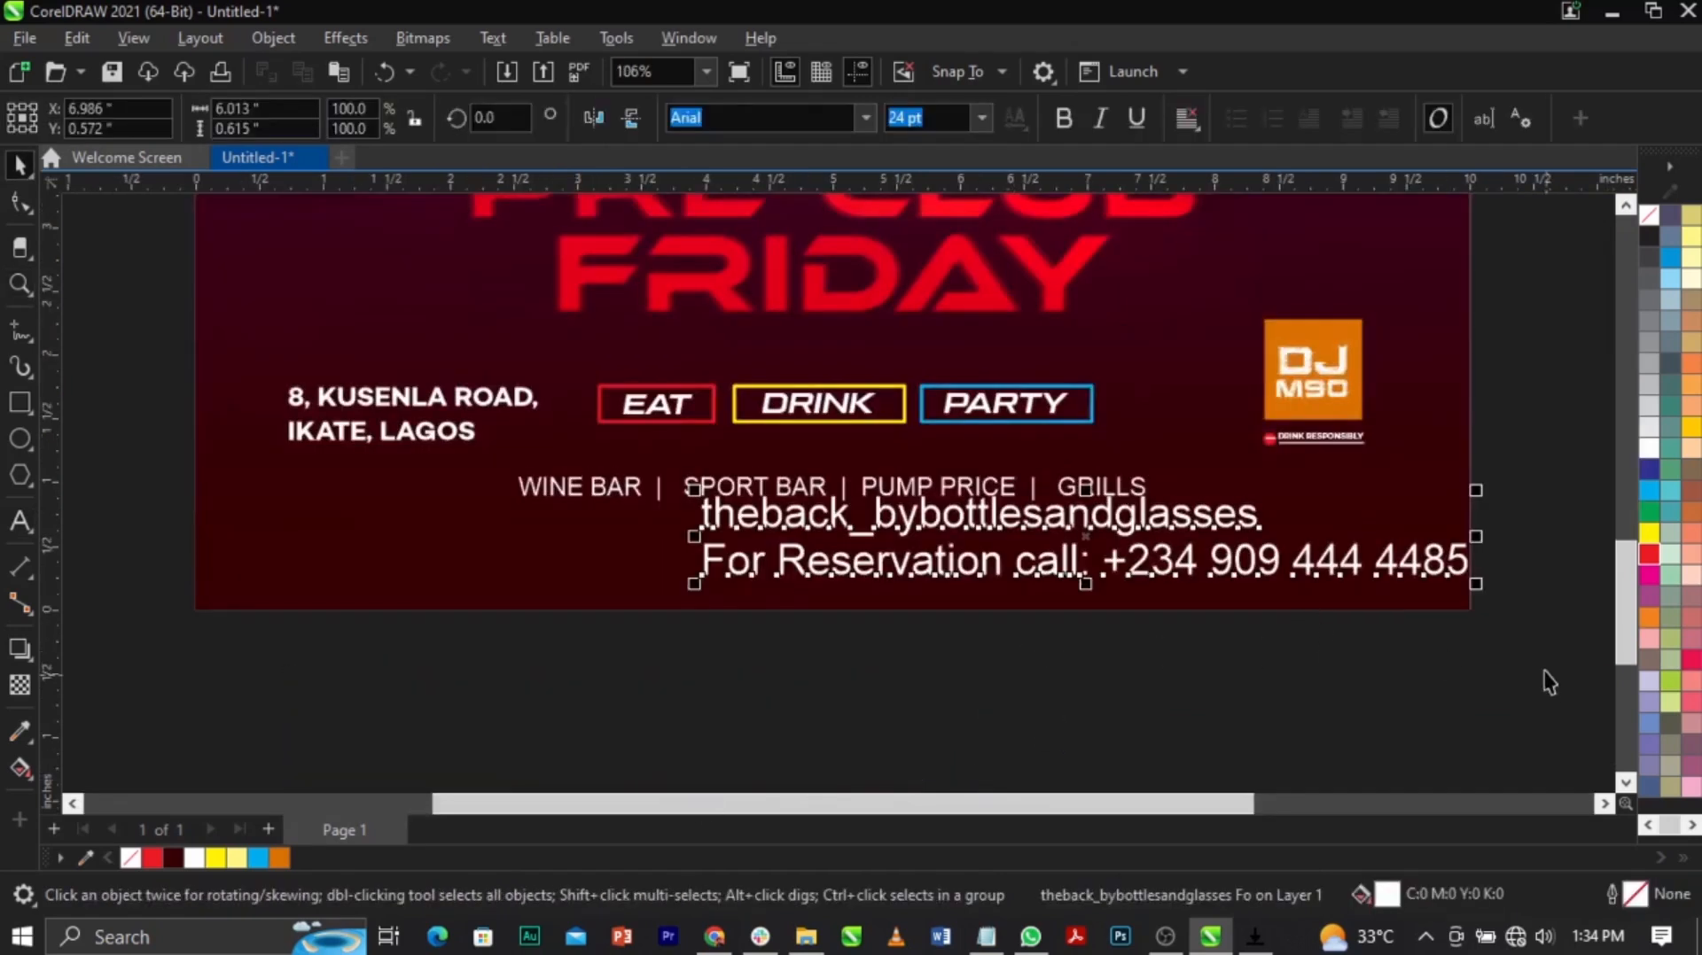
left_click_drag(1476, 592, 1176, 585)
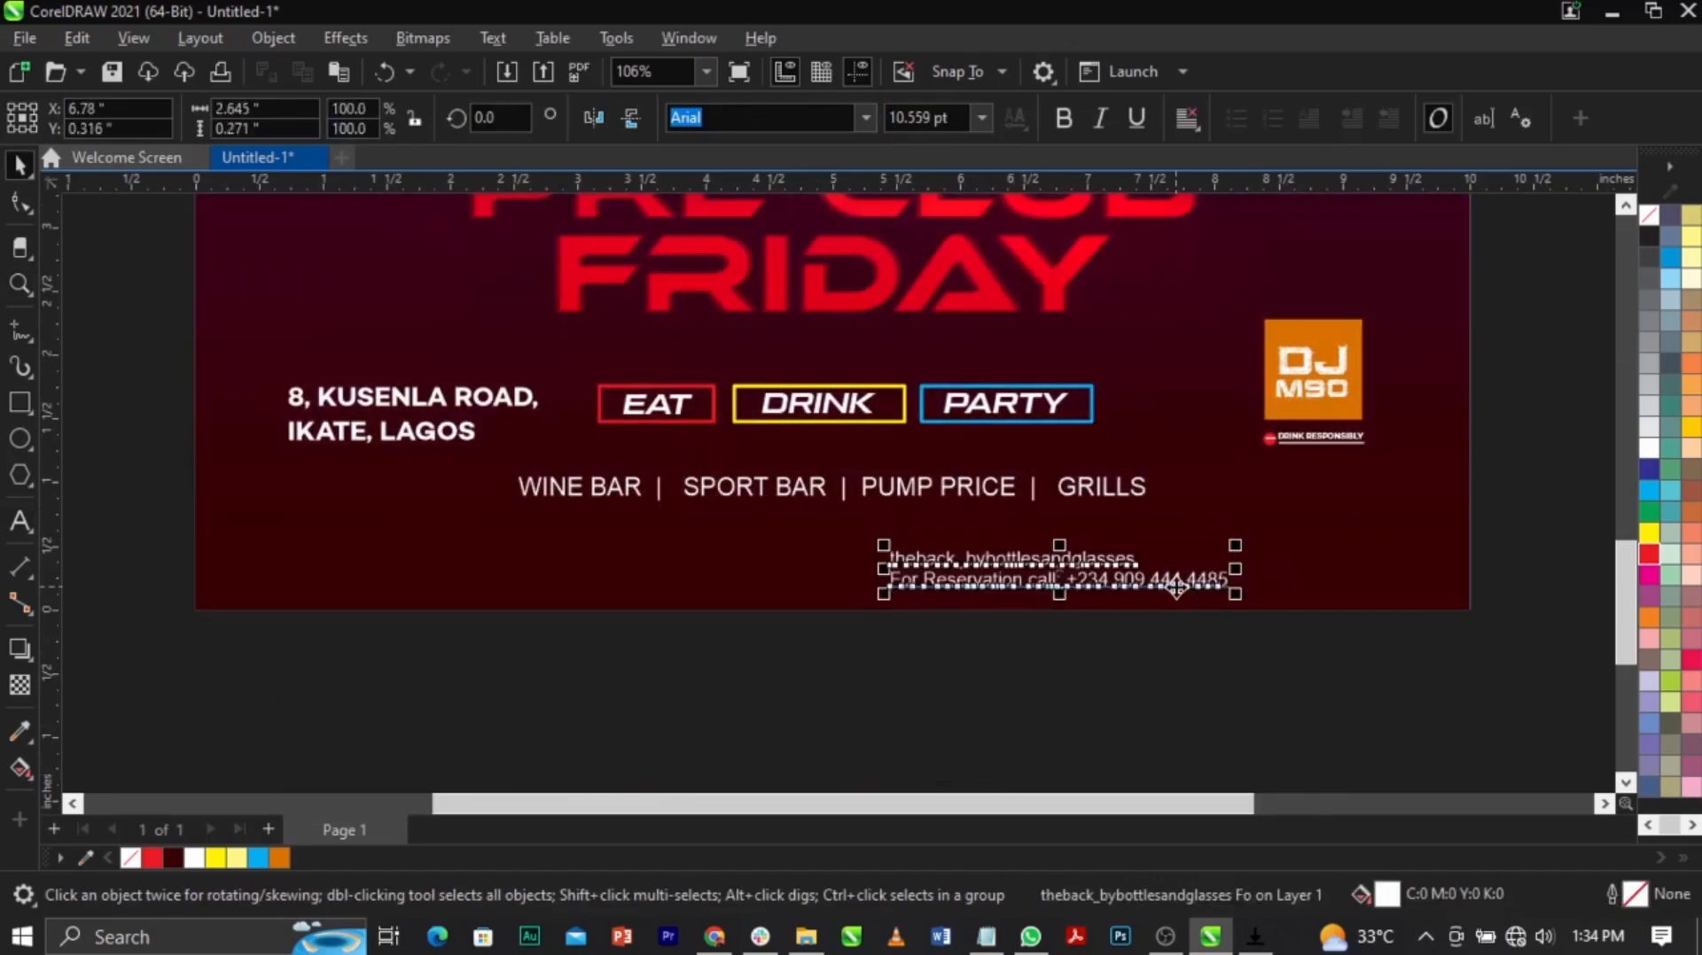
Step: Break the contact text into separate lines, placing the handle below the address and the reservation line below the DJ badge
key("ctrl+k")
left_click_drag(1071, 559, 480, 576)
left_click_drag(1122, 589, 1258, 584)
Step: Group the handle and the reservation line and centre the group horizontally on the flyer background
left_click(518, 577, "shift")
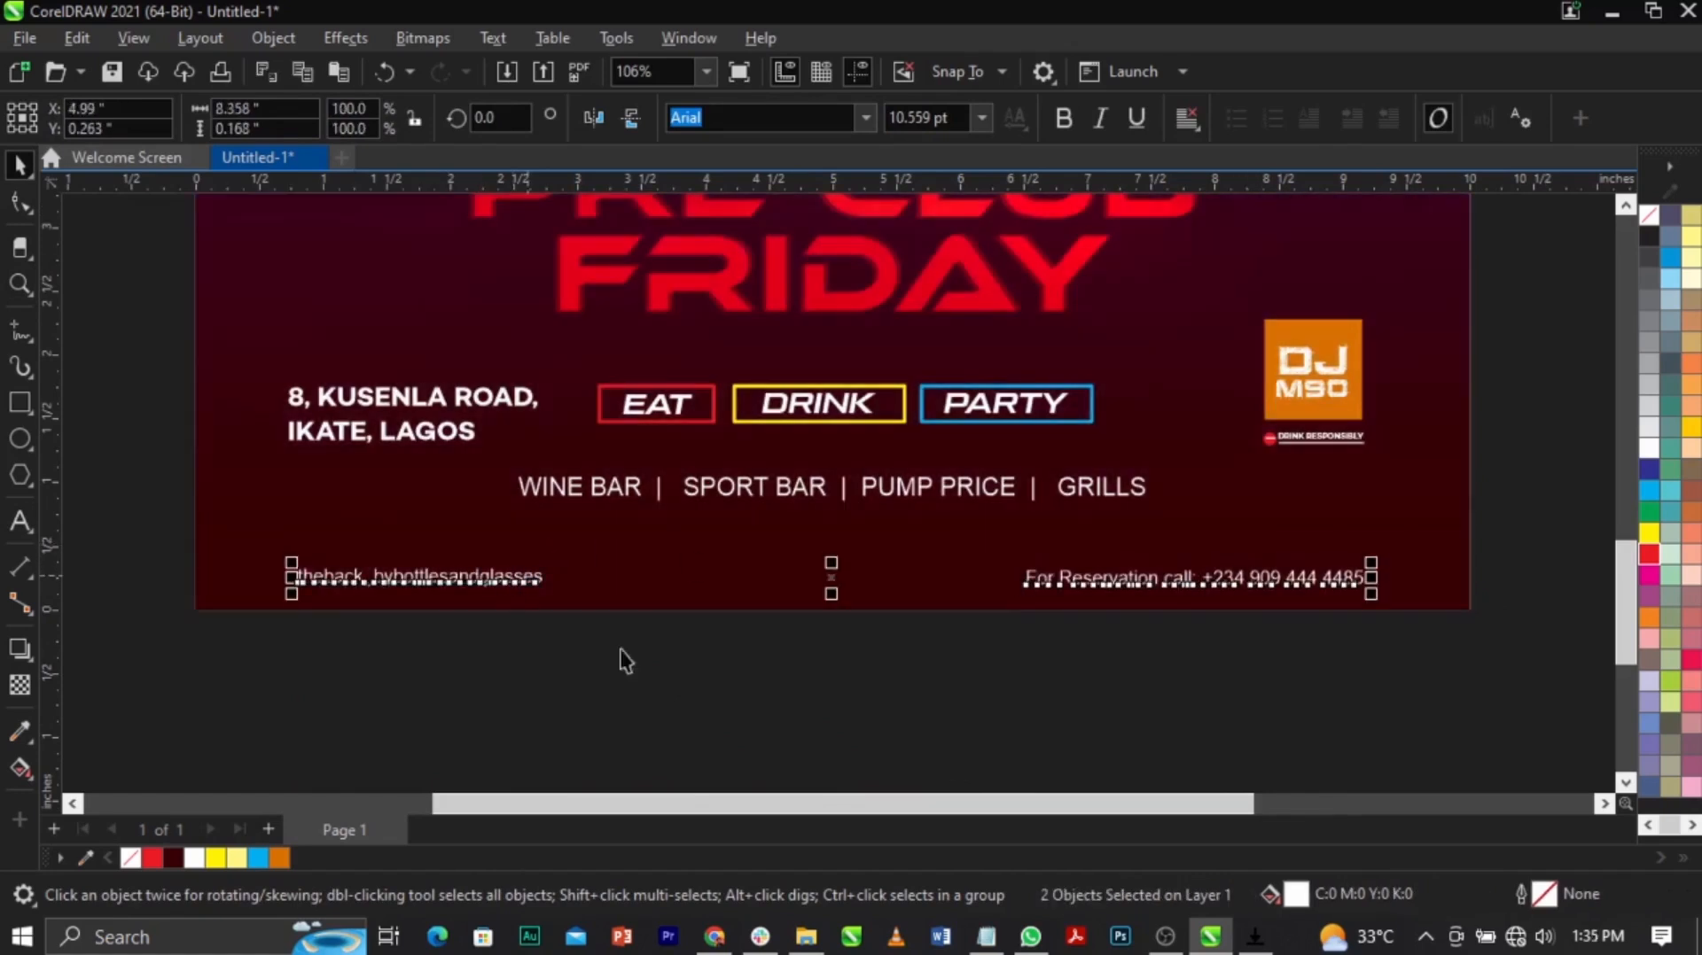
key("ctrl+g")
left_click(1390, 603, "shift")
key("c")
left_click(1332, 617)
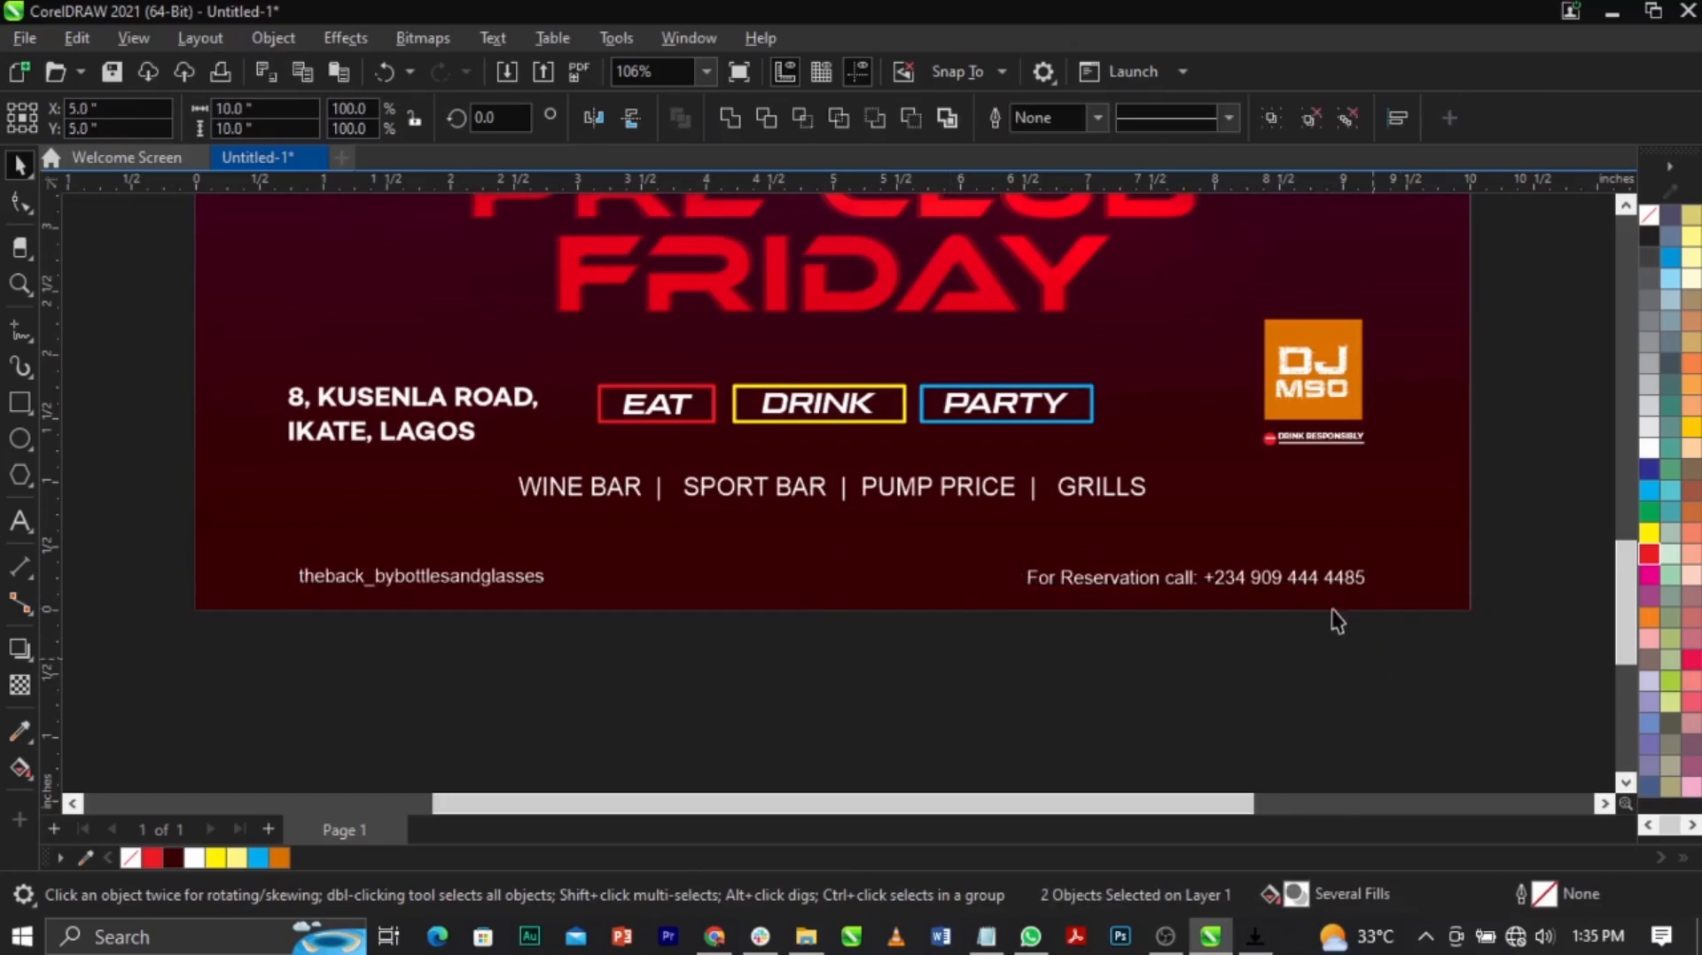
Step: Ungroup the handle and the reservation line so each can be edited on its own
left_click(1329, 578)
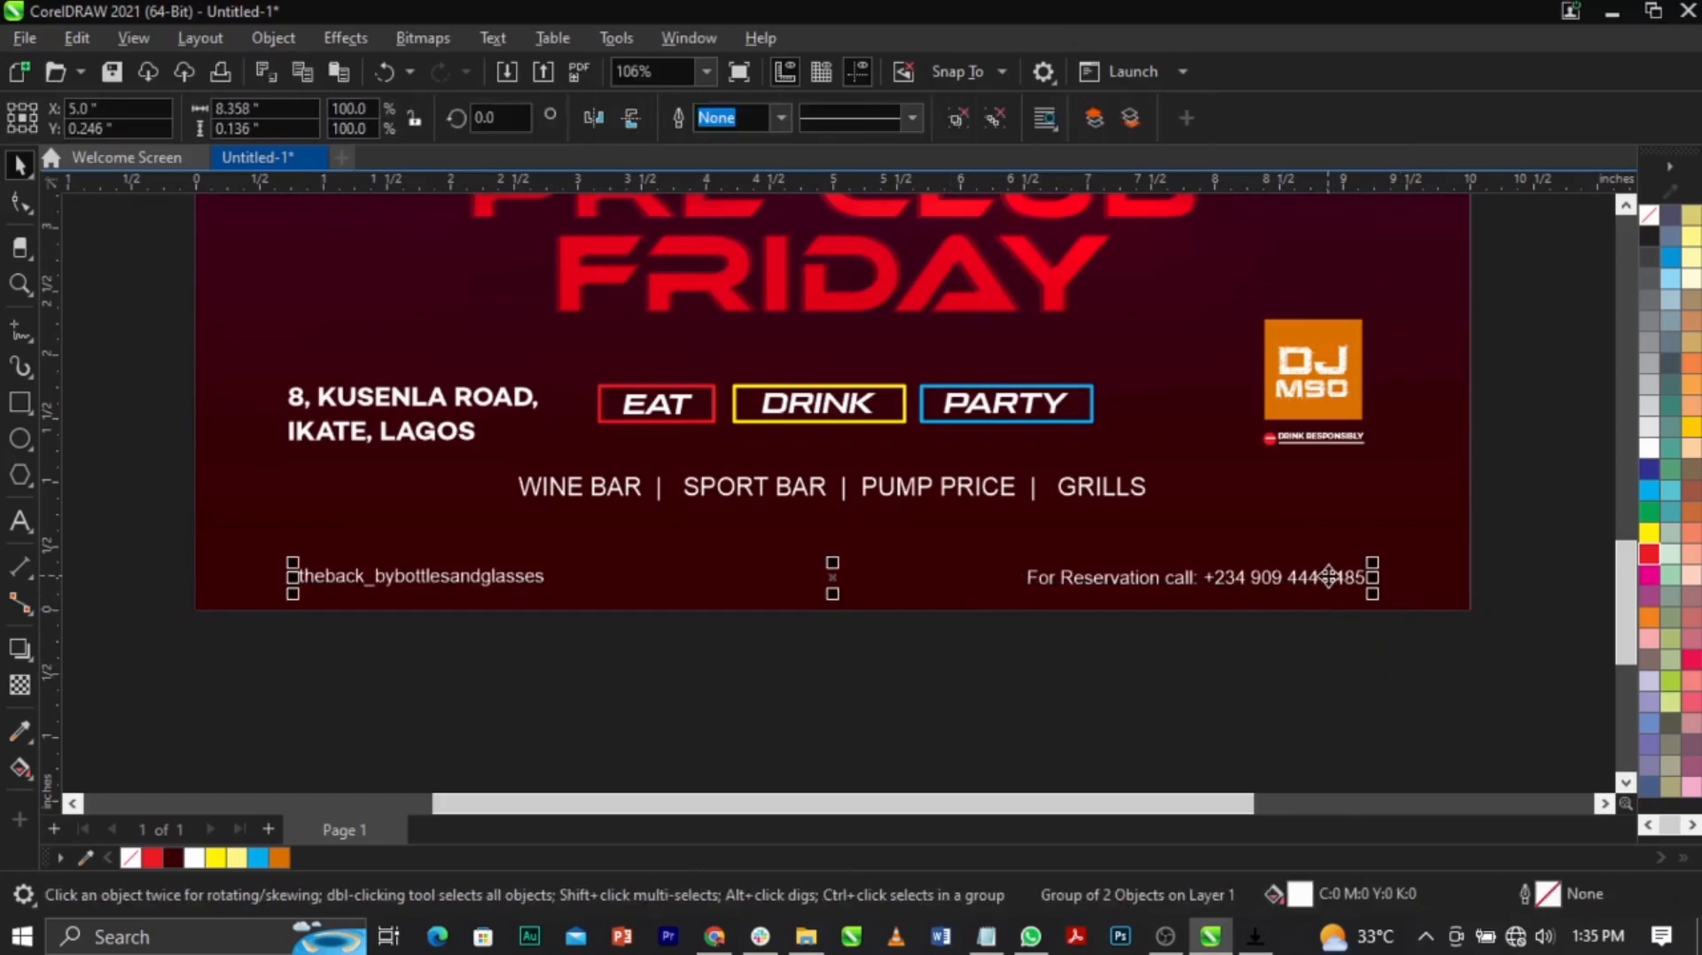
left_click(1329, 577, "ctrl")
left_click(1184, 608)
left_click(1213, 581)
left_click(1246, 581)
left_click(966, 120)
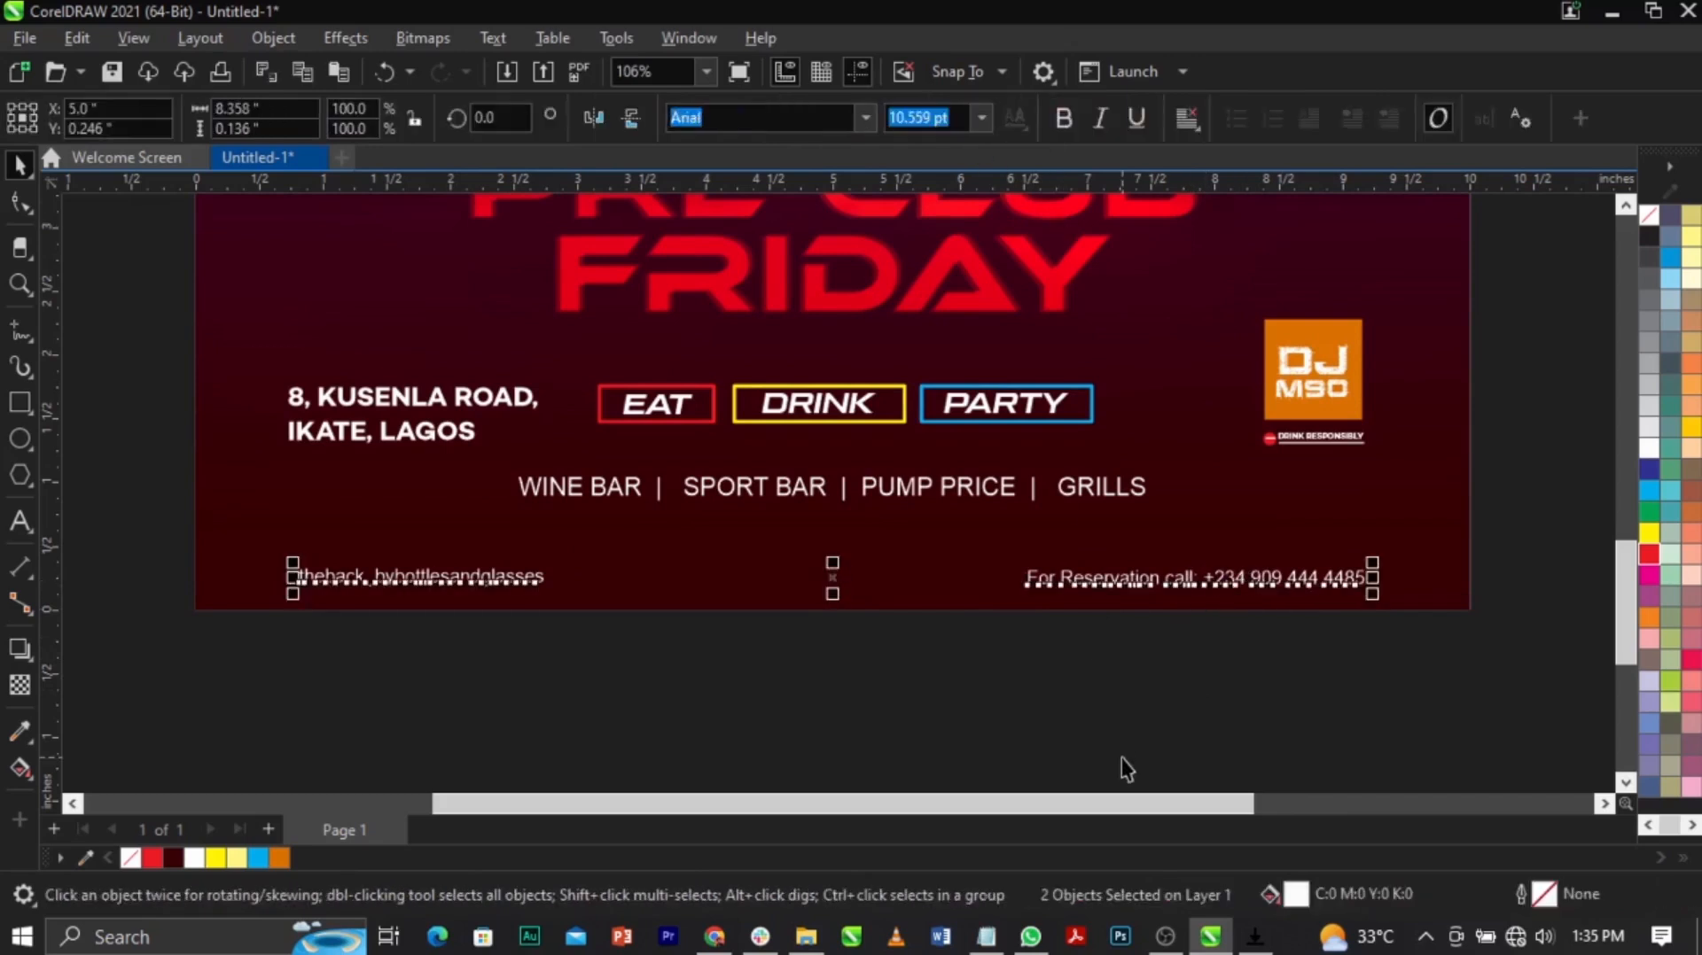
left_click(1147, 643)
Step: Split "For Reservation call:" from the phone number into its own text object just above it
left_click(1155, 586)
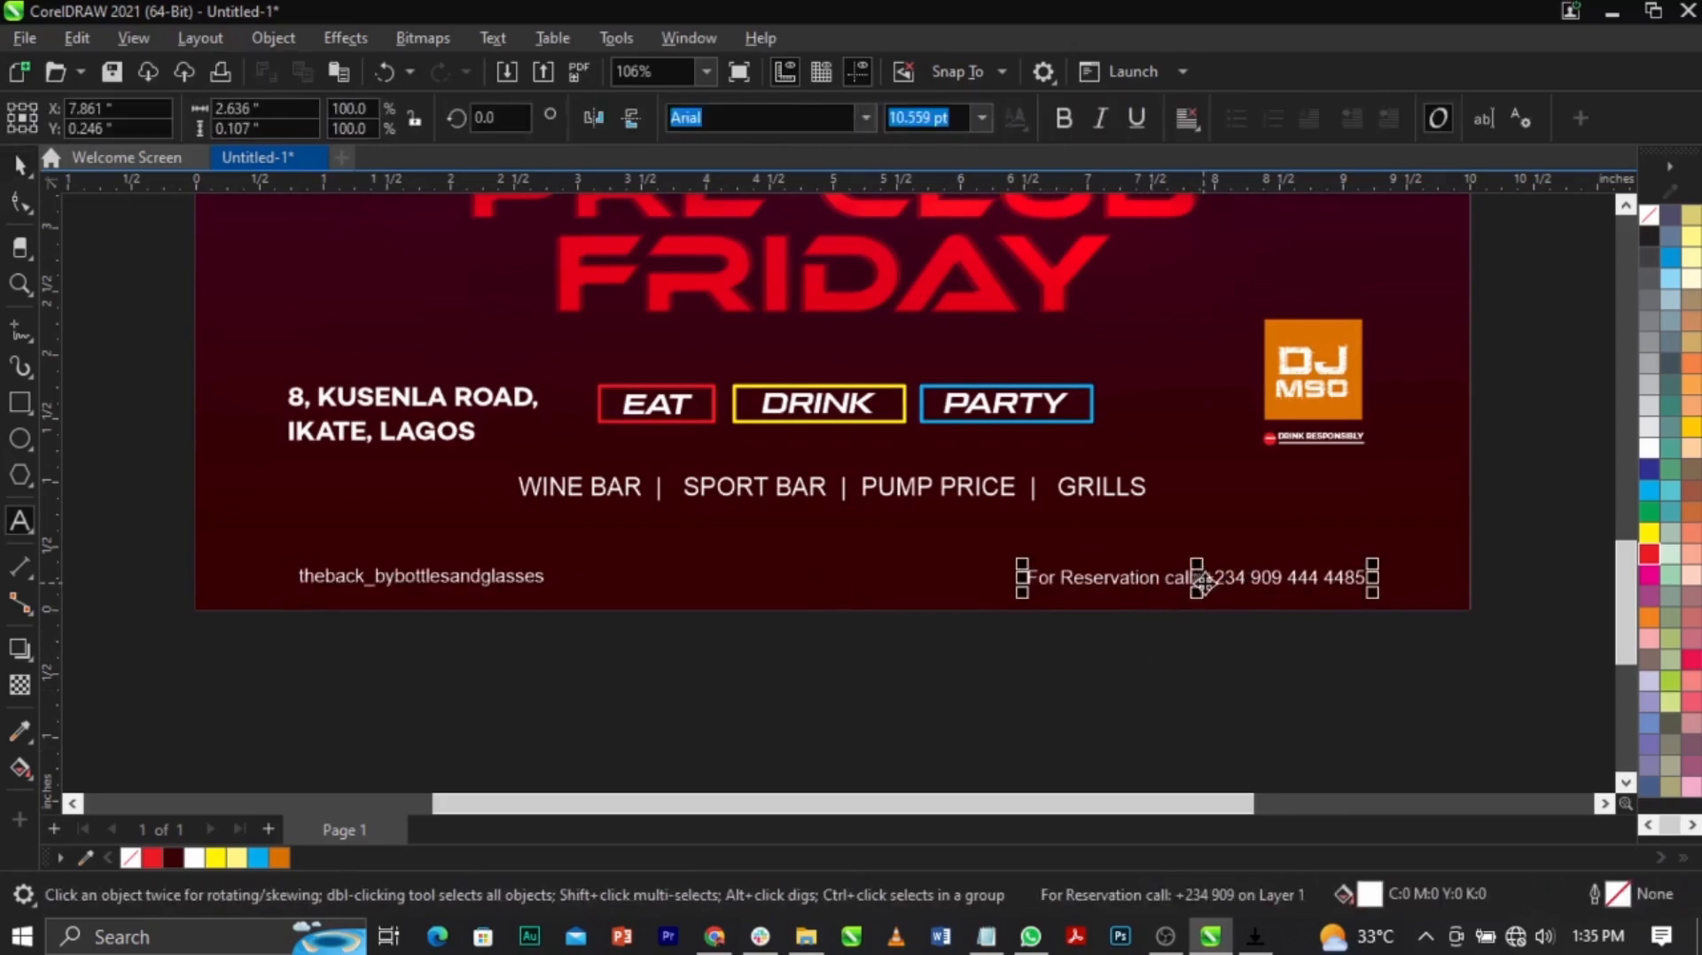
left_click_drag(1205, 584, 988, 581)
key("BackSpace")
key("Escape")
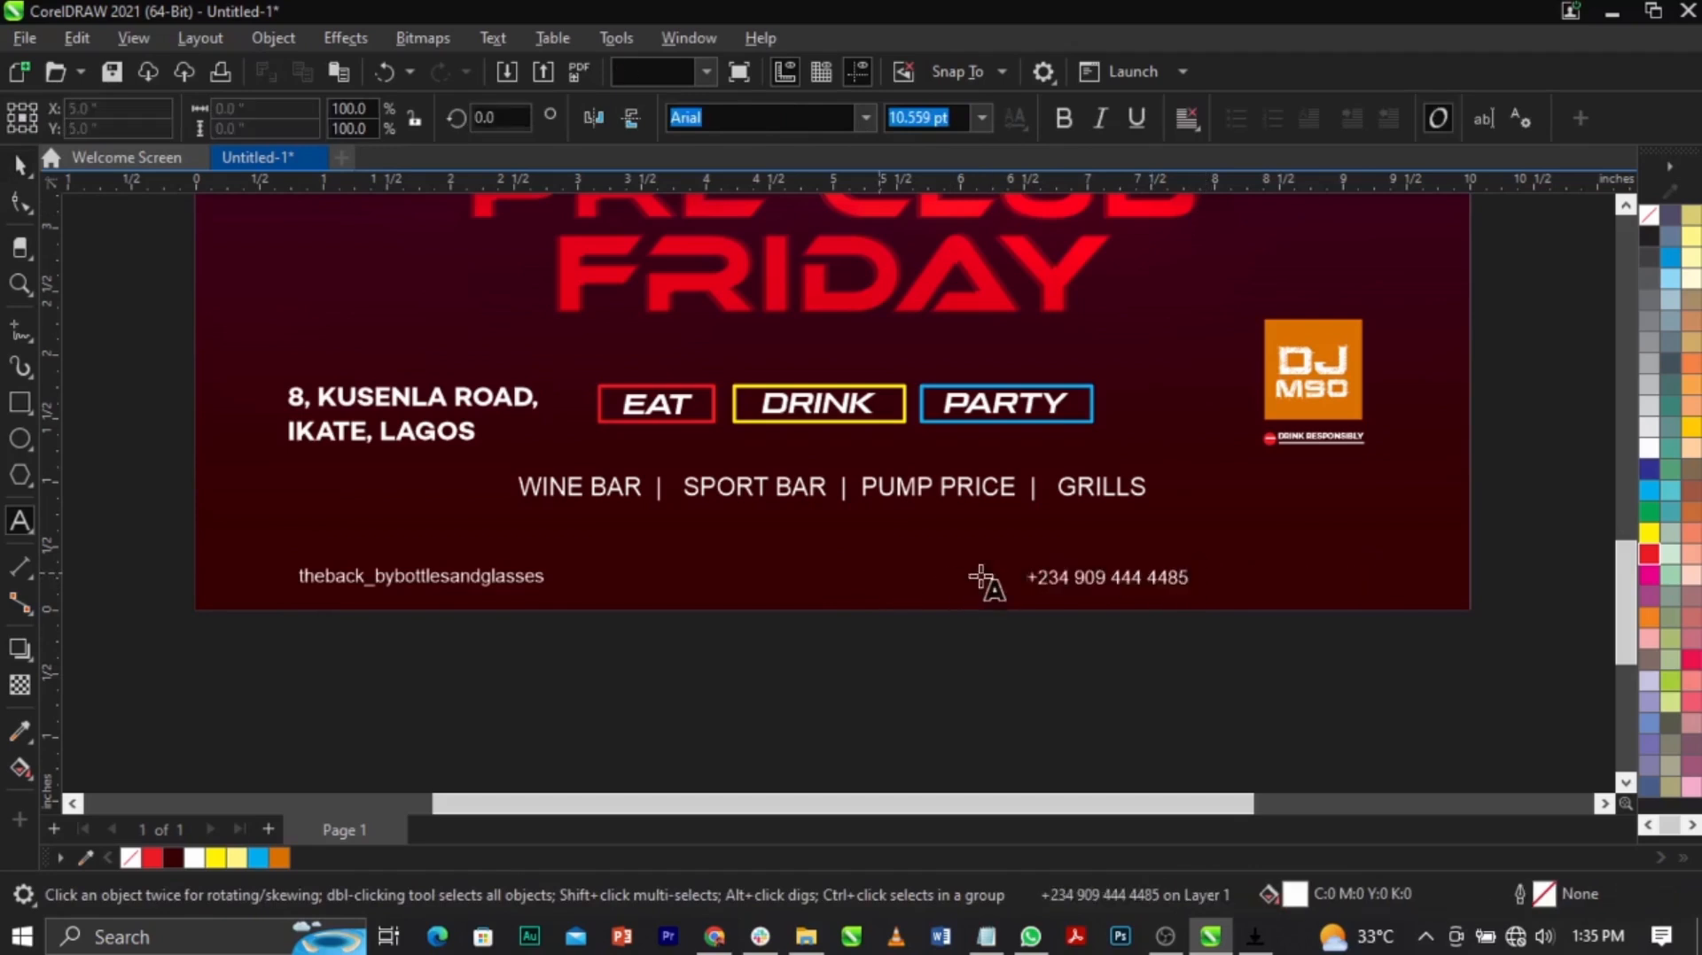
key("ctrl+z")
scroll(1011, 565, "up", 2)
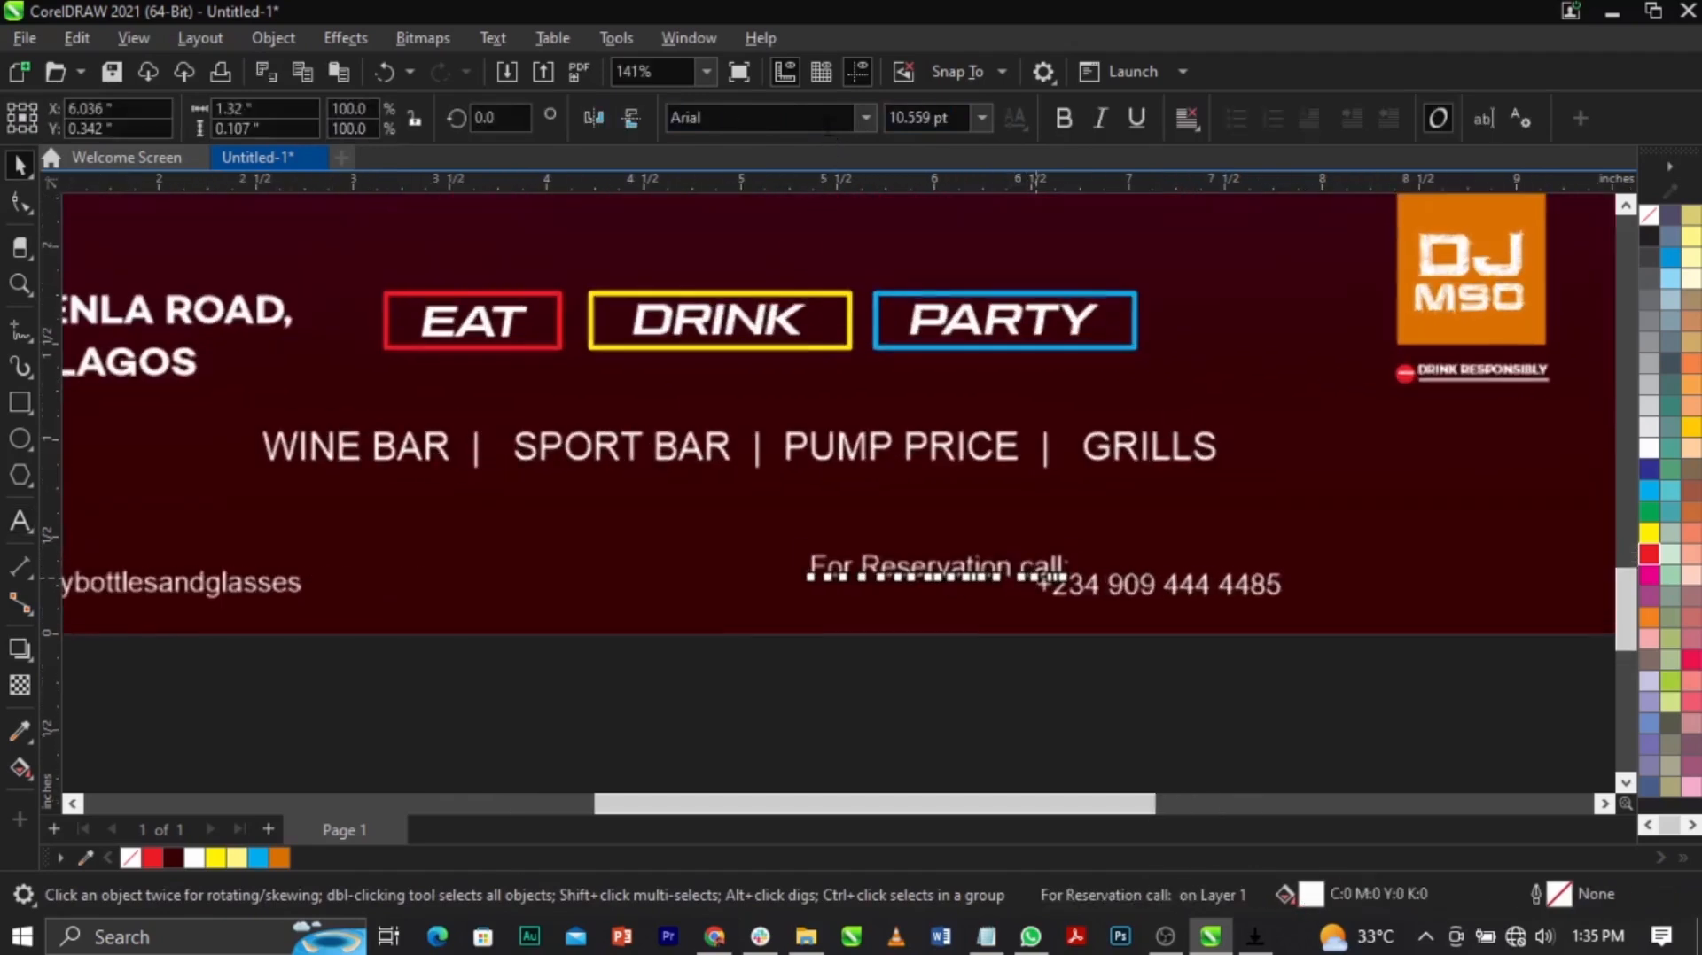
Step: Set the "For Reservation call:" label in the TacticSans-Reg font
left_click(864, 118)
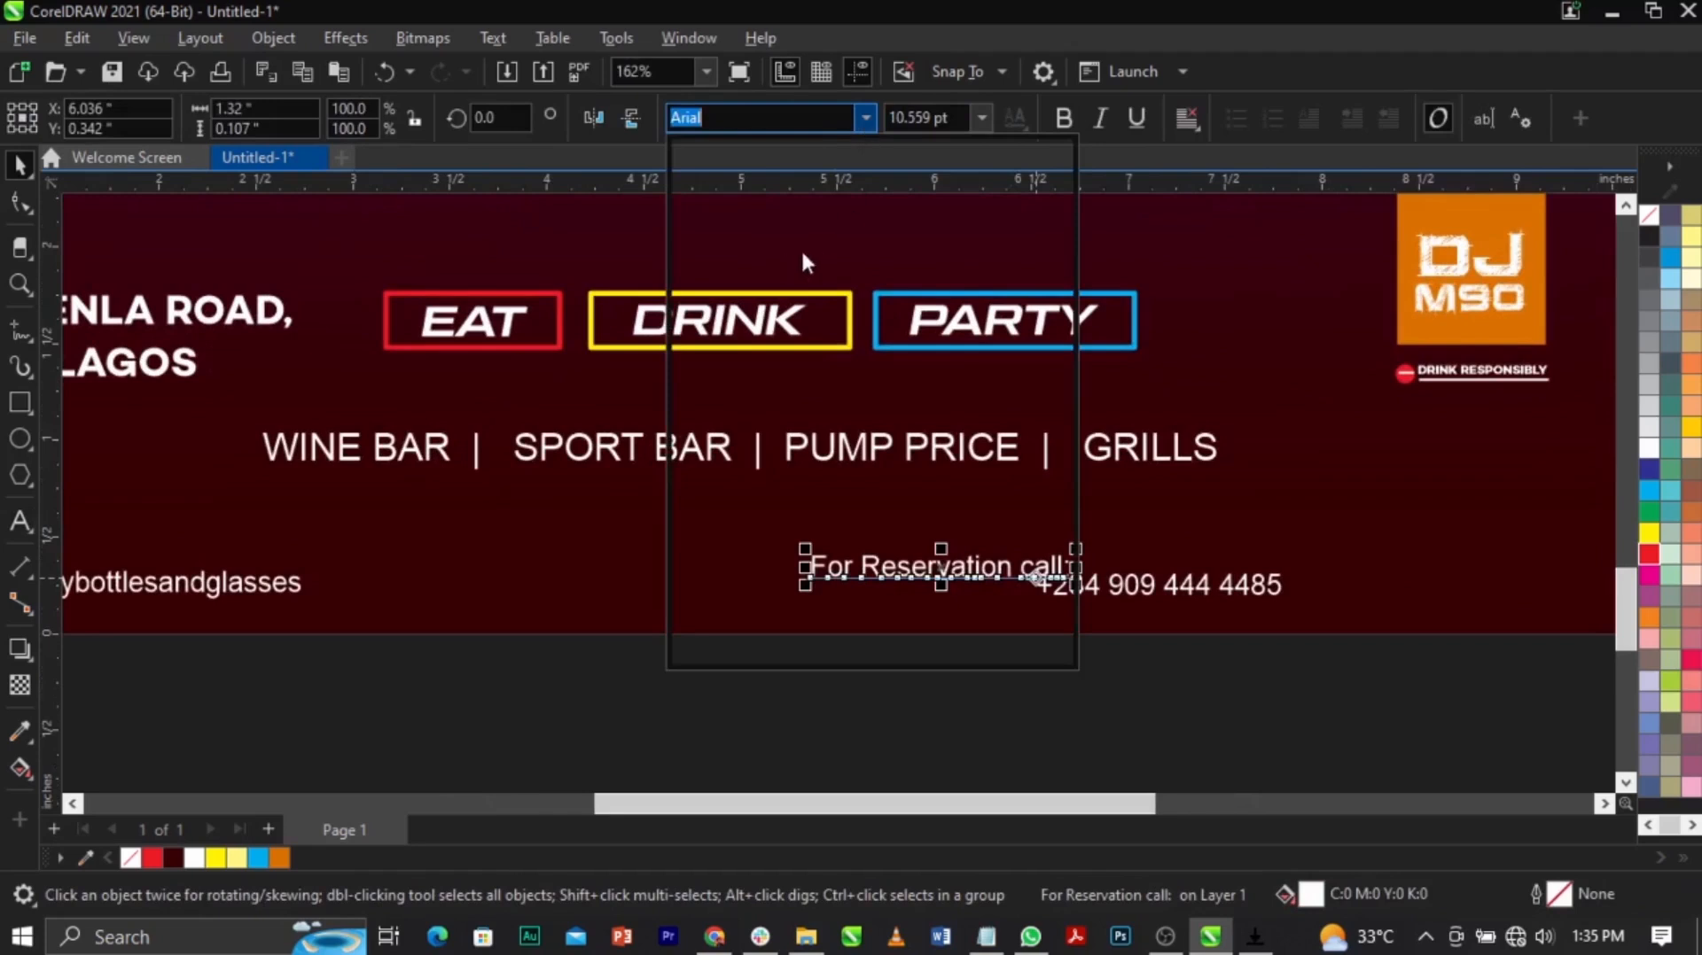
left_click(770, 113)
type("TAC")
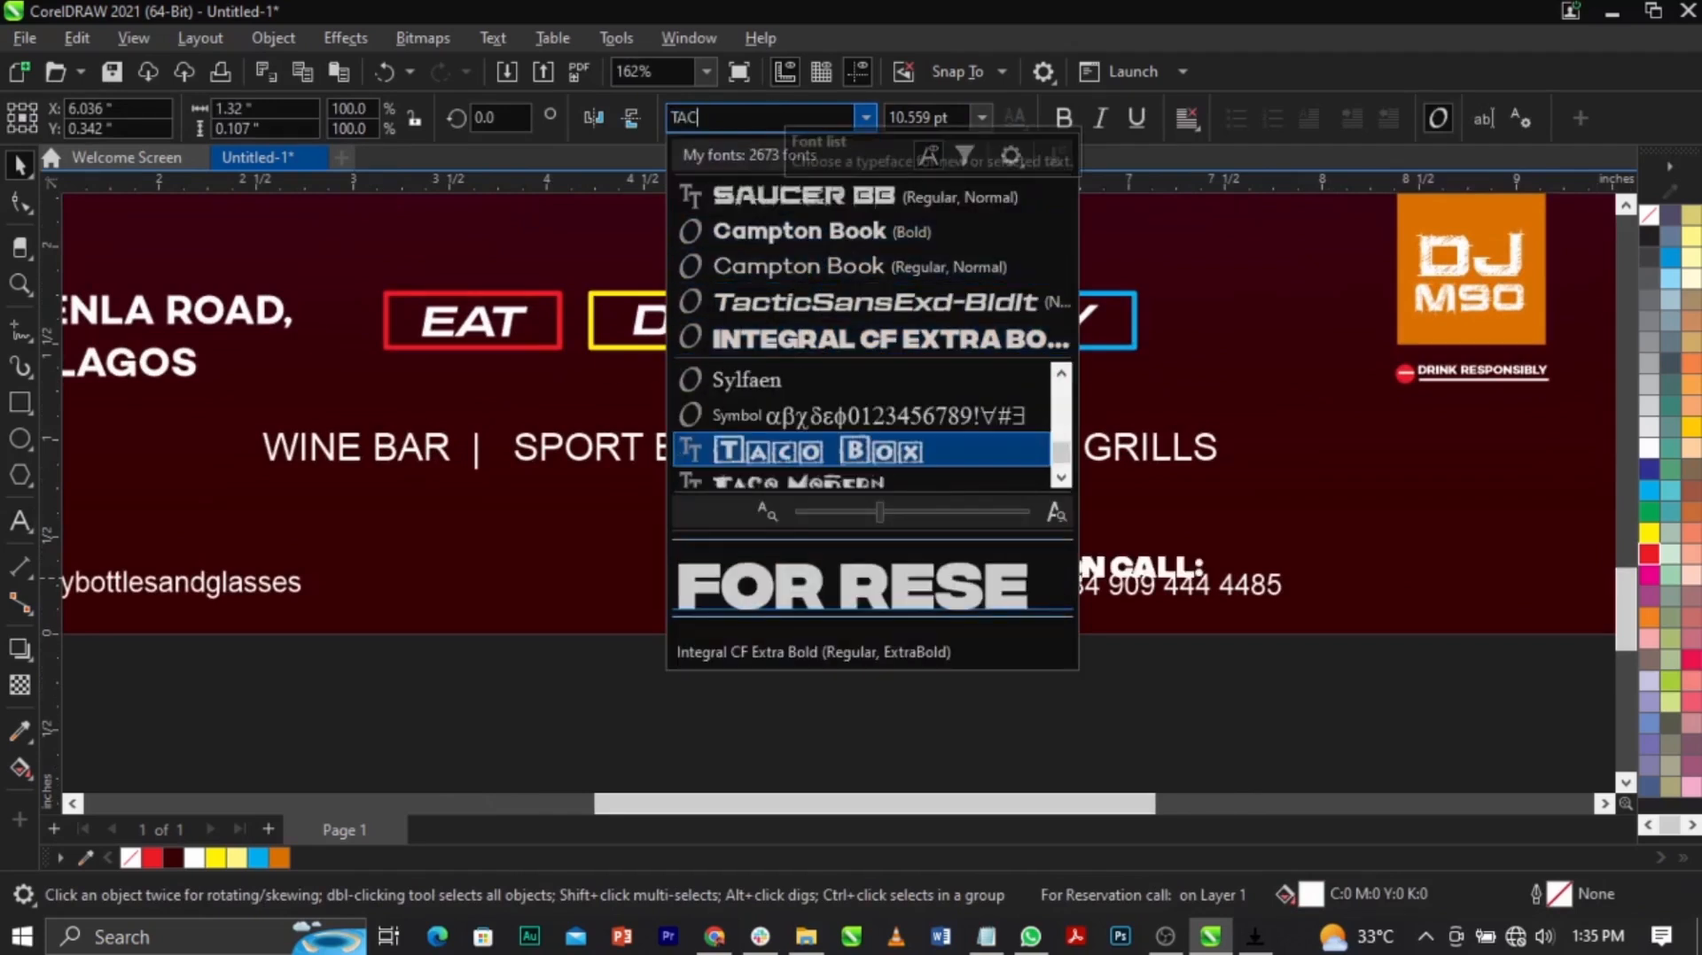
key("Down")
key("Down")
key("Down")
key("Down")
key("Down")
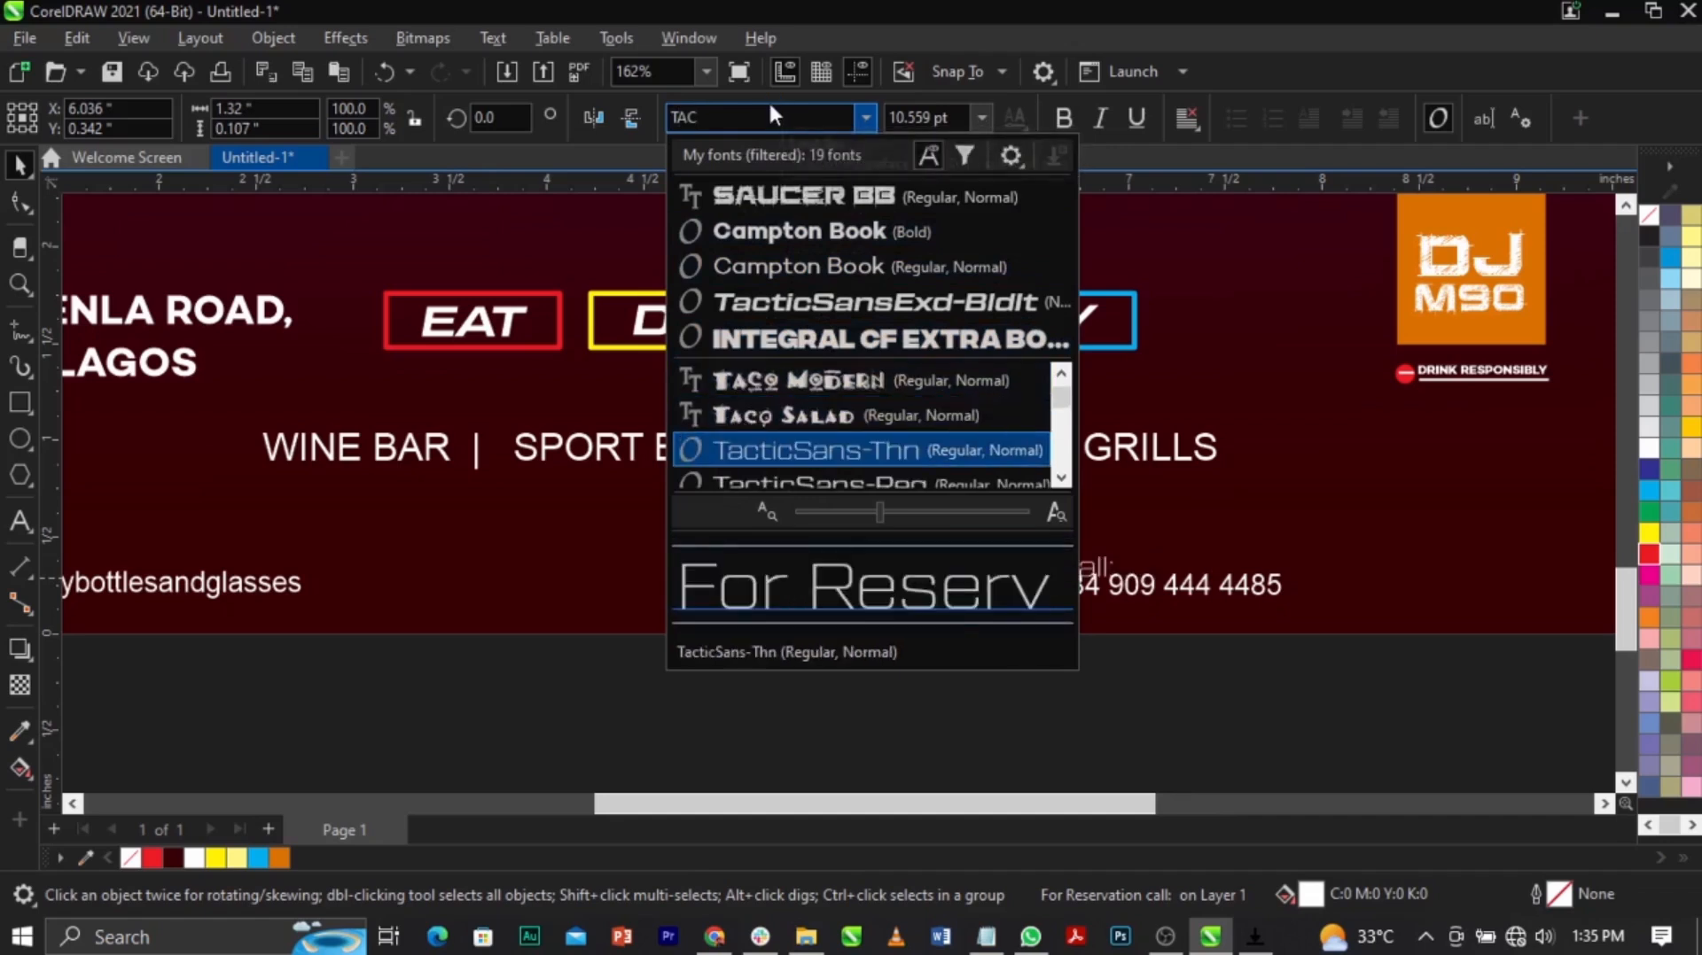
key("Up")
key("Return")
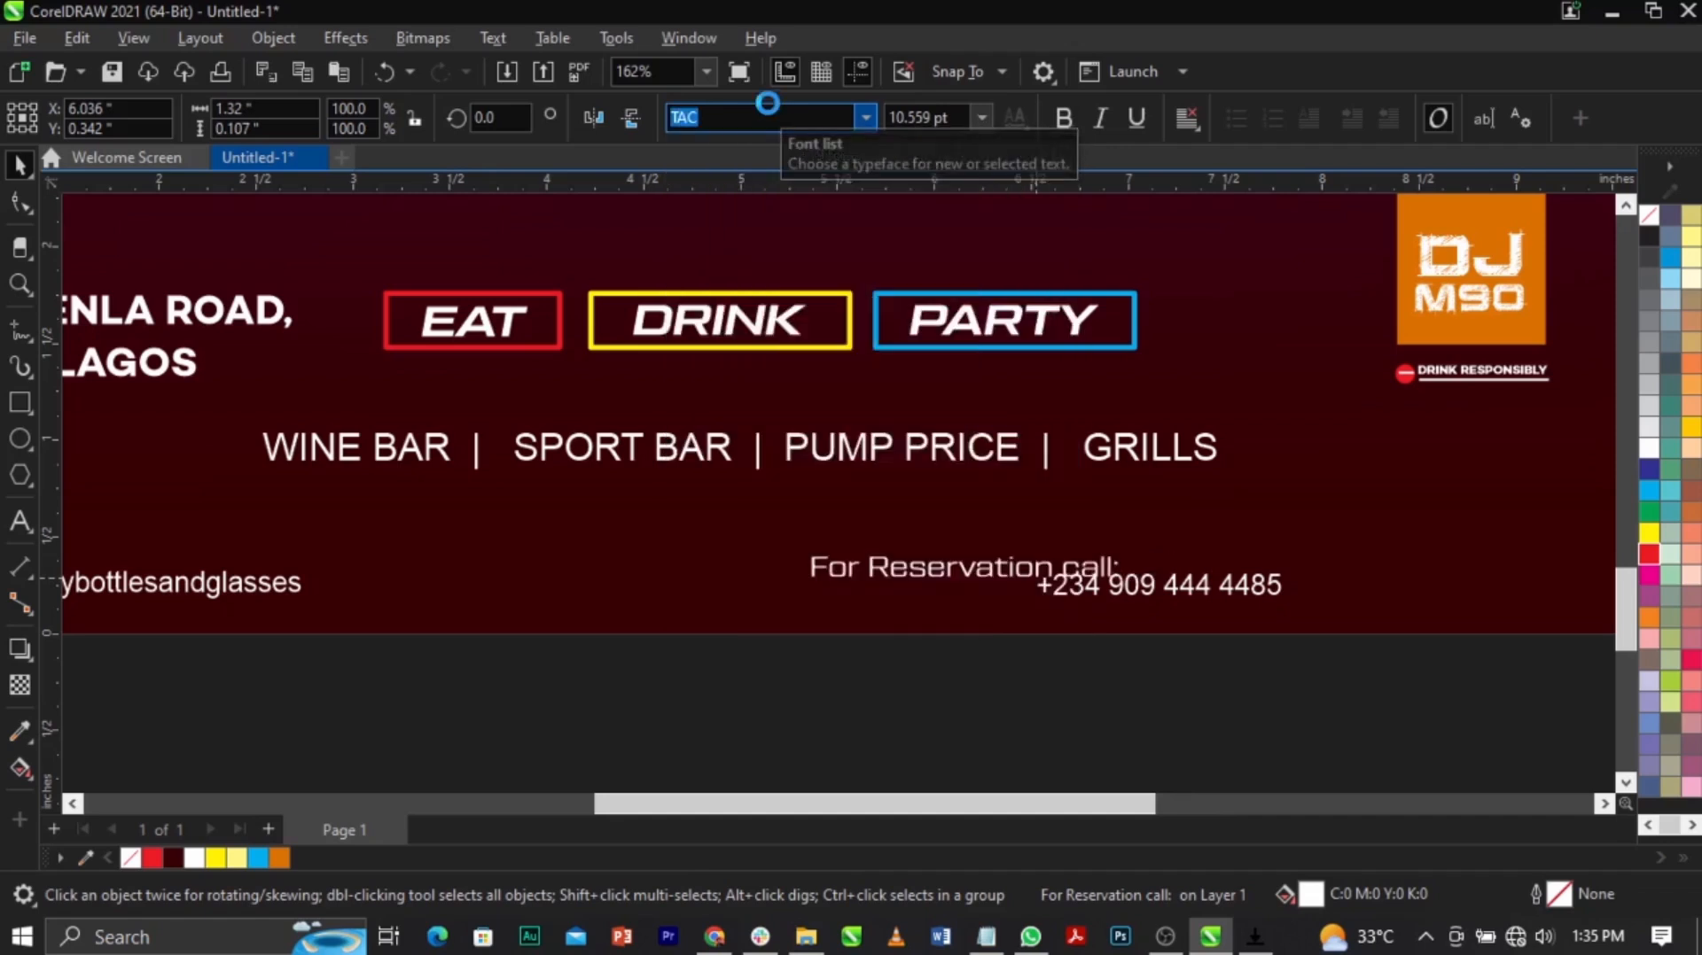
Step: Place the phone number beside the reservation label on the same line and enlarge both to about 13.348 pt
left_click_drag(1274, 607, 1398, 589)
left_click(1090, 576, "shift")
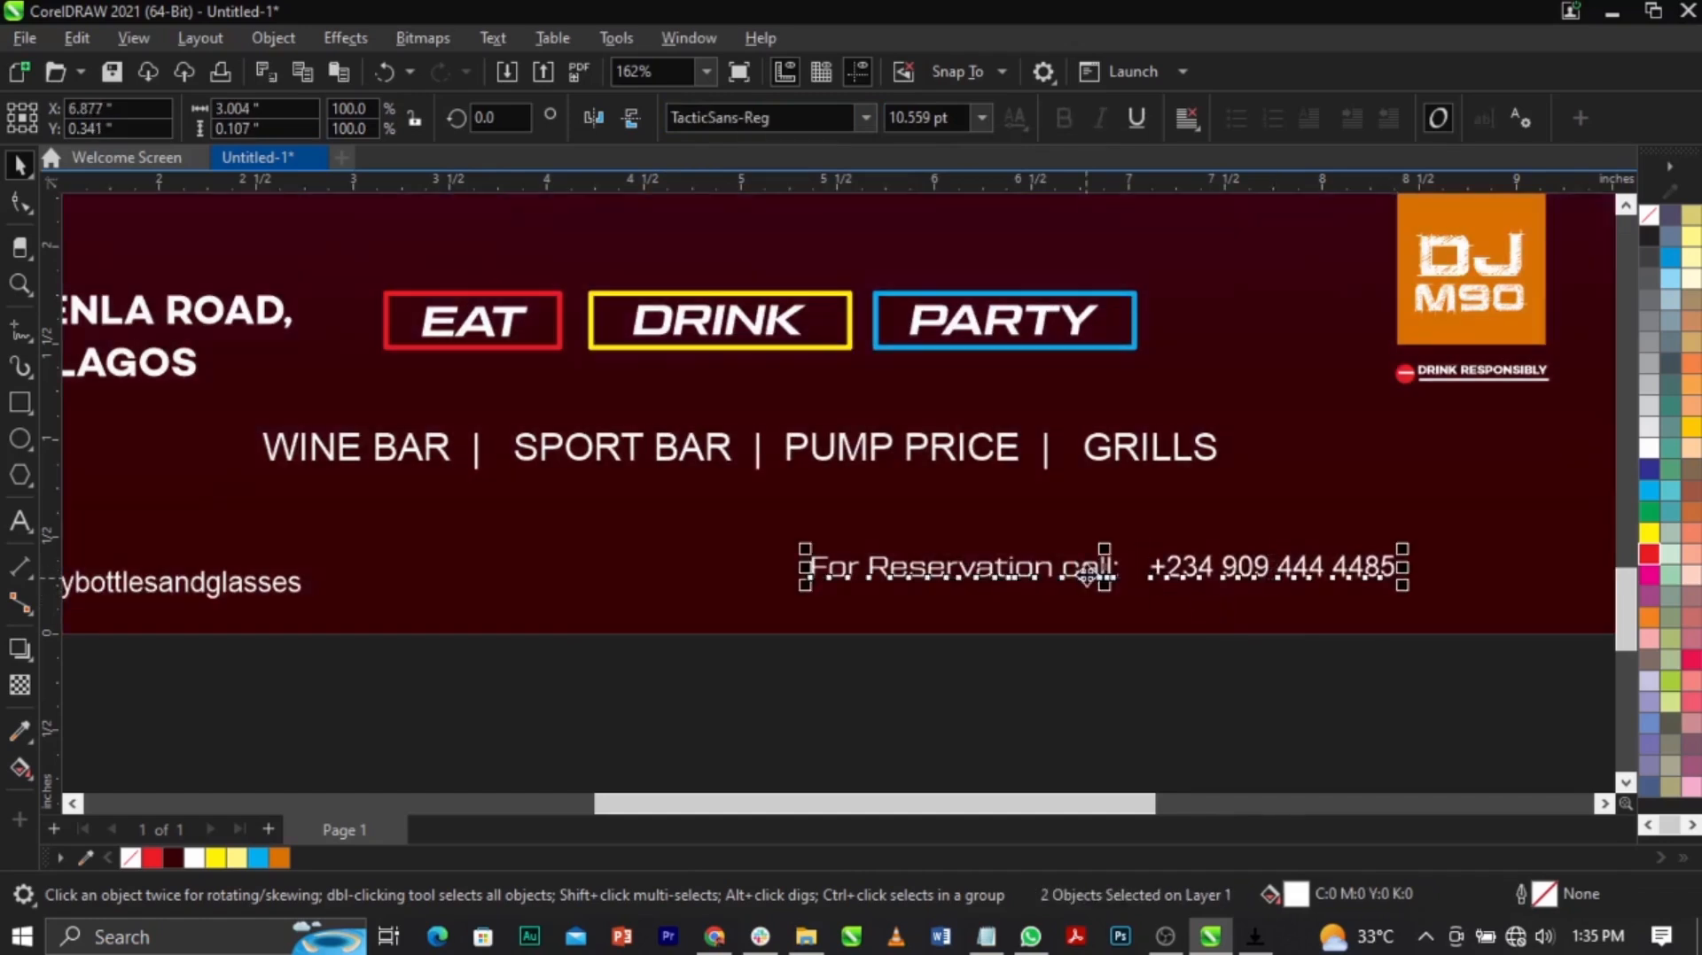
scroll(1091, 602, "down", 3)
left_click_drag(1240, 596, 1329, 618)
left_click(1287, 668)
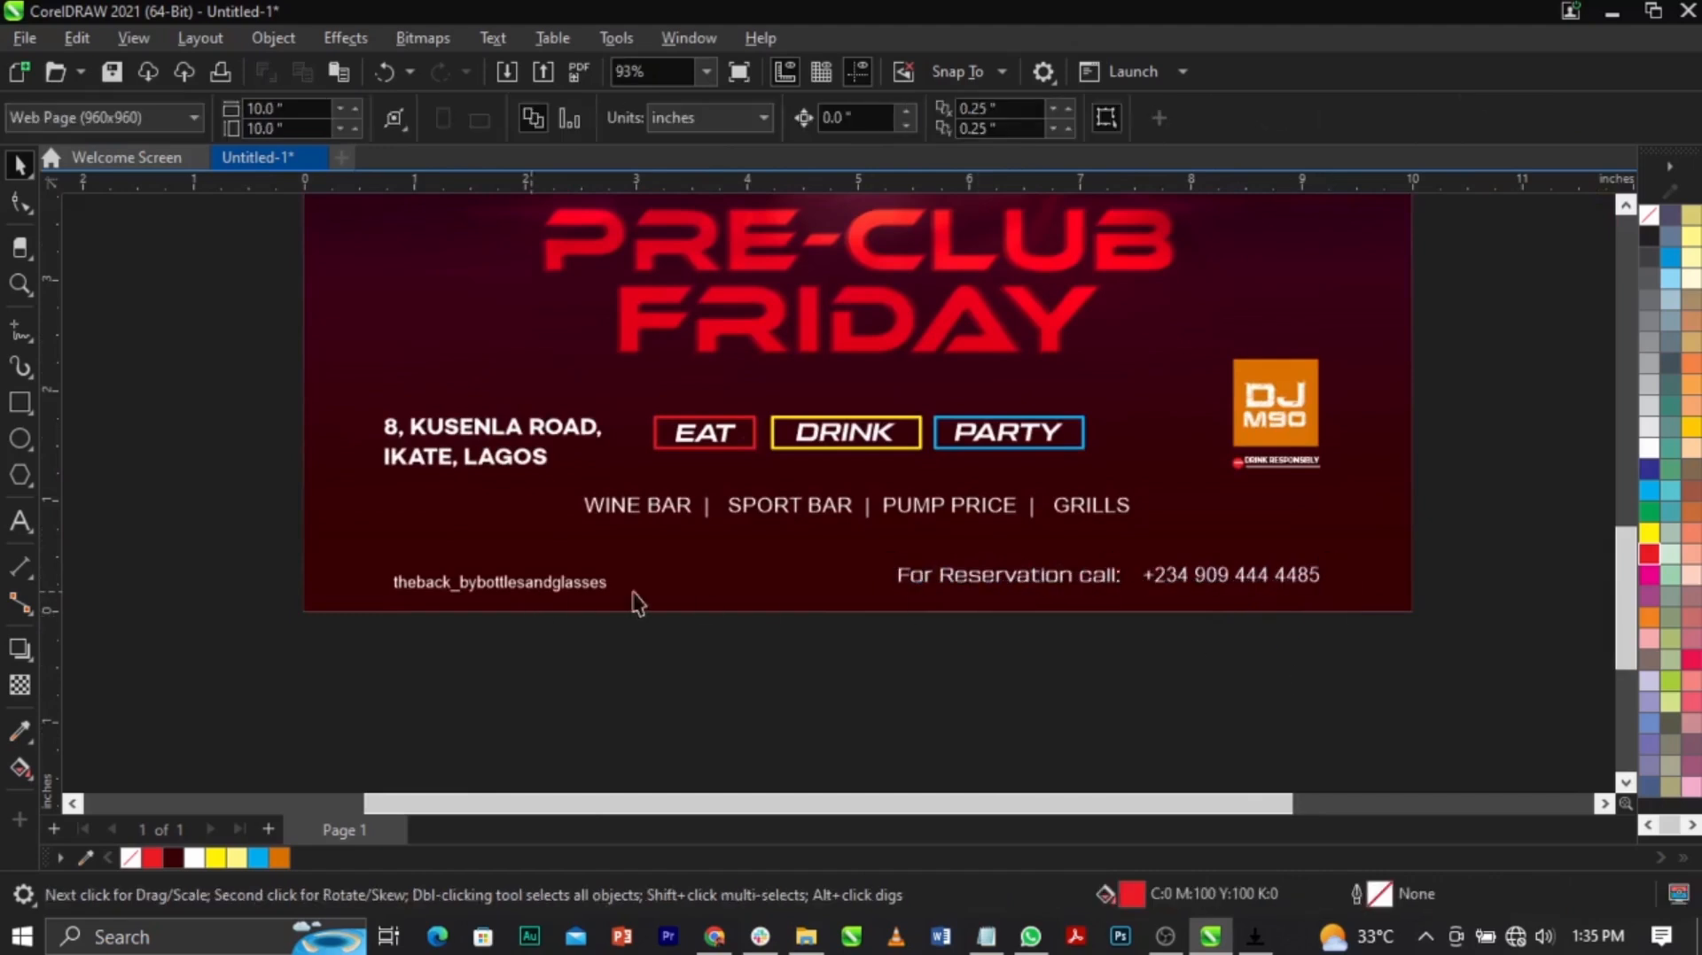
Step: Colour the reservation label pale yellow and change the phone number from Arial to a light geometric sans-serif font
left_click(1106, 586)
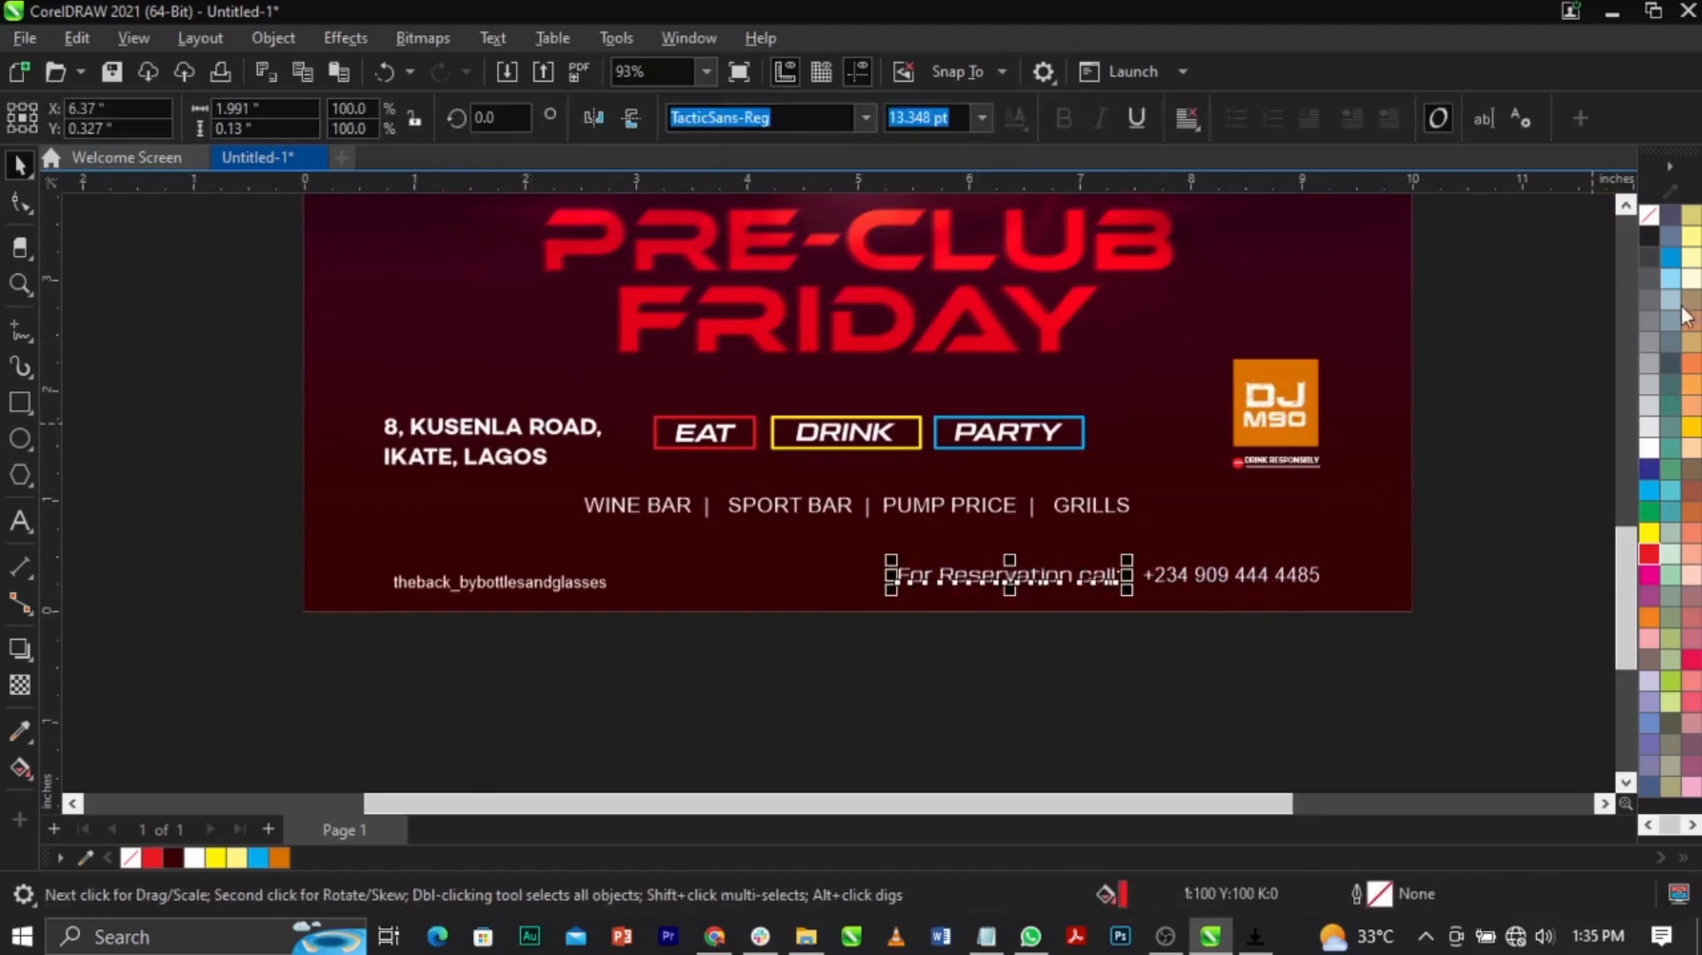
left_click(1489, 467)
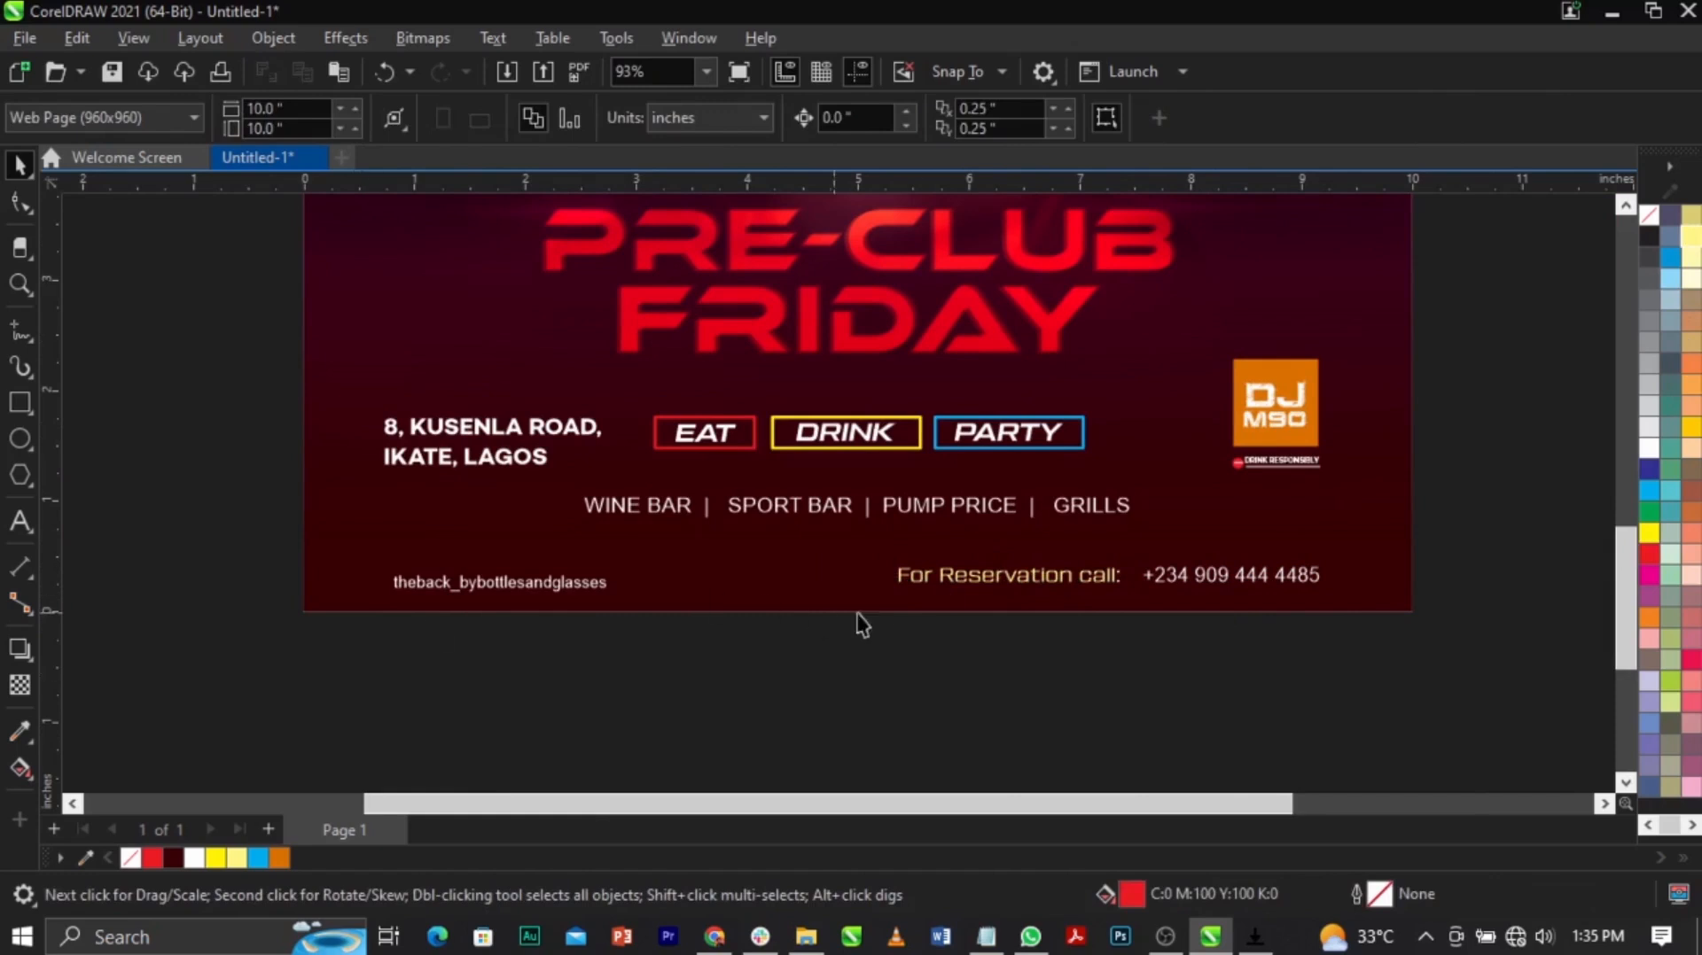
left_click(1232, 580)
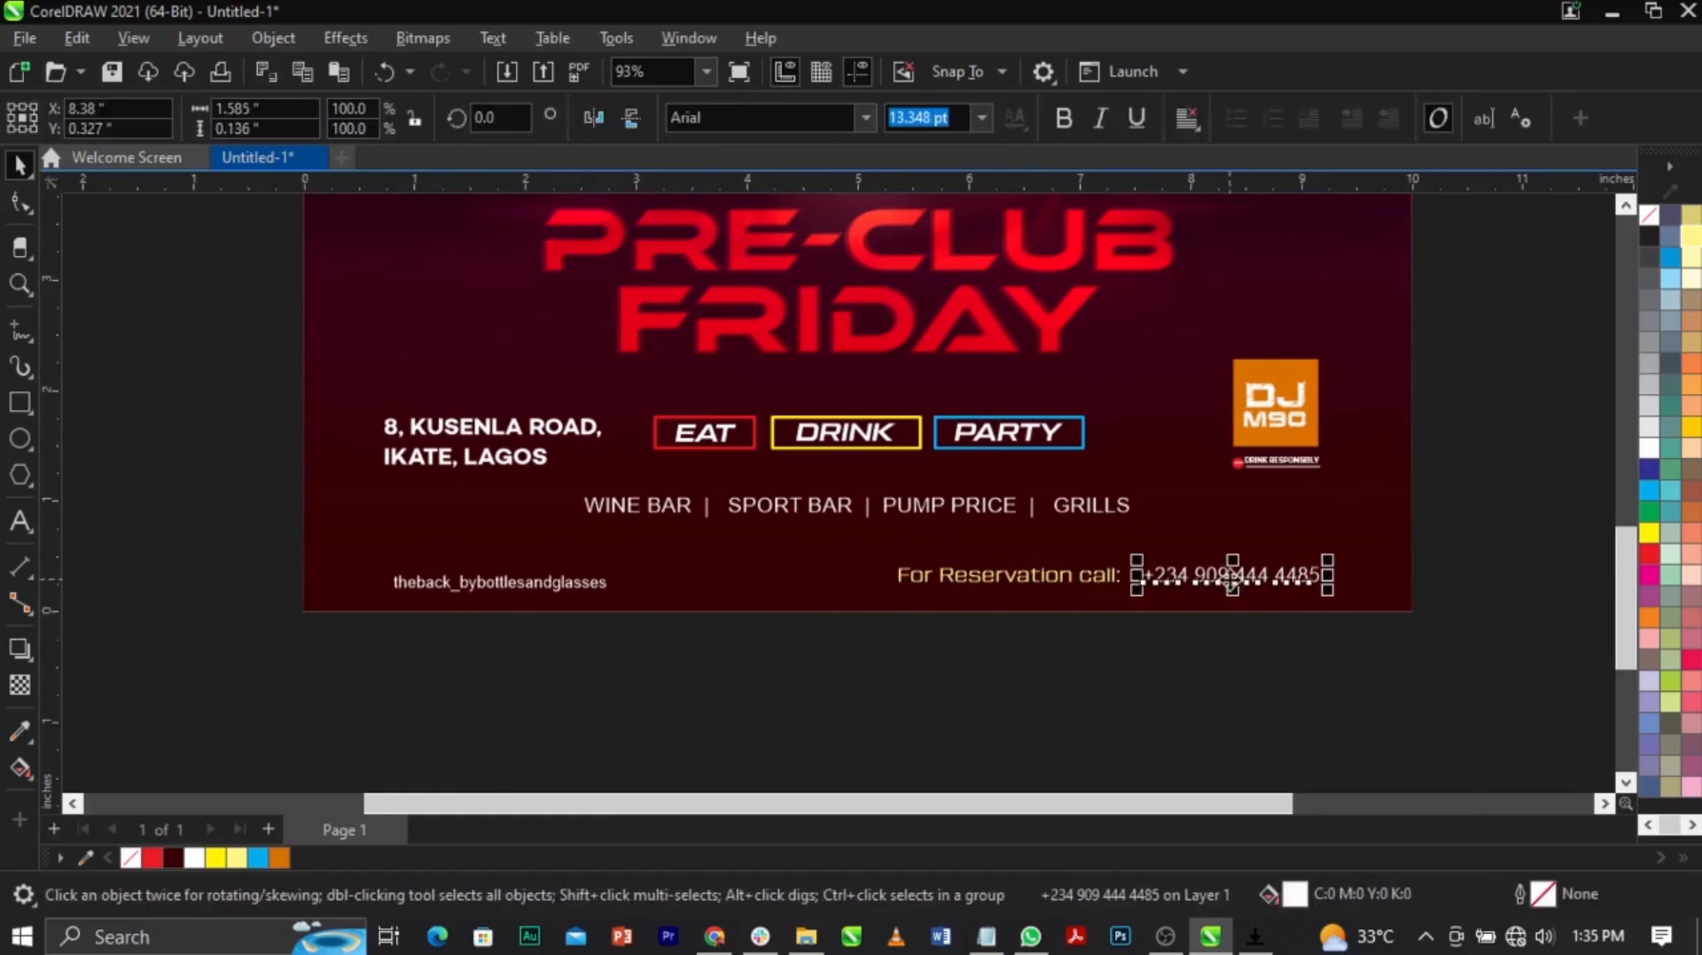
left_click(865, 118)
key("Escape")
left_click(1452, 538)
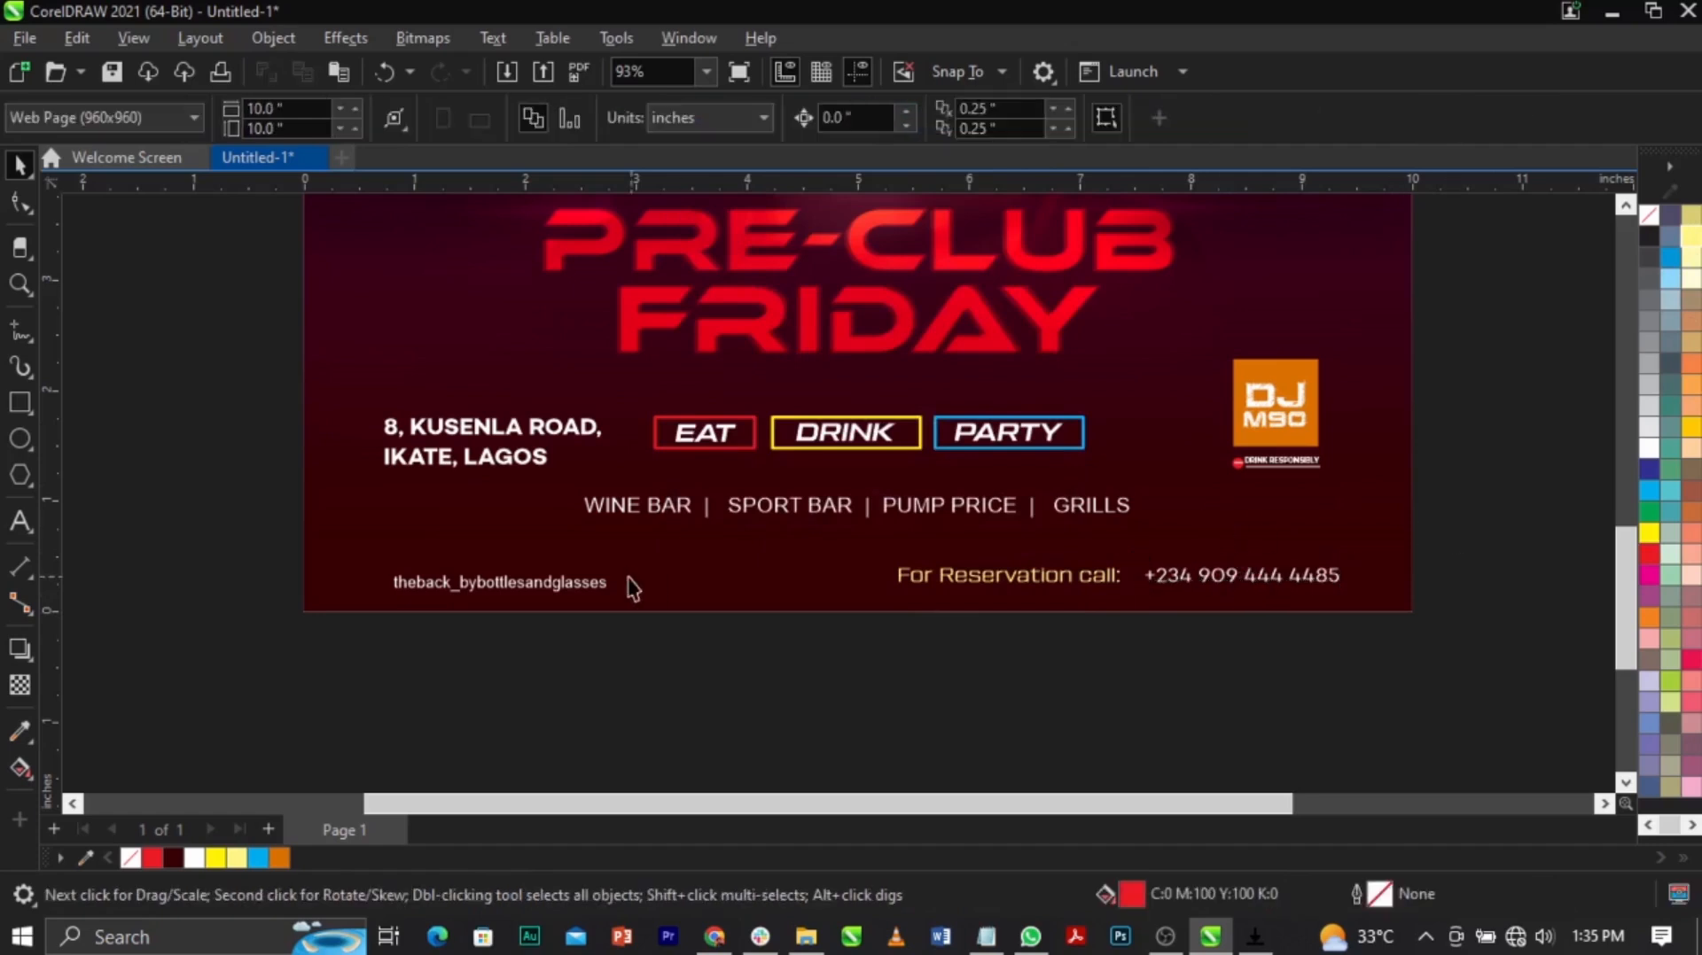
Step: Set the handle in the phone number's font, then line it up and group it with the reservation text
left_click(537, 584)
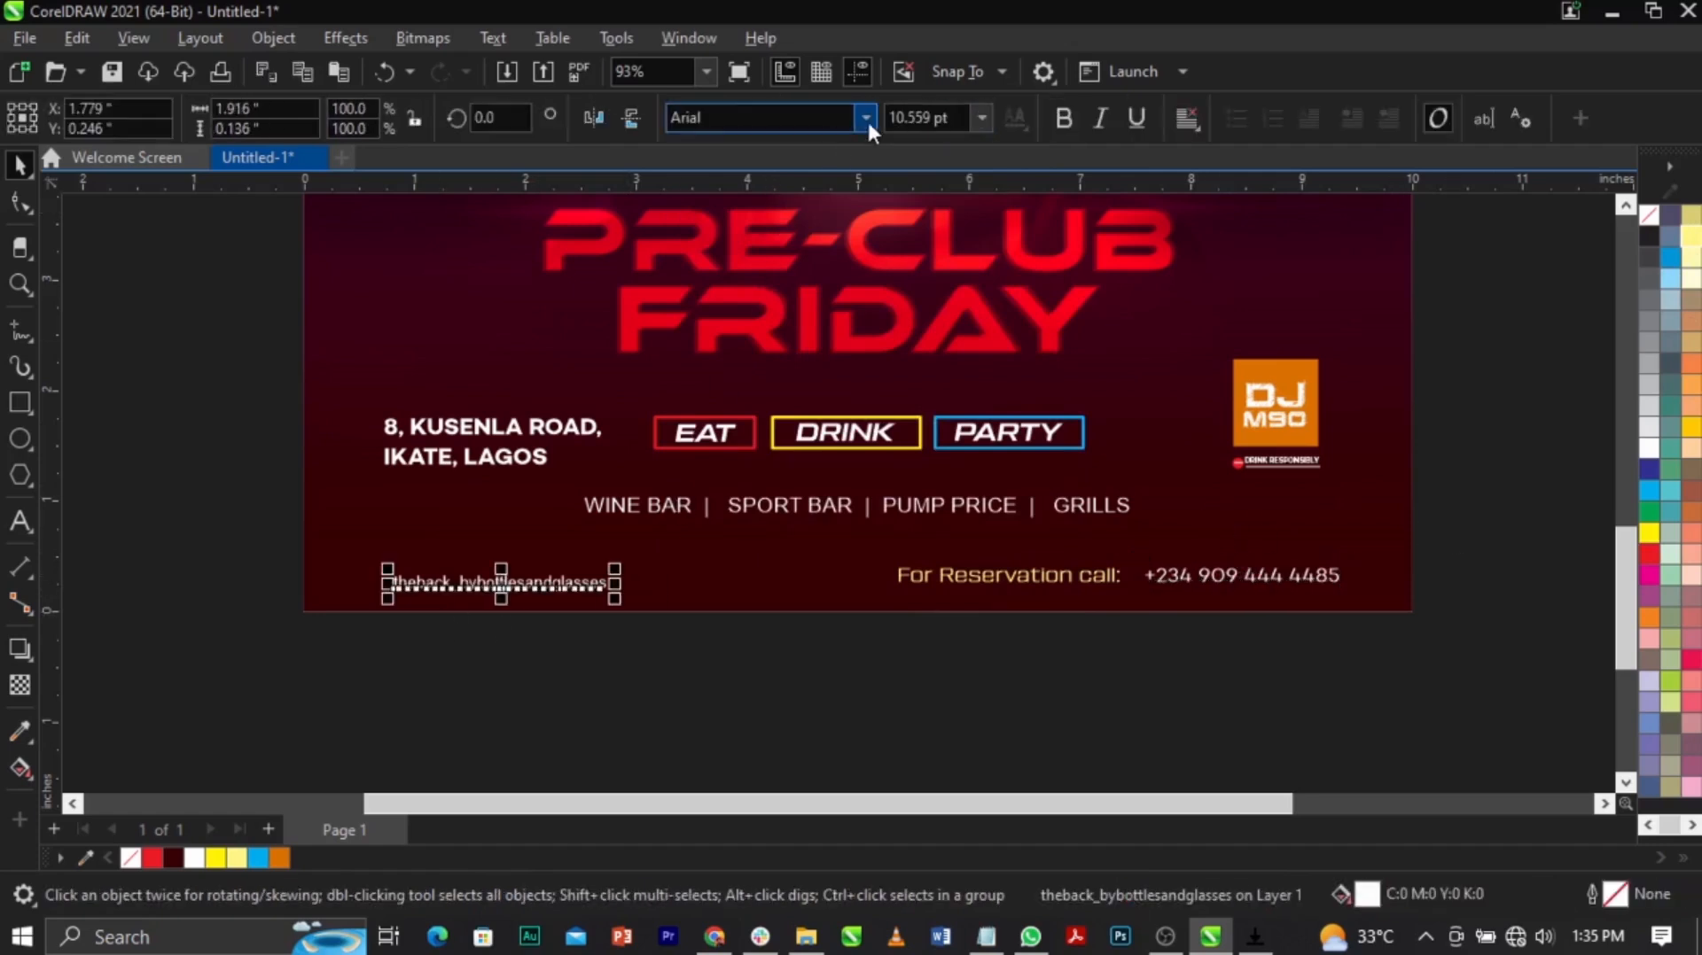
left_click(867, 118)
left_click(845, 197)
left_click_drag(266, 698, 1395, 530)
key("ctrl+g")
left_click(1466, 586)
Step: Import the colored gradient Instagram icon PNG from the FOR DESIGN folder and place it about 0.36 in wide beside the flyer
right_click(221, 564)
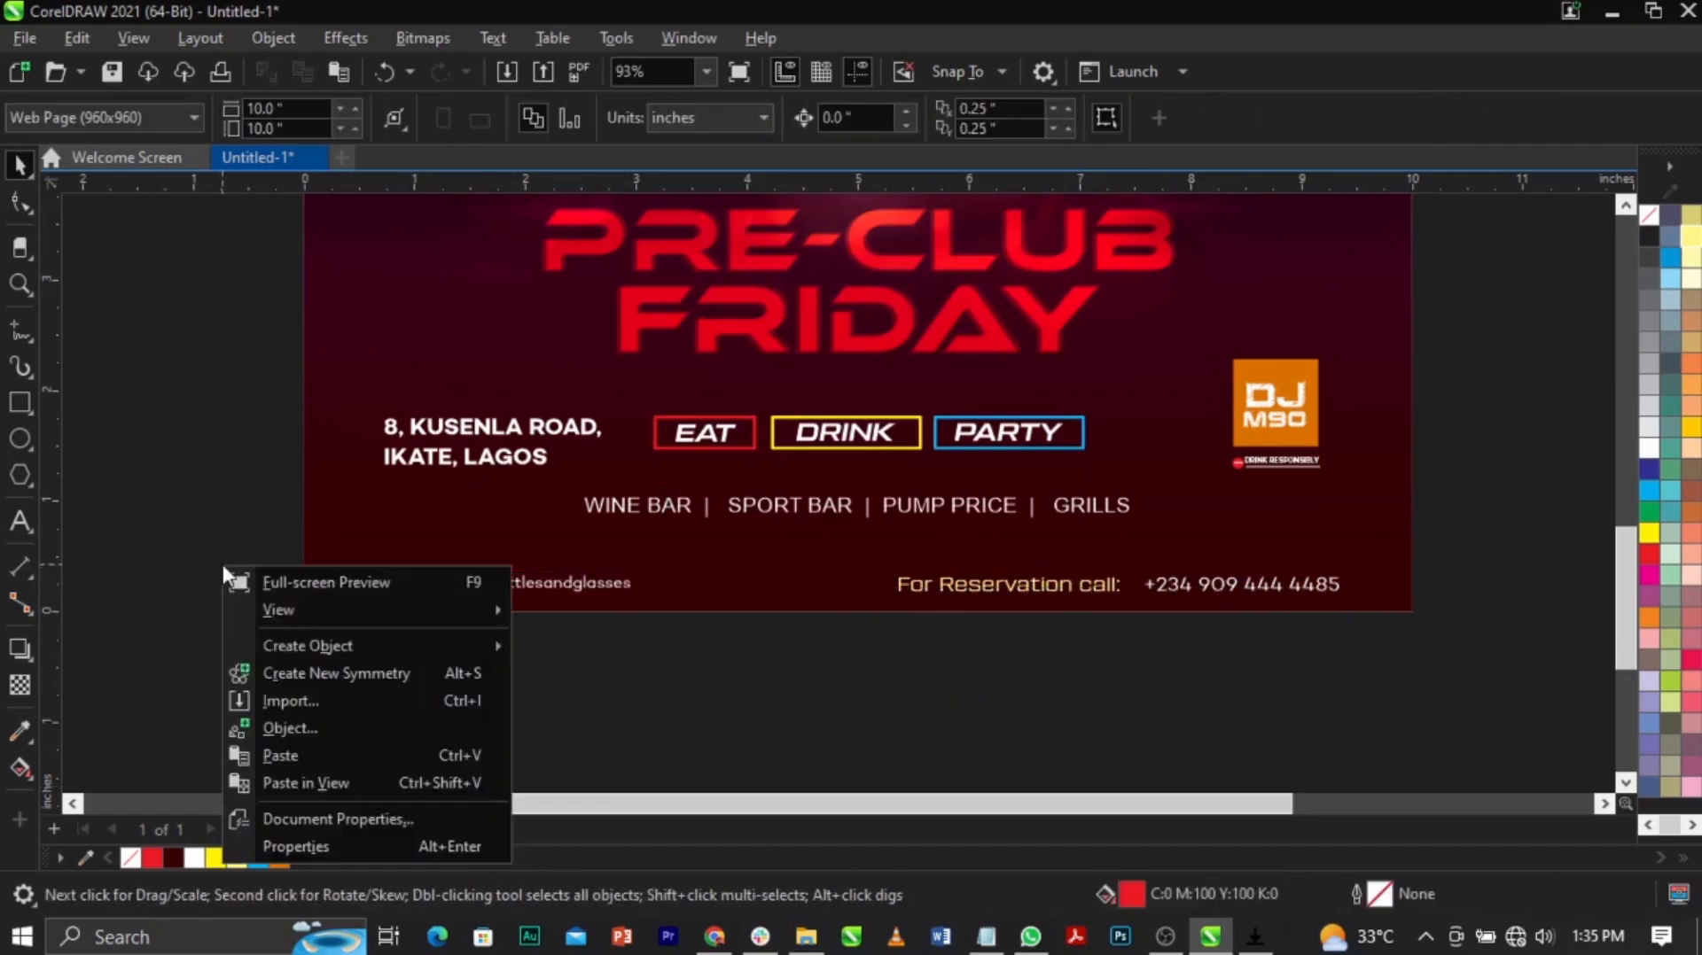
left_click(284, 704)
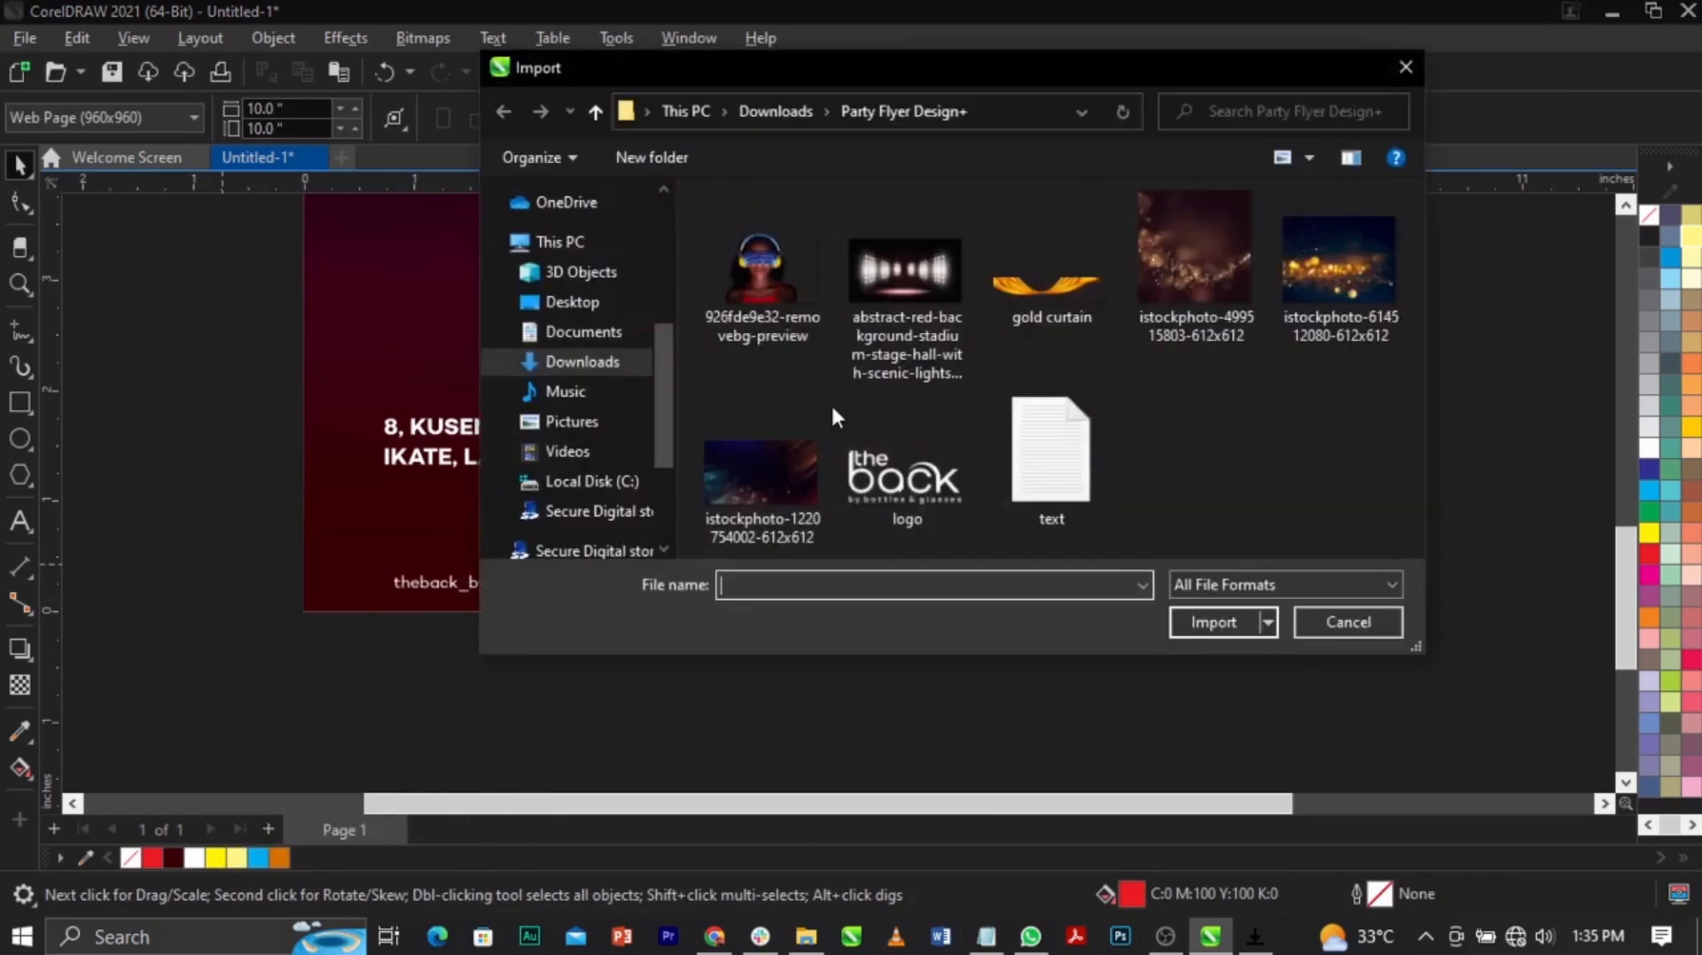
left_click(532, 331)
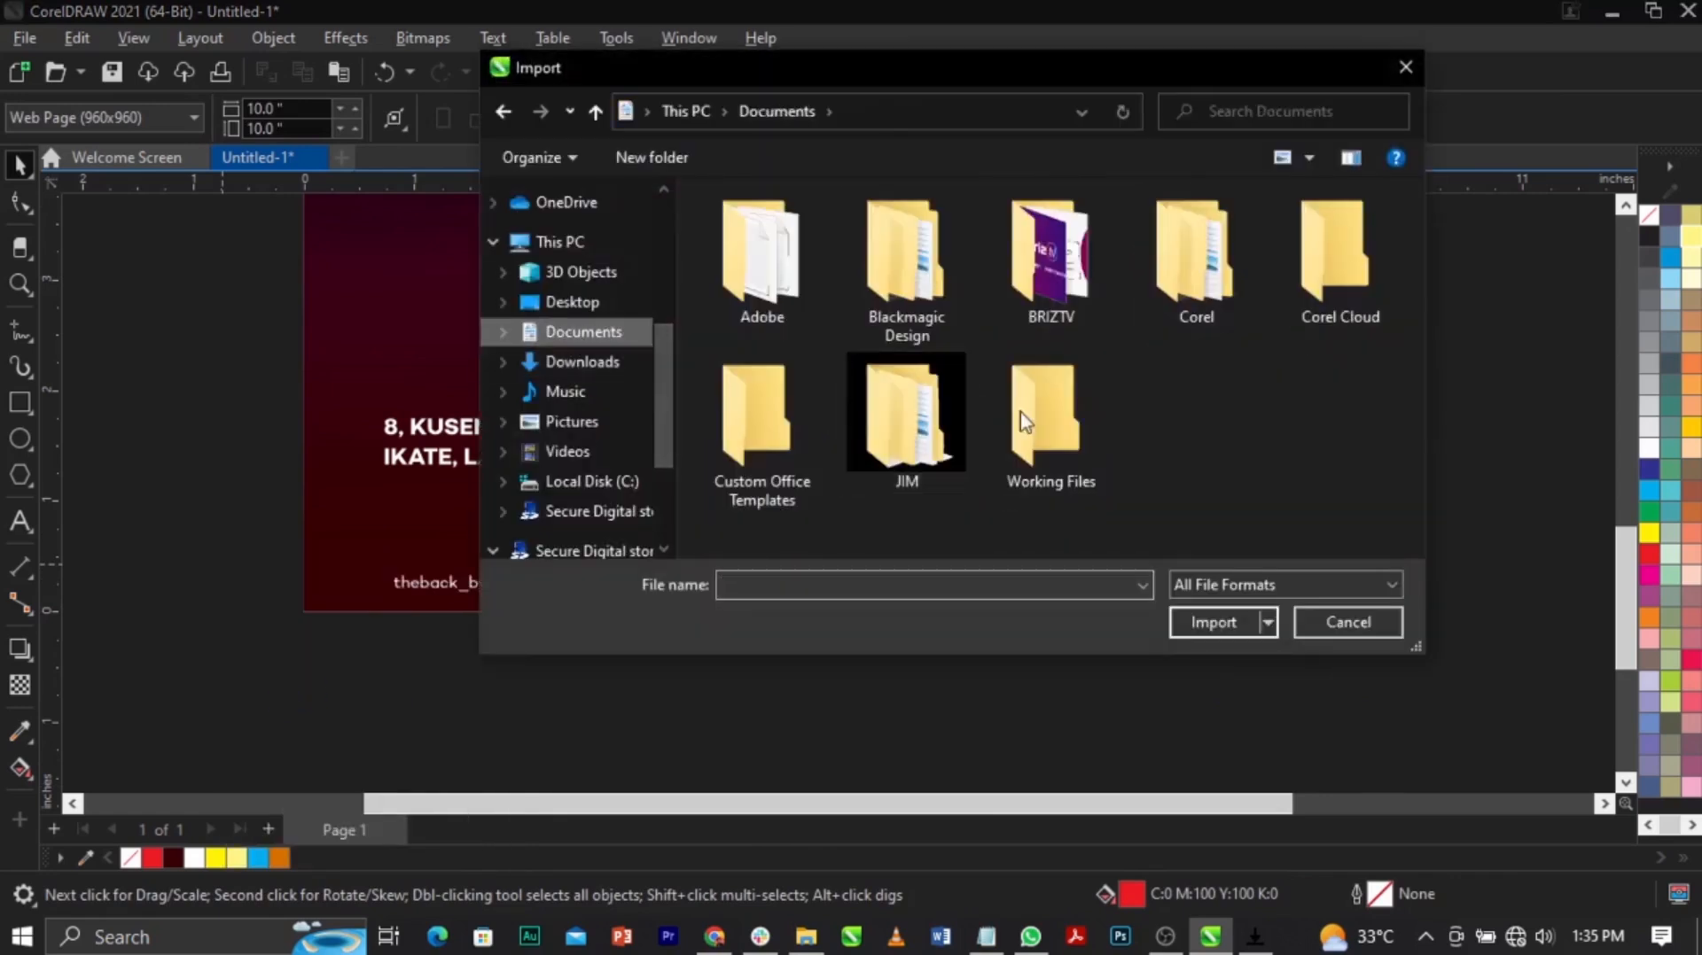
double_click(941, 450)
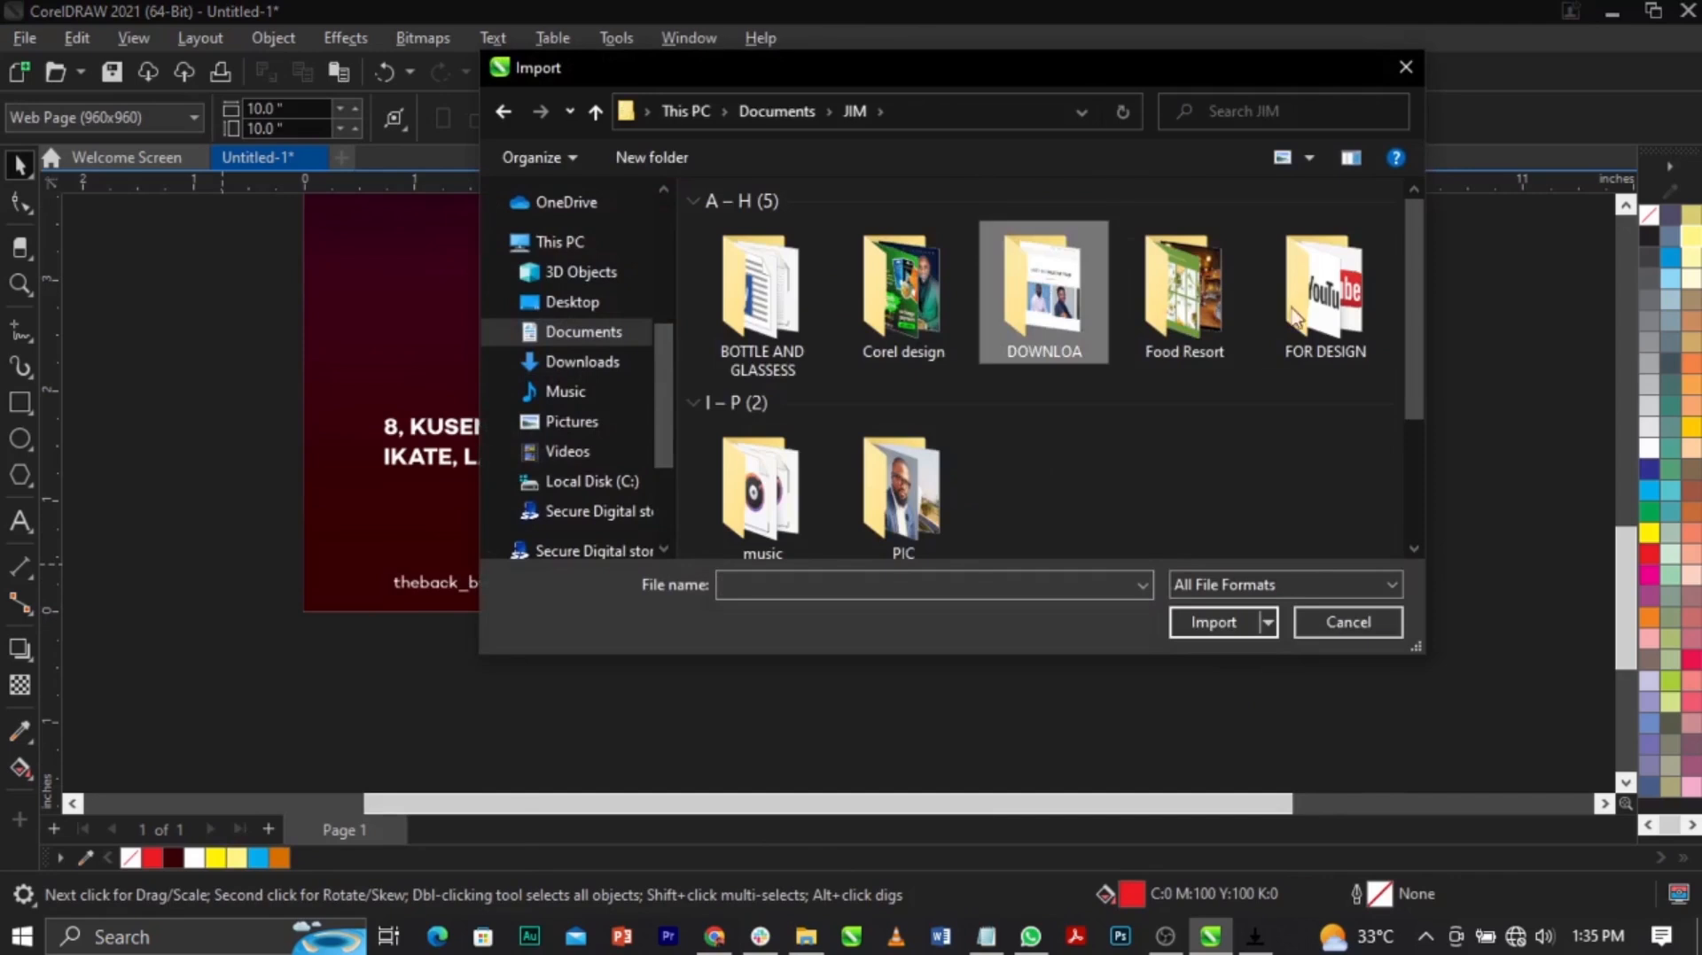
double_click(1319, 292)
double_click(900, 447)
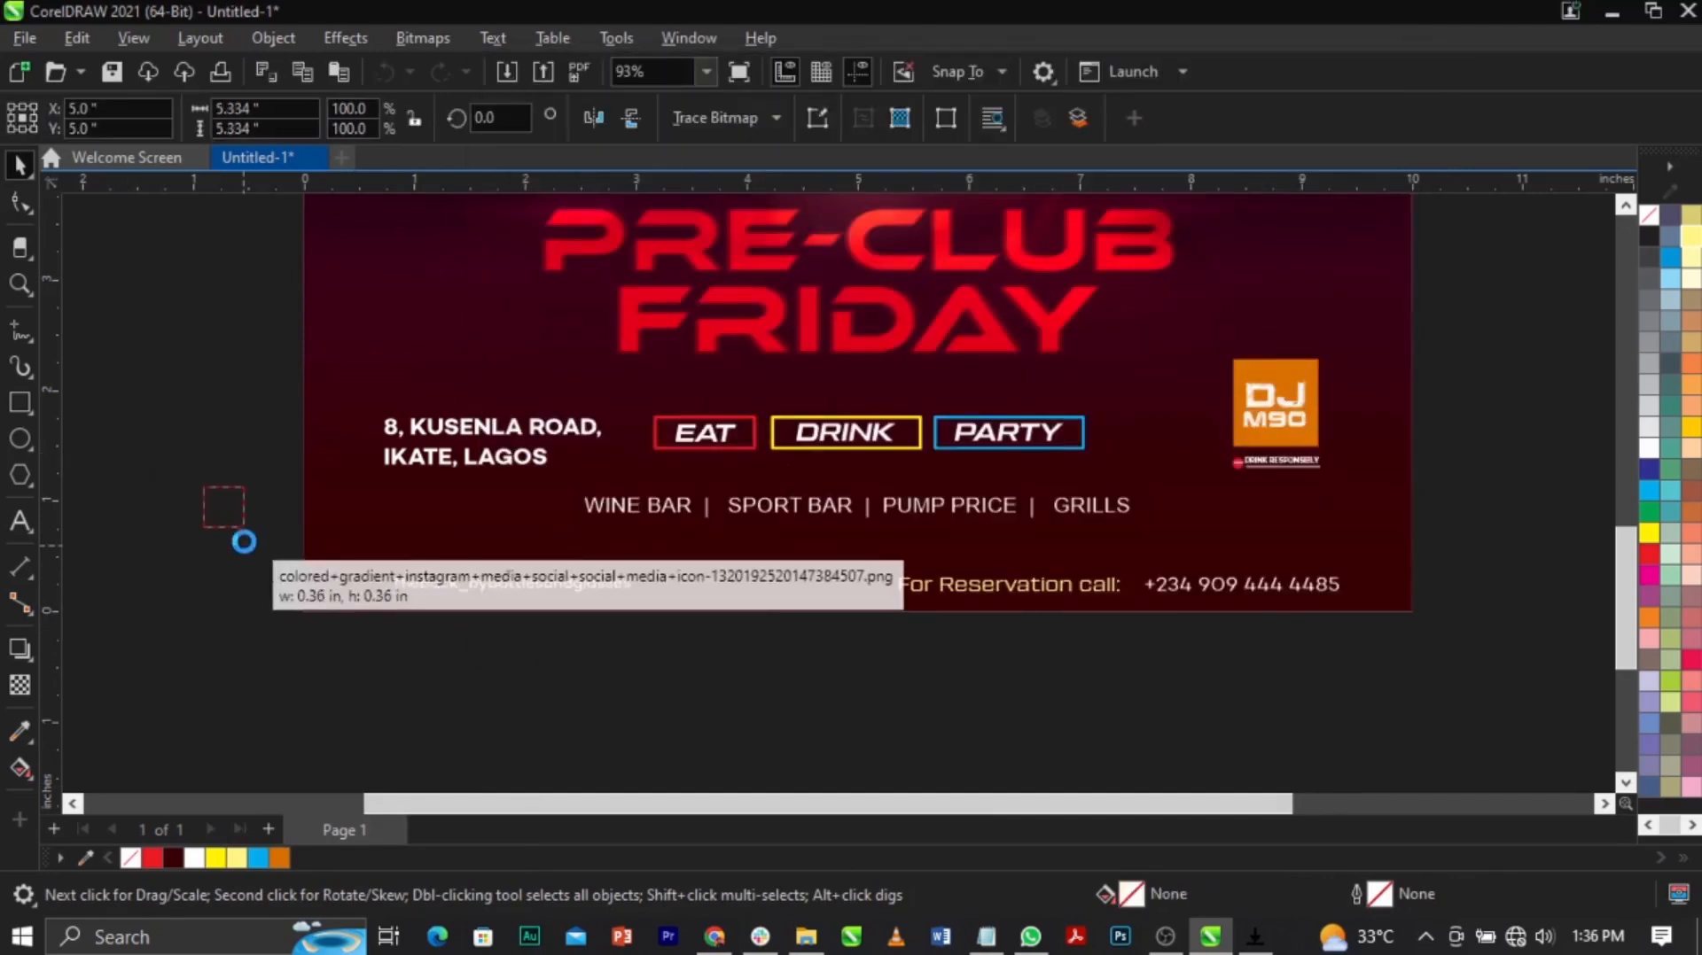
left_click(243, 542)
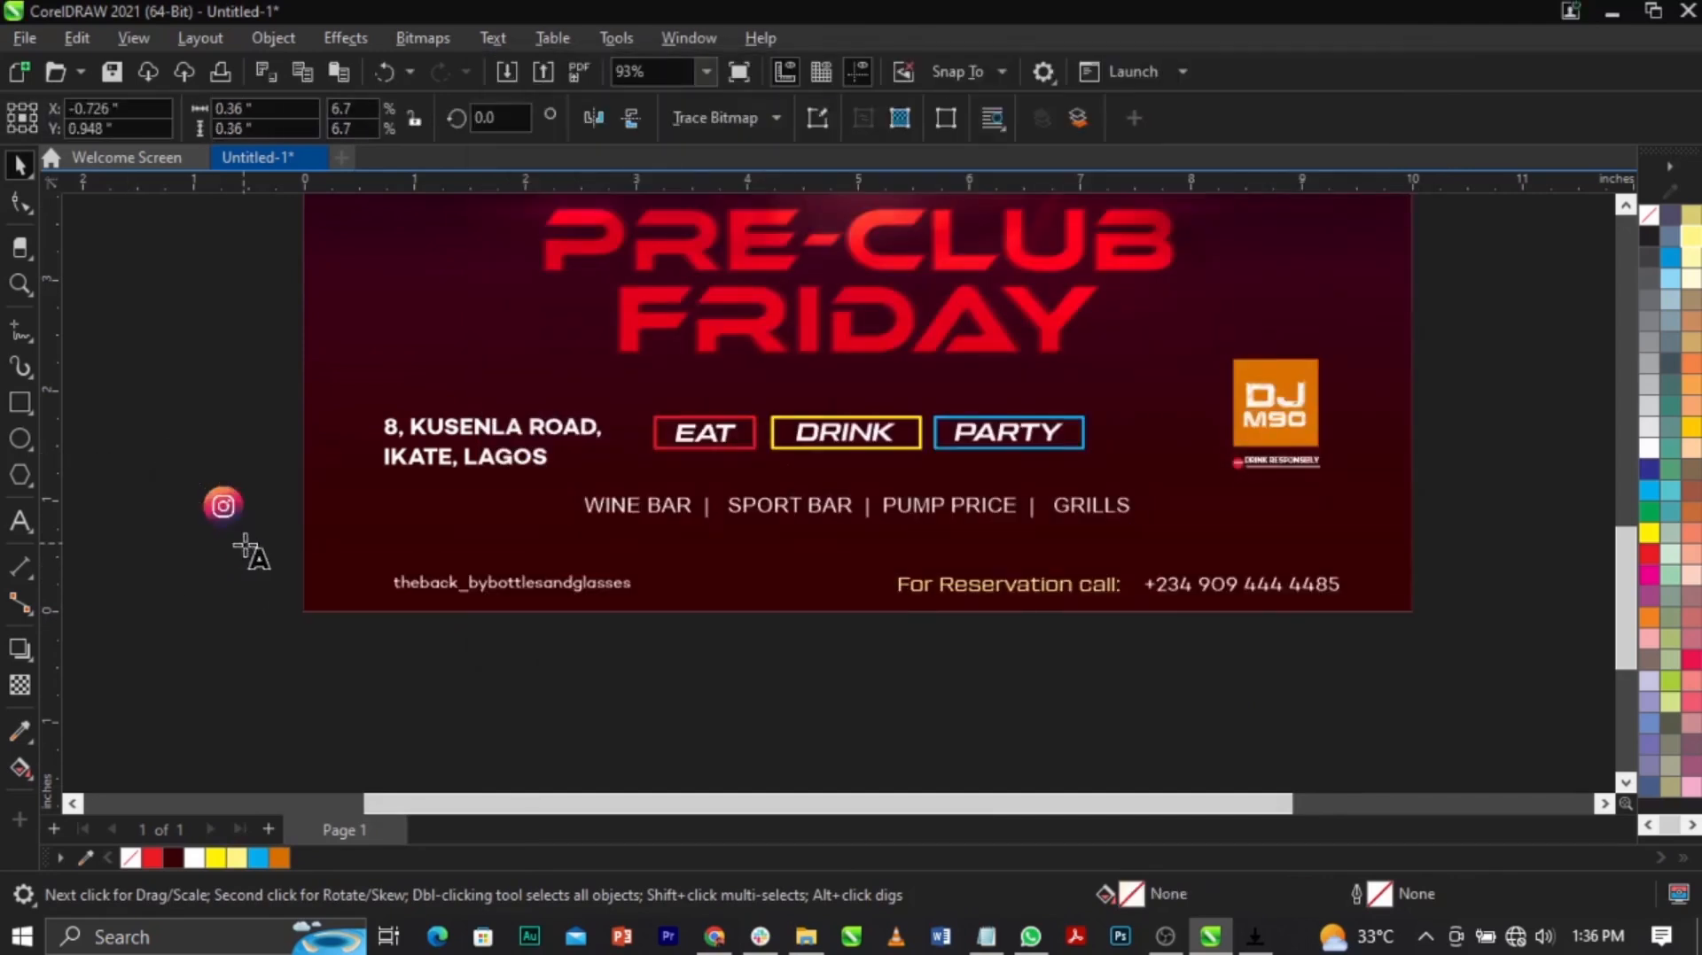
scroll(224, 507, "up", 1)
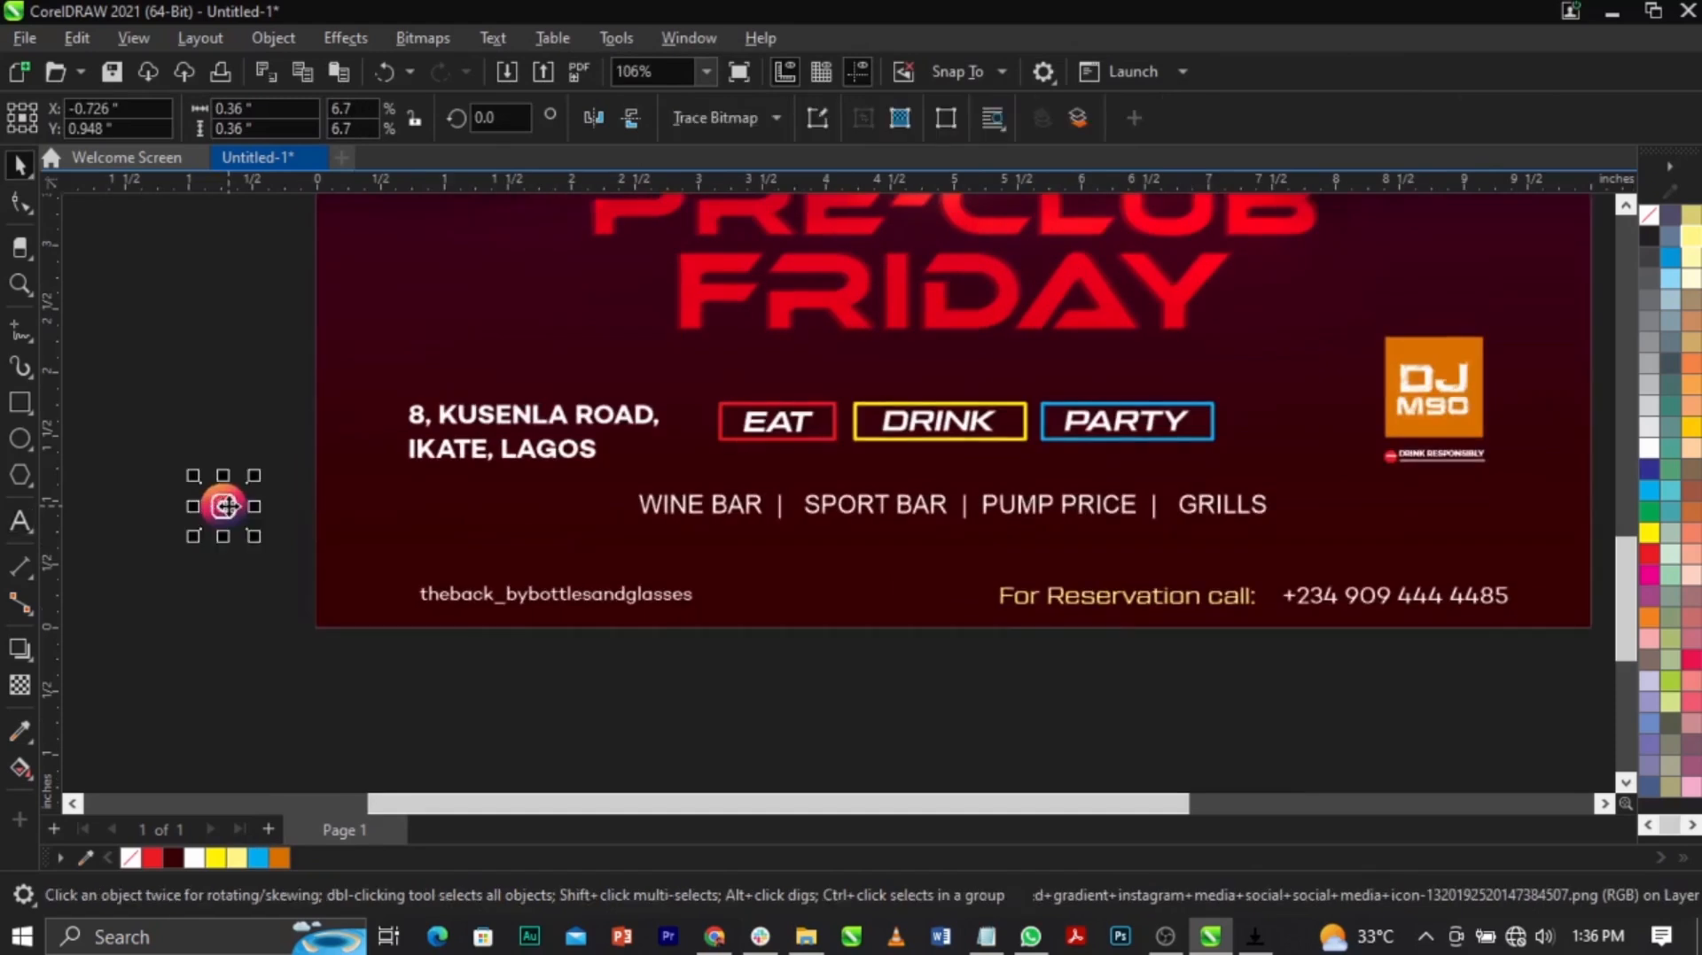
Step: Enlarge the Instagram icon to about 2.06 in wide and convert it to black-and-white 1-bit line art at threshold 222
left_click_drag(240, 523, 464, 747)
left_click_drag(267, 599, 151, 504)
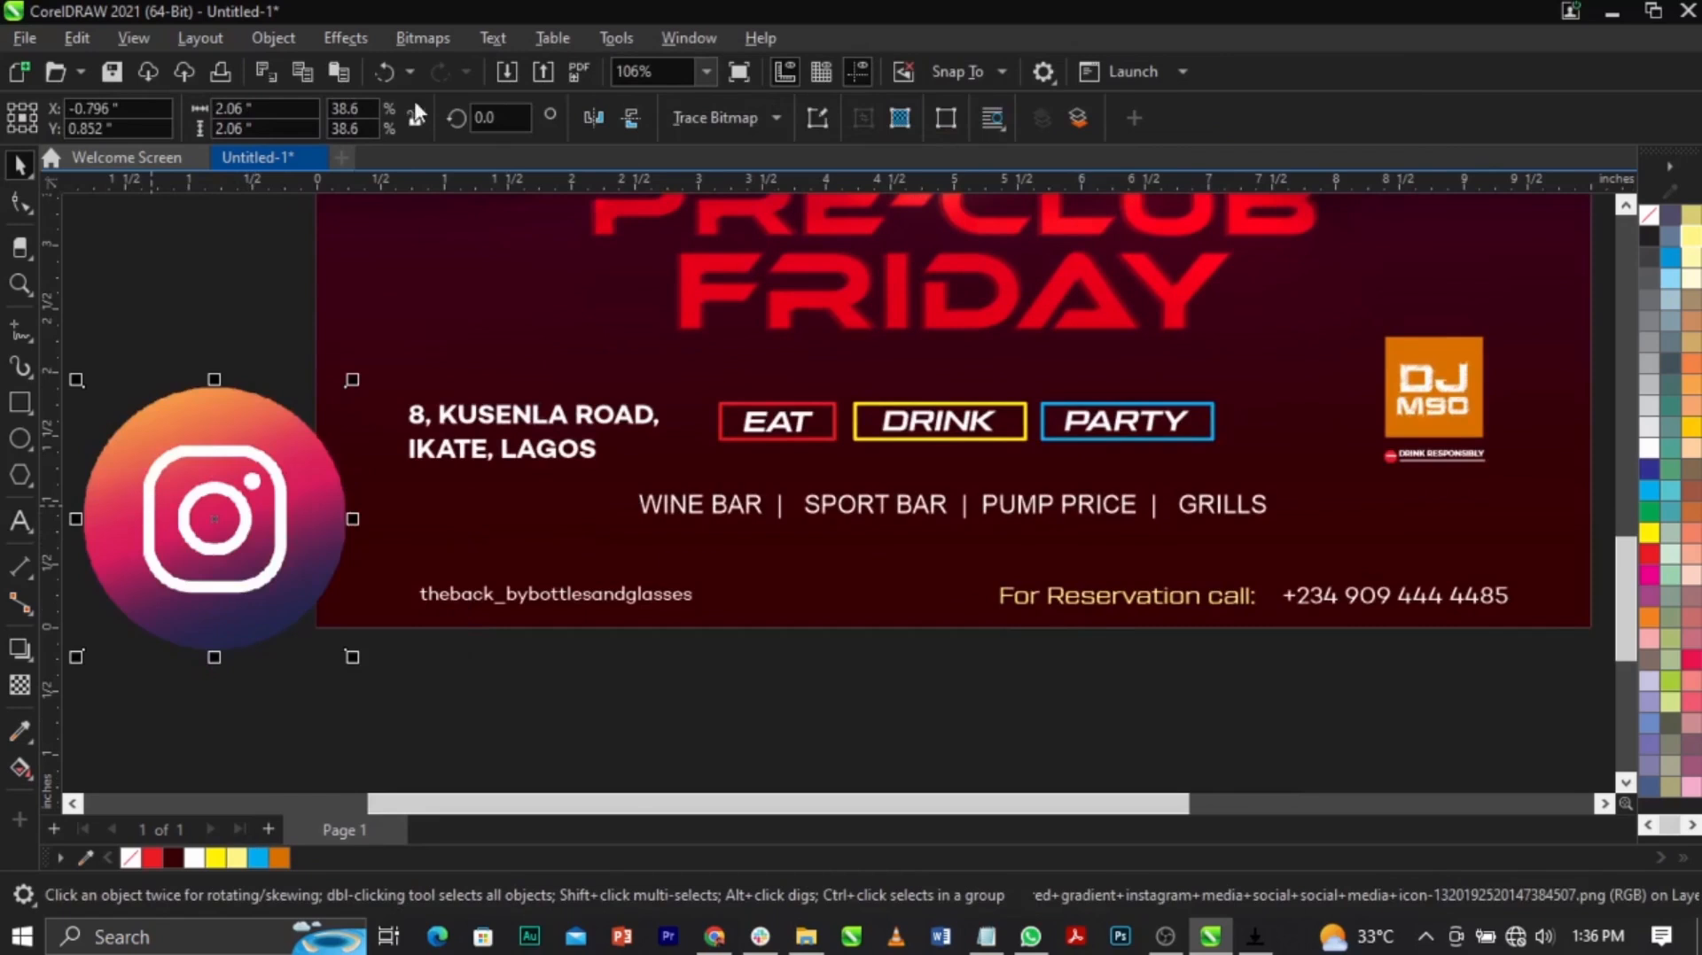
left_click(438, 40)
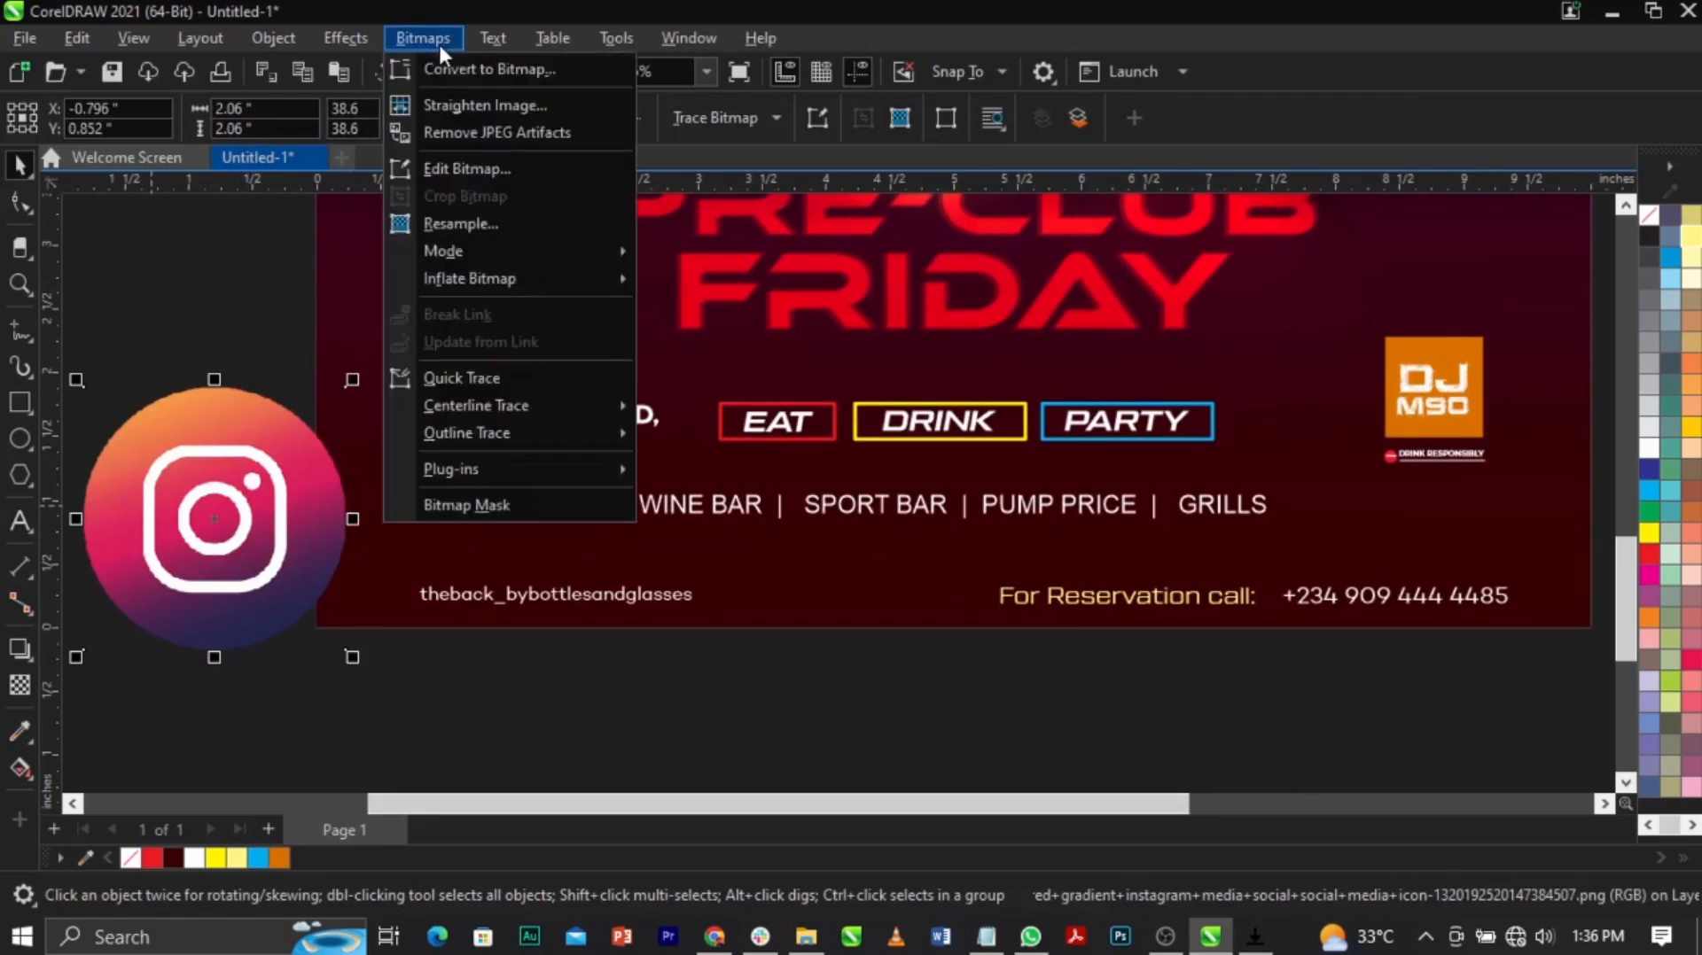
mouse_move(488, 252)
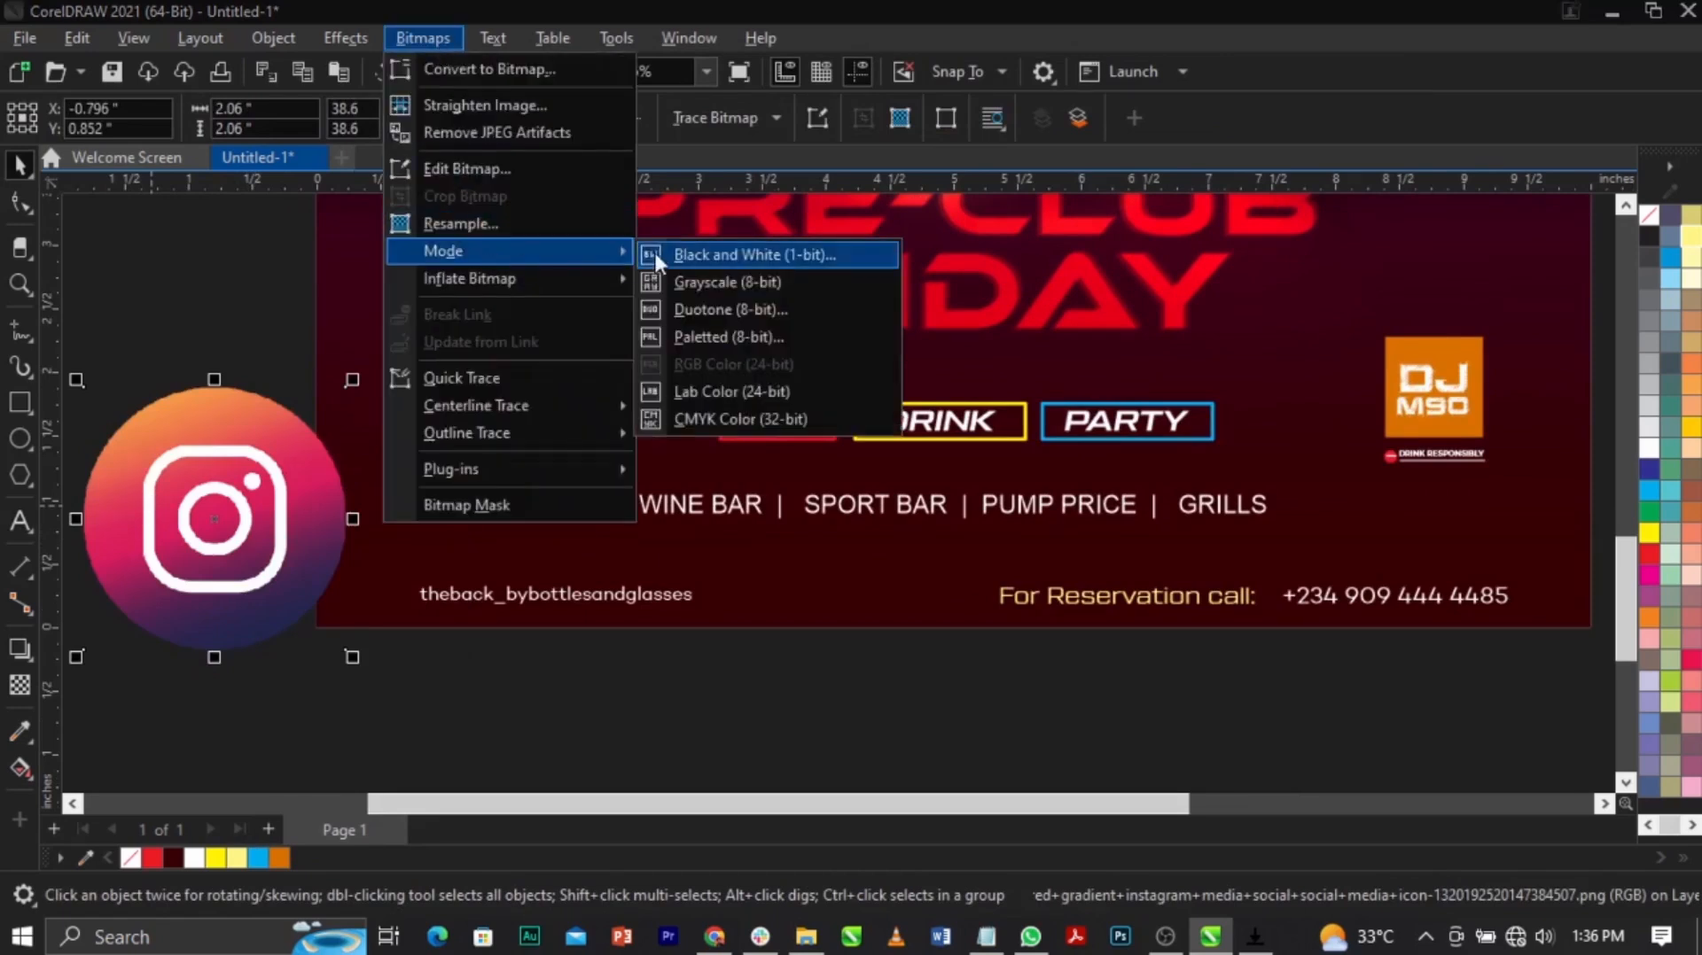
left_click(657, 256)
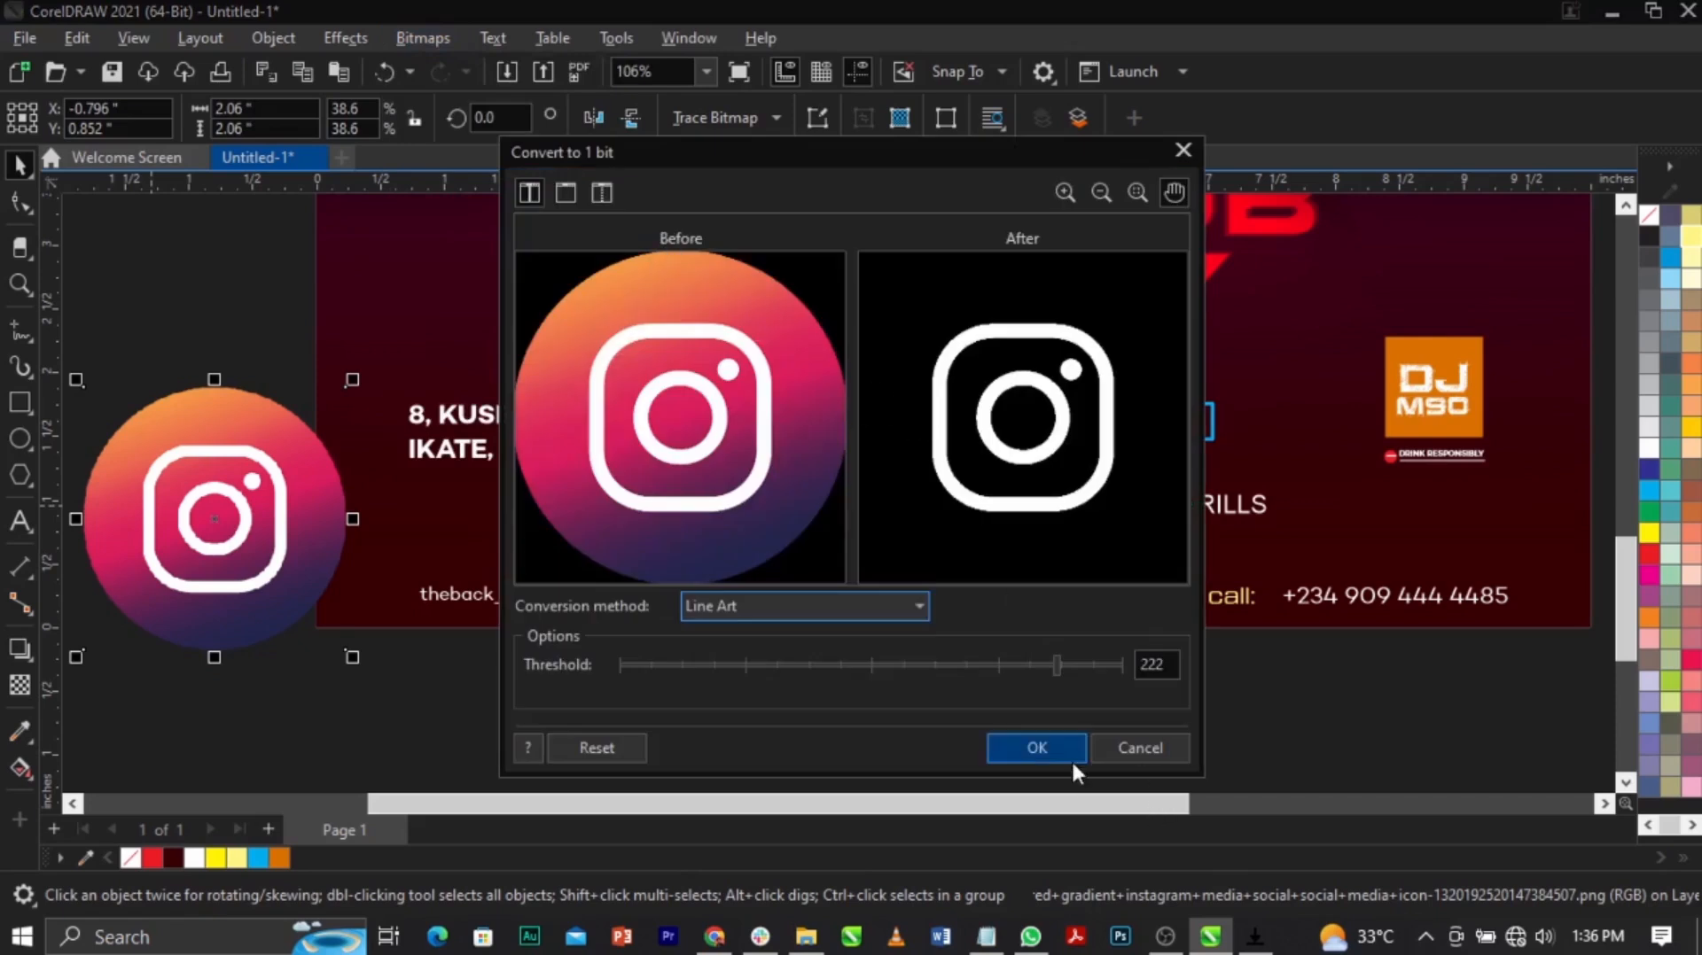
left_click(1071, 759)
Step: Outline-trace the black-and-white icon as line art with detail 100, smoothing 25 and corner smoothness 0
left_click(727, 117)
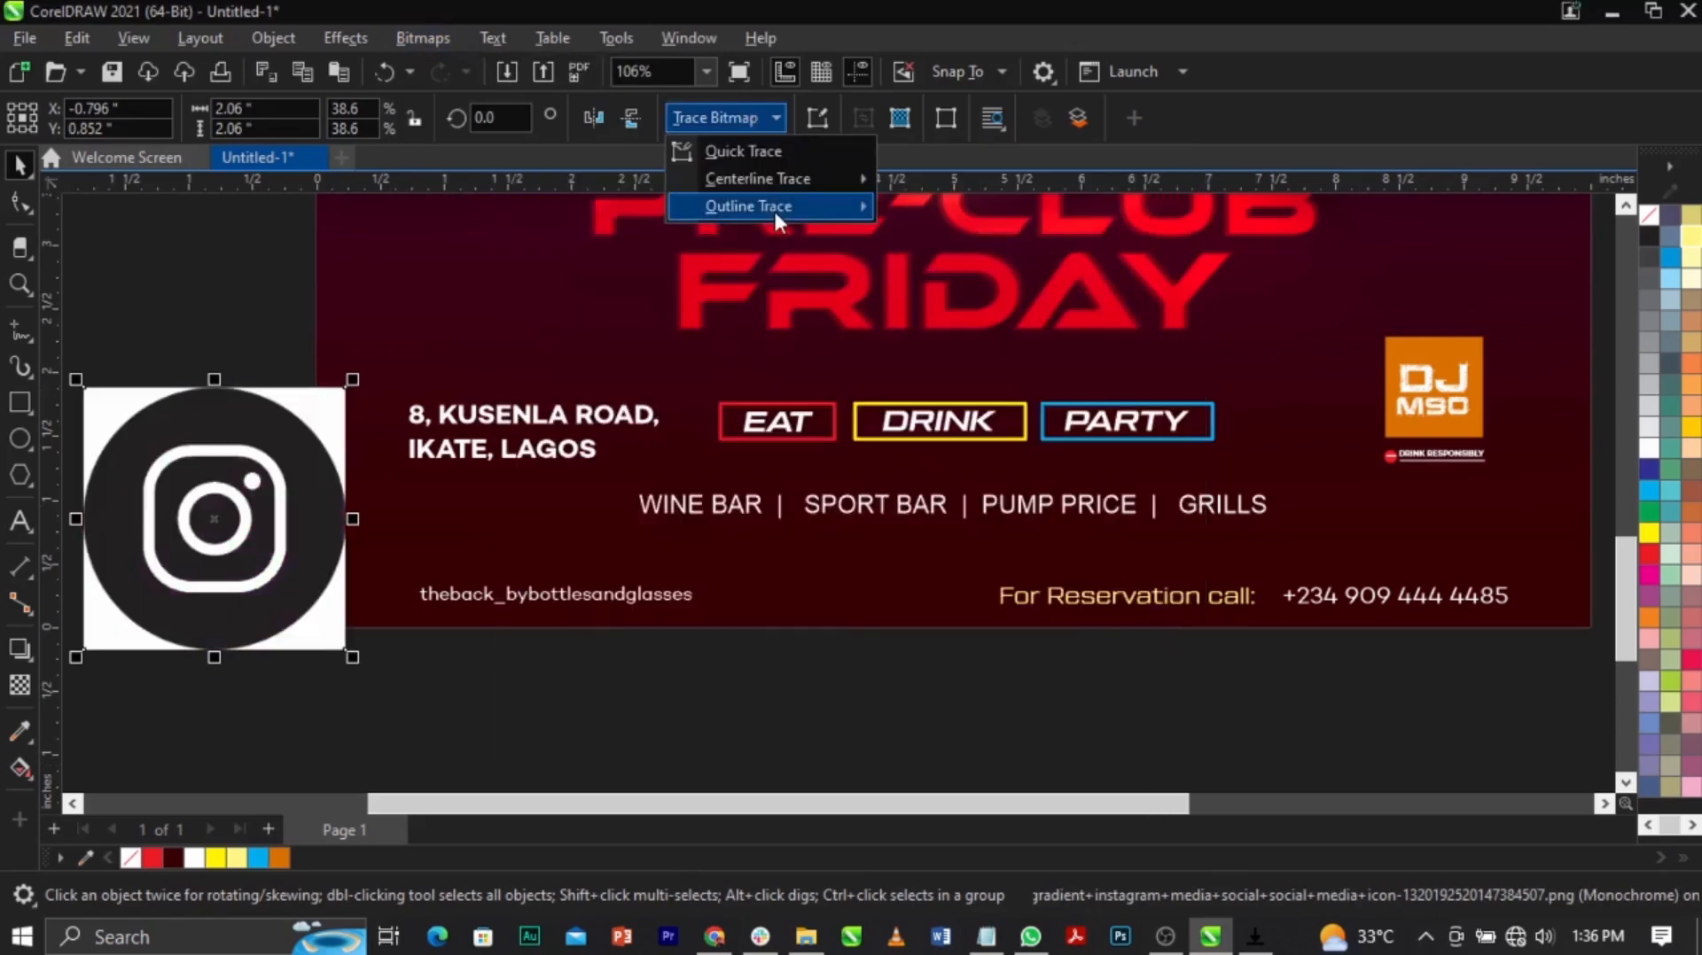
mouse_move(773, 209)
left_click(935, 221)
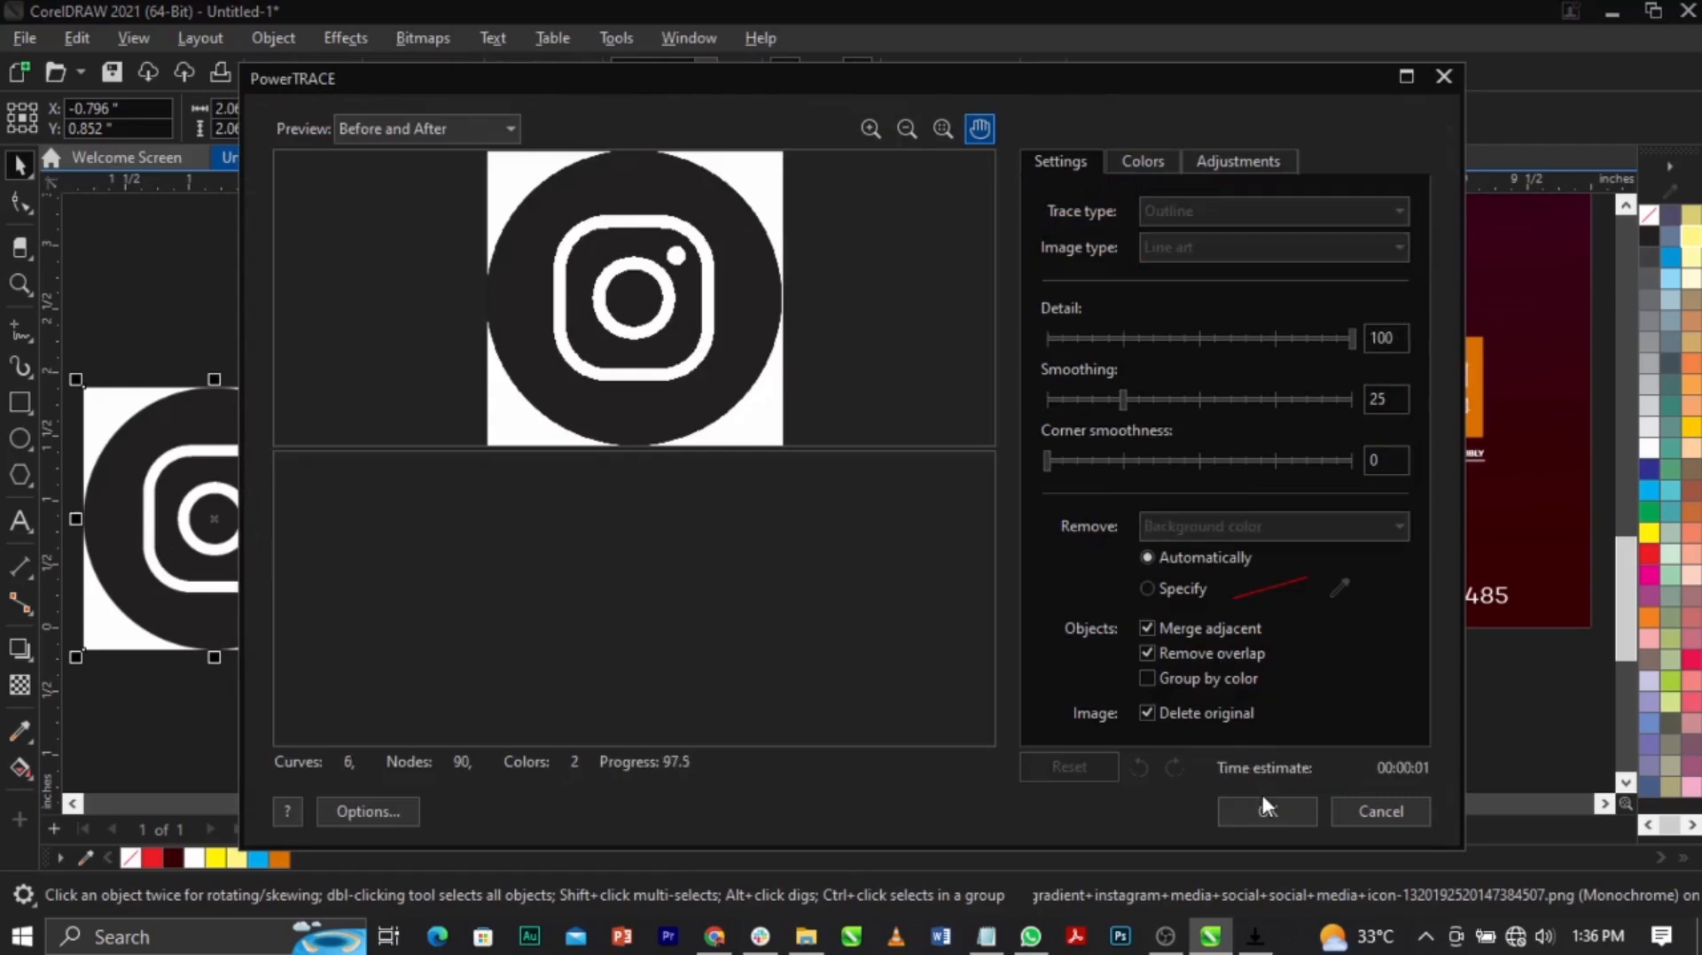
left_click(1296, 815)
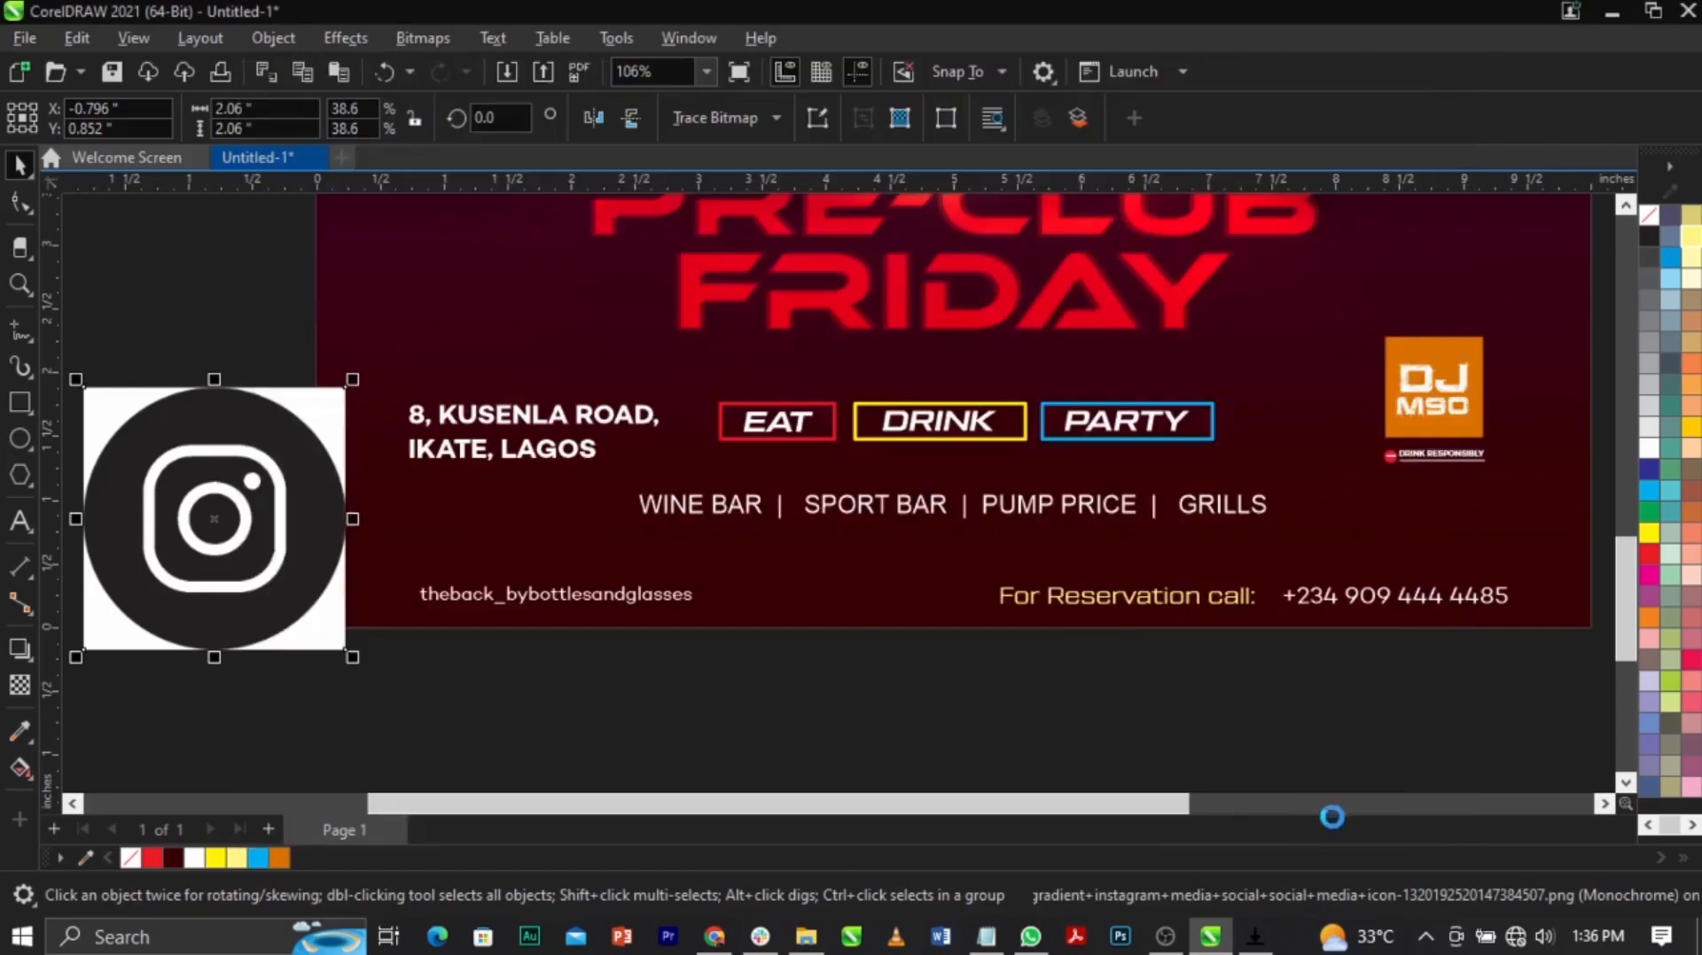
Step: Move the traced icon away from the flyer, clear of the traced bitmap, and delete the square left behind
scroll(1227, 600, "down", 2)
left_click(573, 529)
left_click_drag(657, 445, 425, 497)
key("ctrl+z")
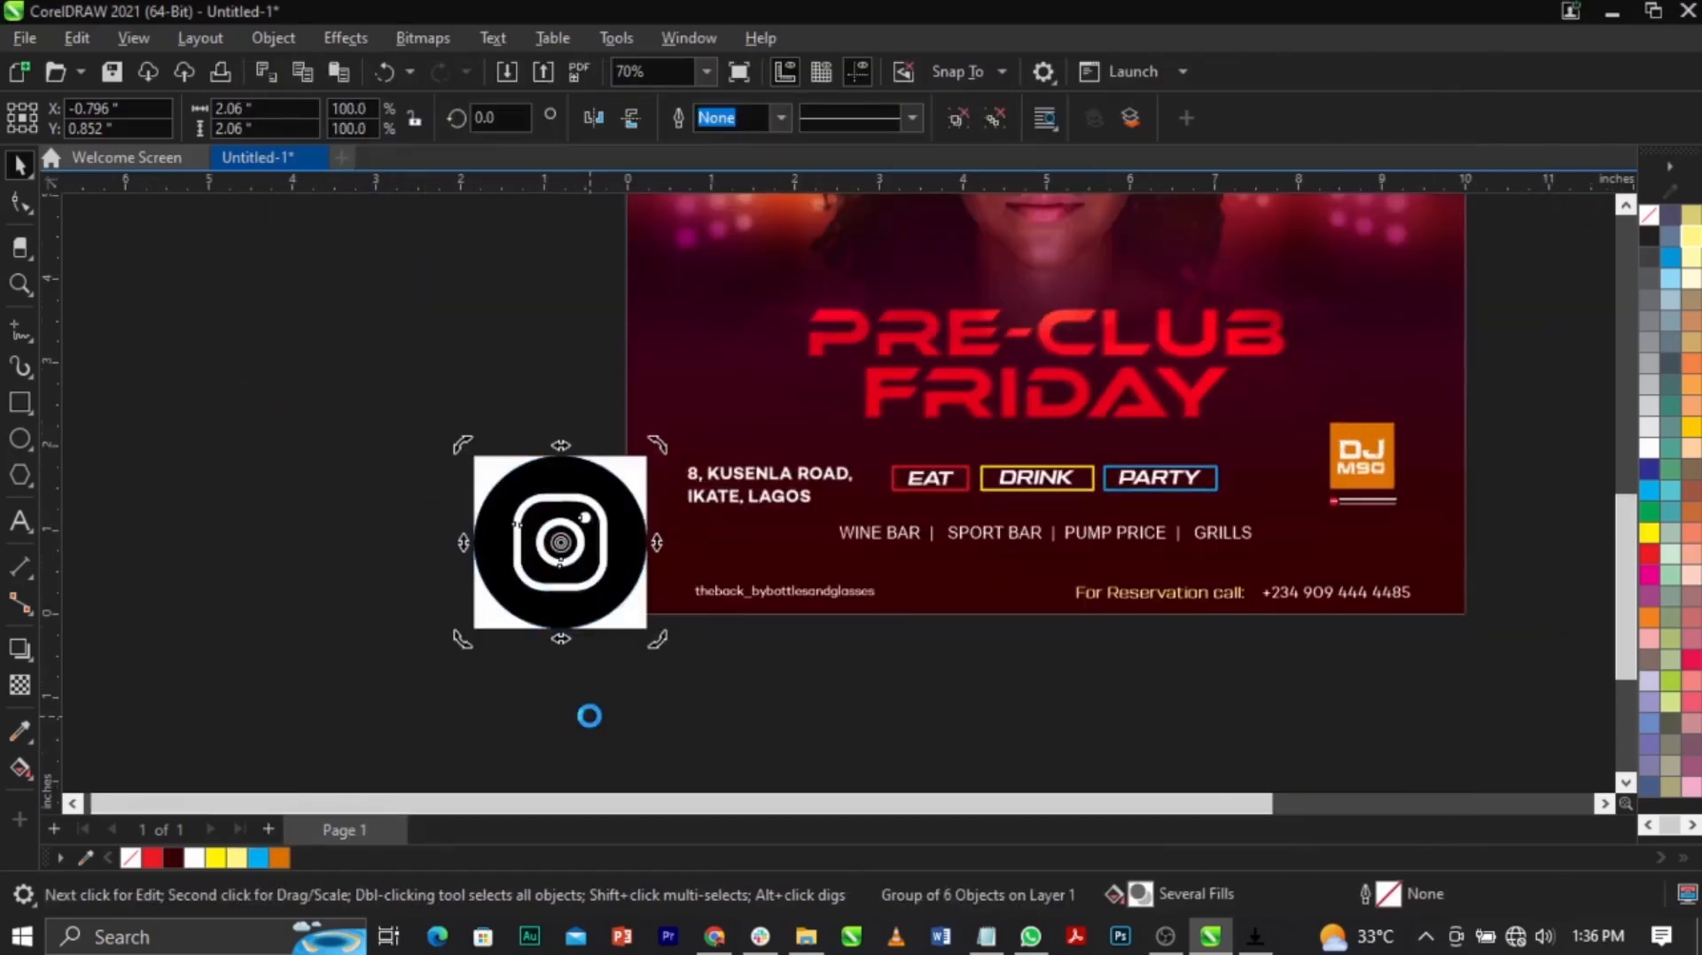
left_click_drag(619, 580, 377, 579)
left_click(568, 577)
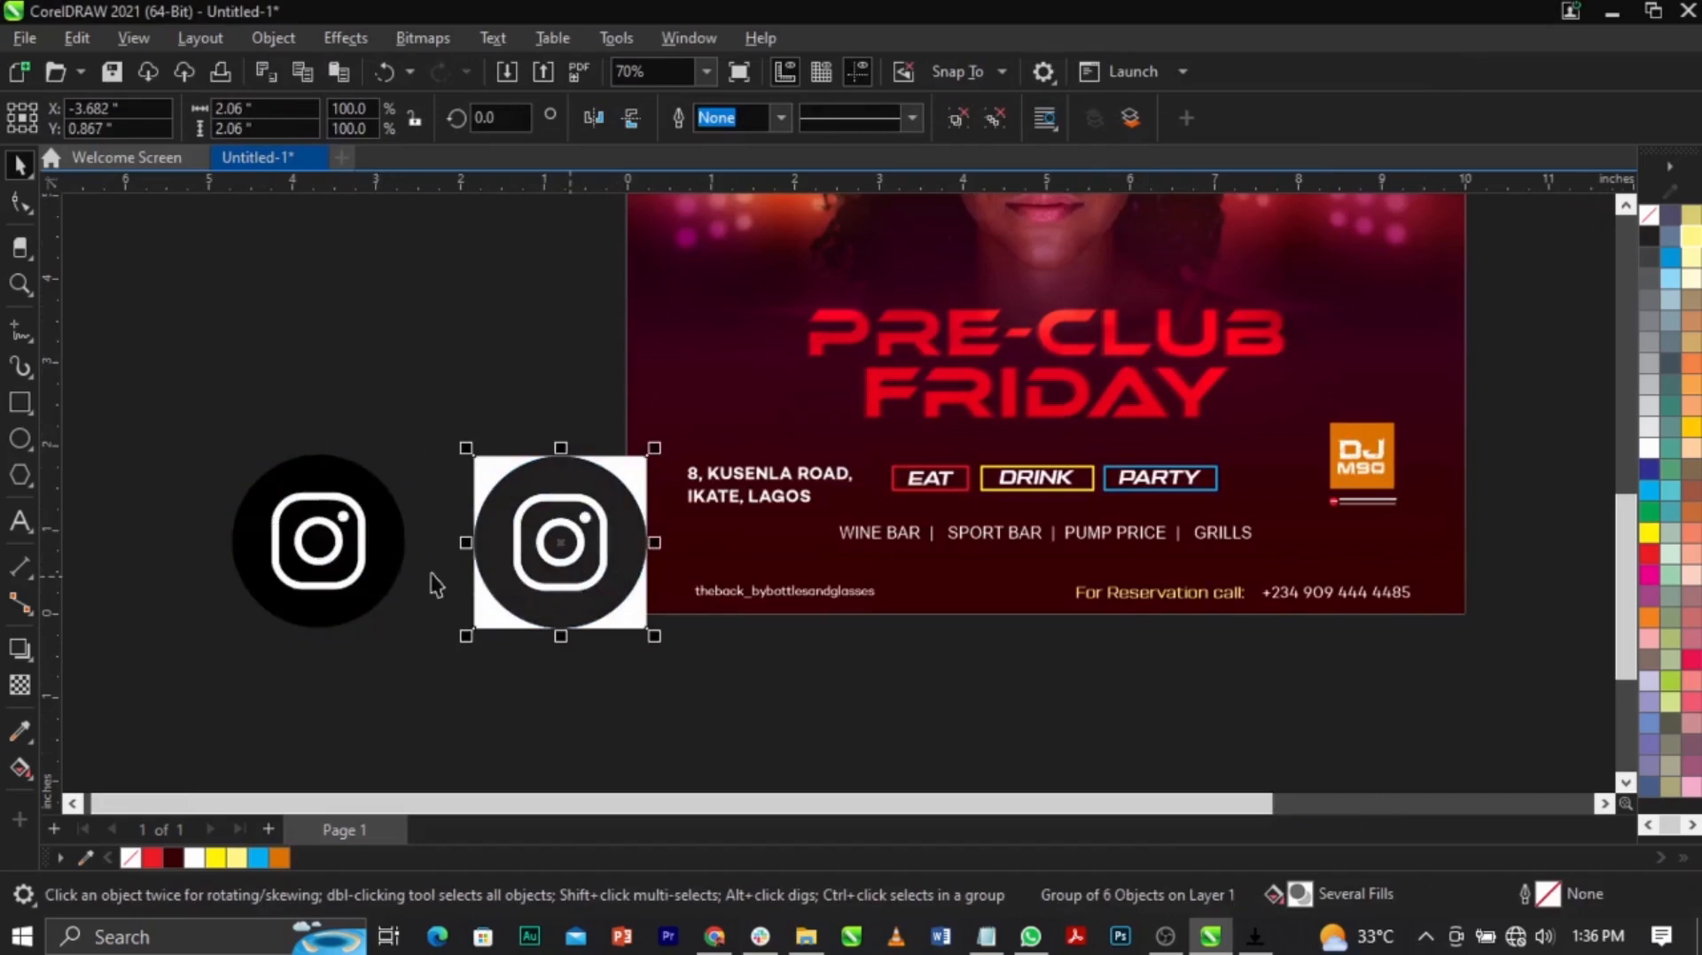
key("Delete")
Step: Ungroup the traced icon and delete the dark pieces inside the camera outline
left_click(360, 569)
key("ctrl+u")
left_click(478, 312)
scroll(281, 524, "up", 2)
left_click(321, 523)
key("Delete")
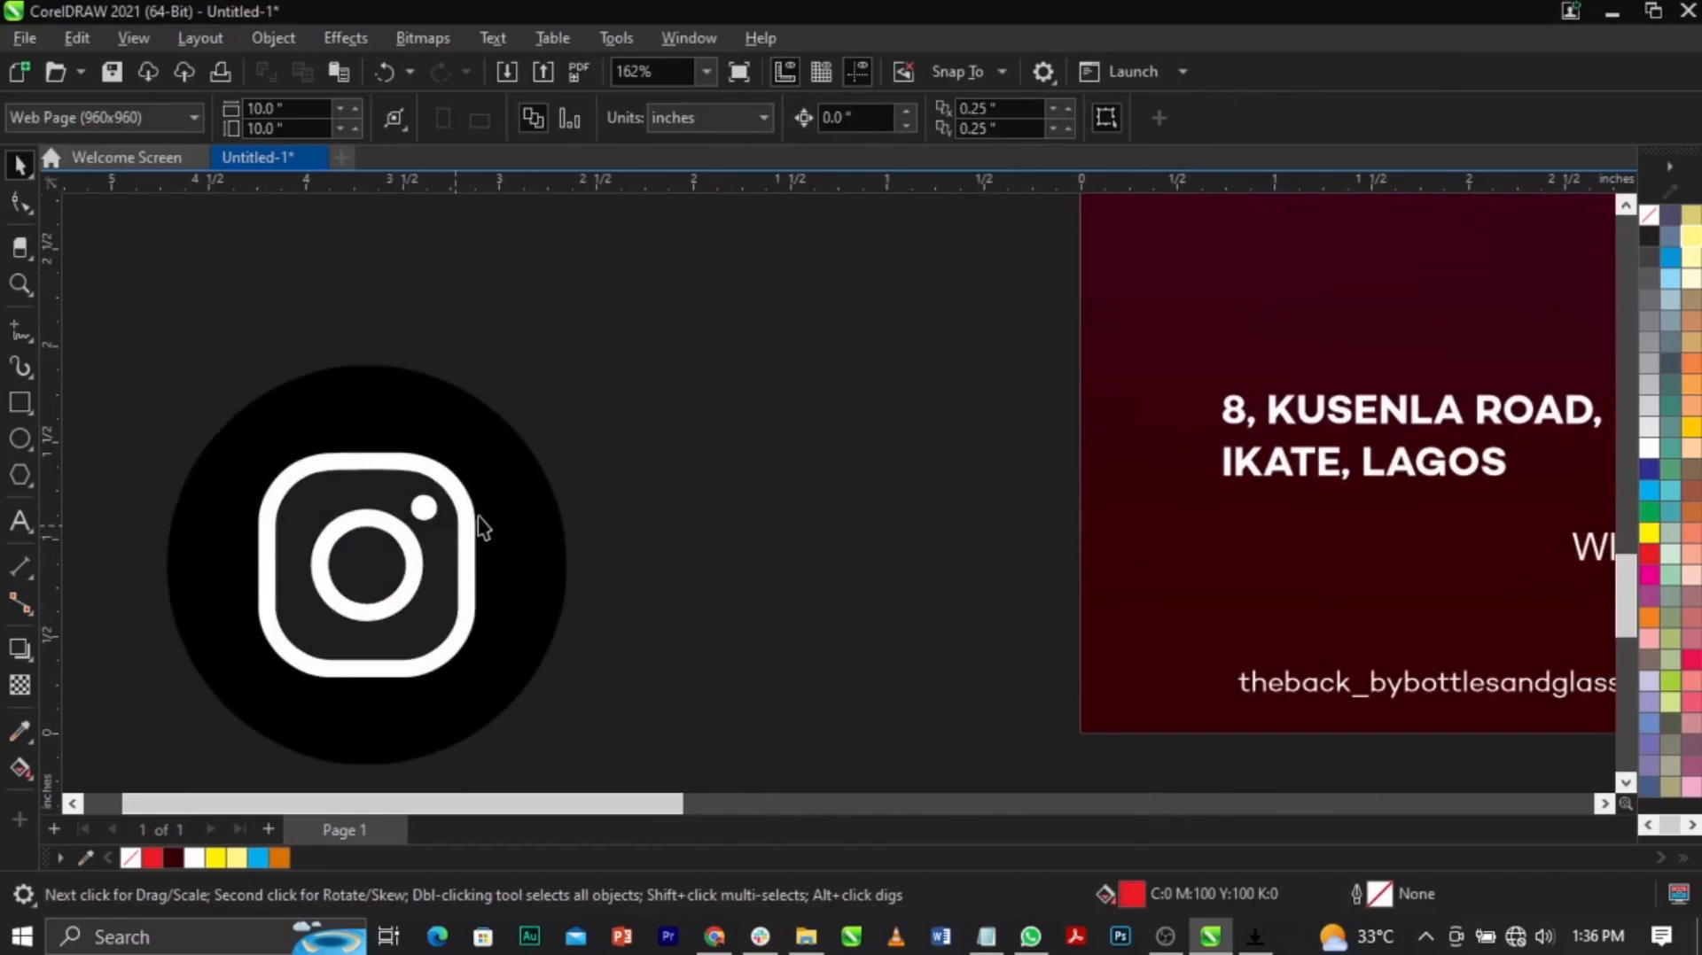
Step: Fill all the remaining icon pieces white
left_click(543, 497)
scroll(653, 470, "down", 2)
left_click_drag(714, 390, 323, 683)
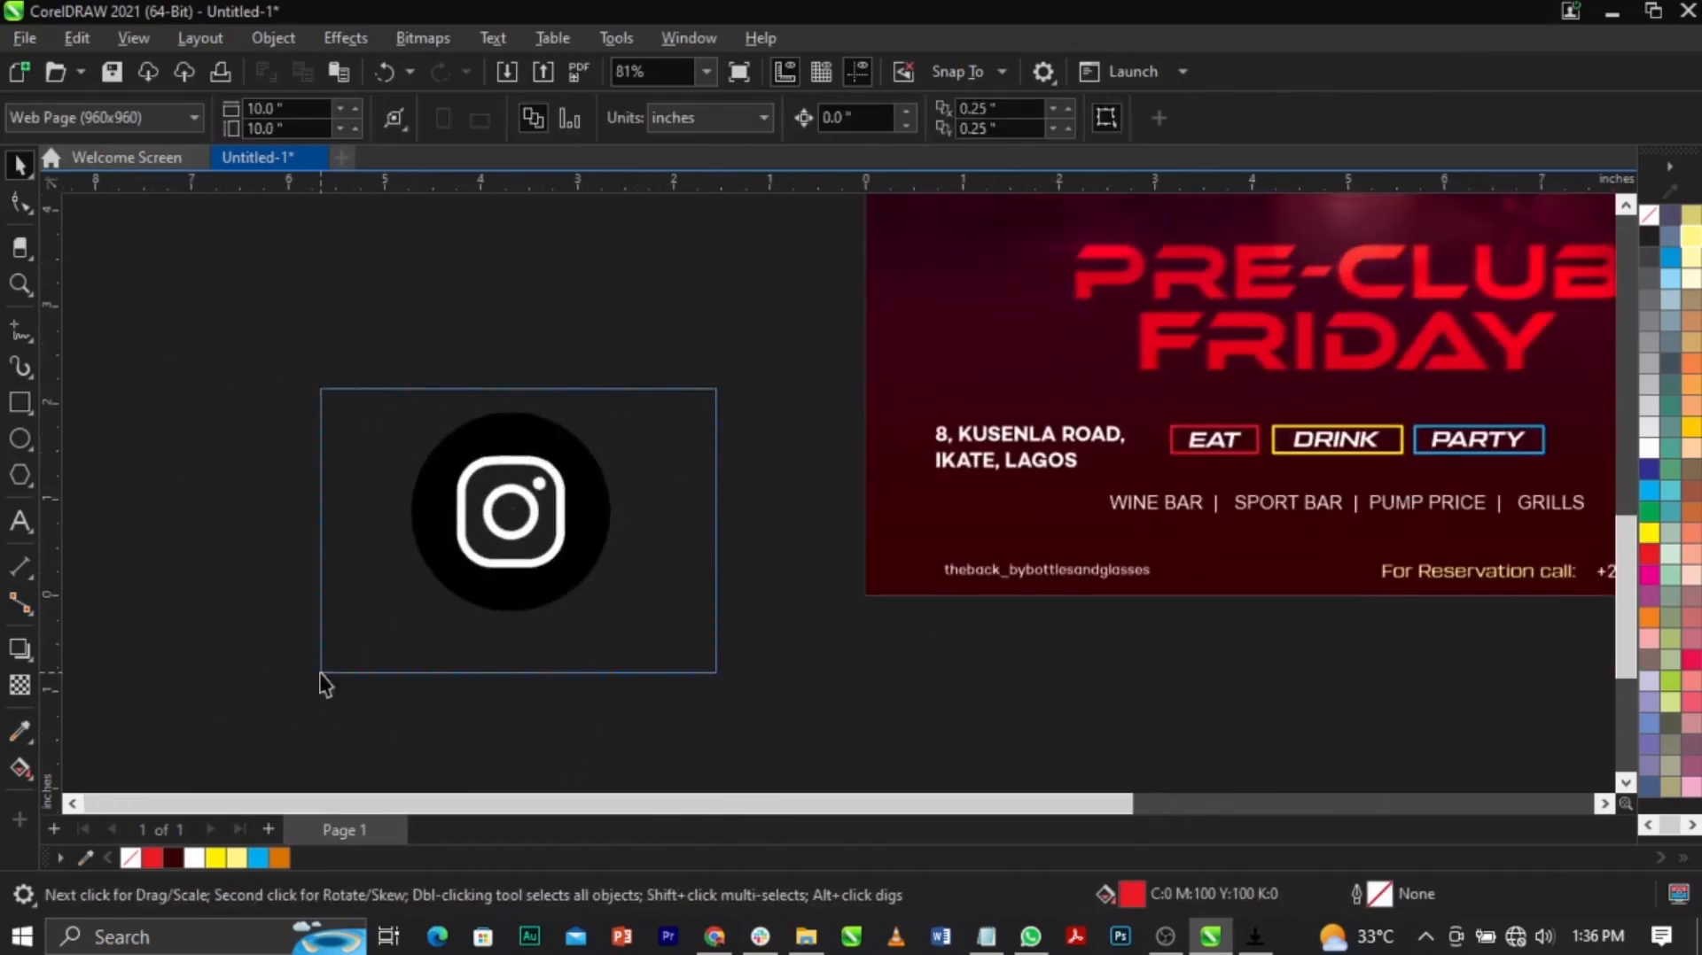
left_click(1645, 449)
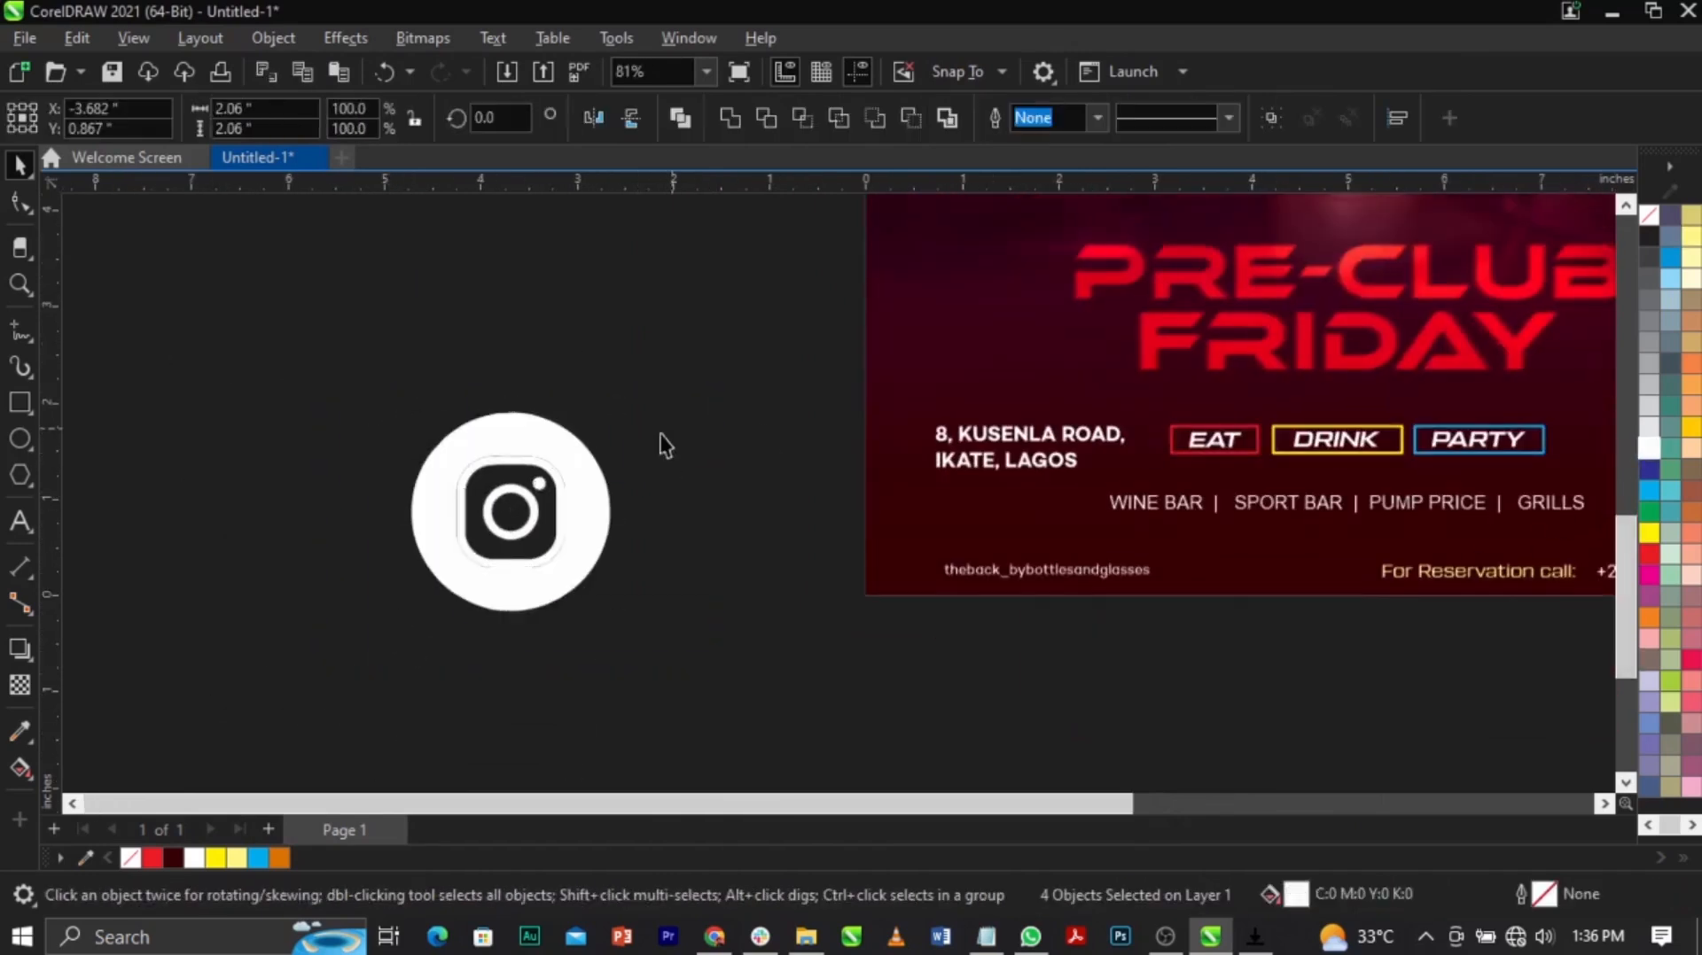
Step: Undo the white fill, the piece deletions and the ungrouping of the icon
left_click(676, 440)
scroll(522, 509, "up", 2)
left_click(602, 531)
left_click(803, 529)
key("ctrl+z")
key("ctrl+z")
key("ctrl+z")
key("ctrl+z")
Step: Move the traced icon closer to the flyer, ungroup it, and delete its white camera frame, lens ring and dot
left_click(917, 529)
left_click_drag(676, 486, 926, 460)
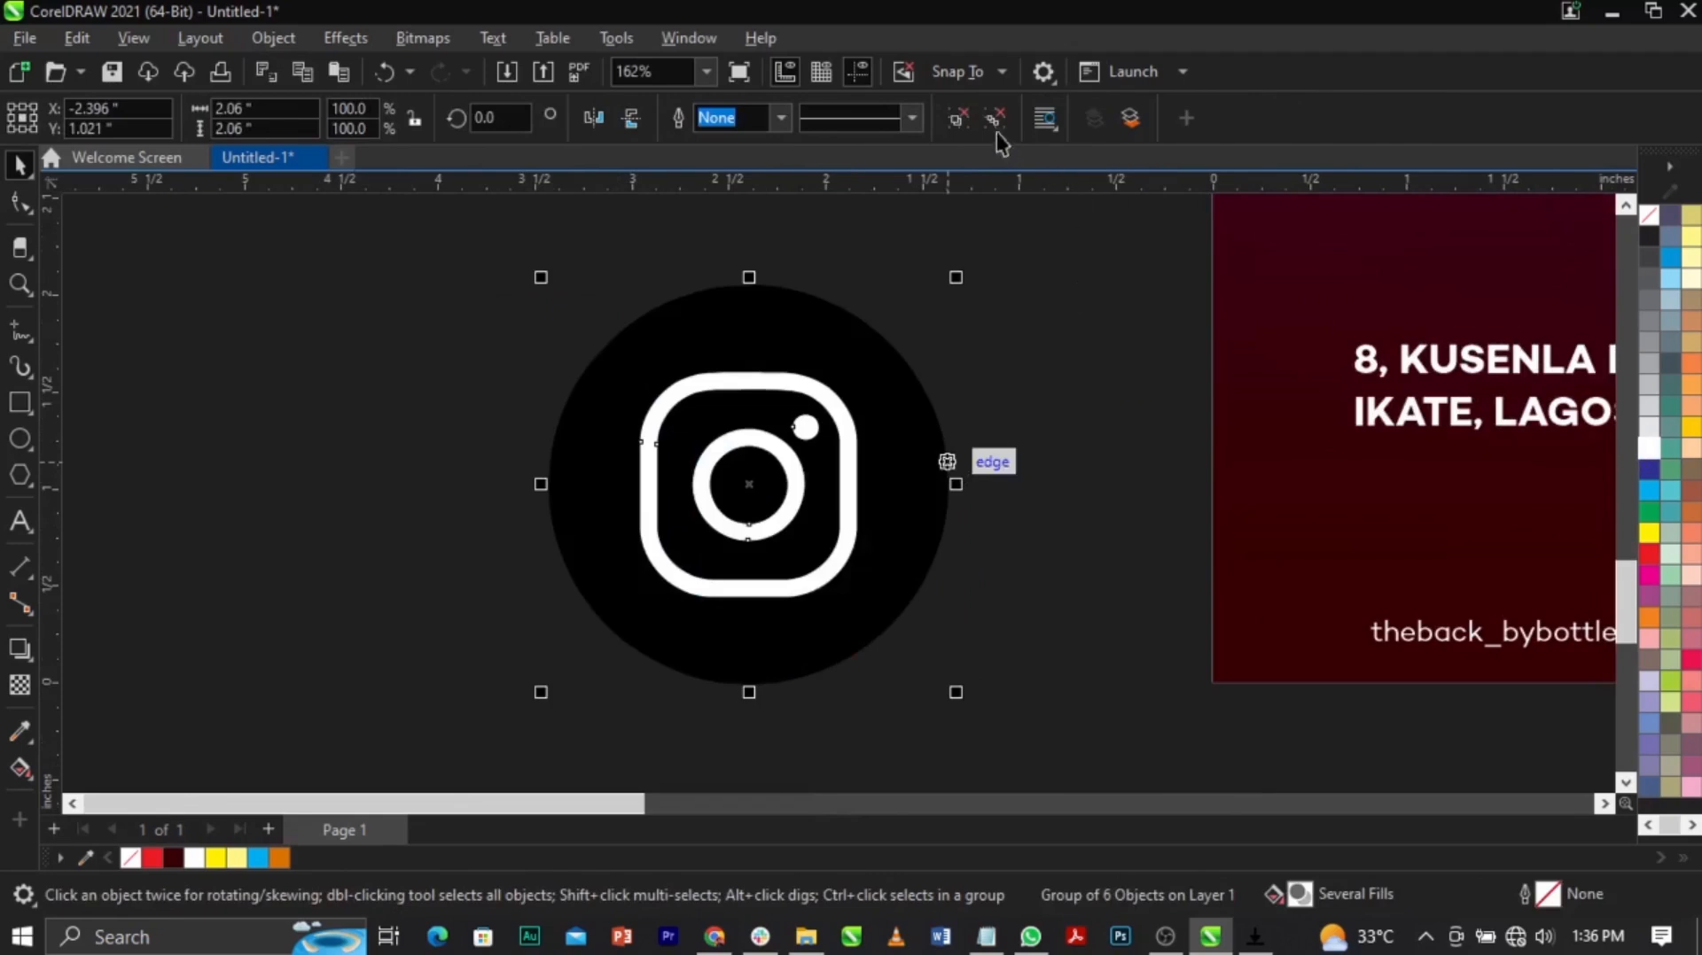
left_click(1033, 285)
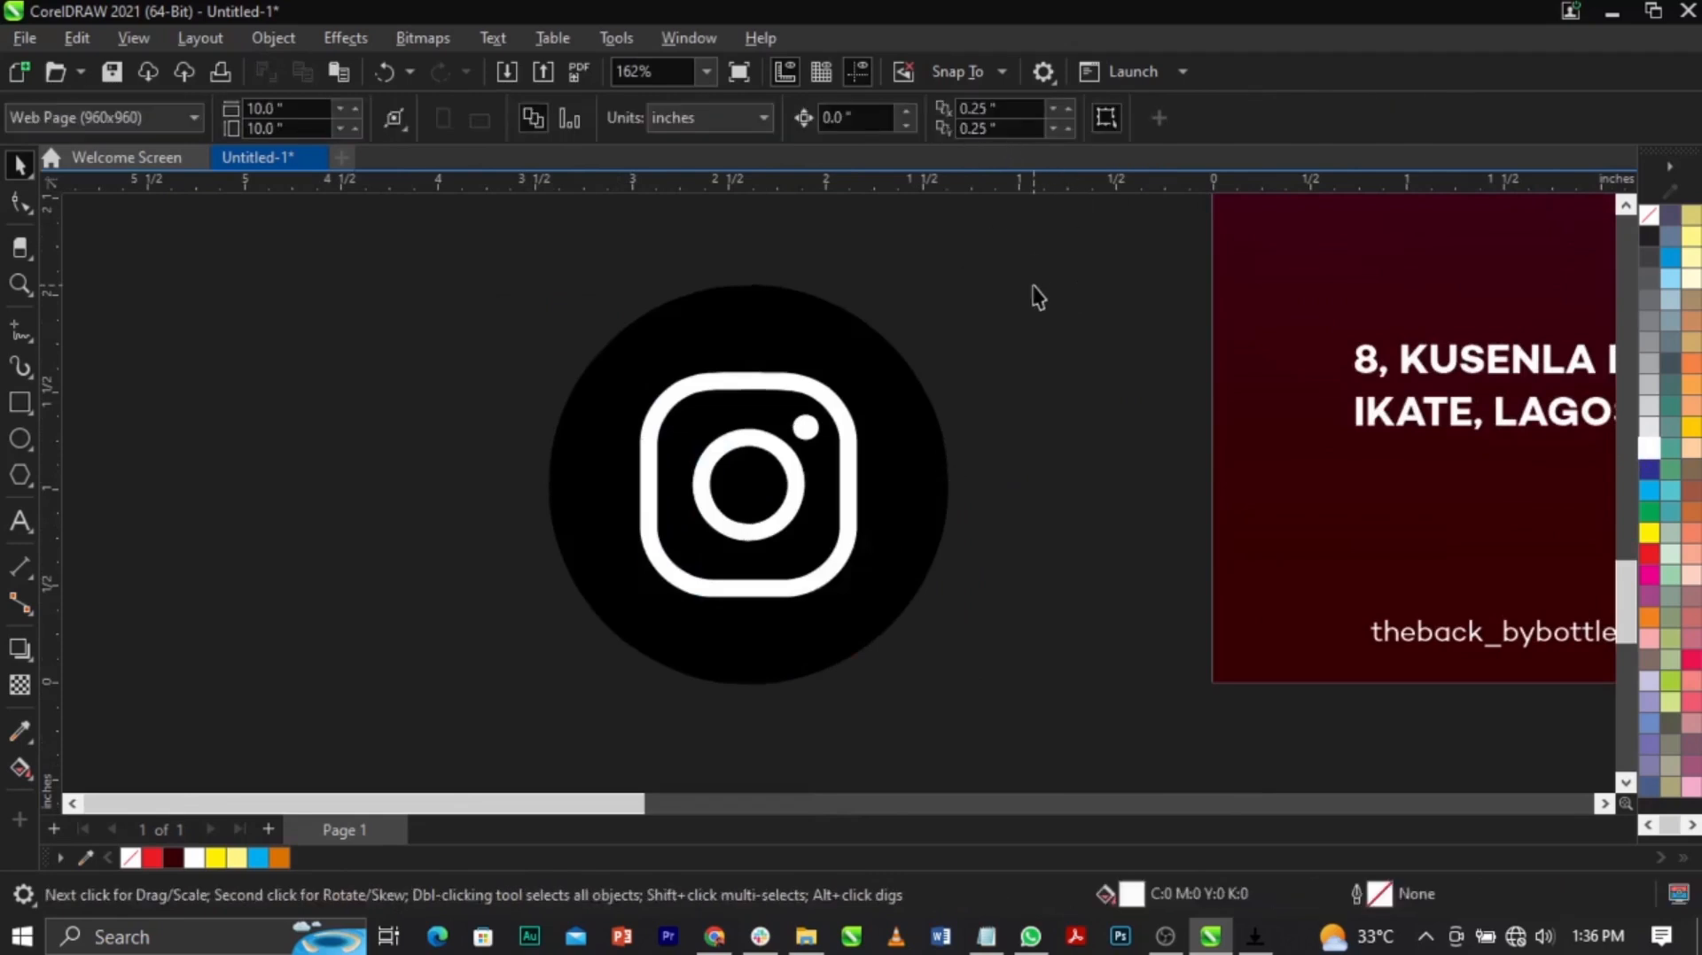
left_click(847, 465)
key("Delete")
left_click(792, 485)
key("Delete")
left_click(805, 429)
key("Delete")
Step: Group the remaining icon pieces, shrink them to about 0.126 in, place them before the Instagram handle and fill them white
left_click_drag(1042, 230, 404, 713)
left_click_drag(955, 692, 1348, 634)
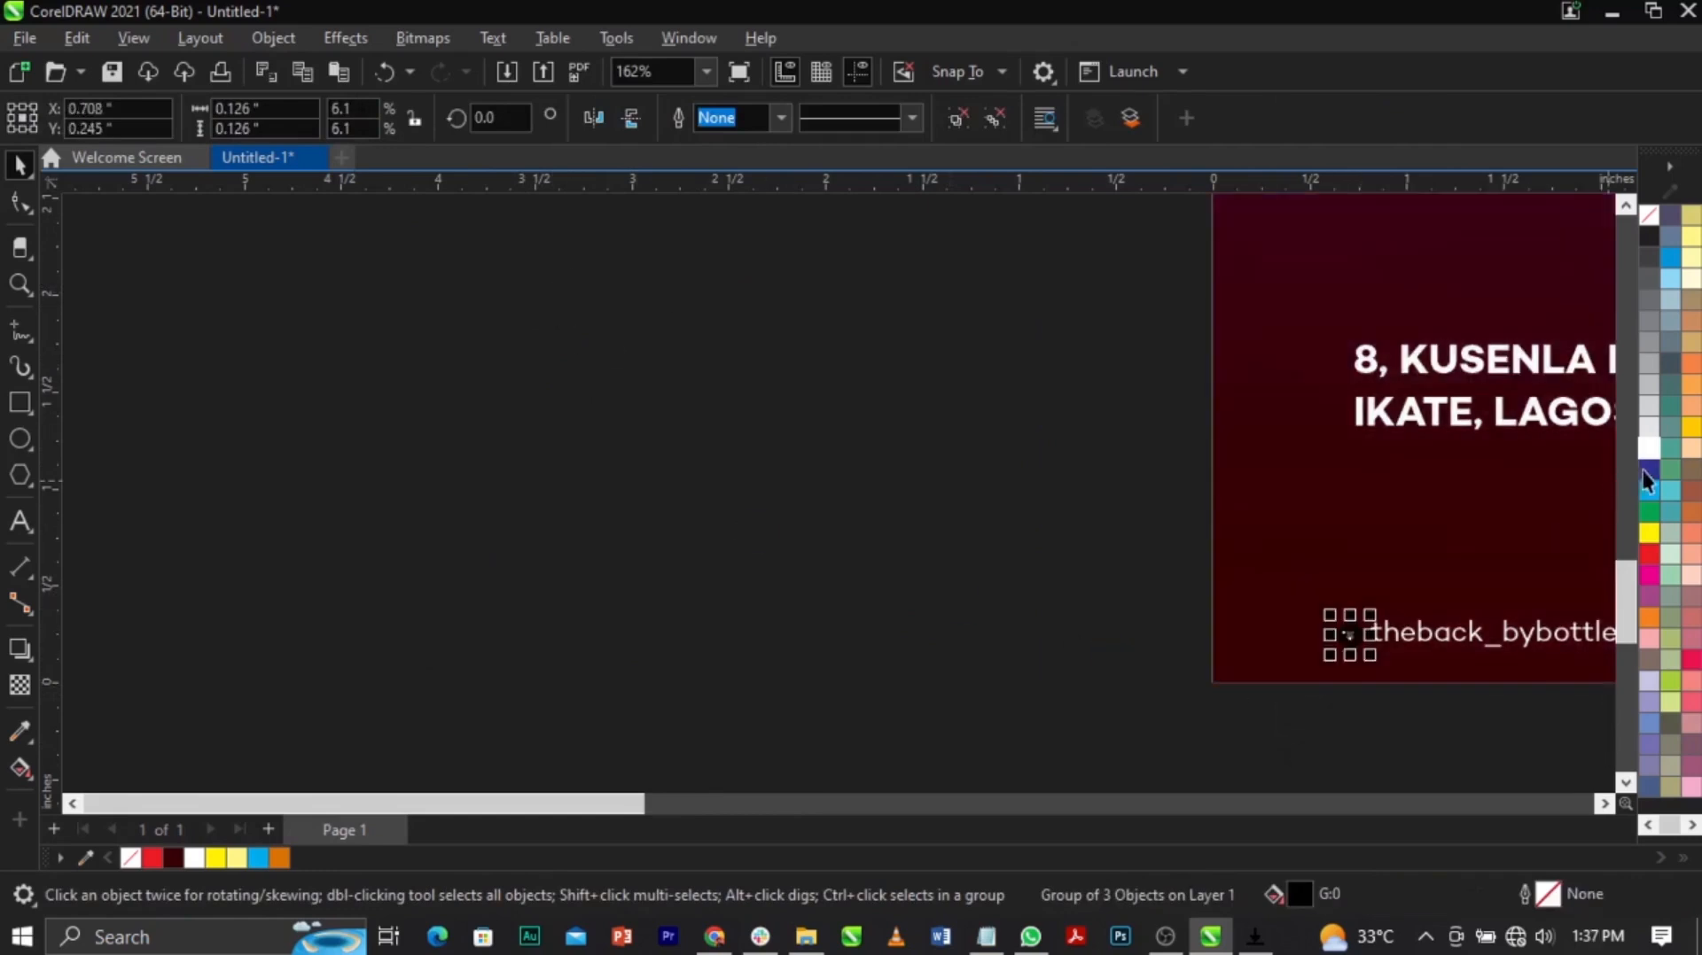
left_click(887, 546)
scroll(888, 547, "down", 2)
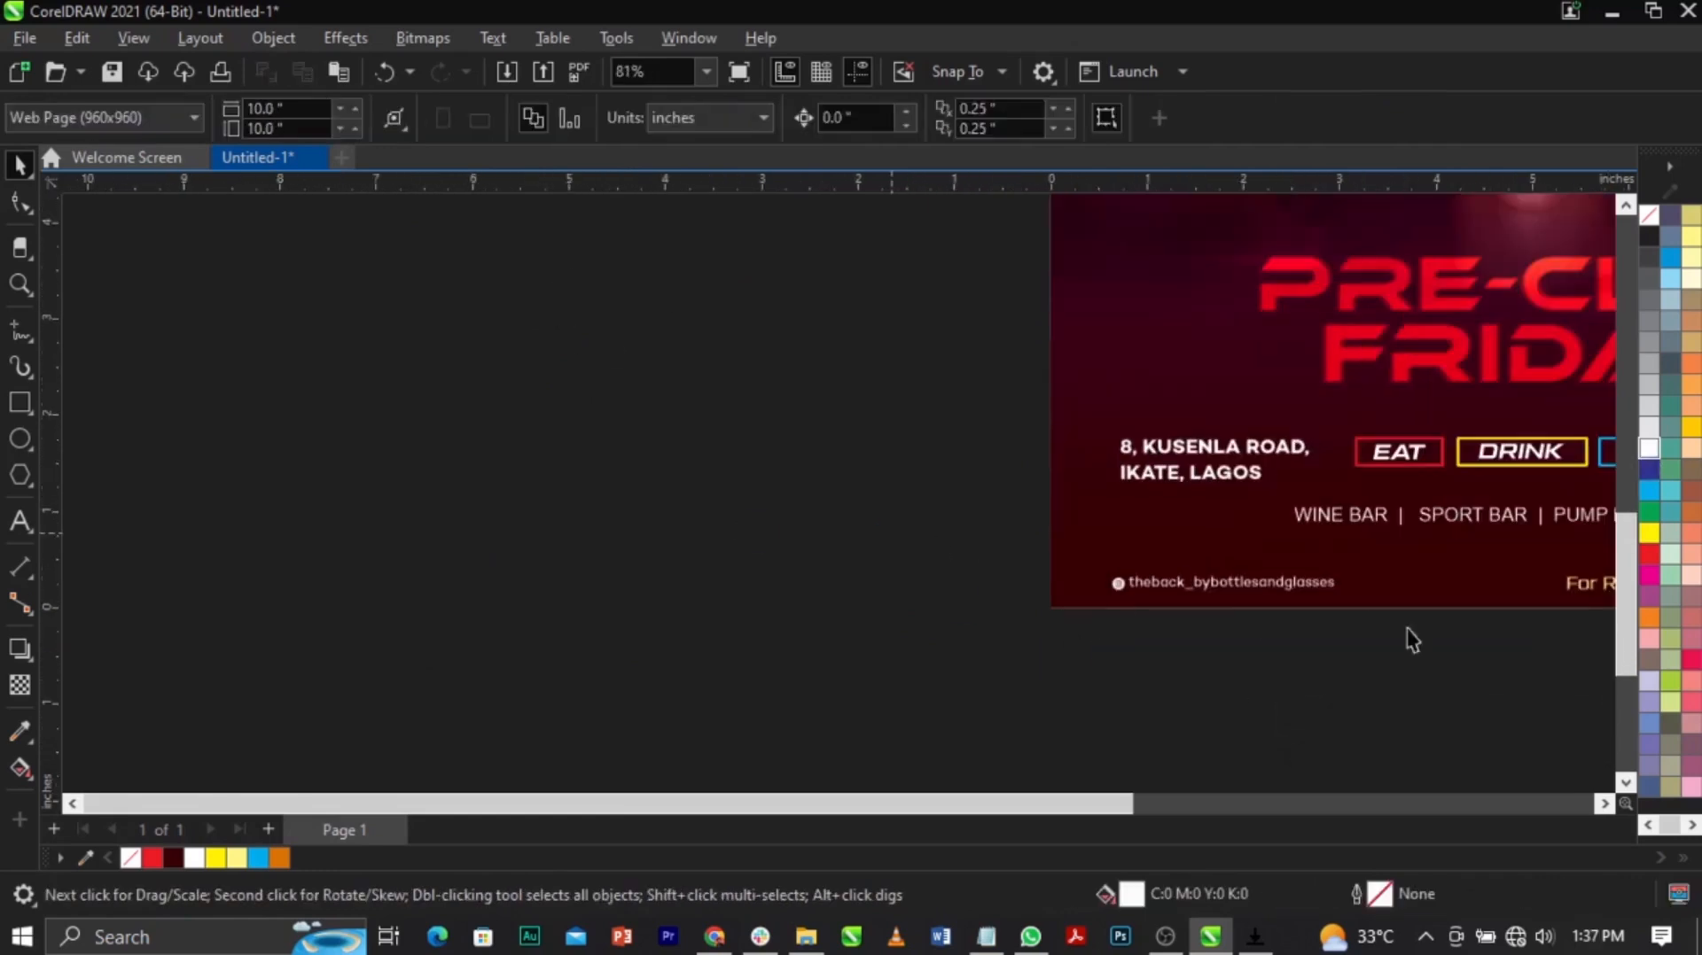
Step: Enlarge the white Instagram icon to about 0.137 in and align it closely with the start of the handle
key("Tab")
left_click(1301, 584, "shift")
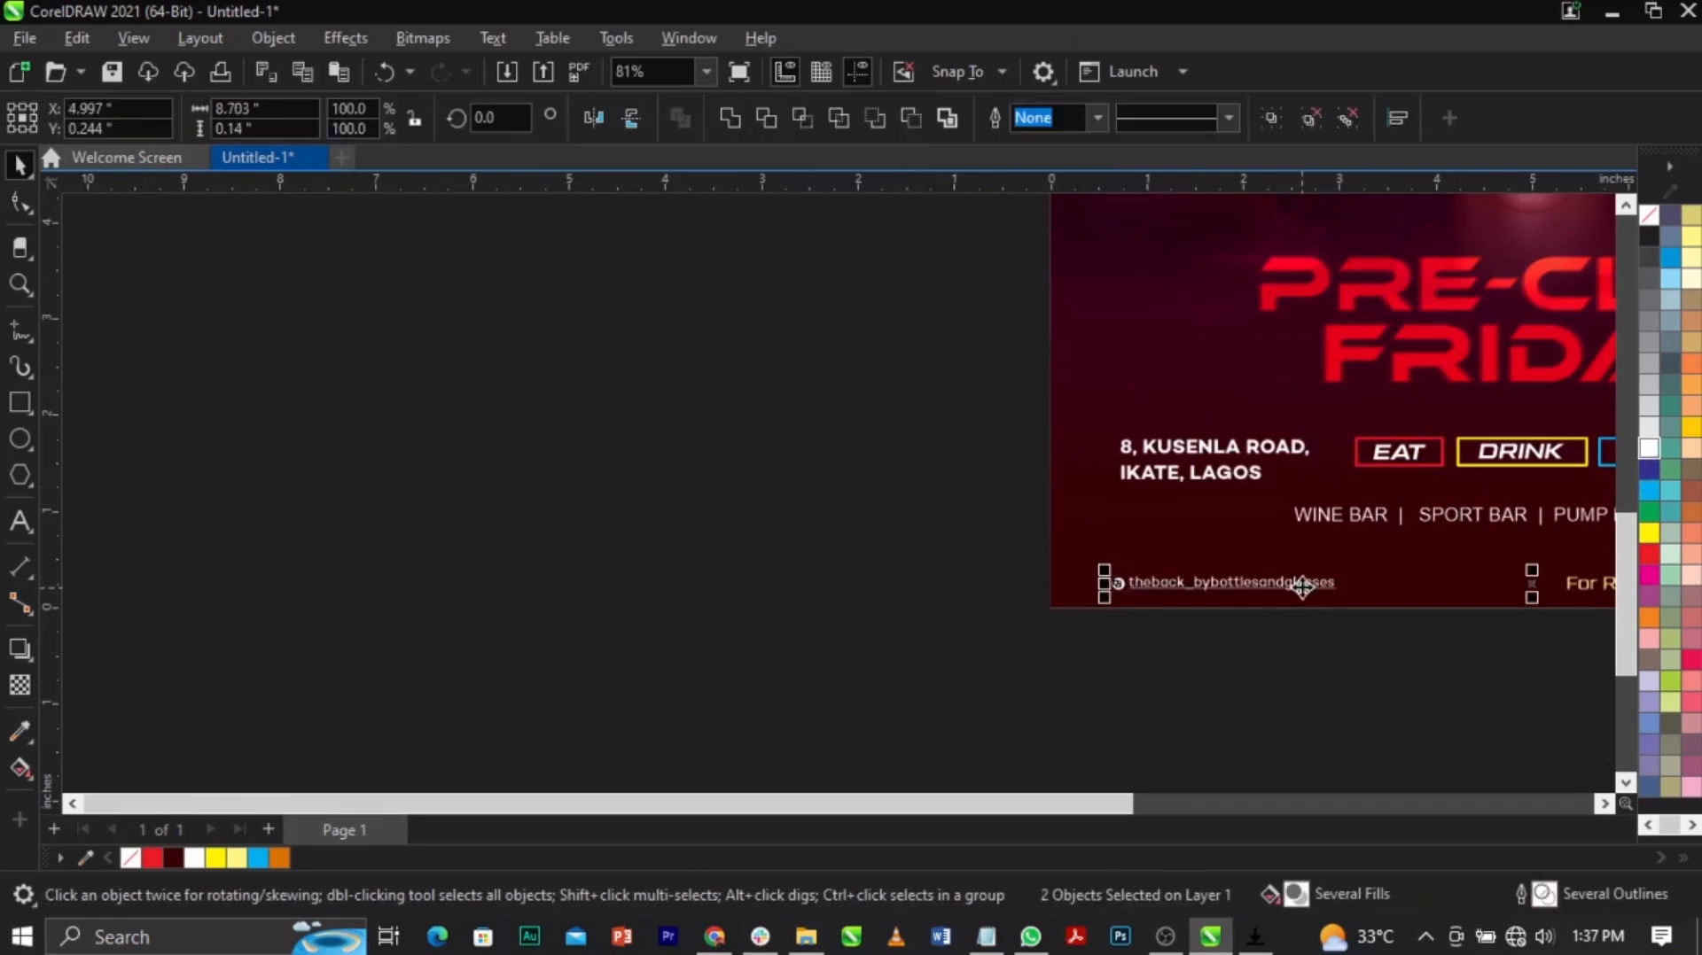
left_click(1293, 642)
key("F2")
left_click_drag(1091, 562, 1141, 594)
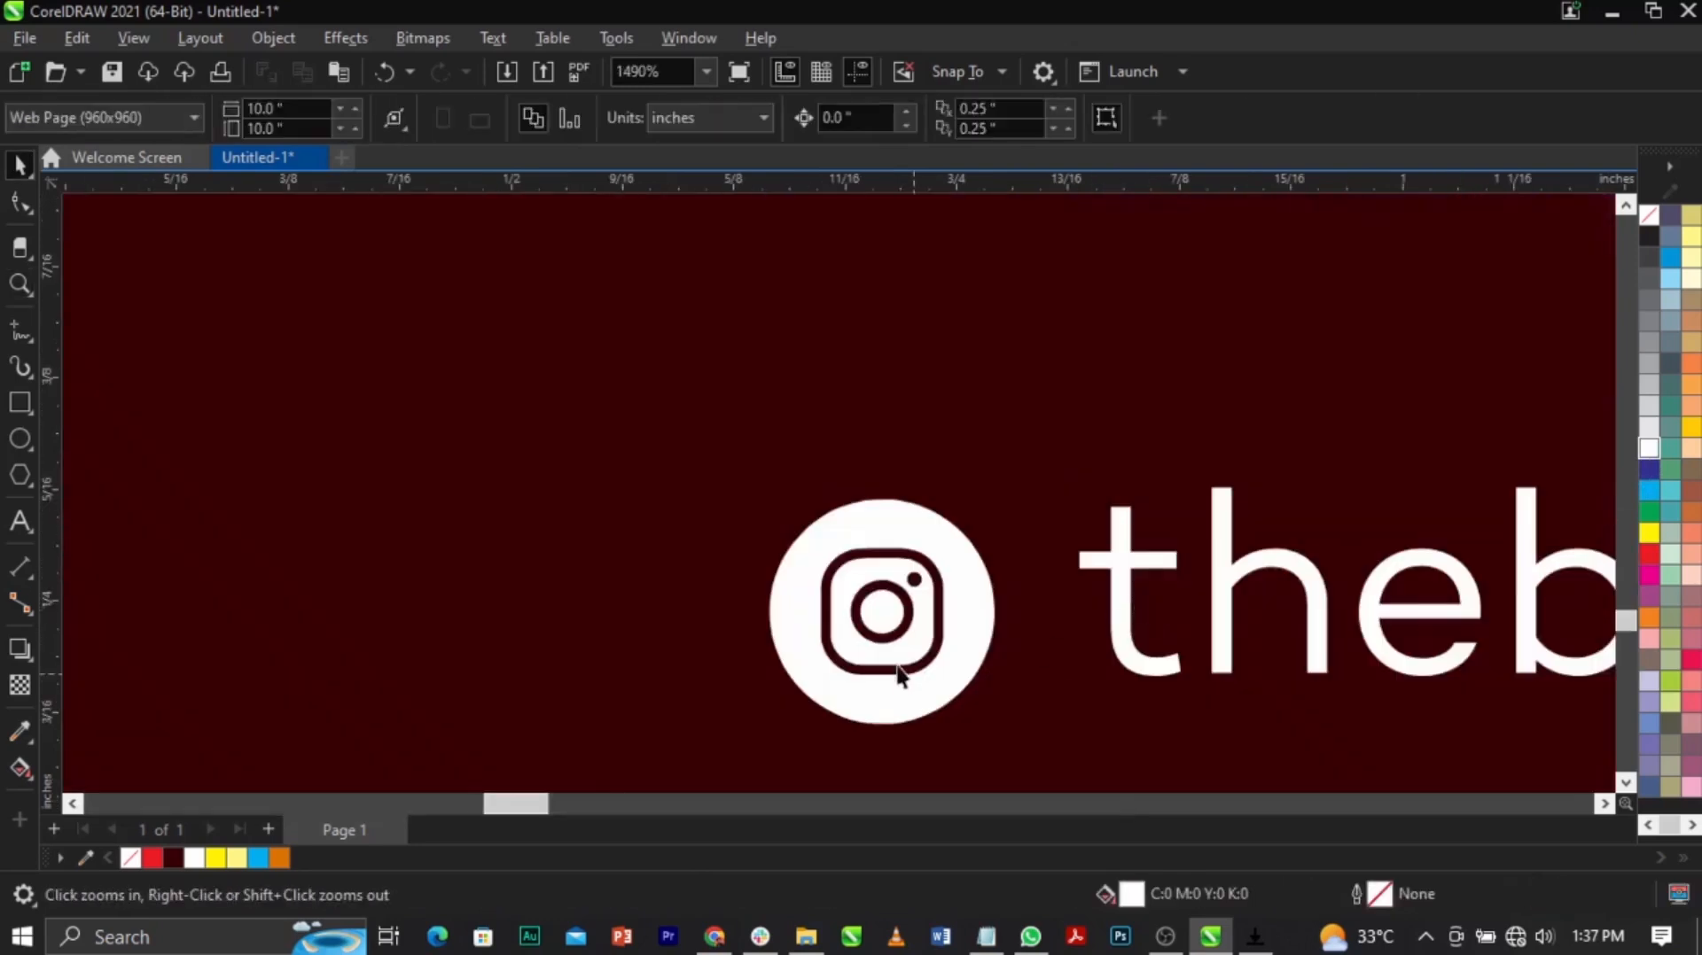
left_click(931, 663)
left_click_drag(946, 653, 968, 630)
mouse_move(1036, 702)
left_mouse_down()
mouse_move(1057, 750)
mouse_move(1038, 690)
left_mouse_up()
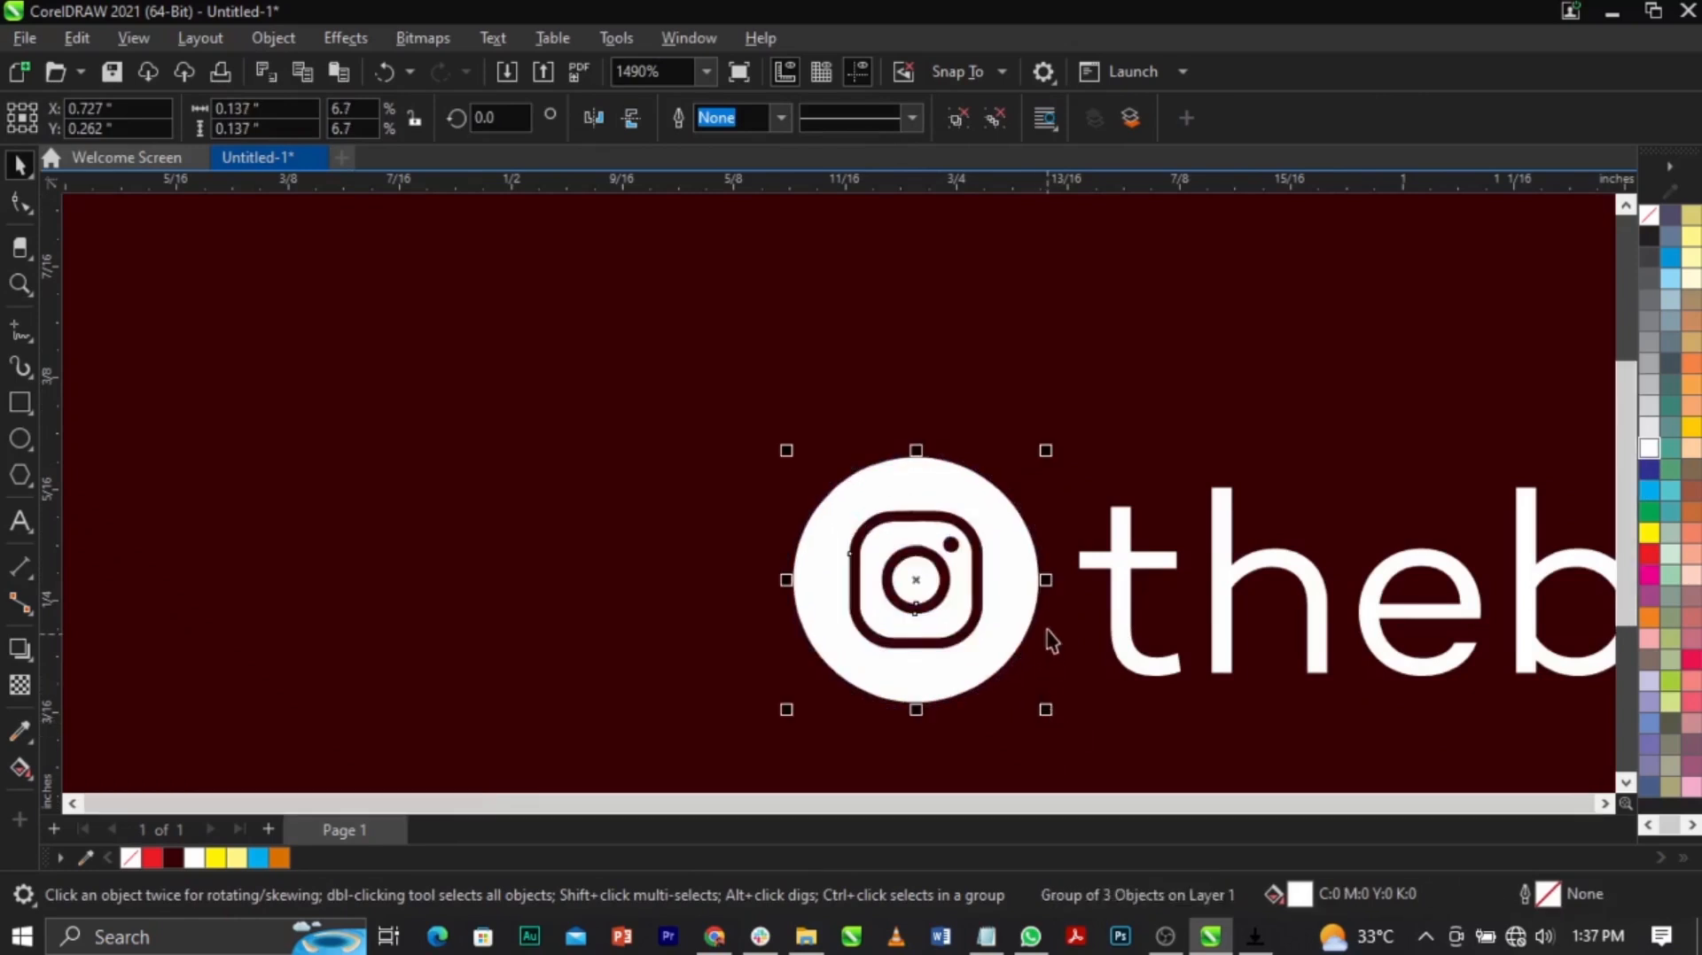
key("shift+F4")
left_click(1458, 528)
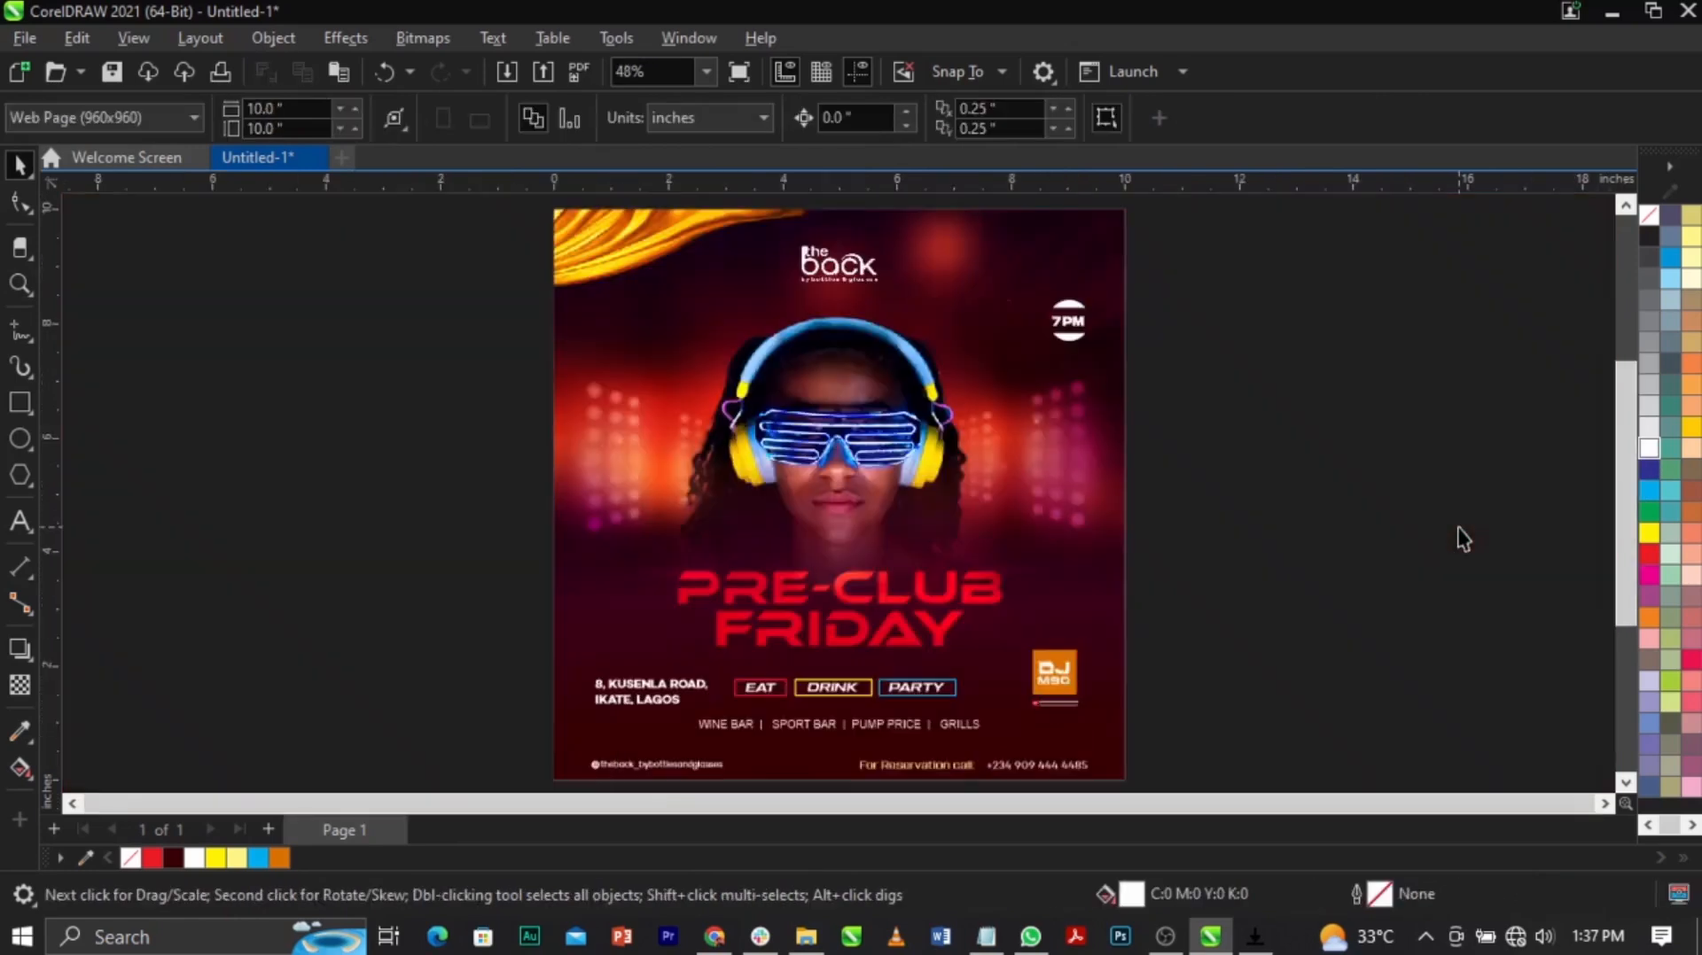
Step: Darken the lower gradient rectangle inside the background PowerClip to #1A0102 and finish editing its contents
left_click(1006, 493)
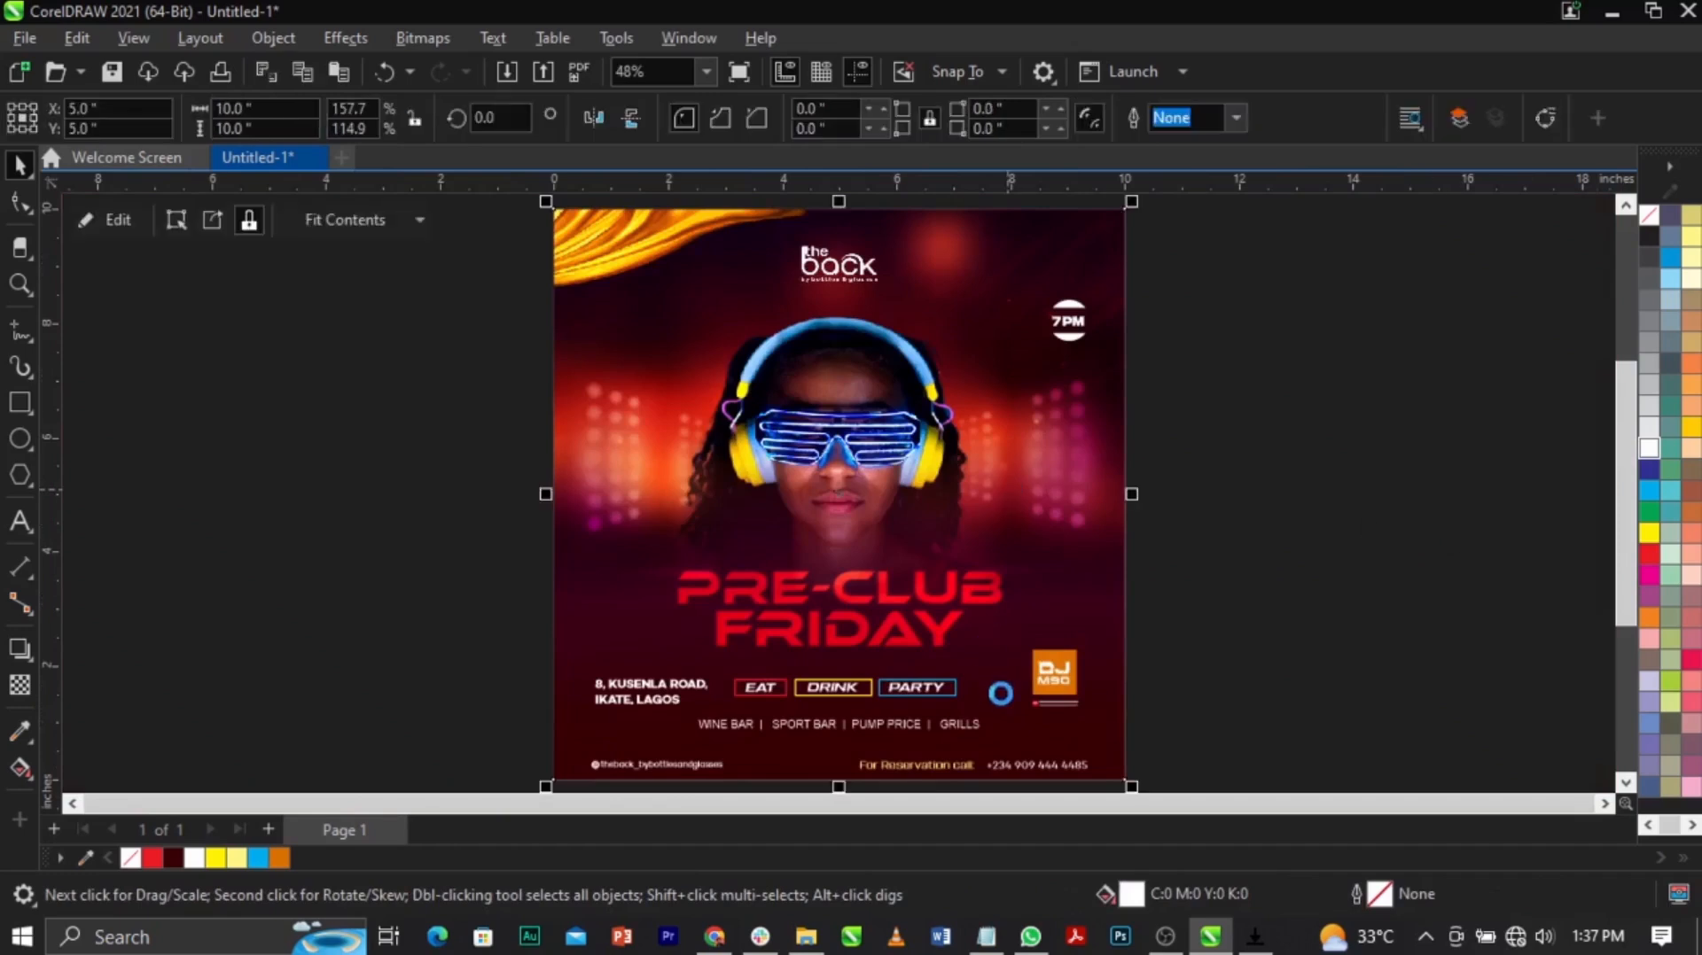
double_click(1010, 687)
left_click(934, 699)
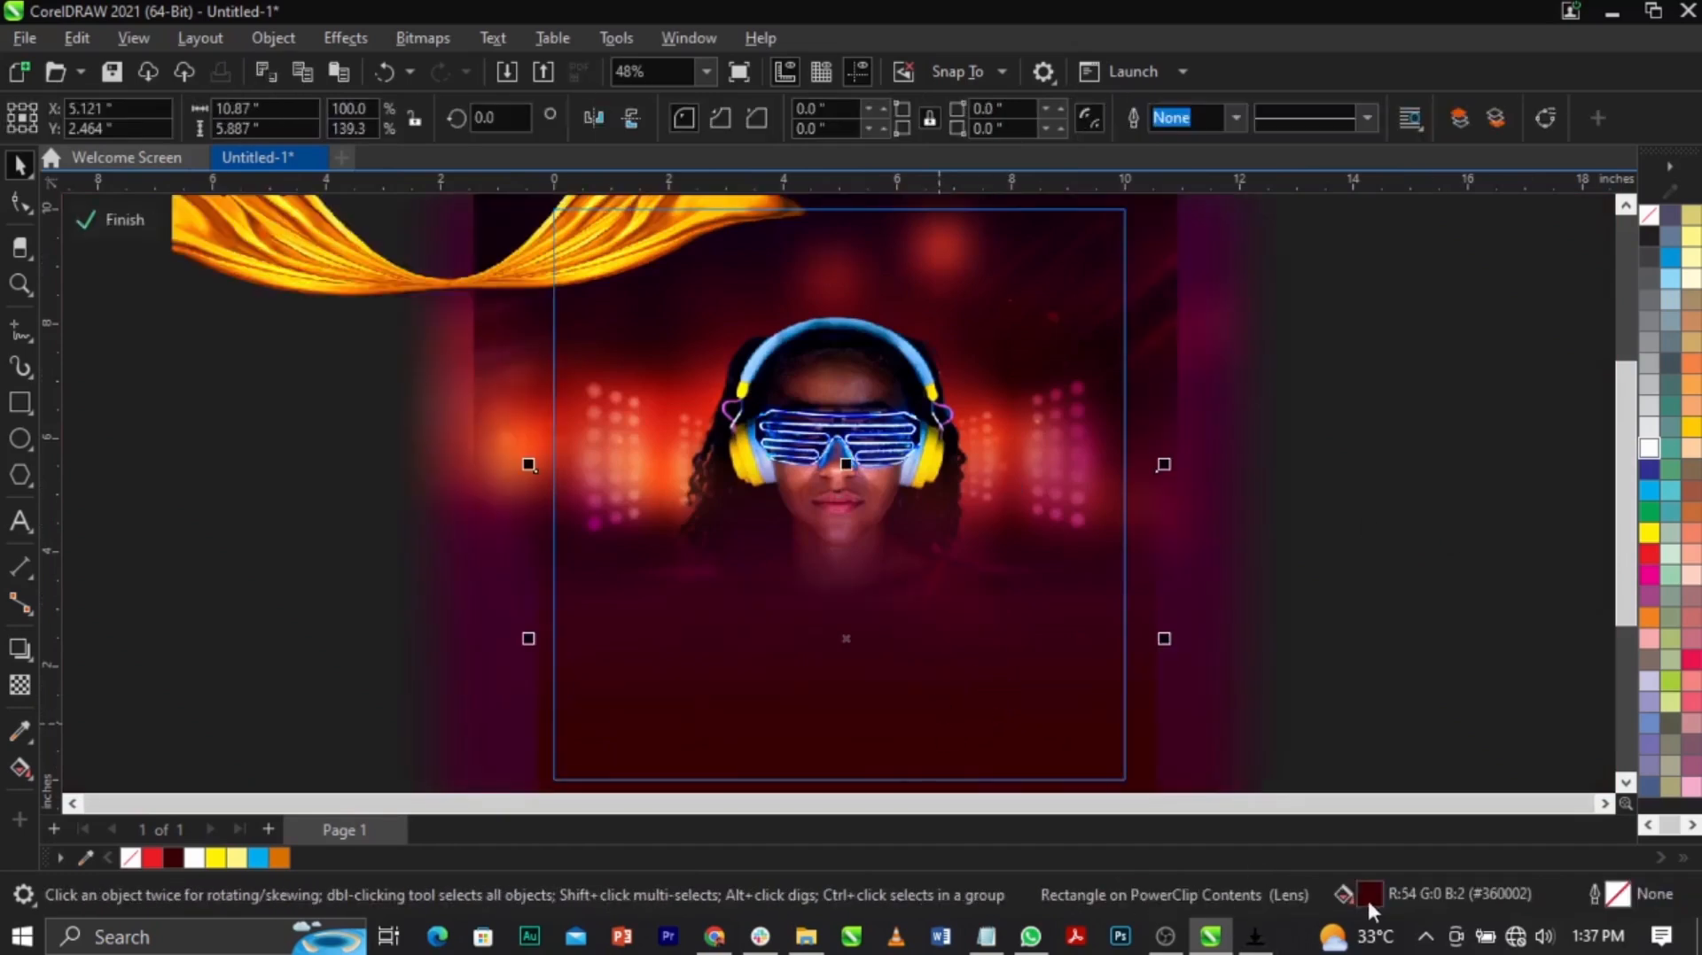
key("shift+F11")
left_click_drag(756, 124, 1301, 92)
mouse_move(1334, 490)
left_mouse_down()
mouse_move(1336, 533)
mouse_move(1315, 504)
mouse_move(1326, 521)
left_mouse_up()
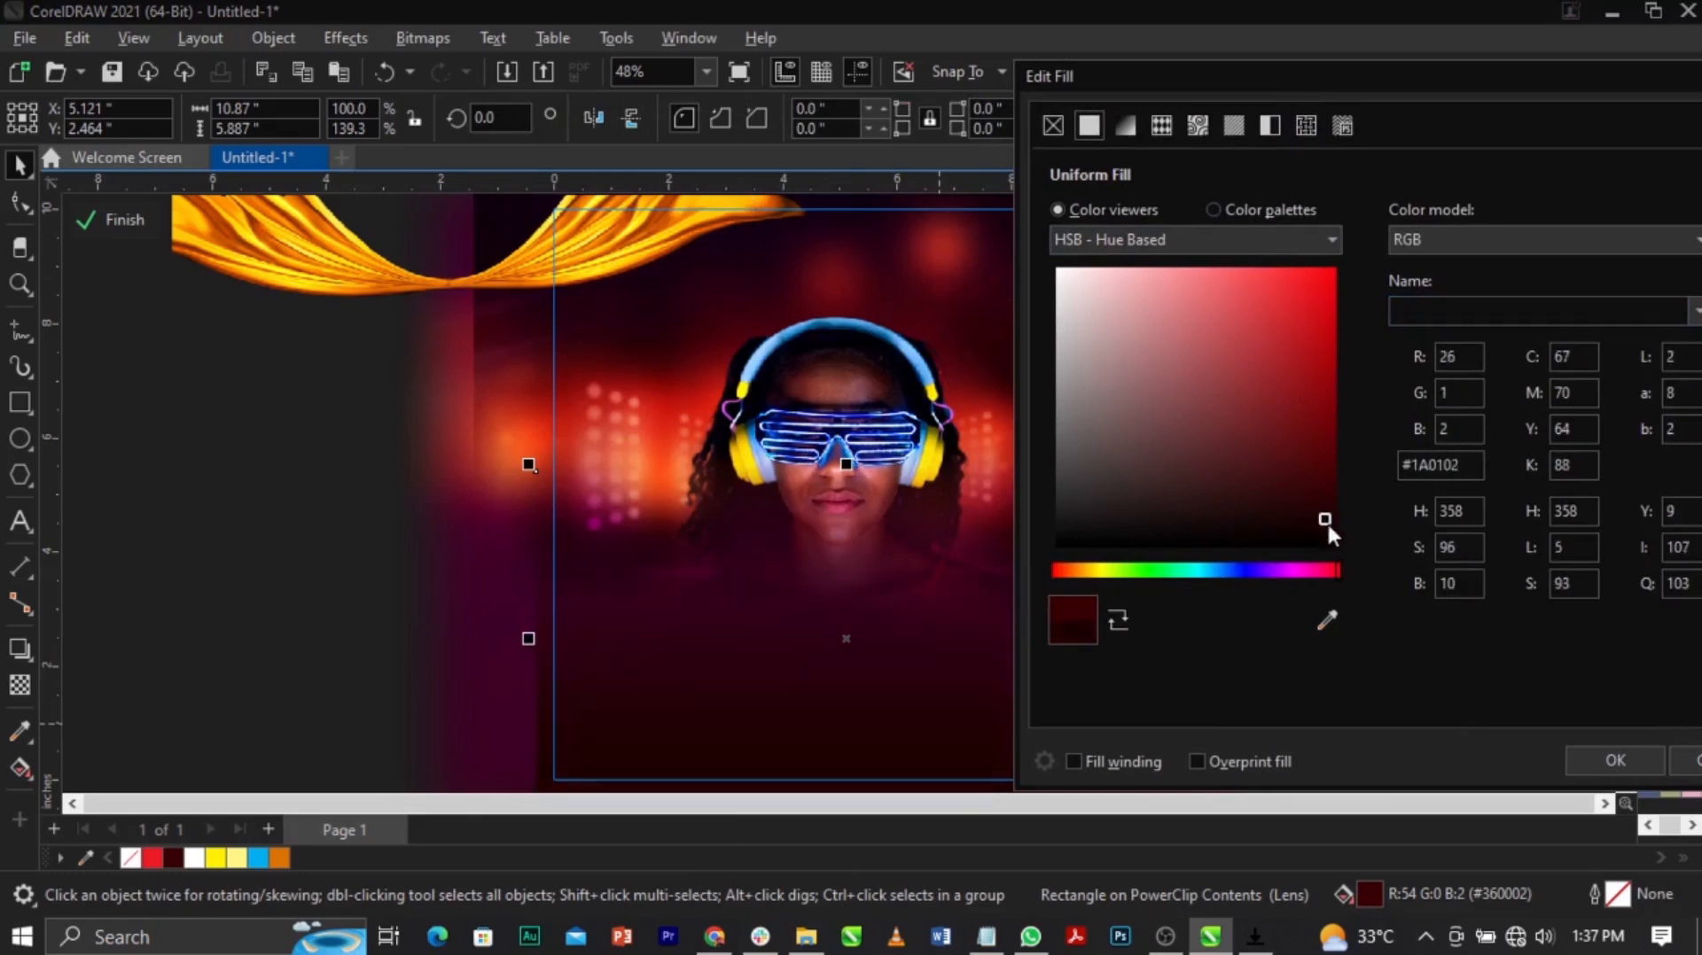
left_click(1614, 760)
left_click(1456, 510, "ctrl")
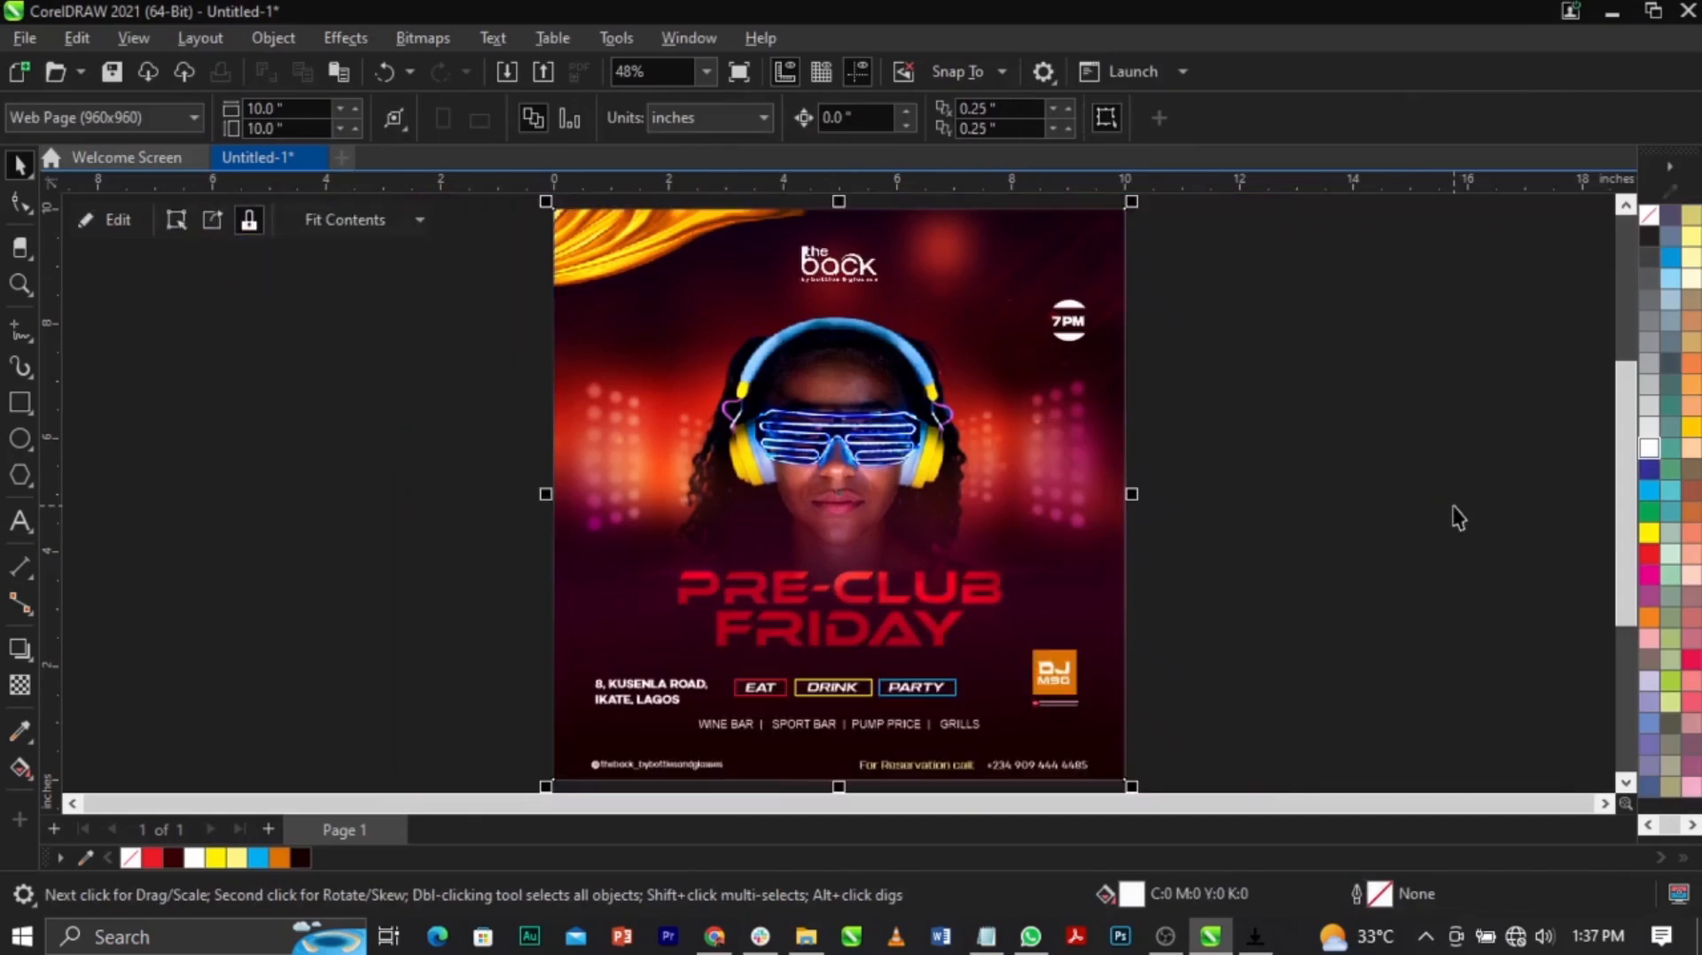
left_click(1455, 511)
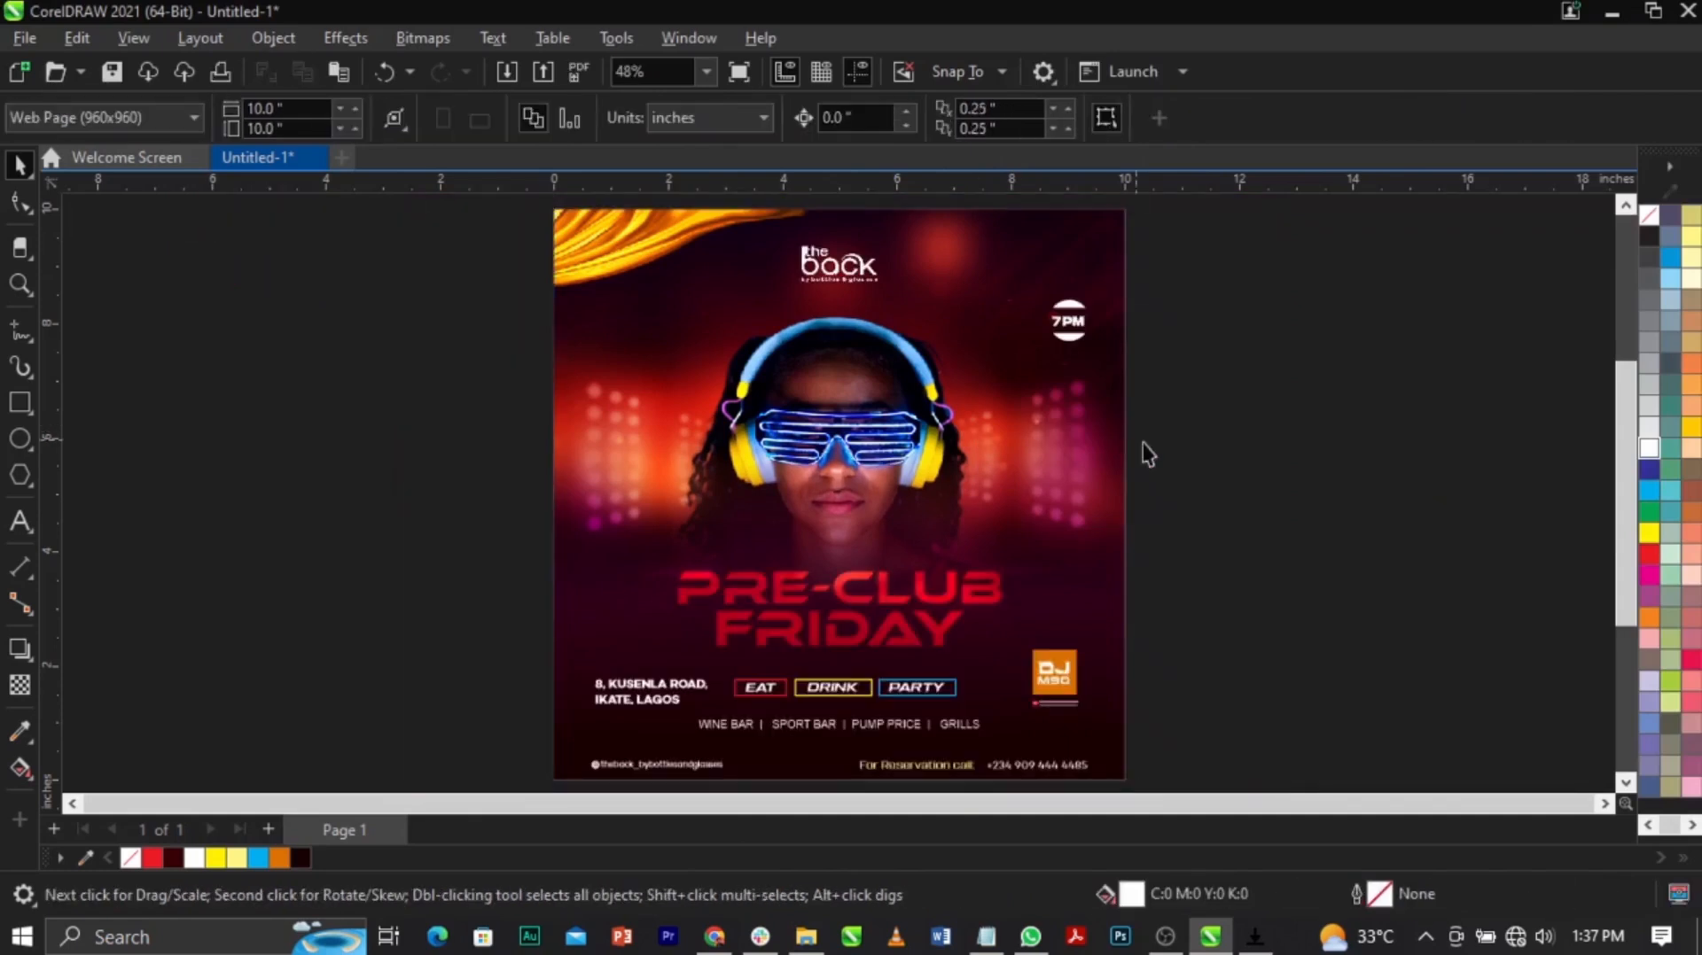
Step: Import the yellow glow effect PNG from the SKYLENSE folder under JIM > DOWNLOA, about 2.971 in wide, beside the flyer
right_click(425, 439)
left_click(484, 576)
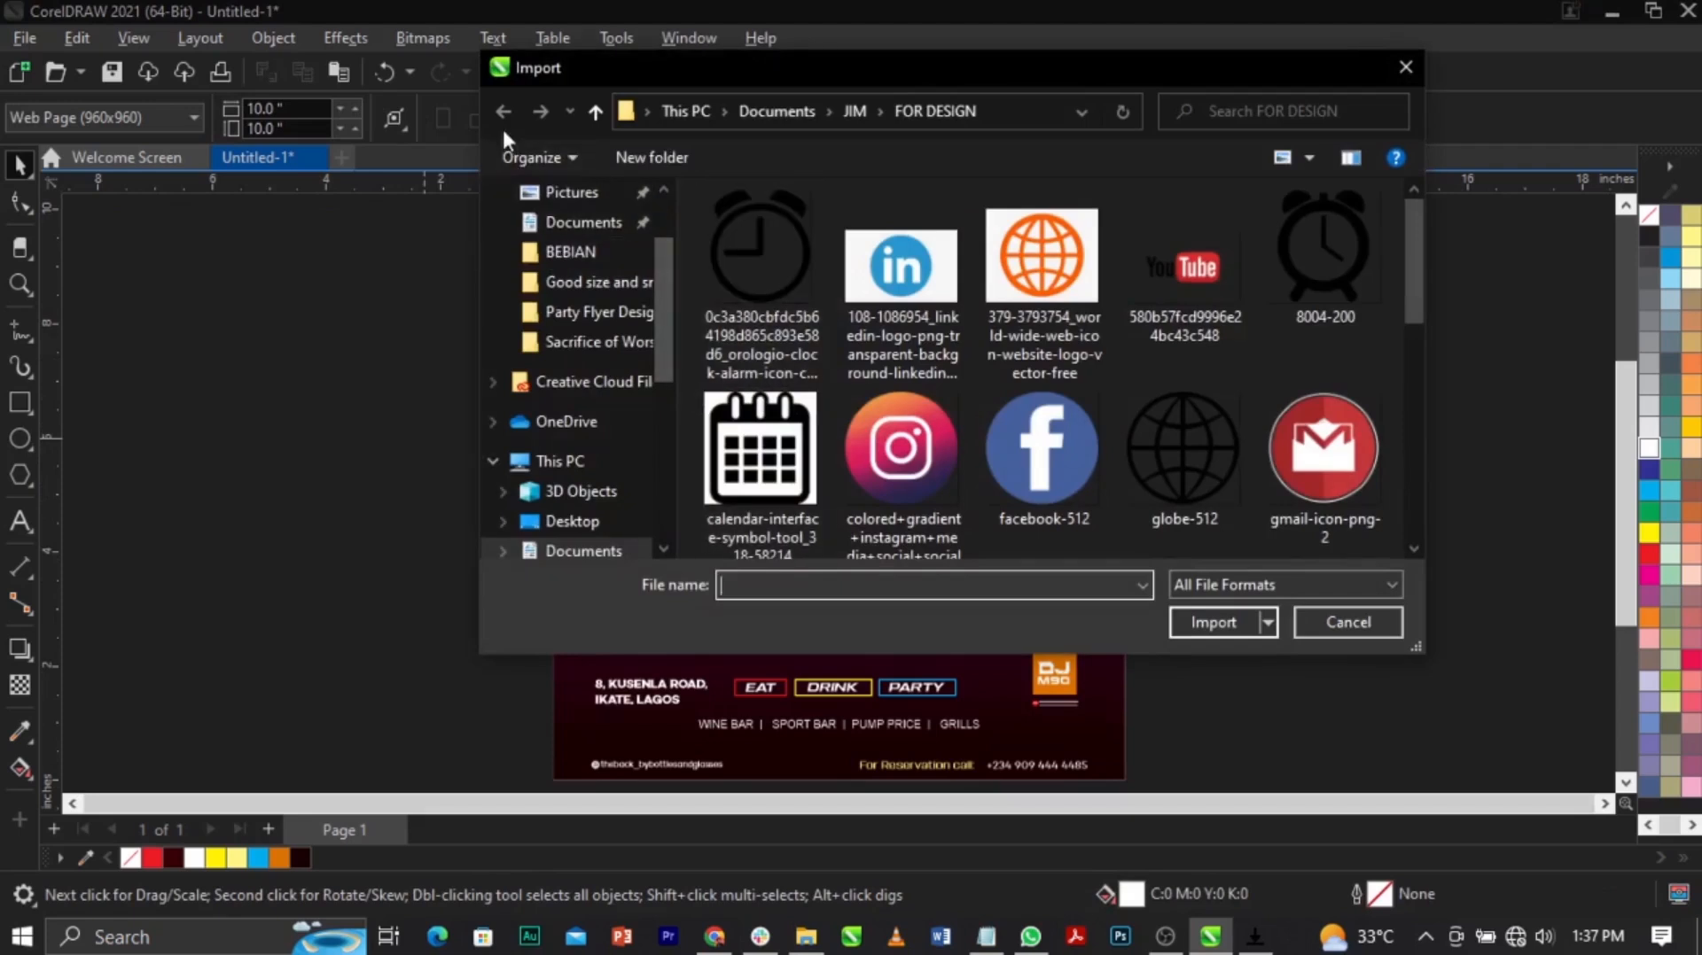
scroll(572, 389, "up", 2)
left_click(585, 331)
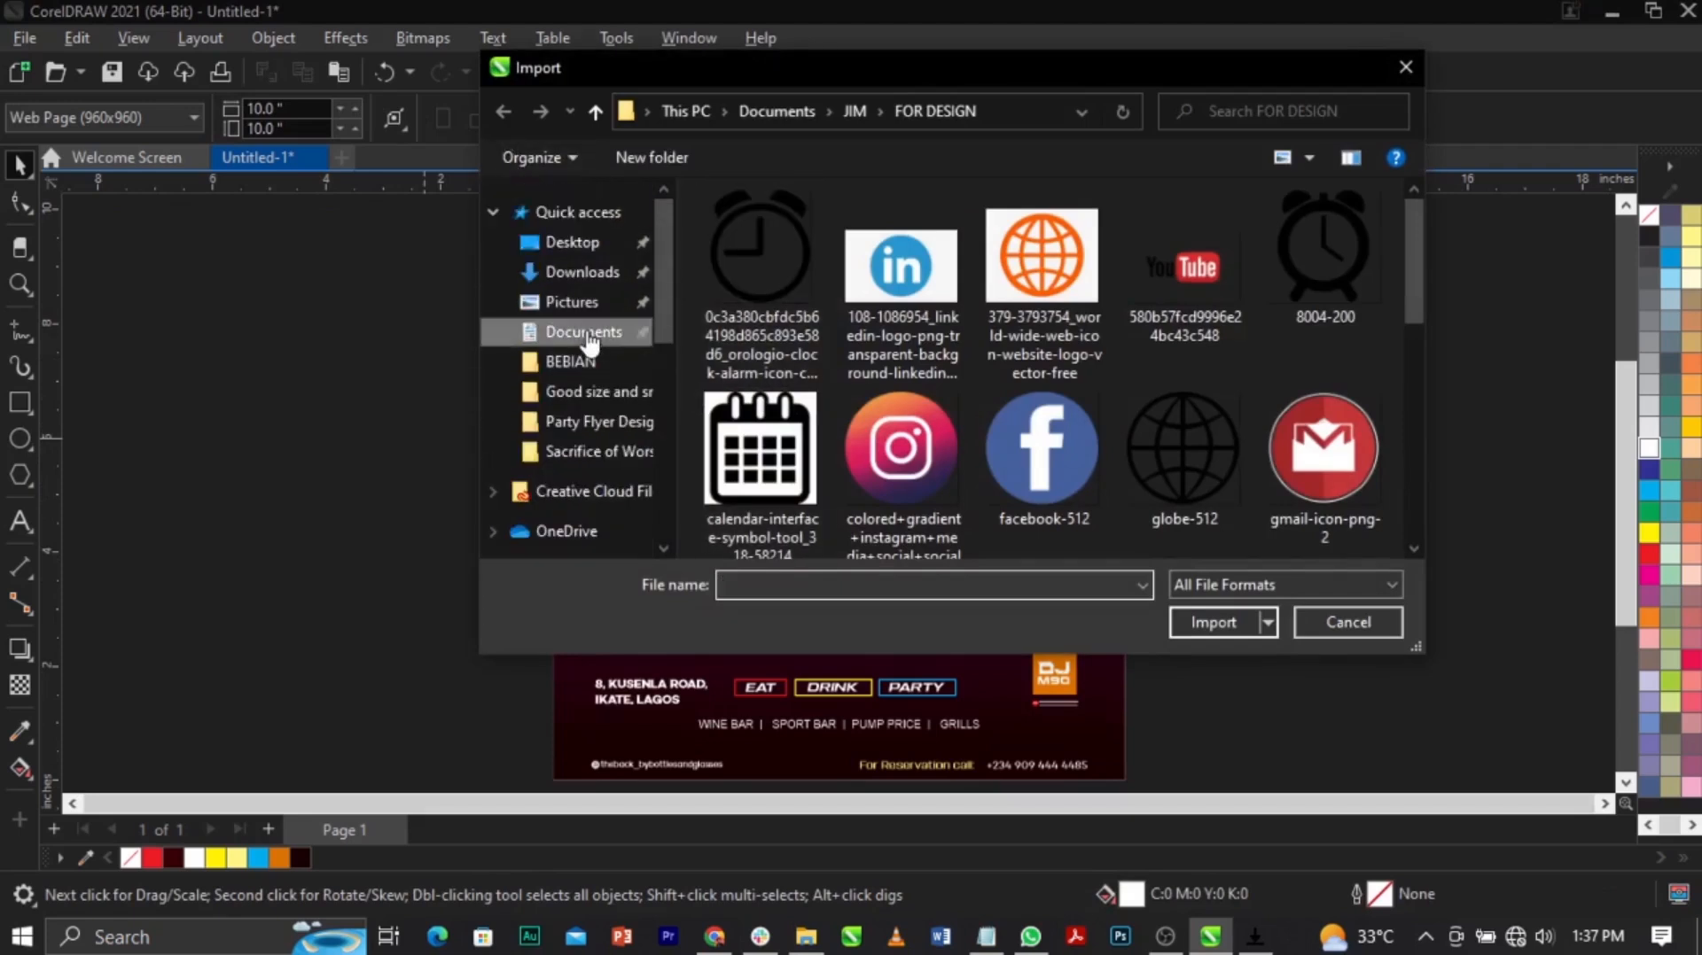
double_click(903, 421)
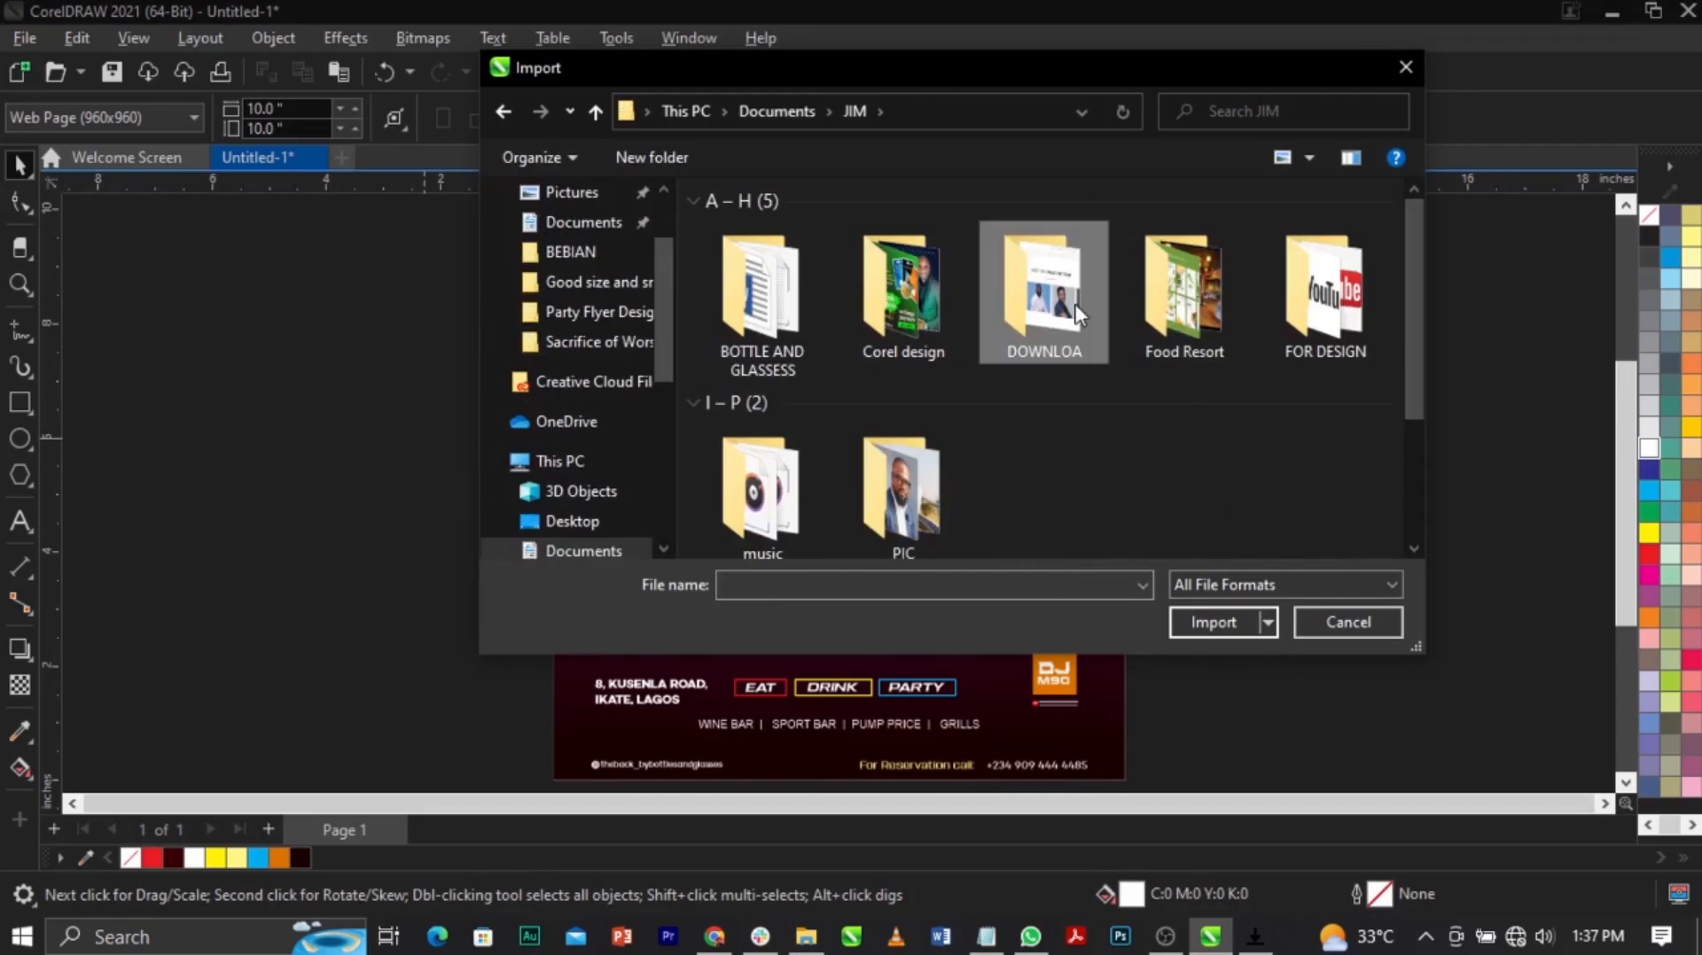
double_click(1042, 293)
double_click(875, 294)
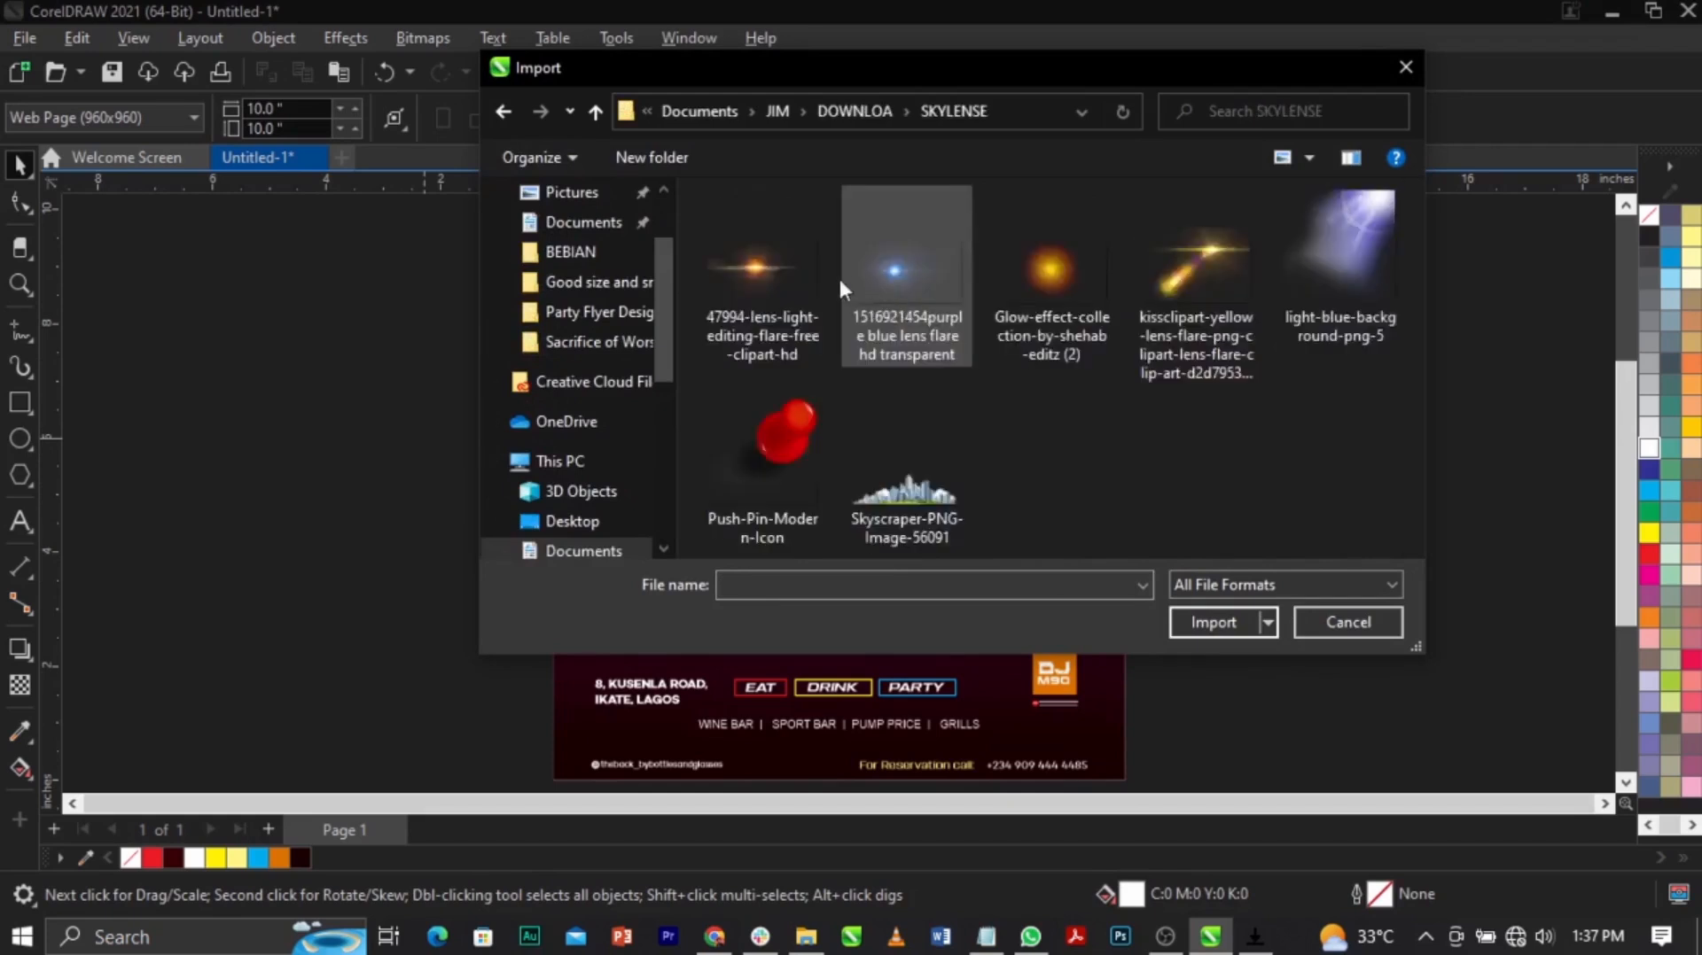
left_click(1051, 301)
left_click_drag(356, 359, 540, 468)
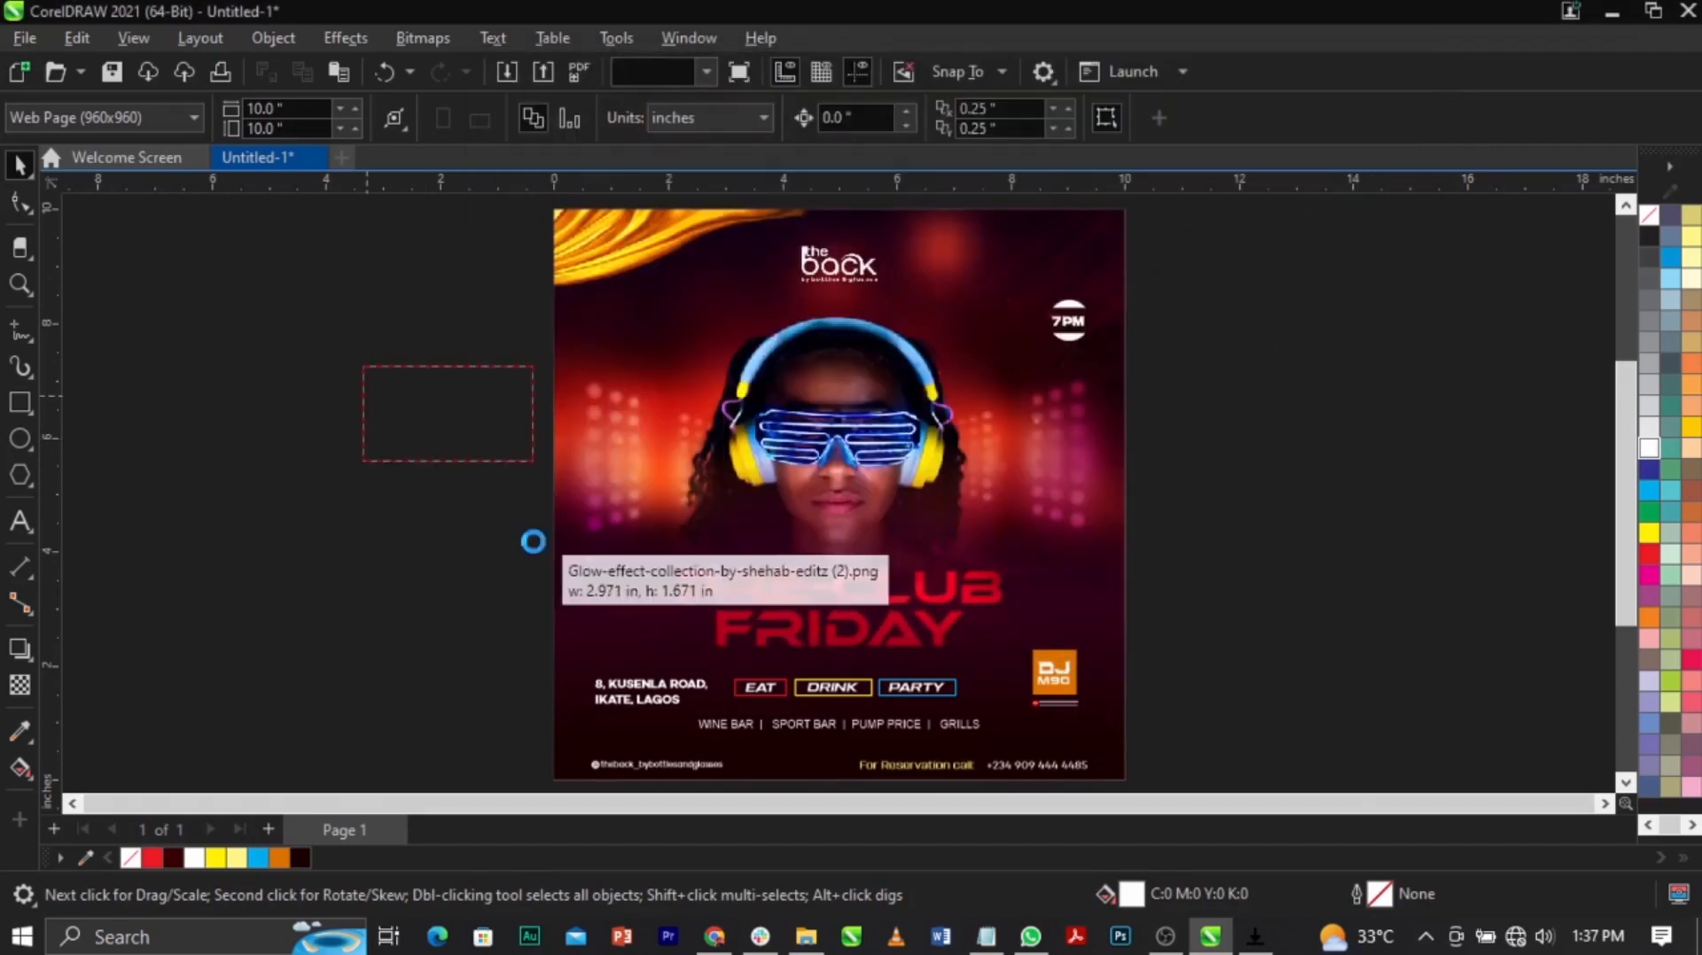
Step: Place the yellow glow image inside the flyer's background PowerClip
right_click(467, 452)
left_click(562, 540)
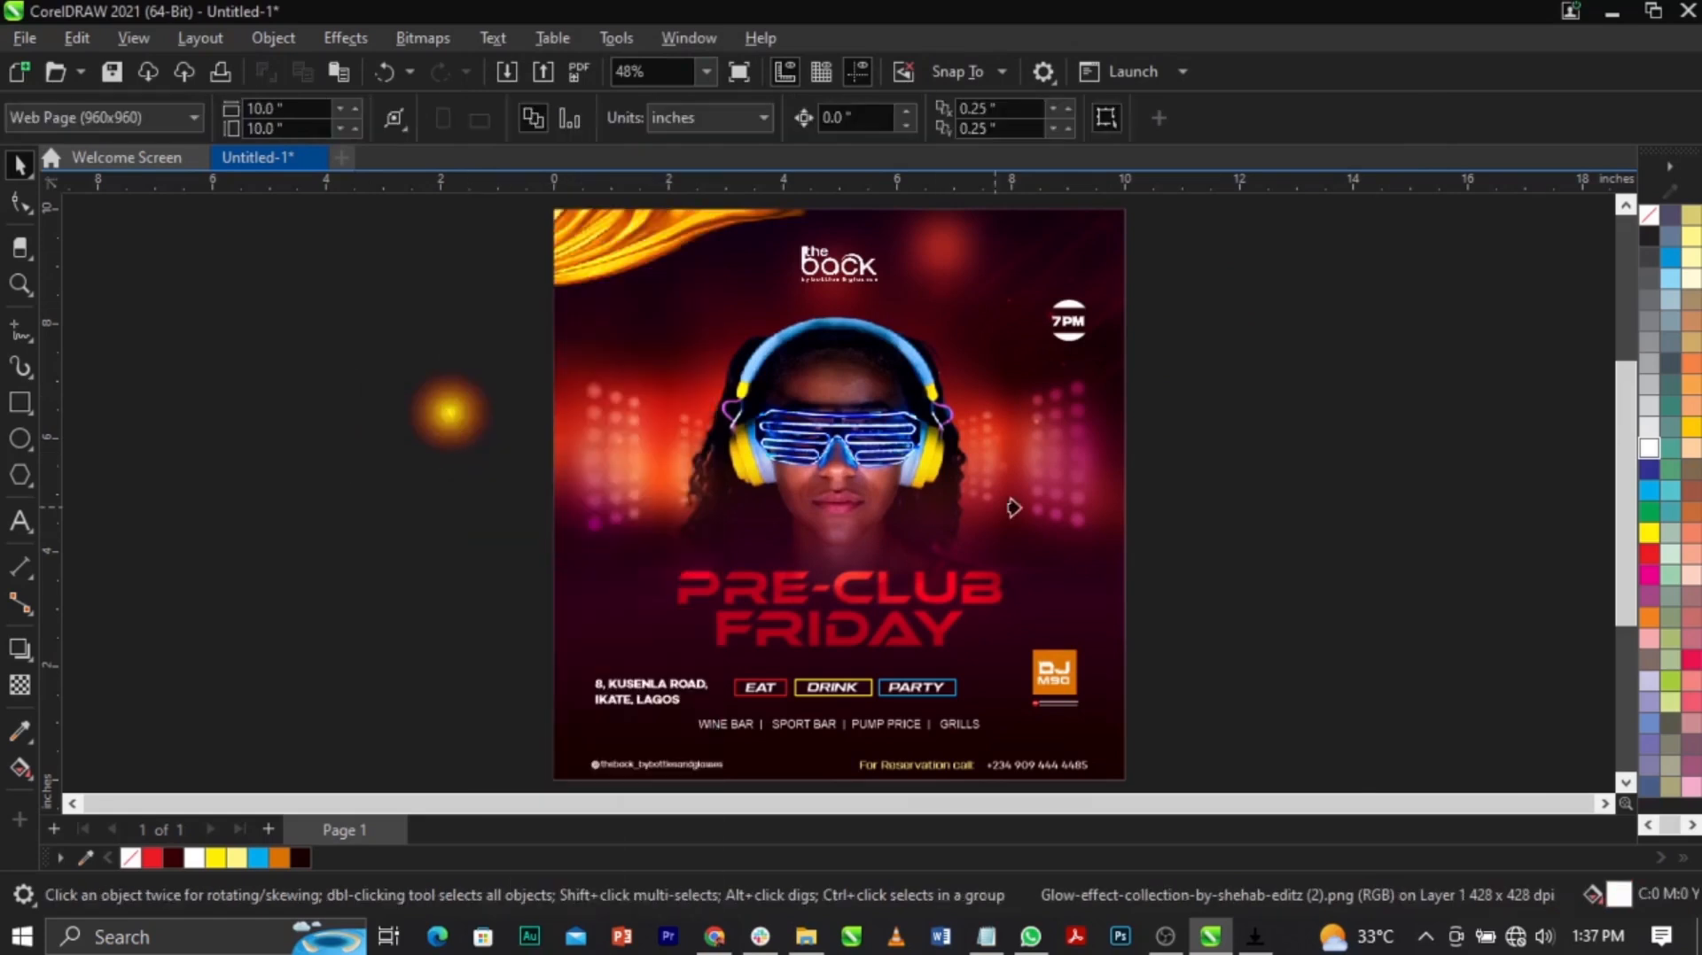
left_click(1091, 503)
left_click(1248, 490)
Step: Edit the PowerClip contents to enlarge the glow to about 11.605 in wide and position it over the lights beside the woman's head
double_click(1031, 482)
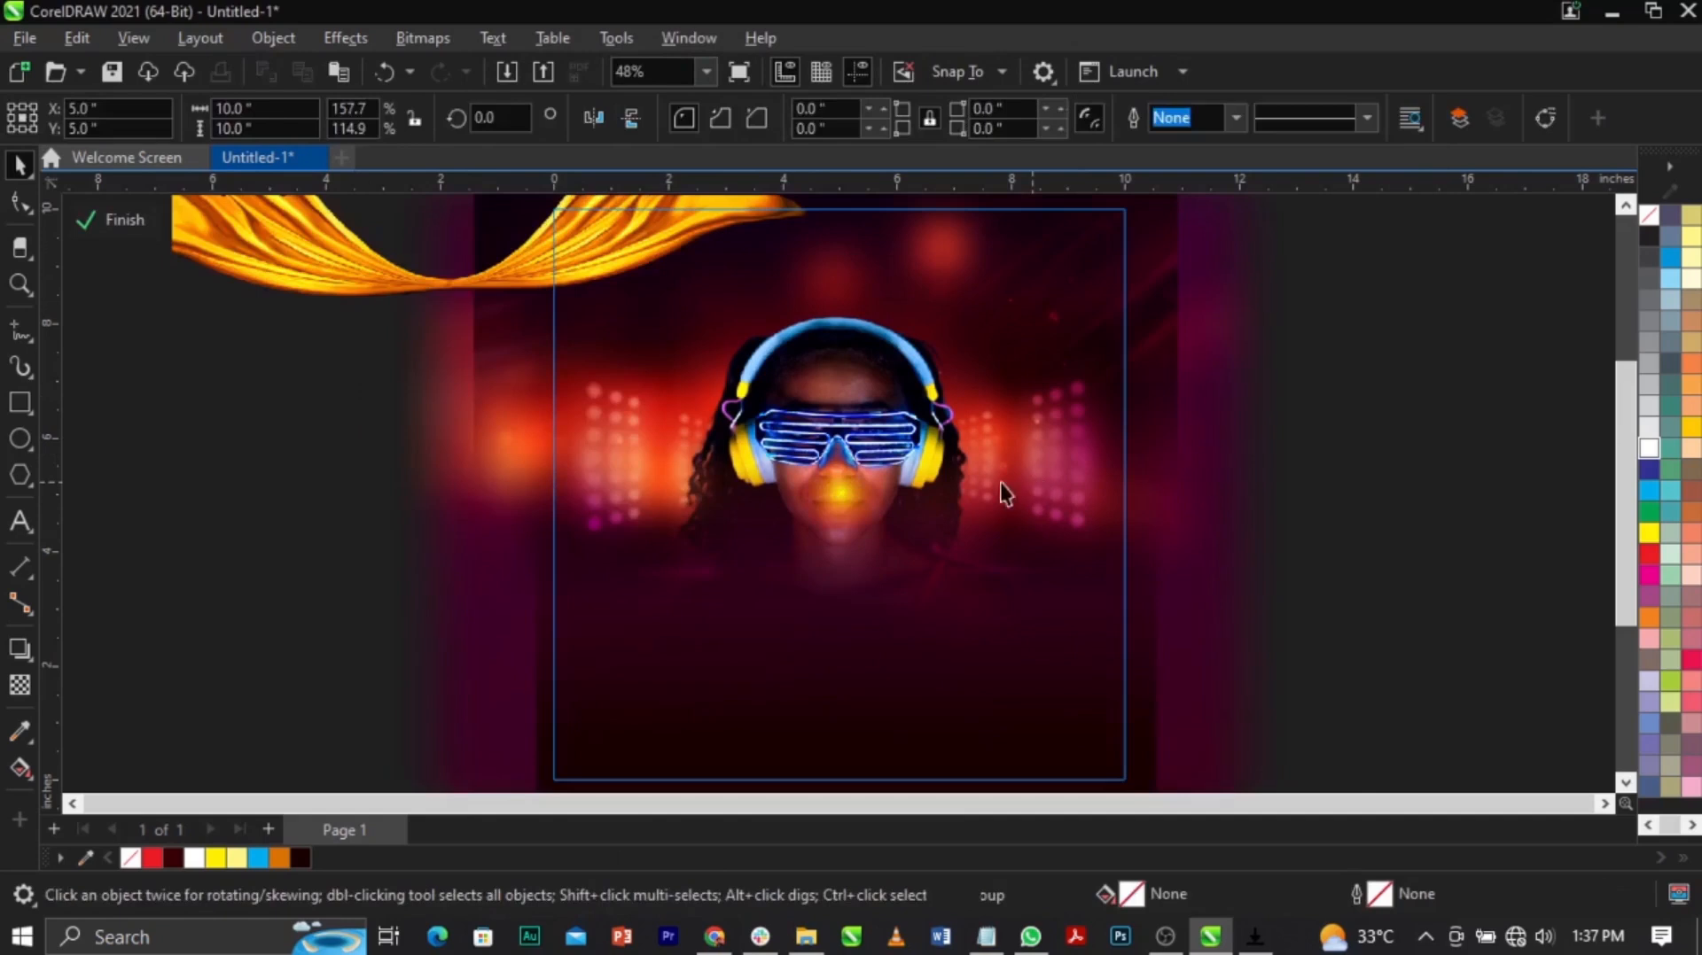
left_click(809, 505)
left_click_drag(930, 553, 1103, 531)
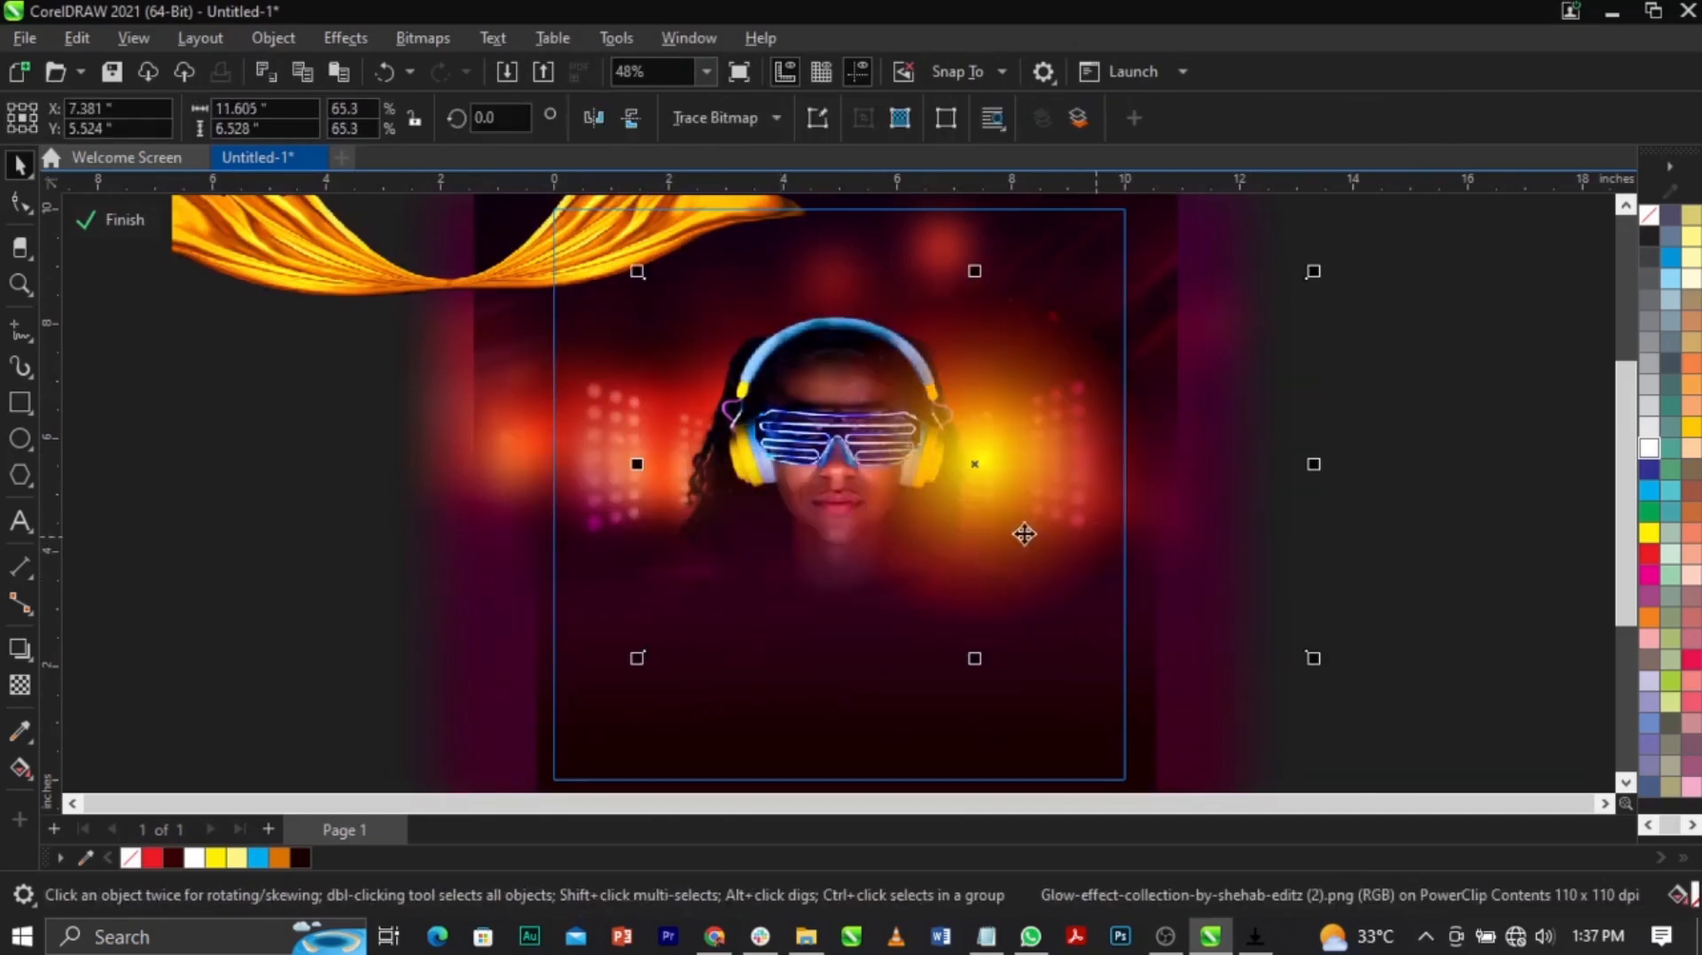
Step: Set the yellow glow image's transparency merge mode to Overlay inside the background PowerClip
left_click(20, 685)
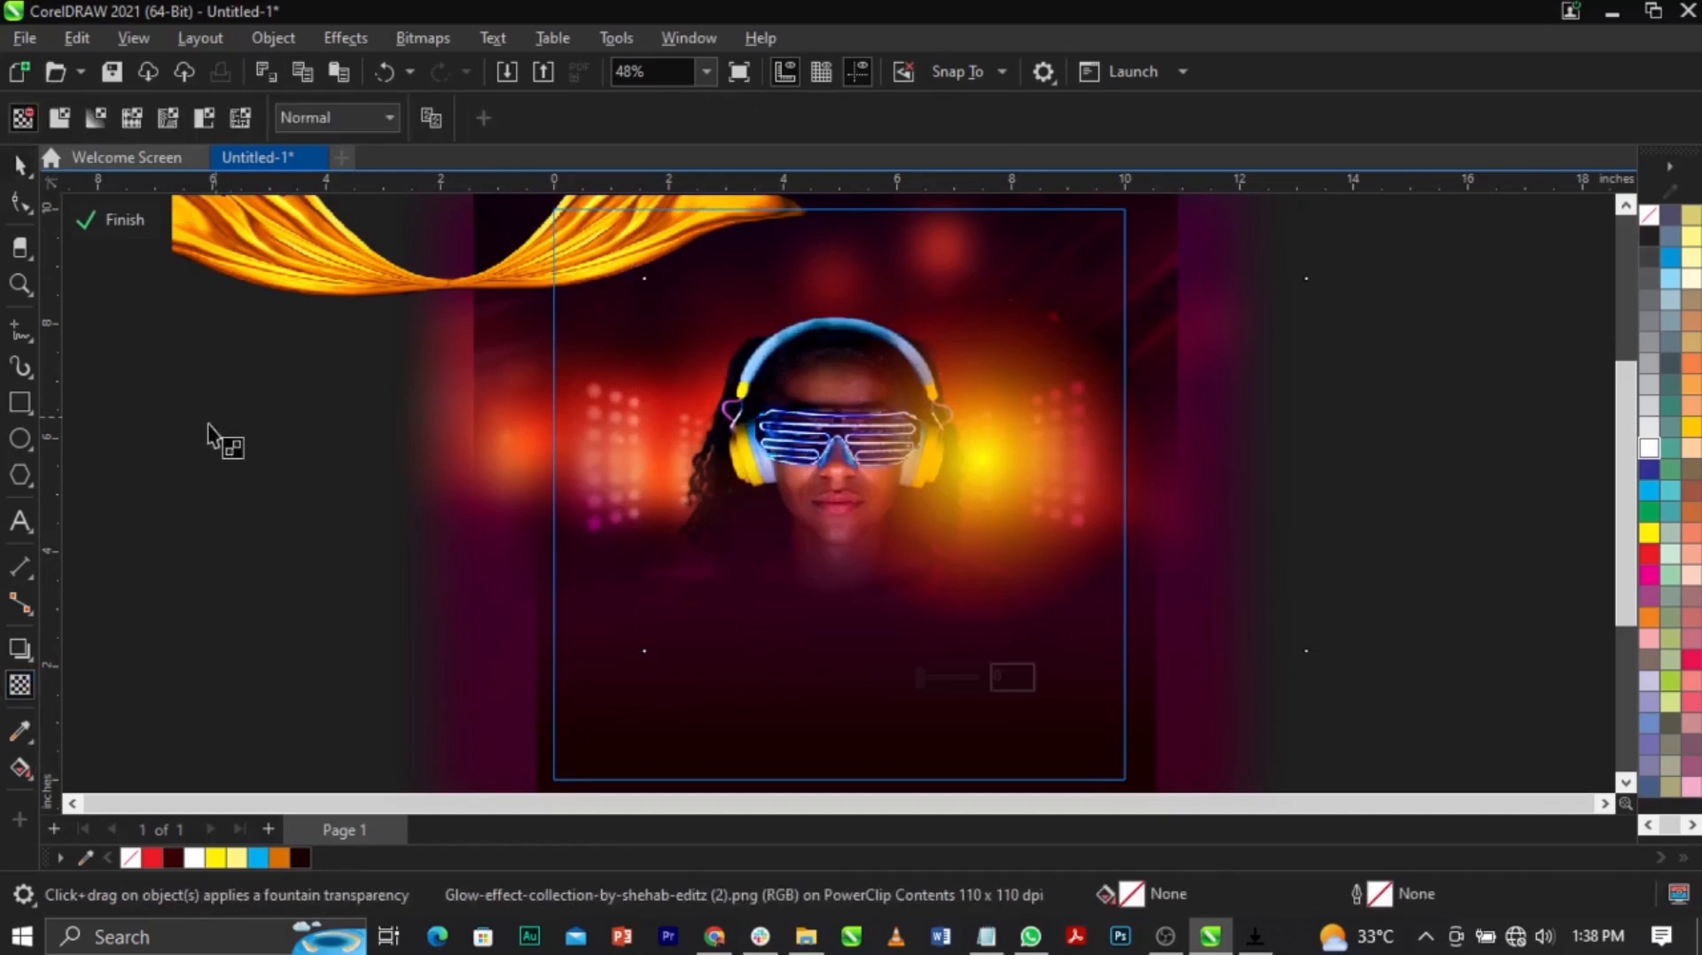
left_click(322, 118)
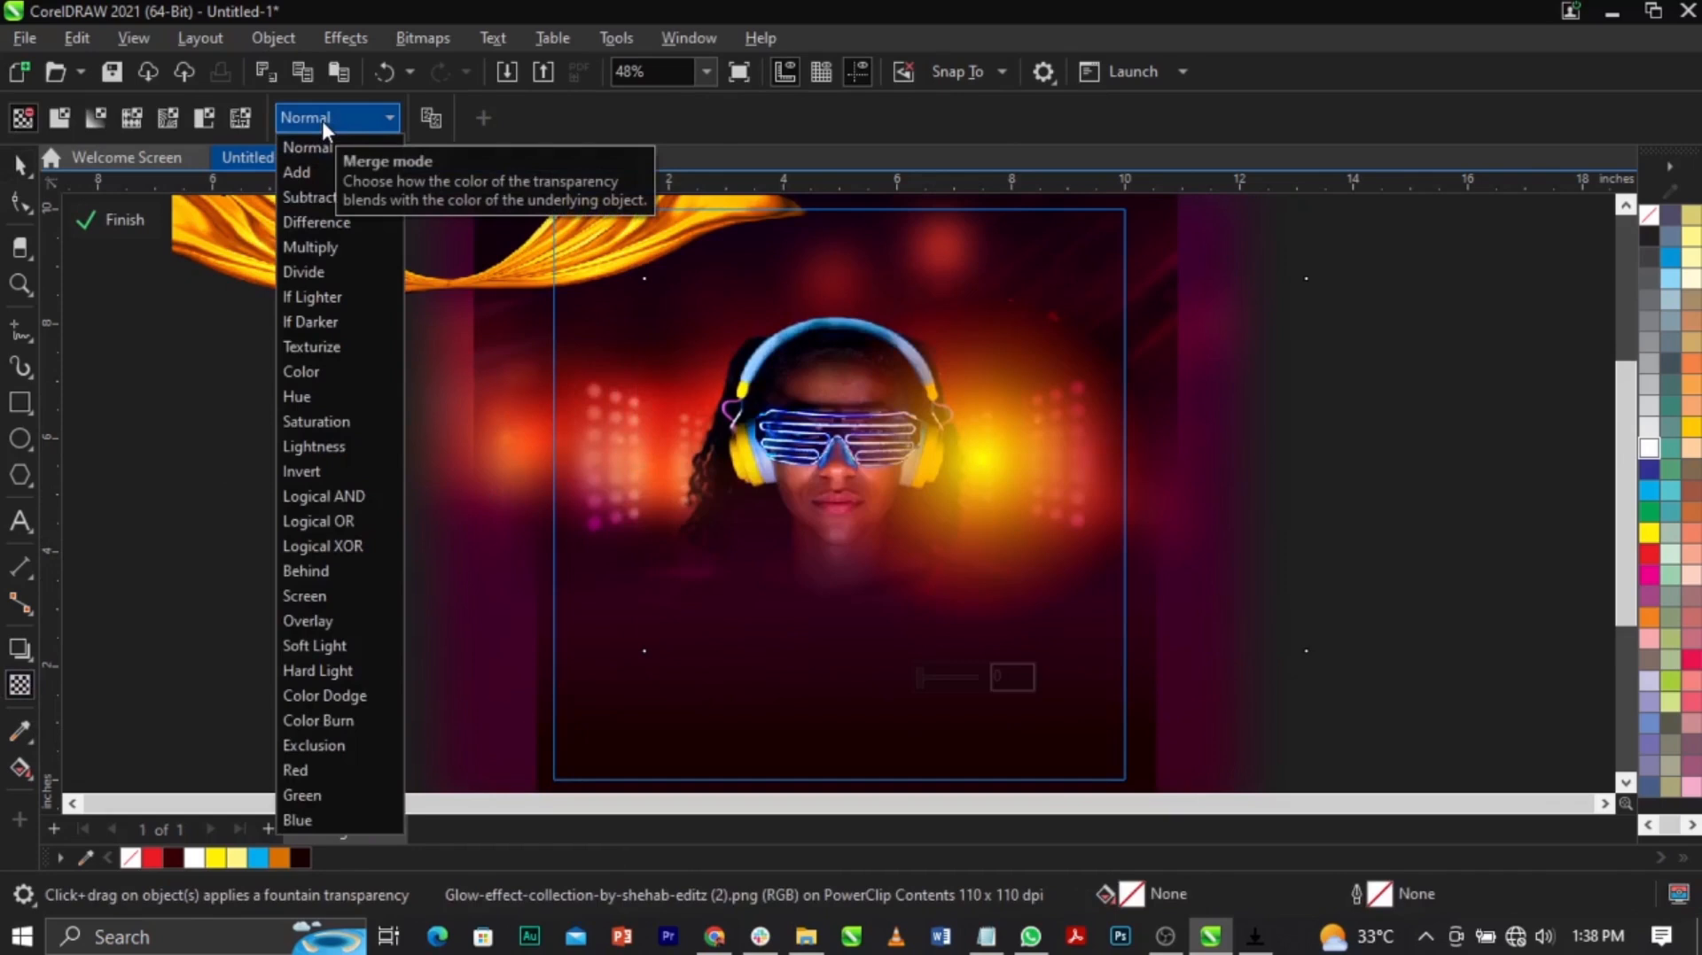
left_click(330, 623)
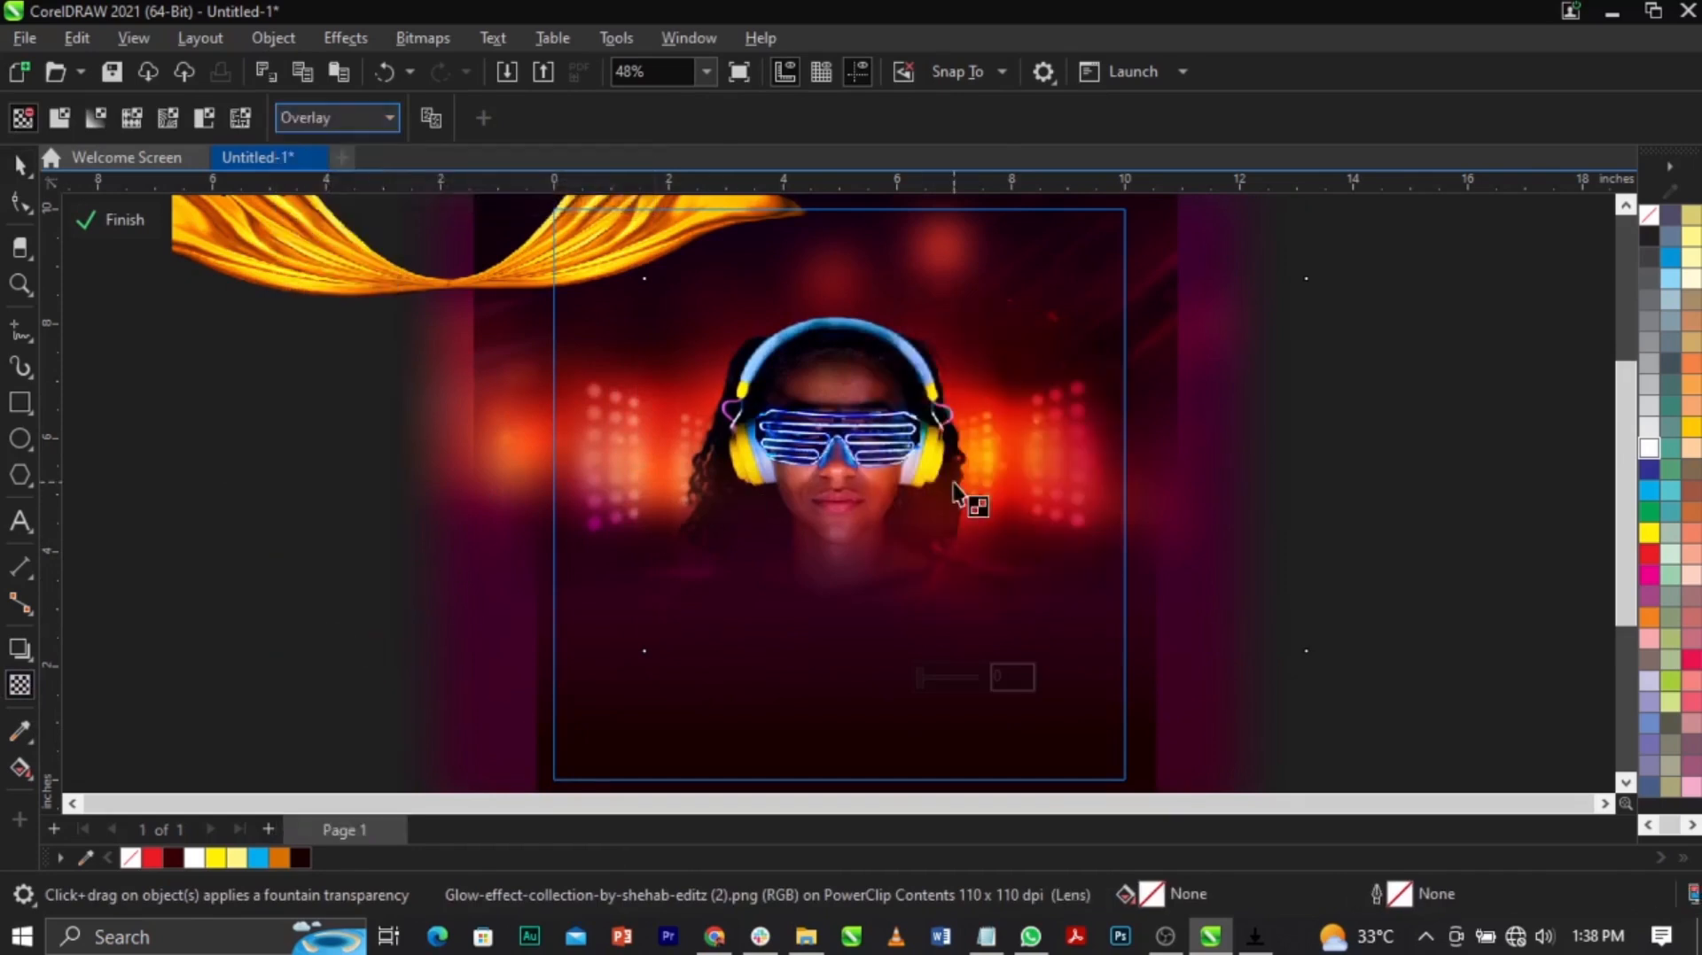
key("space")
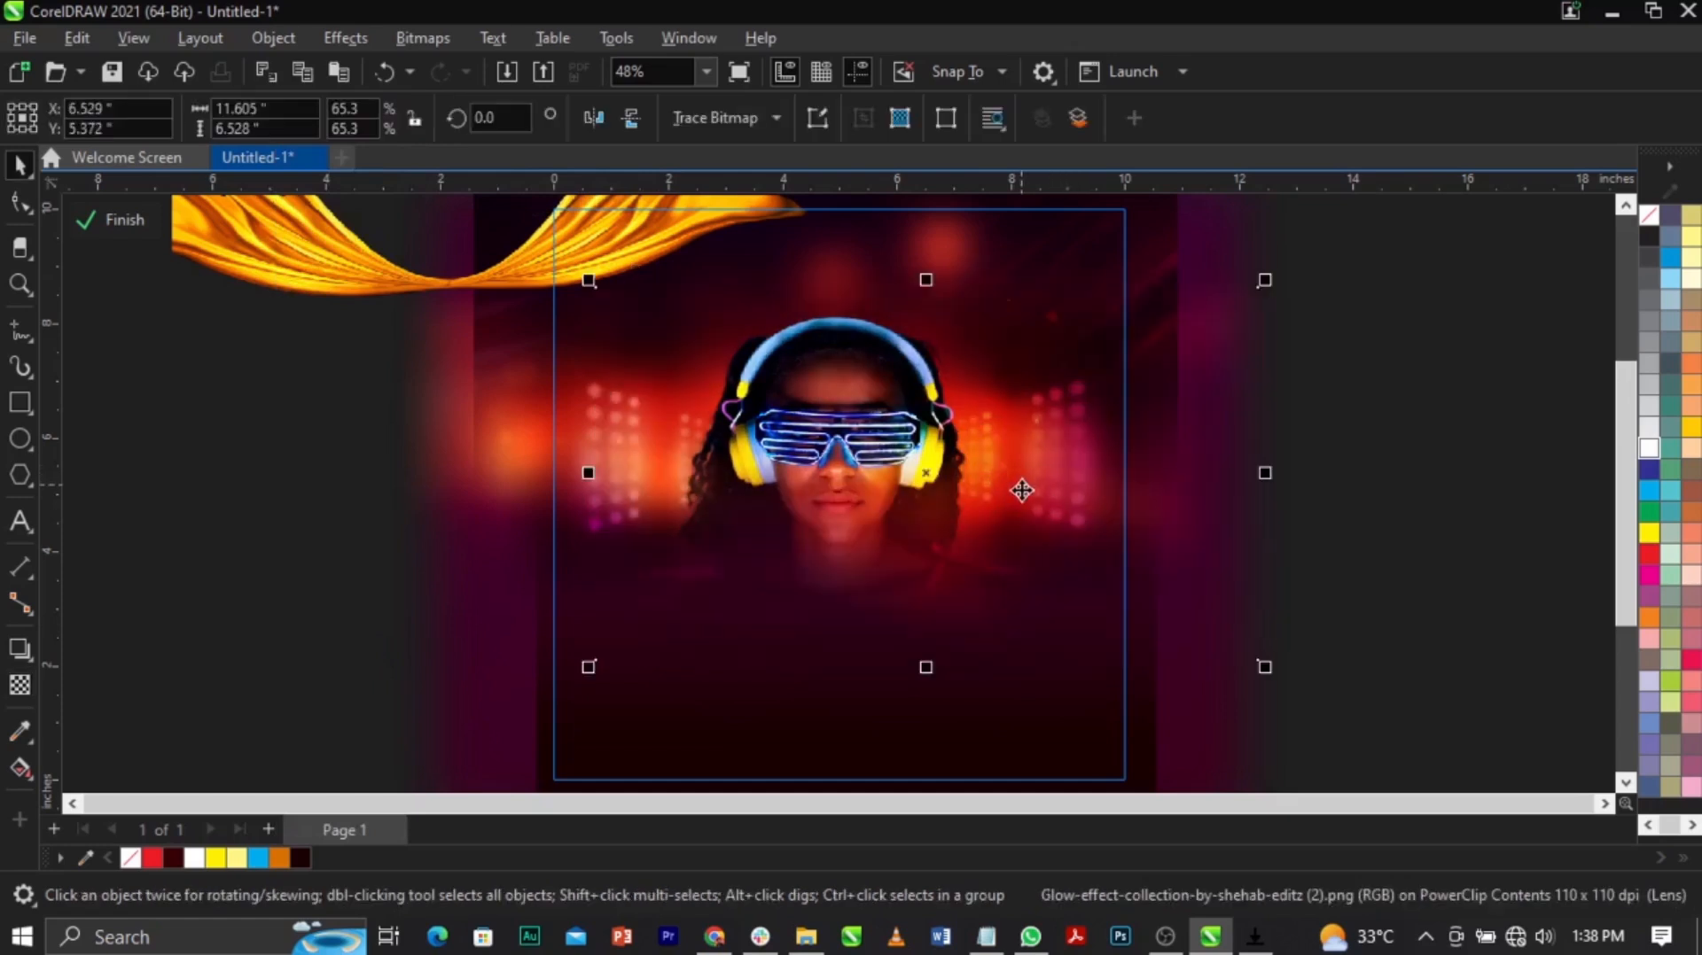
Step: Duplicate the overlay glow over the lights on both sides of the woman's head, scaling the upper copy to about 7.527 in wide
left_click_drag(1028, 507, 734, 466)
left_click_drag(1069, 478, 1088, 392)
left_click_drag(1292, 564, 1179, 494)
left_click_drag(1026, 402, 992, 384)
left_click(1026, 395)
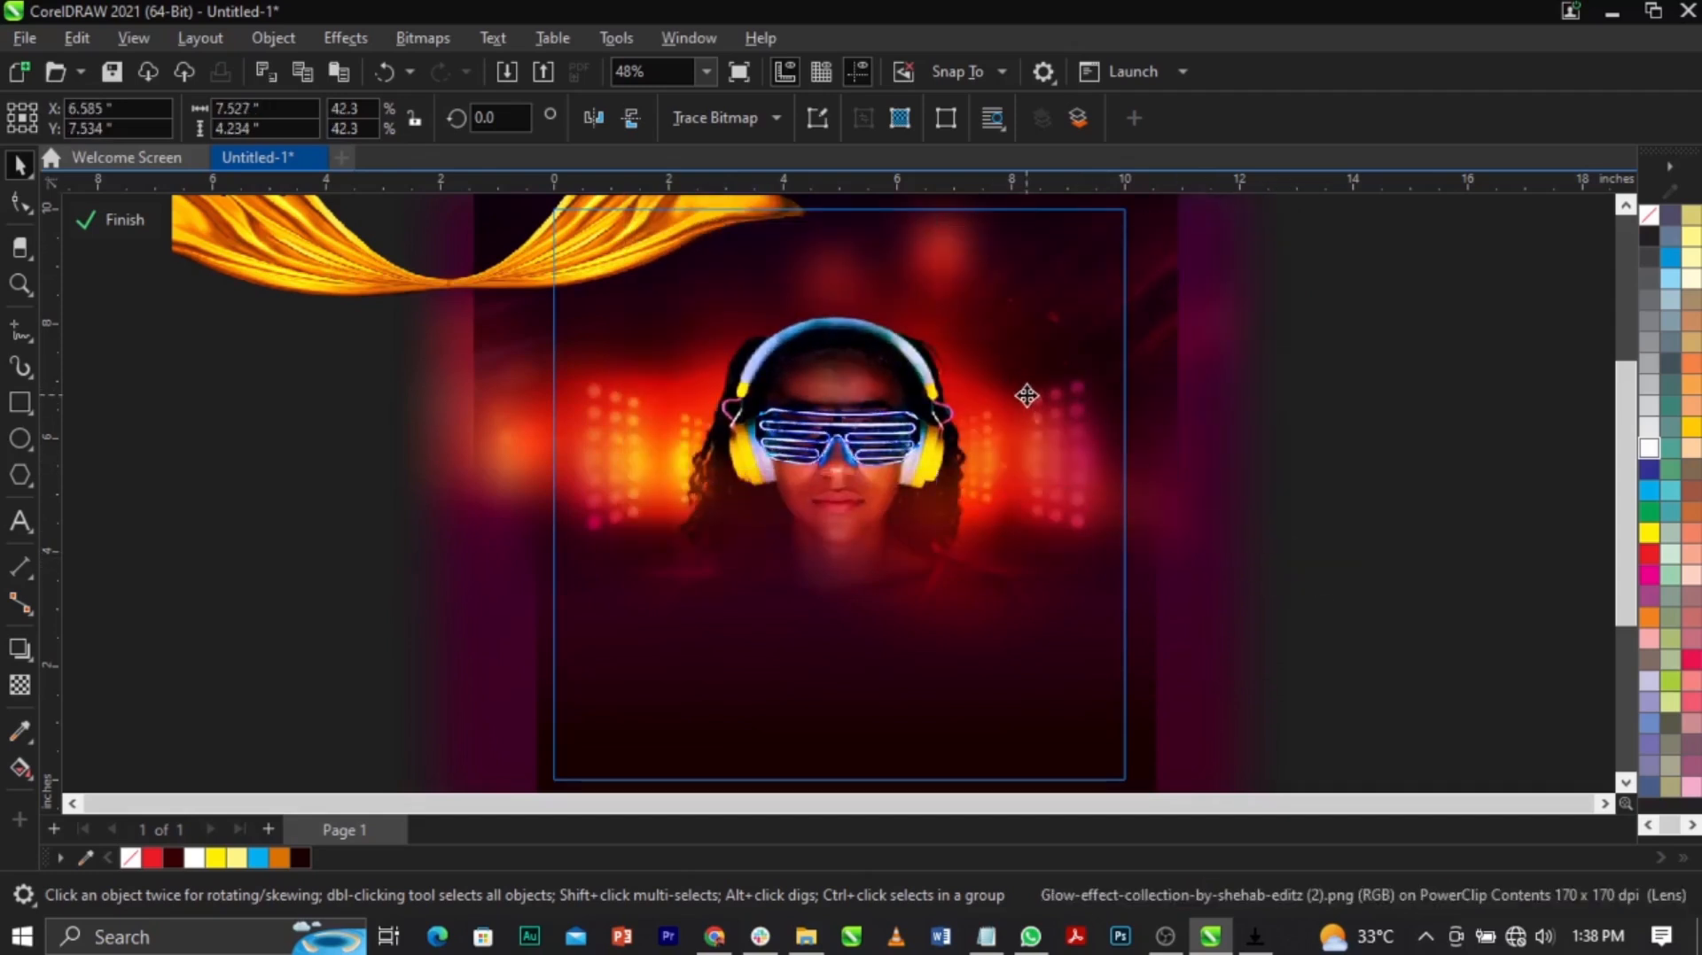
Step: Reposition the glow images over the lights beside the woman's head and finish editing the PowerClip contents
left_click(1010, 518)
mouse_move(1010, 519)
left_mouse_down()
mouse_move(1093, 519)
mouse_move(1033, 511)
left_mouse_up()
left_click_drag(621, 483, 662, 504)
left_click(644, 501)
left_click_drag(1151, 534, 1087, 548)
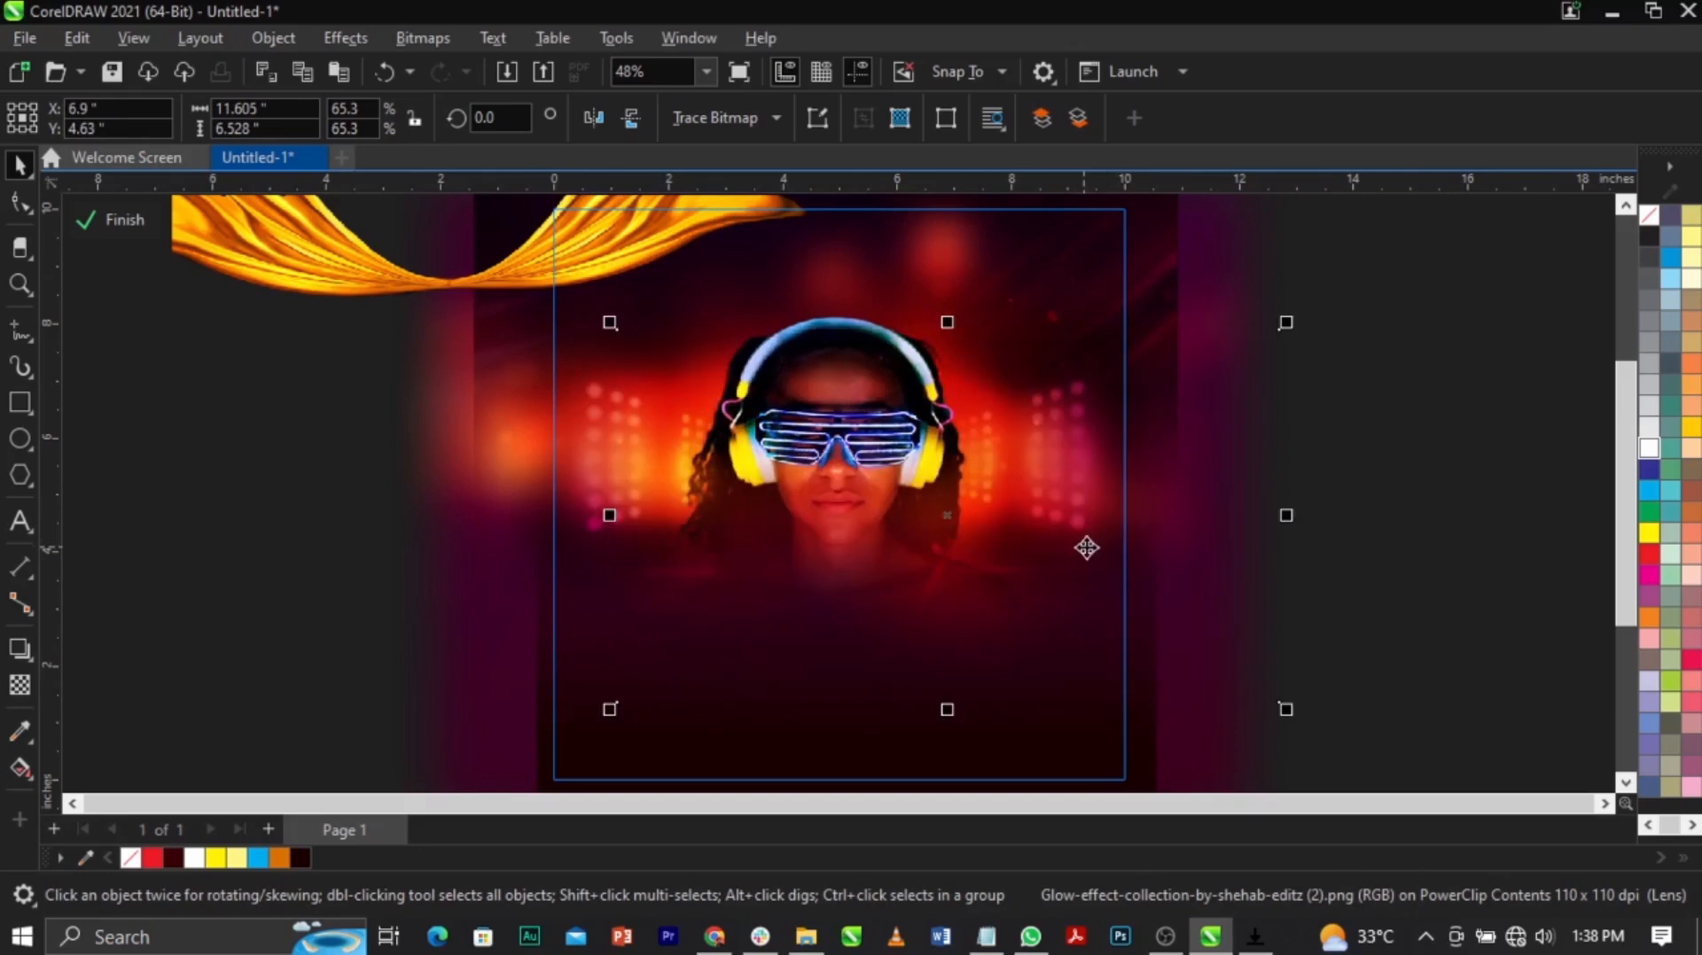
left_click(1428, 550, "ctrl")
left_click(1434, 544)
Step: Draw a circle about 1.926 in wide between the light panel and the woman's hair and fill it with cyan
scroll(862, 386, "up", 1)
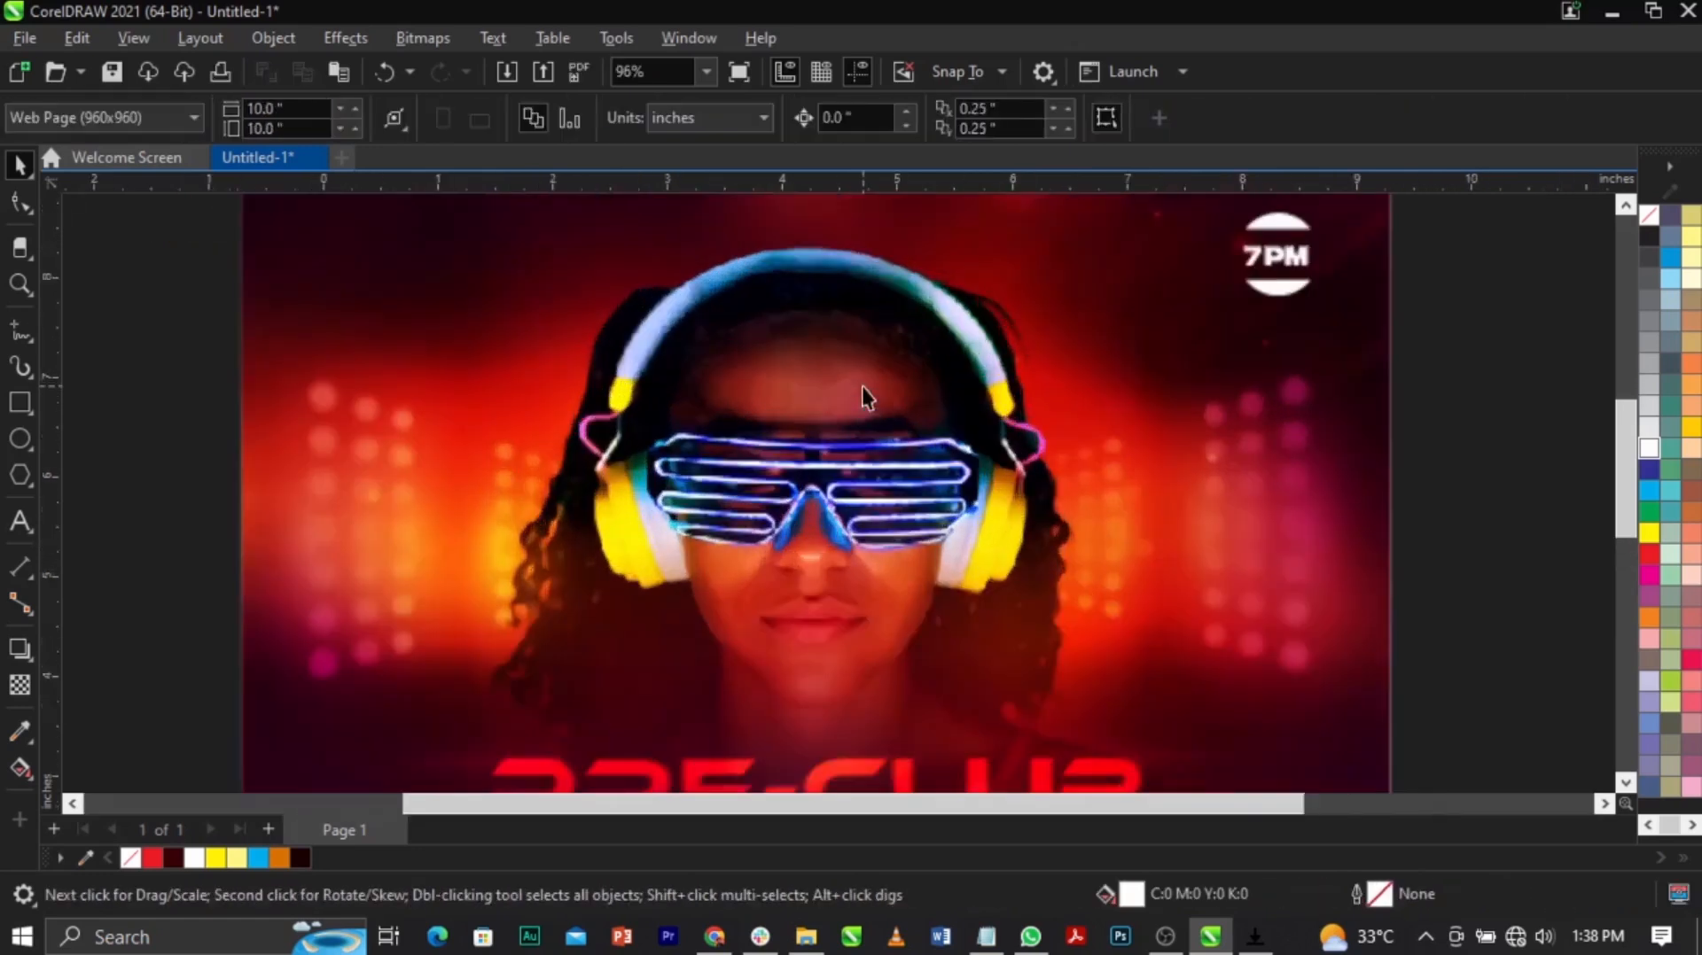
left_click(19, 443)
scroll(270, 482, "up", 1)
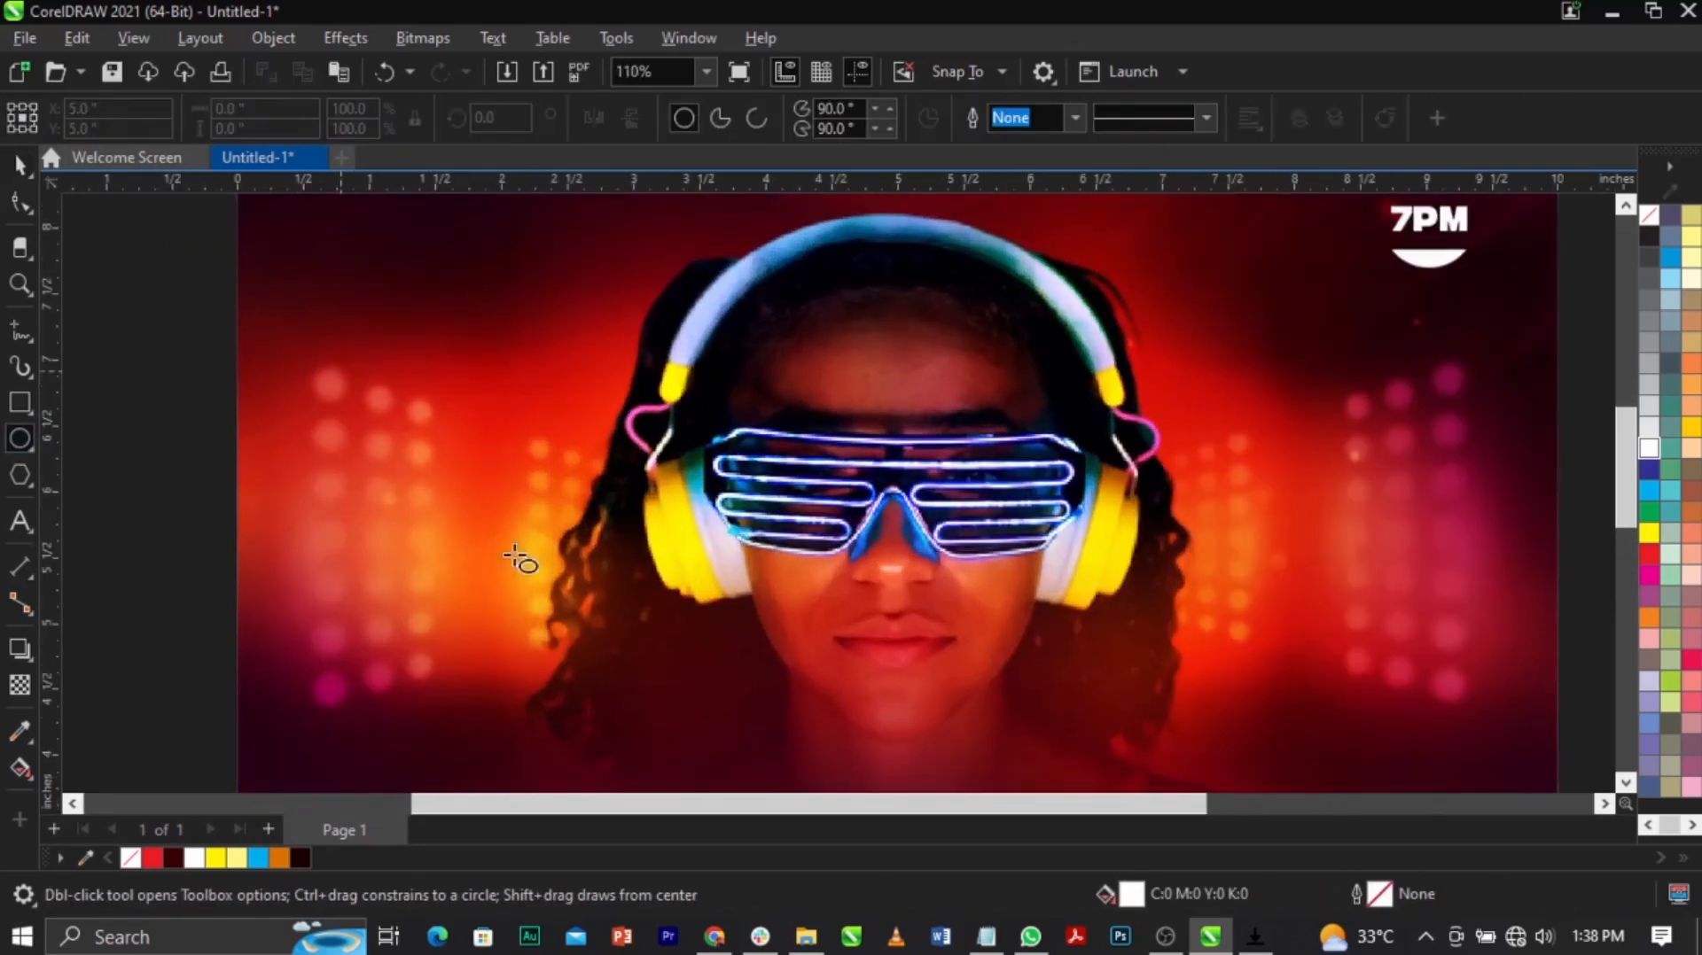
left_click_drag(335, 363, 564, 575)
key("space")
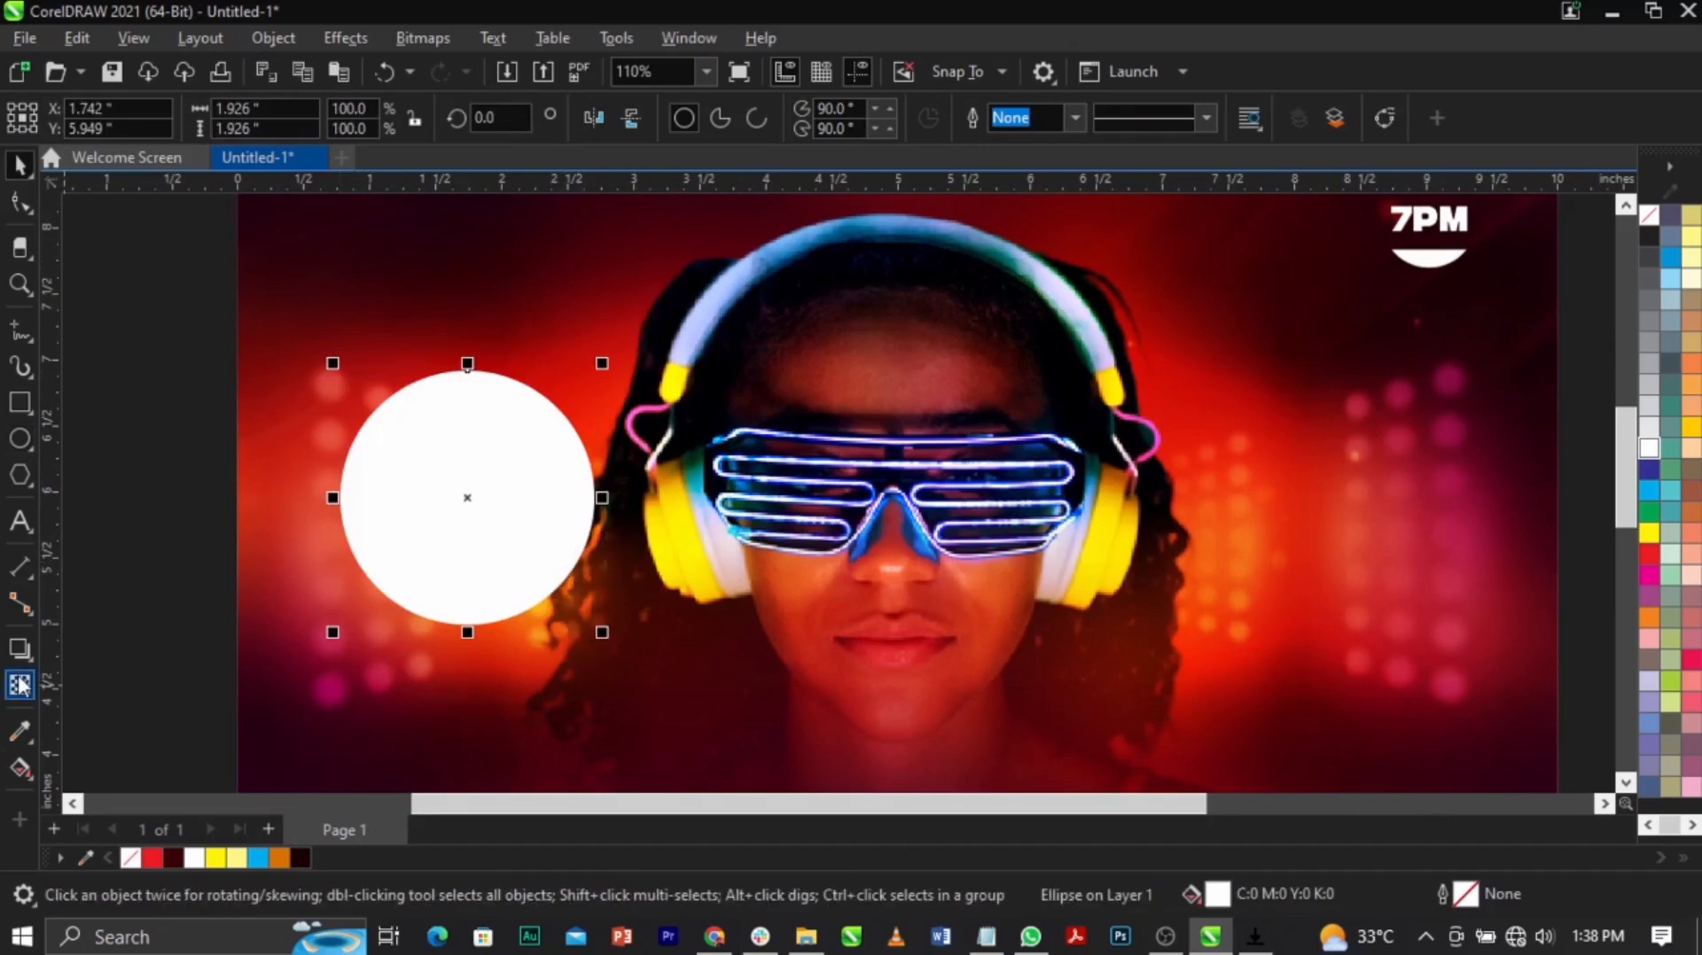
left_click(19, 685)
key("space")
left_click(1649, 490)
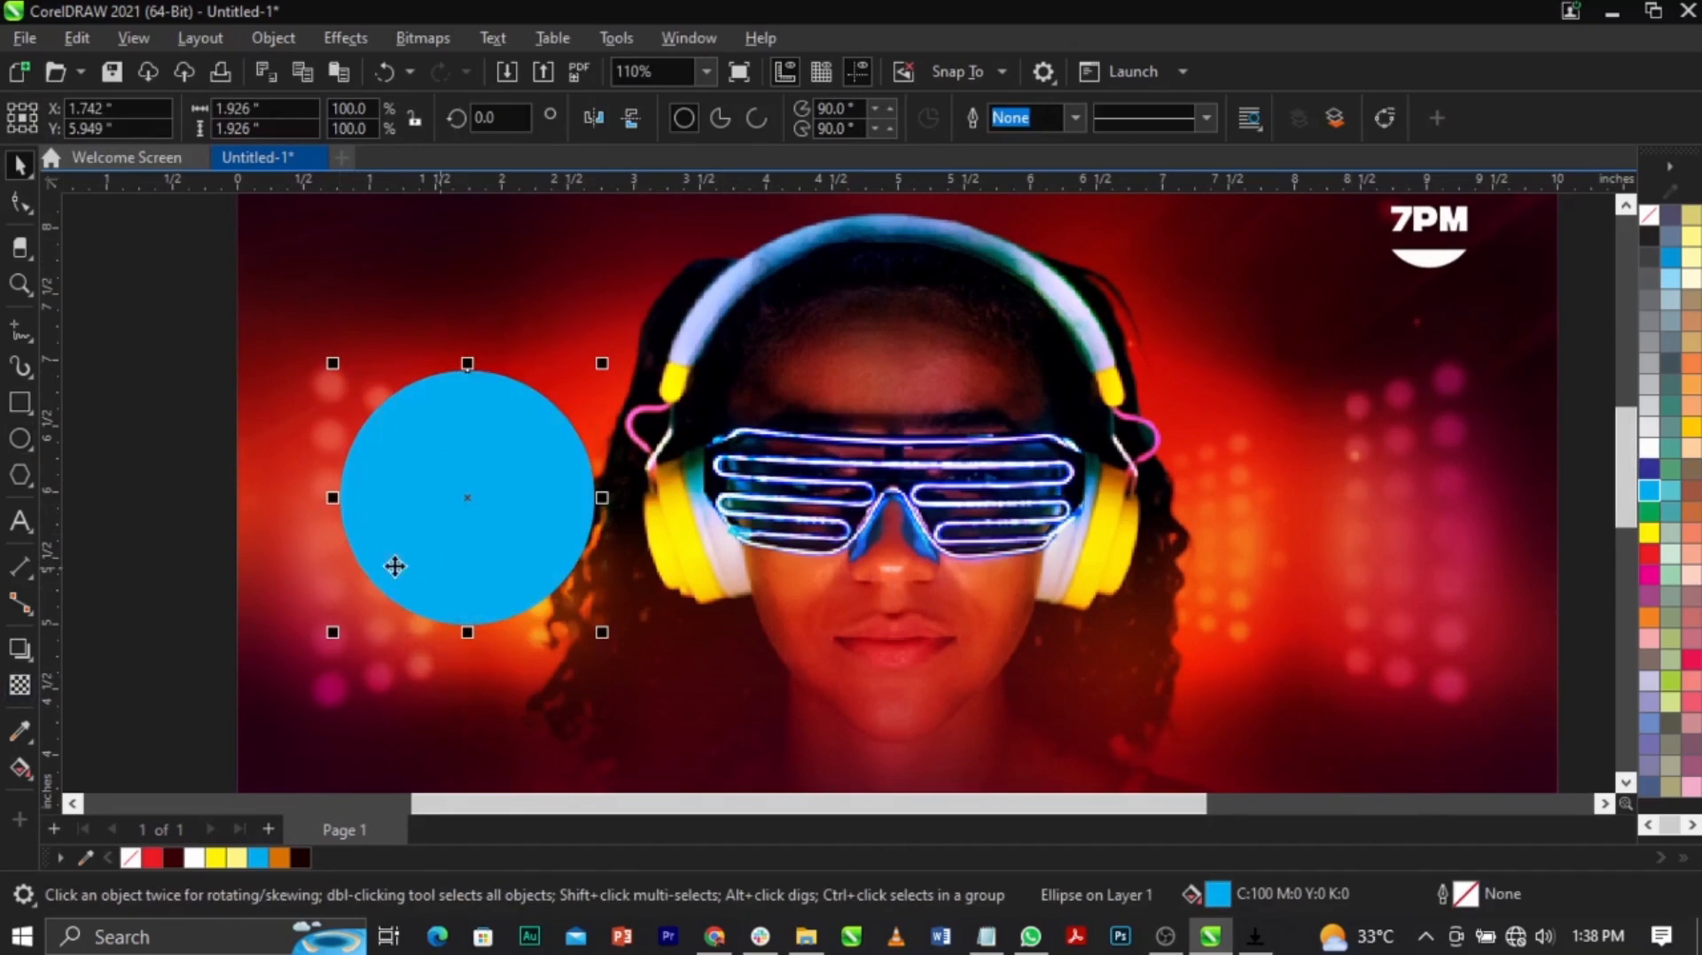
Step: Give the cyan circle an elliptical fountain transparency with the Screen merge mode
left_click(11, 688)
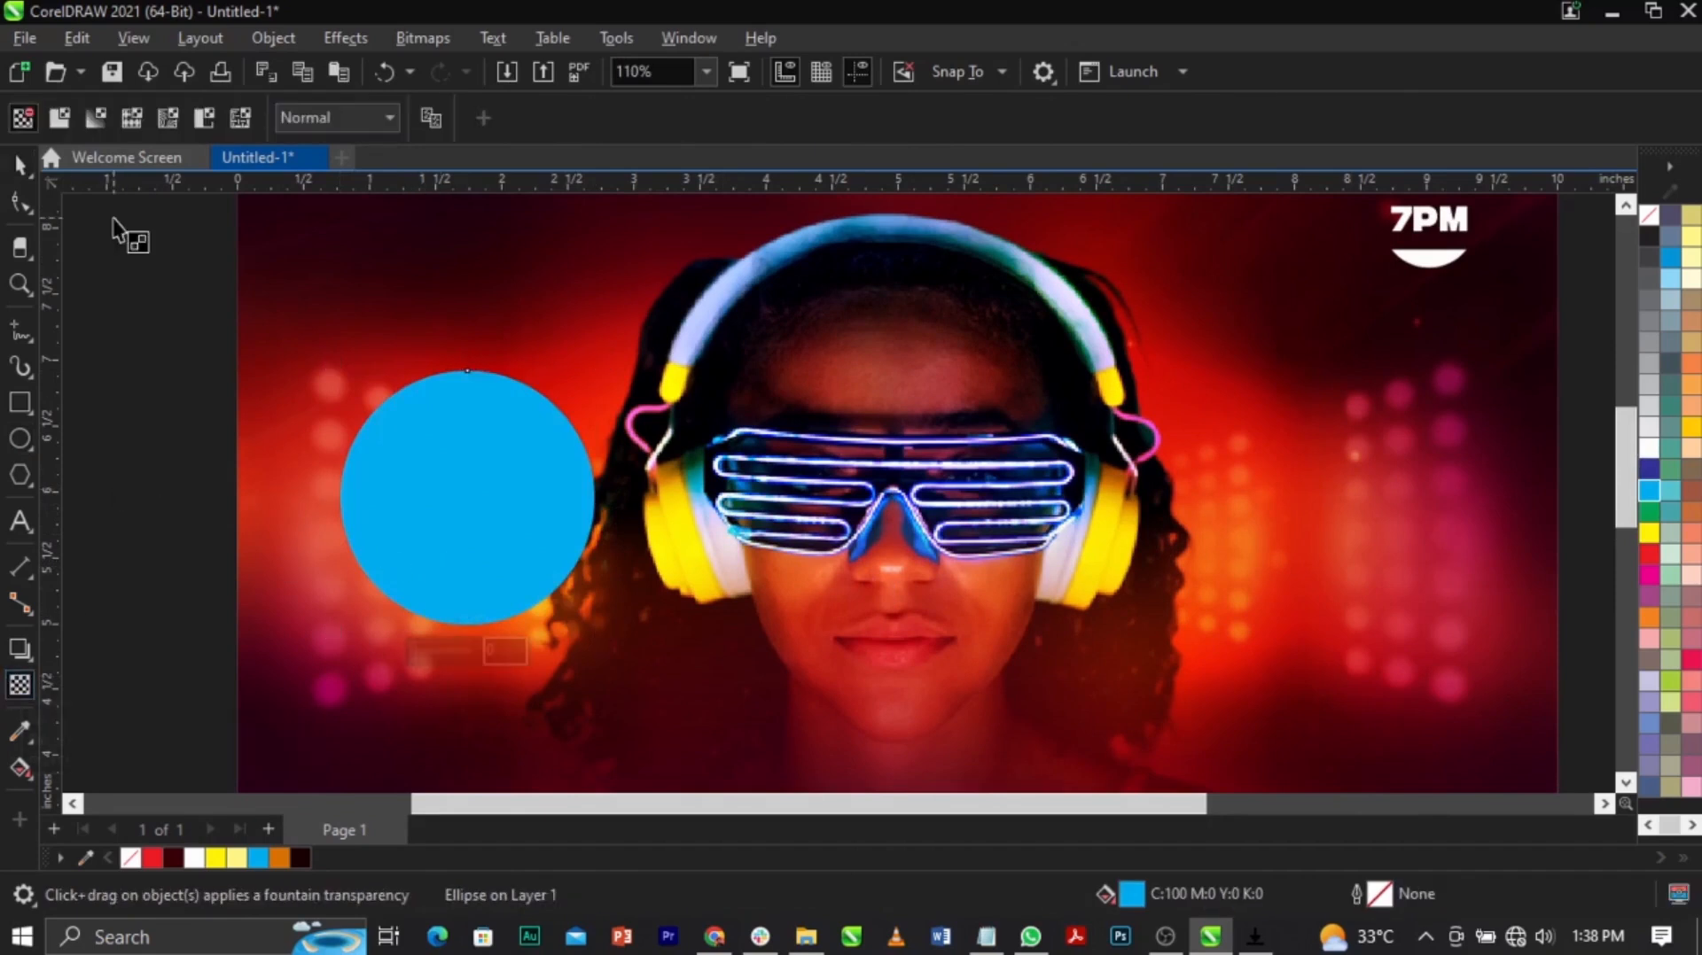
left_click(96, 119)
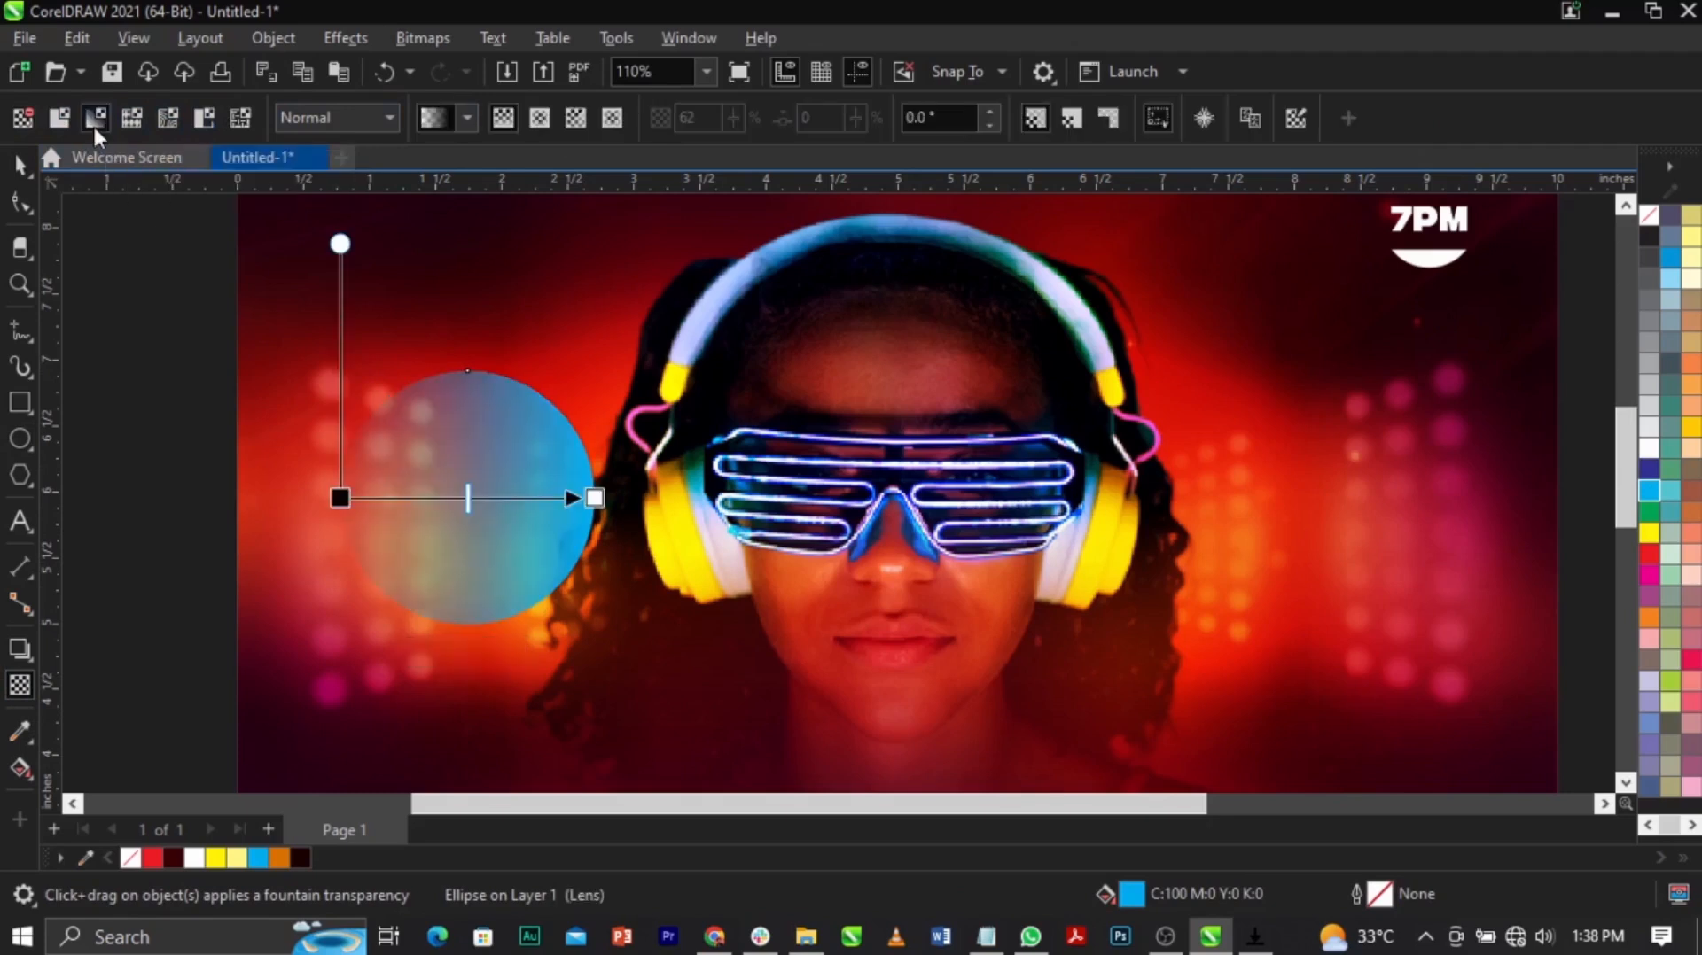
left_click(530, 124)
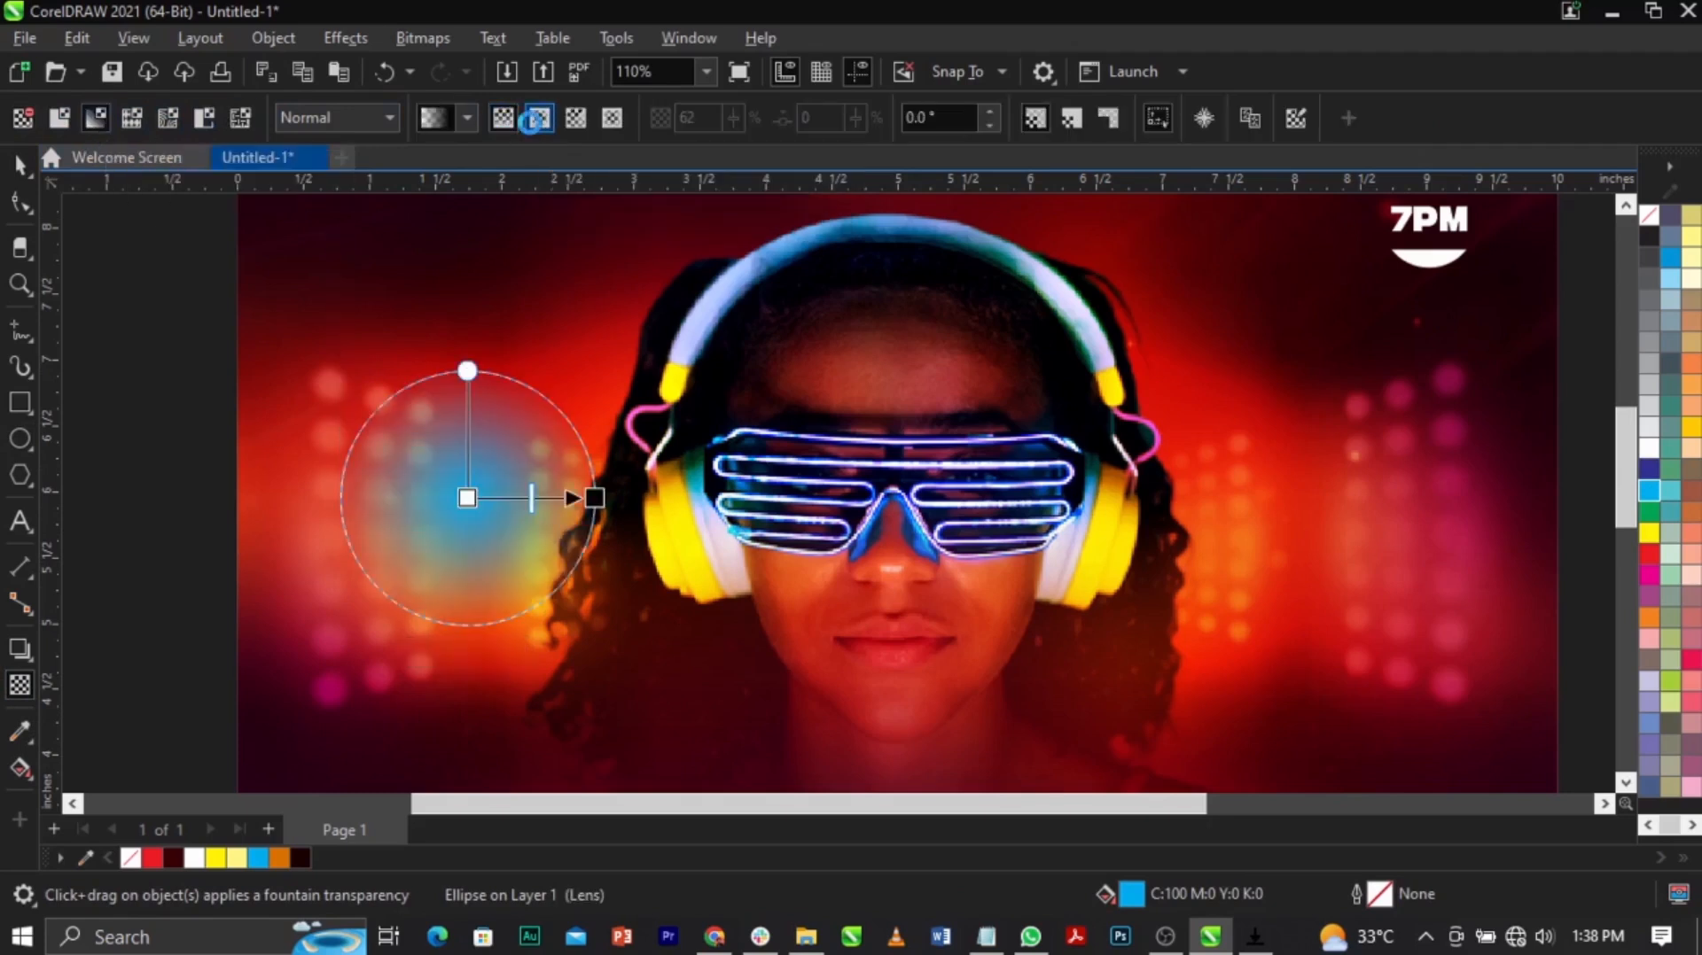
left_click(358, 125)
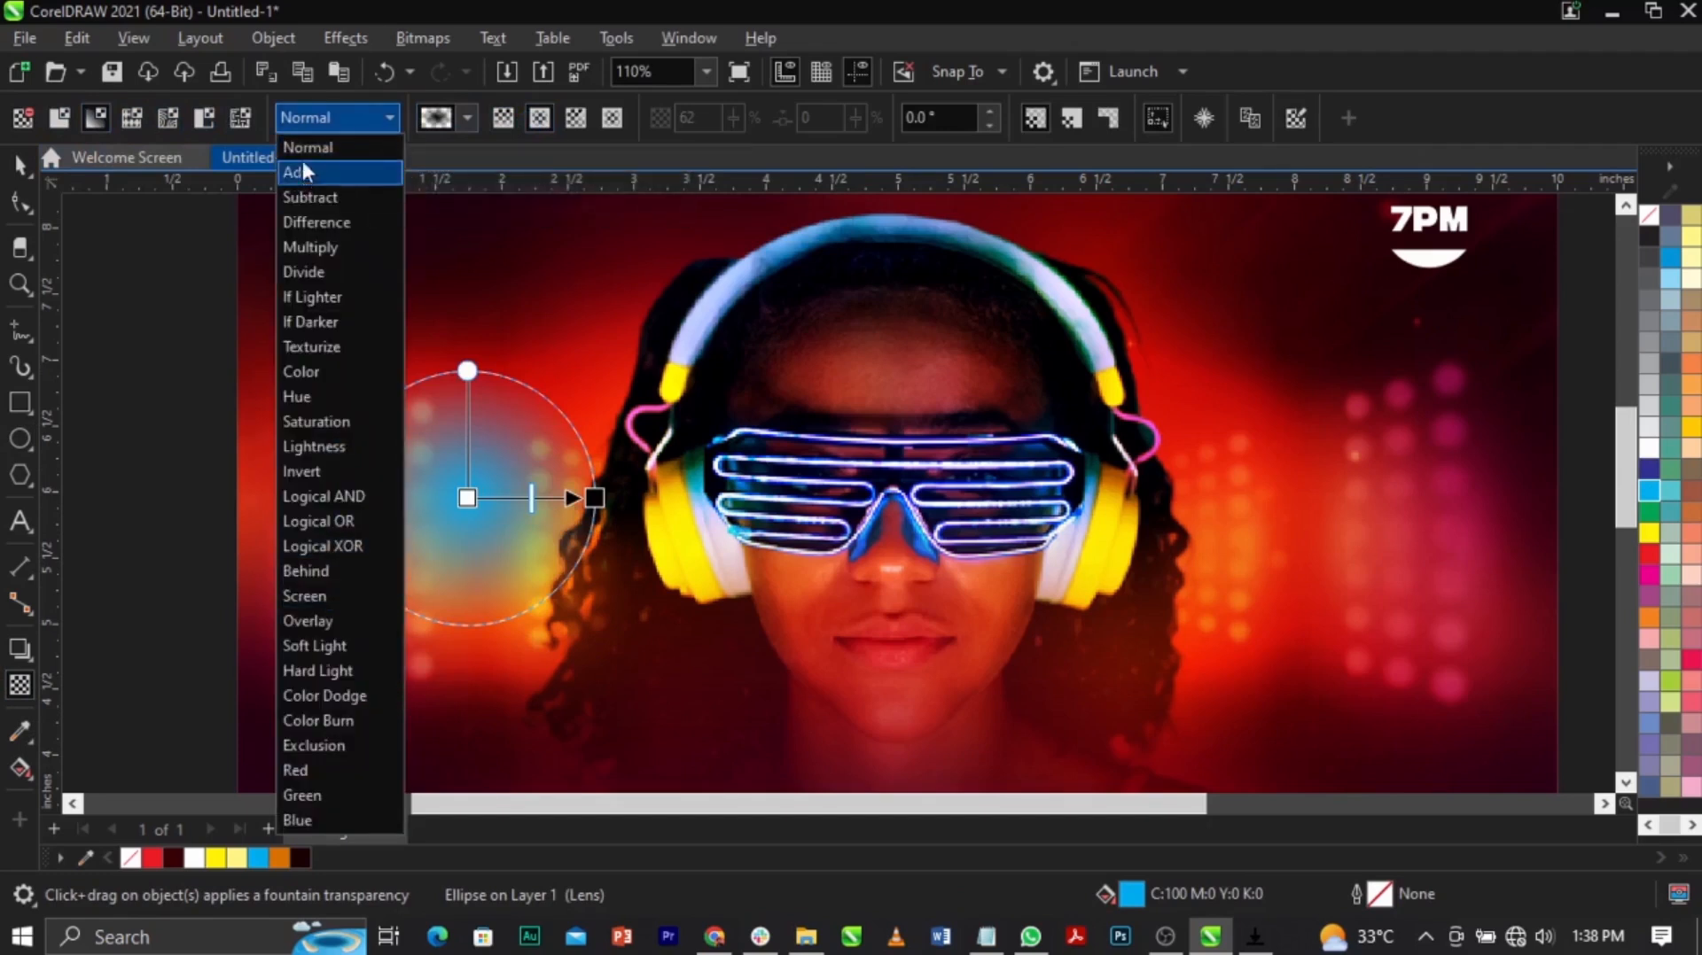
left_click(301, 599)
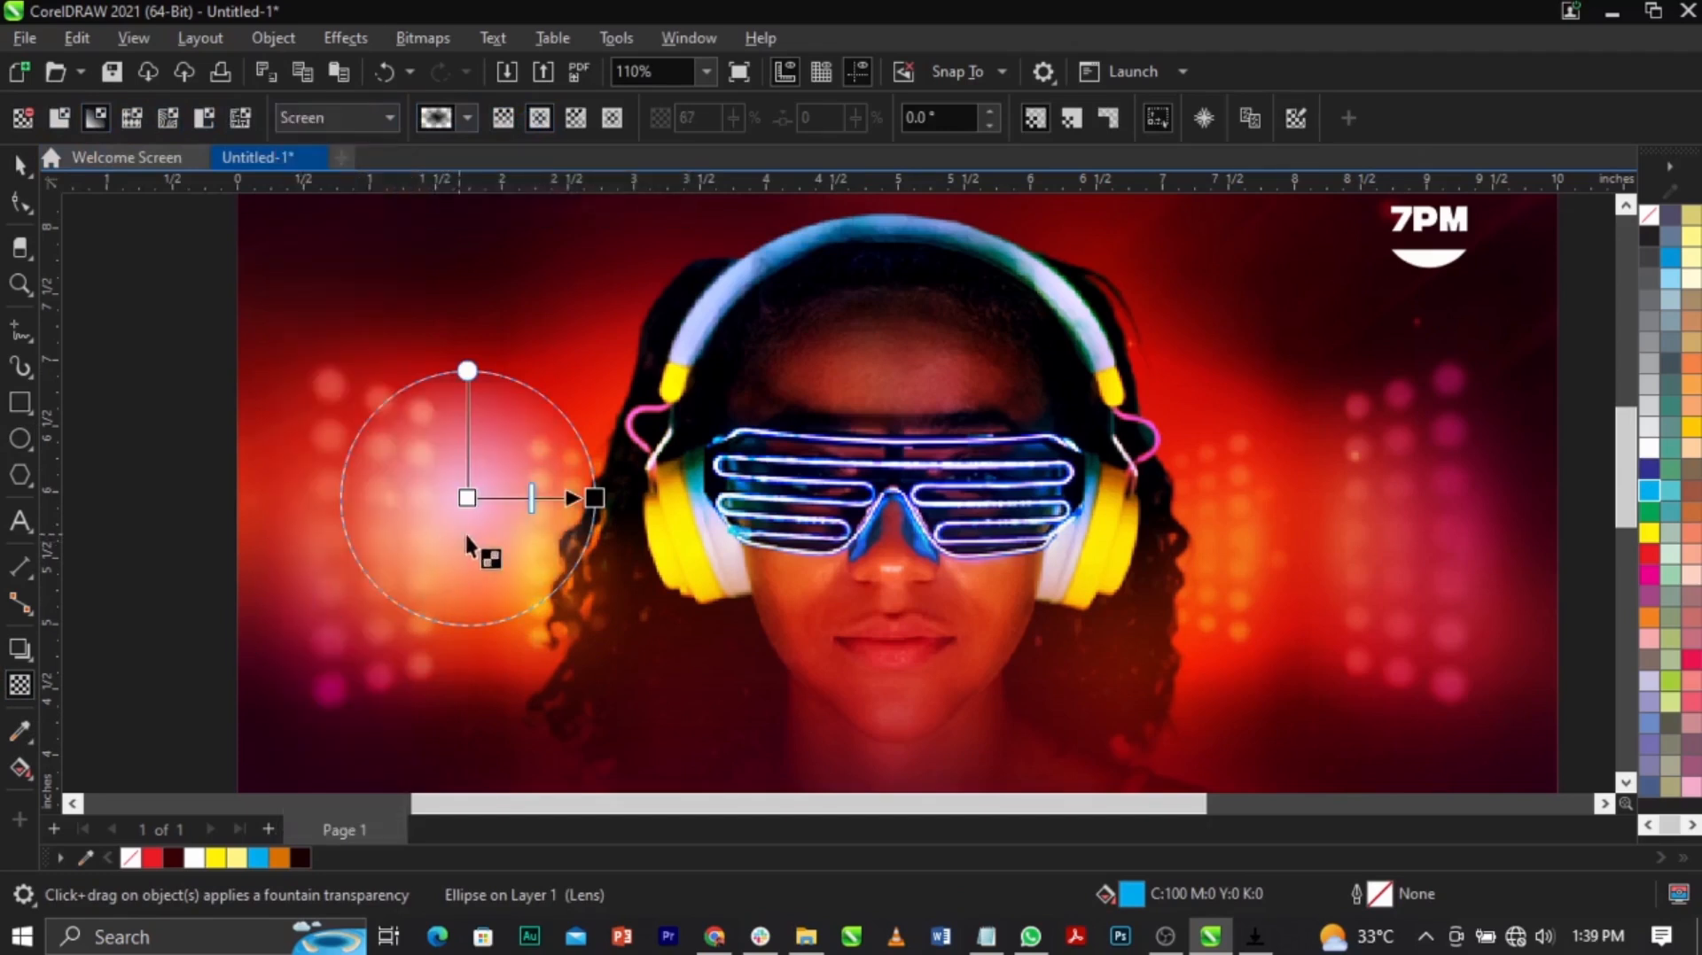
Step: Scale the cyan glow to about 1.398 in wide and place one copy over each lens of the woman's glasses
key("space")
left_click_drag(474, 530, 817, 543)
left_click_drag(935, 640, 898, 632)
left_click_drag(839, 489, 1004, 521)
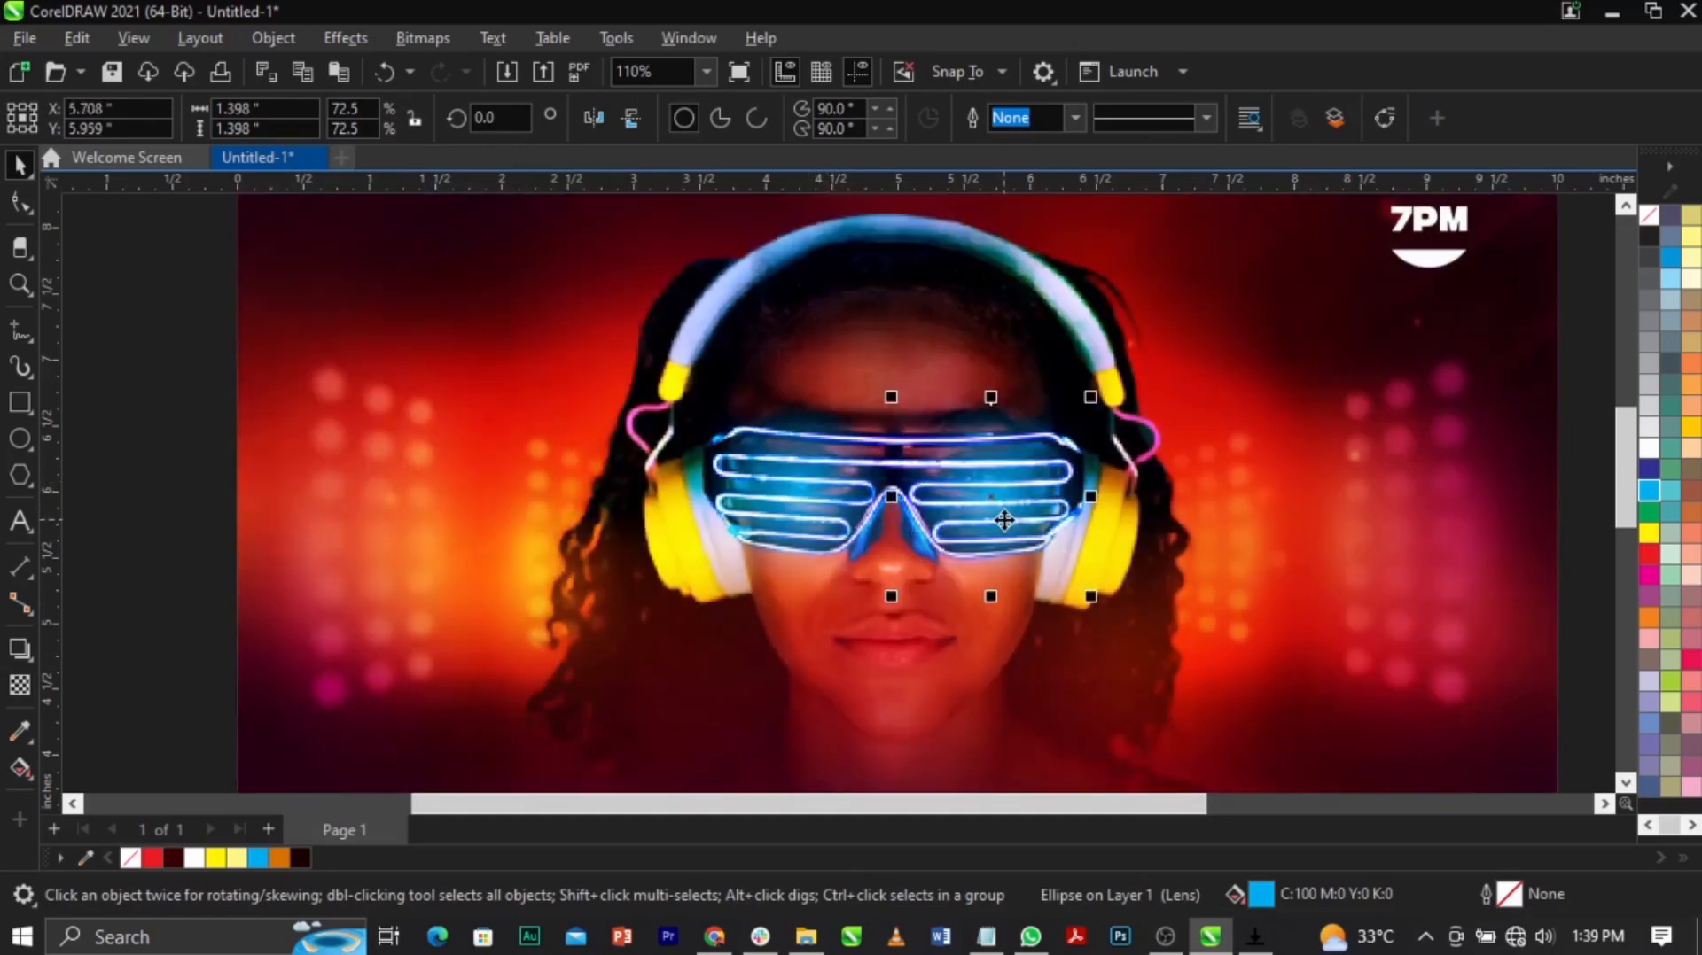
Step: Intensify the glow on both lenses with smaller duplicates of the cyan circles, about 0.802 in wide
left_click(855, 498, "shift")
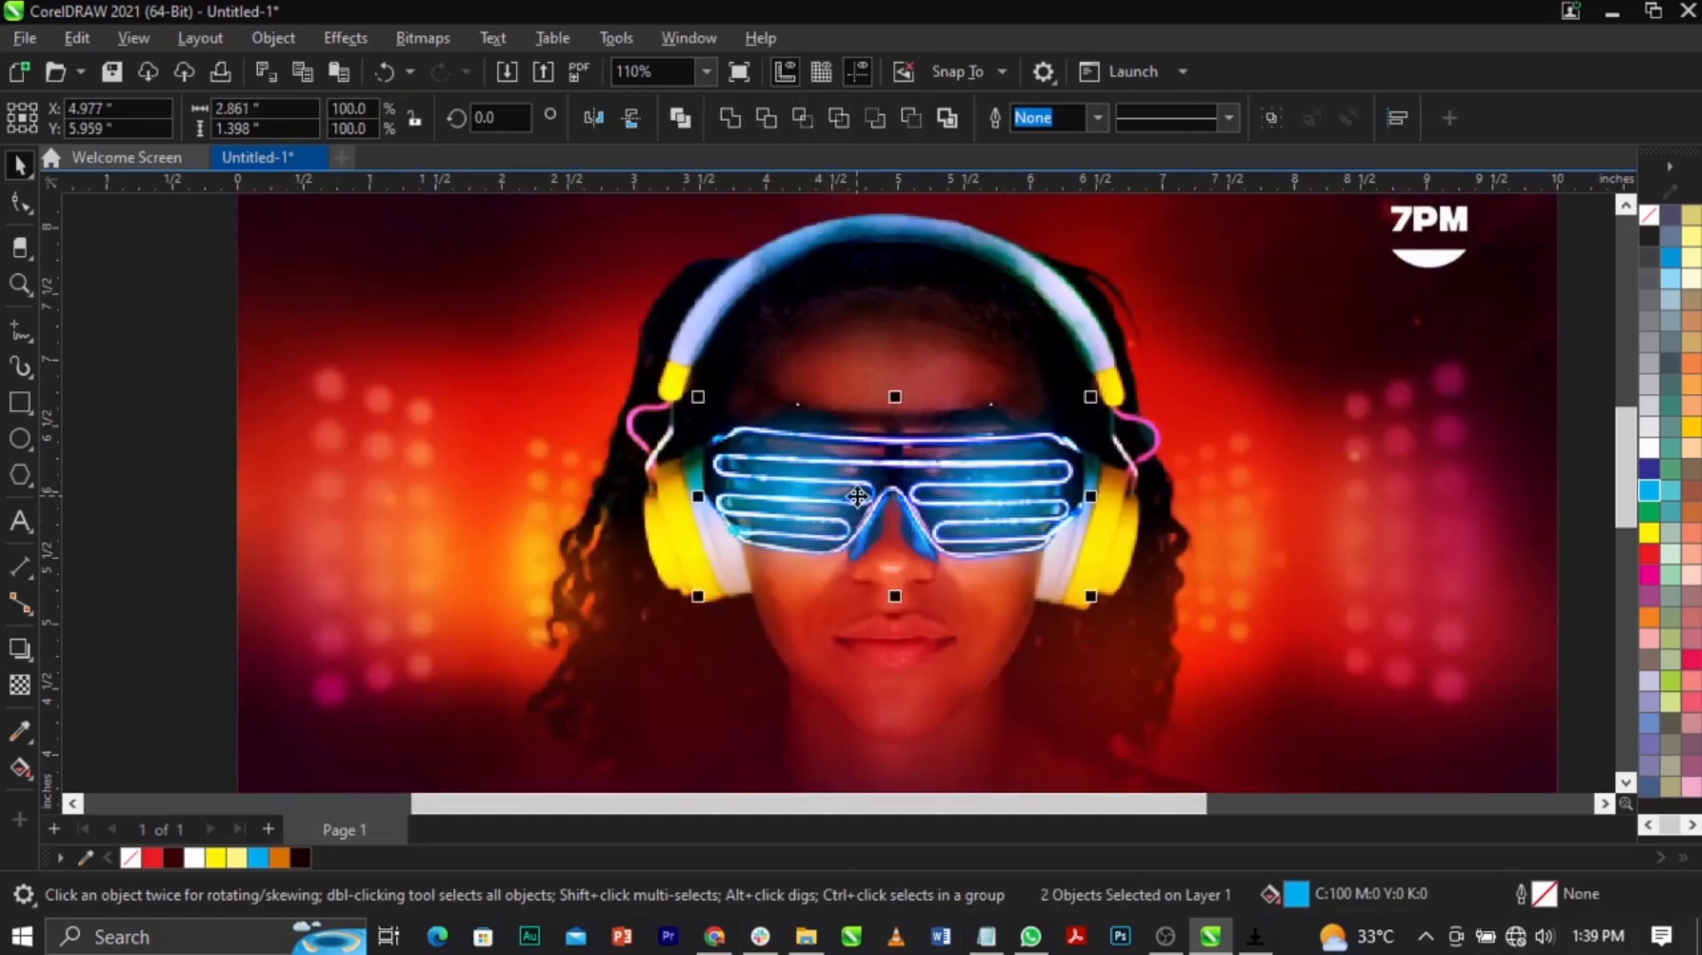
key("plus")
key("ctrl+z")
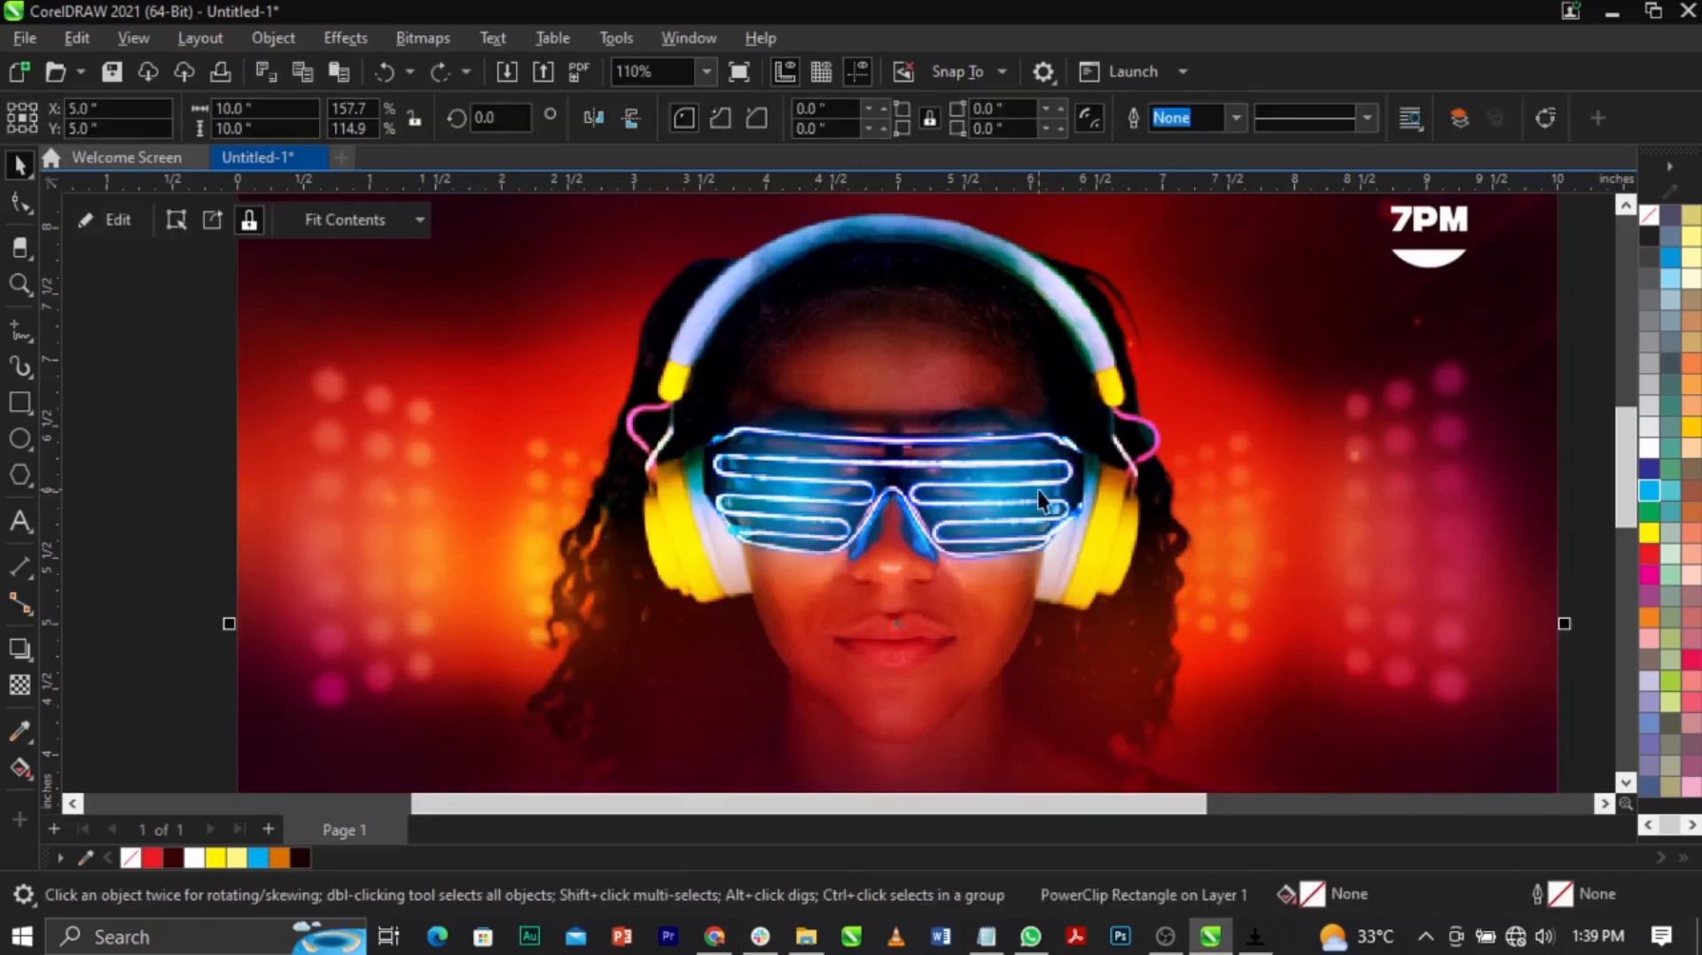
left_click(1041, 491)
left_click_drag(1088, 399, 820, 491)
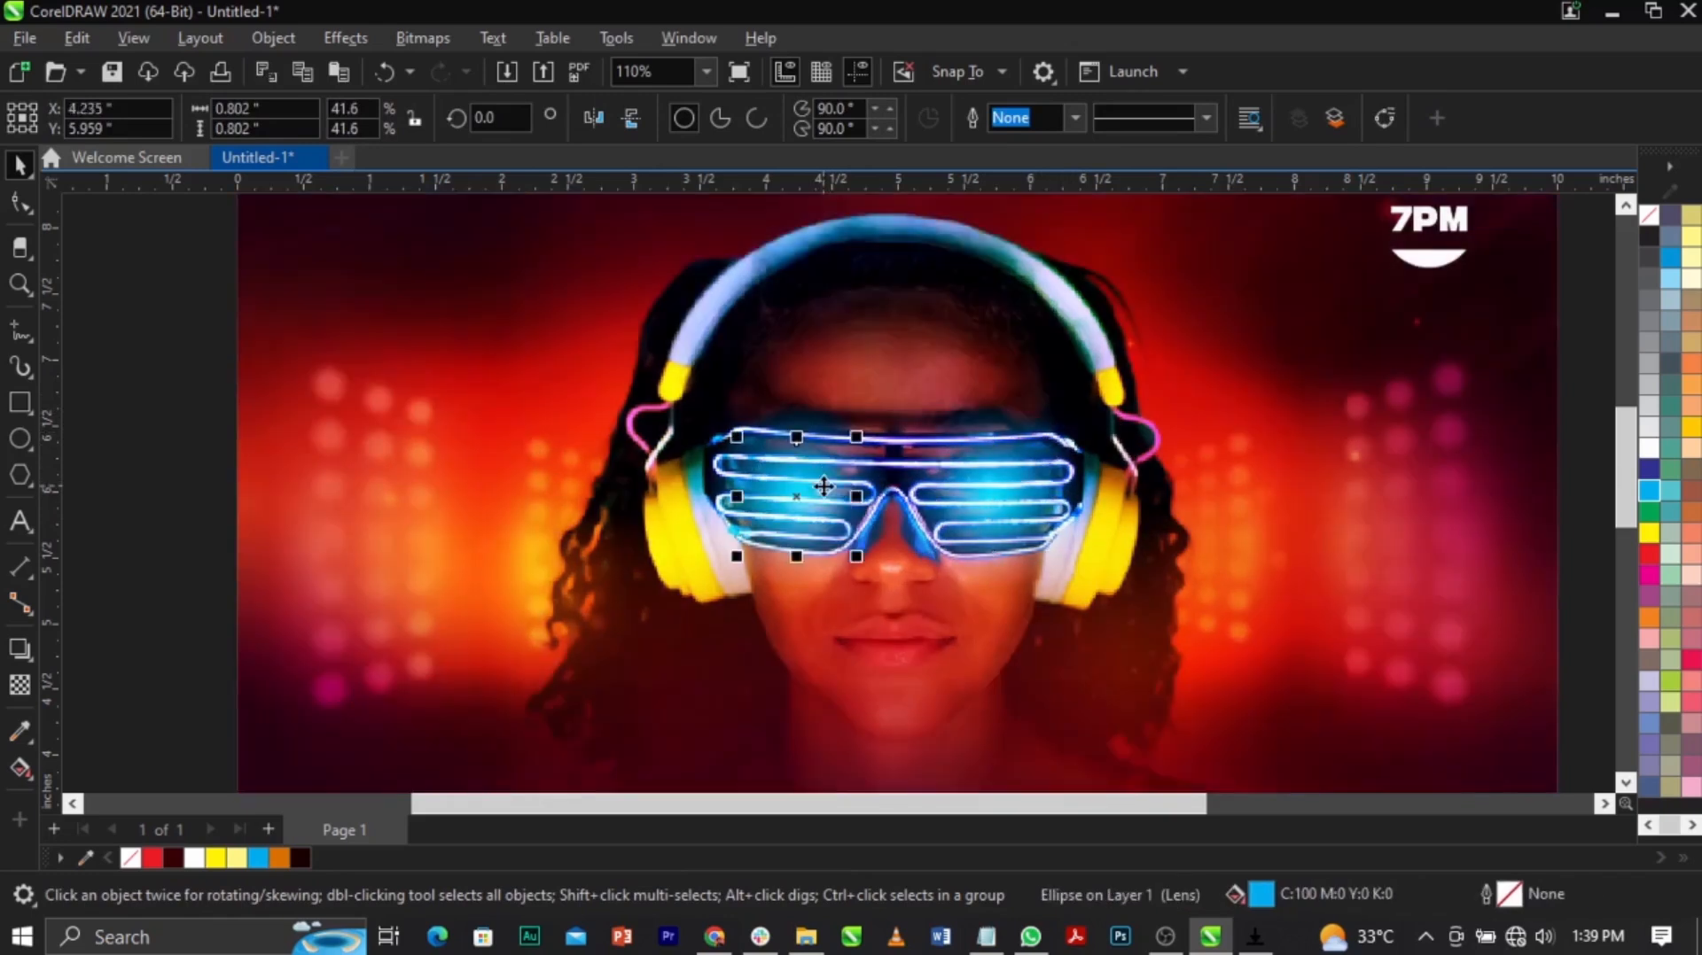
Step: Deselect everything and examine the whole flyer in a full-screen preview
scroll(792, 438, "down", 3)
left_click(1447, 507)
scroll(1447, 507, "down", 1)
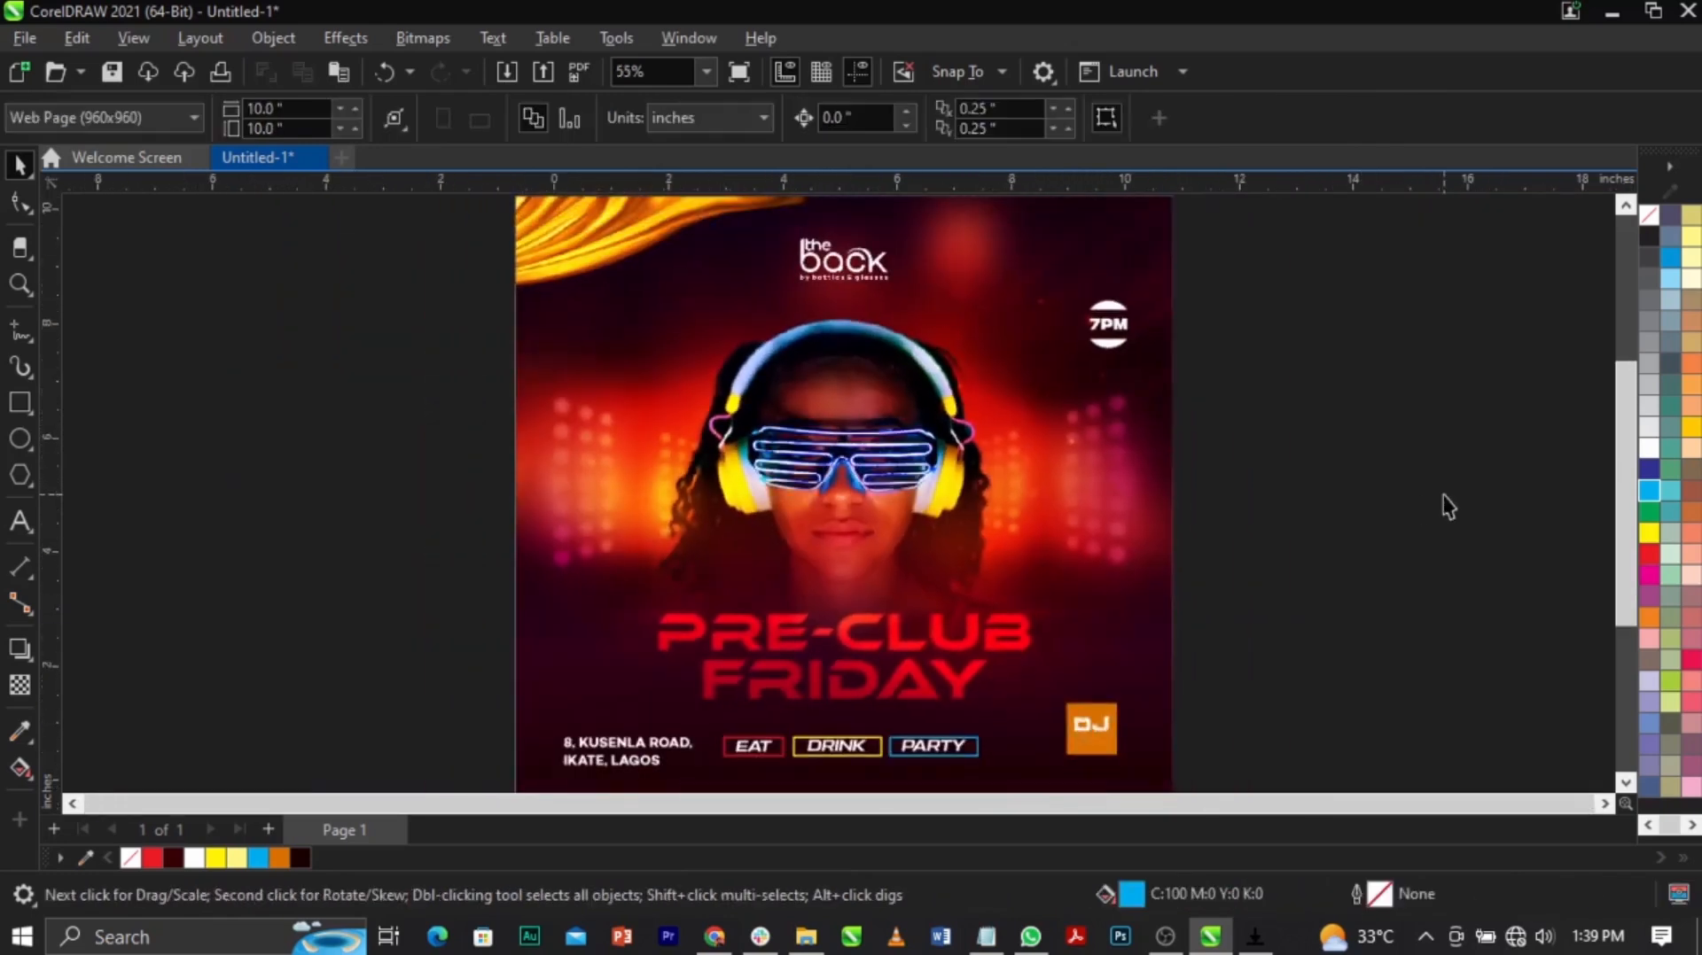
scroll(1448, 507, "down", 1)
left_click_drag(1284, 379, 674, 537)
left_click(1258, 504)
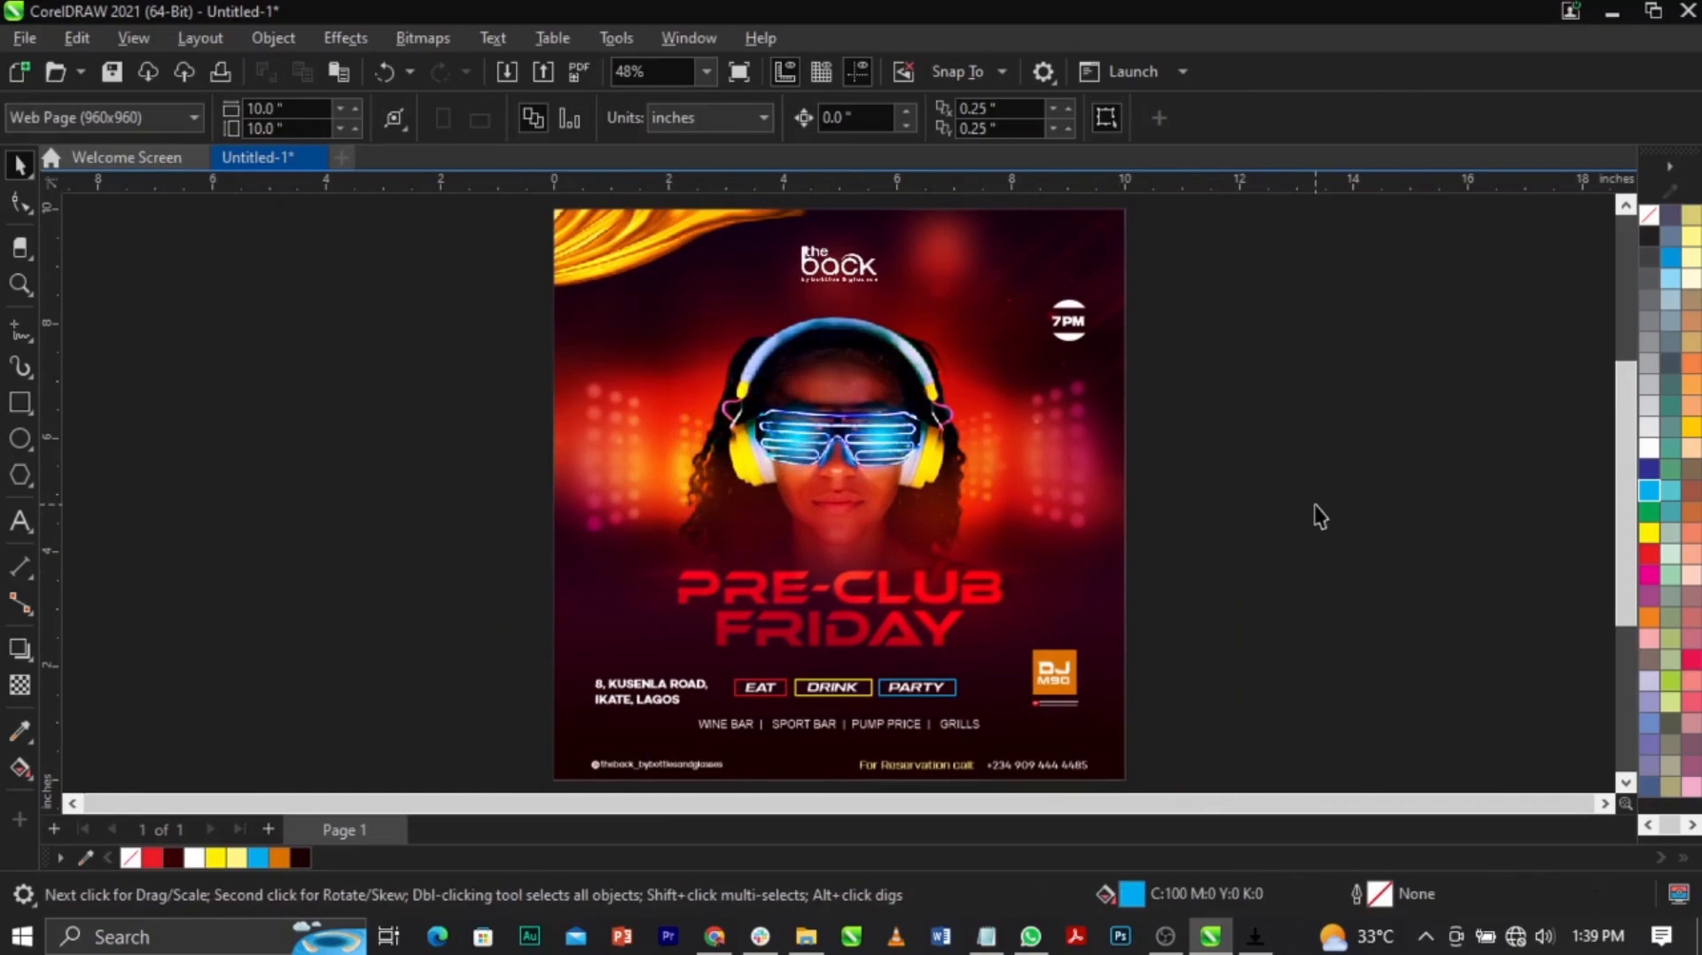
scroll(1349, 498, "up", 3)
key("F9")
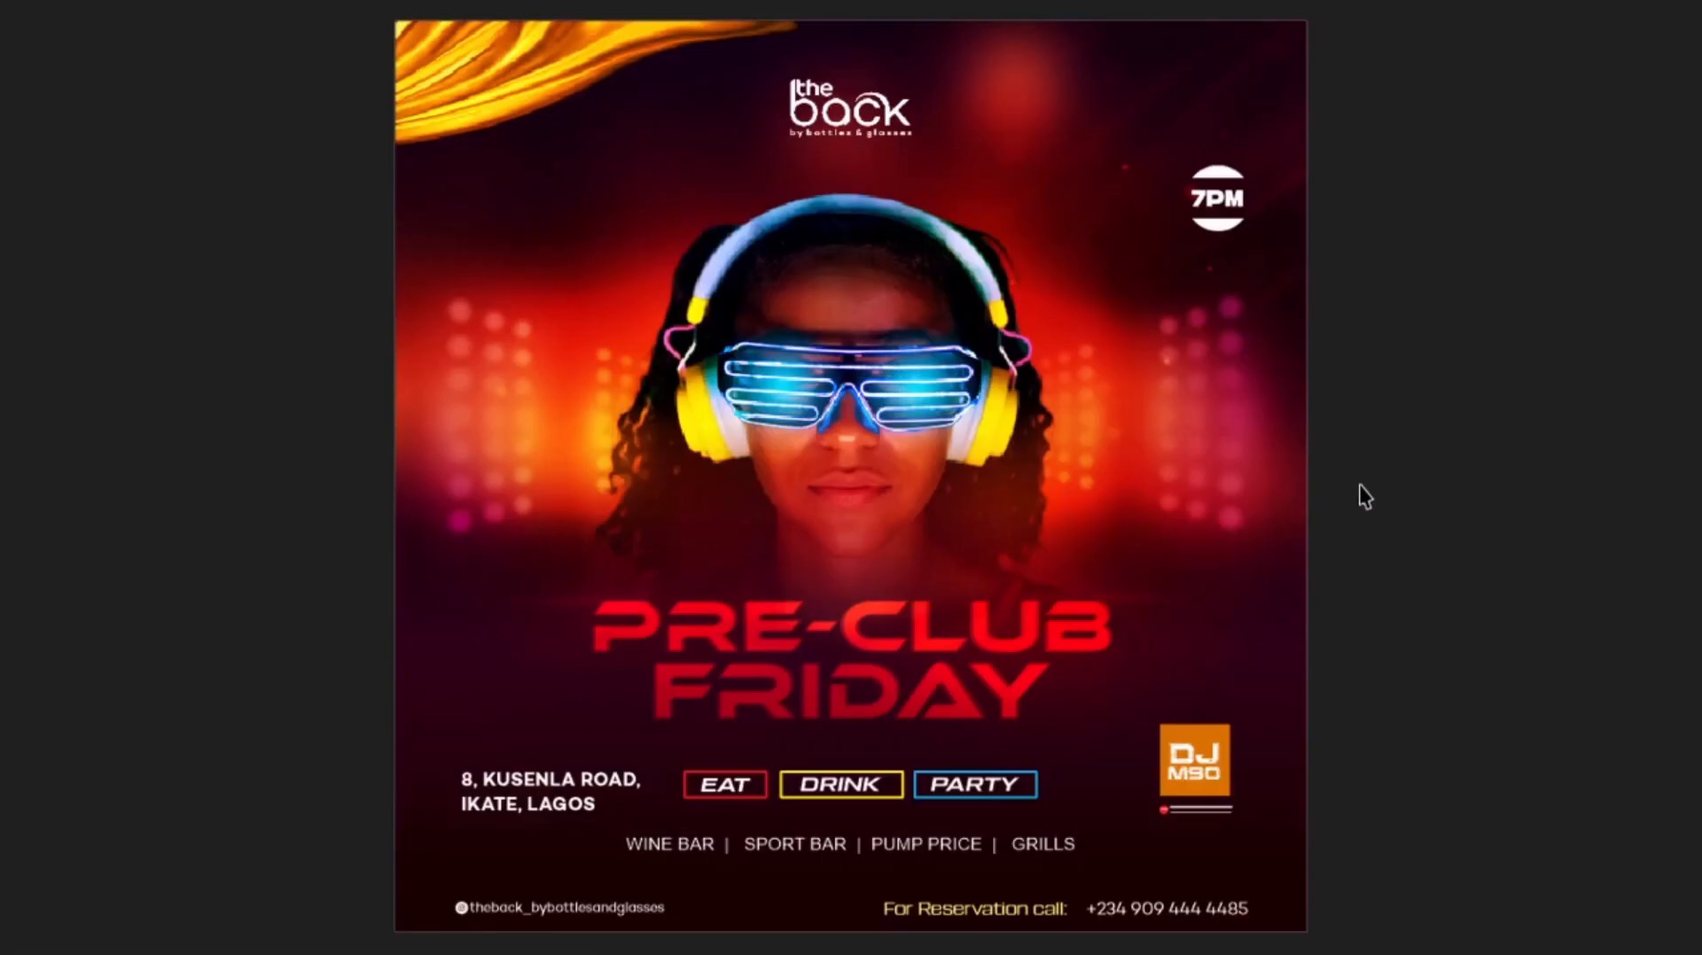